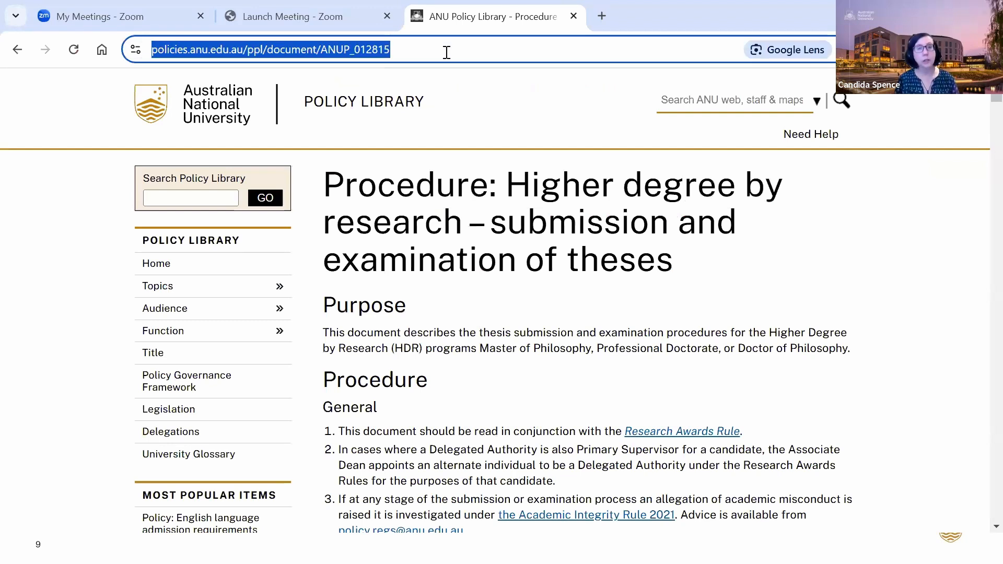
Highlight the Higher Degree by Research programs named in the Purpose statement of the thesis submission procedure
{"action": "left_click", "coordinate": [825, 404]}
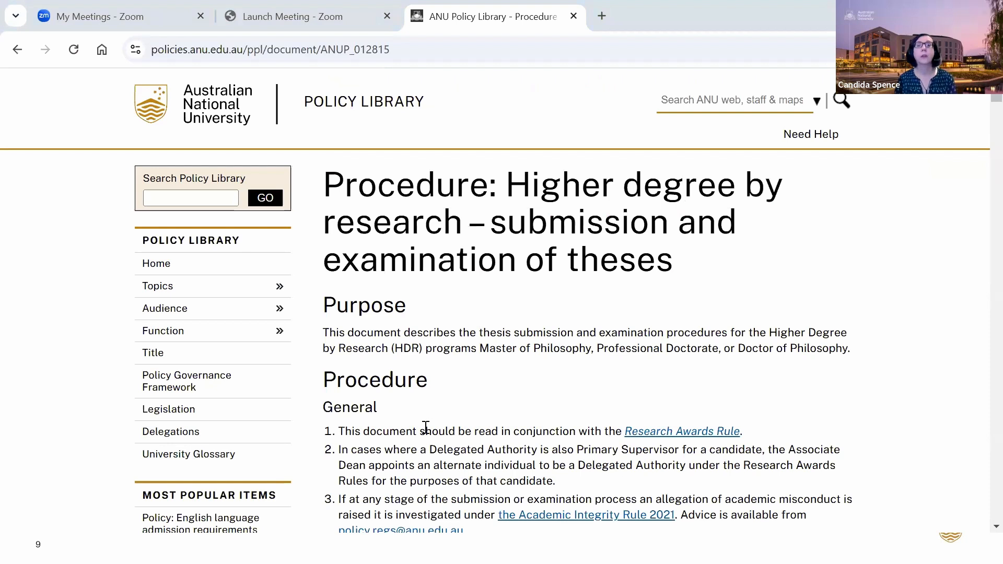
{"action": "scroll", "coordinate": [497, 386], "scroll_direction": "down", "scroll_amount": 3}
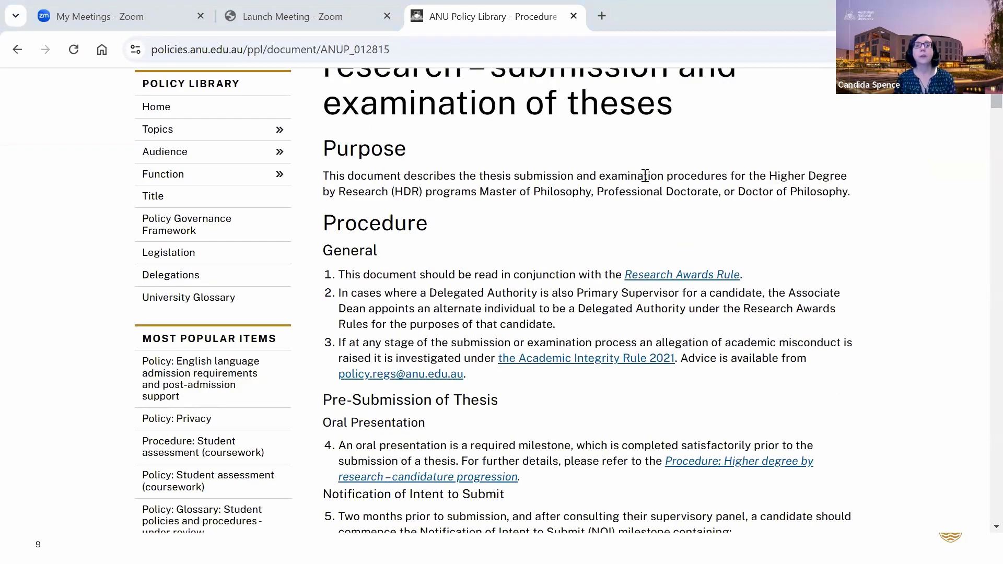
{"action": "left_click_drag", "start_coordinate": [770, 176], "coordinate": [855, 198]}
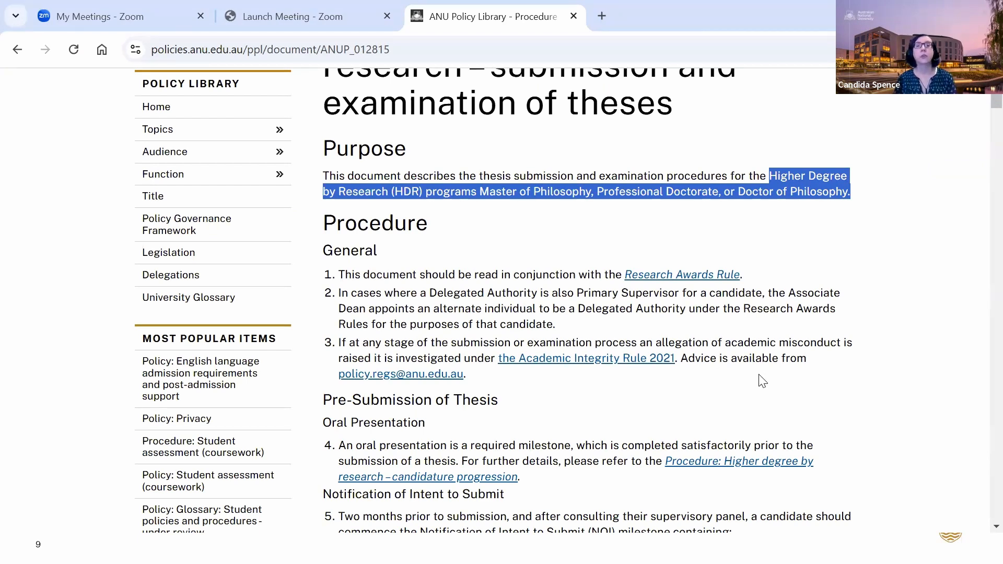
Find the Format - Content section of the procedure and highlight its heading
{"action": "scroll", "coordinate": [759, 375], "scroll_direction": "down", "scroll_amount": 3}
{"action": "scroll", "coordinate": [759, 375], "scroll_direction": "down", "scroll_amount": 4}
{"action": "scroll", "coordinate": [758, 374], "scroll_direction": "down", "scroll_amount": 3}
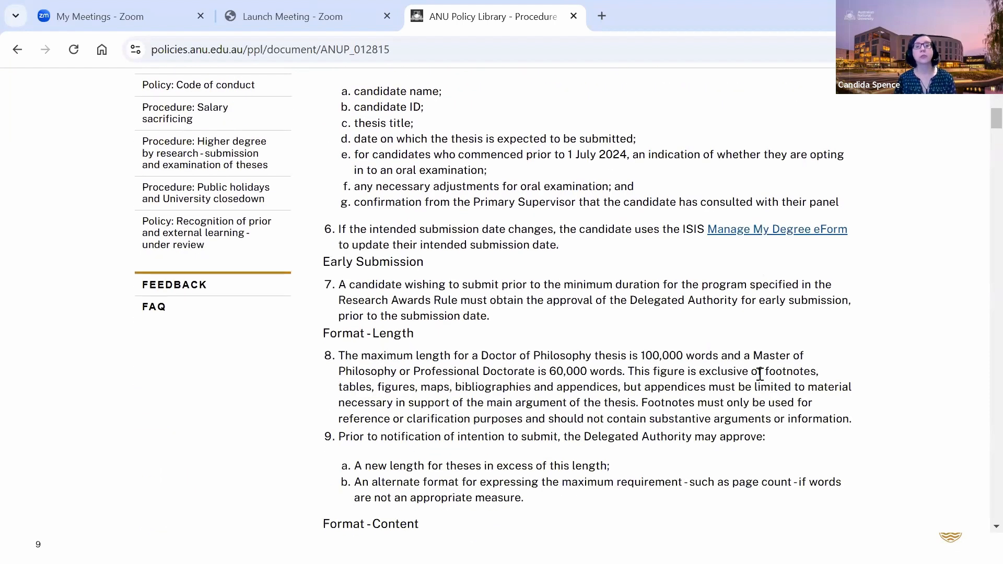
{"action": "scroll", "coordinate": [760, 375], "scroll_direction": "down", "scroll_amount": 3}
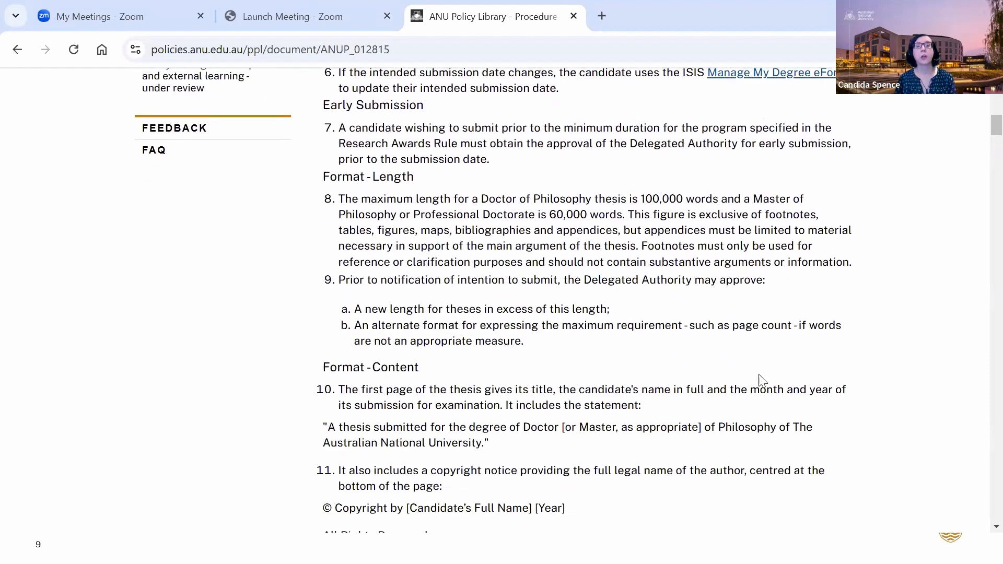
{"action": "scroll", "coordinate": [759, 375], "scroll_direction": "down", "scroll_amount": 3}
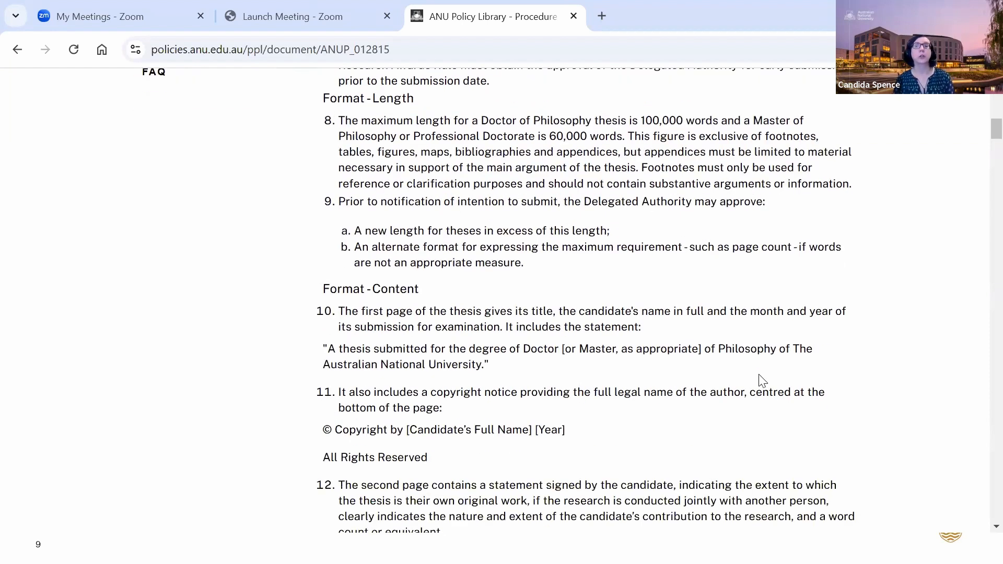
{"action": "scroll", "coordinate": [759, 376], "scroll_direction": "down", "scroll_amount": 3}
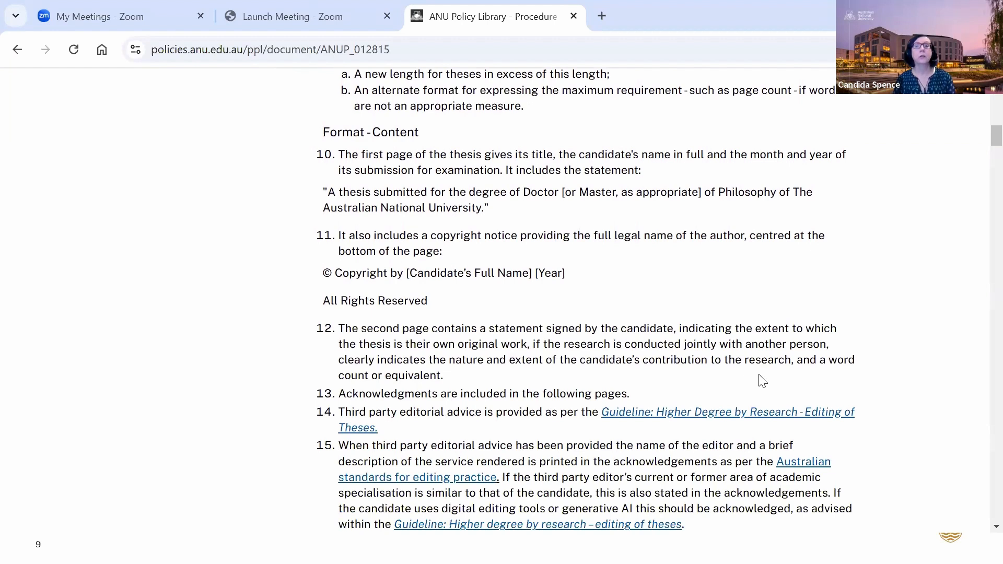
{"action": "left_click_drag", "start_coordinate": [323, 131], "coordinate": [421, 133]}
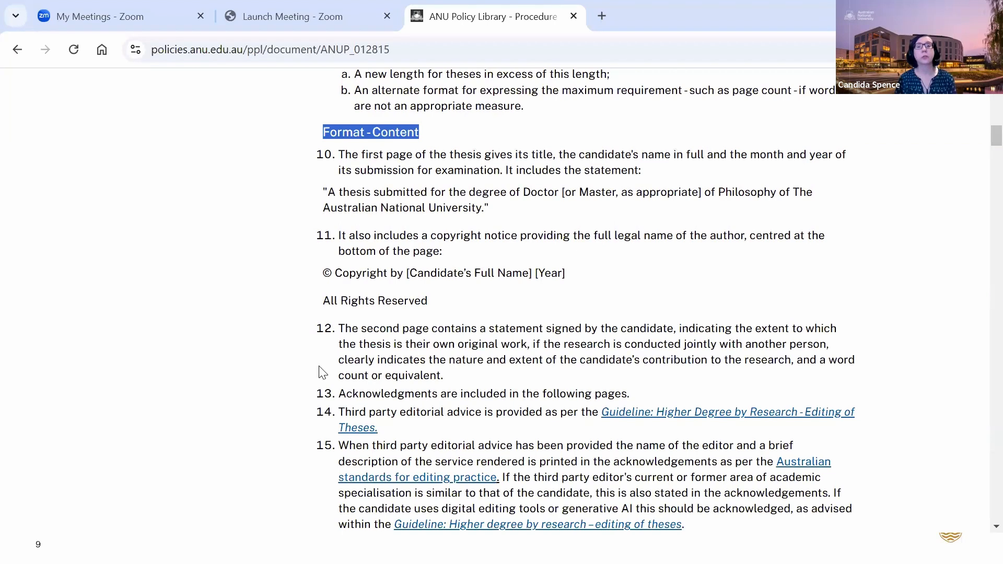
Examine clause 20 under Thesis in Standard Format, highlighting its opening sentence and the line spacing rules in item a
{"action": "scroll", "coordinate": [319, 373], "scroll_direction": "down", "scroll_amount": 2}
{"action": "scroll", "coordinate": [323, 372], "scroll_direction": "down", "scroll_amount": 2}
{"action": "scroll", "coordinate": [307, 337], "scroll_direction": "down", "scroll_amount": 3}
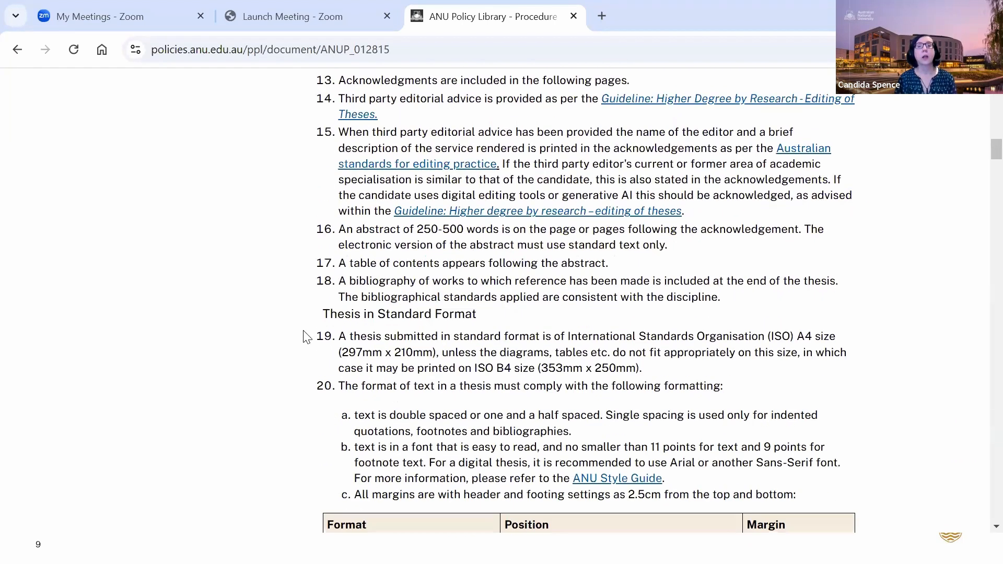
{"action": "scroll", "coordinate": [307, 337], "scroll_direction": "down", "scroll_amount": 3}
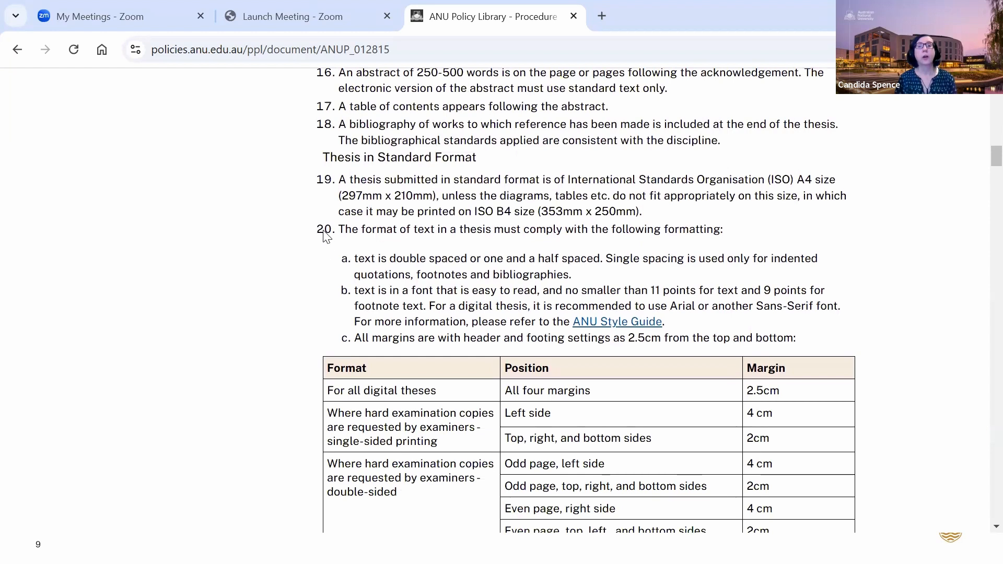
{"action": "left_click_drag", "start_coordinate": [345, 228], "coordinate": [757, 230]}
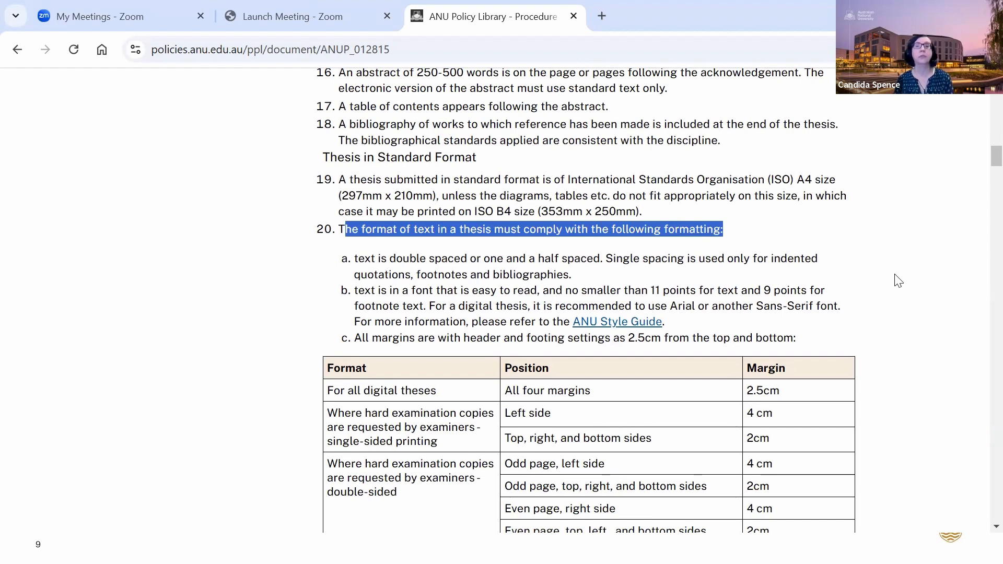
{"action": "left_click_drag", "start_coordinate": [391, 258], "coordinate": [604, 256]}
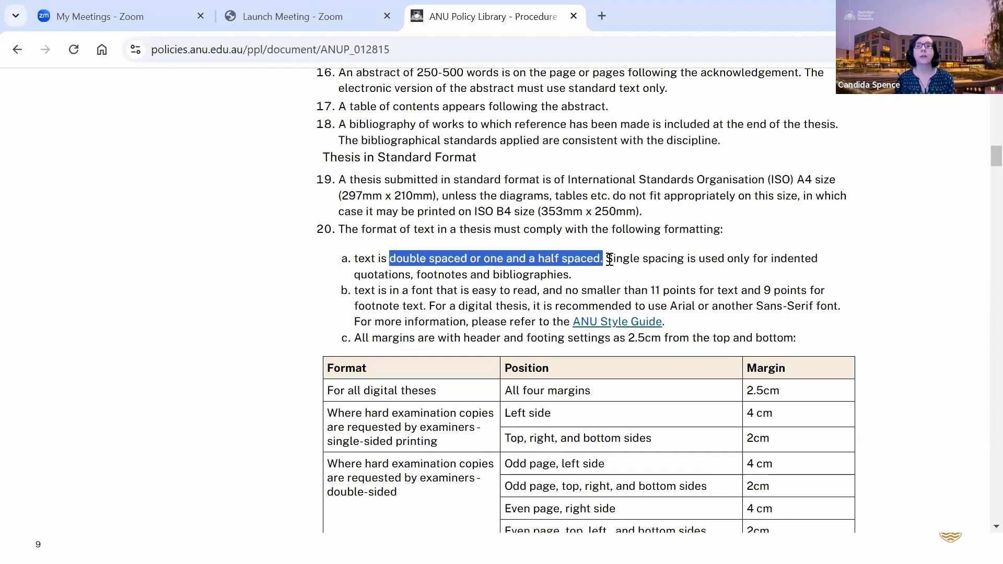
{"action": "left_click_drag", "start_coordinate": [609, 260], "coordinate": [622, 279]}
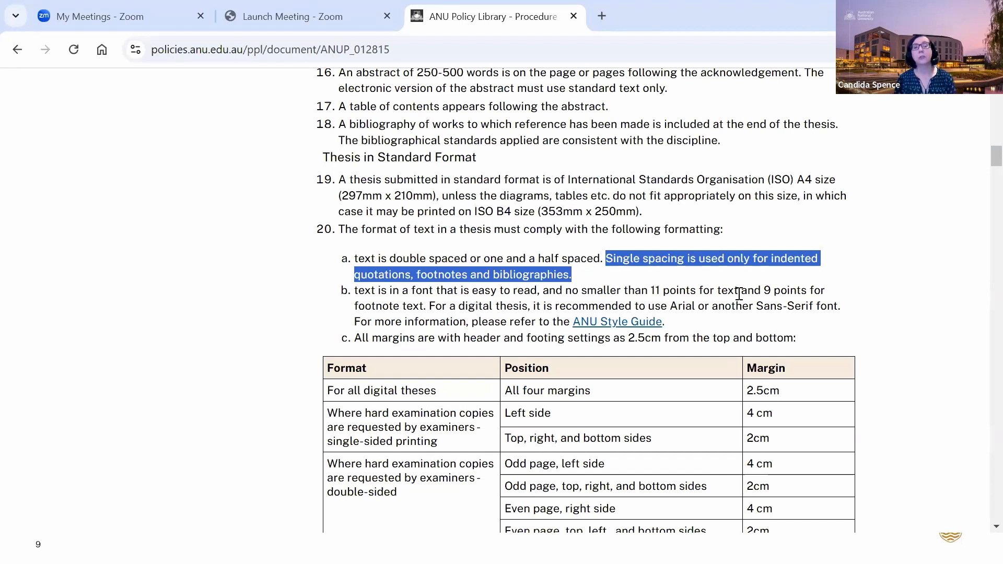
{"action": "left_click", "coordinate": [830, 302]}
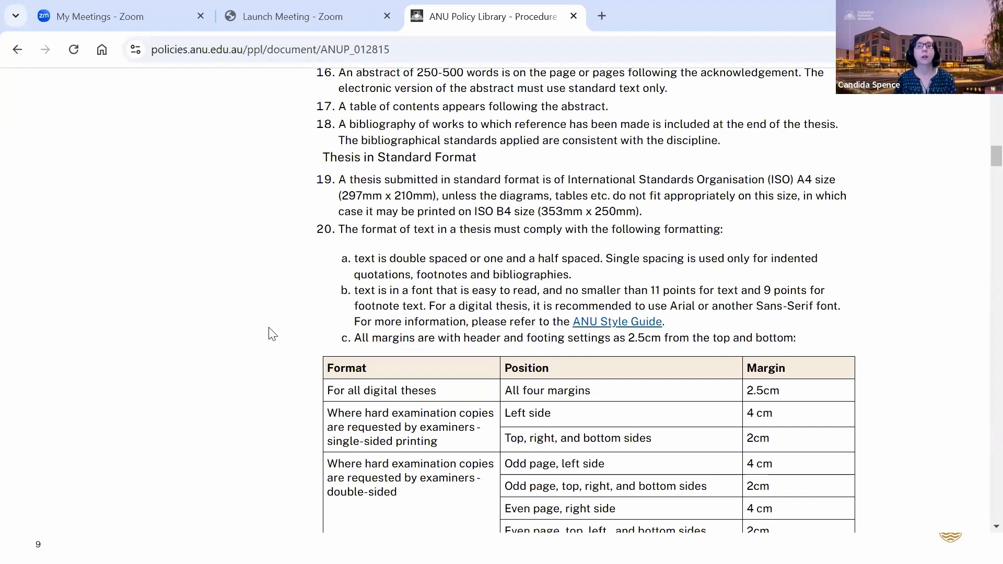
Examine the margin table in clause 20, highlighting the row for all digital theses and its margin value
{"action": "scroll", "coordinate": [271, 333], "scroll_direction": "down", "scroll_amount": 1}
{"action": "scroll", "coordinate": [270, 332], "scroll_direction": "down", "scroll_amount": 3}
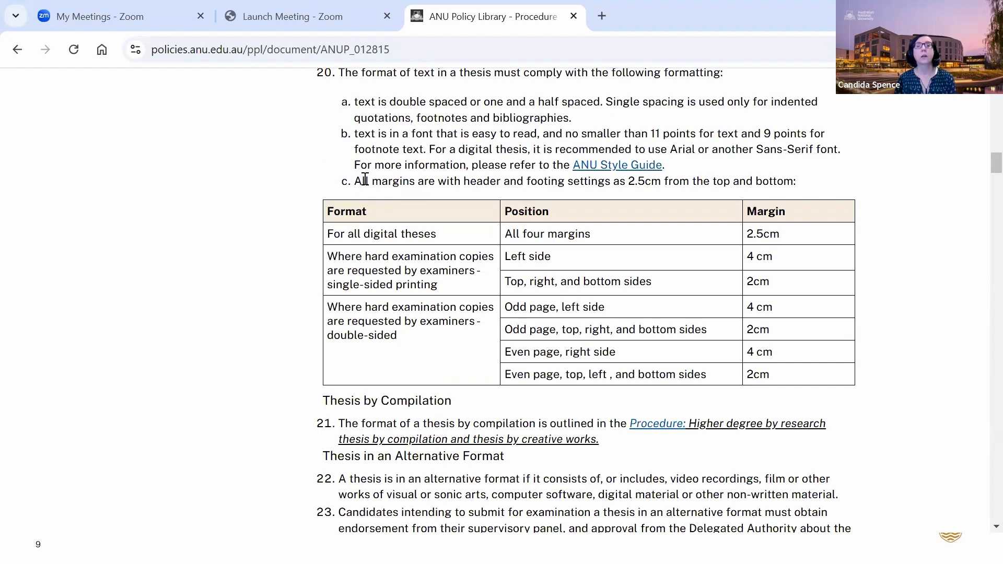
{"action": "left_click_drag", "start_coordinate": [333, 234], "coordinate": [592, 234]}
{"action": "left_click_drag", "start_coordinate": [760, 233], "coordinate": [778, 235]}
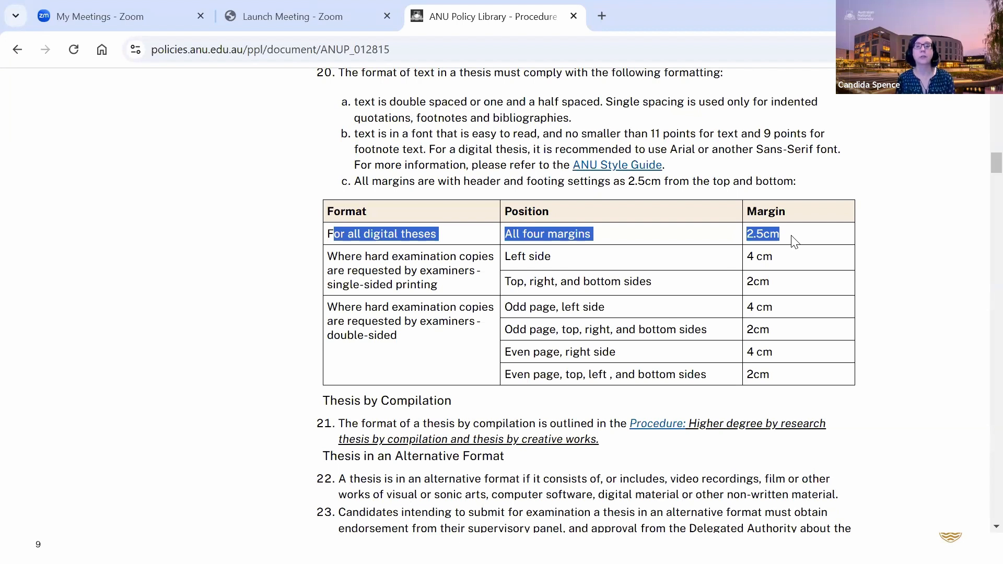
{"action": "left_click", "coordinate": [794, 241]}
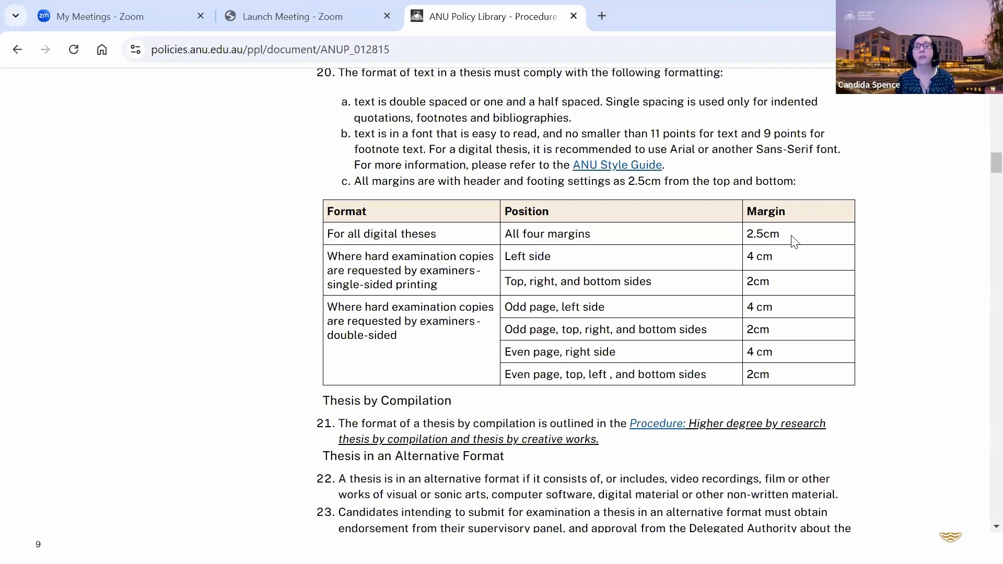
{"action": "left_click_drag", "start_coordinate": [789, 240], "coordinate": [746, 238]}
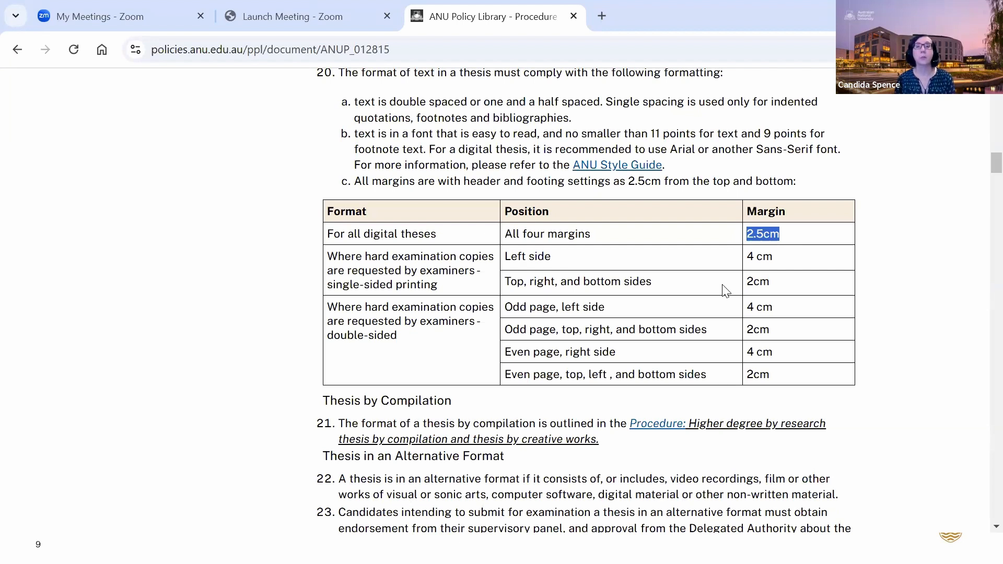
Highlight the Thesis by Compilation heading and review the clauses on compilation, alternative format and creative works theses
{"action": "scroll", "coordinate": [292, 415], "scroll_direction": "down", "scroll_amount": 3}
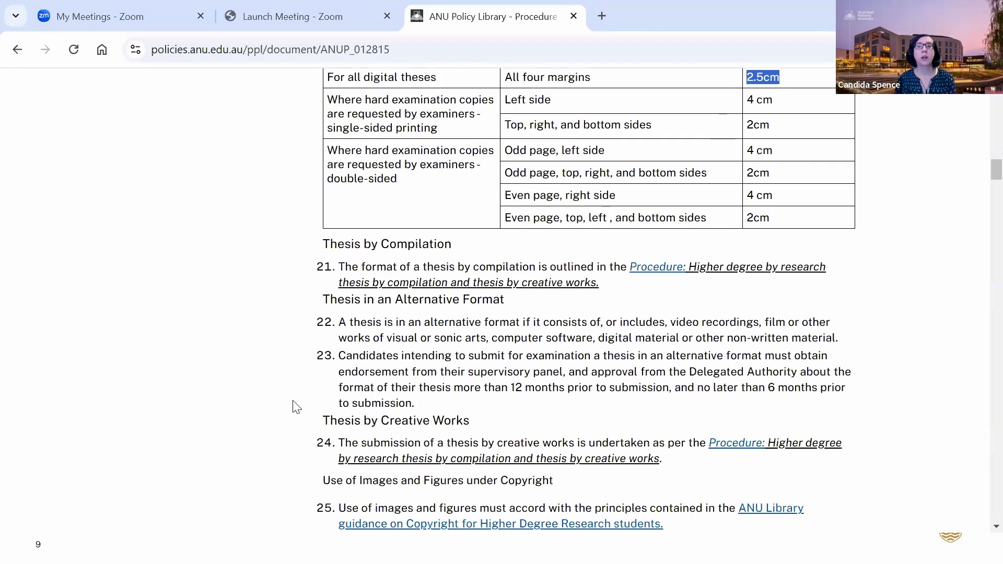
{"action": "left_click_drag", "start_coordinate": [324, 243], "coordinate": [473, 248]}
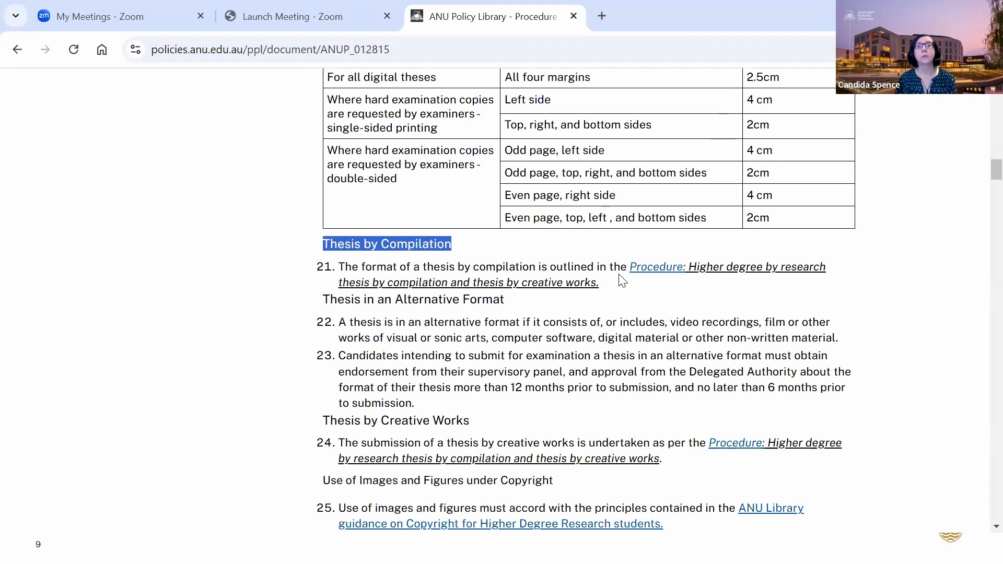
{"action": "scroll", "coordinate": [589, 262], "scroll_direction": "up", "scroll_amount": 3}
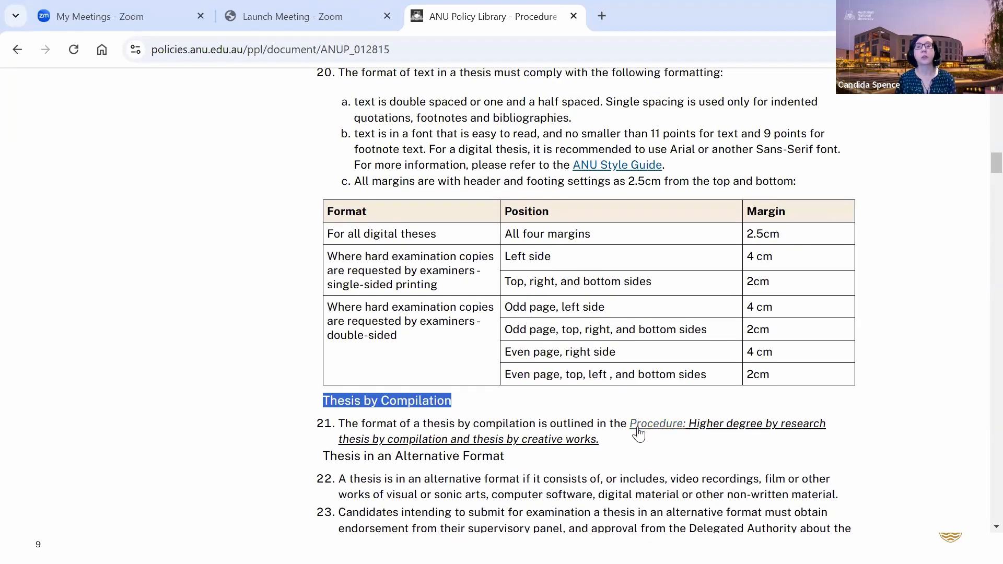
{"action": "scroll", "coordinate": [590, 412], "scroll_direction": "down", "scroll_amount": 3}
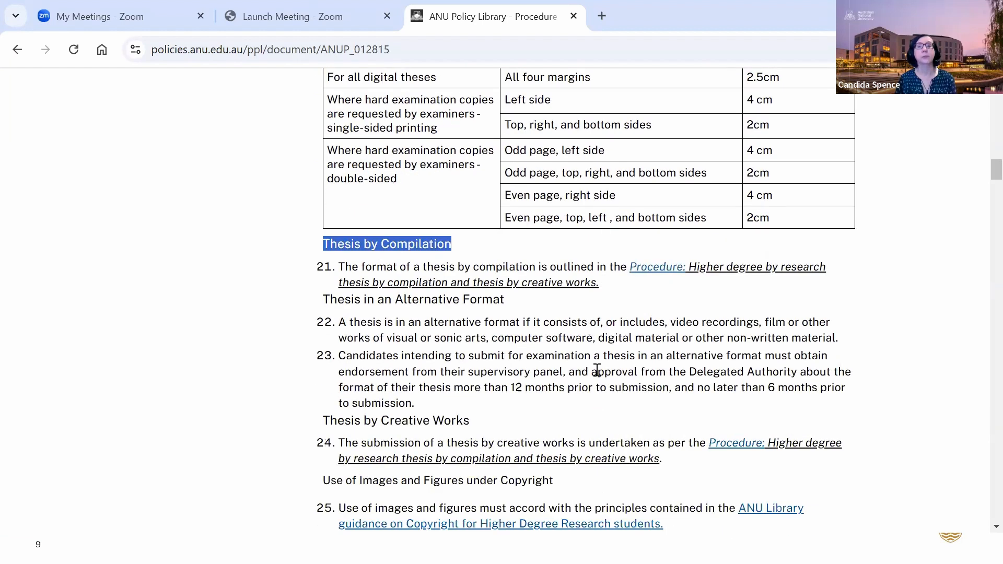
{"action": "scroll", "coordinate": [596, 370], "scroll_direction": "down", "scroll_amount": 1}
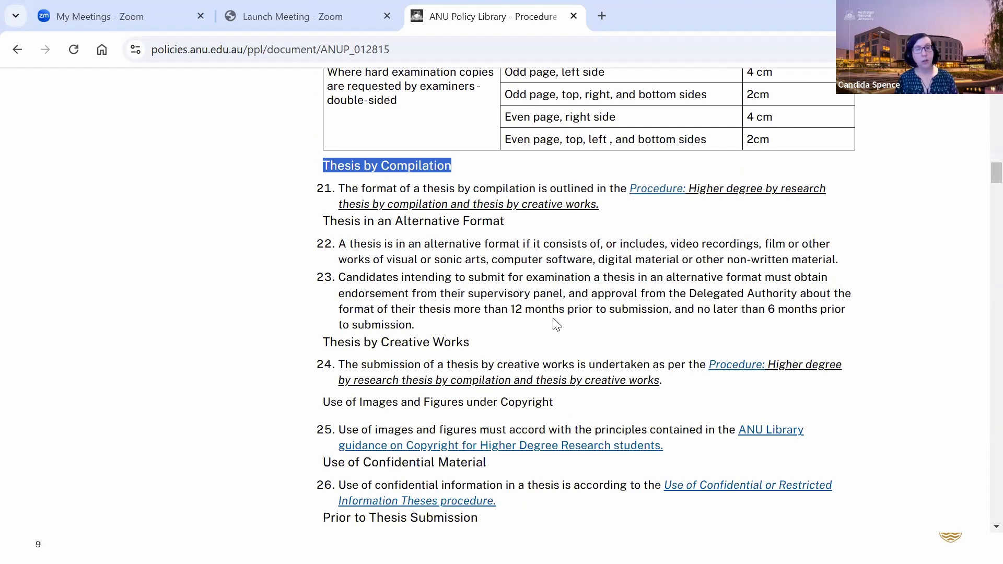
Switch to the Word document "Sample of fonts _ pg 2"
{"action": "key", "text": "alt+Tab"}
{"action": "key", "text": "alt+Tab"}
{"action": "key", "text": "alt+Tab"}
{"action": "key", "text": "alt+Tab"}
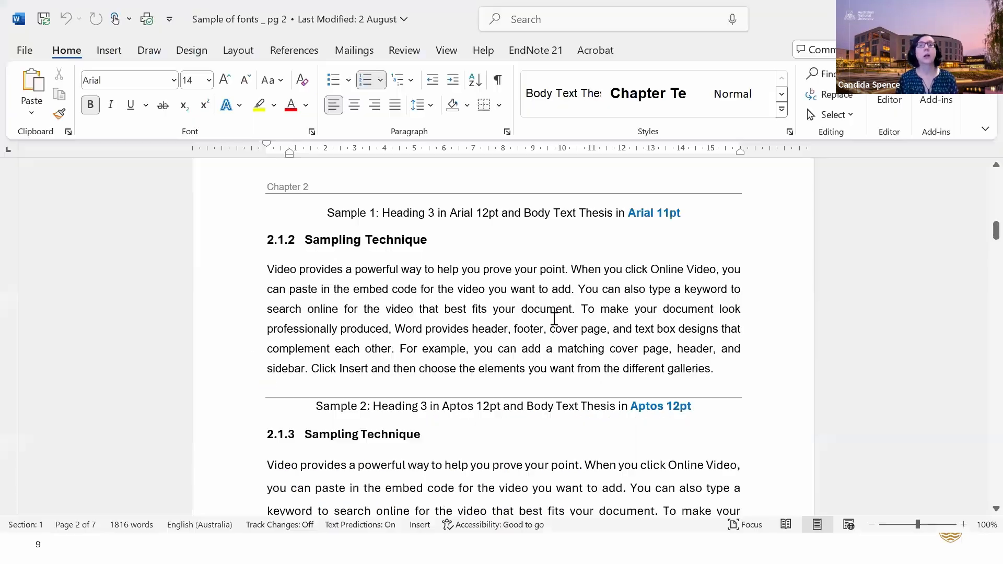
{"action": "left_click", "coordinate": [554, 319]}
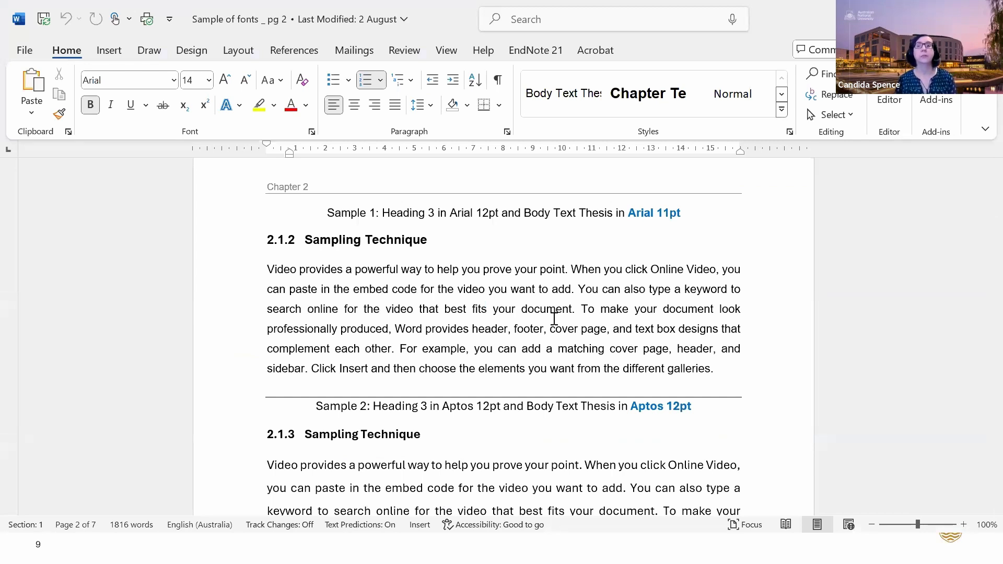
Check the font and size of Sample 1 by selecting part of its body text and the 2.1.2 Sampling Technique heading
{"action": "scroll", "coordinate": [555, 319], "scroll_direction": "down", "scroll_amount": 1}
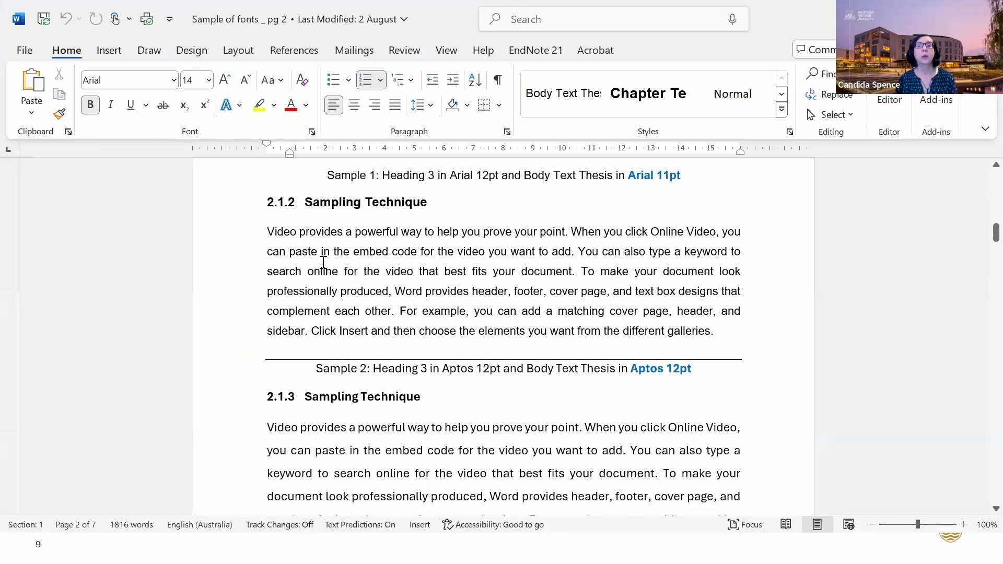
{"action": "left_click", "coordinate": [338, 235]}
{"action": "left_click", "coordinate": [611, 241], "text": "shift"}
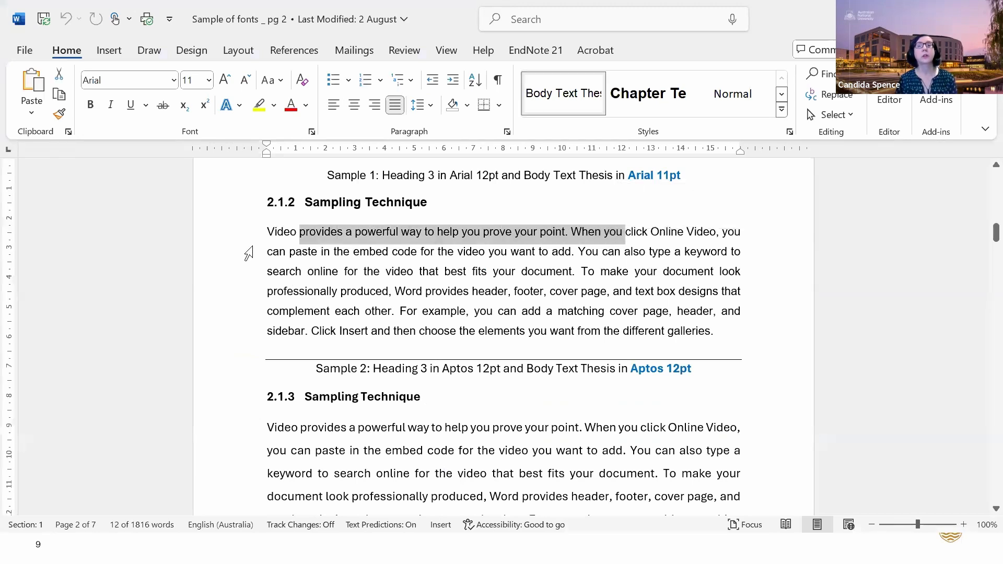
{"action": "left_click", "coordinate": [264, 232]}
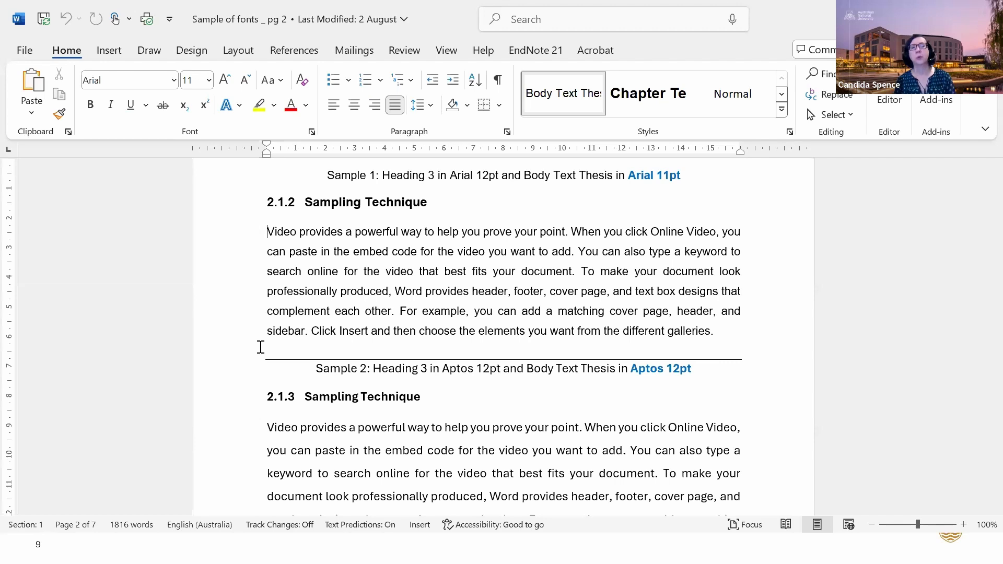
{"action": "left_click", "coordinate": [222, 207]}
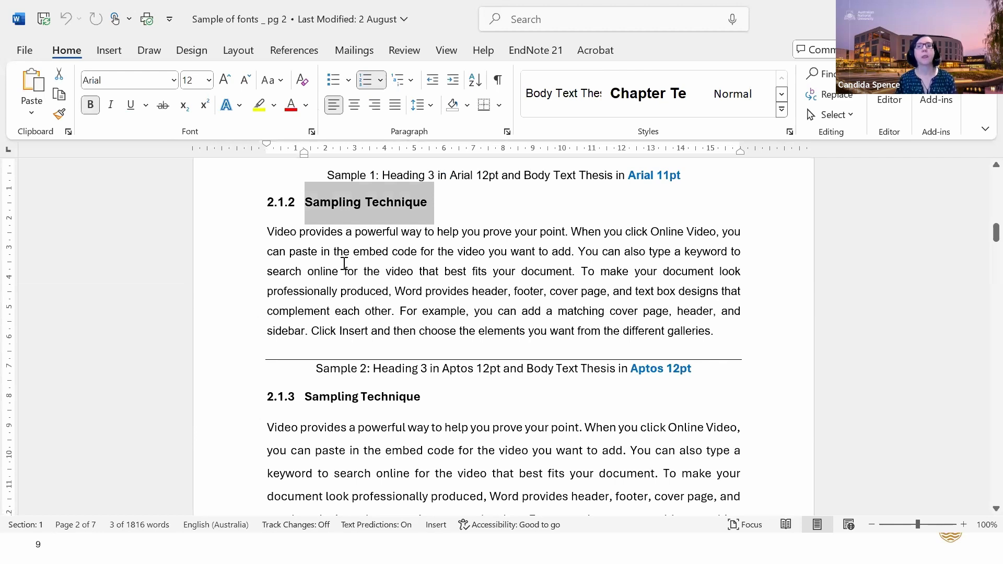
Check the font and size of Sample 2 by selecting the 2.1.3 heading and its body paragraph, and compare it with Sample 1
{"action": "scroll", "coordinate": [342, 264], "scroll_direction": "down", "scroll_amount": 2}
{"action": "scroll", "coordinate": [343, 264], "scroll_direction": "down", "scroll_amount": 5}
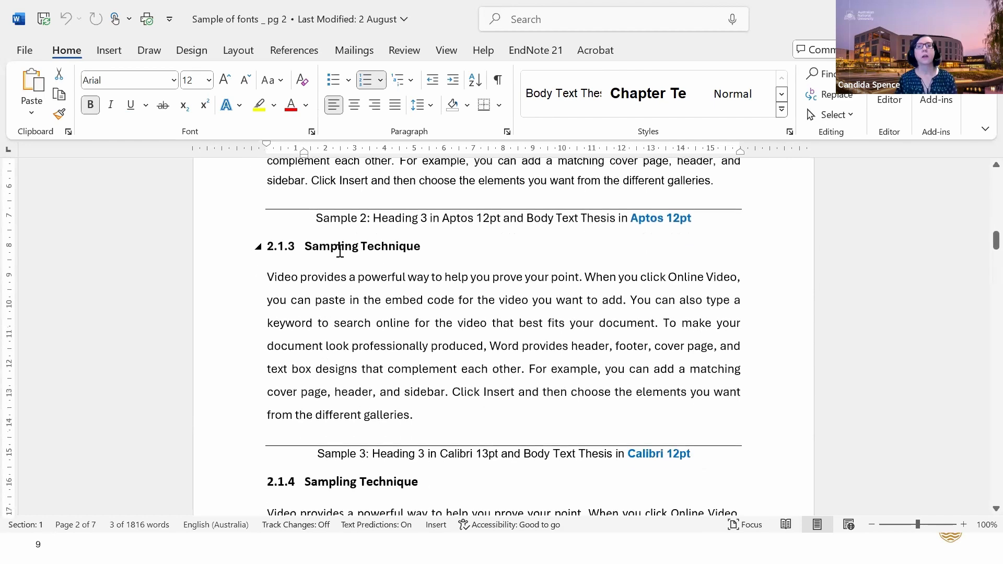
{"action": "left_click", "coordinate": [308, 250]}
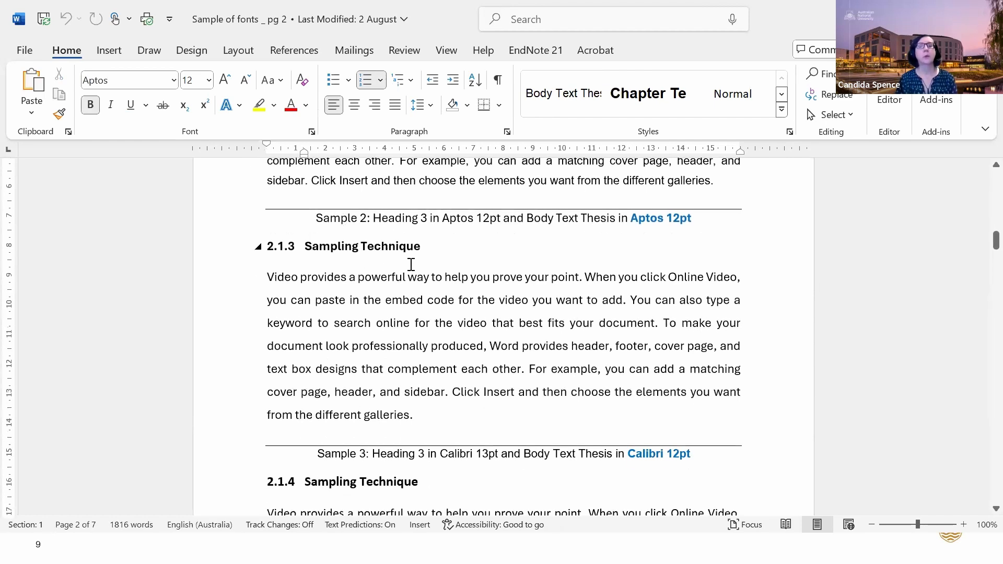
{"action": "left_click_drag", "start_coordinate": [307, 246], "coordinate": [447, 246]}
{"action": "left_click_drag", "start_coordinate": [267, 276], "coordinate": [502, 418]}
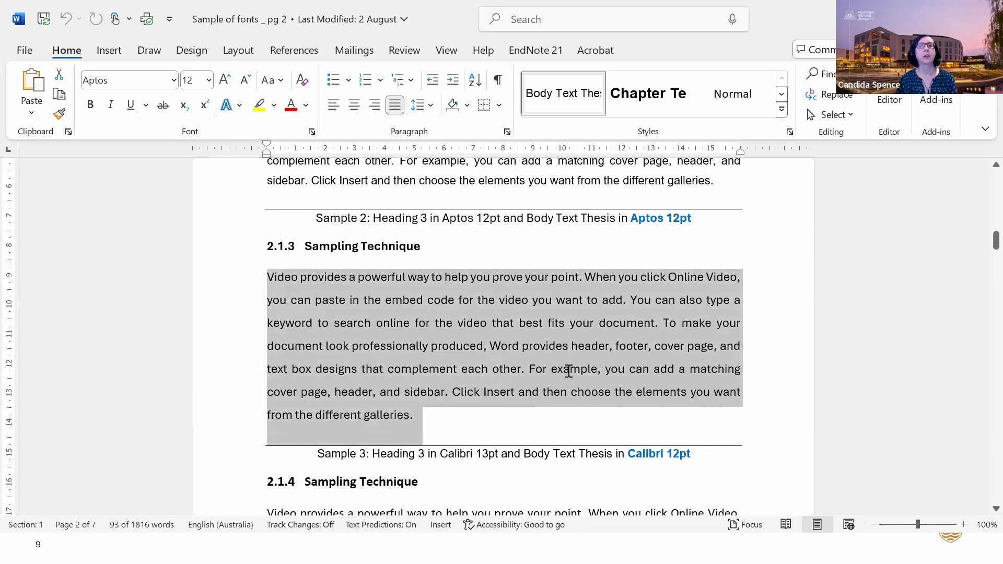
{"action": "left_click", "coordinate": [569, 371]}
{"action": "scroll", "coordinate": [763, 342], "scroll_direction": "up", "scroll_amount": 1}
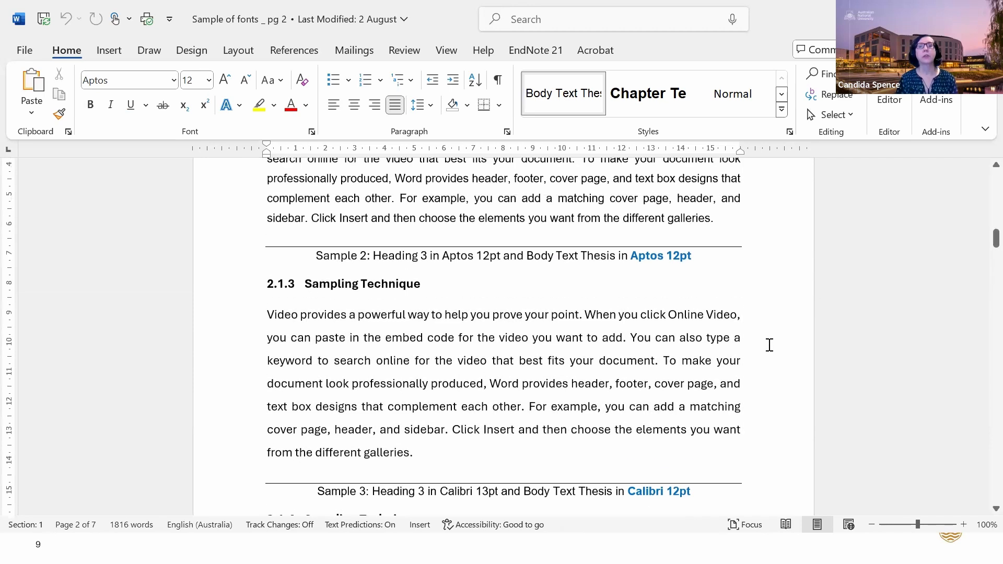
{"action": "scroll", "coordinate": [782, 351], "scroll_direction": "up", "scroll_amount": 1}
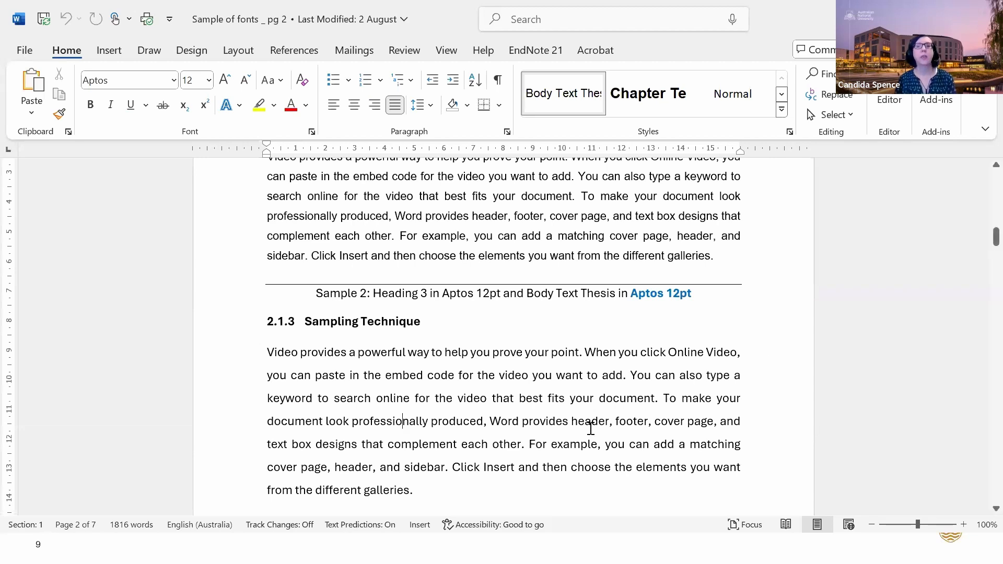
{"action": "scroll", "coordinate": [590, 427], "scroll_direction": "down", "scroll_amount": 1}
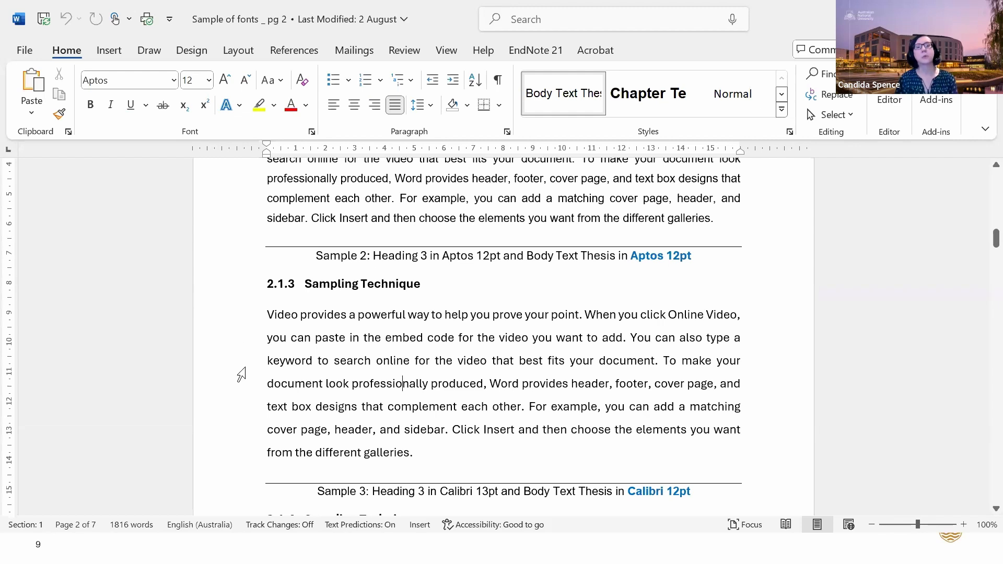
Check the font and size of Sample 3 by selecting the 2.1.4 heading and its body text, and compare it with Sample 2
{"action": "scroll", "coordinate": [242, 374], "scroll_direction": "down", "scroll_amount": 3}
{"action": "scroll", "coordinate": [242, 374], "scroll_direction": "down", "scroll_amount": 2}
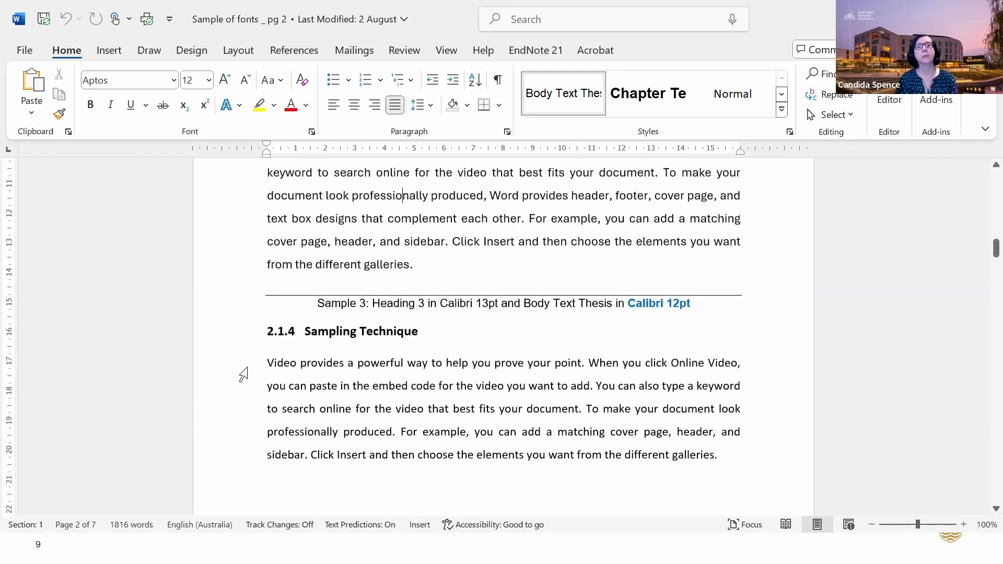
{"action": "scroll", "coordinate": [244, 374], "scroll_direction": "down", "scroll_amount": 3}
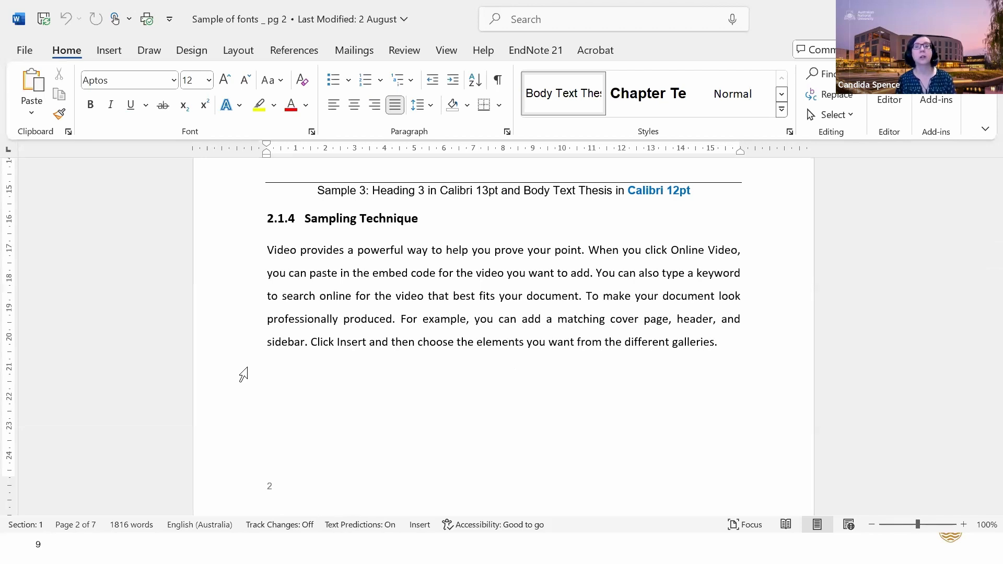
{"action": "left_click_drag", "start_coordinate": [245, 248], "coordinate": [252, 316]}
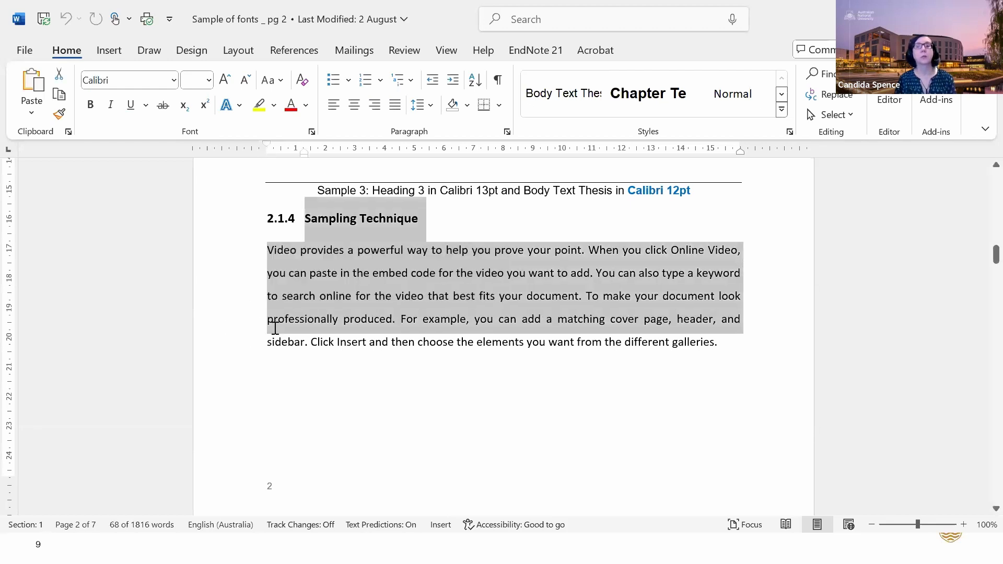
{"action": "left_click", "coordinate": [268, 368]}
{"action": "left_click", "coordinate": [226, 251]}
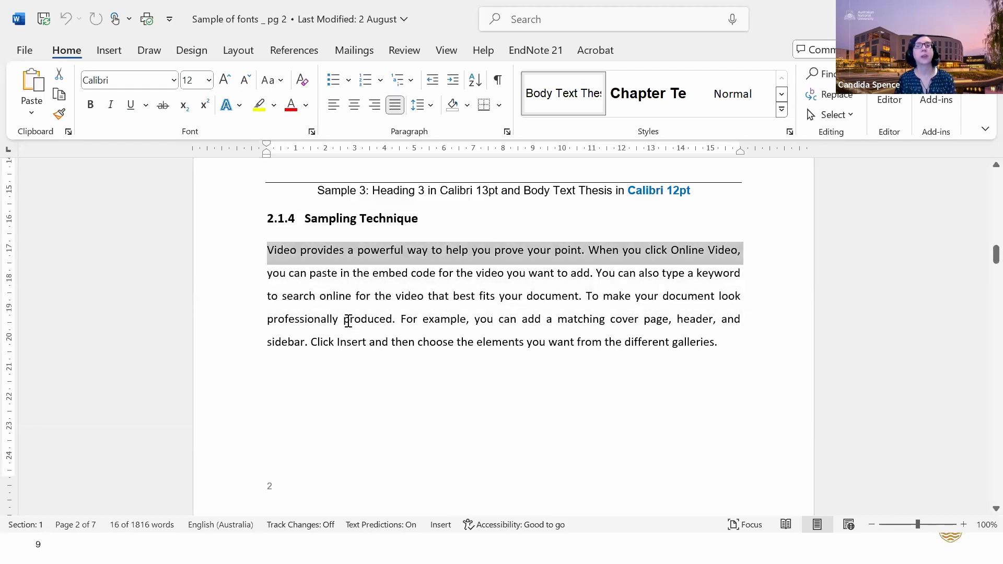
{"action": "left_click_drag", "start_coordinate": [309, 215], "coordinate": [424, 219]}
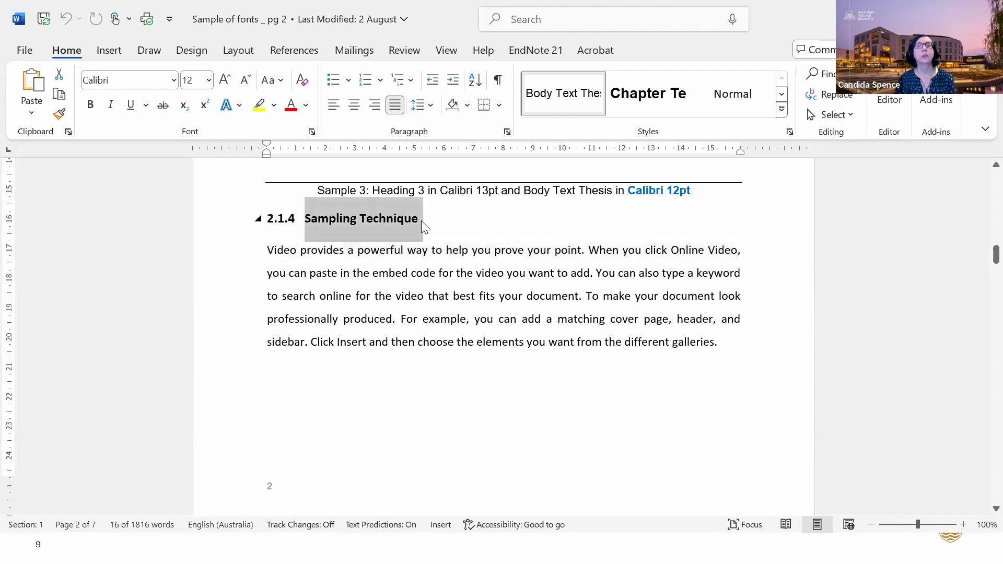
{"action": "left_click", "coordinate": [386, 344]}
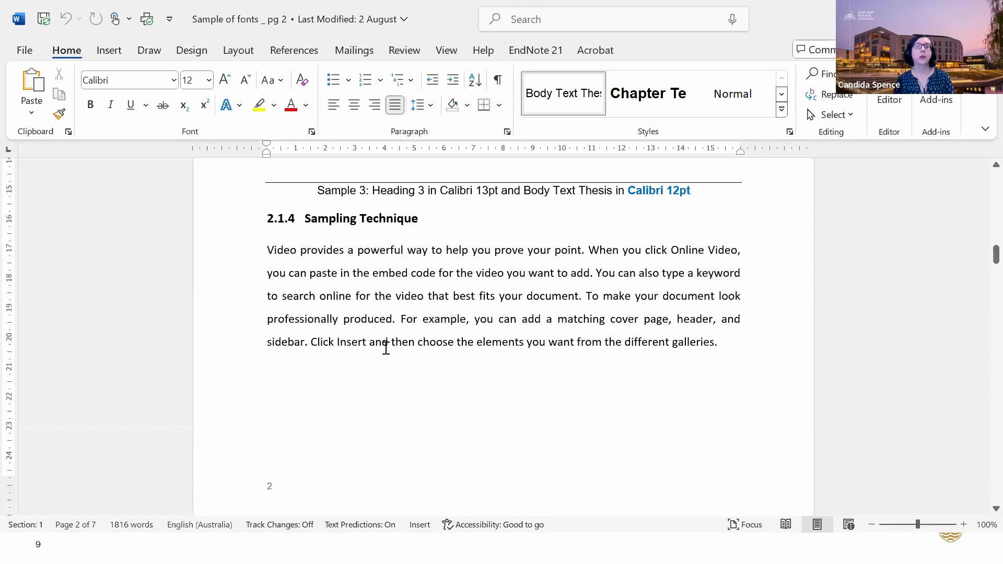
{"action": "scroll", "coordinate": [386, 348], "scroll_direction": "up", "scroll_amount": 4}
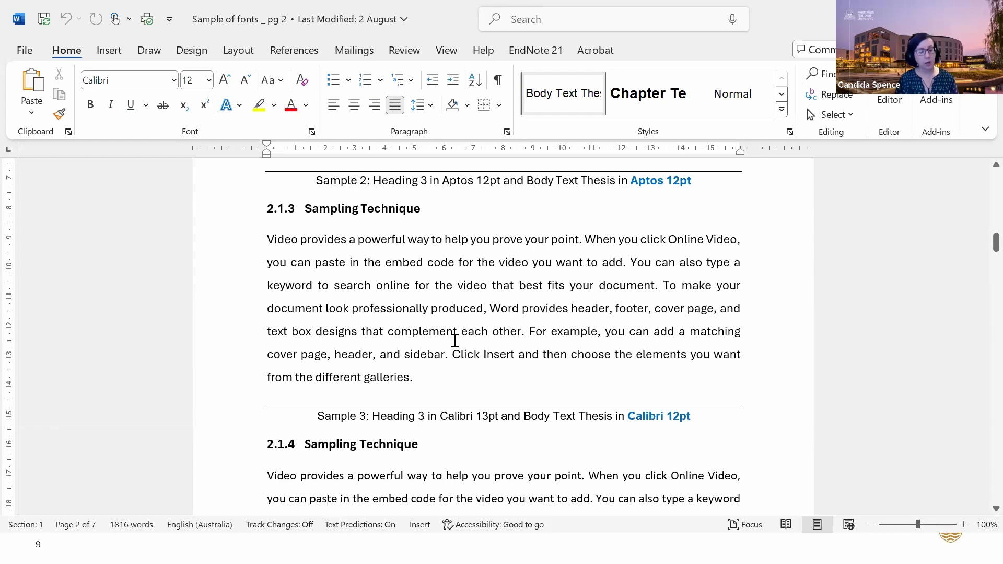
Switch to the Thesis Template folder in File Explorer and widen its Type column to read the full file types
{"action": "key", "text": "alt+Tab"}
{"action": "key", "text": "alt+Tab"}
{"action": "key", "text": "alt+Tab"}
{"action": "key", "text": "alt+Tab"}
{"action": "key", "text": "alt+Tab"}
{"action": "key", "text": "alt+Tab"}
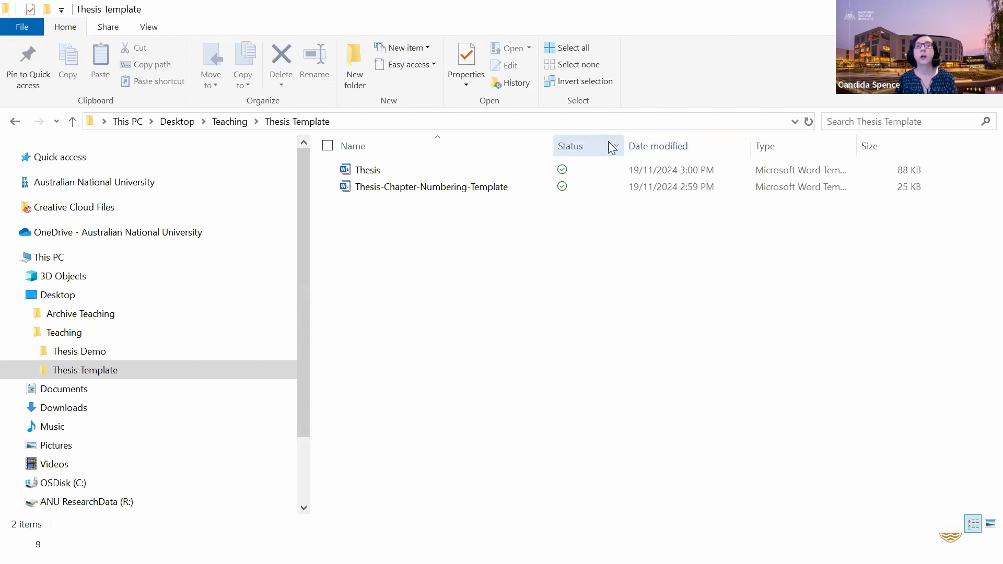
{"action": "left_click_drag", "start_coordinate": [858, 142], "coordinate": [909, 142]}
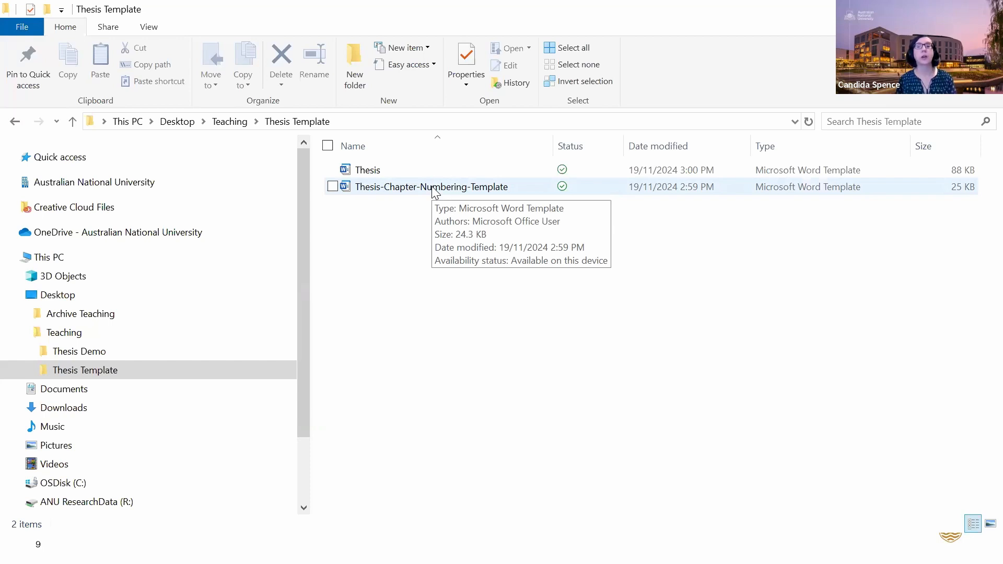
Create a document from Thesis-Chapter-Numbering-Template with formatting marks shown, and inspect the automatic numbering of the Chapter 1 and 1.1 headings
{"action": "double_click", "coordinate": [387, 189]}
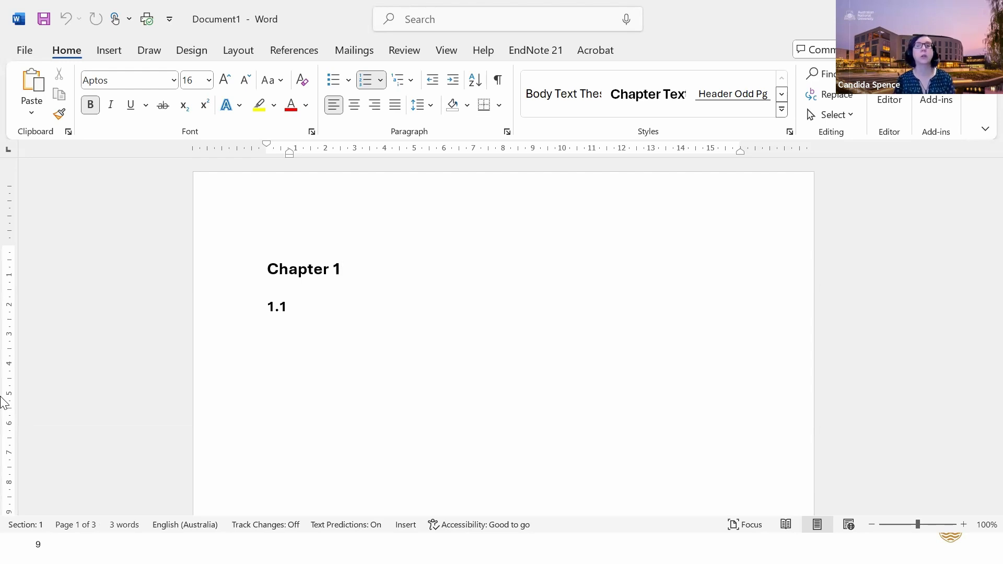
{"action": "left_click", "coordinate": [499, 86]}
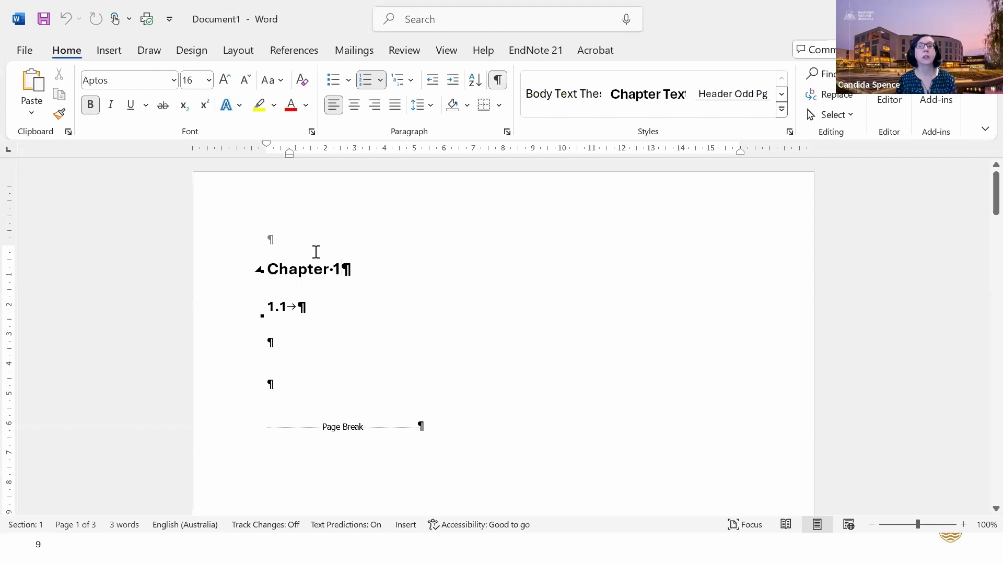
{"action": "left_click", "coordinate": [313, 269]}
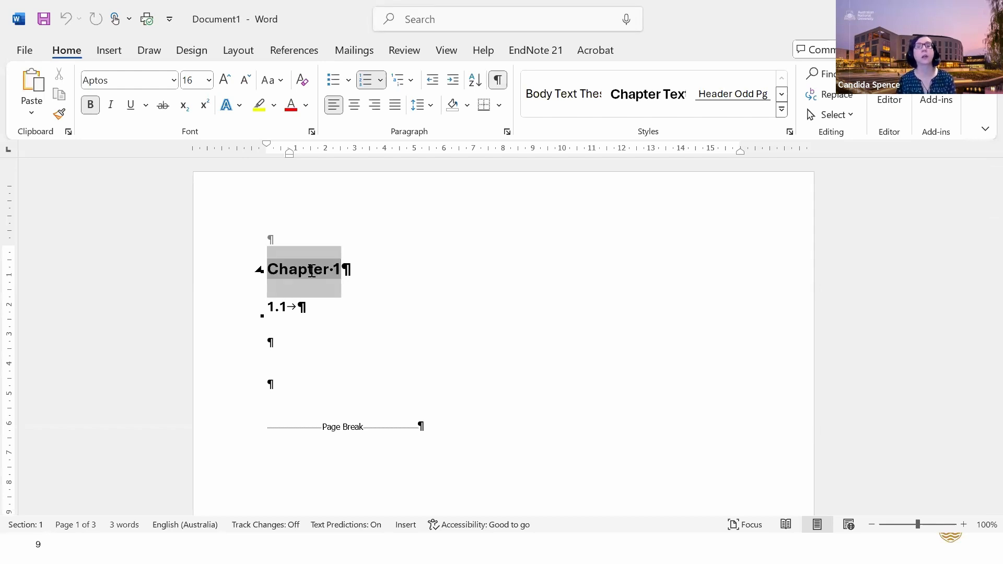
{"action": "left_click", "coordinate": [282, 308]}
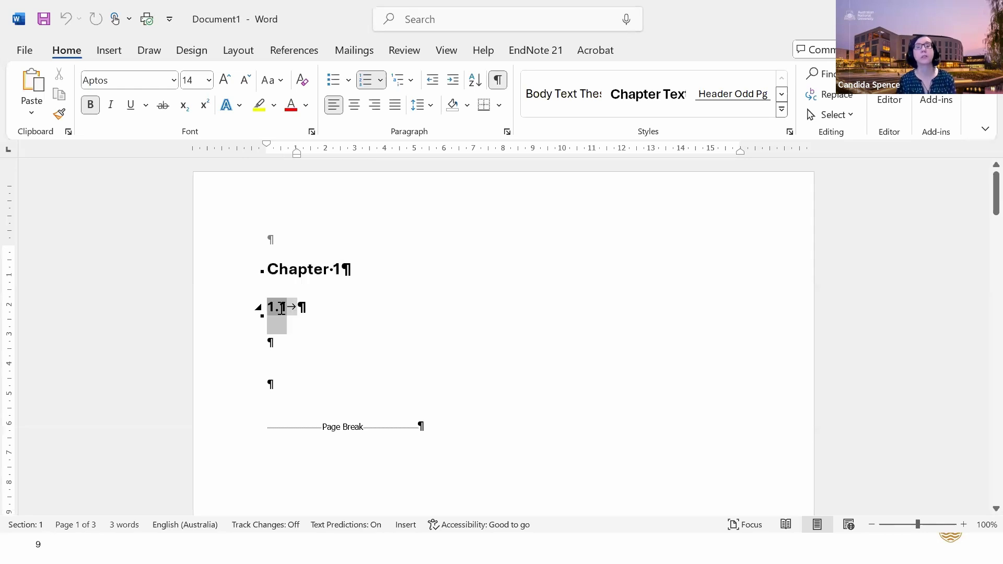
Add the title ": Introduction" after the automatic number of the Chapter 1 heading
{"action": "left_click", "coordinate": [404, 267]}
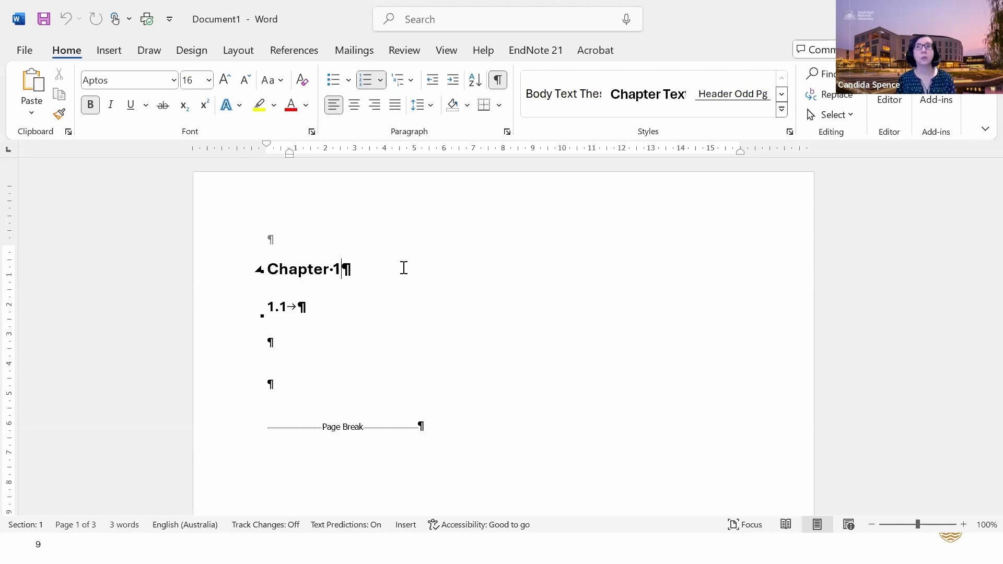
{"action": "type", "text": ": Intro"}
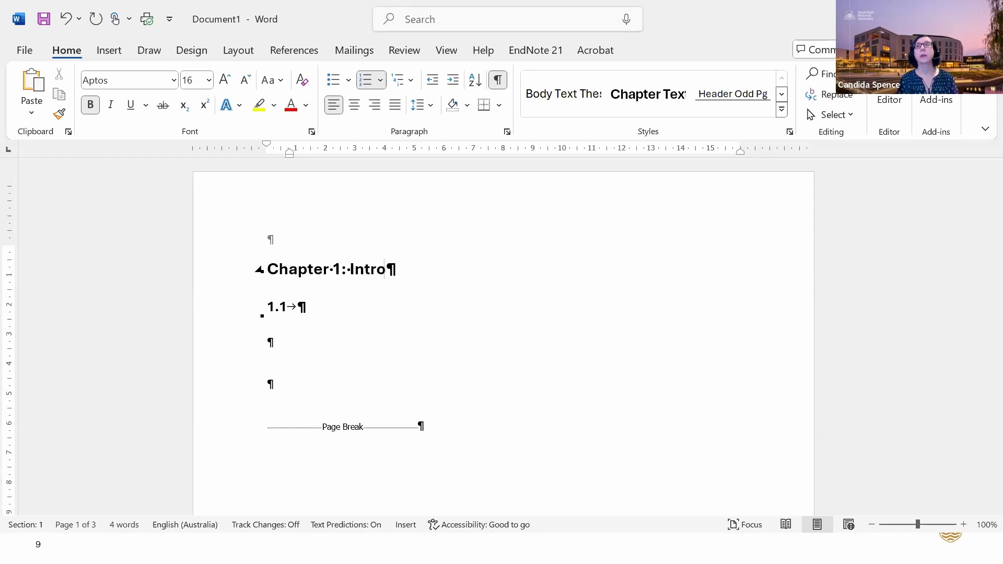
{"action": "type", "text": "duction"}
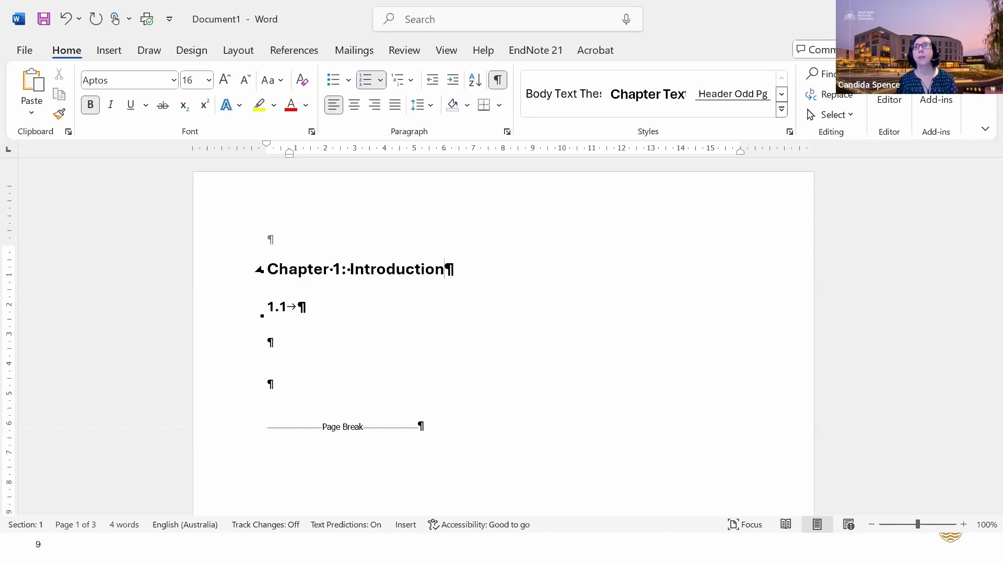
Title the 1.1 heading "Research problem and questions"
{"action": "left_click", "coordinate": [343, 306]}
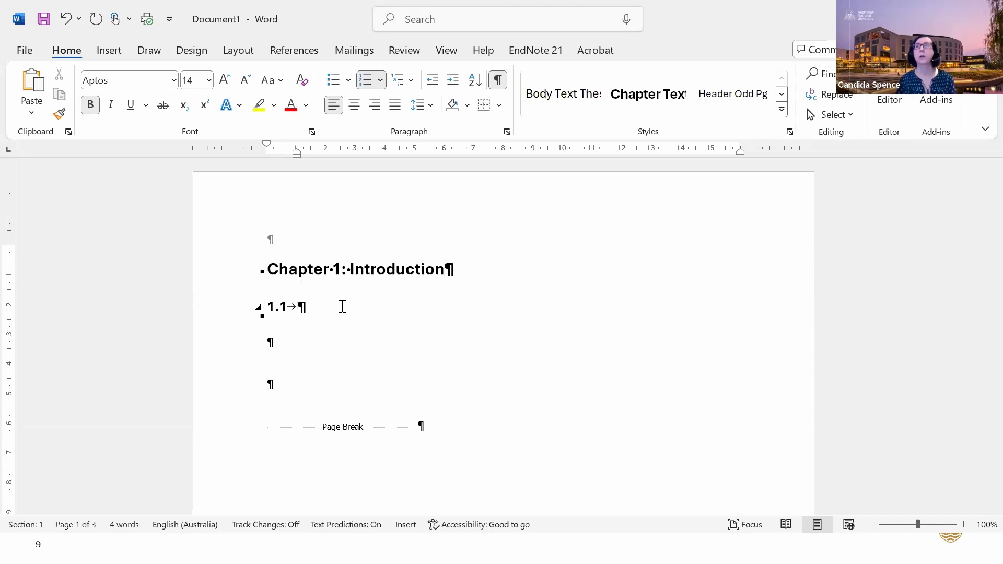
{"action": "type", "text": "Research"}
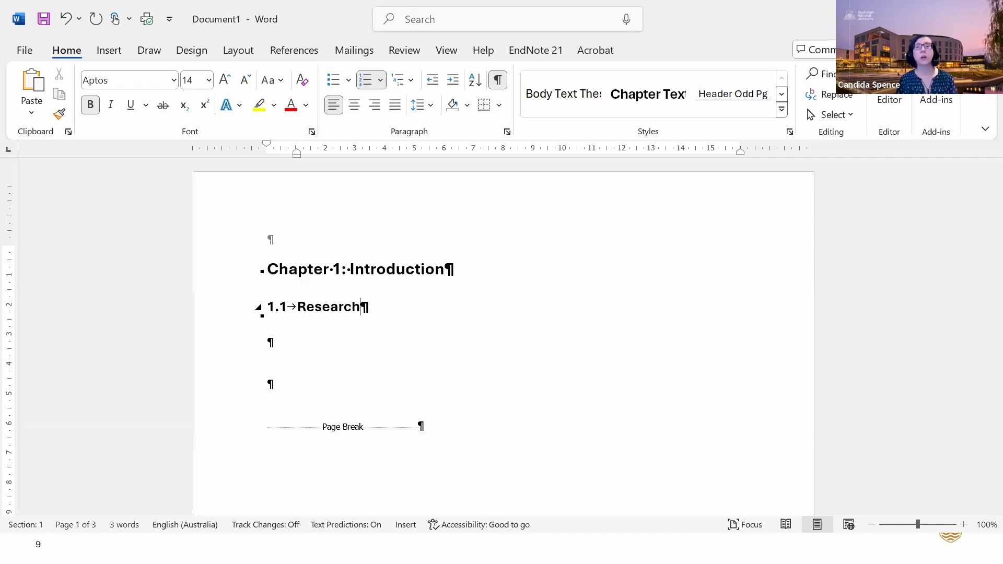
{"action": "type", "text": " prob"}
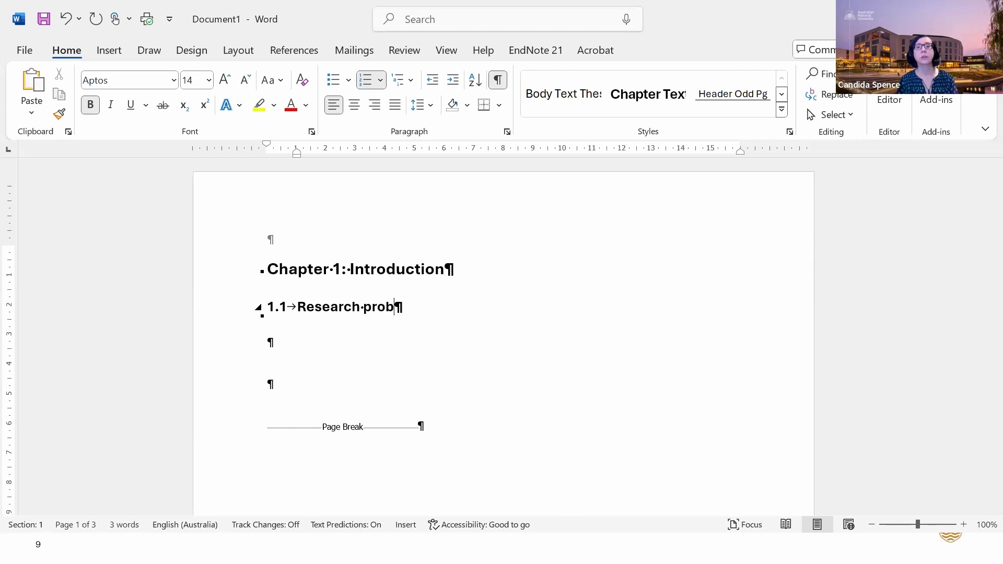
{"action": "type", "text": "lem and "}
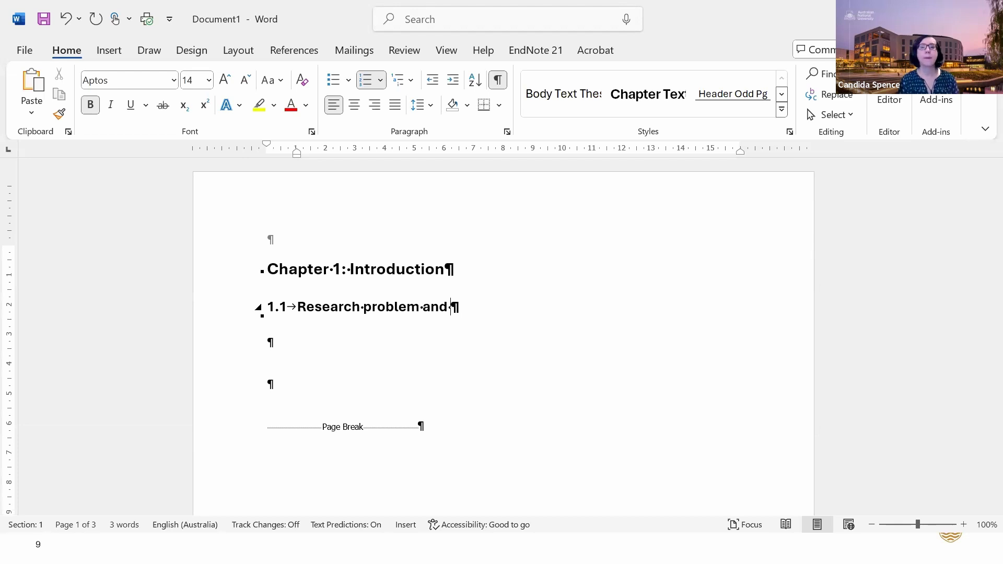
{"action": "type", "text": "questions"}
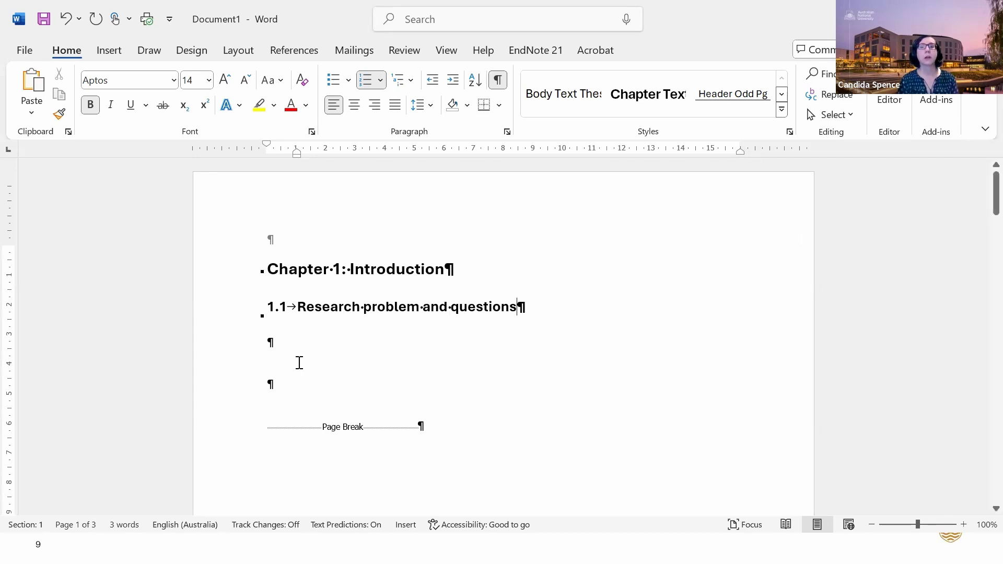
Place the cursor in the first empty paragraph below heading 1.1 and show the full list of styles beside the document
{"action": "left_click", "coordinate": [291, 343]}
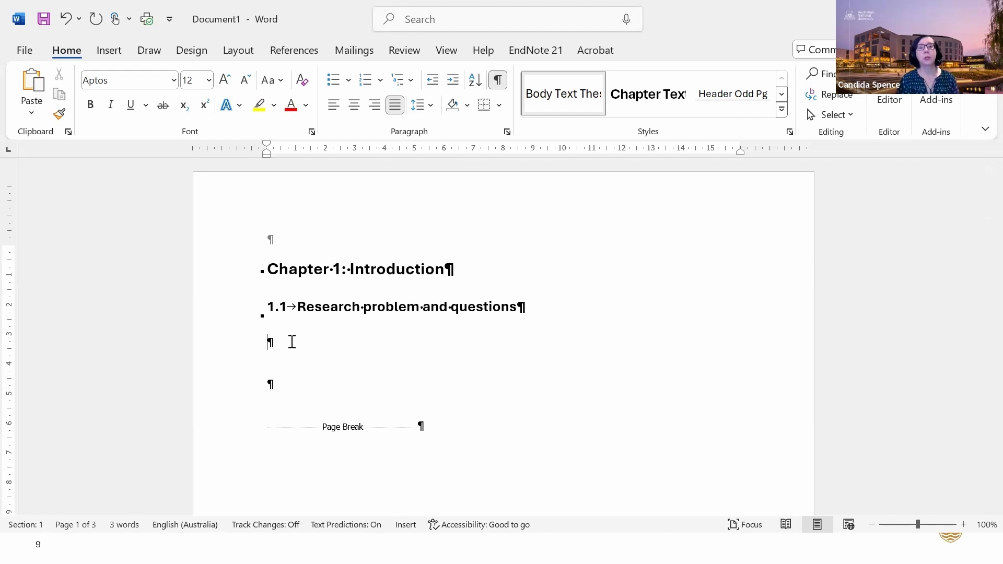
{"action": "left_click", "coordinate": [790, 132]}
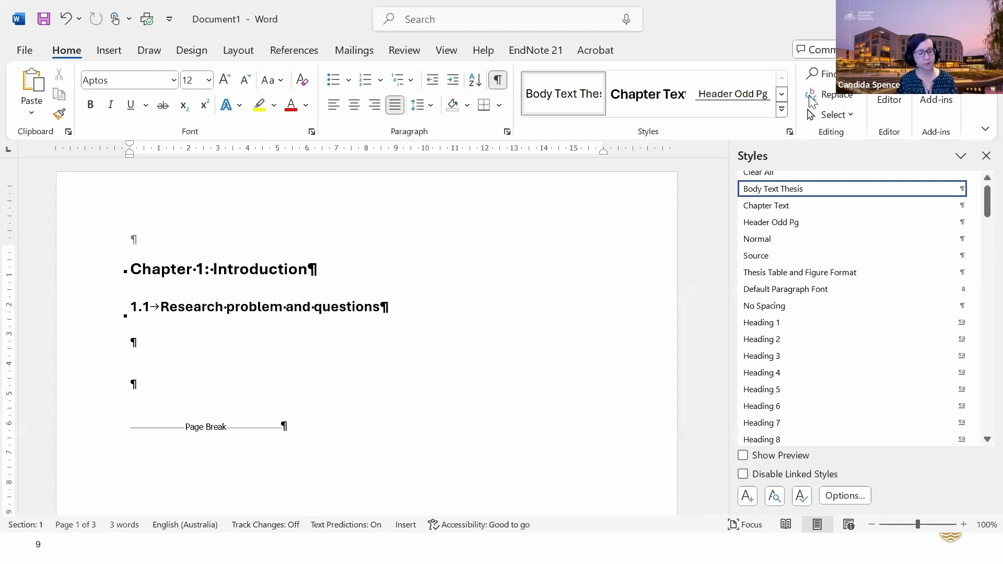
{"action": "key", "text": "alt"}
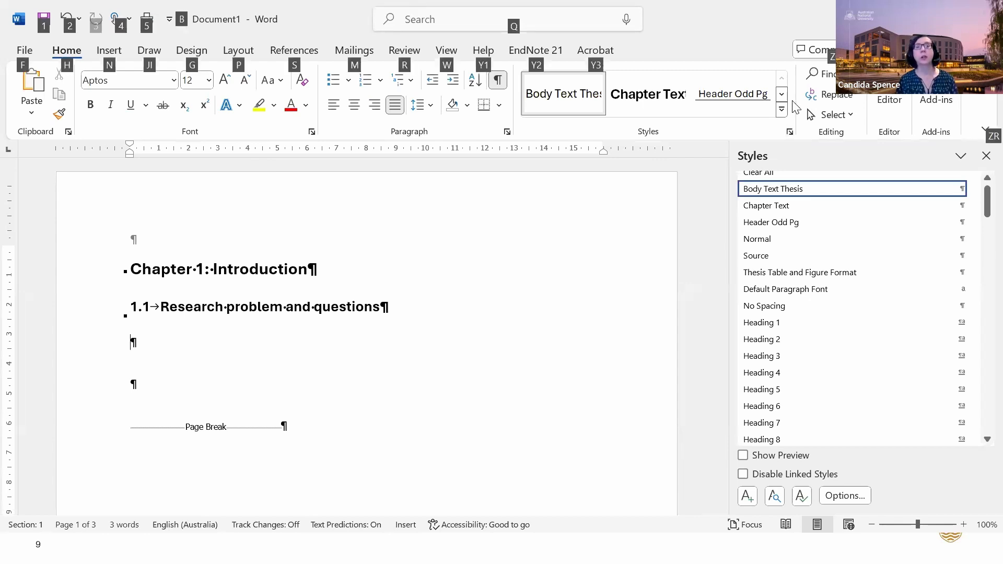
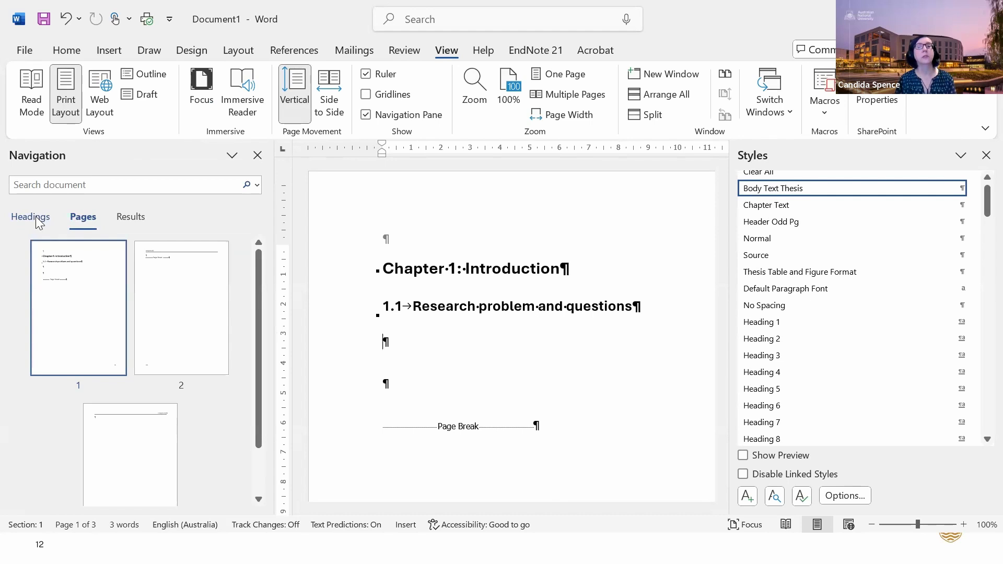
Show the document's headings in the Navigation pane instead of page thumbnails, and narrow both the Navigation and Styles panes
{"action": "left_click", "coordinate": [78, 221]}
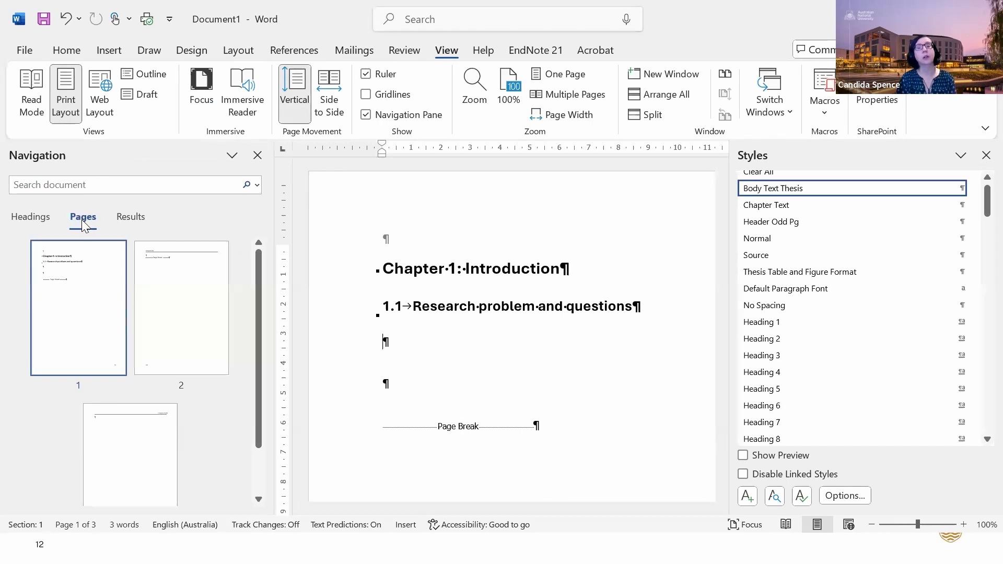
{"action": "left_click", "coordinate": [34, 222]}
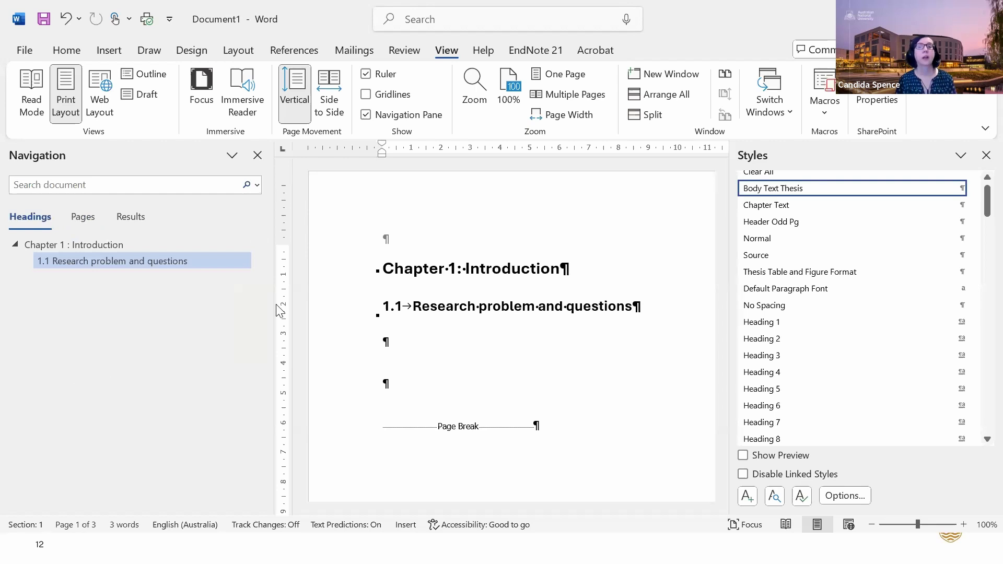
{"action": "left_click_drag", "start_coordinate": [272, 236], "coordinate": [196, 237]}
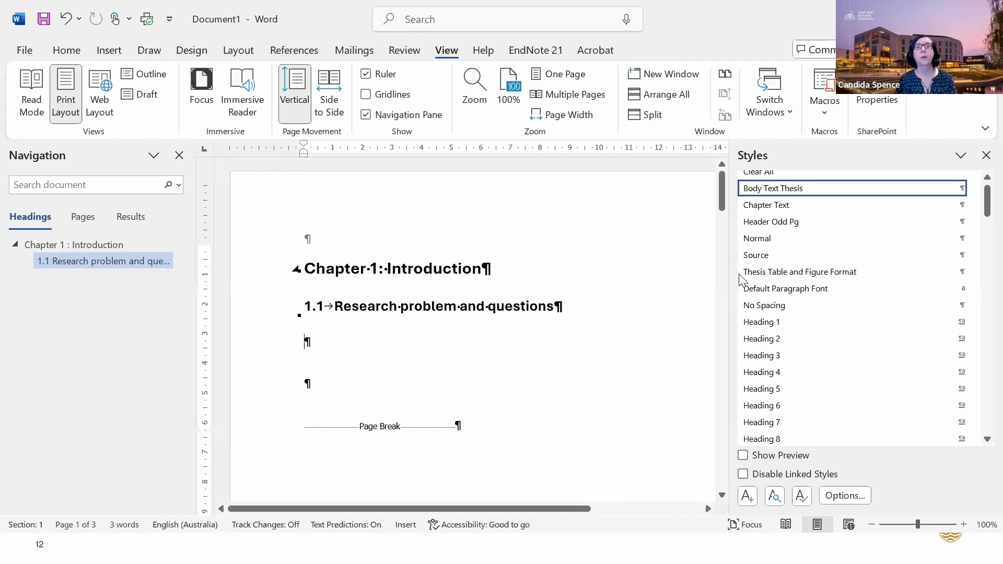
{"action": "left_click_drag", "start_coordinate": [734, 282], "coordinate": [801, 281]}
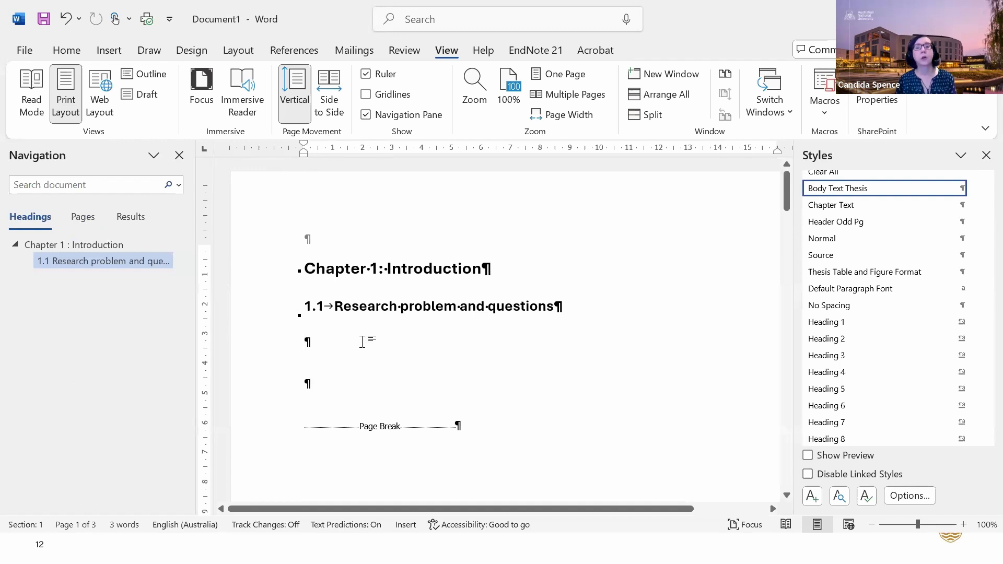
Fill the empty paragraph below heading 1.1 with generated placeholder text using =rand(10,10)
{"action": "double_click", "coordinate": [313, 343]}
{"action": "left_click", "coordinate": [315, 343]}
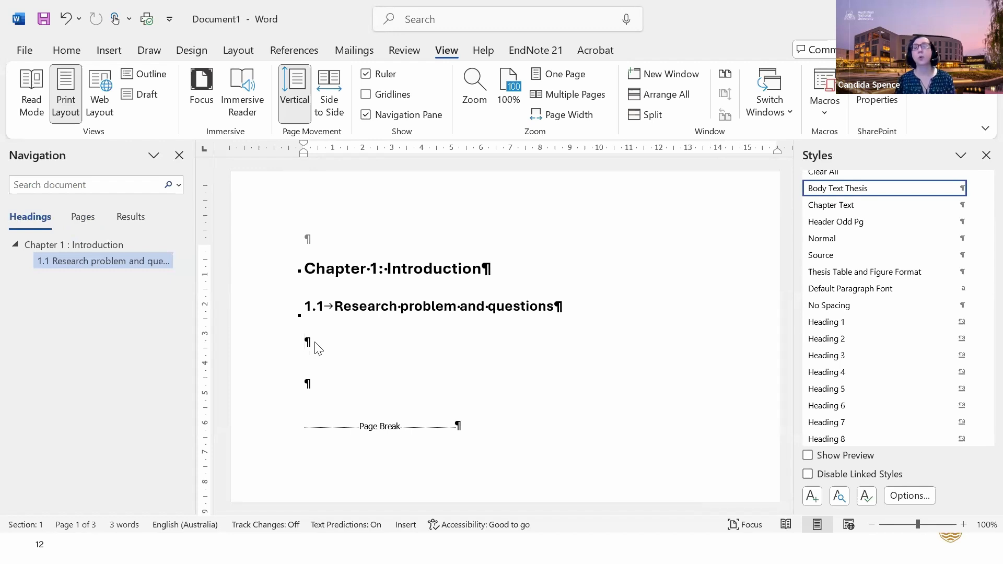
{"action": "scroll", "coordinate": [911, 215], "scroll_direction": "up", "scroll_amount": 1}
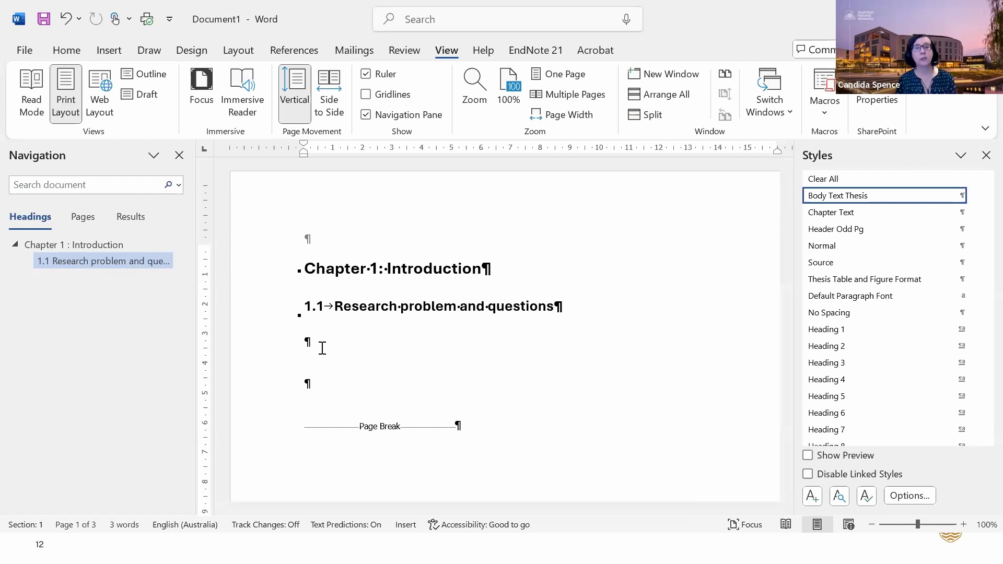
{"action": "type", "text": "="}
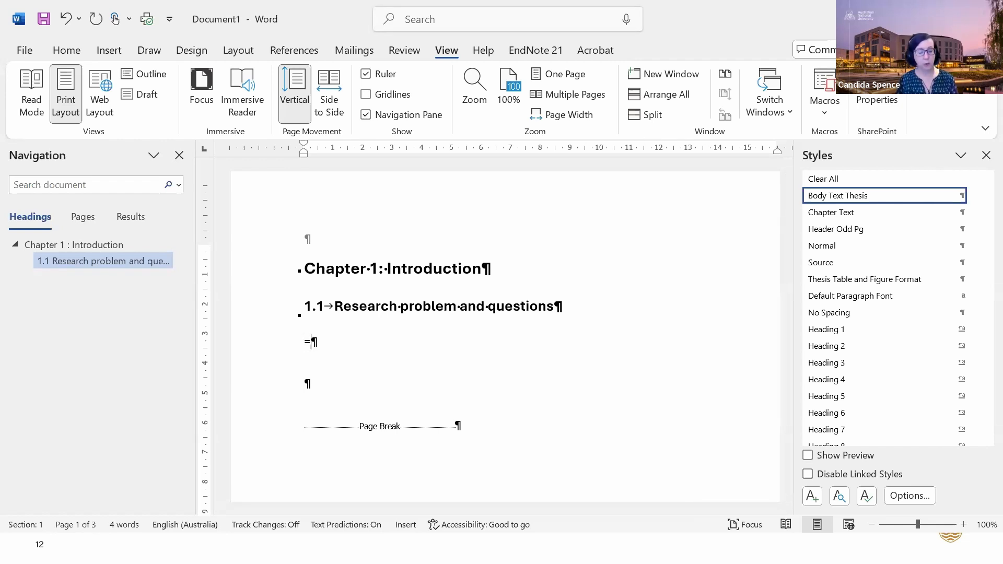
{"action": "type", "text": "rand("}
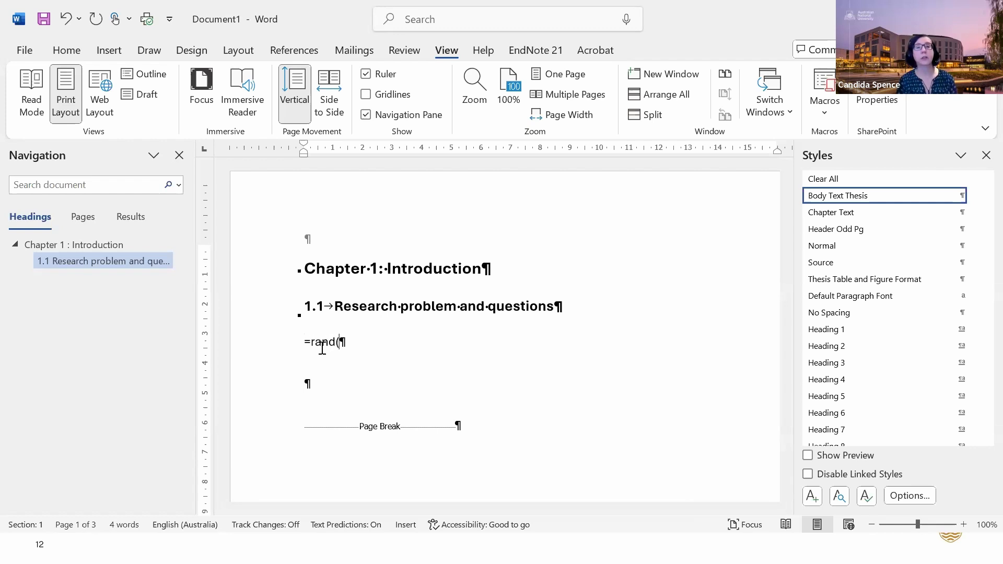
{"action": "type", "text": "10,10)"}
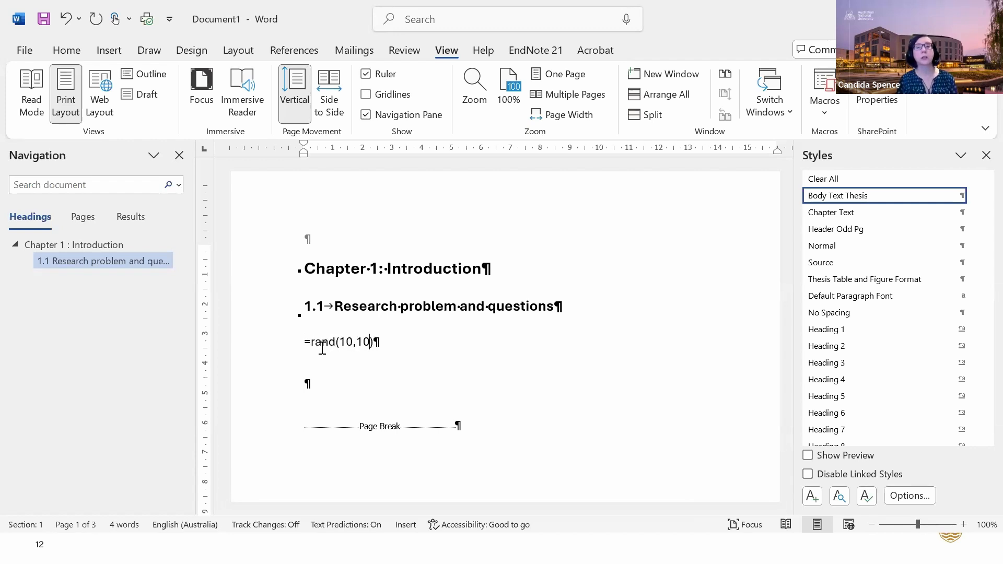
{"action": "left_click_drag", "start_coordinate": [300, 341], "coordinate": [377, 347]}
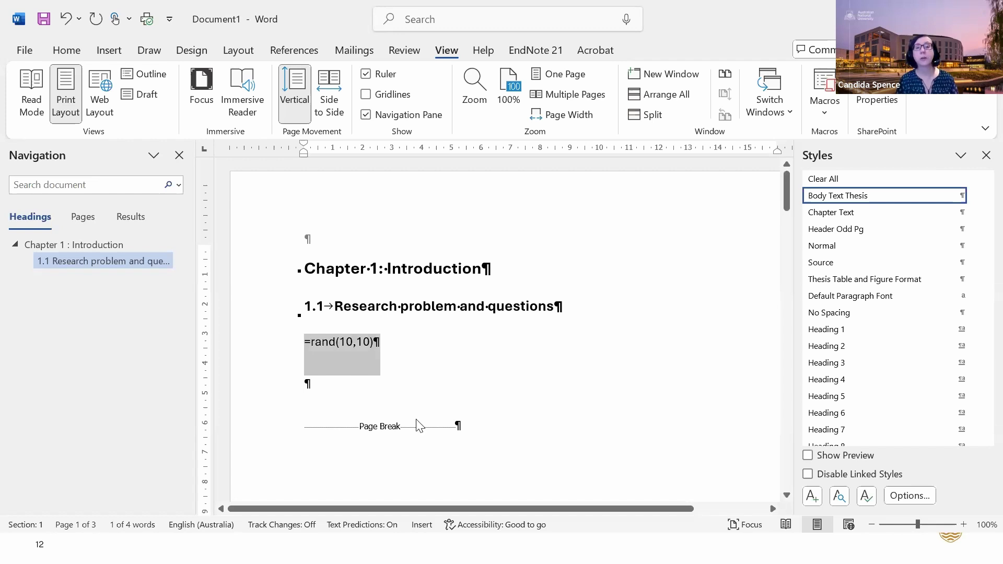
{"action": "left_click", "coordinate": [543, 549]}
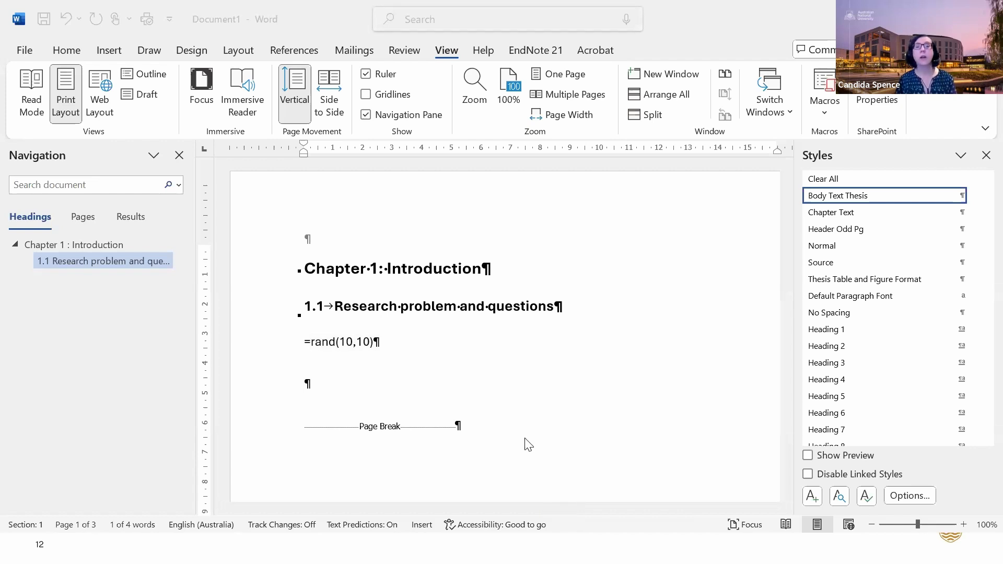
{"action": "left_click", "coordinate": [384, 343]}
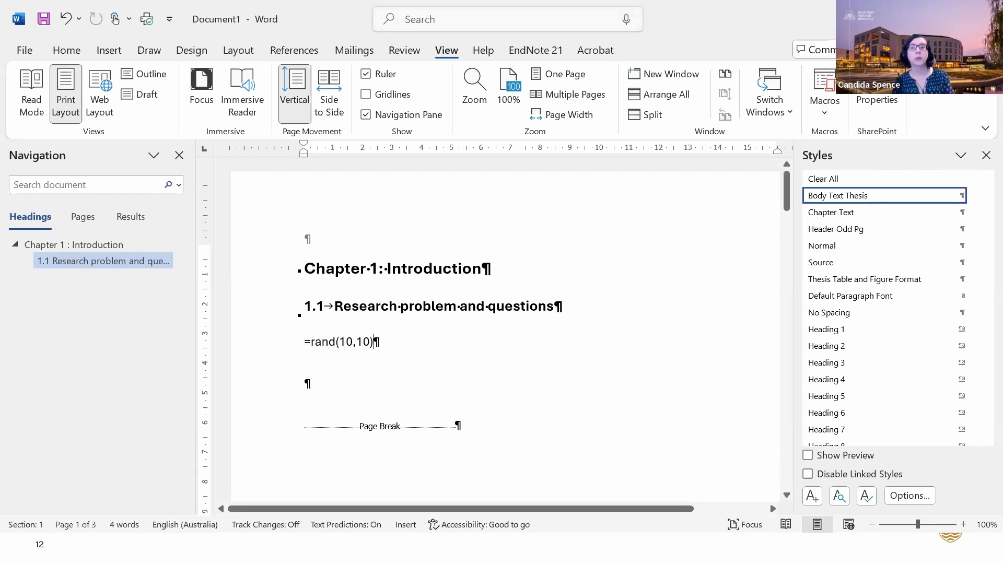
{"action": "key", "text": "Return"}
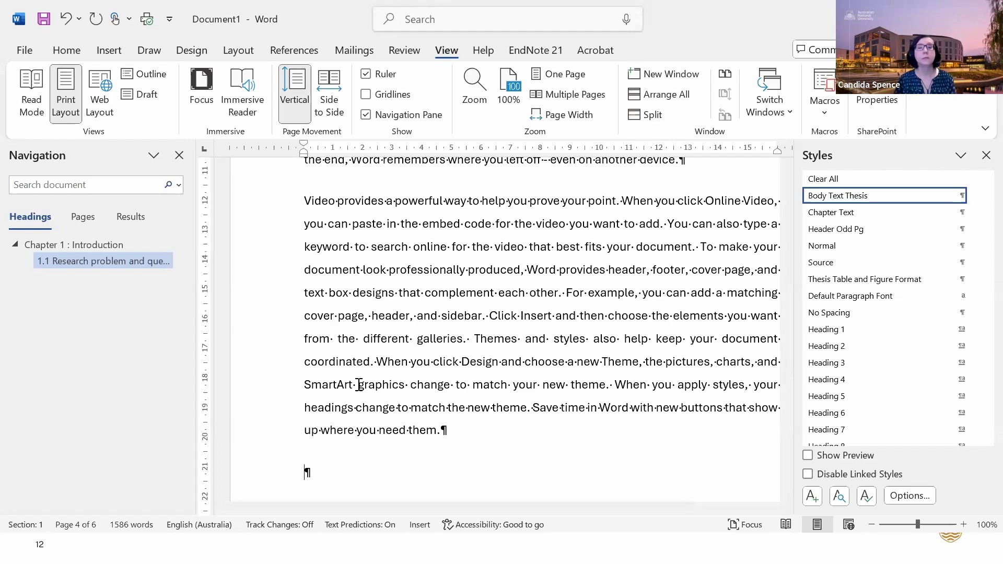
Return to the Chapter 1 heading at the start of the document and set the zoom to 90%
{"action": "scroll", "coordinate": [404, 390], "scroll_direction": "down", "scroll_amount": 1}
{"action": "scroll", "coordinate": [404, 390], "scroll_direction": "up", "scroll_amount": 3}
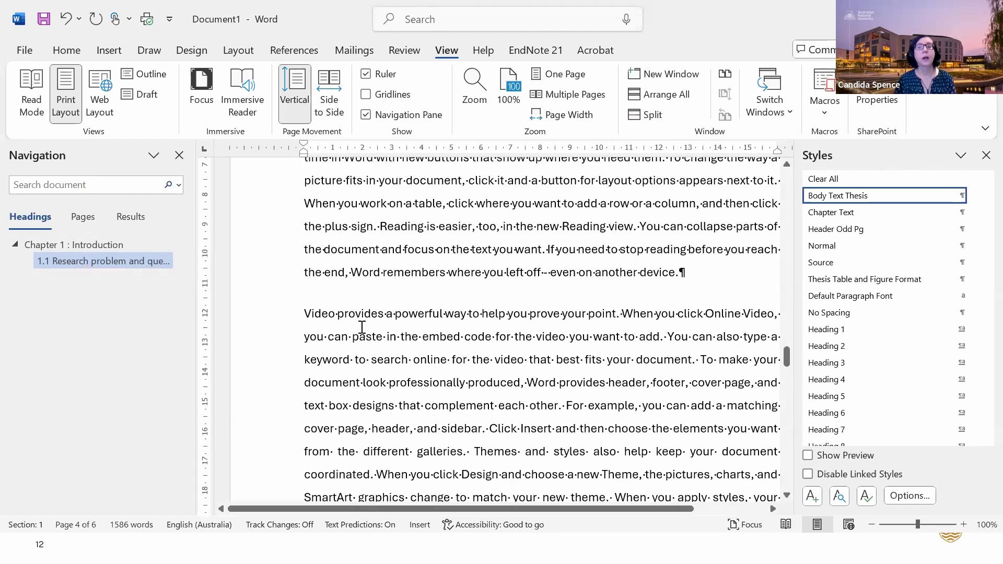
{"action": "left_click", "coordinate": [41, 245]}
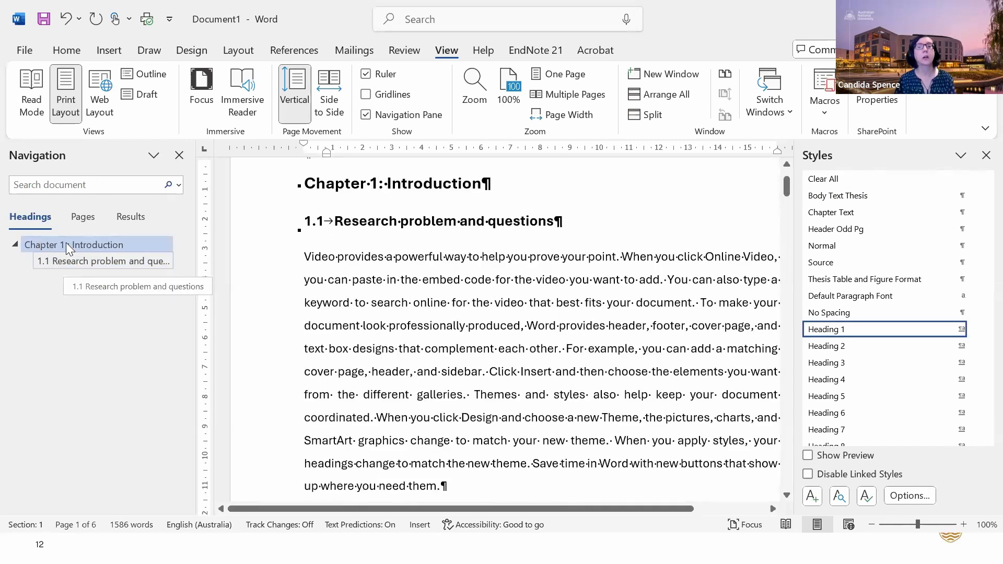
{"action": "scroll", "coordinate": [370, 291], "scroll_direction": "up", "scroll_amount": 2}
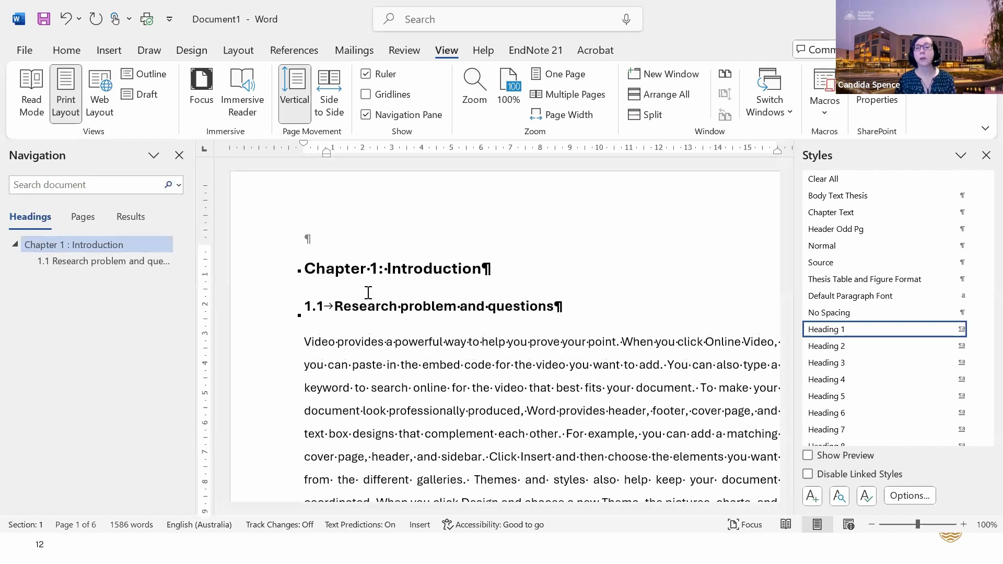
{"action": "left_click", "coordinate": [872, 525]}
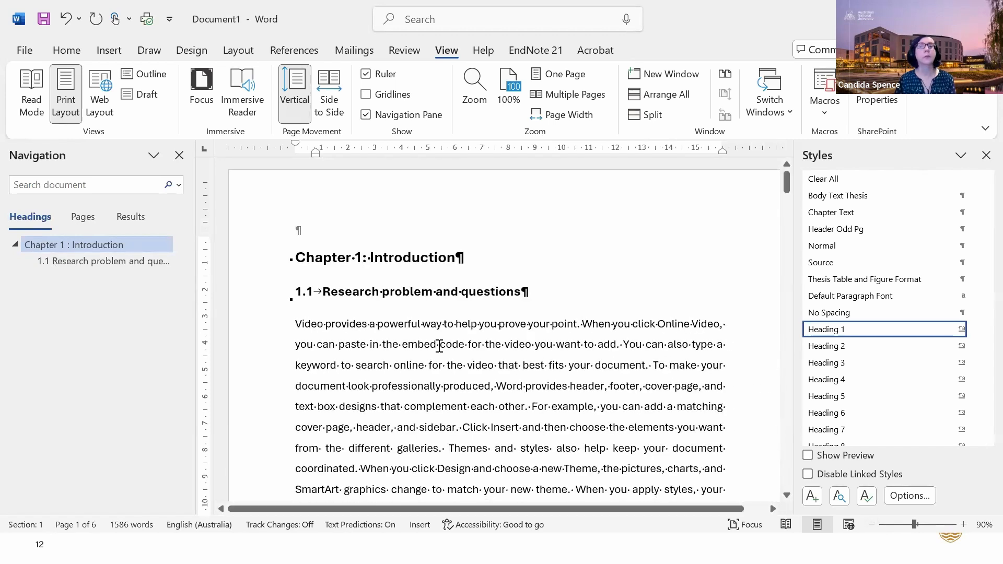
Check the font settings of the opening body text under heading 1.1 and hide the formatting marks
{"action": "left_click_drag", "start_coordinate": [297, 324], "coordinate": [594, 365]}
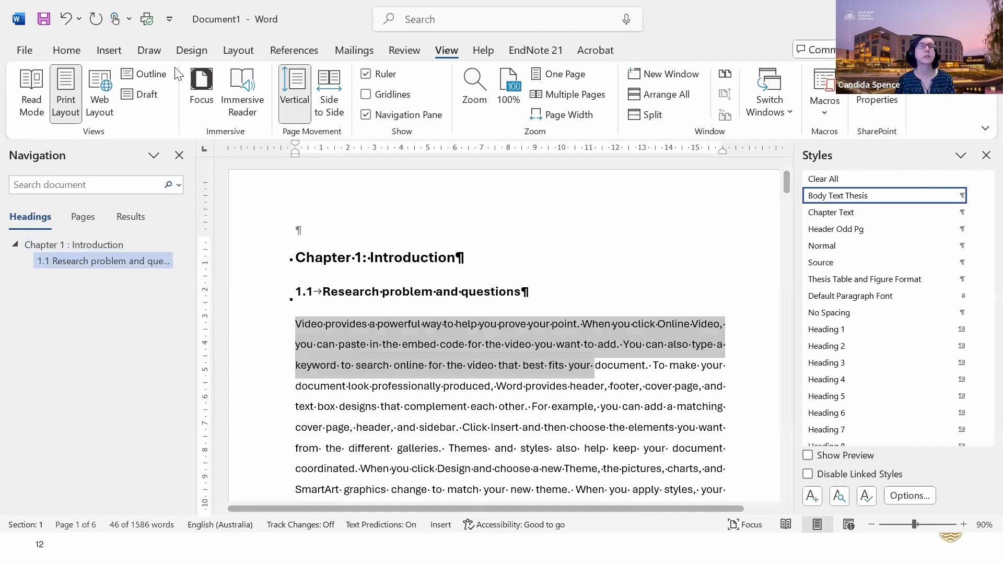
{"action": "left_click", "coordinate": [67, 51]}
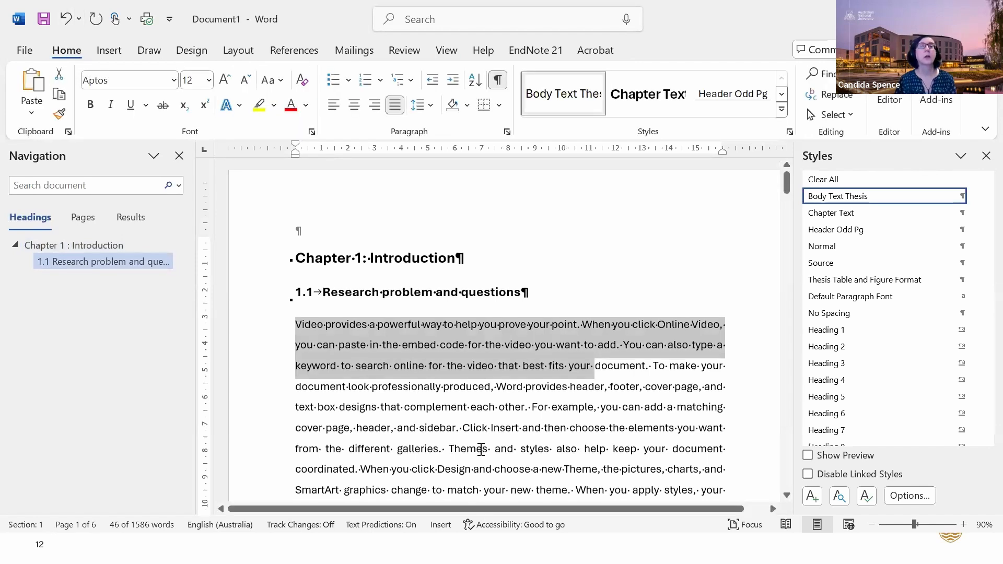
{"action": "left_click", "coordinate": [419, 398]}
{"action": "scroll", "coordinate": [419, 399], "scroll_direction": "down", "scroll_amount": 3}
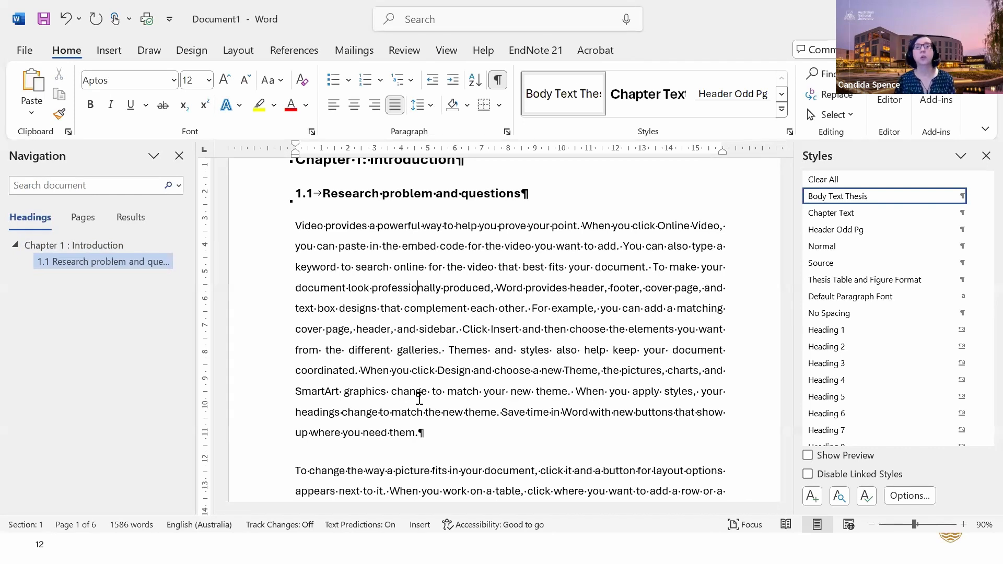
{"action": "left_click", "coordinate": [496, 81]}
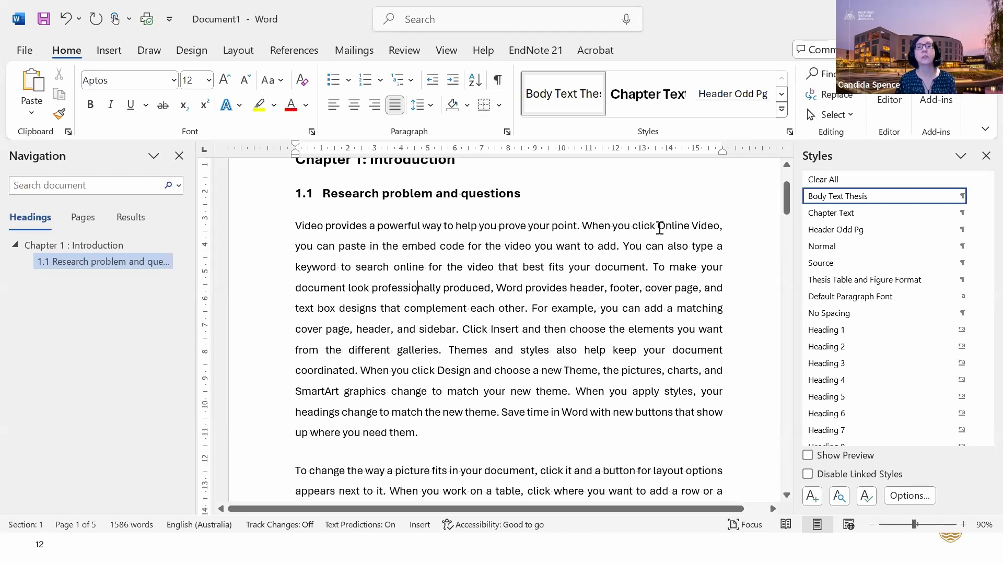
Try left alignment on the first body paragraph to compare its right edge, and return it to justified
{"action": "left_click_drag", "start_coordinate": [714, 226], "coordinate": [721, 413]}
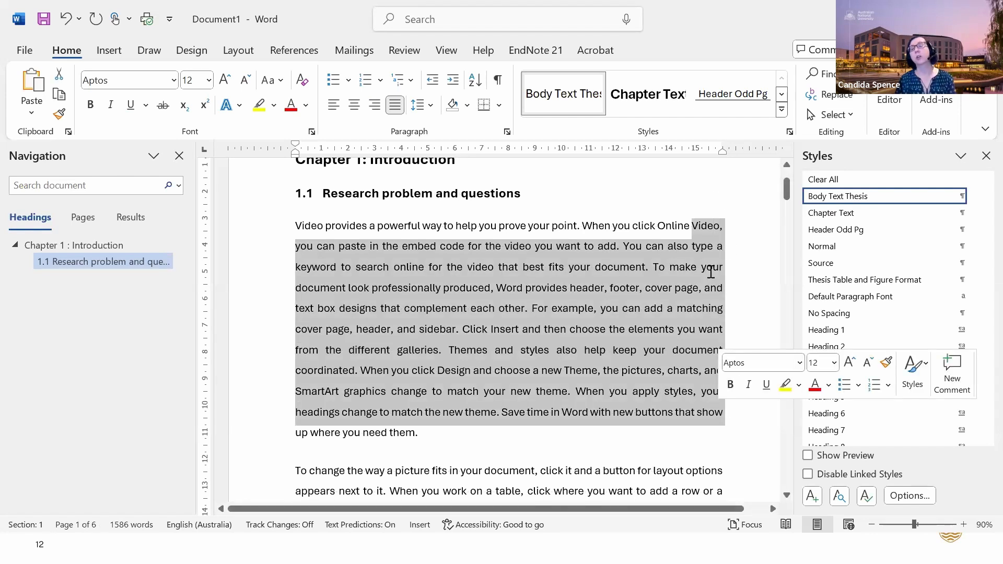
{"action": "left_click", "coordinate": [512, 292]}
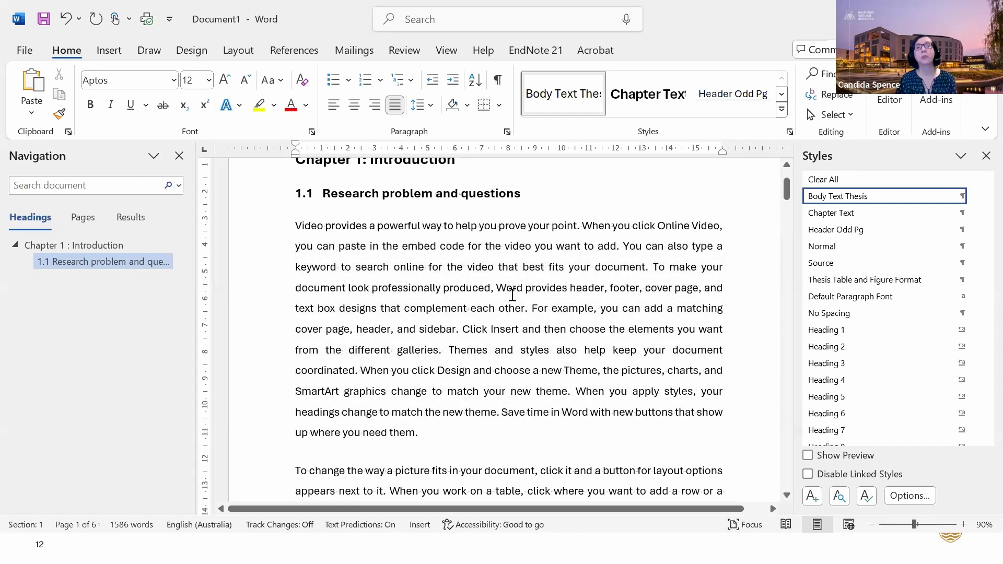
{"action": "left_click", "coordinate": [336, 108]}
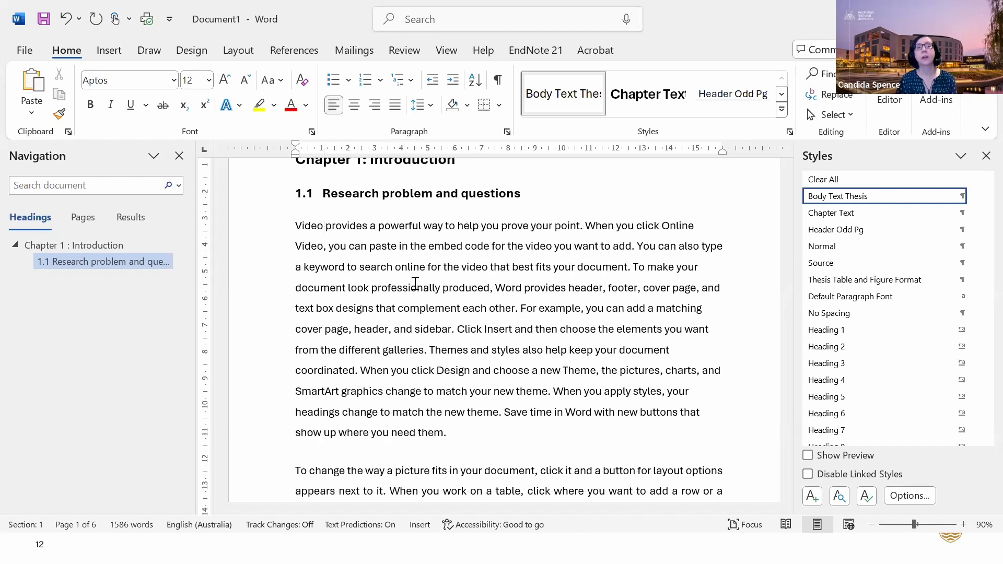
{"action": "left_click_drag", "start_coordinate": [656, 218], "coordinate": [706, 418]}
{"action": "left_click", "coordinate": [584, 269]}
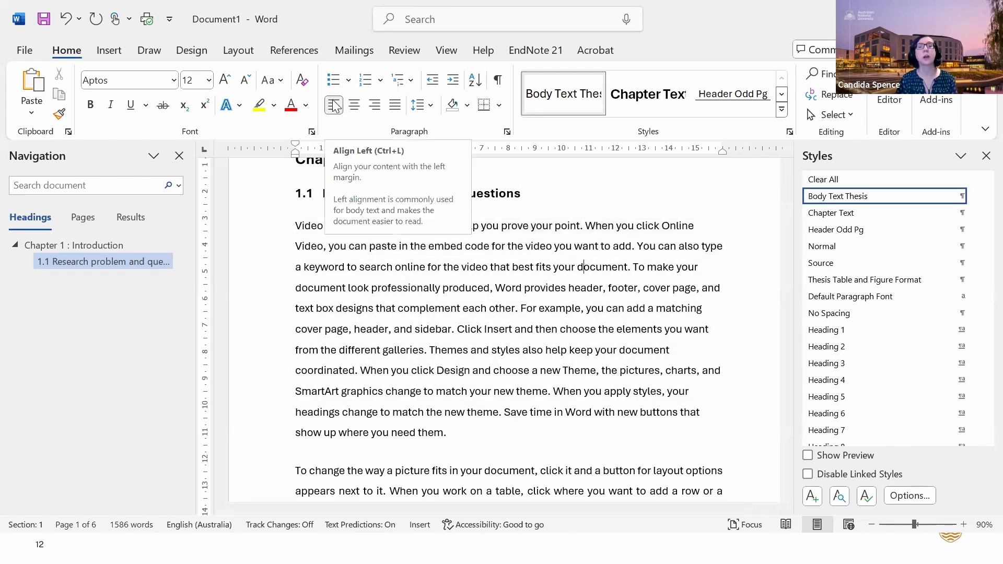
{"action": "left_click", "coordinate": [395, 105]}
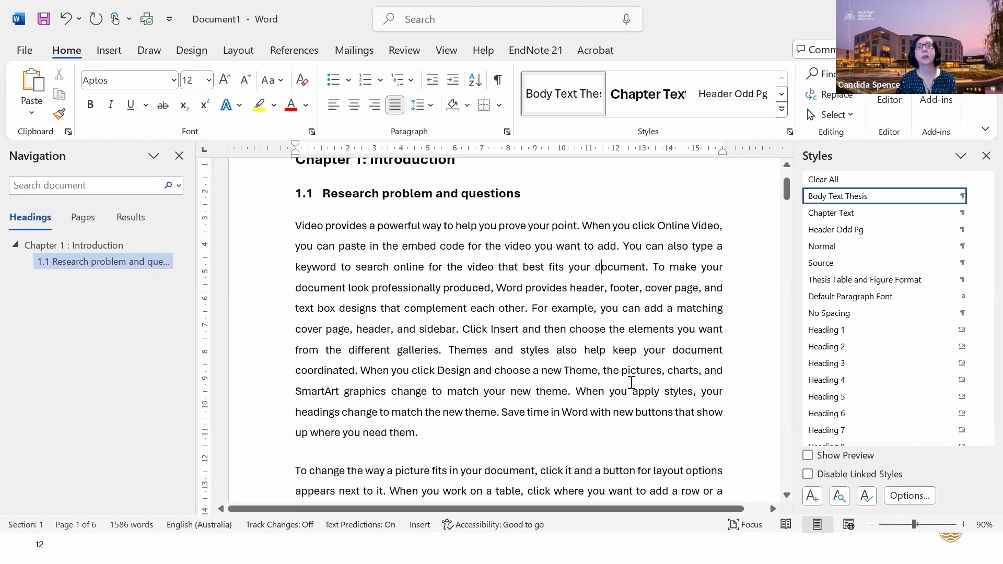
Select the last line of the first body paragraph and turn the formatting marks back on
{"action": "scroll", "coordinate": [659, 345], "scroll_direction": "down", "scroll_amount": 1}
{"action": "scroll", "coordinate": [653, 342], "scroll_direction": "up", "scroll_amount": 2}
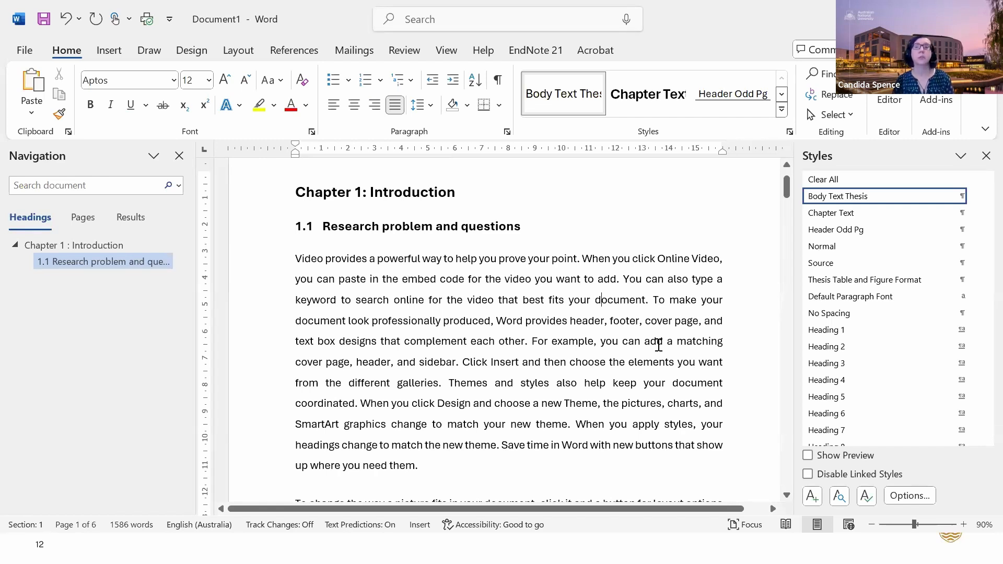
{"action": "scroll", "coordinate": [659, 345], "scroll_direction": "down", "scroll_amount": 1}
{"action": "scroll", "coordinate": [658, 345], "scroll_direction": "down", "scroll_amount": 3}
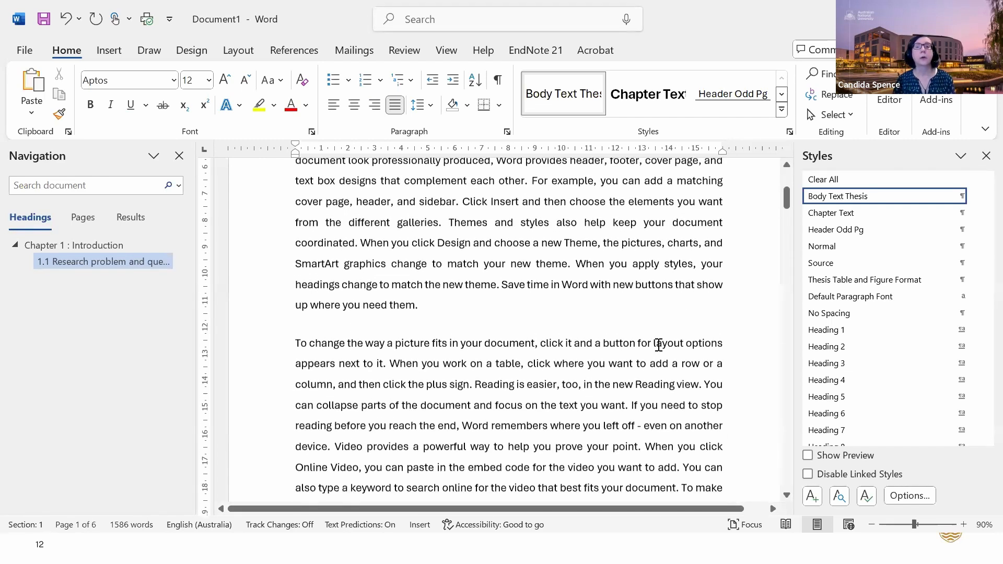
{"action": "scroll", "coordinate": [656, 345], "scroll_direction": "up", "scroll_amount": 5}
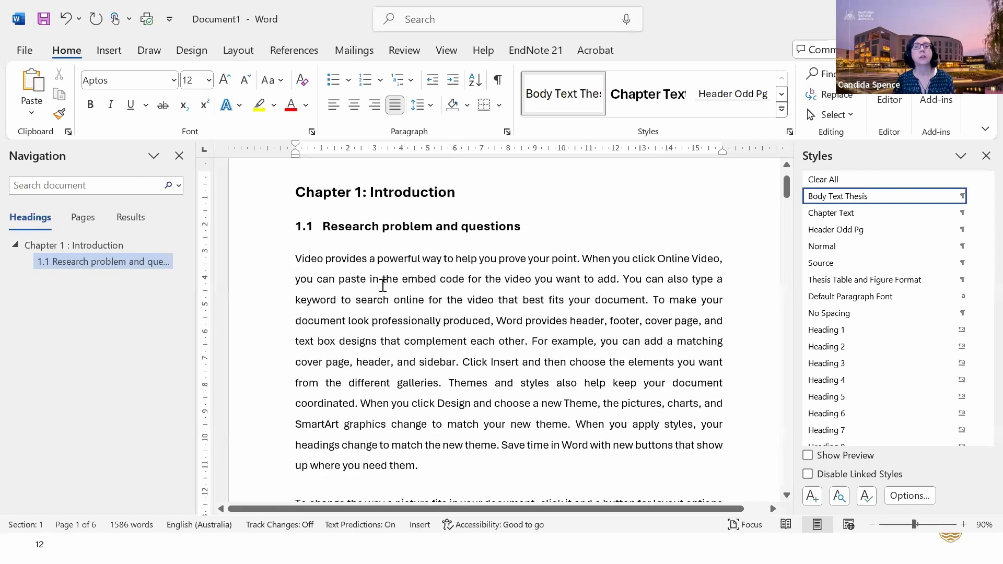
{"action": "scroll", "coordinate": [383, 284], "scroll_direction": "down", "scroll_amount": 1}
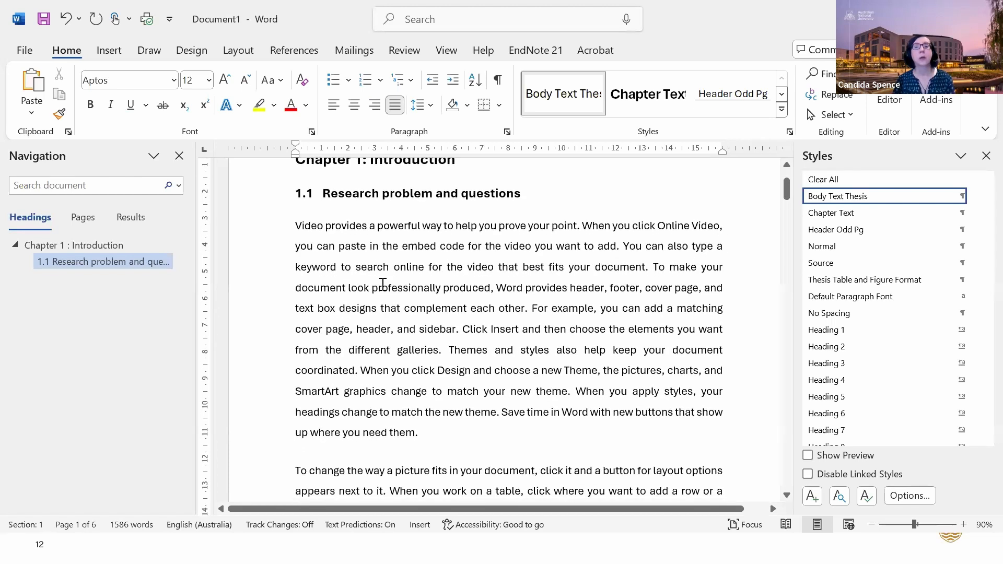
{"action": "left_click", "coordinate": [265, 443]}
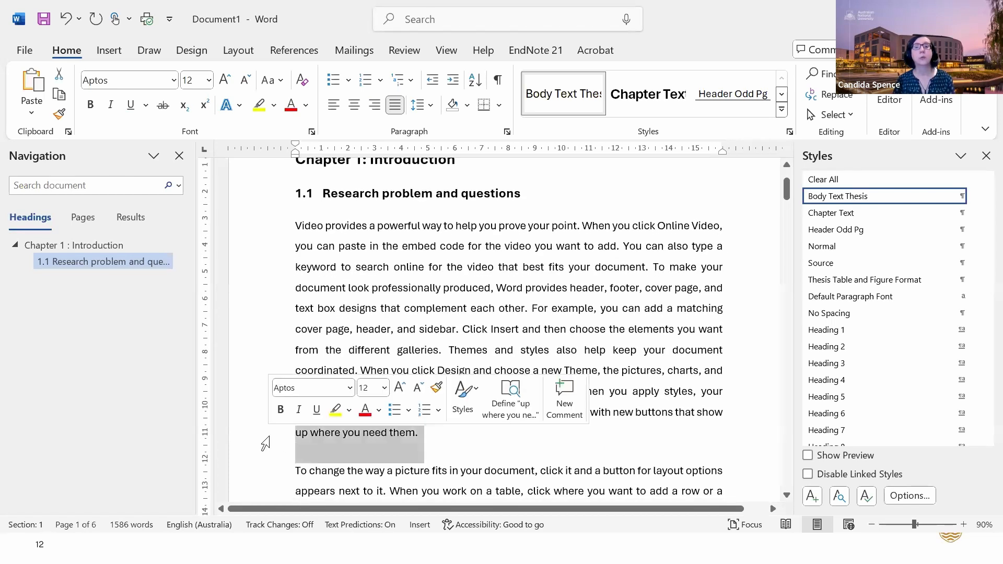
{"action": "left_click", "coordinate": [499, 81]}
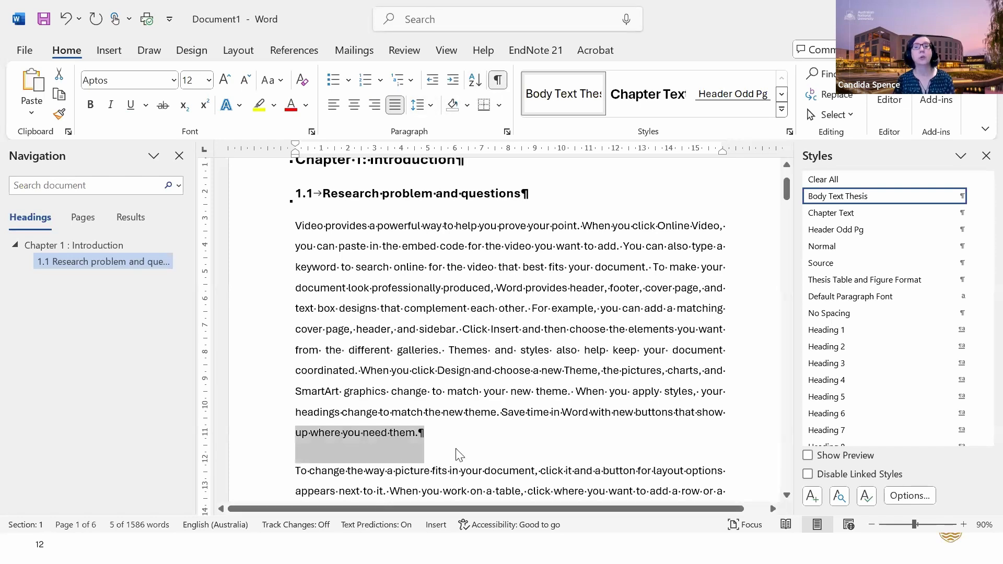
Check the body text's paragraph spacing settings and examine the gaps between paragraphs across the first two pages
{"action": "left_click", "coordinate": [239, 50]}
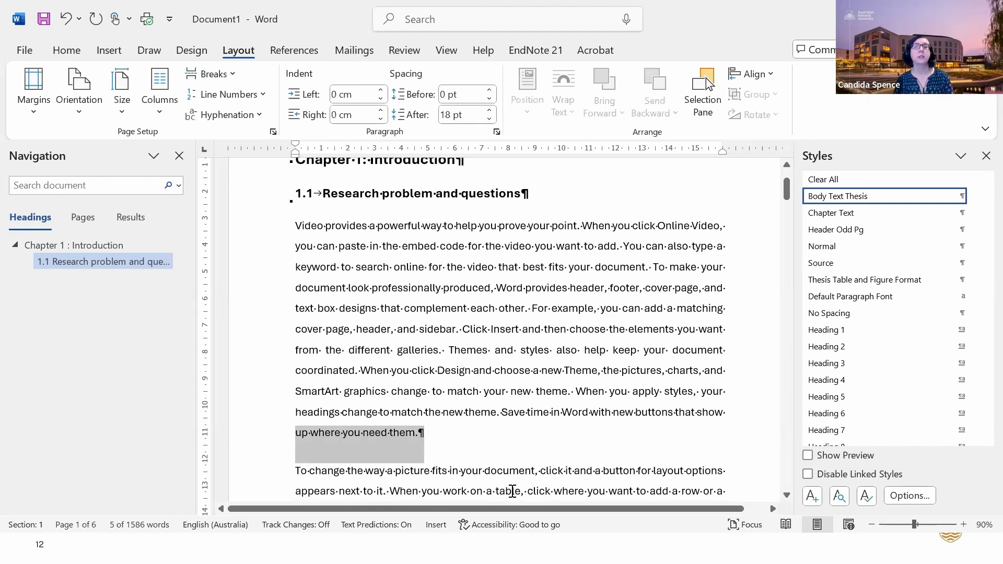
{"action": "scroll", "coordinate": [505, 397], "scroll_direction": "down", "scroll_amount": 2}
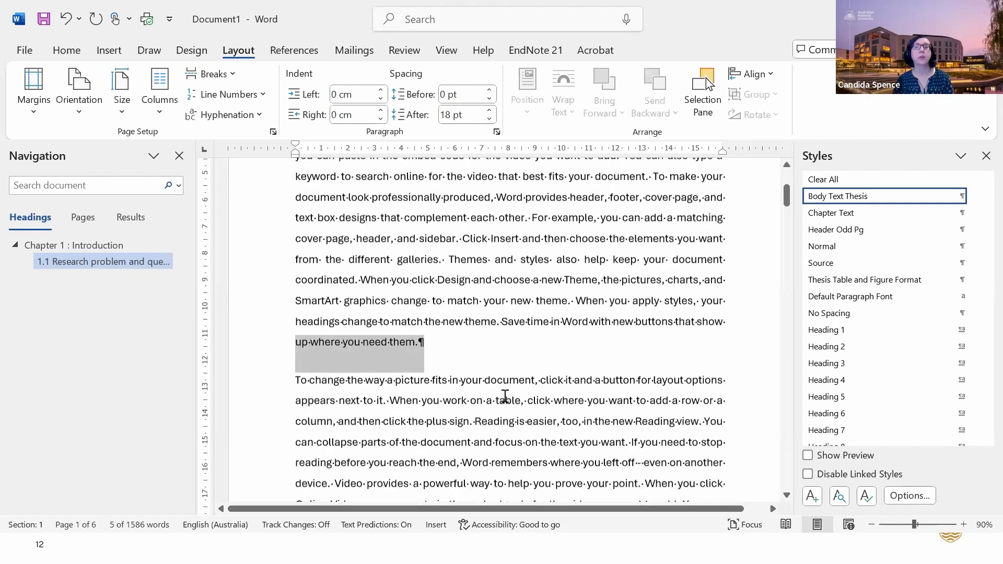
{"action": "left_click", "coordinate": [500, 390]}
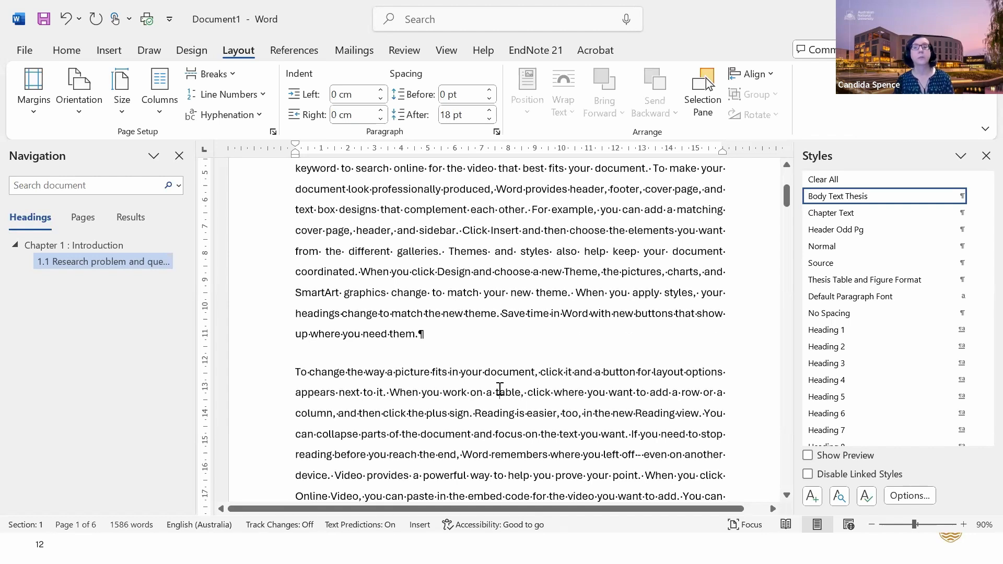
{"action": "scroll", "coordinate": [500, 389], "scroll_direction": "down", "scroll_amount": 5}
{"action": "scroll", "coordinate": [500, 389], "scroll_direction": "down", "scroll_amount": 1}
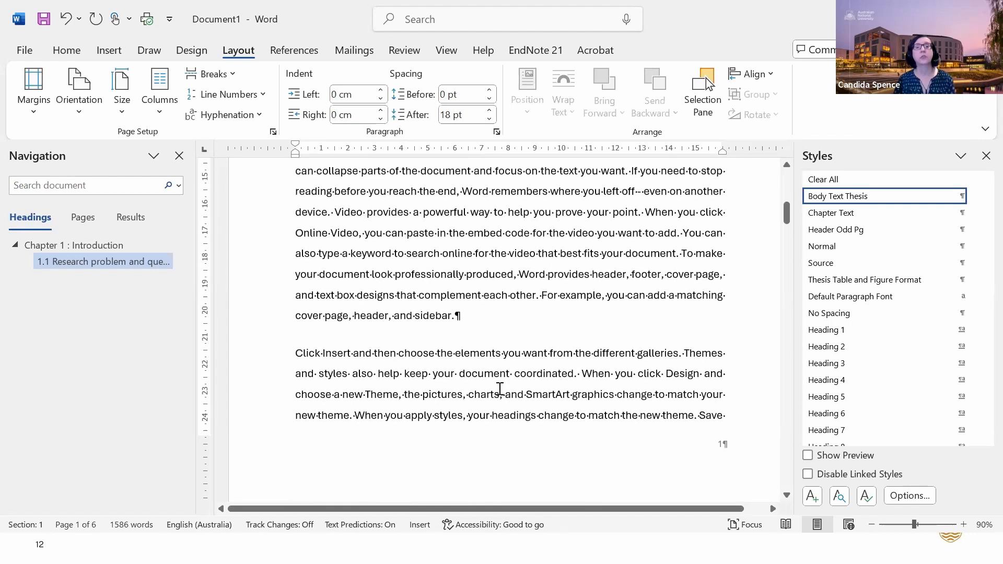
{"action": "scroll", "coordinate": [500, 389], "scroll_direction": "down", "scroll_amount": 10}
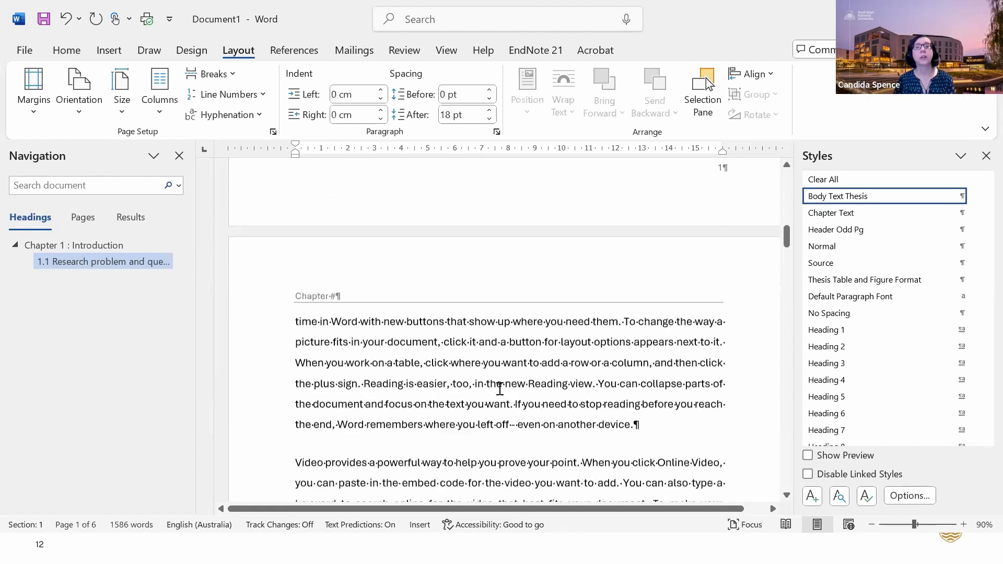
{"action": "scroll", "coordinate": [500, 389], "scroll_direction": "down", "scroll_amount": 3}
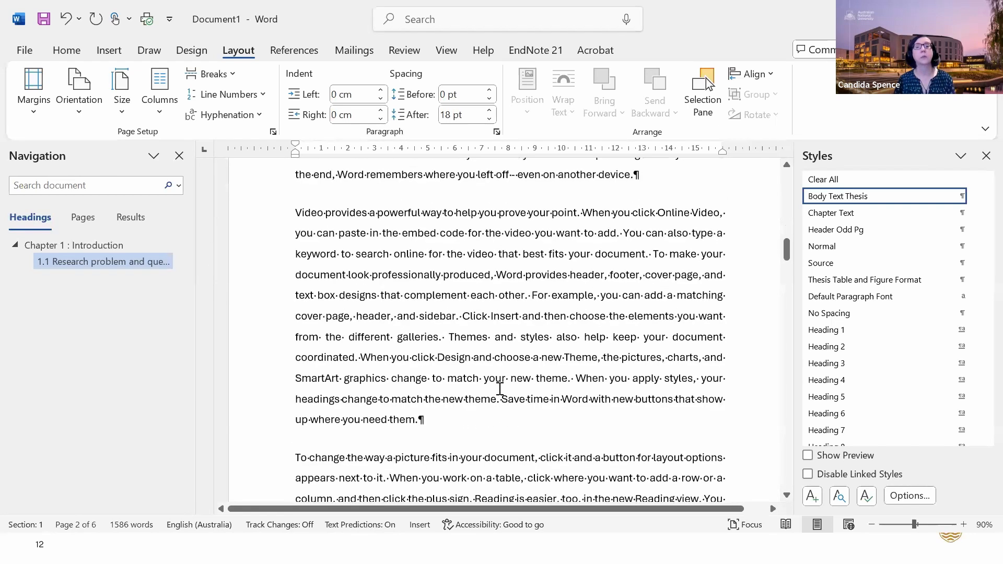
{"action": "scroll", "coordinate": [415, 410], "scroll_direction": "up", "scroll_amount": 3}
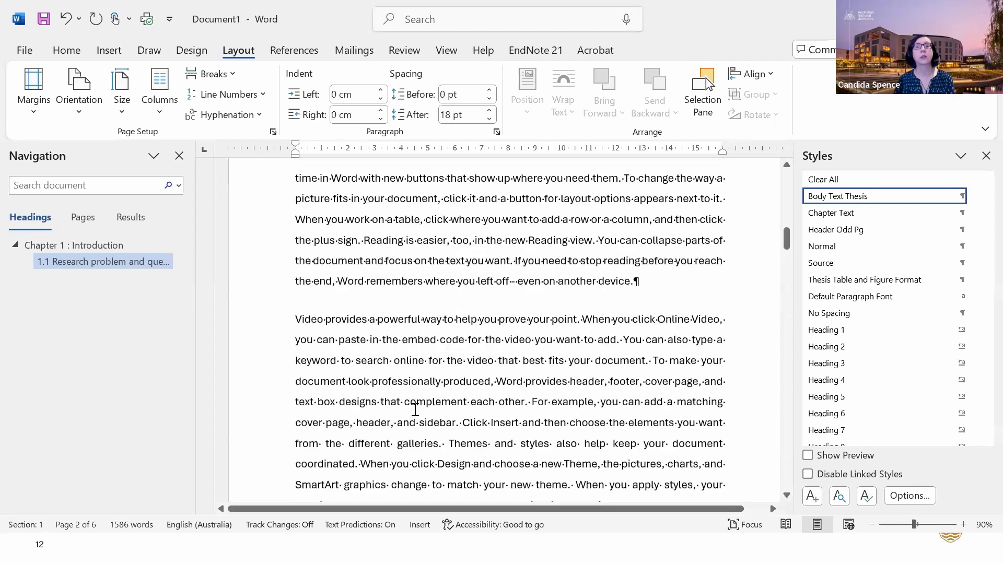
Create a new blank document alongside the thesis chapter
{"action": "scroll", "coordinate": [415, 410], "scroll_direction": "up", "scroll_amount": 9}
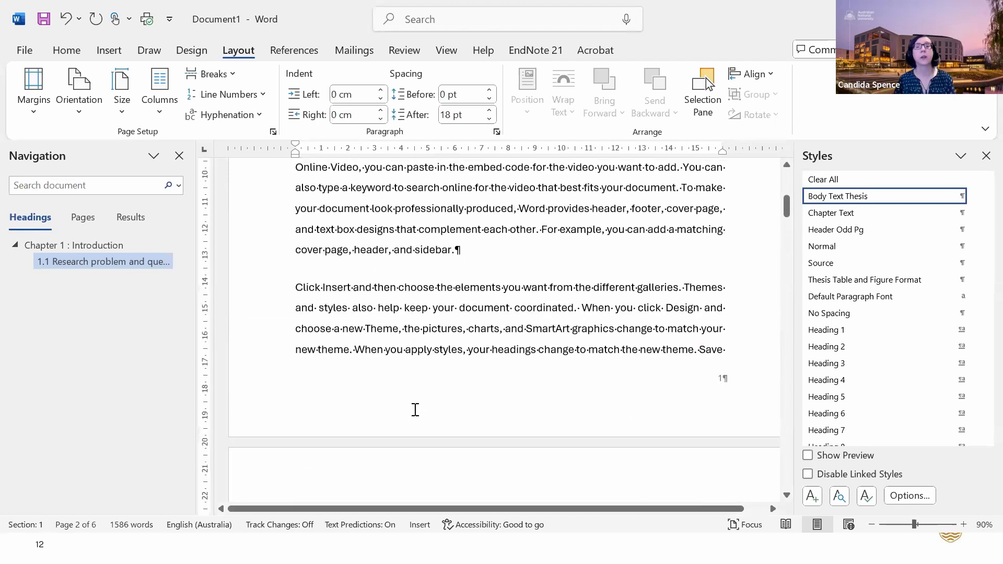
{"action": "scroll", "coordinate": [415, 410], "scroll_direction": "up", "scroll_amount": 3}
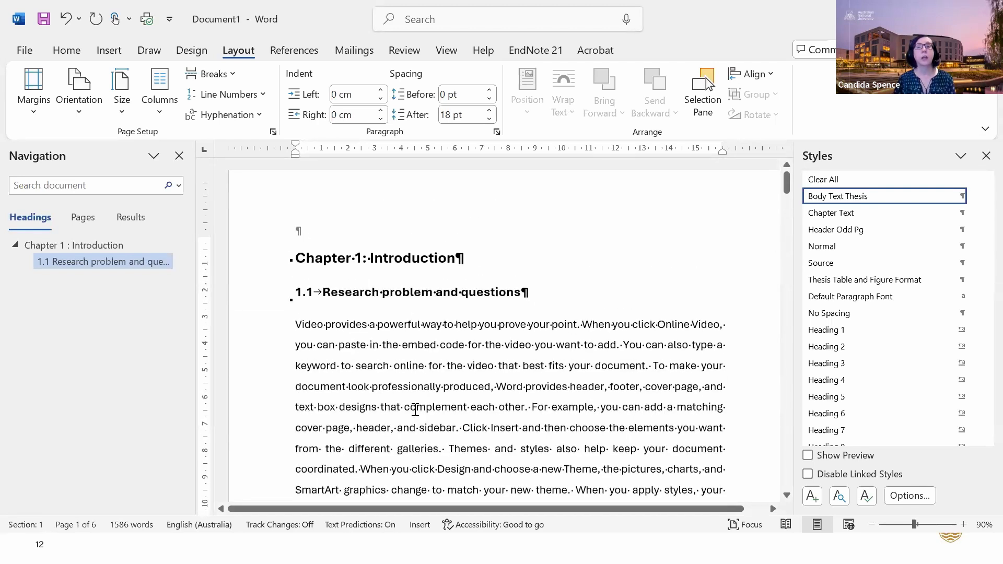
{"action": "scroll", "coordinate": [415, 411], "scroll_direction": "down", "scroll_amount": 1}
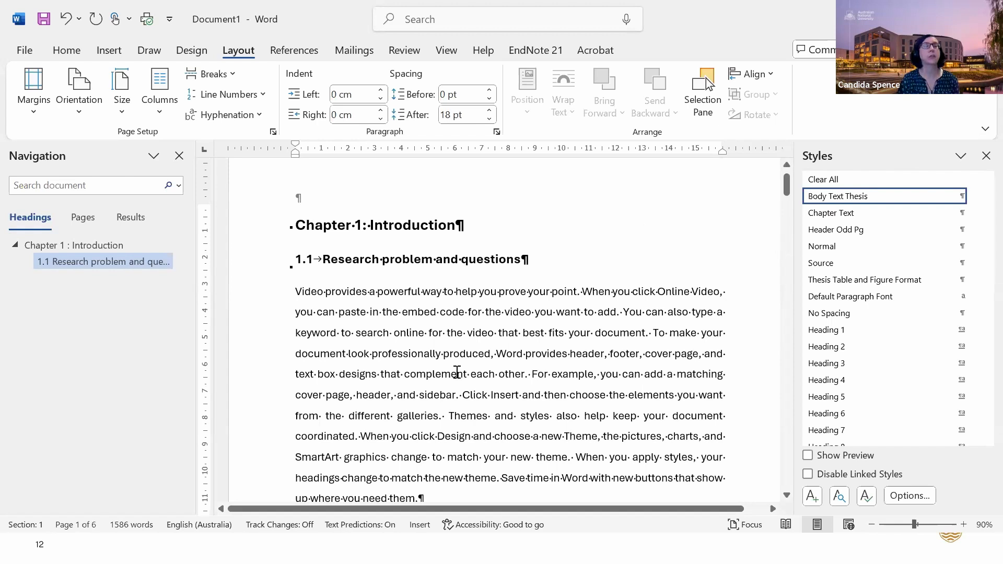
{"action": "left_click", "coordinate": [24, 50]}
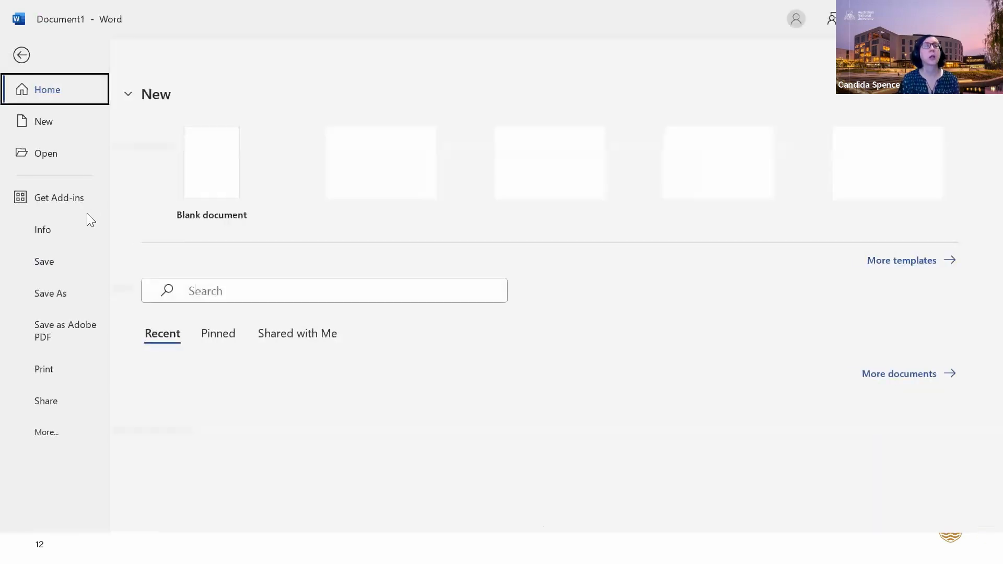
{"action": "left_click", "coordinate": [208, 187]}
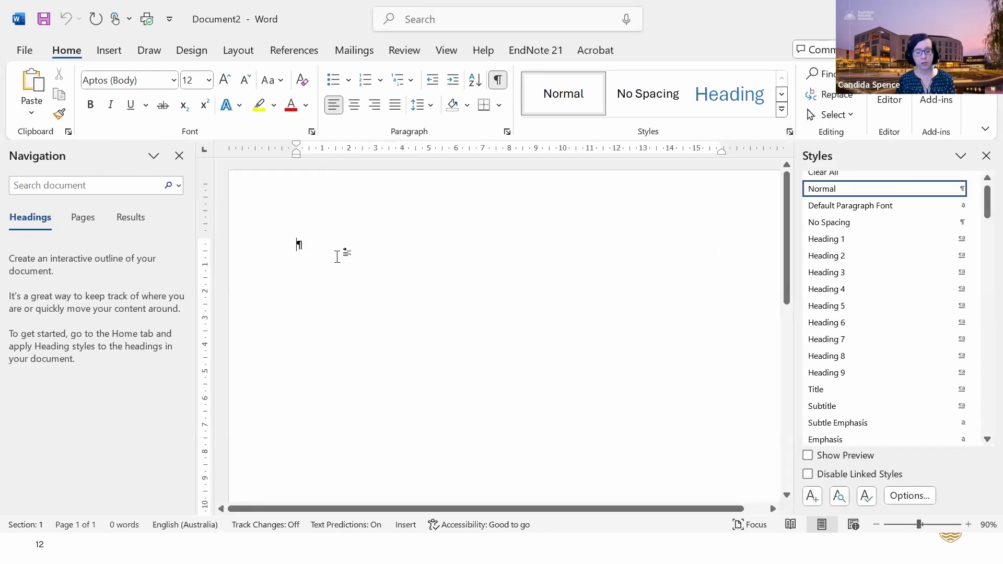
Generate ten placeholder paragraphs of ten sentences each in the blank document with =rand(10,10)
{"action": "type", "text": "="}
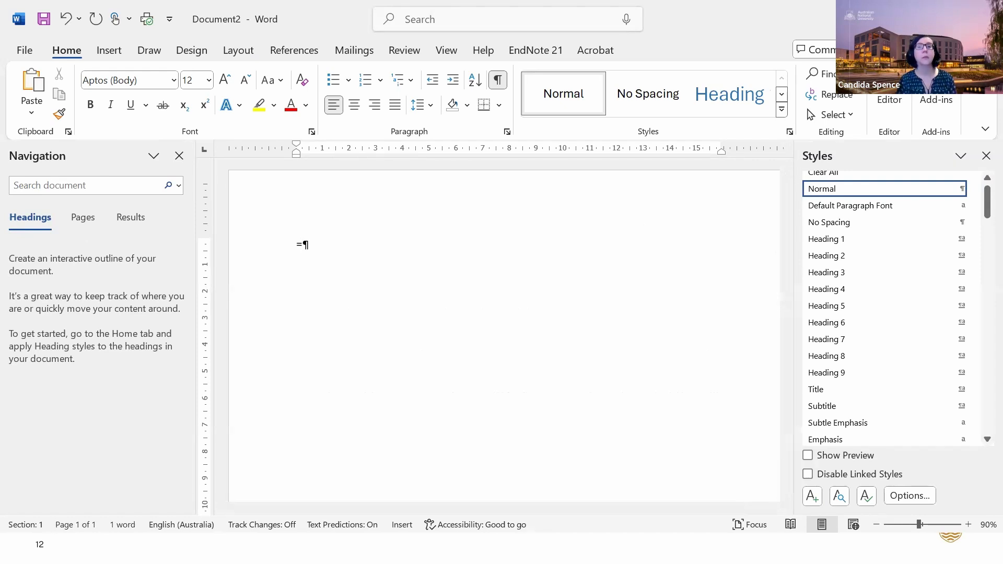
{"action": "type", "text": "rand(10"}
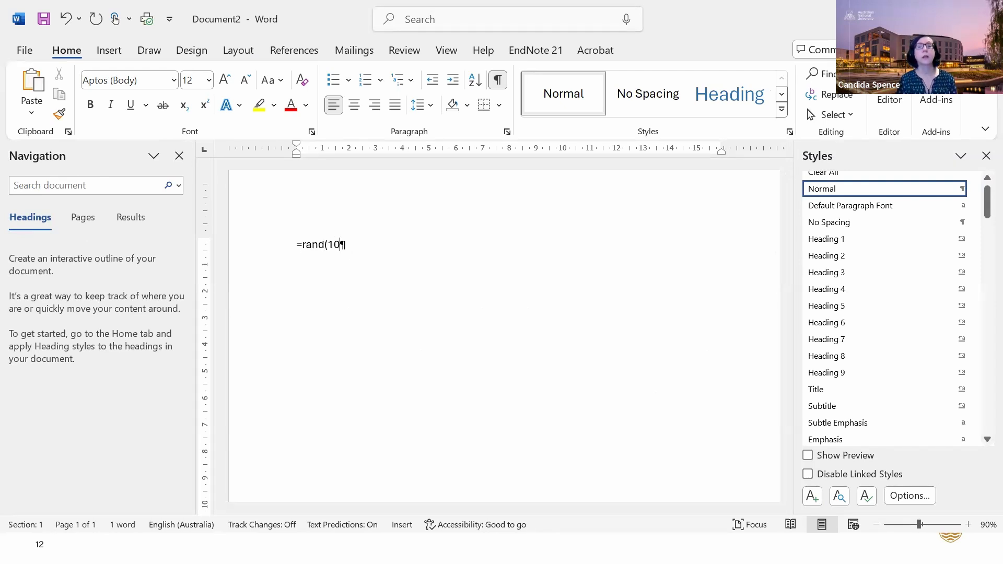
{"action": "type", "text": ",10)"}
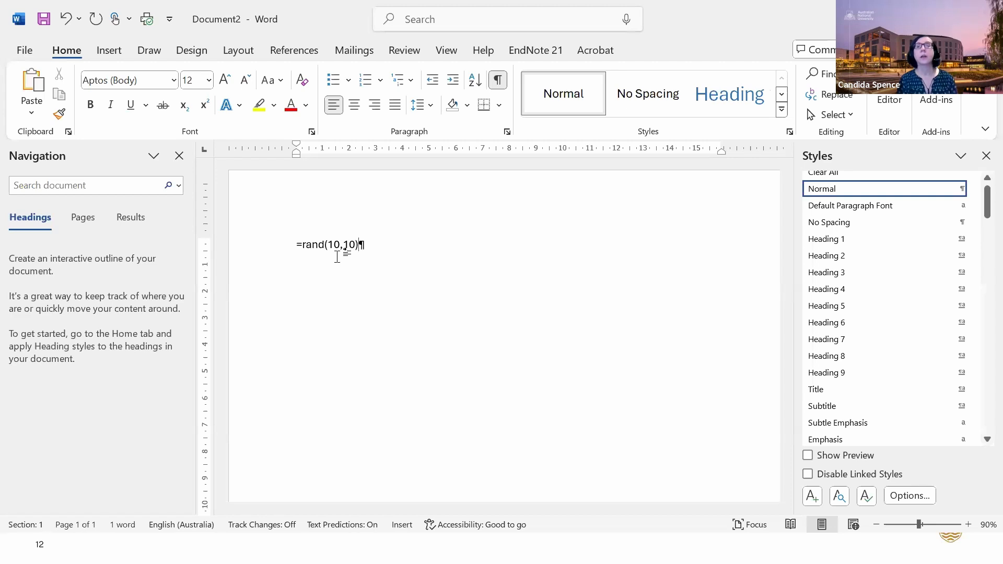
{"action": "key", "text": "Return"}
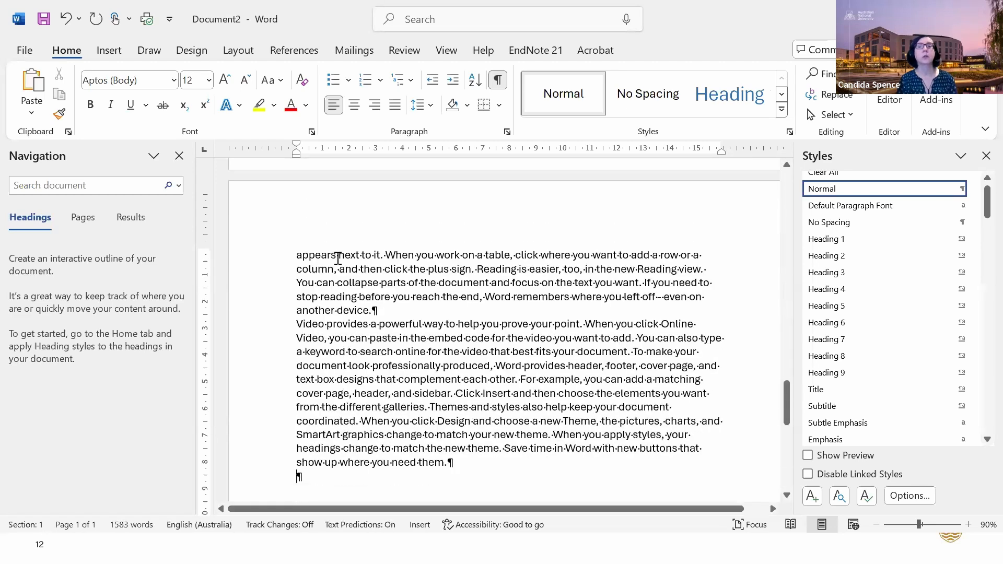
Examine the last line of the first placeholder paragraph and how closely the second paragraph follows it
{"action": "scroll", "coordinate": [406, 332], "scroll_direction": "up", "scroll_amount": 10}
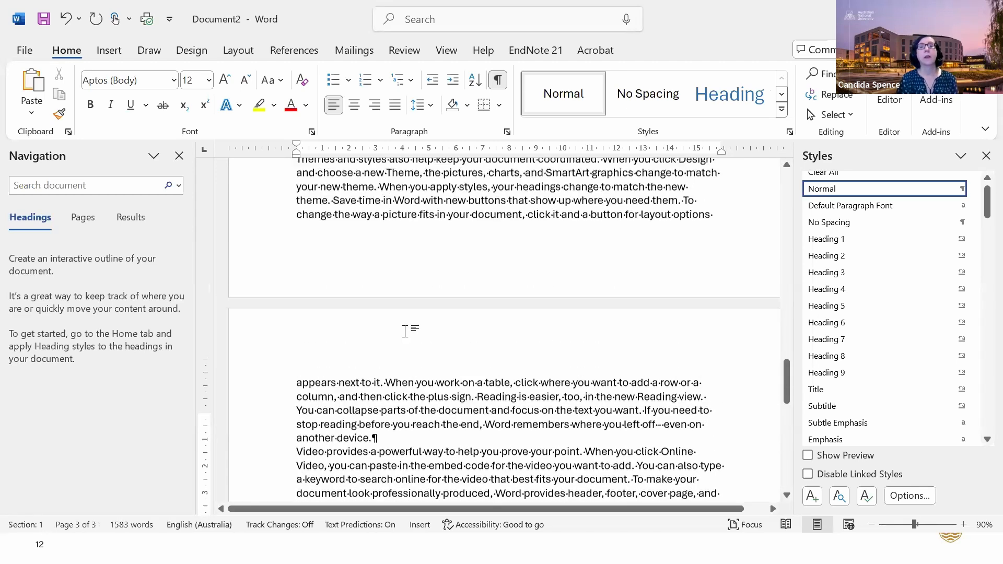
{"action": "scroll", "coordinate": [406, 333], "scroll_direction": "up", "scroll_amount": 10}
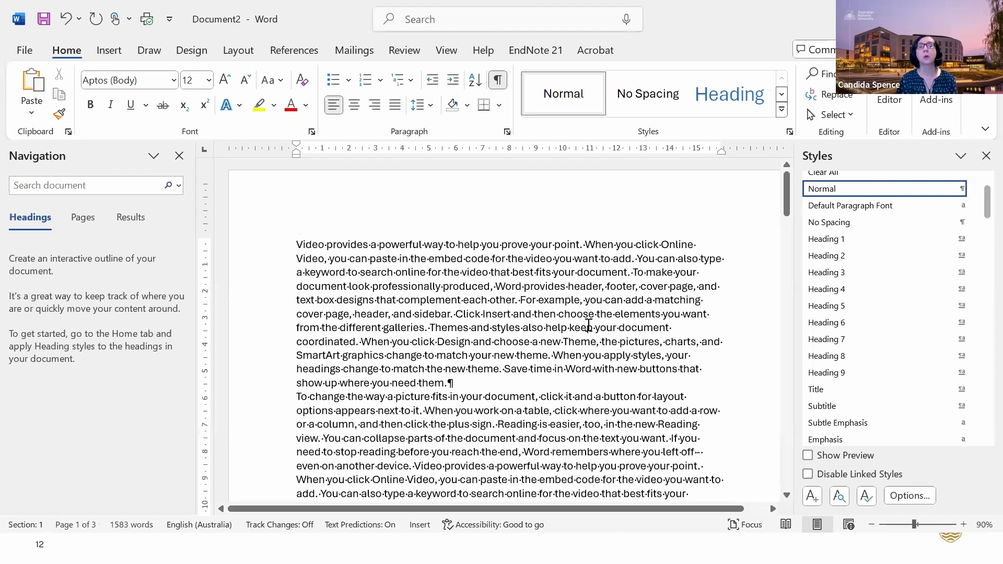
{"action": "left_click_drag", "start_coordinate": [460, 383], "coordinate": [287, 380]}
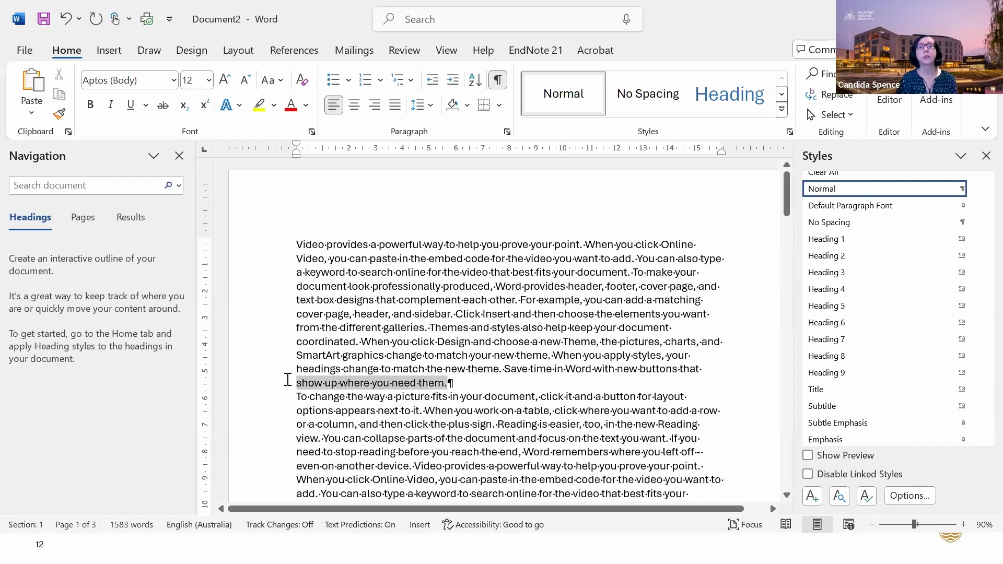
{"action": "left_click", "coordinate": [463, 386]}
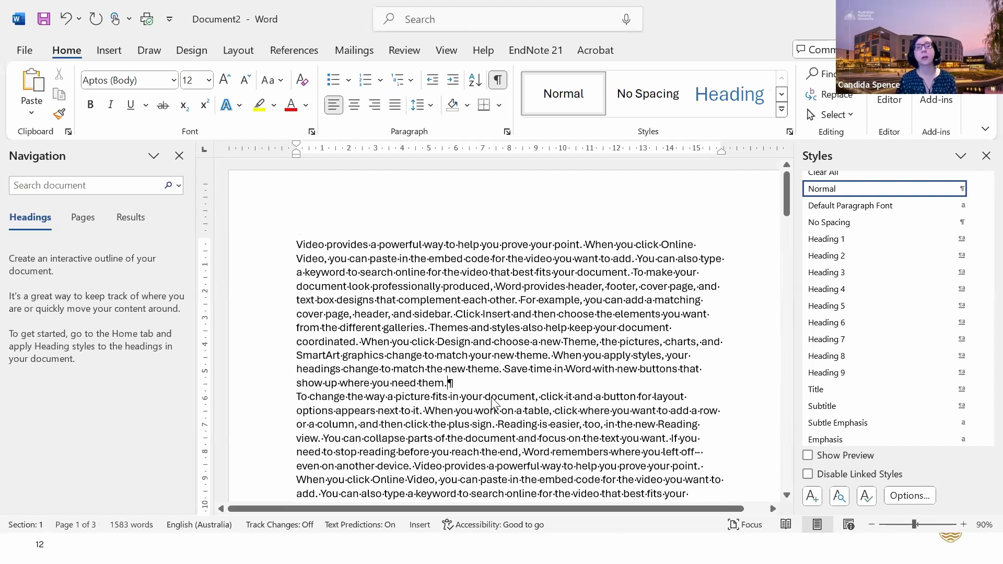
{"action": "scroll", "coordinate": [531, 316], "scroll_direction": "down", "scroll_amount": 1}
{"action": "left_click_drag", "start_coordinate": [421, 271], "coordinate": [436, 322]}
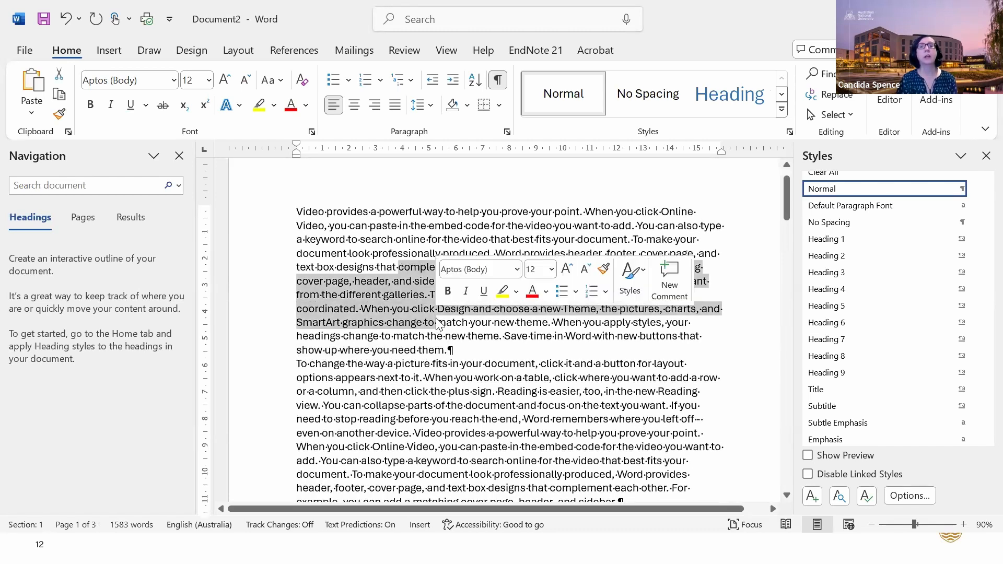
Check the first placeholder paragraph's alignment and spacing settings, view the line spacing options, and close the settings without changes
{"action": "left_click", "coordinate": [445, 254]}
{"action": "right_click", "coordinate": [445, 255]}
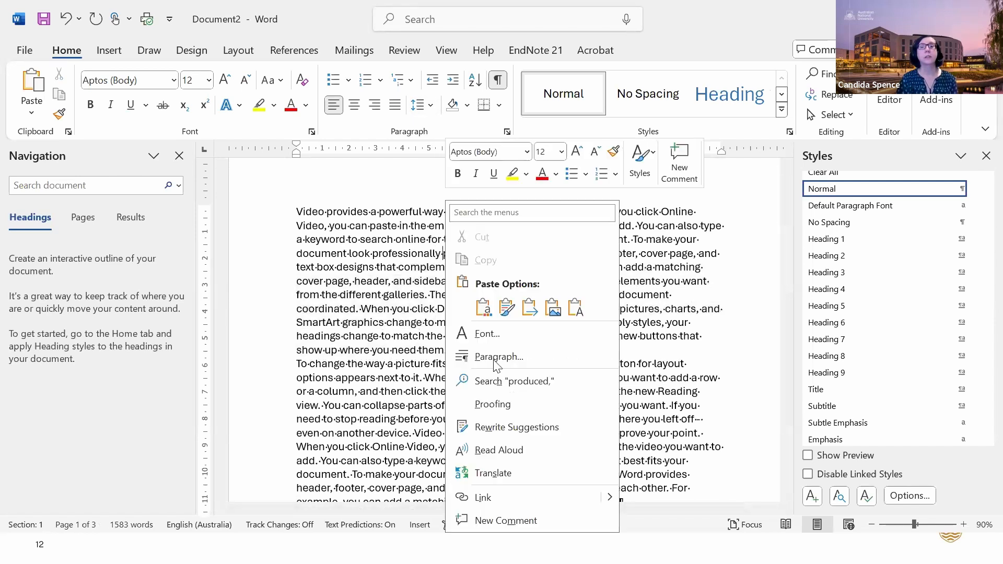
{"action": "left_click", "coordinate": [497, 362]}
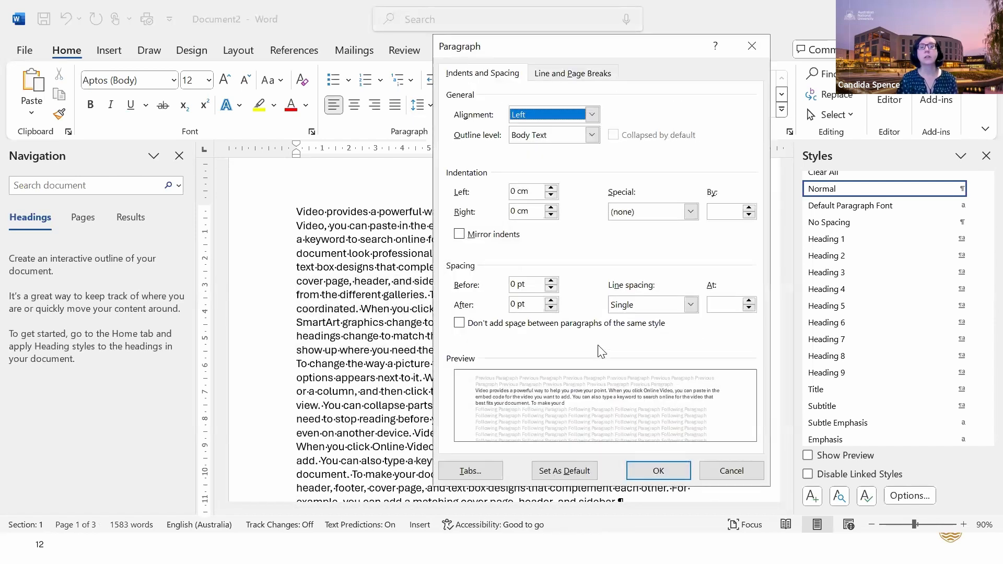
{"action": "left_click", "coordinate": [691, 306]}
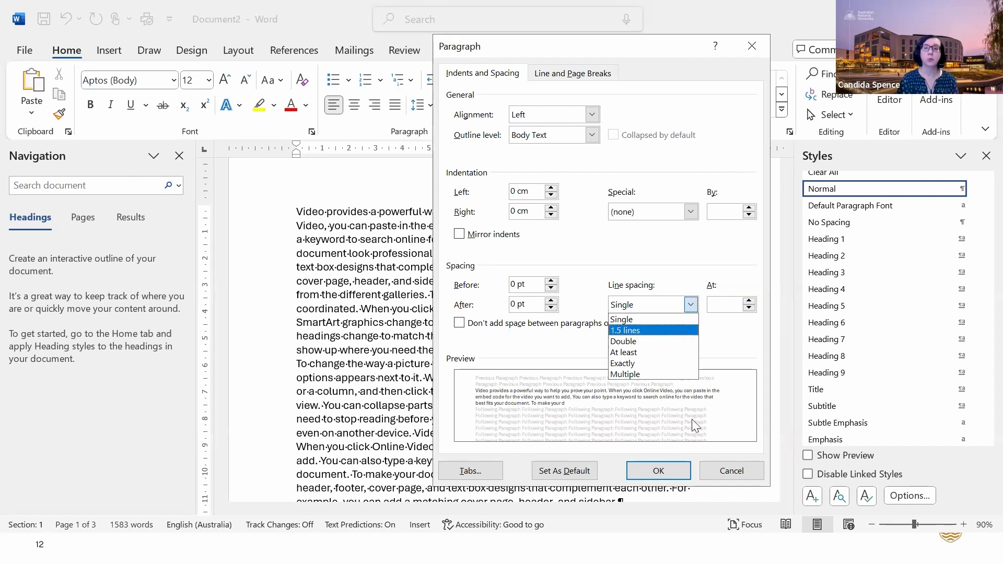
{"action": "left_click", "coordinate": [718, 472]}
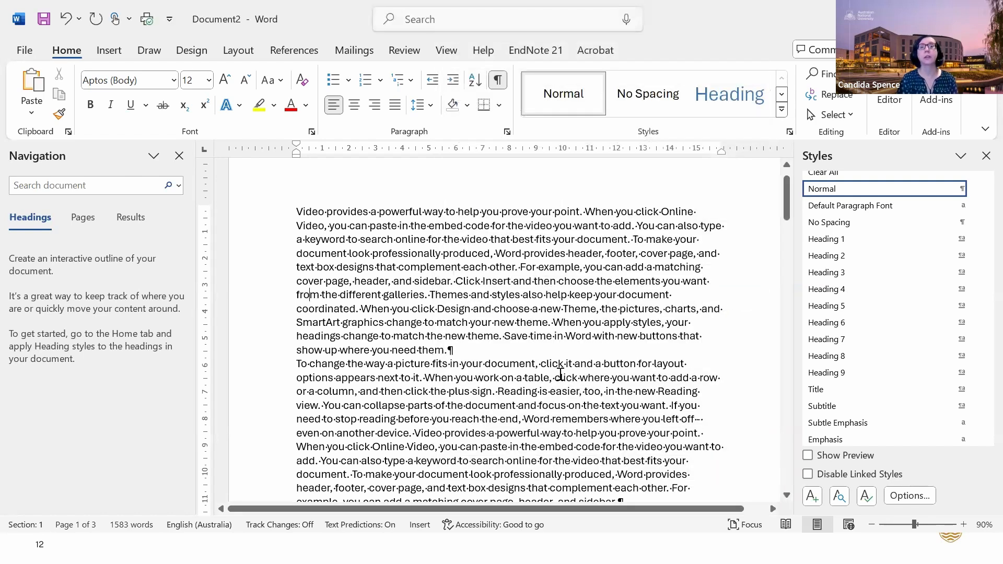
Insert two empty paragraphs after the first placeholder paragraph to separate it manually from the second
{"action": "left_click_drag", "start_coordinate": [560, 374], "coordinate": [400, 267]}
{"action": "left_click", "coordinate": [427, 406]}
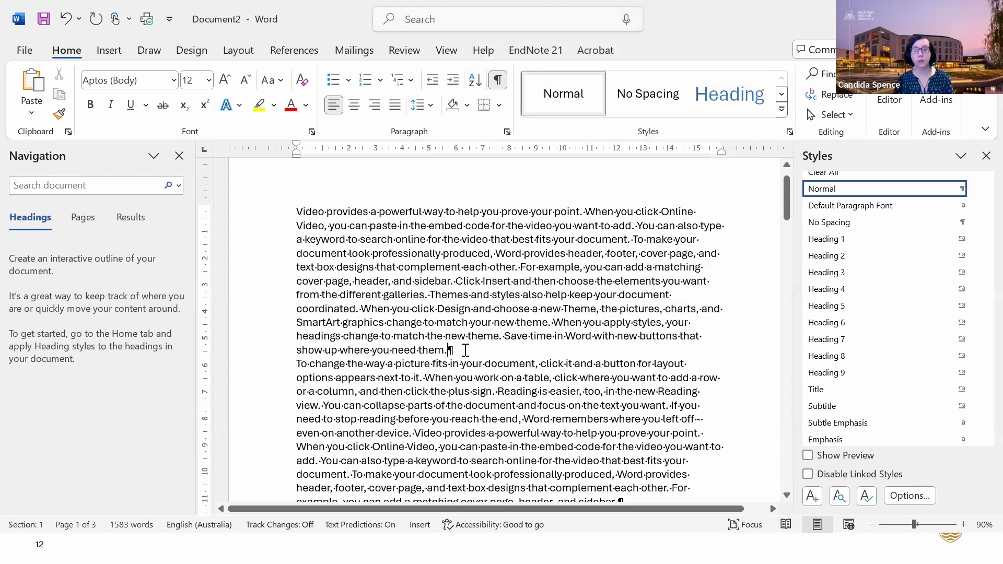
{"action": "key", "text": "Return"}
{"action": "key", "text": "Return"}
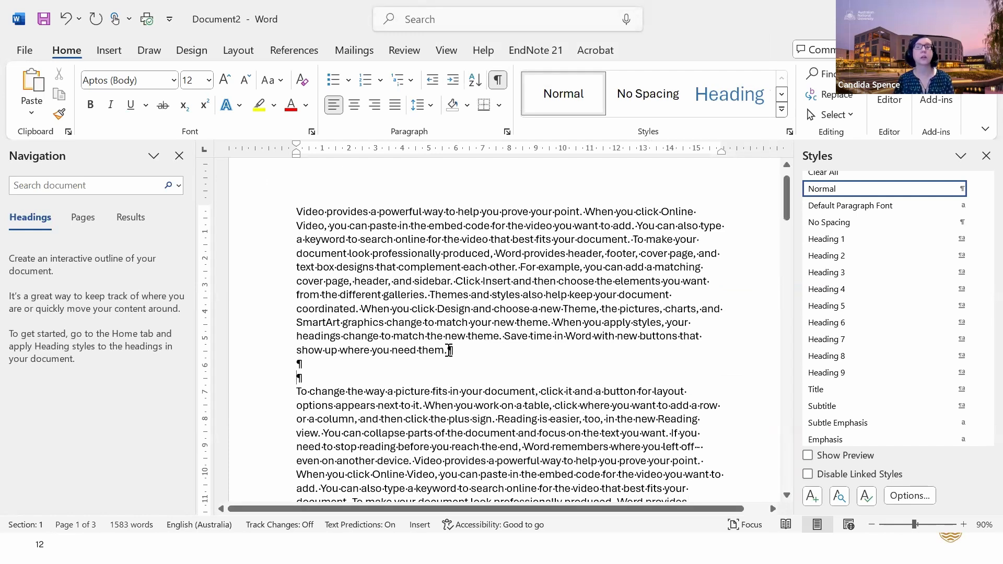
Compare the manual gap after the first paragraph with the unspaced paragraphs below, and view the start of the styles list
{"action": "left_click", "coordinate": [346, 253]}
{"action": "left_click", "coordinate": [413, 311], "text": "shift"}
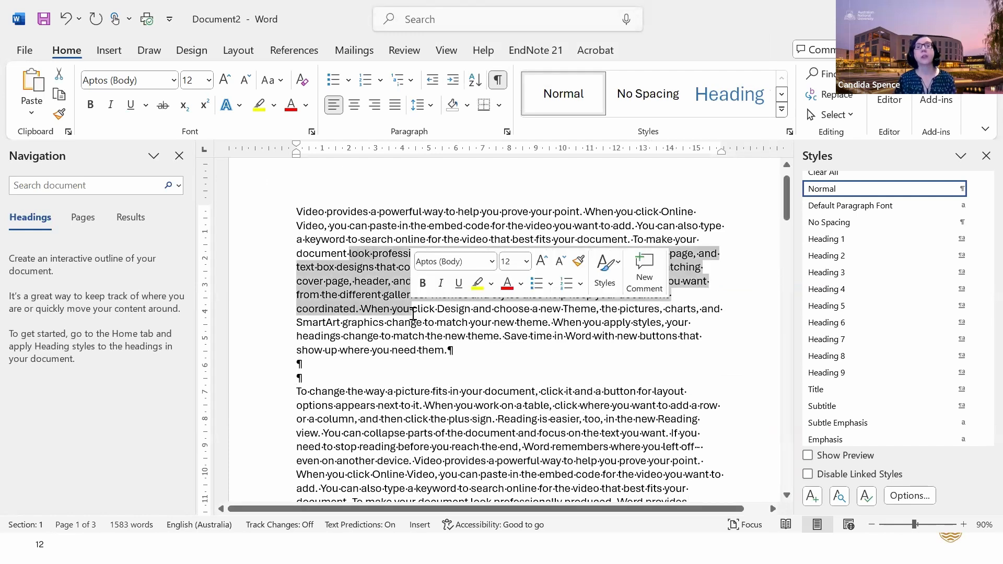
{"action": "scroll", "coordinate": [412, 312], "scroll_direction": "down", "scroll_amount": 3}
{"action": "scroll", "coordinate": [412, 314], "scroll_direction": "down", "scroll_amount": 3}
{"action": "scroll", "coordinate": [412, 316], "scroll_direction": "up", "scroll_amount": 5}
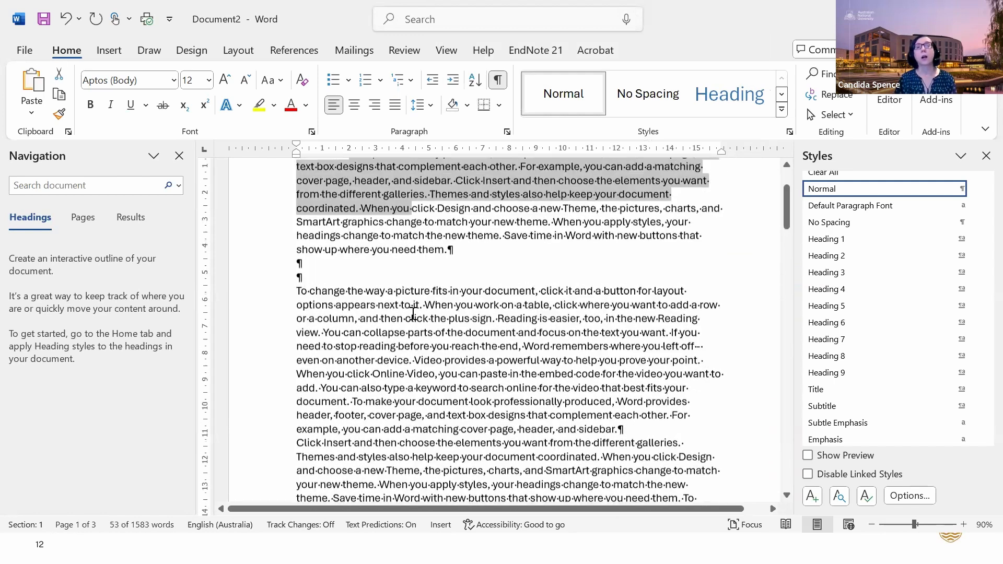
{"action": "scroll", "coordinate": [412, 319], "scroll_direction": "up", "scroll_amount": 2}
{"action": "left_click", "coordinate": [409, 259]}
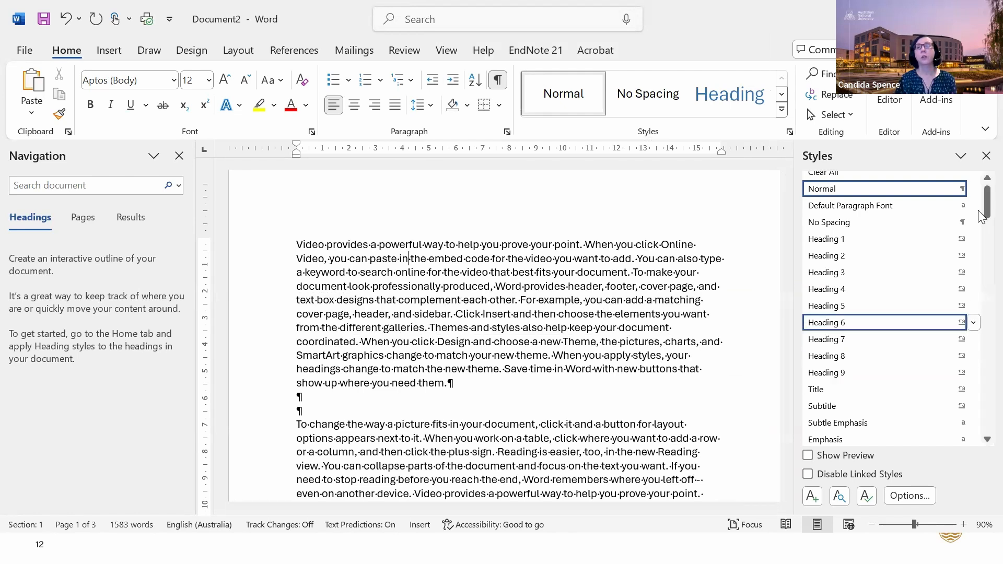
{"action": "scroll", "coordinate": [976, 208], "scroll_direction": "up", "scroll_amount": 1}
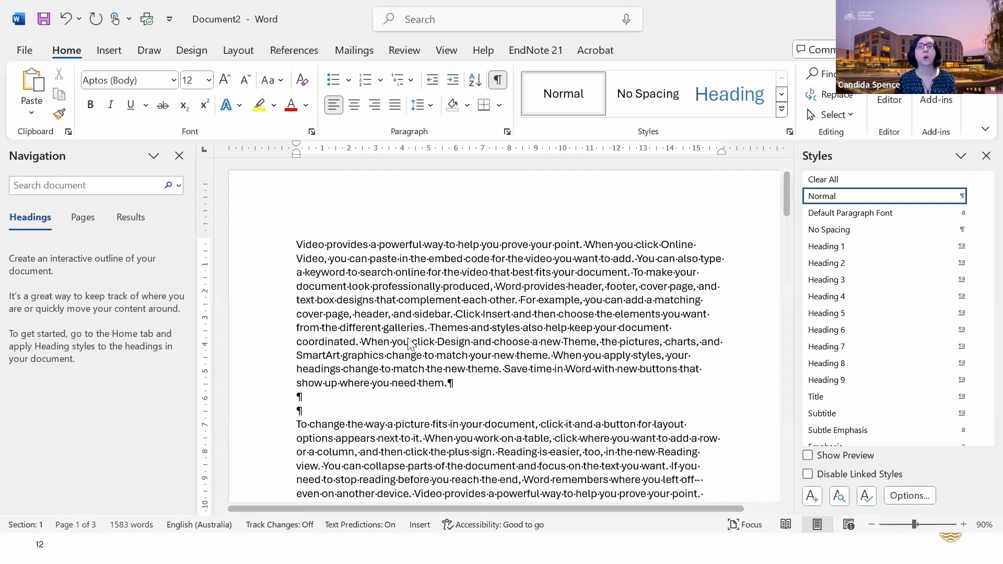
Switch back to the thesis chapter in Document1 and examine its body text line spacing and paragraph gaps across the first two pages
{"action": "key", "text": "alt+Tab"}
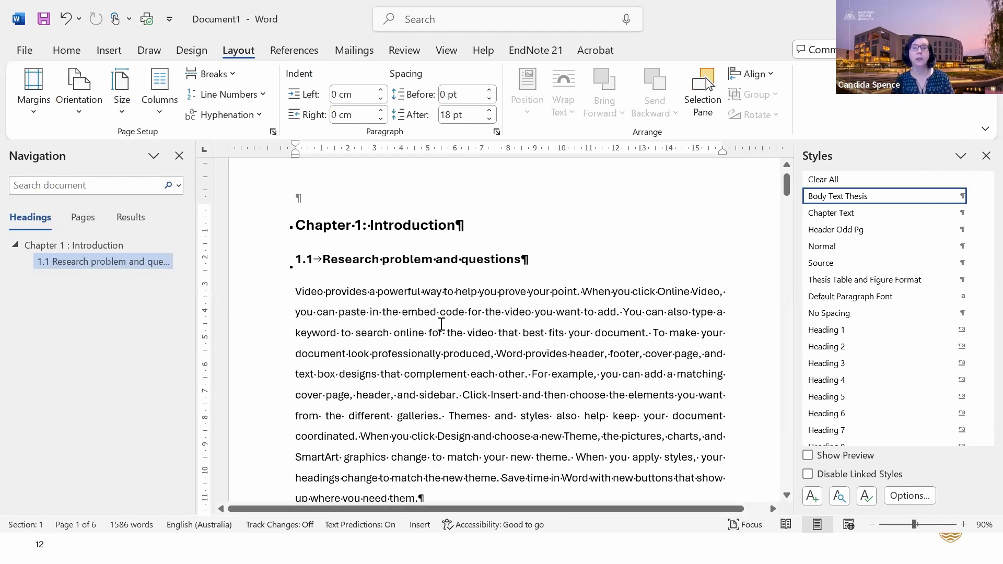
{"action": "scroll", "coordinate": [416, 317], "scroll_direction": "down", "scroll_amount": 3}
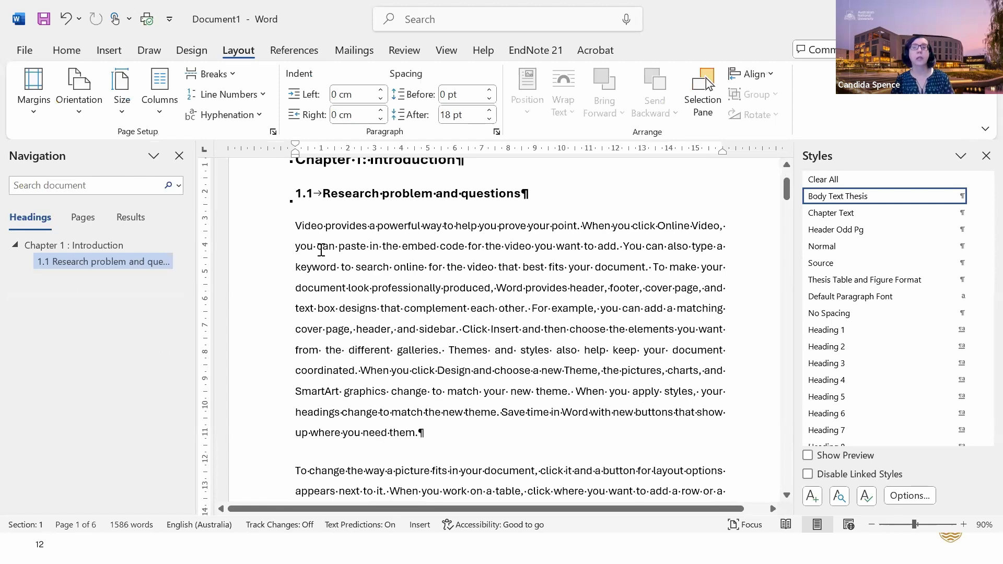
{"action": "left_click_drag", "start_coordinate": [317, 246], "coordinate": [412, 269]}
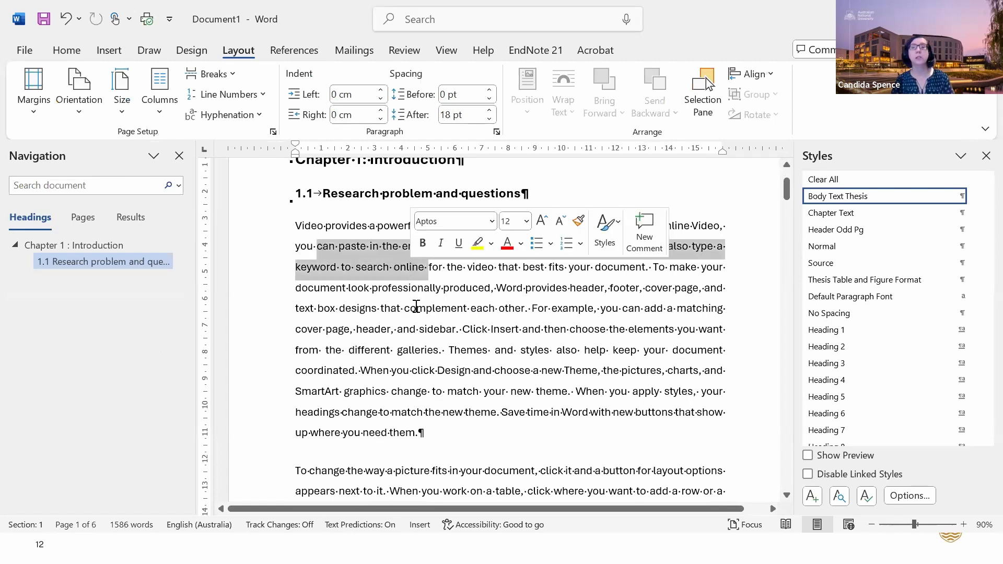
{"action": "left_click", "coordinate": [417, 318]}
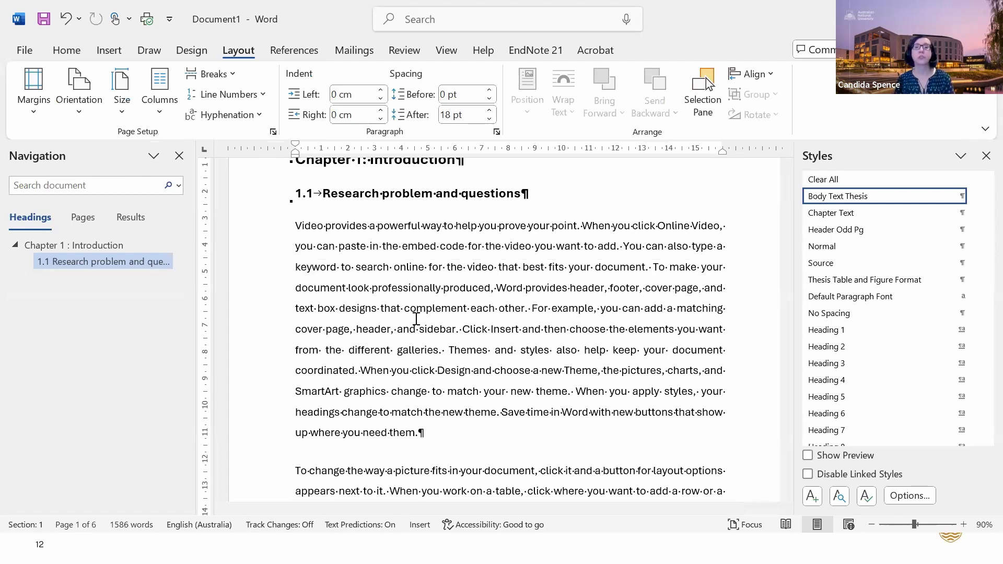
{"action": "scroll", "coordinate": [416, 319], "scroll_direction": "down", "scroll_amount": 2}
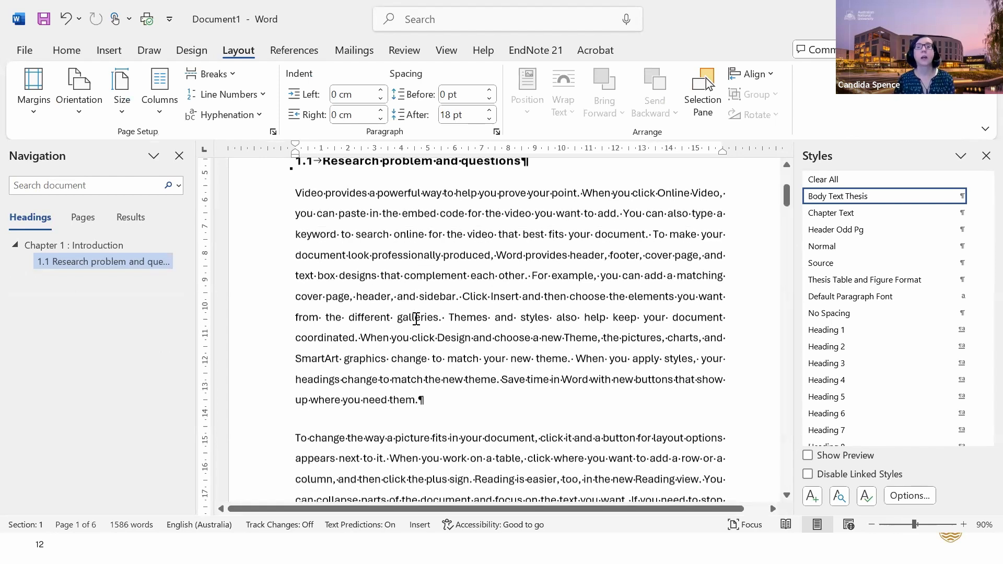
{"action": "scroll", "coordinate": [417, 319], "scroll_direction": "down", "scroll_amount": 7}
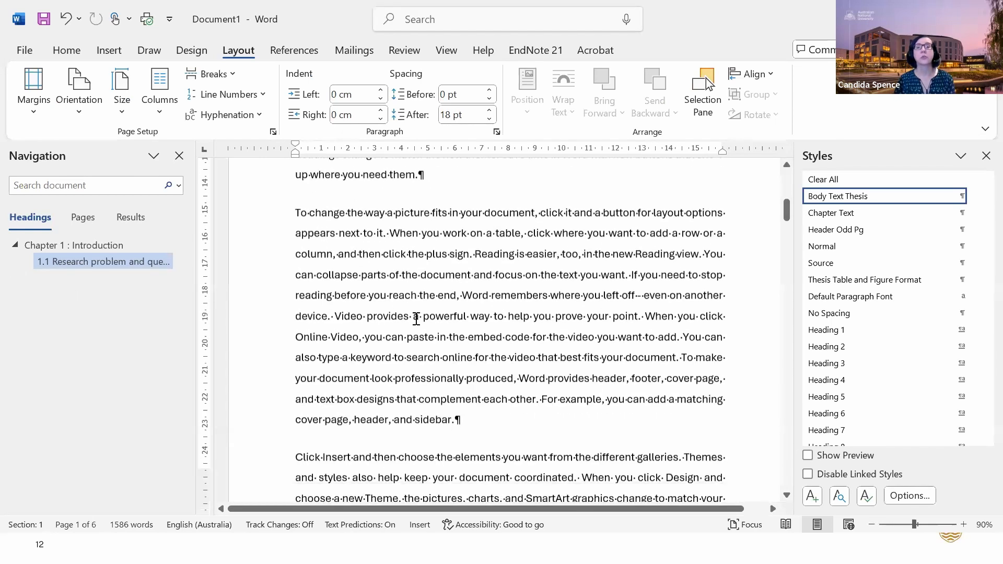
{"action": "scroll", "coordinate": [418, 324], "scroll_direction": "down", "scroll_amount": 5}
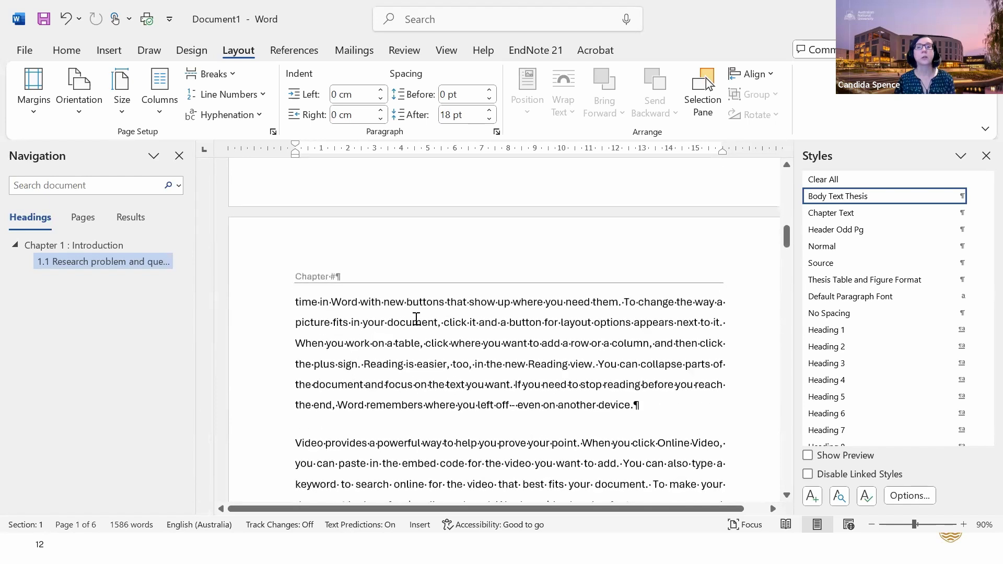
{"action": "scroll", "coordinate": [416, 318], "scroll_direction": "up", "scroll_amount": 15}
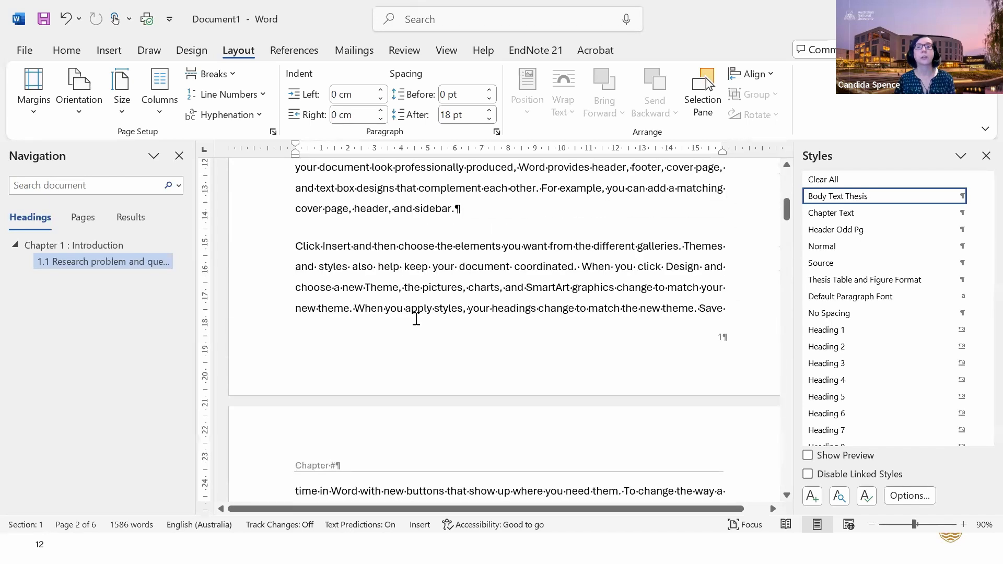
{"action": "scroll", "coordinate": [417, 318], "scroll_direction": "up", "scroll_amount": 1}
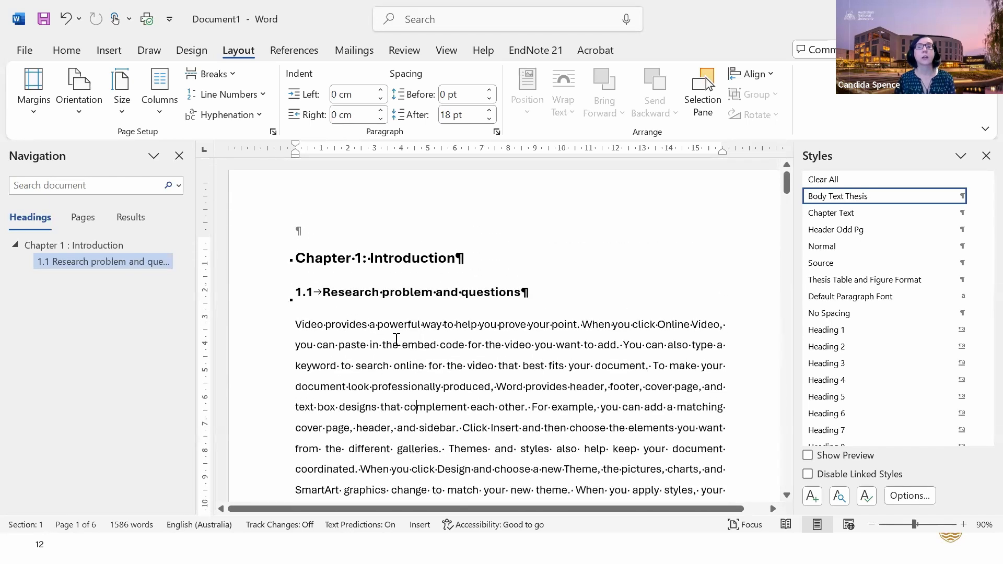
{"action": "scroll", "coordinate": [397, 340], "scroll_direction": "down", "scroll_amount": 15}
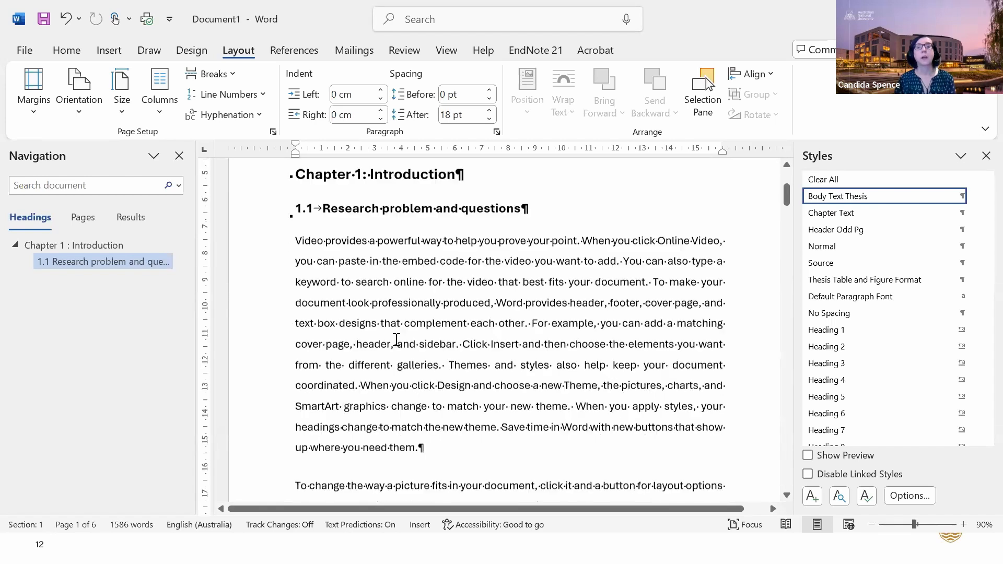
{"action": "scroll", "coordinate": [399, 346], "scroll_direction": "down", "scroll_amount": 3}
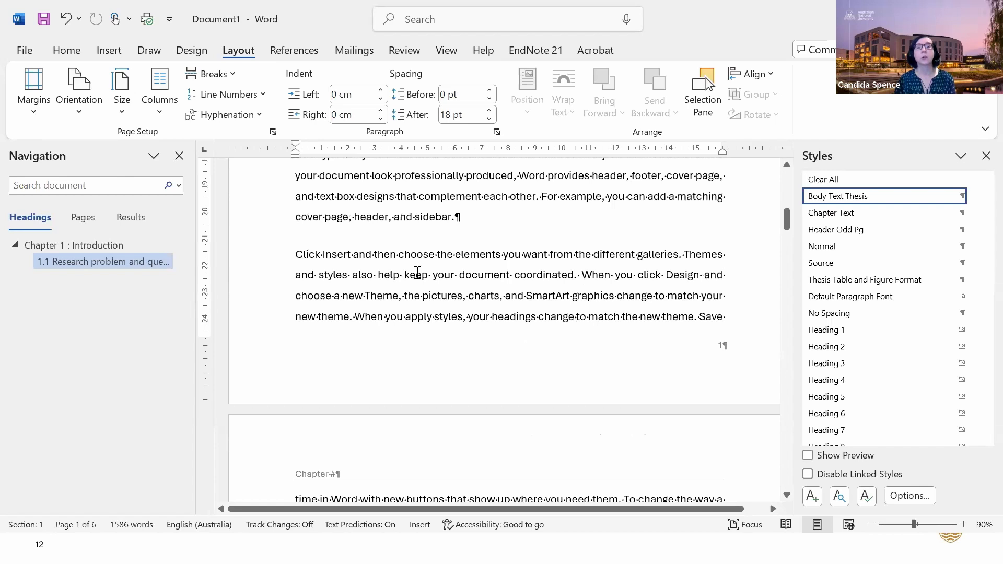
Examine the placeholder page headers on pages 2 and 3 of the thesis chapter, comparing the even and odd pages
{"action": "scroll", "coordinate": [417, 274], "scroll_direction": "down", "scroll_amount": 5}
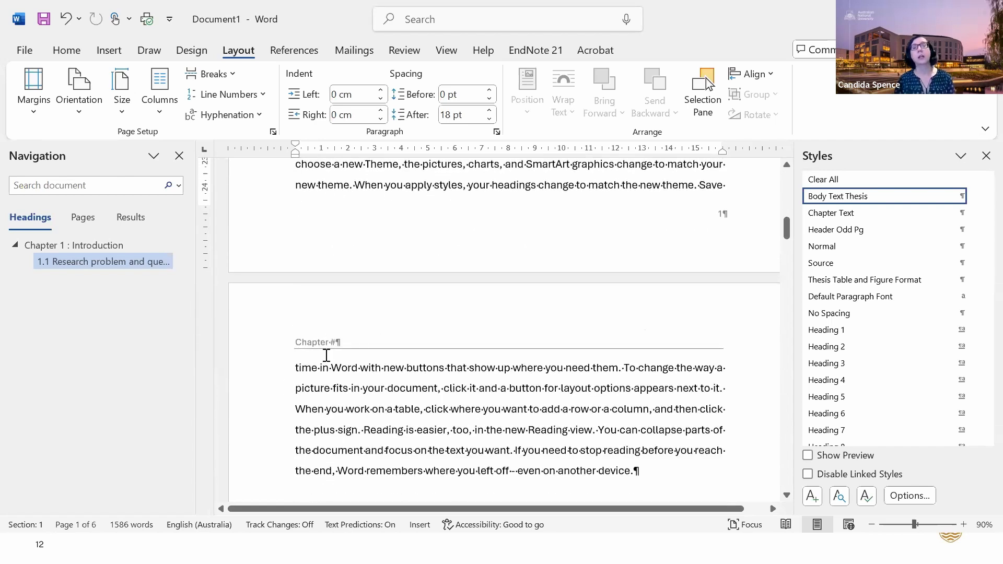
{"action": "scroll", "coordinate": [326, 355], "scroll_direction": "down", "scroll_amount": 20}
{"action": "scroll", "coordinate": [345, 407], "scroll_direction": "down", "scroll_amount": 9}
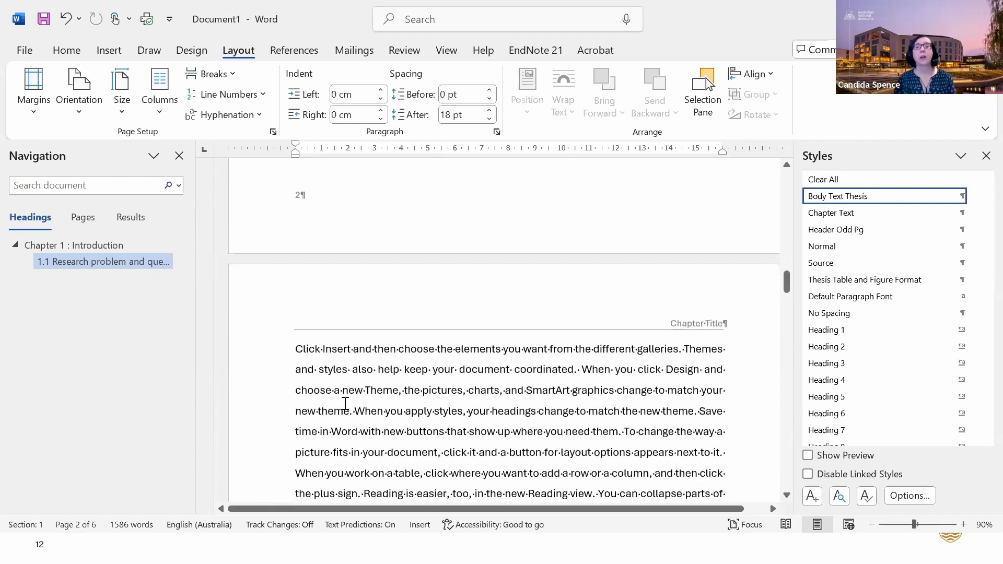
{"action": "scroll", "coordinate": [345, 403], "scroll_direction": "up", "scroll_amount": 15}
{"action": "scroll", "coordinate": [345, 403], "scroll_direction": "up", "scroll_amount": 8}
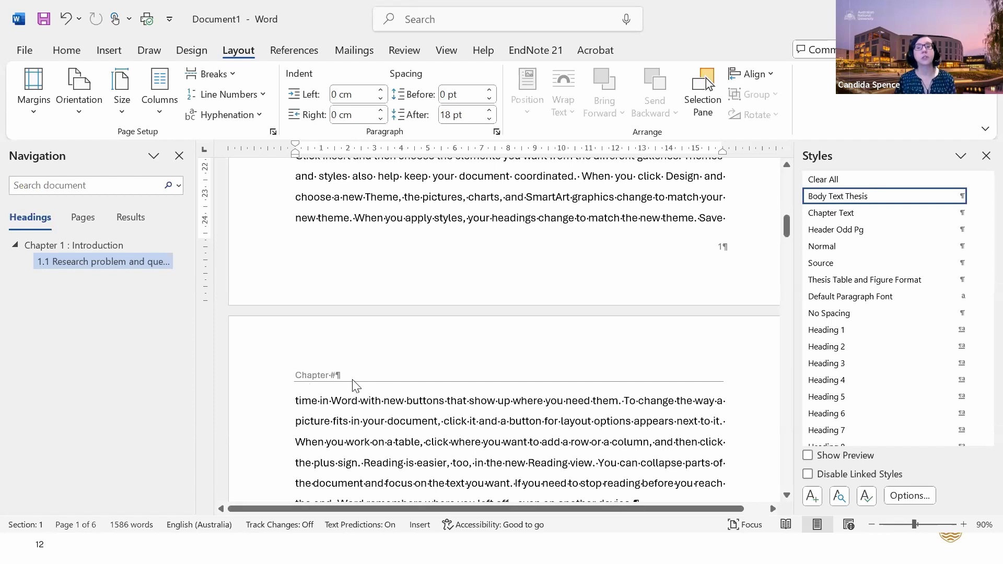
{"action": "scroll", "coordinate": [352, 406], "scroll_direction": "down", "scroll_amount": 5}
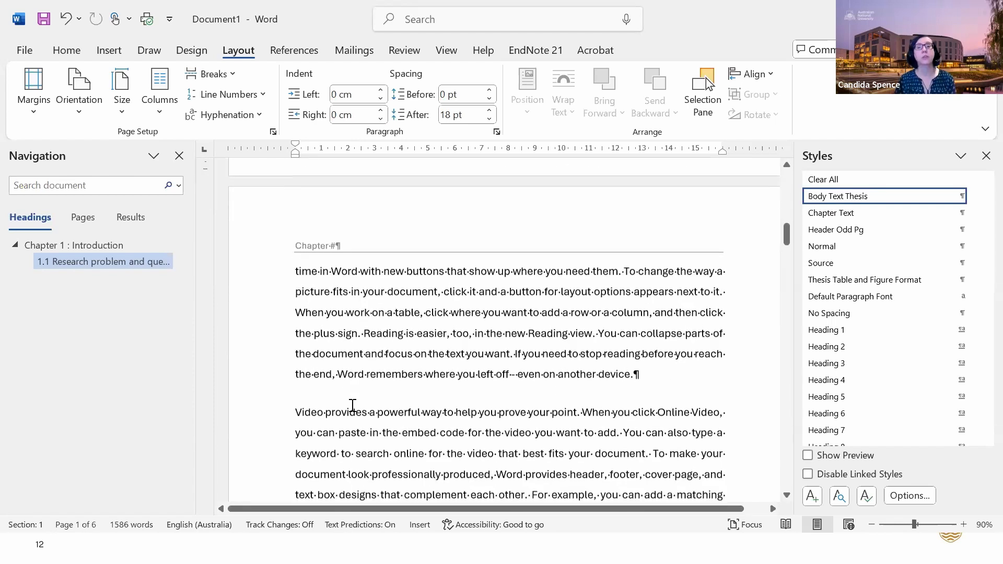
{"action": "scroll", "coordinate": [351, 406], "scroll_direction": "down", "scroll_amount": 10}
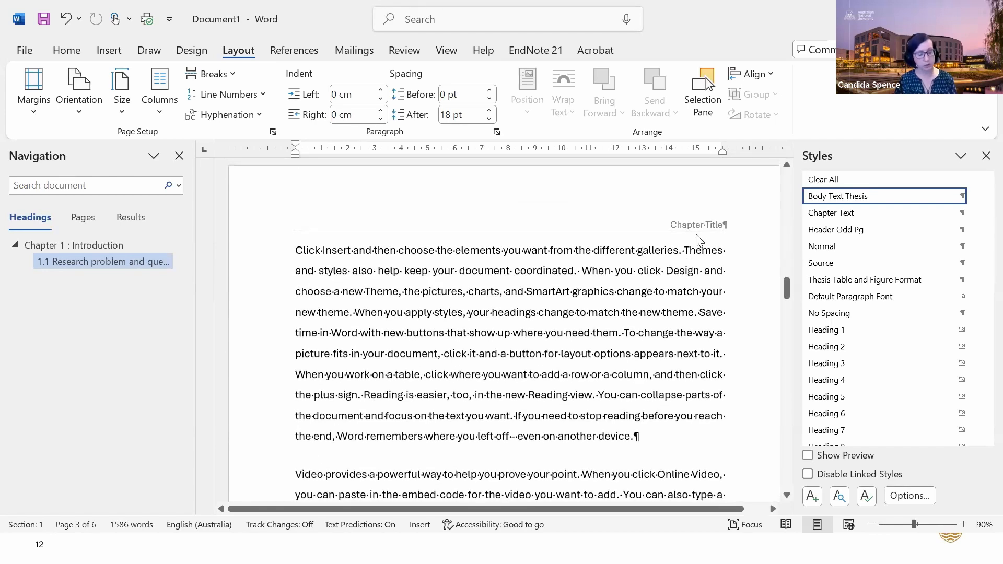
{"action": "key", "text": "alt+Tab"}
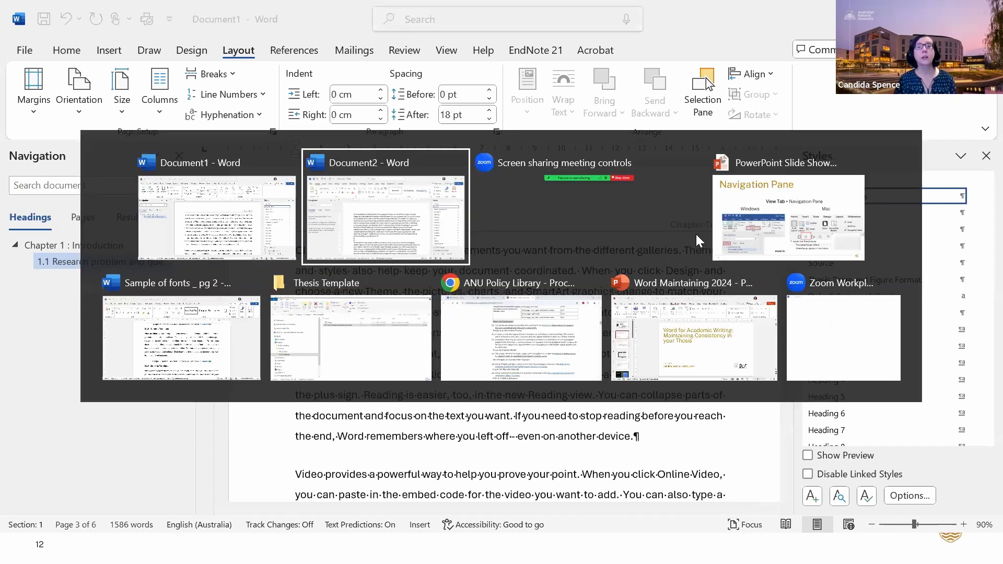
{"action": "key", "text": "alt+Tab"}
{"action": "key", "text": "alt+Tab"}
{"action": "key", "text": "alt+Tab"}
{"action": "key", "text": "alt+Tab"}
{"action": "key", "text": "alt+Tab"}
{"action": "key", "text": "alt+Tab"}
{"action": "key", "text": "alt+Tab"}
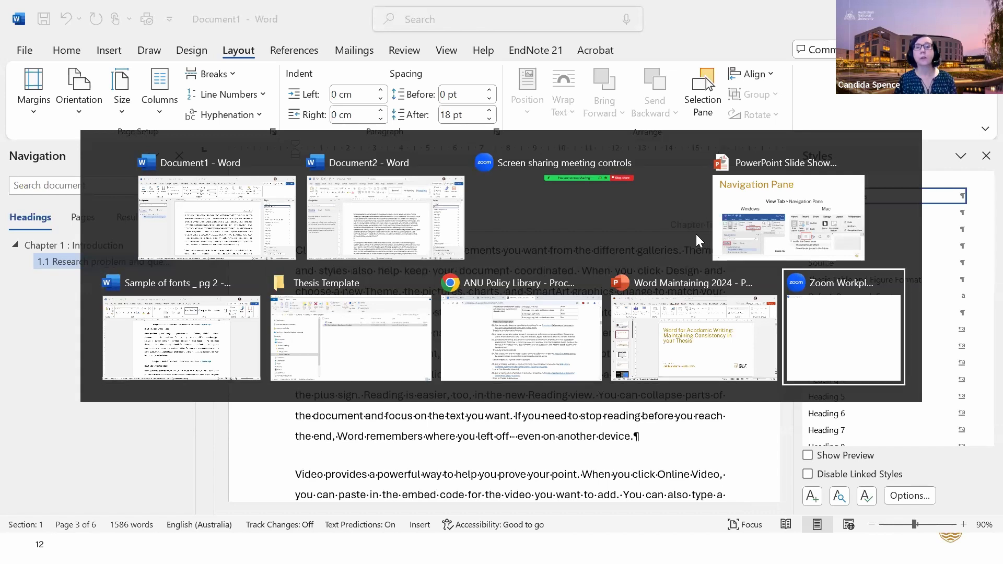
{"action": "key", "text": "Escape"}
Switch to File Explorer and open the PDF ANU_Thesis_Sample_bound_version_0 from the Teaching folder in Acrobat
{"action": "key", "text": "alt+Tab"}
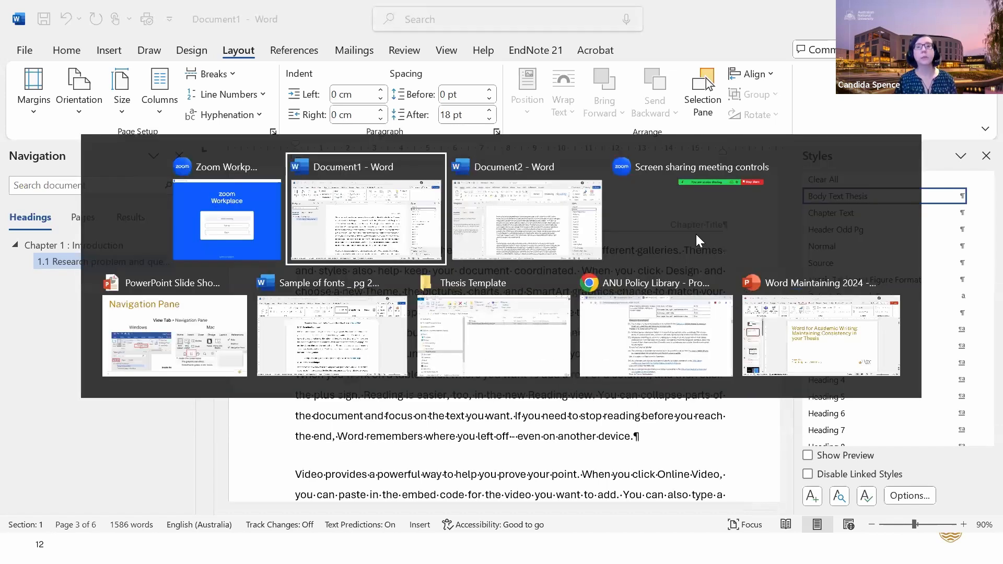
{"action": "key", "text": "alt+Tab"}
{"action": "key", "text": "alt+Tab"}
{"action": "key", "text": "alt+Tab"}
{"action": "key", "text": "alt+Tab"}
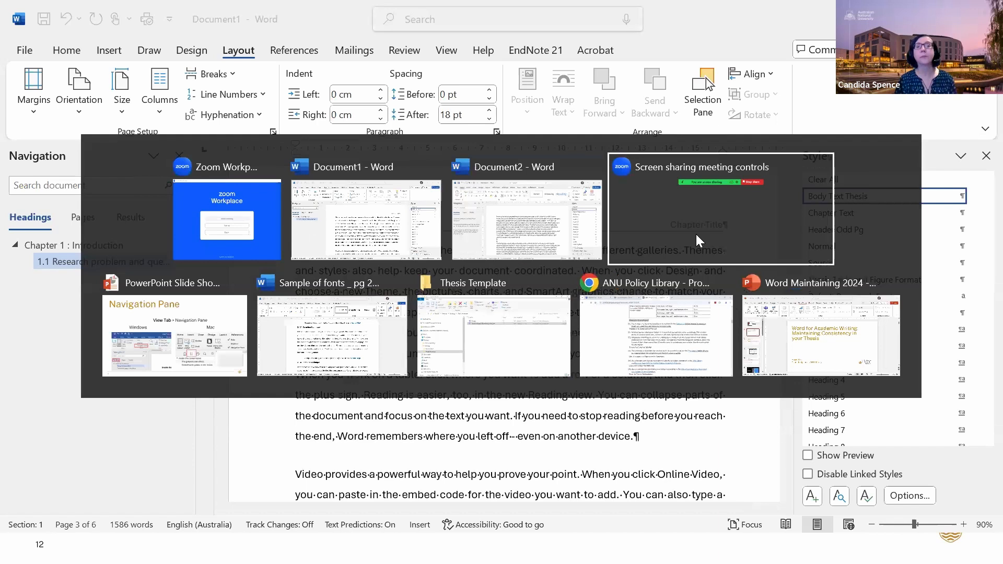
{"action": "key", "text": "alt+Tab"}
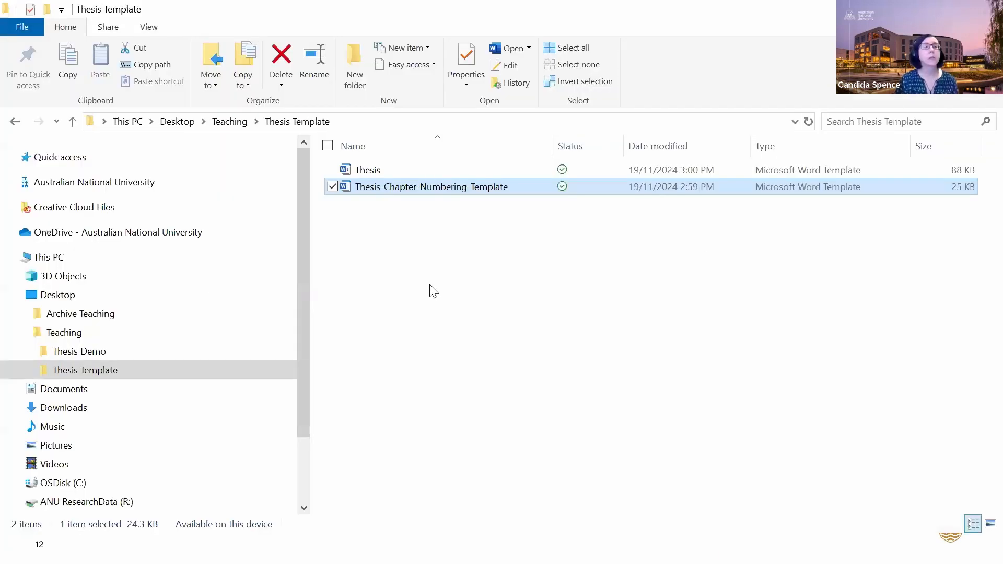
{"action": "left_click", "coordinate": [91, 340]}
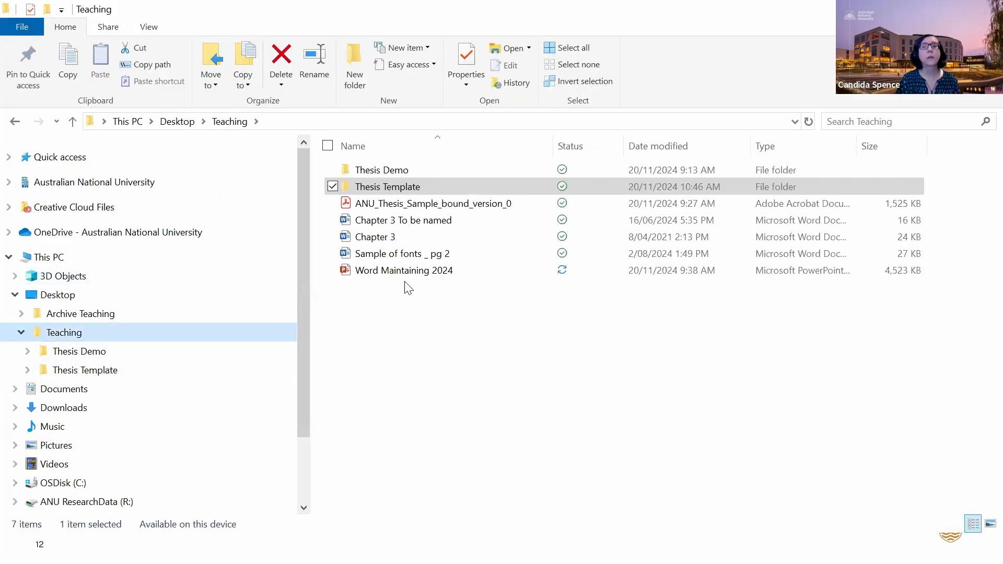
{"action": "double_click", "coordinate": [392, 204]}
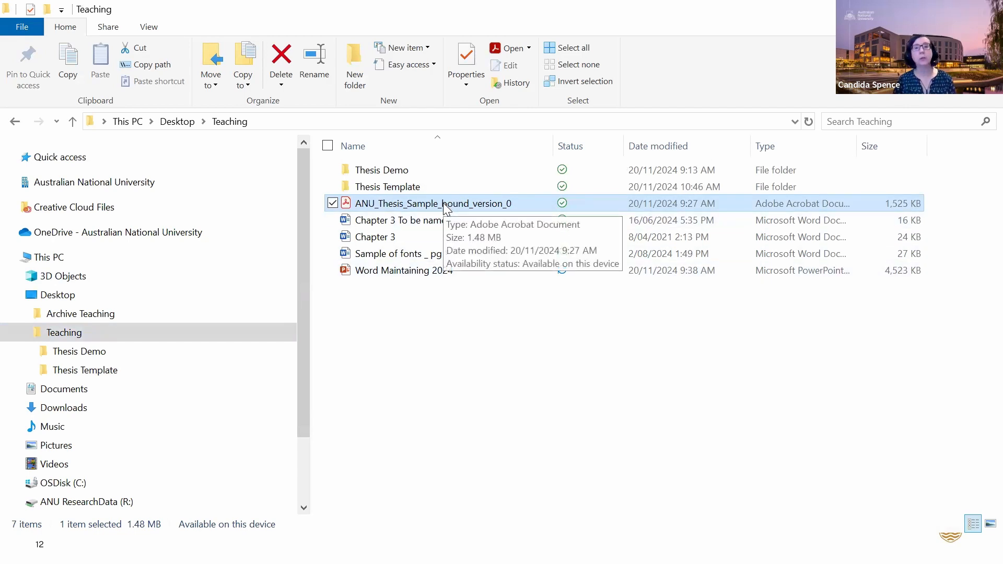
{"action": "key", "text": "alt+Tab"}
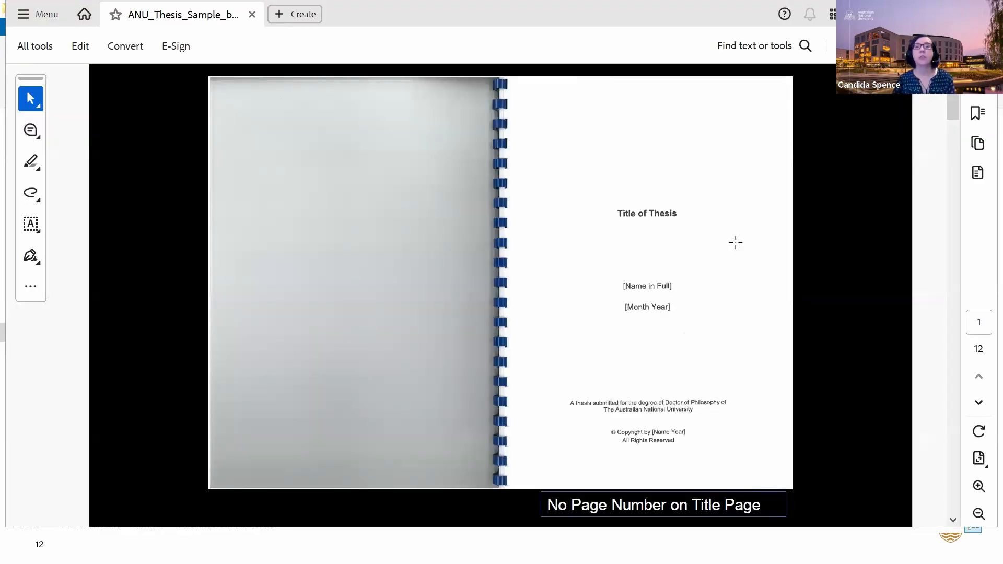
Browse the sample thesis from the title page to the Chapter 1 spread with headers, declining to restore closed PDFs
{"action": "scroll", "coordinate": [961, 242], "scroll_direction": "down", "scroll_amount": 1}
{"action": "scroll", "coordinate": [961, 242], "scroll_direction": "down", "scroll_amount": 3}
{"action": "scroll", "coordinate": [950, 314], "scroll_direction": "down", "scroll_amount": 3}
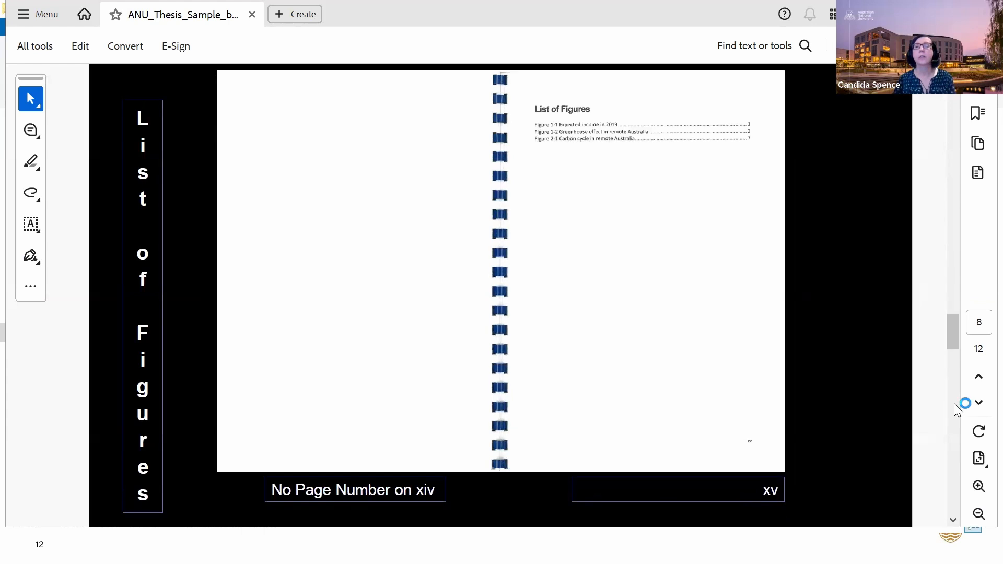
{"action": "scroll", "coordinate": [954, 403], "scroll_direction": "down", "scroll_amount": 1}
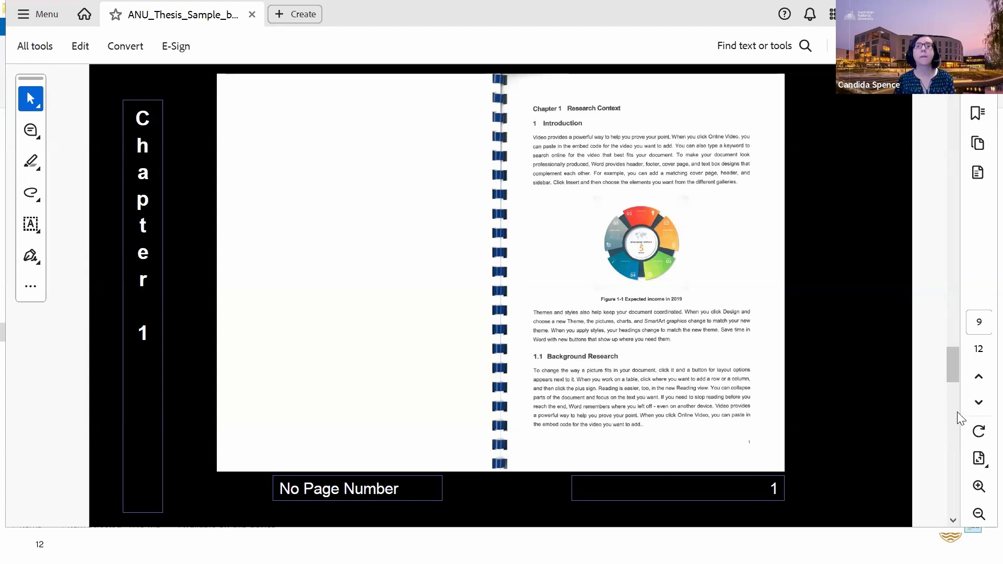
{"action": "scroll", "coordinate": [960, 418], "scroll_direction": "down", "scroll_amount": 3}
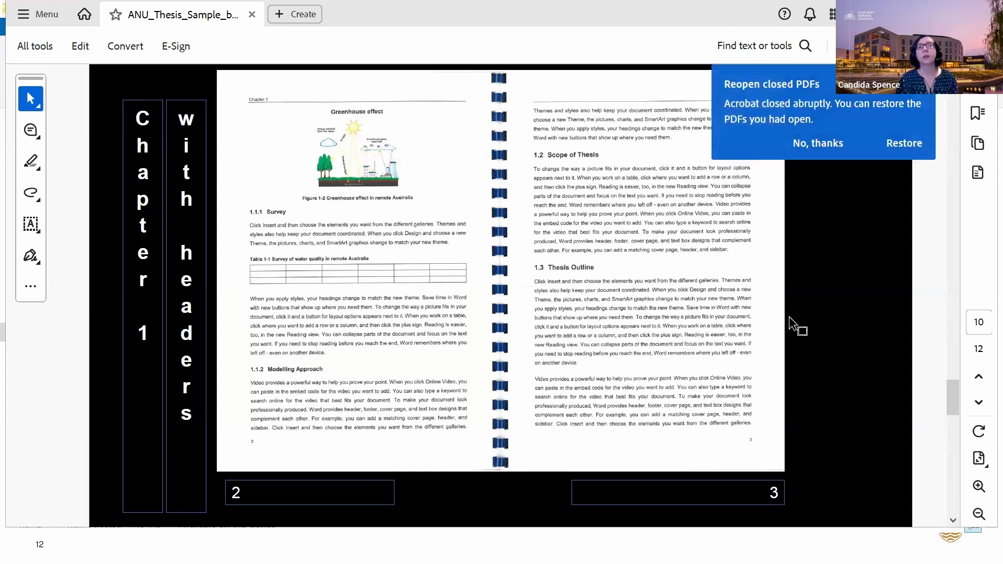
{"action": "left_click", "coordinate": [818, 143]}
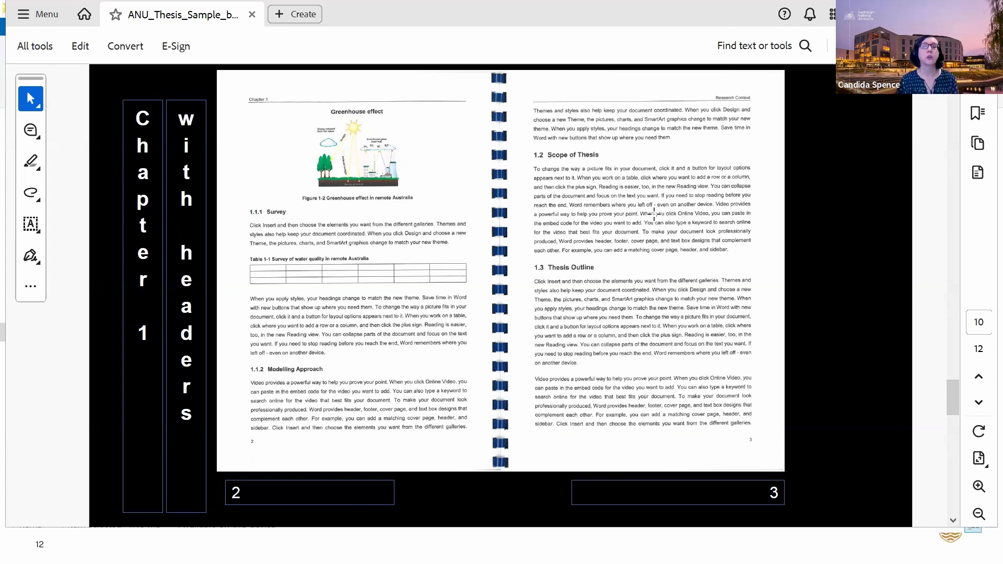
Enlarge the Chapter 1 spread and examine its page headers and the page numbers at the foot of both pages
{"action": "left_click", "coordinate": [978, 487]}
{"action": "left_click", "coordinate": [978, 487]}
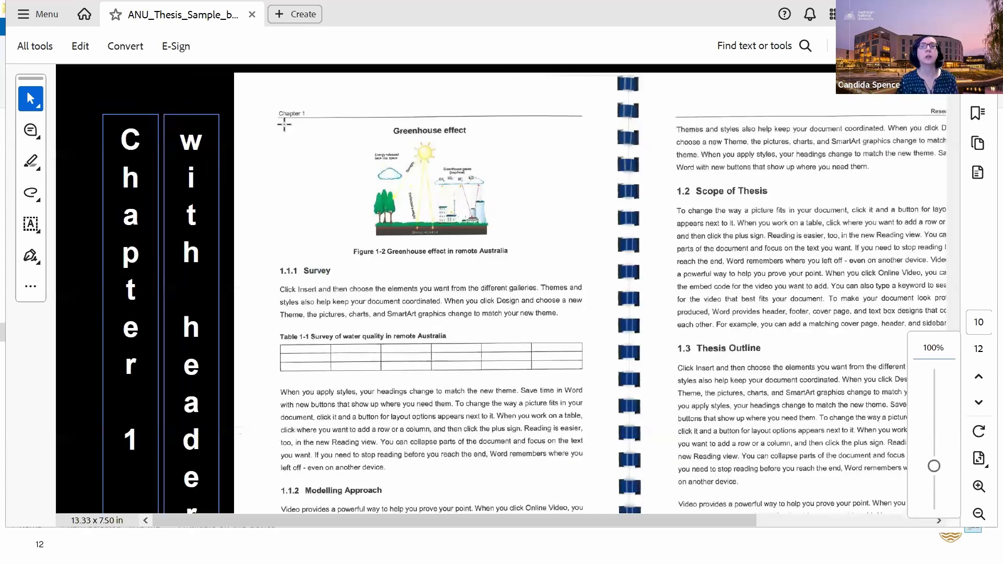
{"action": "left_click_drag", "start_coordinate": [718, 521], "coordinate": [837, 521]}
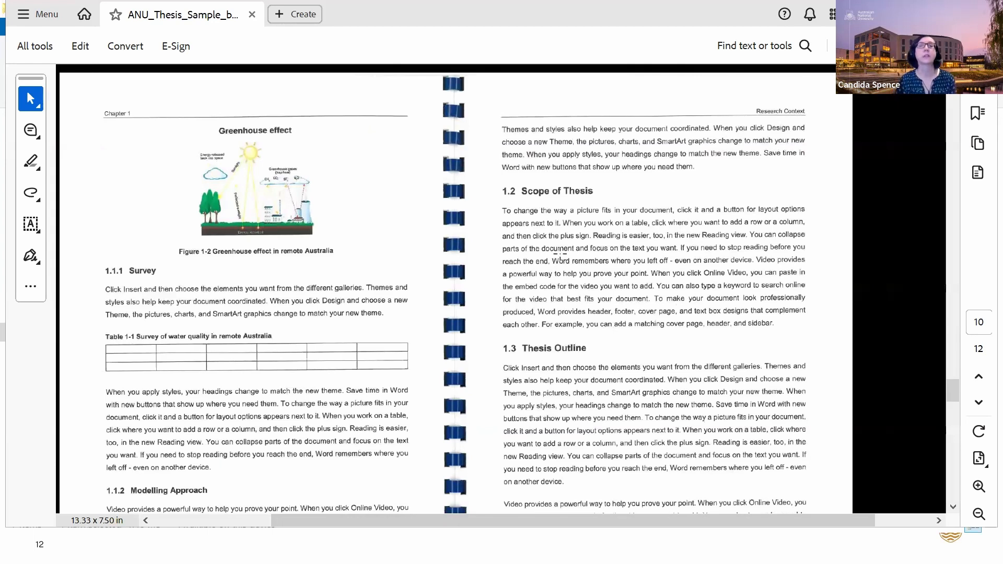
{"action": "scroll", "coordinate": [573, 267], "scroll_direction": "down", "scroll_amount": 2}
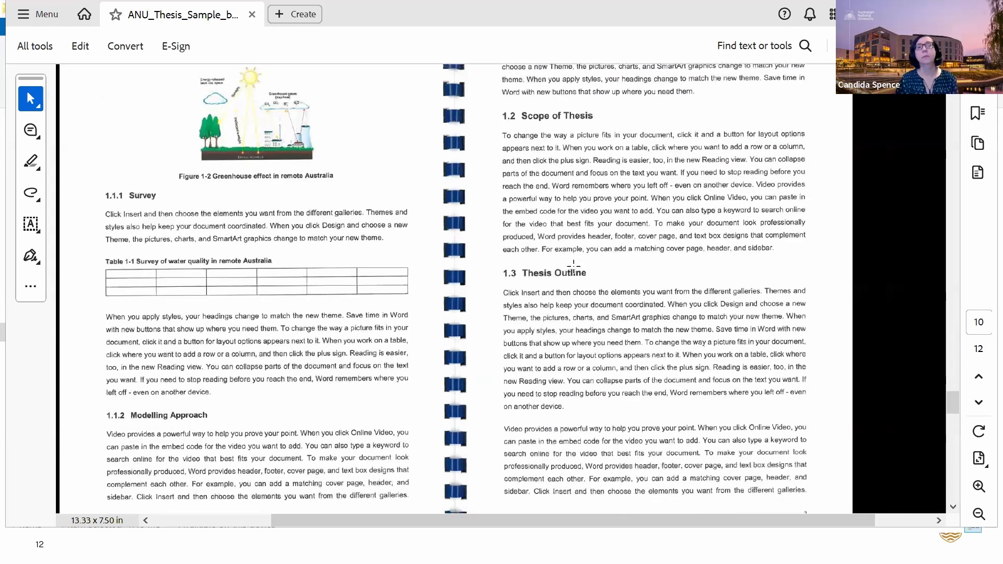
{"action": "scroll", "coordinate": [573, 268], "scroll_direction": "down", "scroll_amount": 3}
{"action": "scroll", "coordinate": [574, 267], "scroll_direction": "up", "scroll_amount": 3}
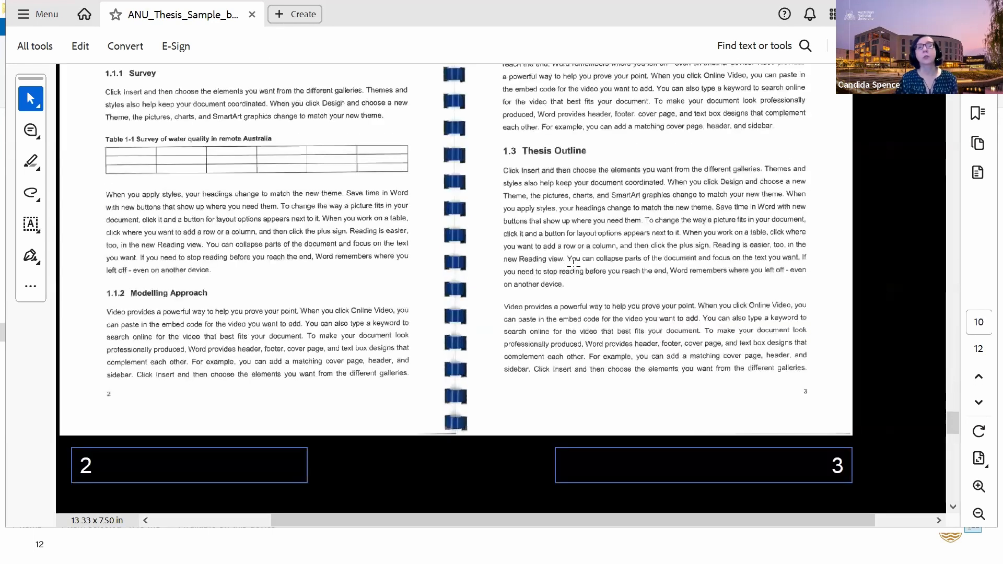
{"action": "scroll", "coordinate": [573, 266], "scroll_direction": "down", "scroll_amount": 3}
{"action": "scroll", "coordinate": [573, 266], "scroll_direction": "up", "scroll_amount": 3}
{"action": "scroll", "coordinate": [573, 266], "scroll_direction": "down", "scroll_amount": 3}
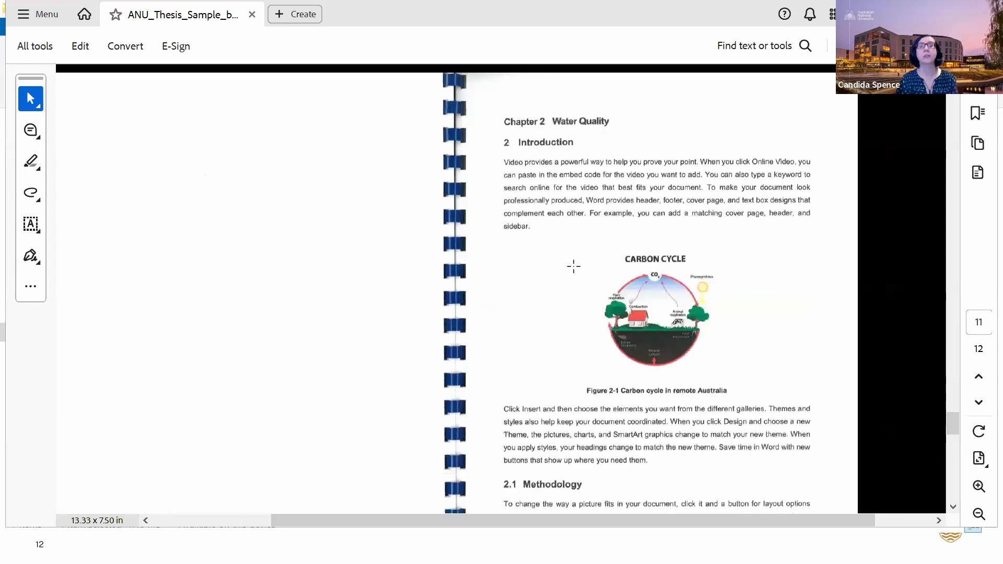
Reduce the magnification and examine the Chapter 2 opening page and the headers on its following spread
{"action": "left_click", "coordinate": [979, 514]}
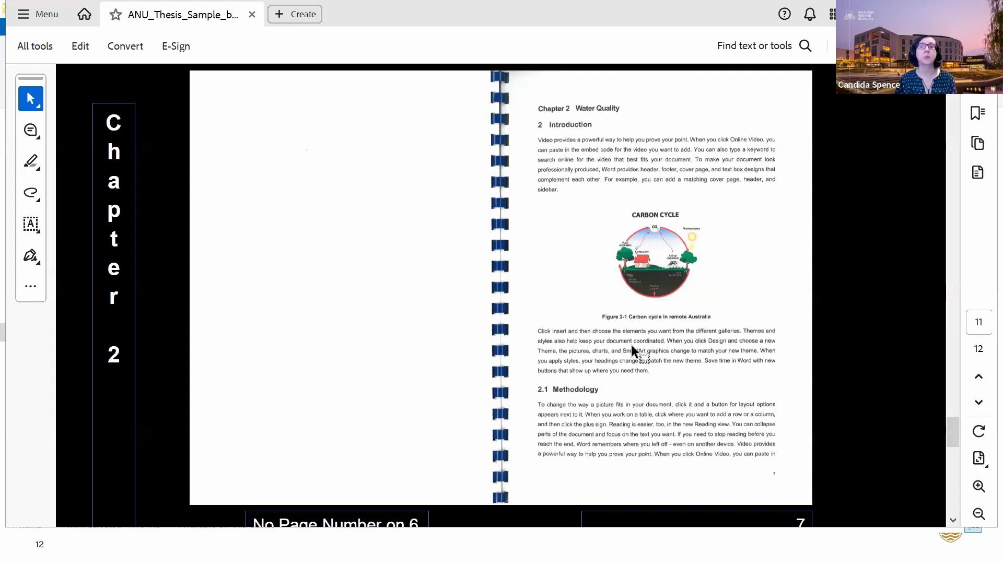
{"action": "scroll", "coordinate": [632, 346], "scroll_direction": "down", "scroll_amount": 1}
{"action": "scroll", "coordinate": [631, 344], "scroll_direction": "down", "scroll_amount": 2}
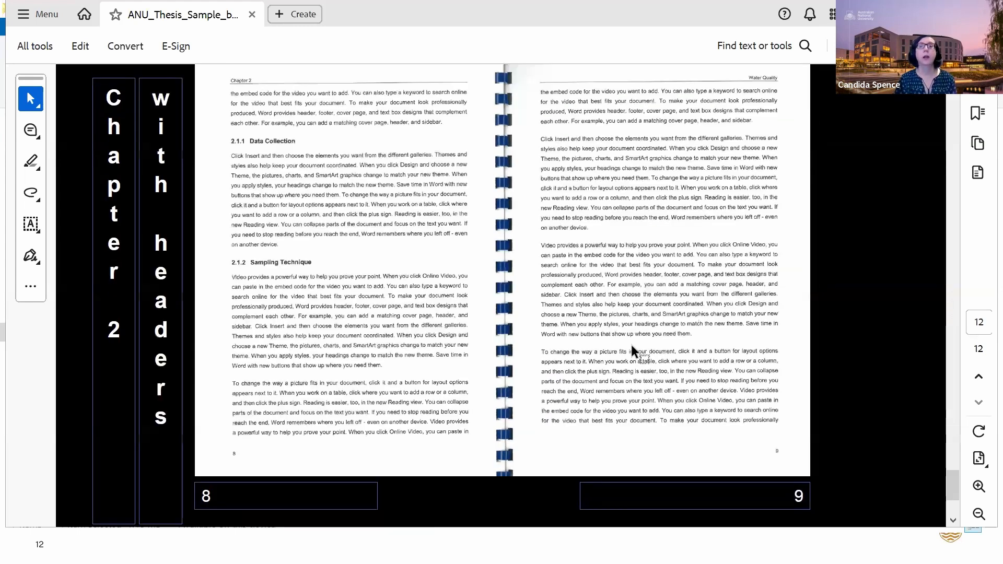
{"action": "scroll", "coordinate": [632, 345], "scroll_direction": "up", "scroll_amount": 1}
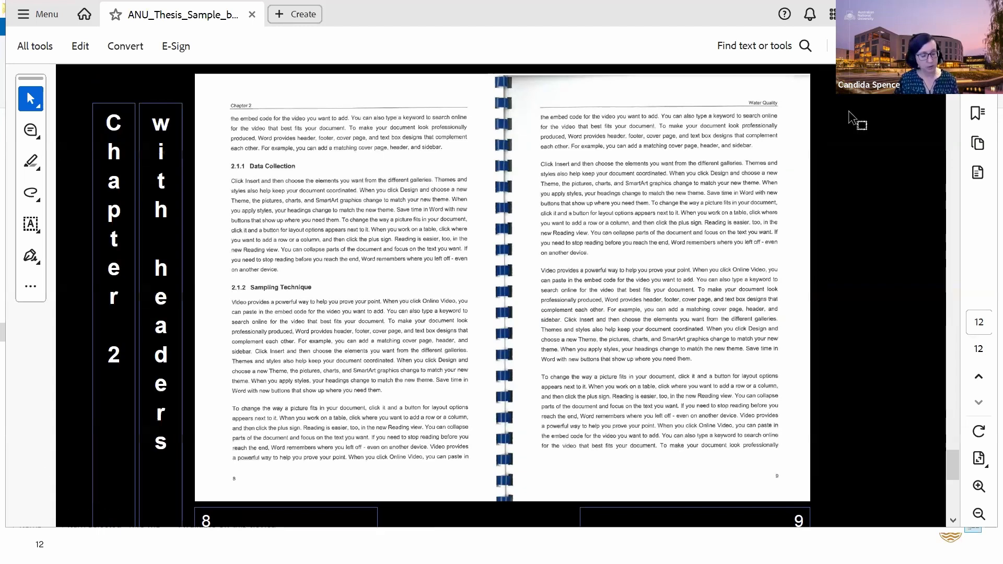
Switch back to Document1 in Word and change the even page header on page 2 to "Chapter 1"
{"action": "key", "text": "alt+Tab"}
{"action": "key", "text": "alt+Tab"}
{"action": "key", "text": "alt+Tab"}
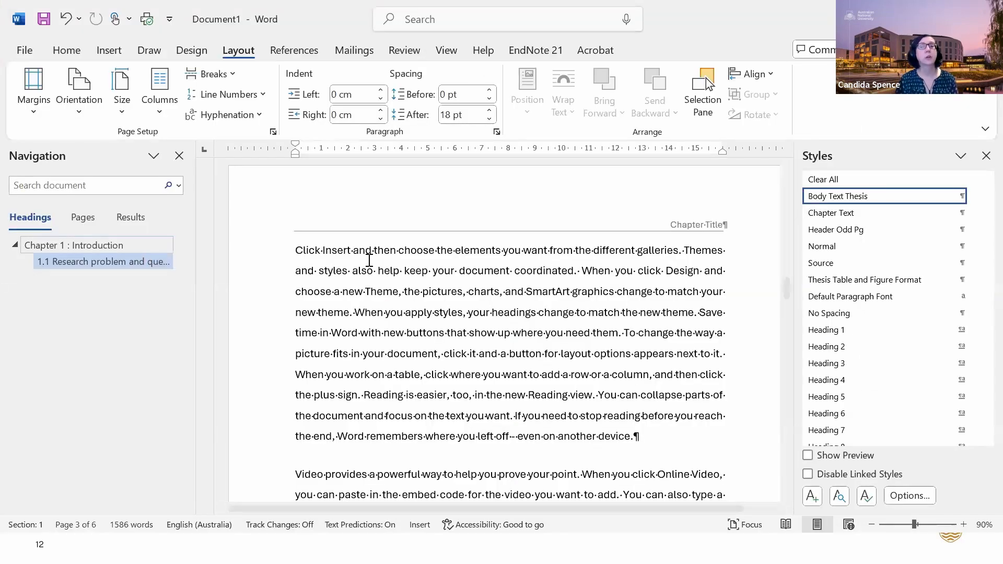
{"action": "scroll", "coordinate": [528, 261], "scroll_direction": "up", "scroll_amount": 5}
{"action": "scroll", "coordinate": [528, 262], "scroll_direction": "up", "scroll_amount": 10}
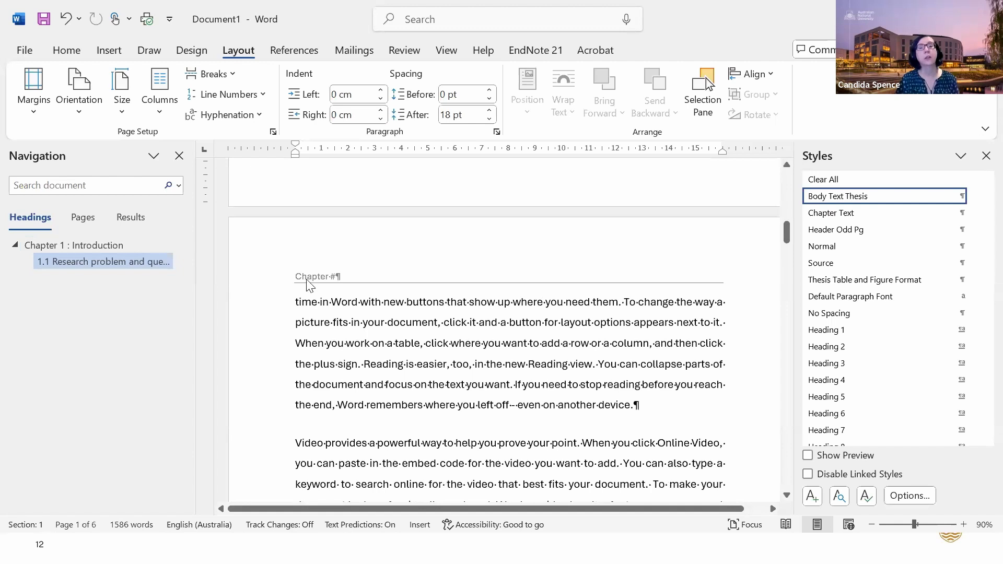
{"action": "double_click", "coordinate": [334, 279]}
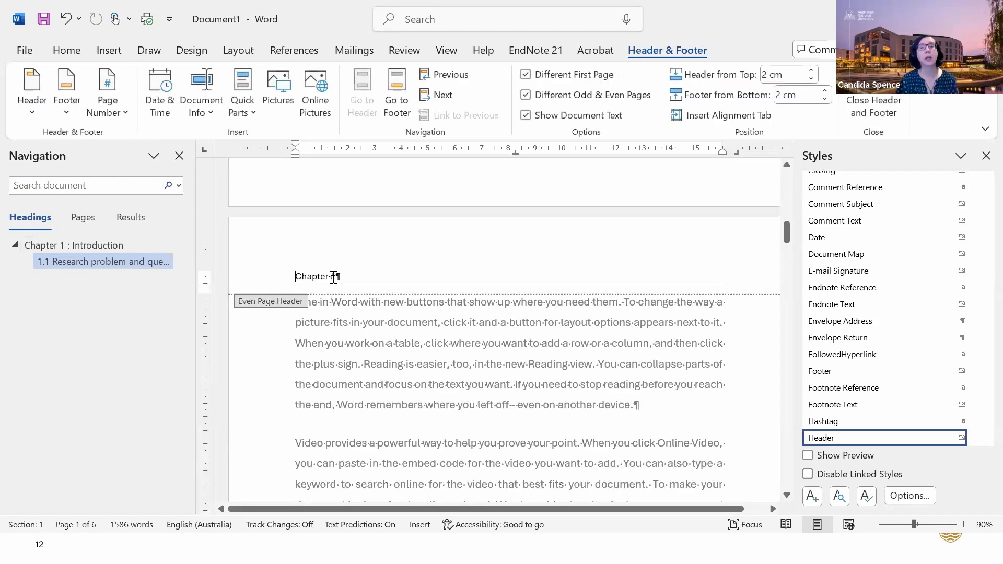
{"action": "double_click", "coordinate": [332, 277]}
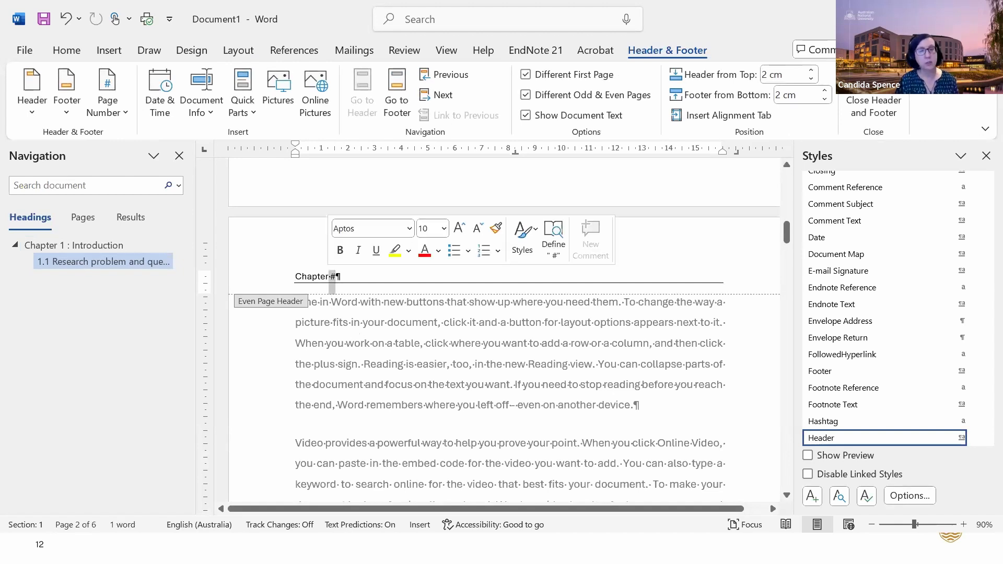
{"action": "type", "text": "1"}
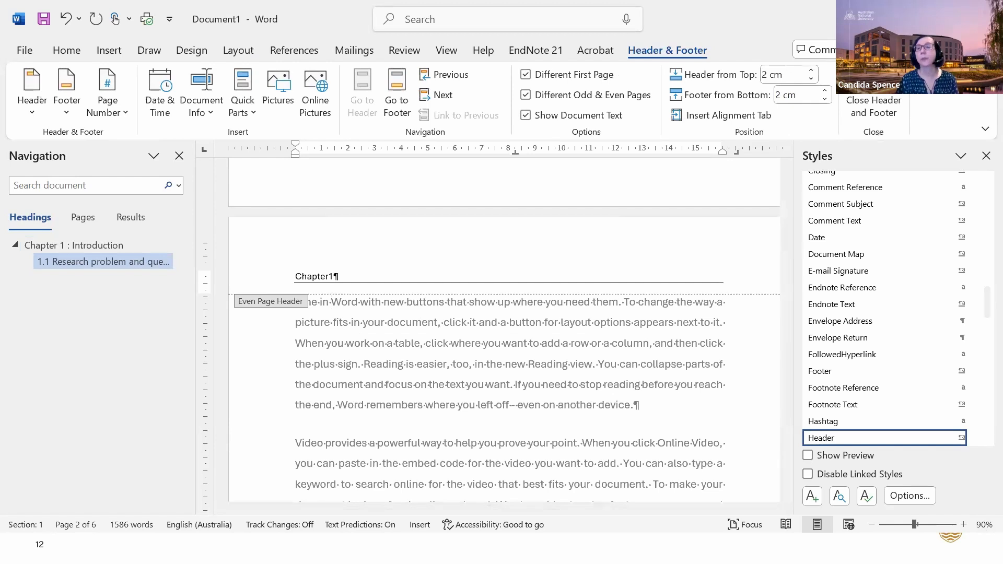
{"action": "left_click", "coordinate": [964, 525]}
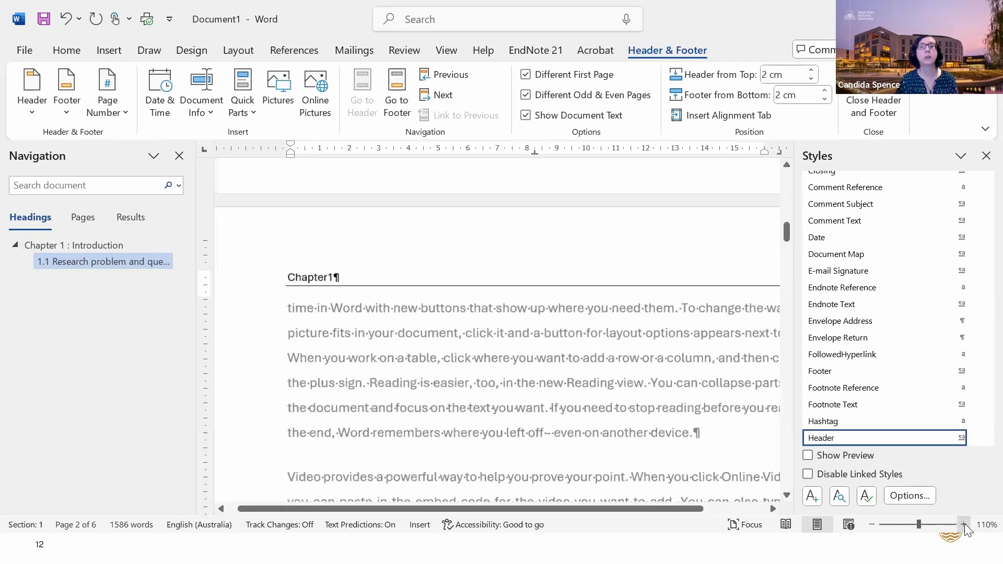
{"action": "left_click", "coordinate": [965, 524]}
{"action": "key", "text": "Left"}
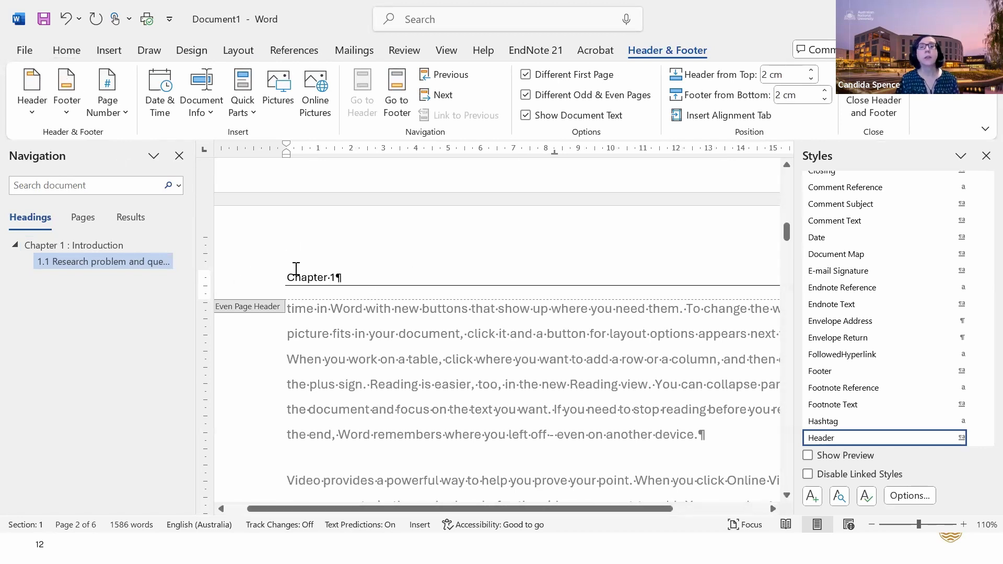
Select the even page header text and check its applied style and font formatting
{"action": "left_click_drag", "start_coordinate": [304, 276], "coordinate": [341, 277]}
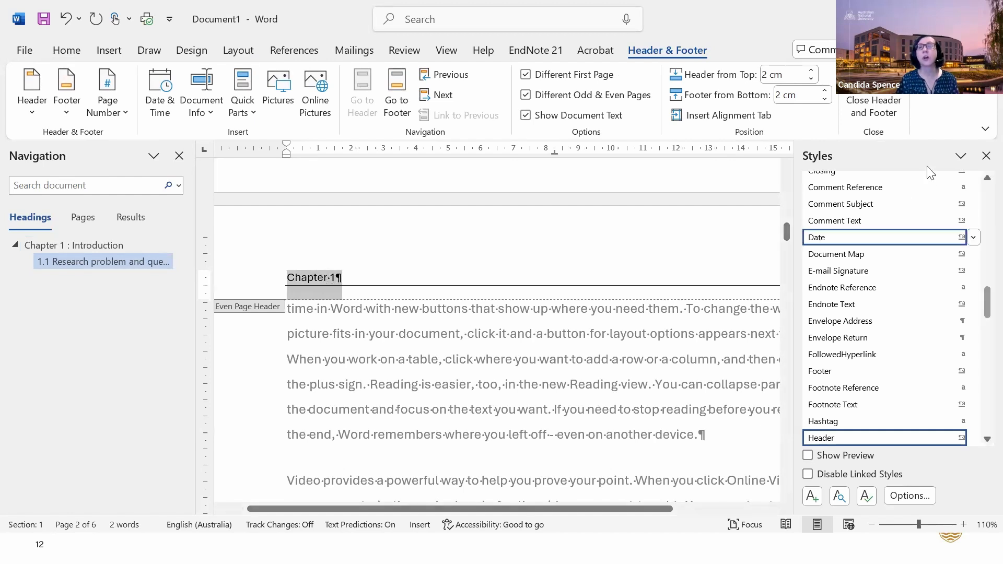
{"action": "left_click_drag", "start_coordinate": [981, 311], "coordinate": [981, 326]}
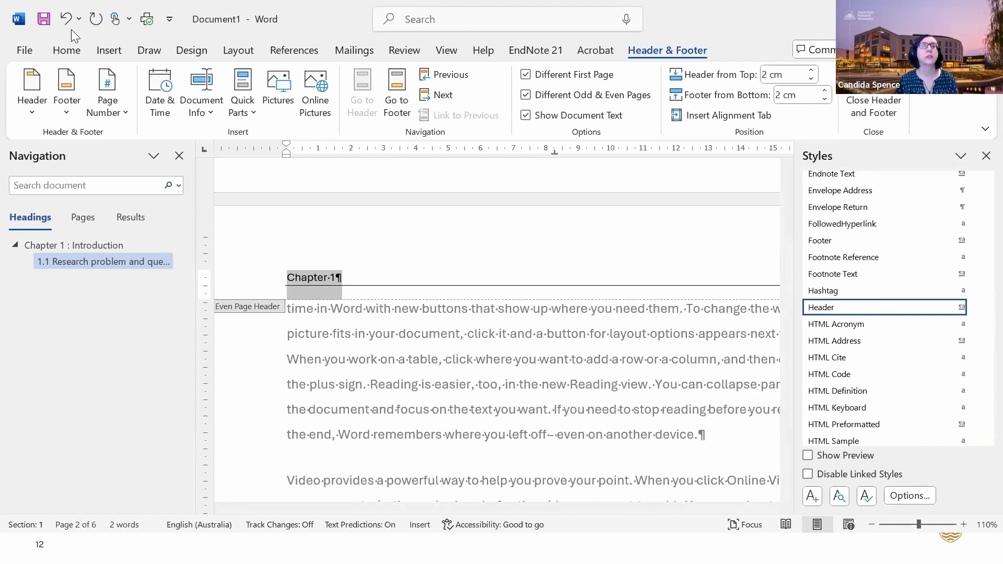
{"action": "left_click", "coordinate": [74, 51]}
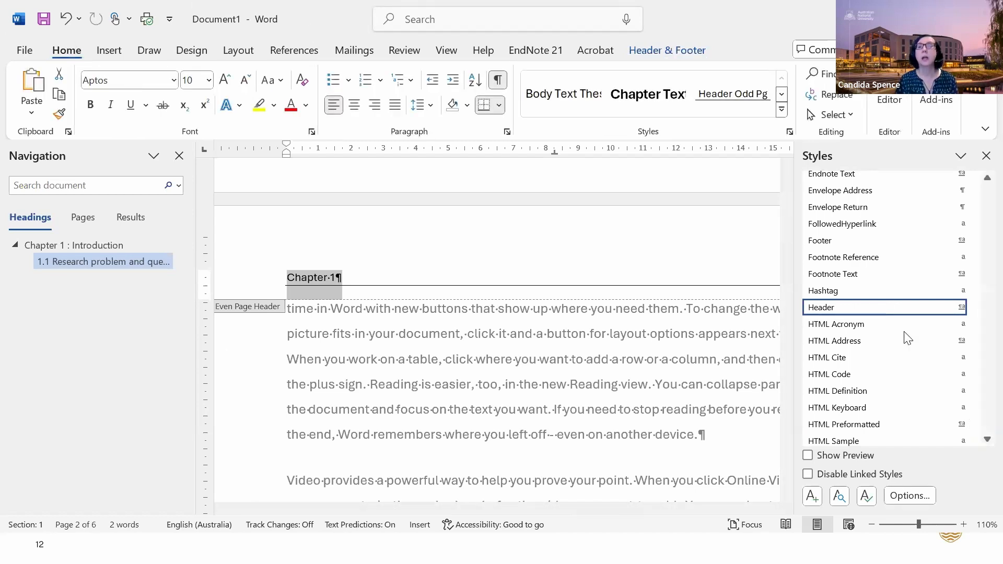
Select the page number in the even page footer of page 2 and check its applied style and font formatting
{"action": "mouse_move", "coordinate": [900, 313]}
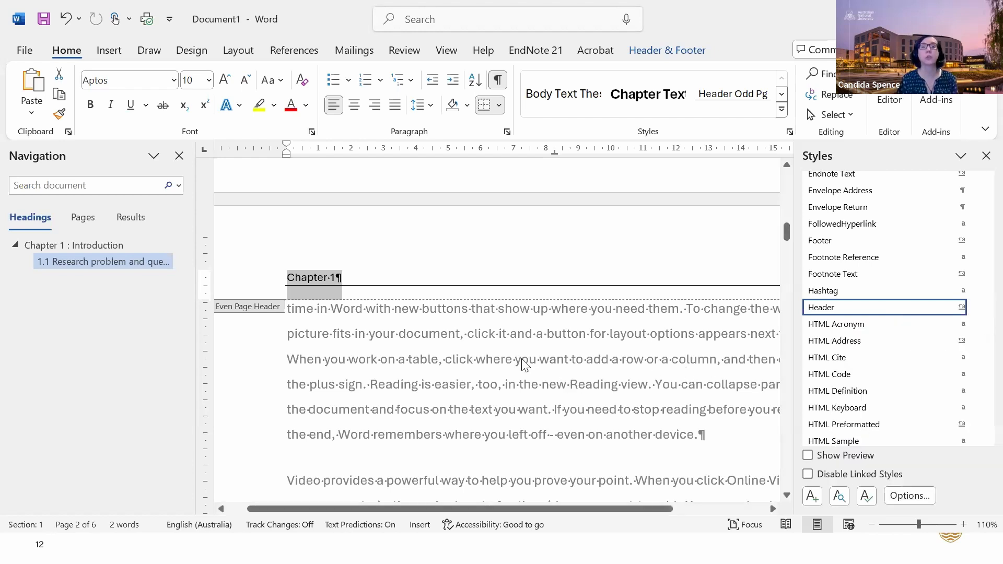
{"action": "left_click", "coordinate": [391, 274]}
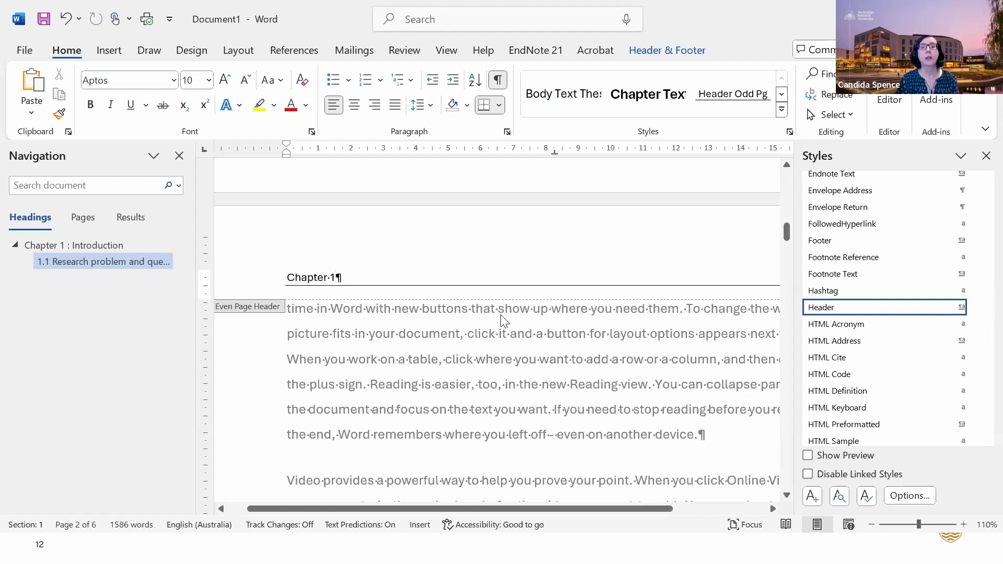
{"action": "scroll", "coordinate": [504, 320], "scroll_direction": "down", "scroll_amount": 12}
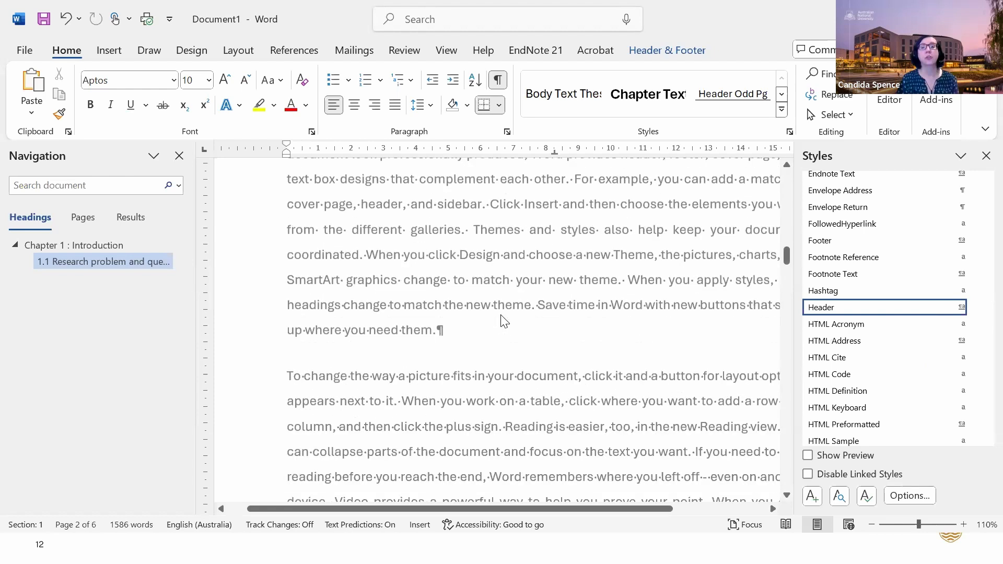
{"action": "scroll", "coordinate": [503, 317], "scroll_direction": "down", "scroll_amount": 3}
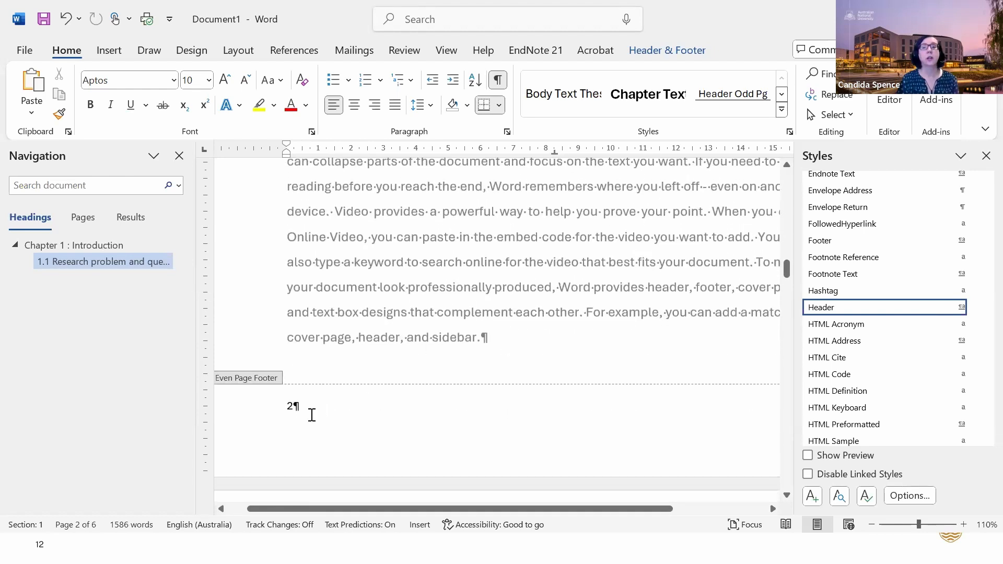
{"action": "triple_click", "coordinate": [291, 406]}
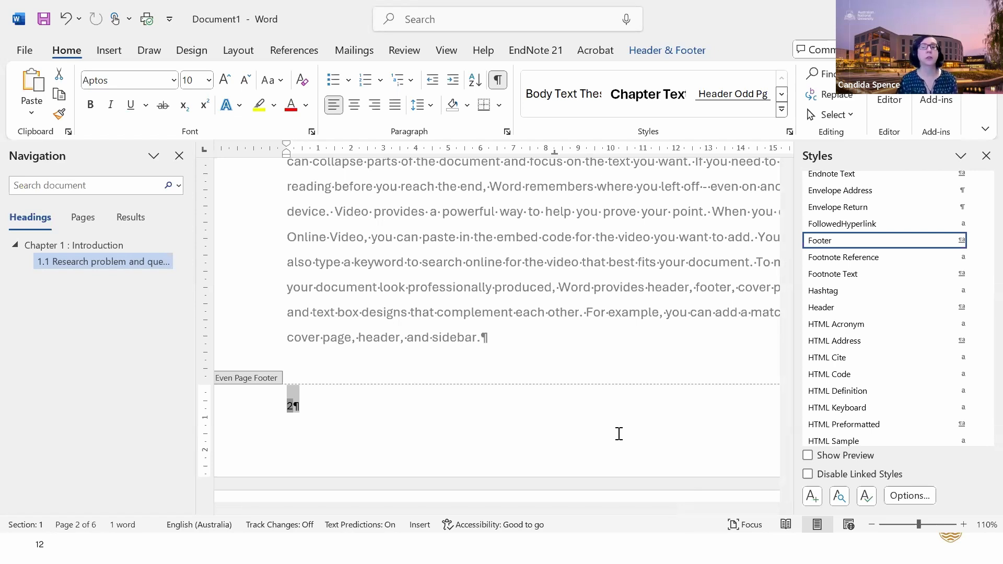
{"action": "scroll", "coordinate": [619, 433], "scroll_direction": "up", "scroll_amount": 10}
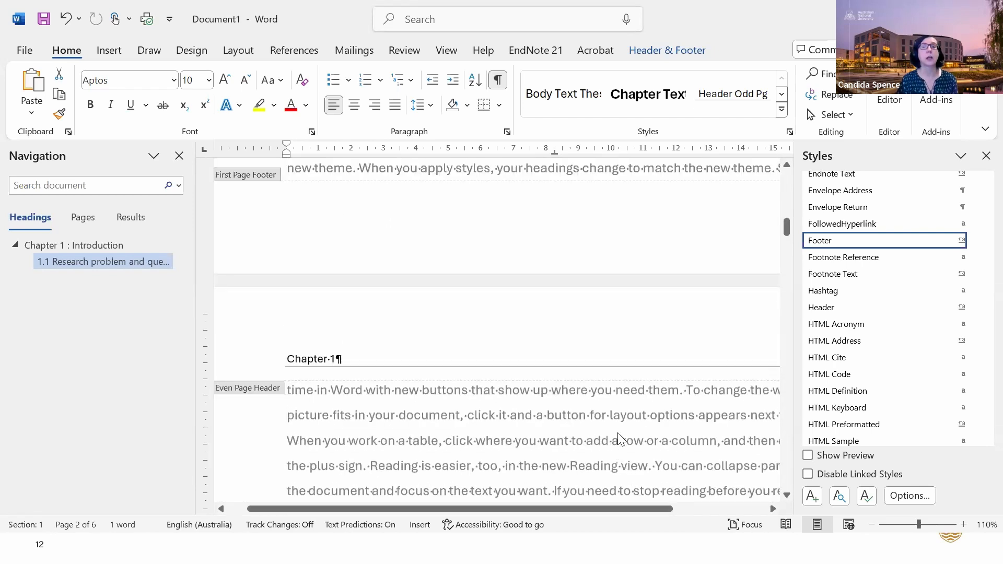
{"action": "scroll", "coordinate": [619, 437], "scroll_direction": "down", "scroll_amount": 15}
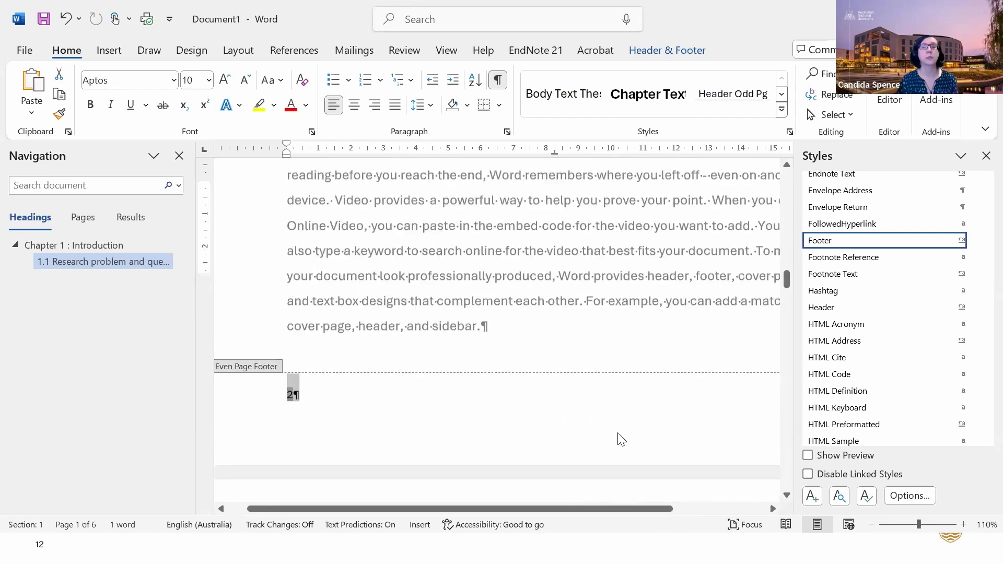
Replace the "Chapter Title" placeholder in the odd page header on page 3 with "Introduction"
{"action": "scroll", "coordinate": [619, 438], "scroll_direction": "down", "scroll_amount": 3}
{"action": "left_click_drag", "start_coordinate": [654, 511], "coordinate": [719, 499]}
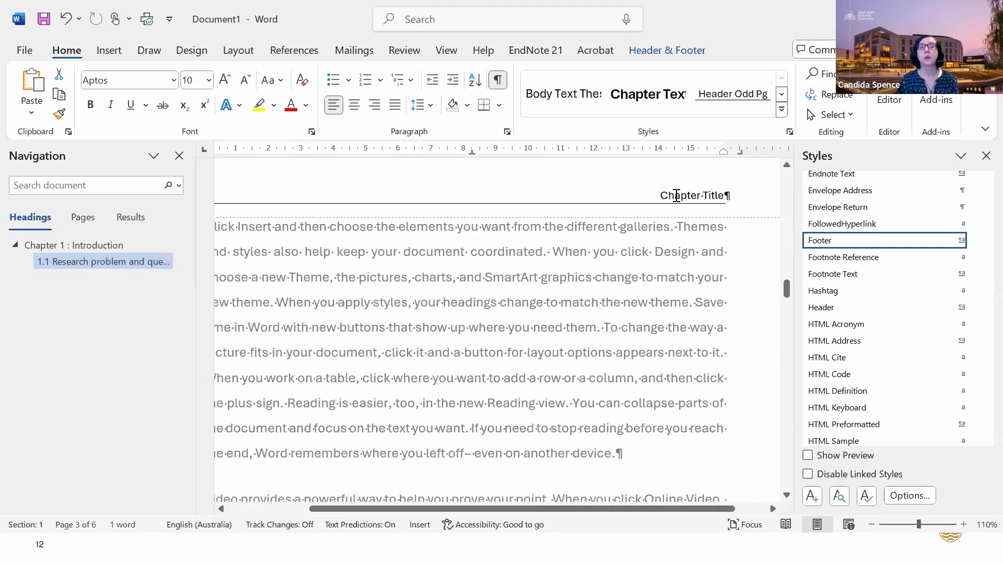
{"action": "triple_click", "coordinate": [709, 195]}
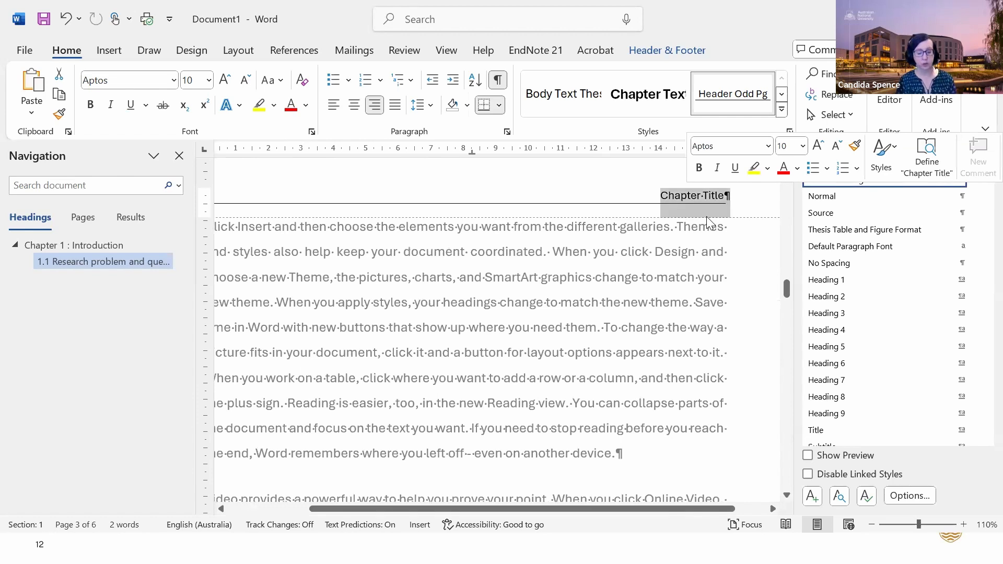
{"action": "key", "text": "Delete"}
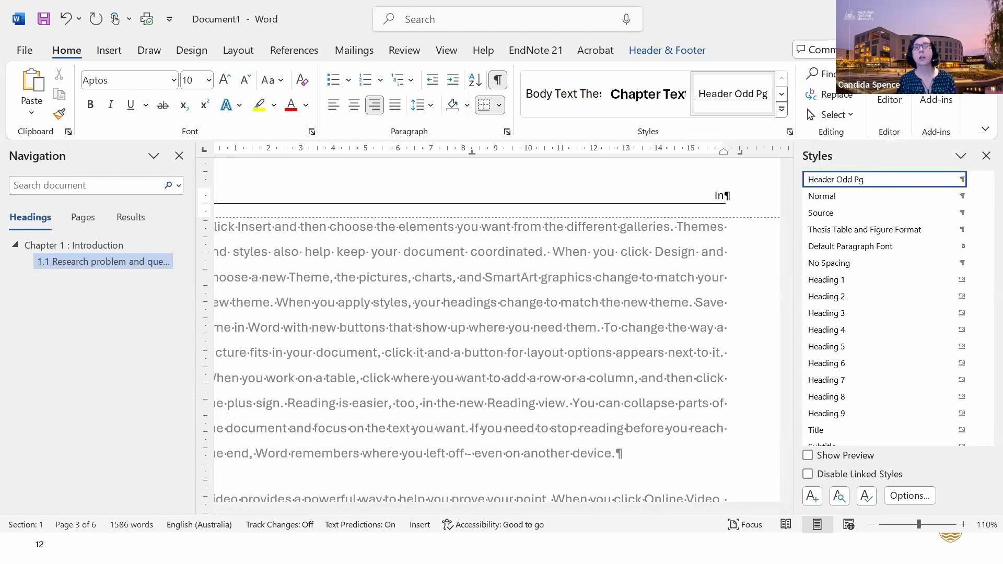
{"action": "type", "text": "Introduction"}
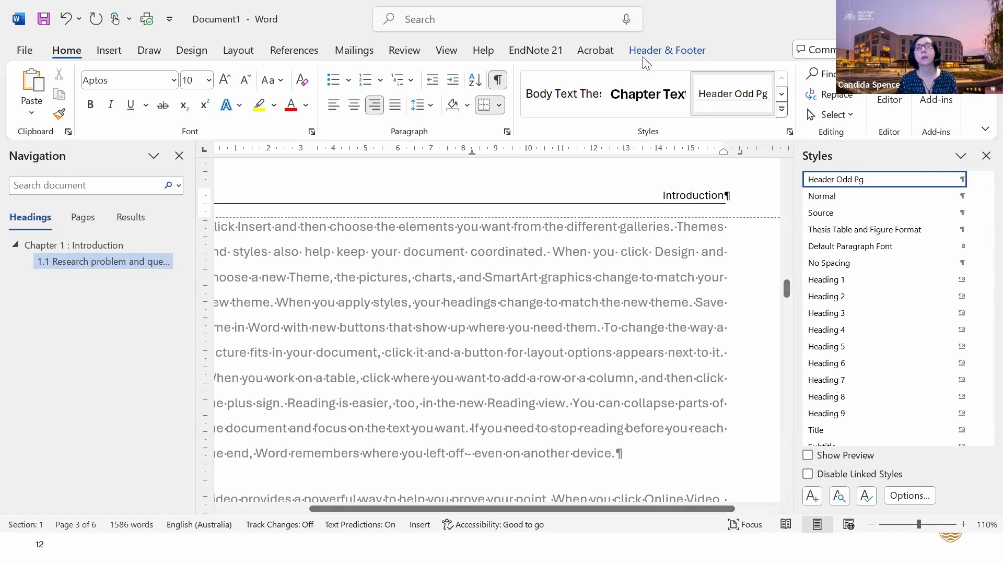
Leave header editing and return to the body text under the page 2 header
{"action": "left_click", "coordinate": [660, 50]}
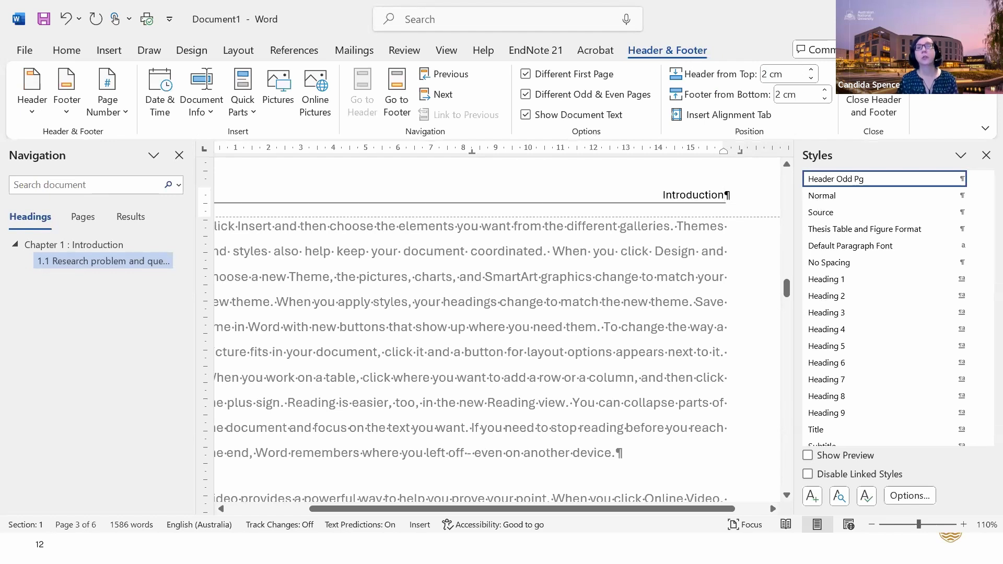
{"action": "double_click", "coordinate": [641, 331]}
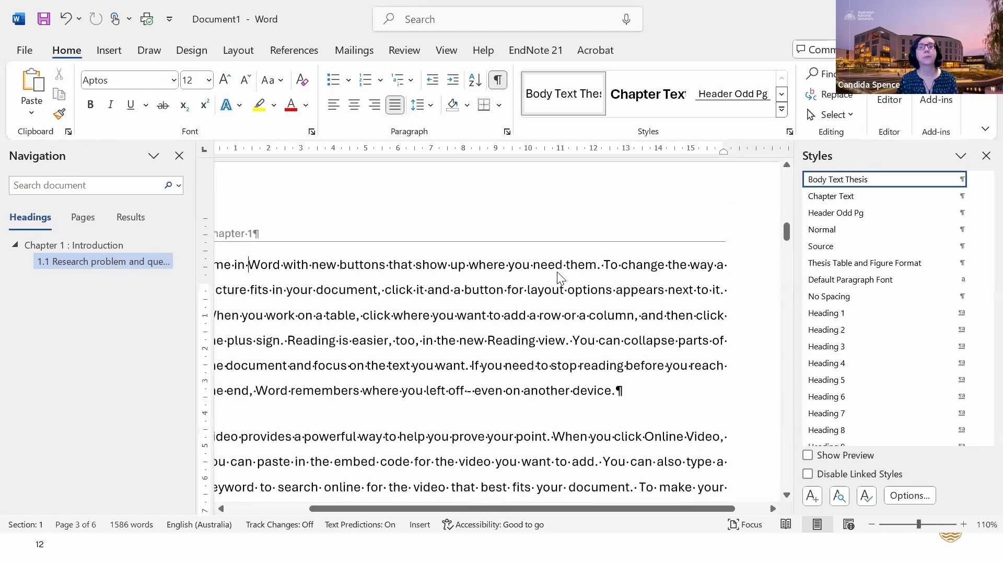
{"action": "scroll", "coordinate": [557, 272], "scroll_direction": "up", "scroll_amount": 1}
{"action": "left_click_drag", "start_coordinate": [337, 508], "coordinate": [200, 503]}
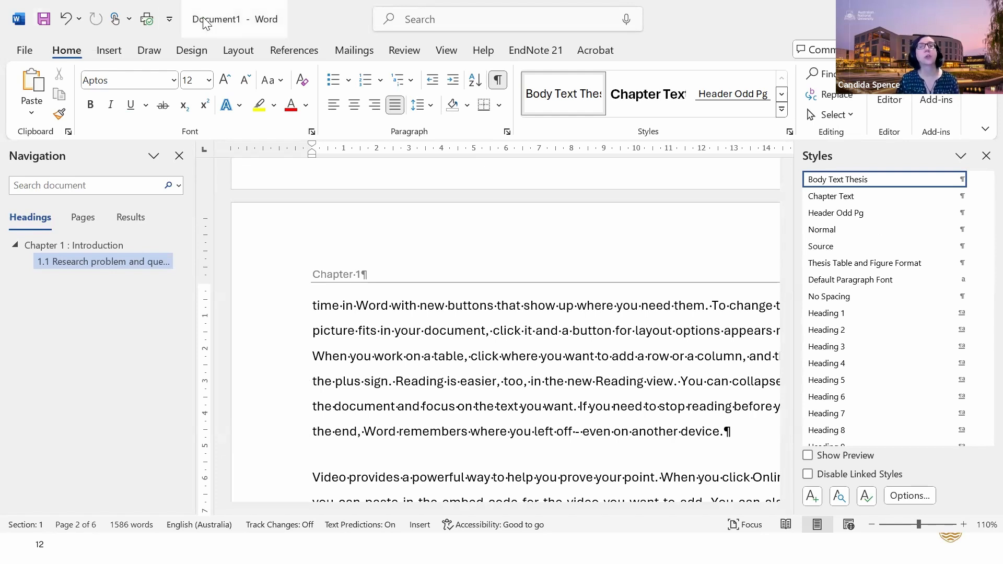
Start saving the document and set its file name to "201124 Chapter 1"
{"action": "left_click", "coordinate": [42, 20]}
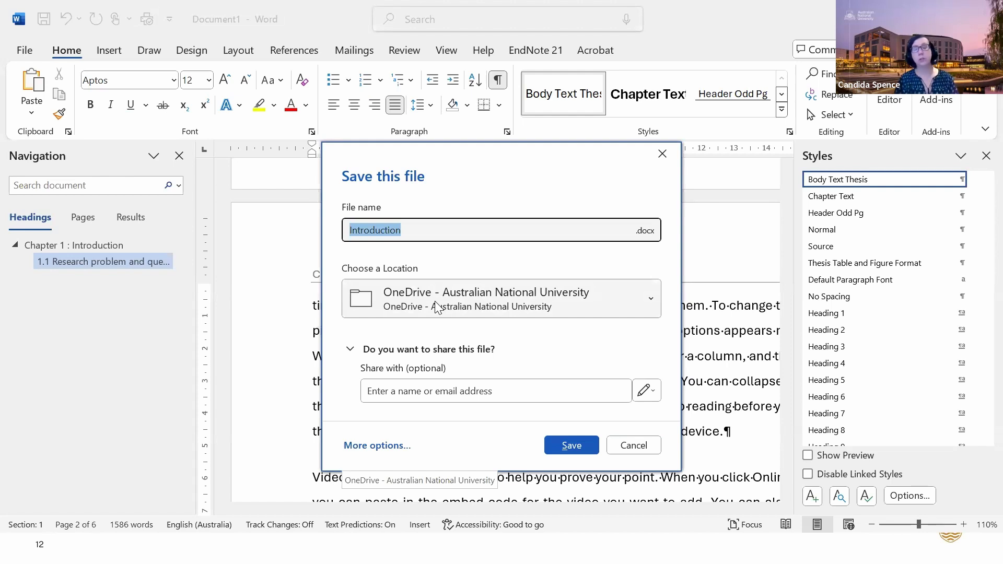
{"action": "left_click", "coordinate": [353, 230]}
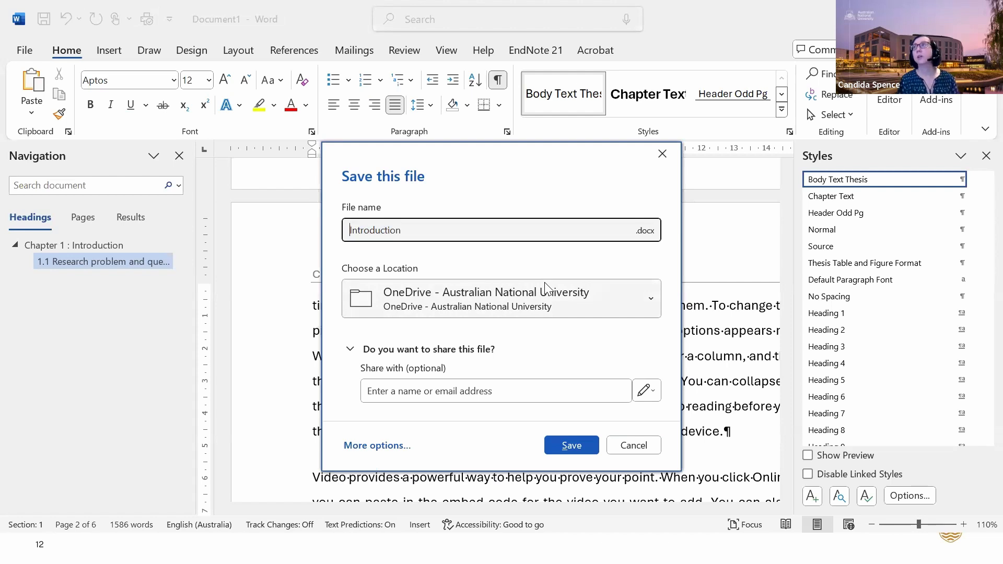
{"action": "type", "text": "2011"}
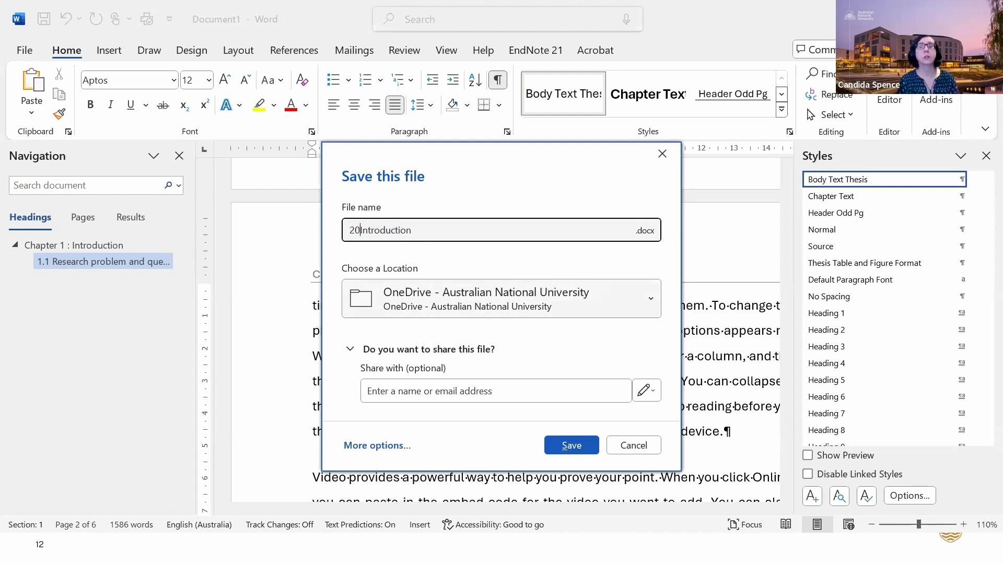
{"action": "type", "text": "24"}
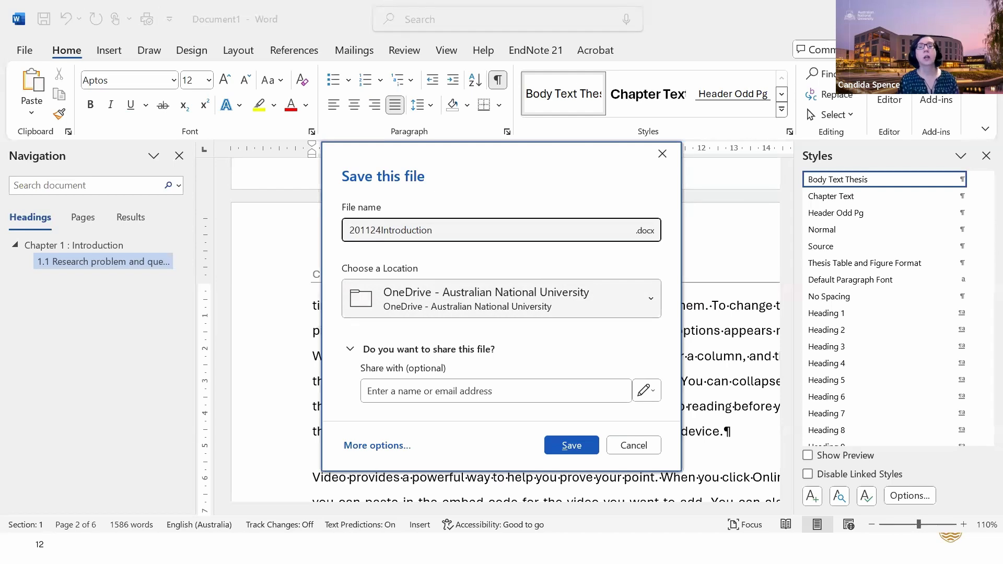
{"action": "type", "text": " Che"}
{"action": "type", "text": "apter 1"}
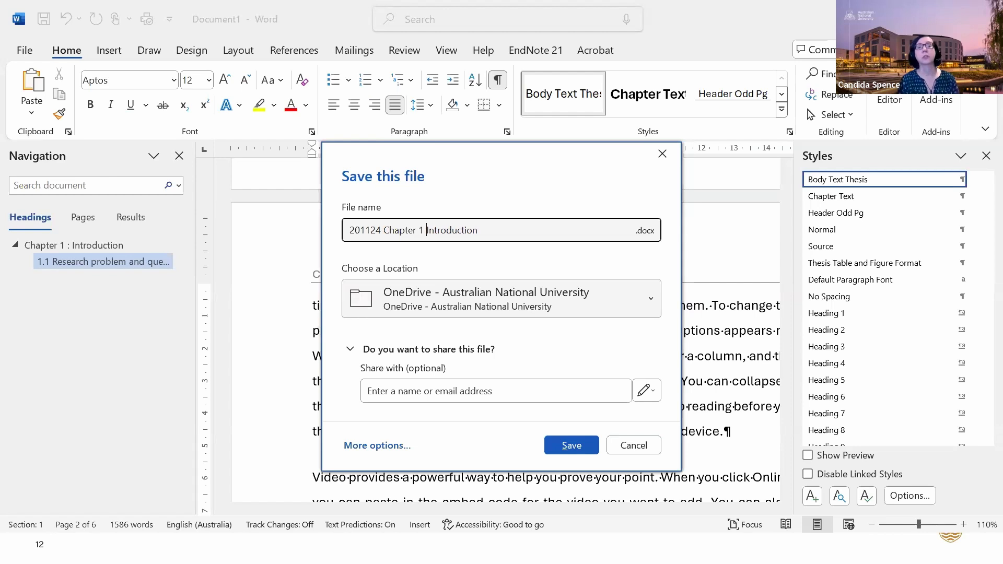
{"action": "key", "text": "Delete"}
{"action": "key", "text": "Delete"}
{"action": "key", "text": "Delete"}
{"action": "key", "text": "Delete"}
{"action": "key", "text": "Delete"}
{"action": "key", "text": "Delete"}
{"action": "key", "text": "Delete"}
{"action": "key", "text": "Delete"}
{"action": "key", "text": "Delete"}
{"action": "key", "text": "Delete"}
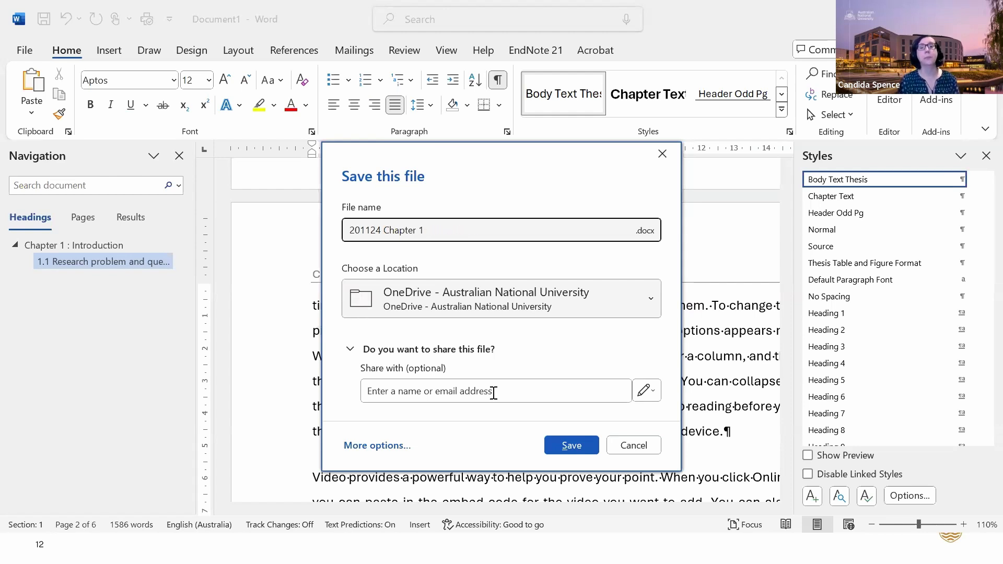
Choose the Teaching folder on the Desktop as the location and save the file there as a Word Document
{"action": "left_click", "coordinate": [375, 445]}
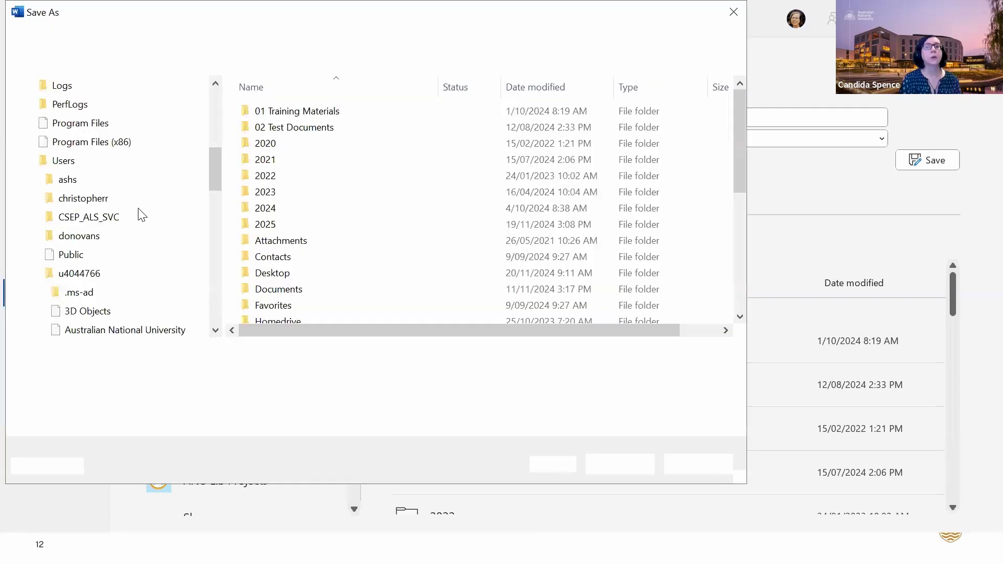
{"action": "scroll", "coordinate": [129, 180], "scroll_direction": "up", "scroll_amount": 10}
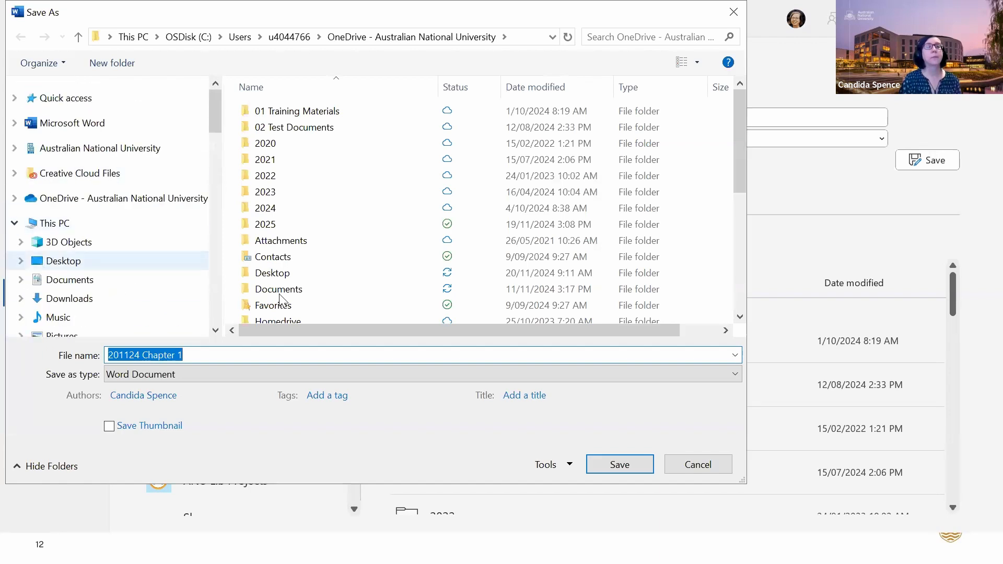
{"action": "left_click", "coordinate": [70, 263]}
{"action": "left_click", "coordinate": [297, 128]}
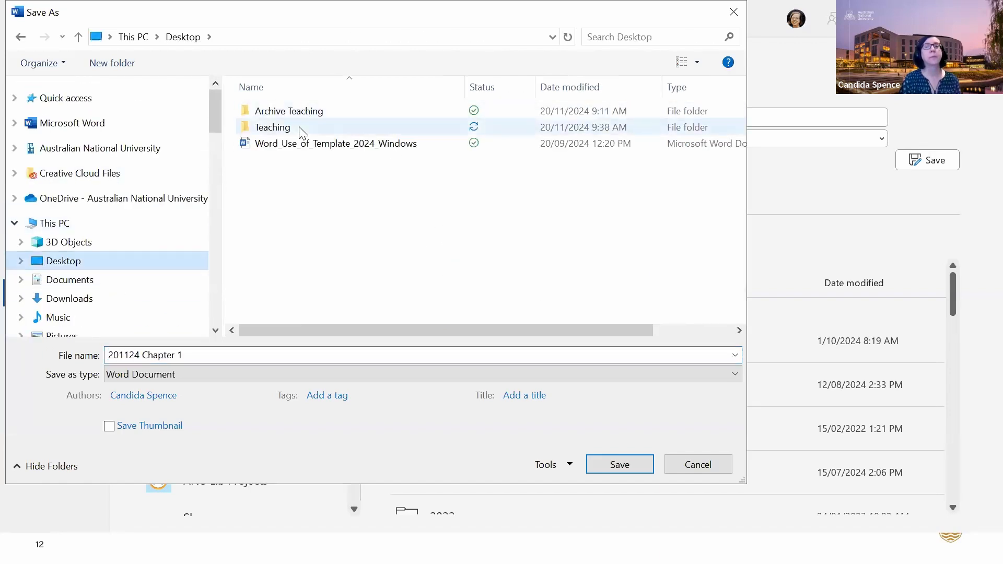
{"action": "left_click", "coordinate": [219, 352]}
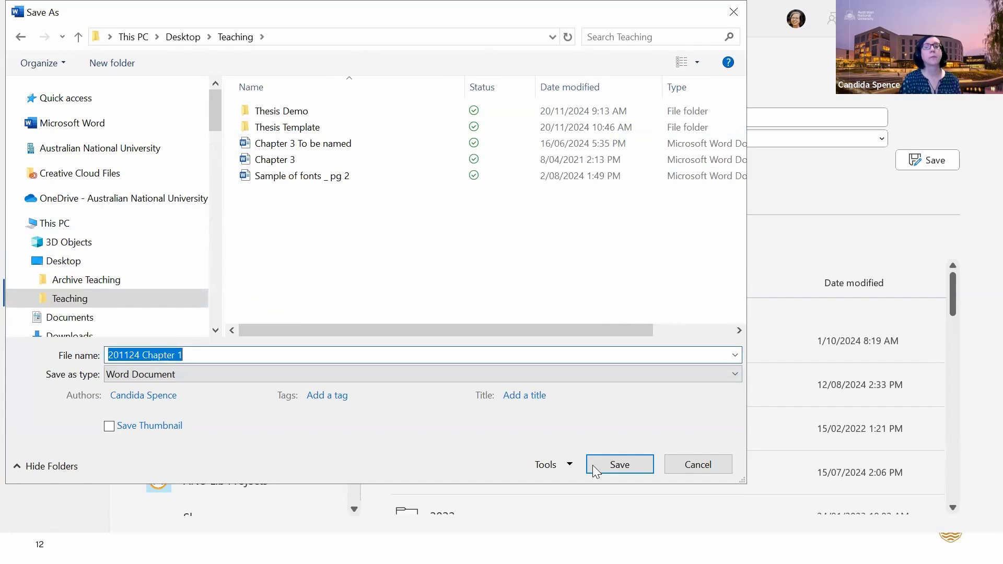
{"action": "left_click", "coordinate": [625, 463]}
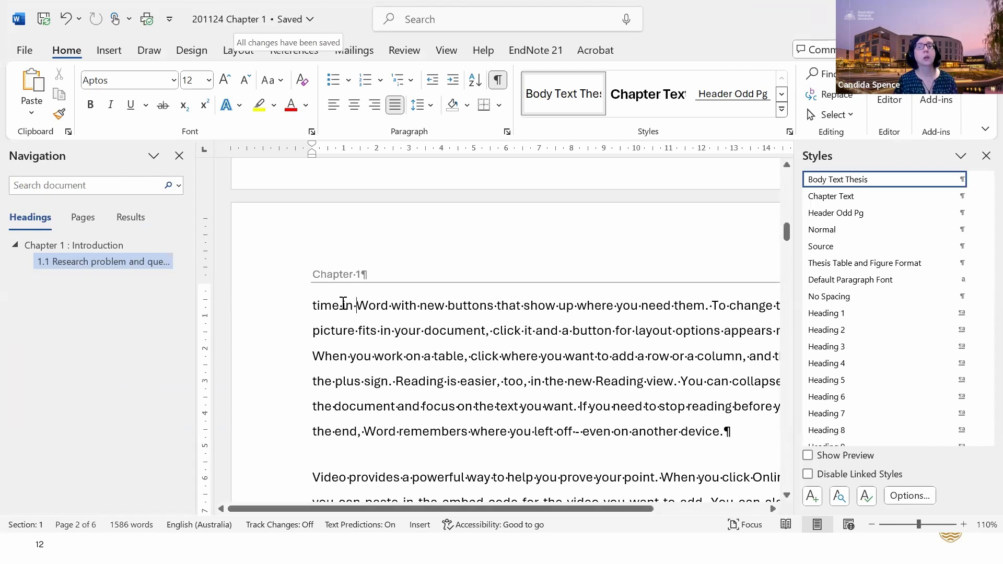
Narrow the Styles pane to make room for the full line width of the page 2 text
{"action": "scroll", "coordinate": [344, 303], "scroll_direction": "down", "scroll_amount": 3}
{"action": "scroll", "coordinate": [343, 303], "scroll_direction": "down", "scroll_amount": 4}
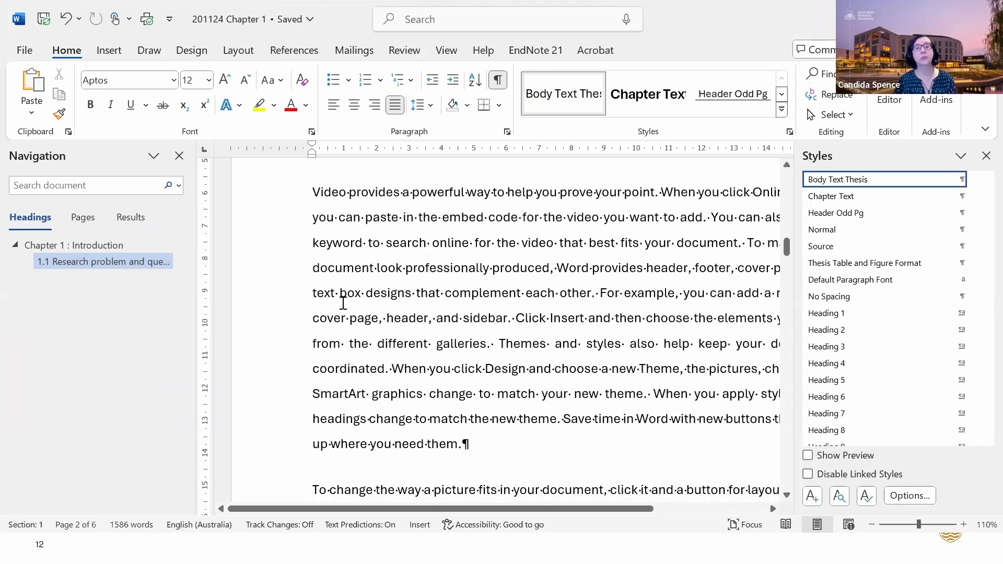
{"action": "scroll", "coordinate": [660, 395], "scroll_direction": "down", "scroll_amount": 1}
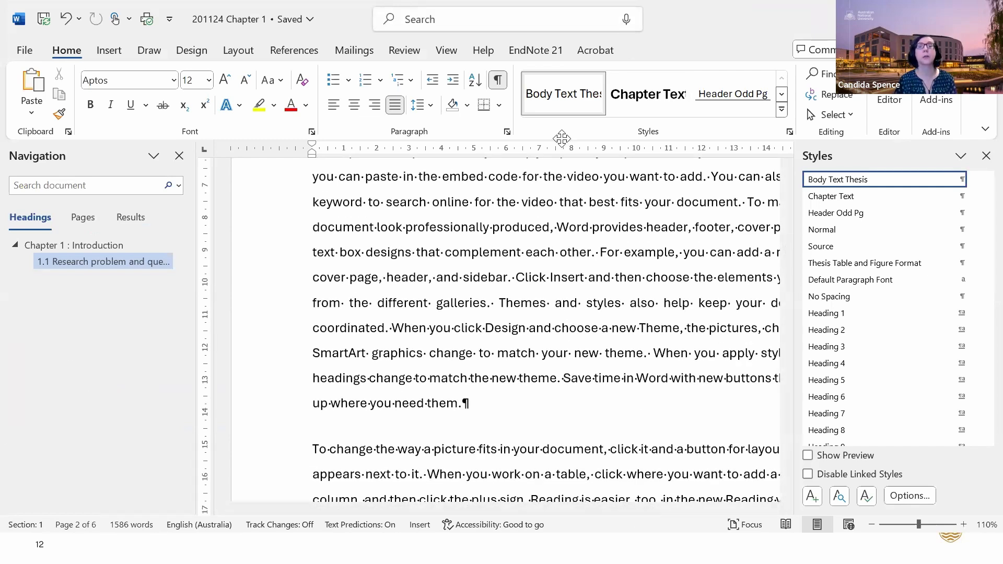
{"action": "scroll", "coordinate": [494, 401], "scroll_direction": "up", "scroll_amount": 4}
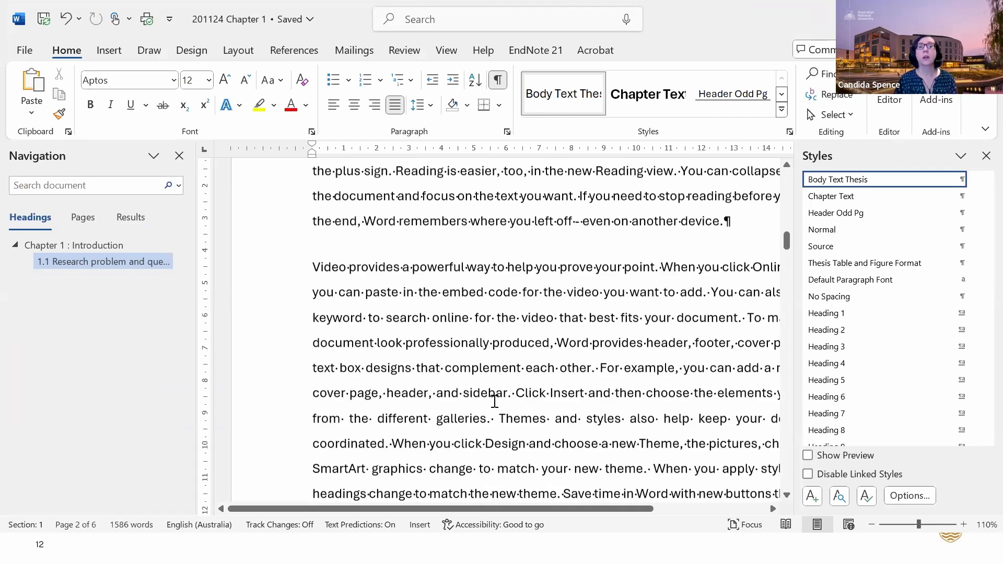
{"action": "scroll", "coordinate": [372, 347], "scroll_direction": "up", "scroll_amount": 4}
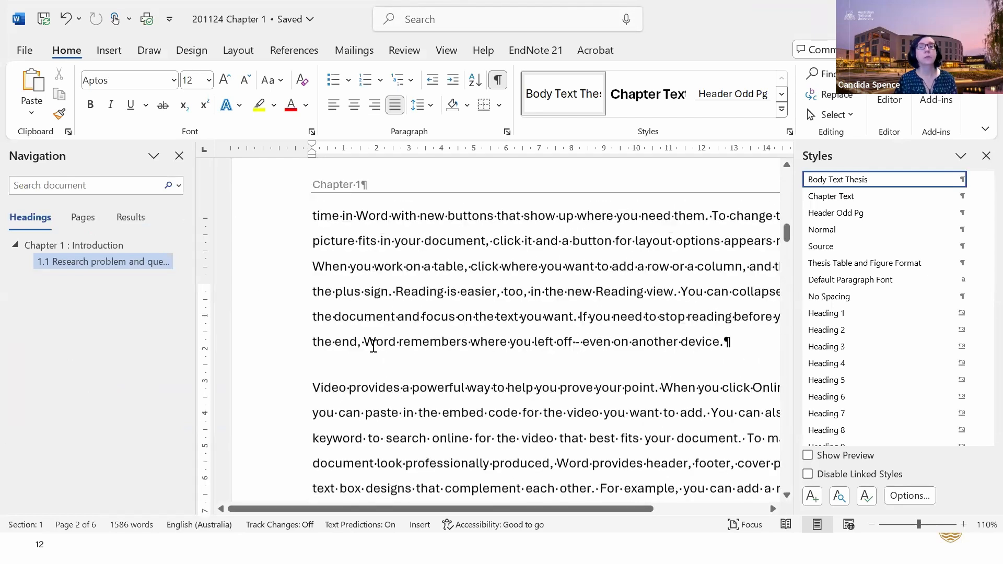
{"action": "scroll", "coordinate": [374, 346], "scroll_direction": "down", "scroll_amount": 4}
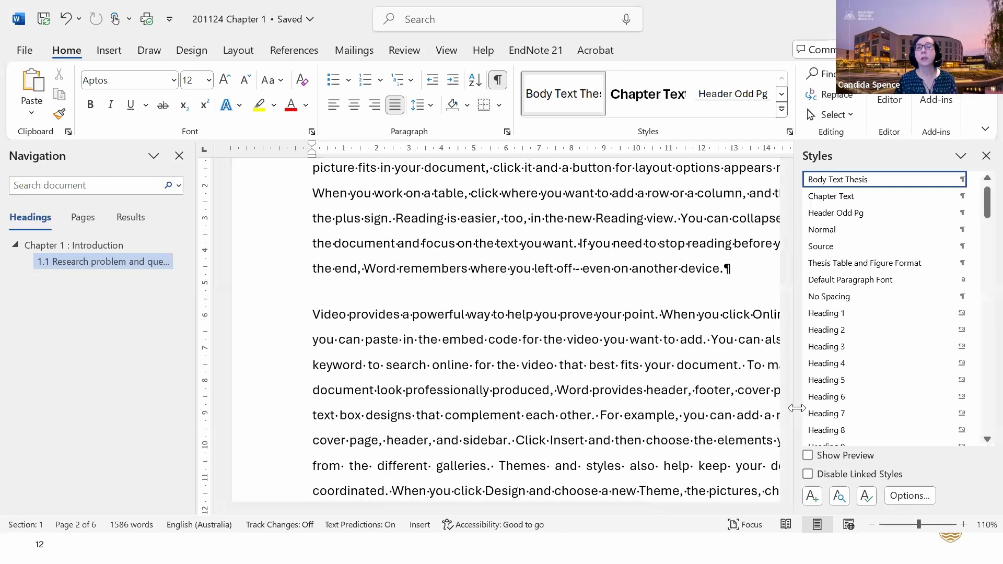
{"action": "left_click_drag", "start_coordinate": [795, 409], "coordinate": [884, 411]}
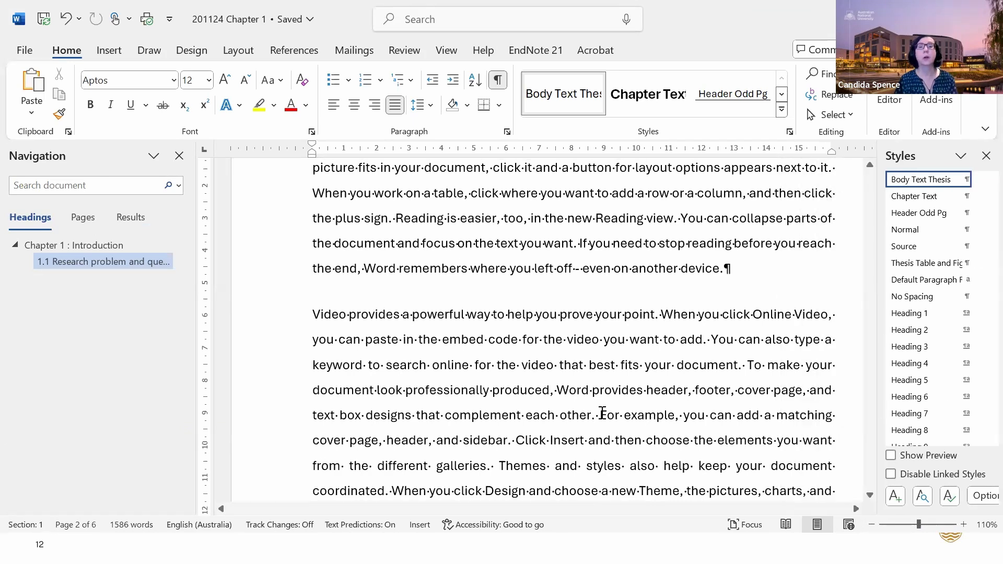
{"action": "scroll", "coordinate": [603, 413], "scroll_direction": "up", "scroll_amount": 3}
{"action": "scroll", "coordinate": [602, 413], "scroll_direction": "up", "scroll_amount": 8}
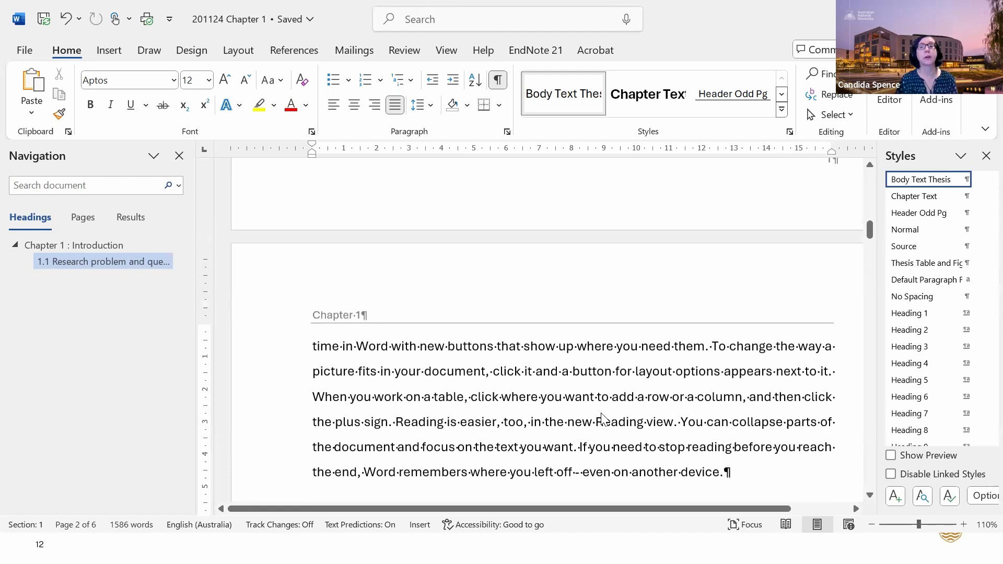
Go to the "Chapter 1: Introduction" heading and check the styles applied to it and to the "Research problem and questions" heading
{"action": "left_click", "coordinate": [70, 243]}
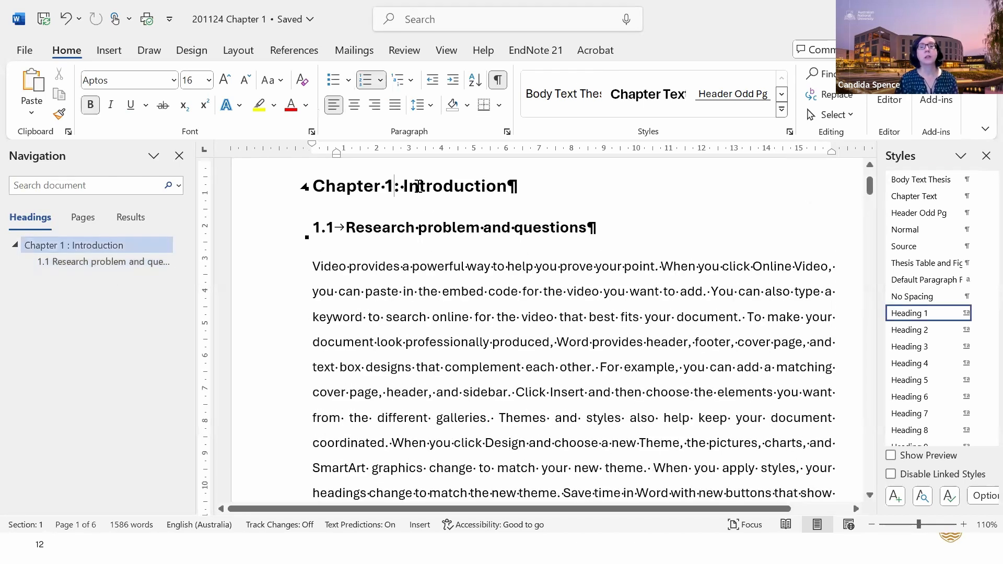
{"action": "left_click", "coordinate": [418, 187]}
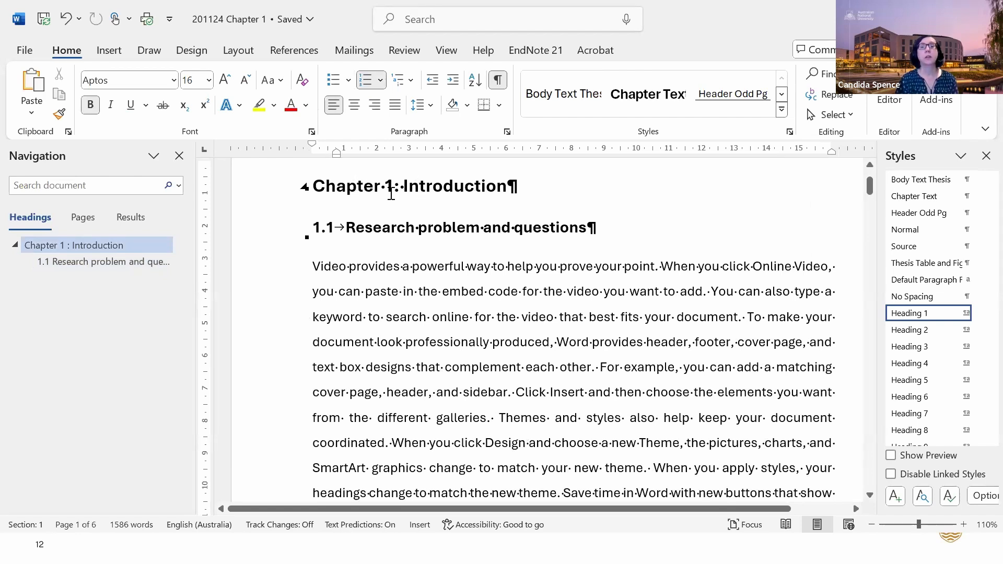
{"action": "left_click", "coordinate": [363, 227]}
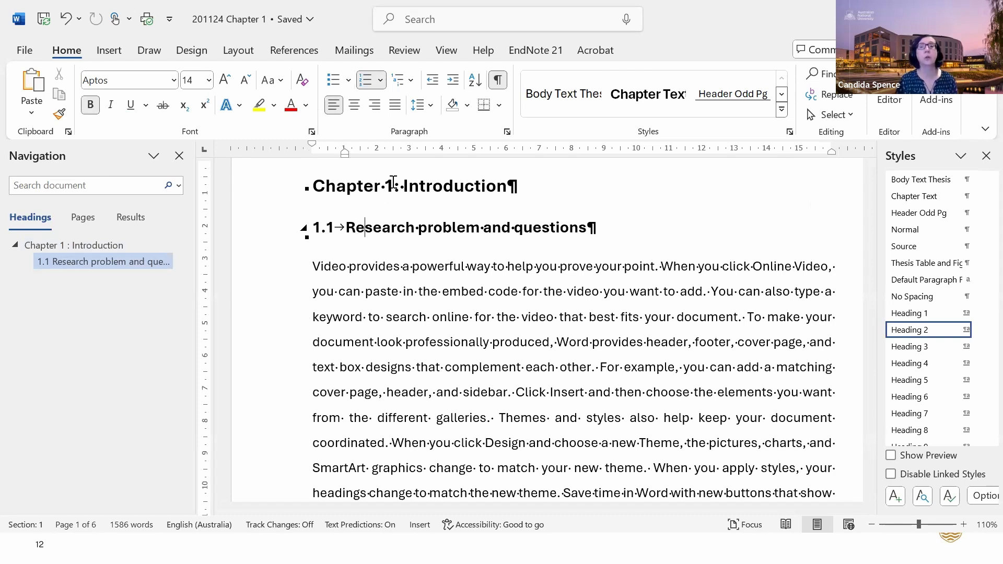
Compare the styles of the chapter title and the "Research problem and questions" heading, and look over the body text below them
{"action": "left_click", "coordinate": [460, 186]}
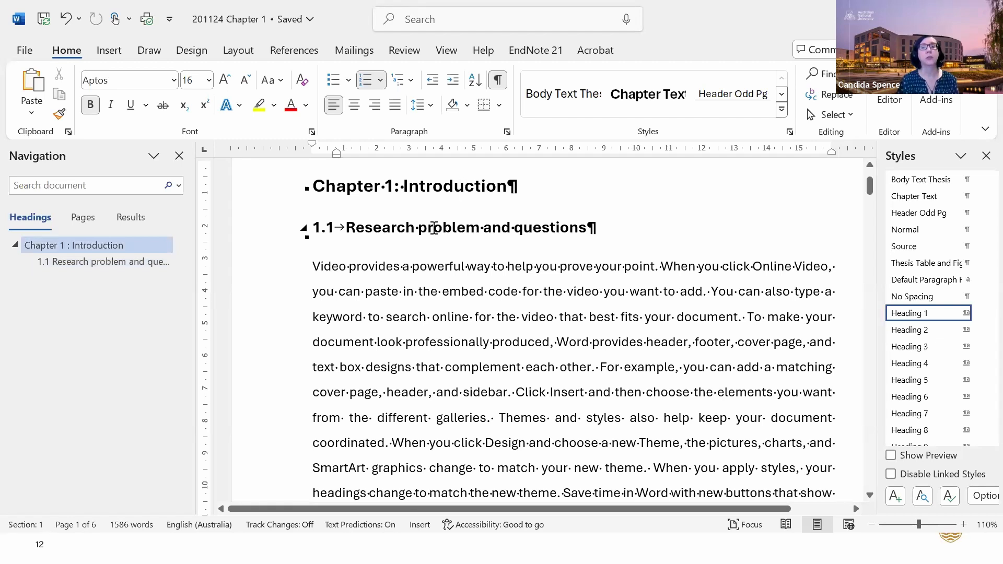
{"action": "left_click", "coordinate": [434, 229]}
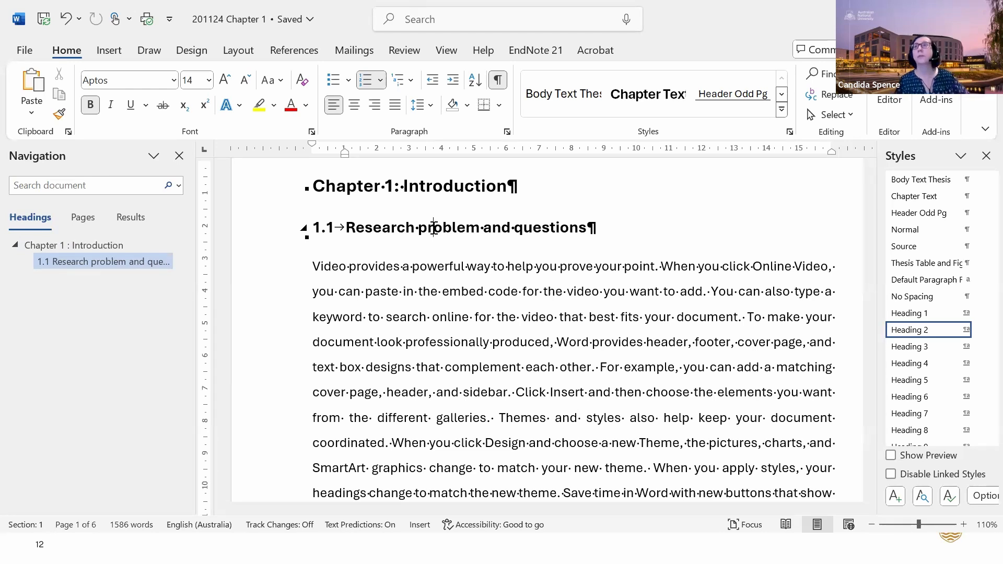
{"action": "scroll", "coordinate": [358, 355], "scroll_direction": "down", "scroll_amount": 1}
{"action": "scroll", "coordinate": [358, 355], "scroll_direction": "down", "scroll_amount": 3}
{"action": "scroll", "coordinate": [358, 356], "scroll_direction": "up", "scroll_amount": 4}
{"action": "scroll", "coordinate": [358, 355], "scroll_direction": "down", "scroll_amount": 6}
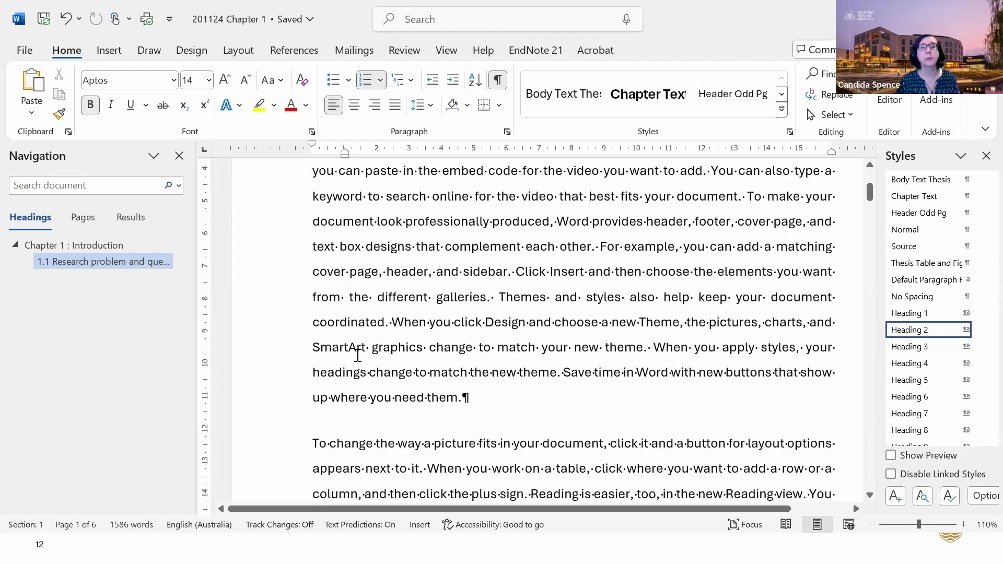
{"action": "scroll", "coordinate": [358, 355], "scroll_direction": "up", "scroll_amount": 5}
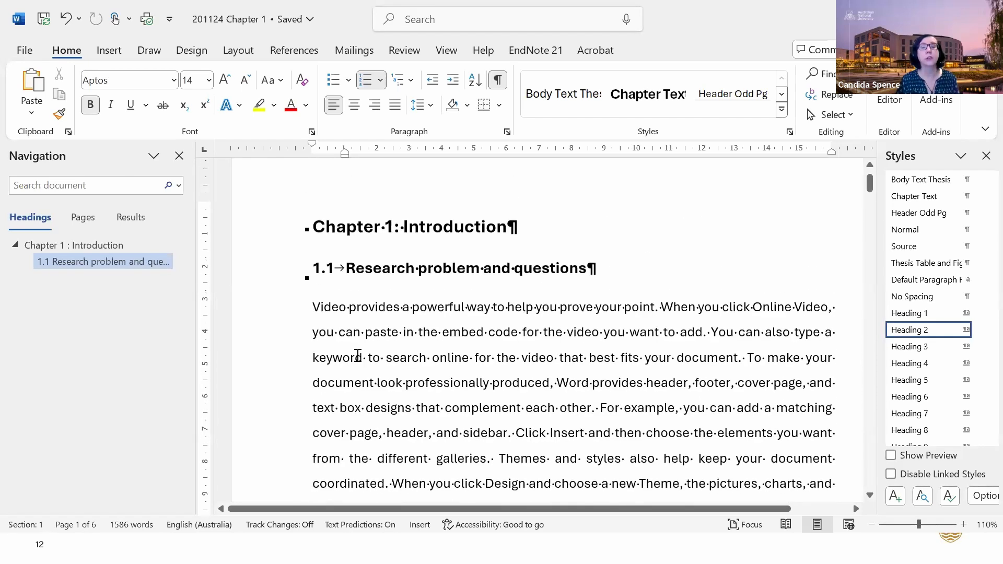
Add a new Heading 2 paragraph on page 1 after the paragraph ending "cover page, header, and sidebar."
{"action": "scroll", "coordinate": [357, 355], "scroll_direction": "down", "scroll_amount": 4}
{"action": "scroll", "coordinate": [357, 355], "scroll_direction": "down", "scroll_amount": 4}
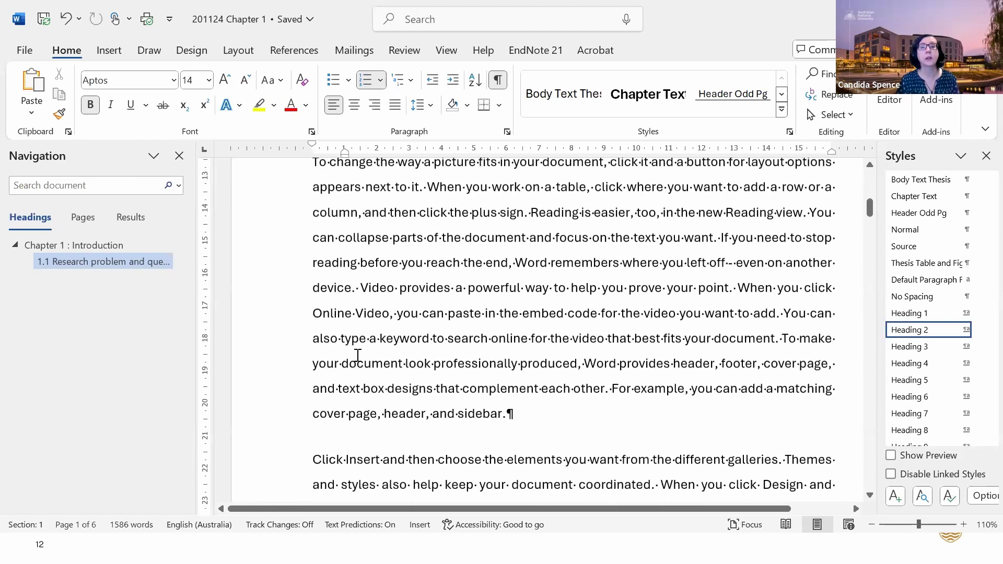
{"action": "left_click_drag", "start_coordinate": [440, 318], "coordinate": [521, 336]}
{"action": "left_click", "coordinate": [527, 331]}
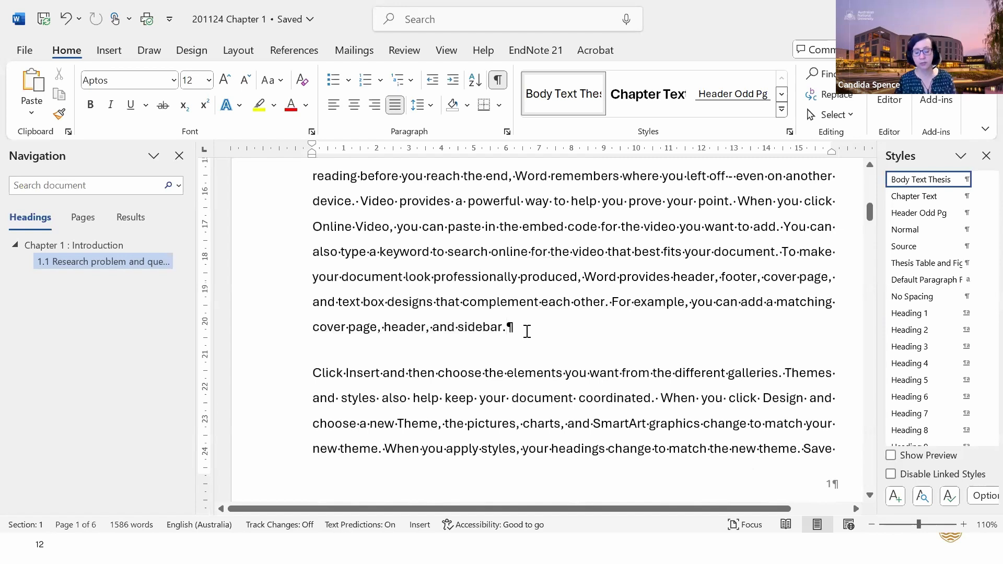
{"action": "key", "text": "Return"}
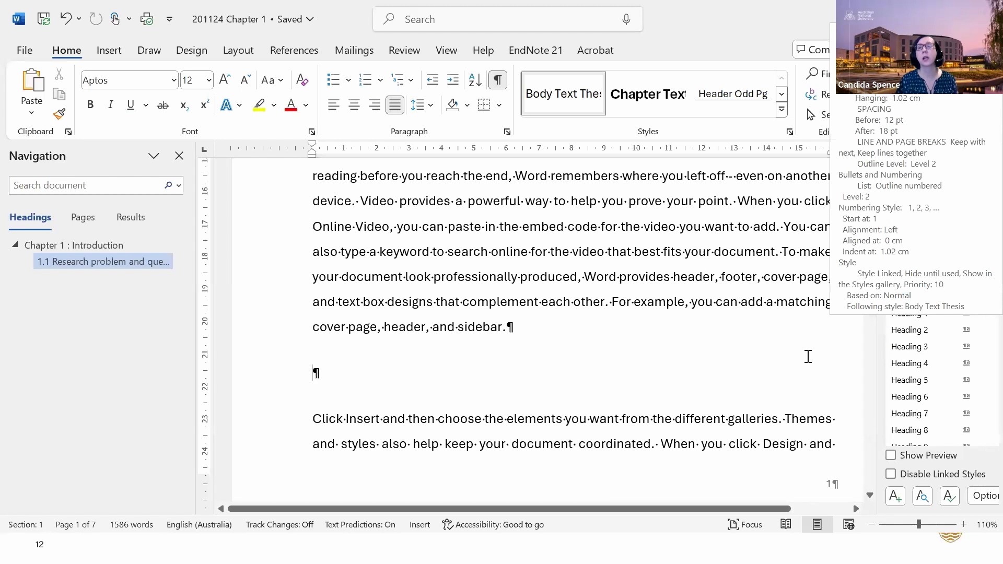
{"action": "left_click", "coordinate": [912, 331]}
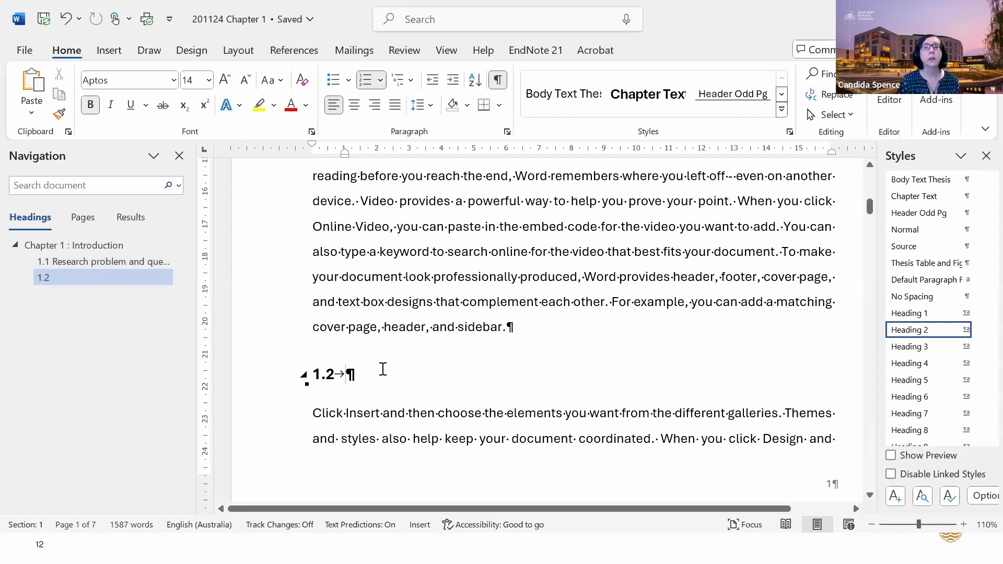
Enter "Thesis overview" as the text of the new section heading on page 1
{"action": "type", "text": "T"}
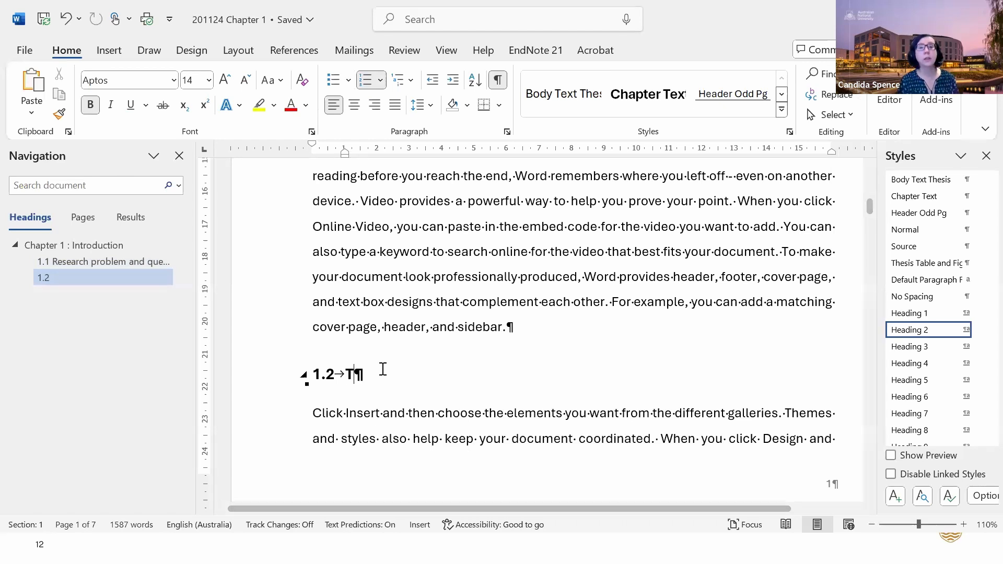
{"action": "type", "text": "hesi"}
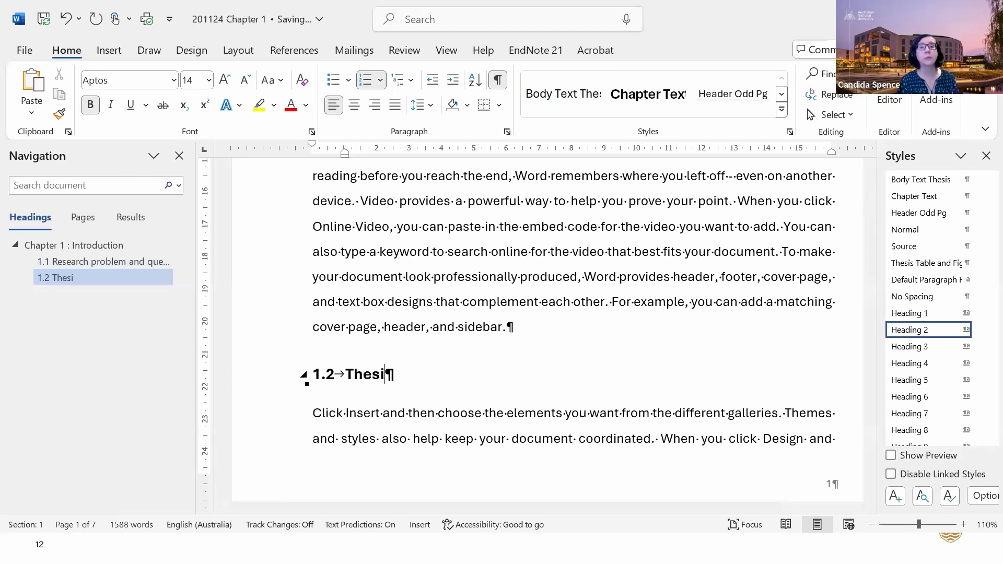
{"action": "type", "text": "s Ovr"}
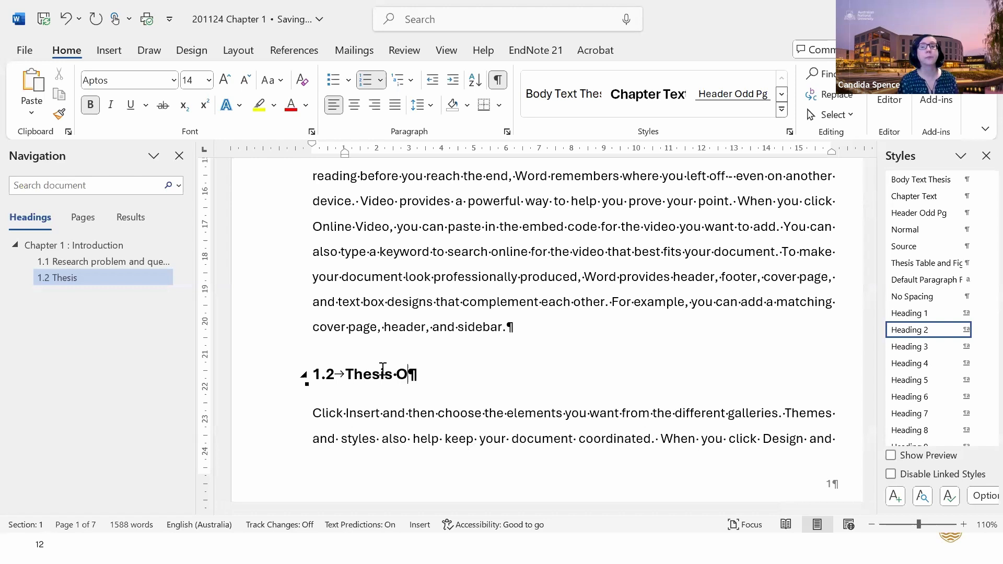
{"action": "key", "text": "BackSpace"}
{"action": "key", "text": "BackSpace"}
{"action": "key", "text": "BackSpace"}
{"action": "type", "text": "over"}
{"action": "key", "text": "Tab"}
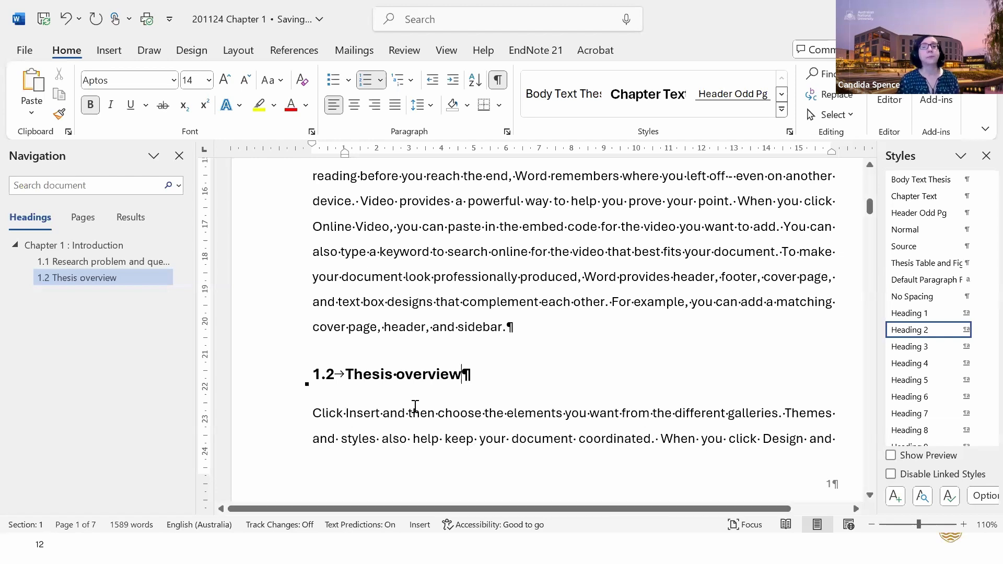
Add a new Heading 2 paragraph on page 2 after the paragraph ending "up where you need them."
{"action": "scroll", "coordinate": [574, 414], "scroll_direction": "down", "scroll_amount": 3}
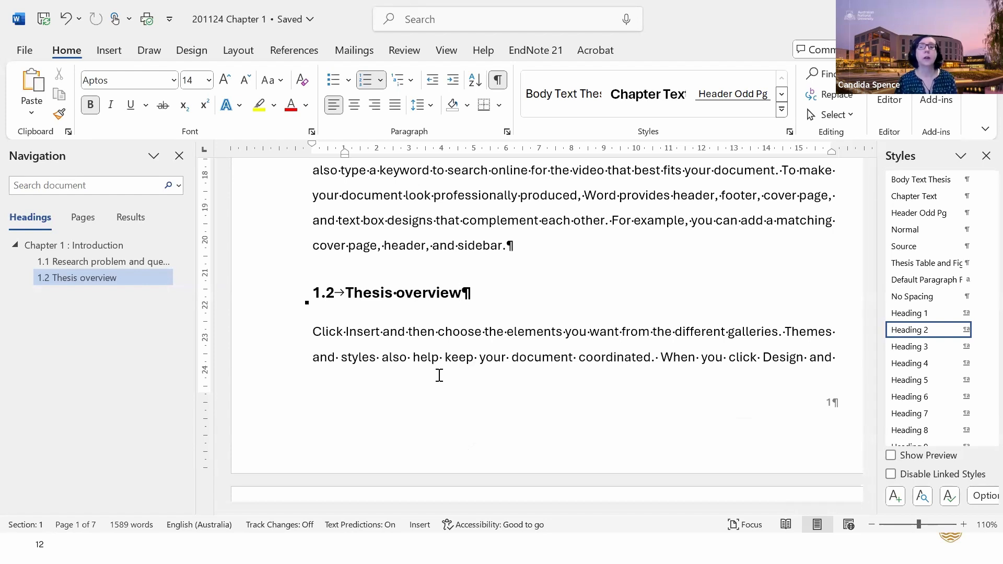
{"action": "scroll", "coordinate": [439, 375], "scroll_direction": "down", "scroll_amount": 5}
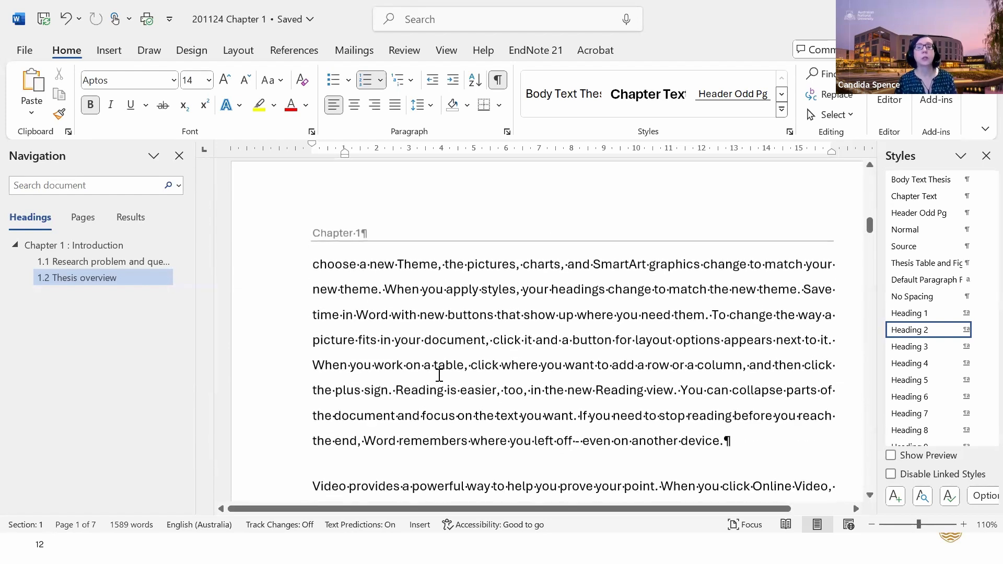
{"action": "scroll", "coordinate": [439, 375], "scroll_direction": "down", "scroll_amount": 5}
{"action": "scroll", "coordinate": [440, 375], "scroll_direction": "down", "scroll_amount": 3}
{"action": "left_click", "coordinate": [487, 372]}
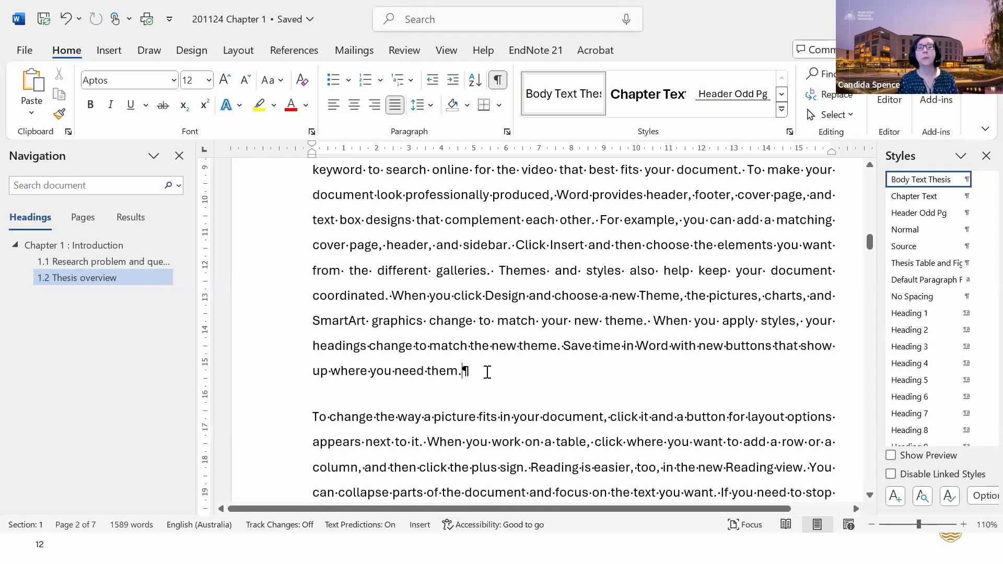
{"action": "key", "text": "Return"}
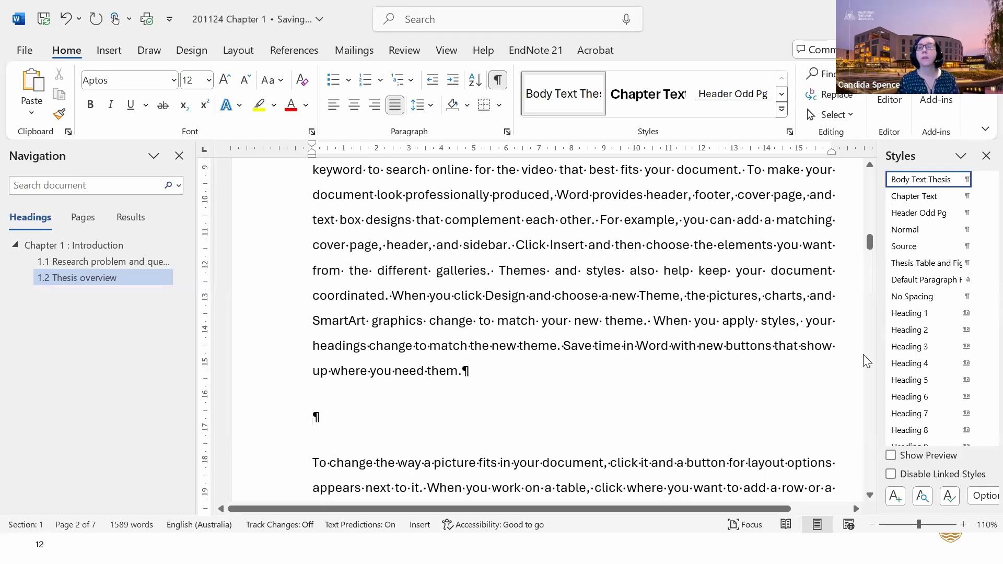
{"action": "left_click", "coordinate": [910, 329]}
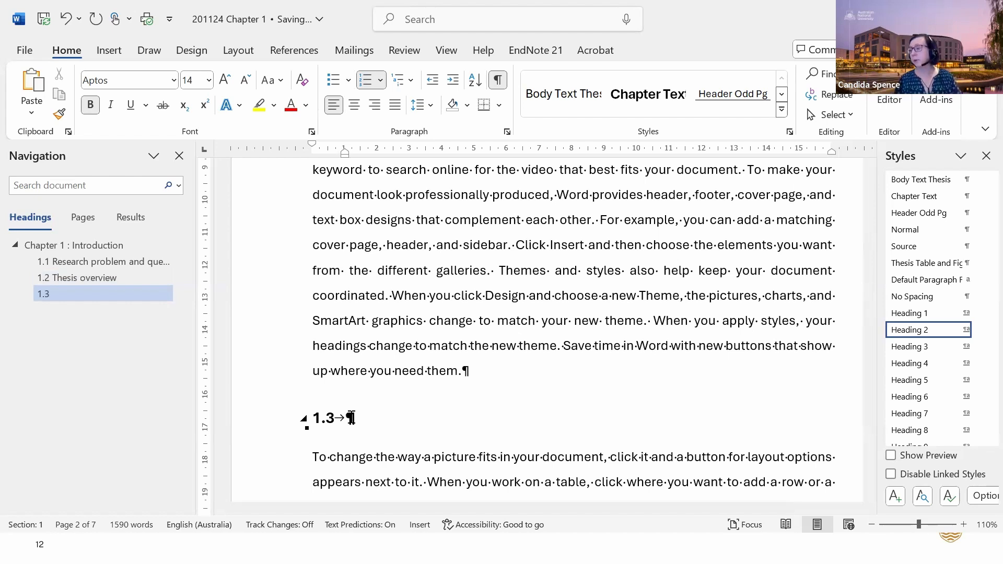
Enter "Background research" as the text of the new section heading on page 2
{"action": "type", "text": "Backg"}
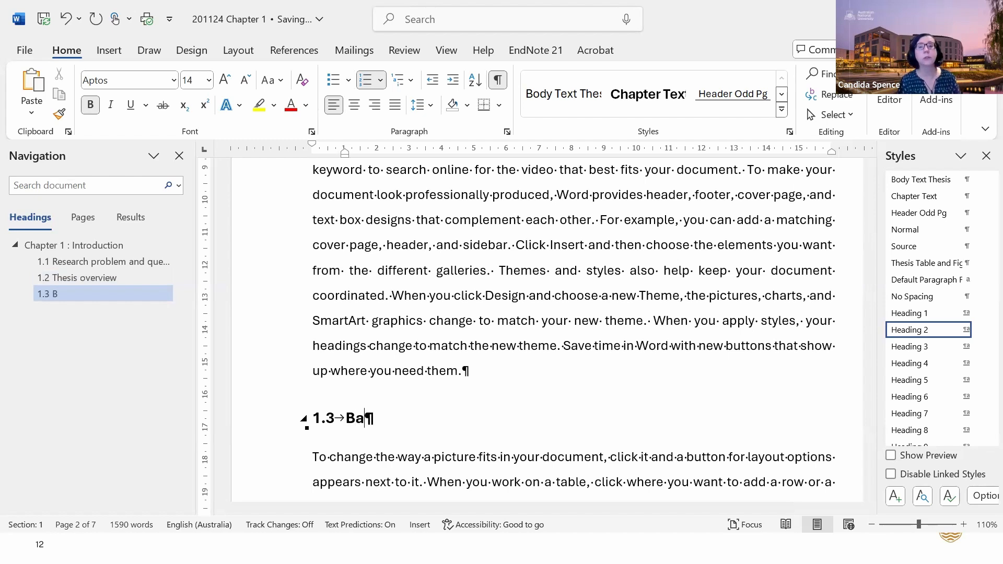
{"action": "type", "text": "round "}
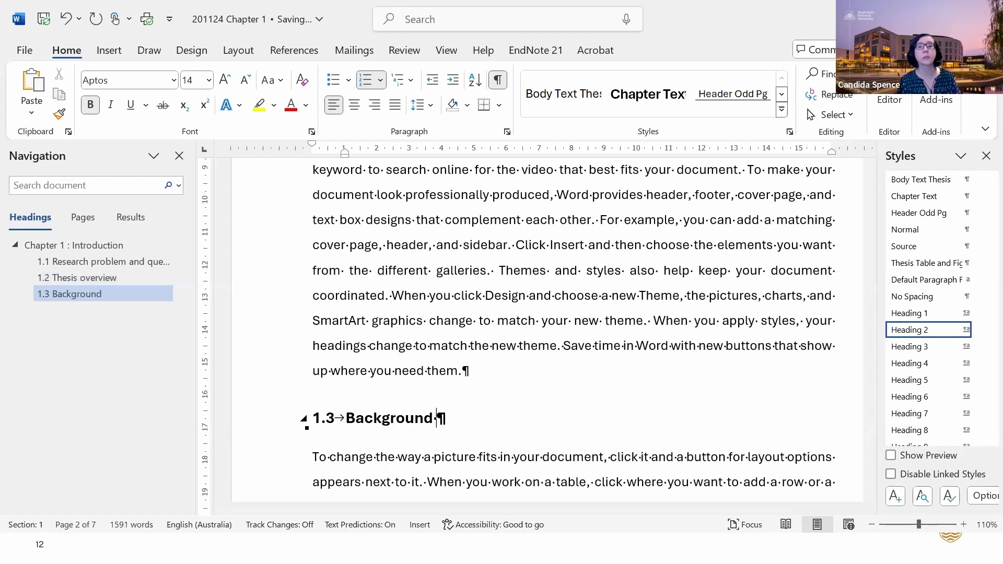
{"action": "type", "text": "research"}
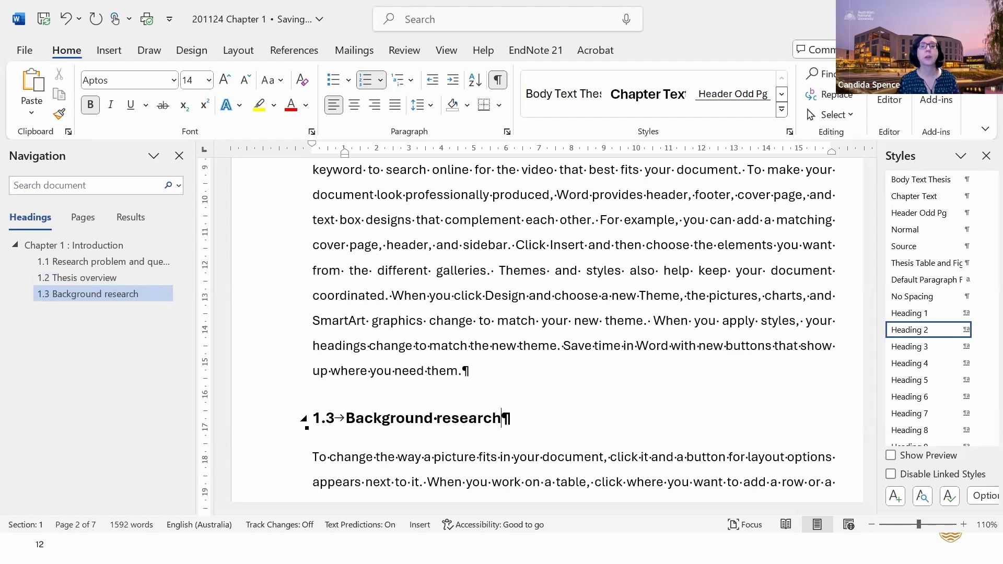
Check the running headers, page numbers and text flow from page 2 onward, including the page break on page 5
{"action": "scroll", "coordinate": [434, 382], "scroll_direction": "down", "scroll_amount": 3}
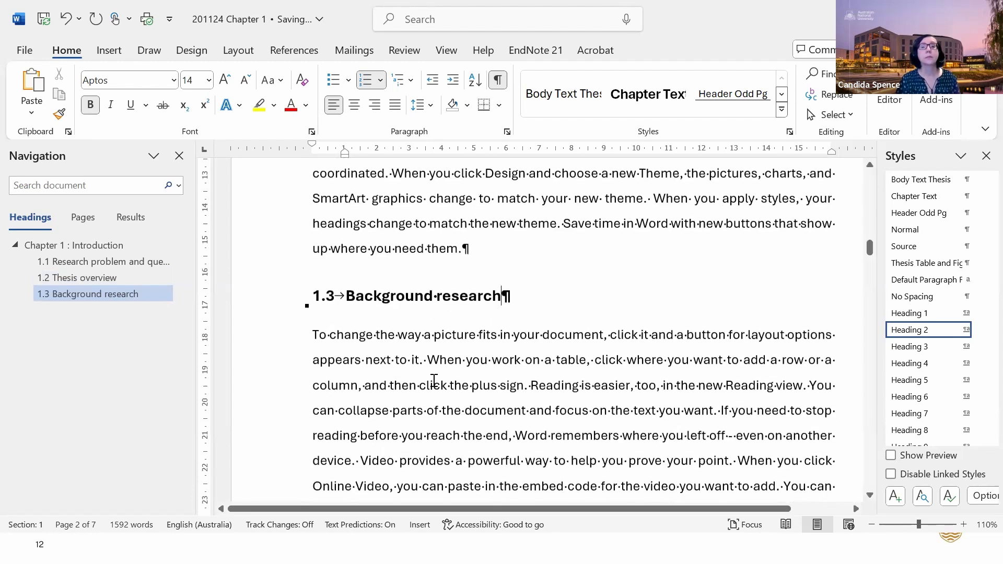
{"action": "scroll", "coordinate": [433, 381], "scroll_direction": "down", "scroll_amount": 3}
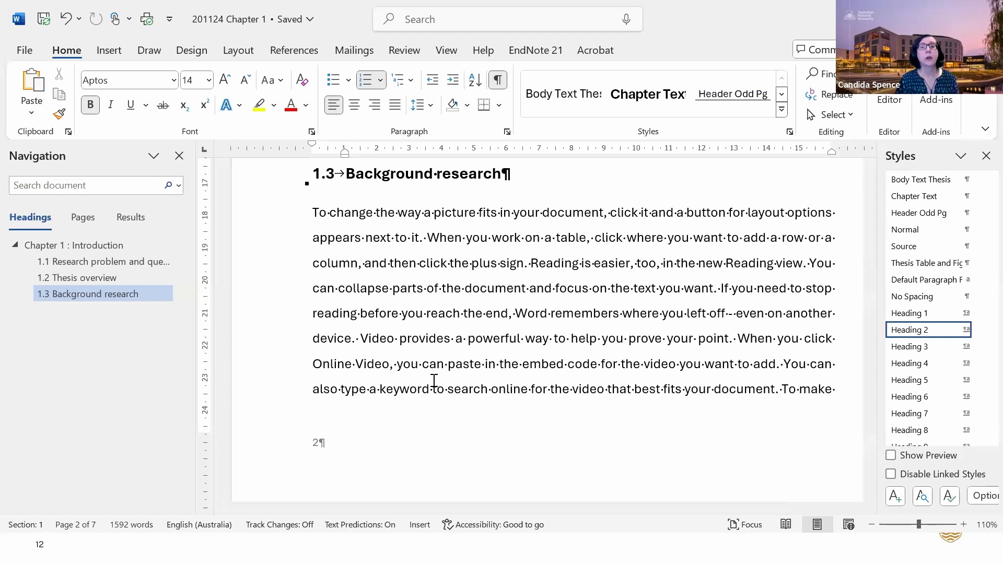
{"action": "scroll", "coordinate": [352, 437], "scroll_direction": "down", "scroll_amount": 2}
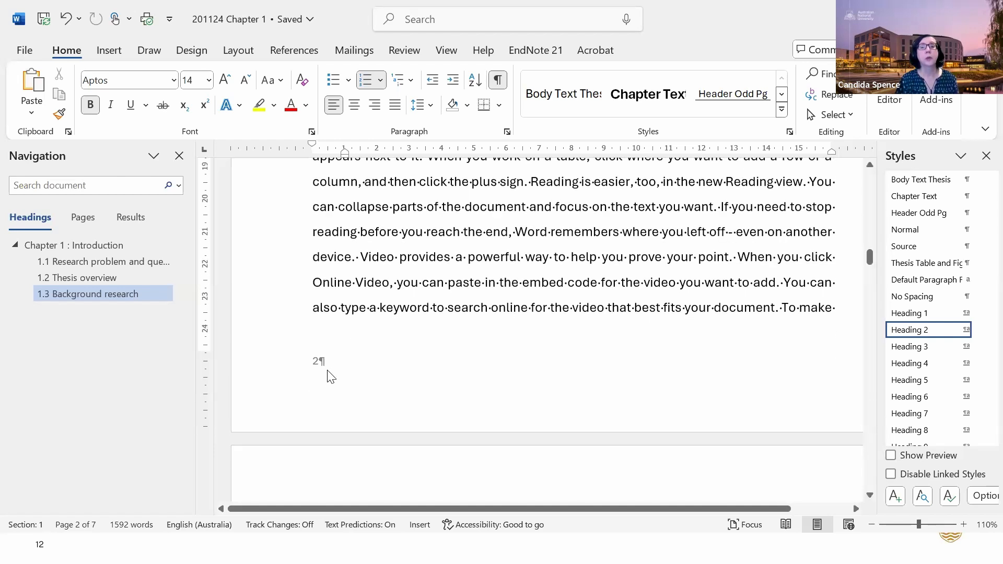
{"action": "scroll", "coordinate": [384, 377], "scroll_direction": "down", "scroll_amount": 3}
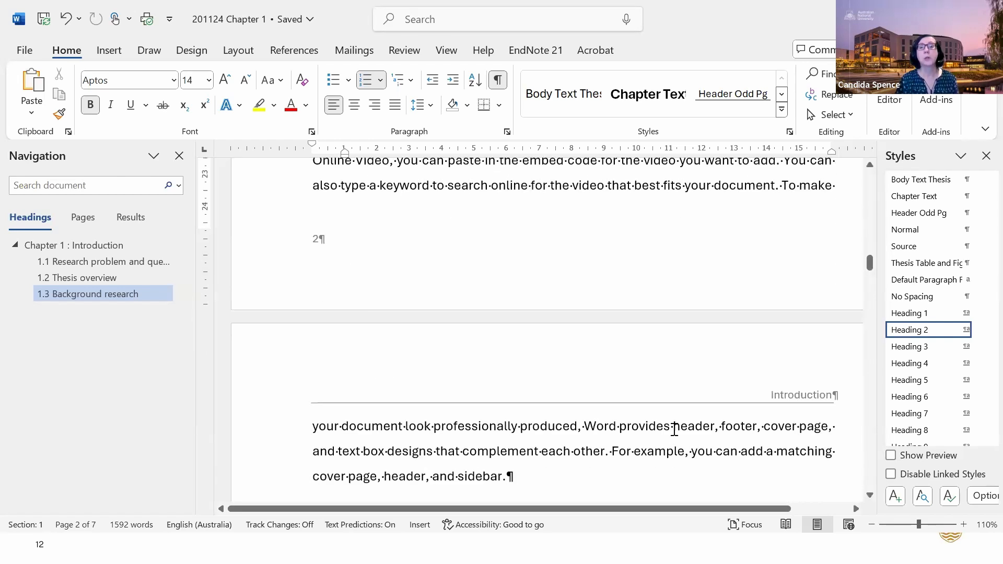
{"action": "scroll", "coordinate": [807, 400], "scroll_direction": "down", "scroll_amount": 2}
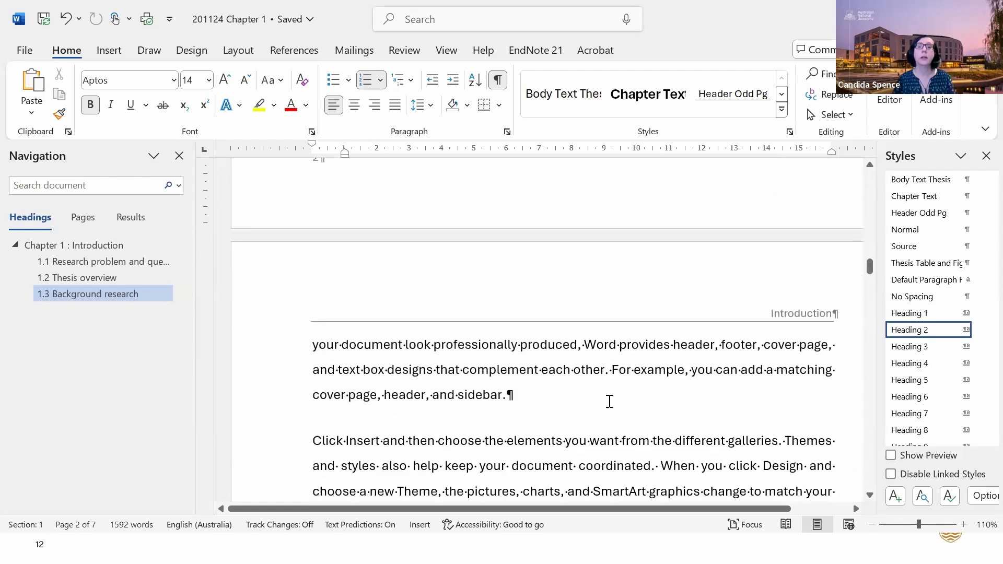
{"action": "scroll", "coordinate": [739, 308], "scroll_direction": "down", "scroll_amount": 5}
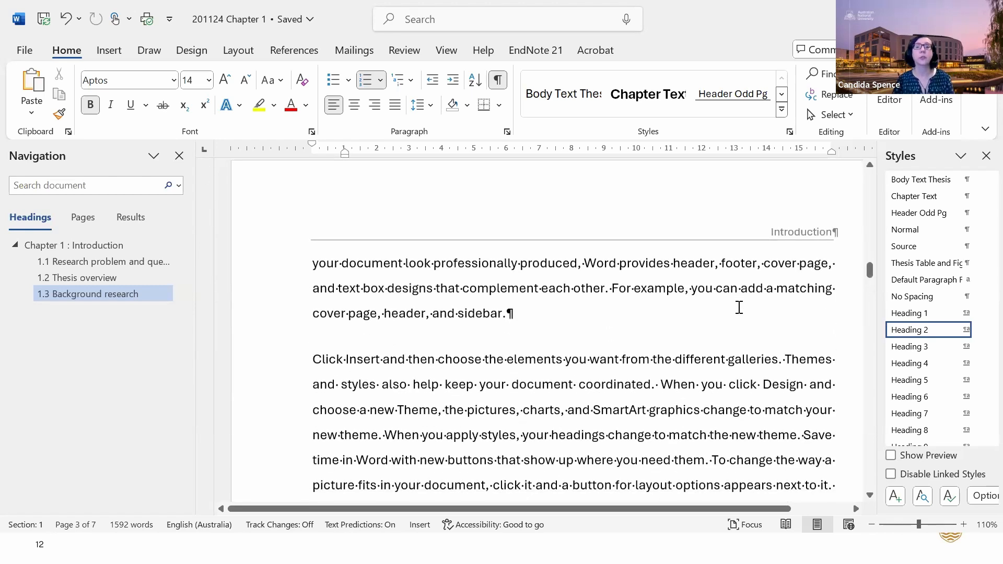
{"action": "scroll", "coordinate": [738, 309], "scroll_direction": "down", "scroll_amount": 14}
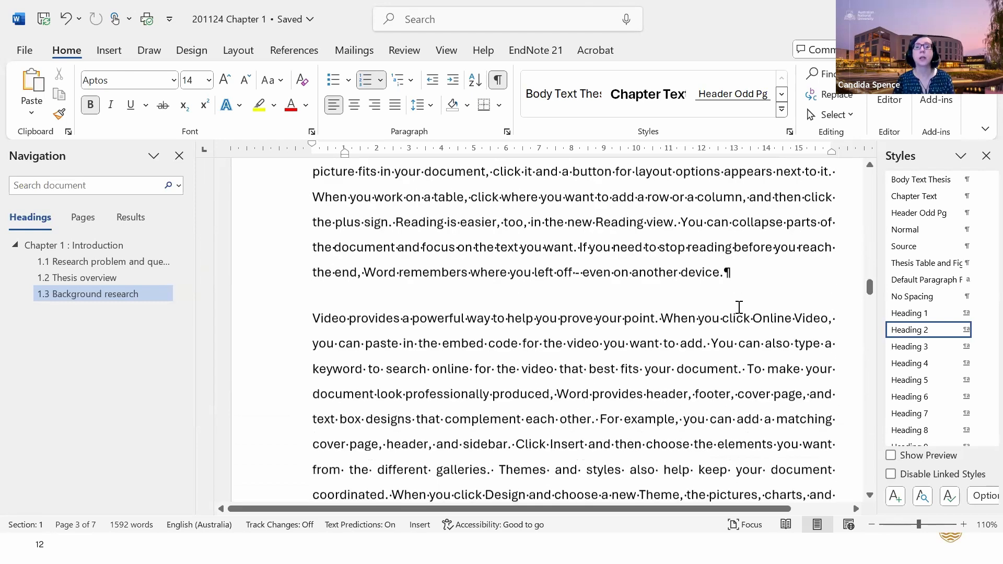
{"action": "scroll", "coordinate": [738, 308], "scroll_direction": "down", "scroll_amount": 3}
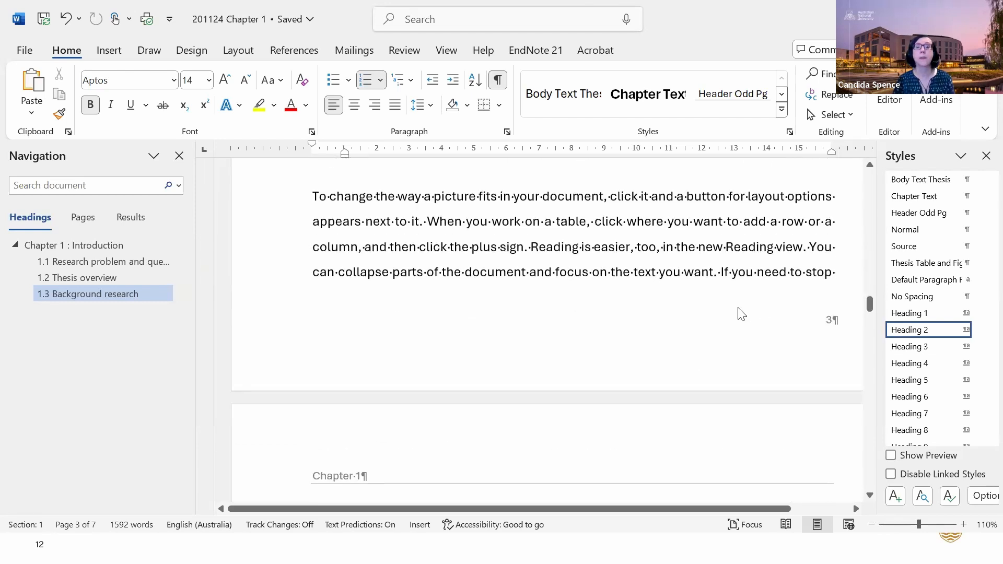
{"action": "scroll", "coordinate": [742, 314], "scroll_direction": "down", "scroll_amount": 8}
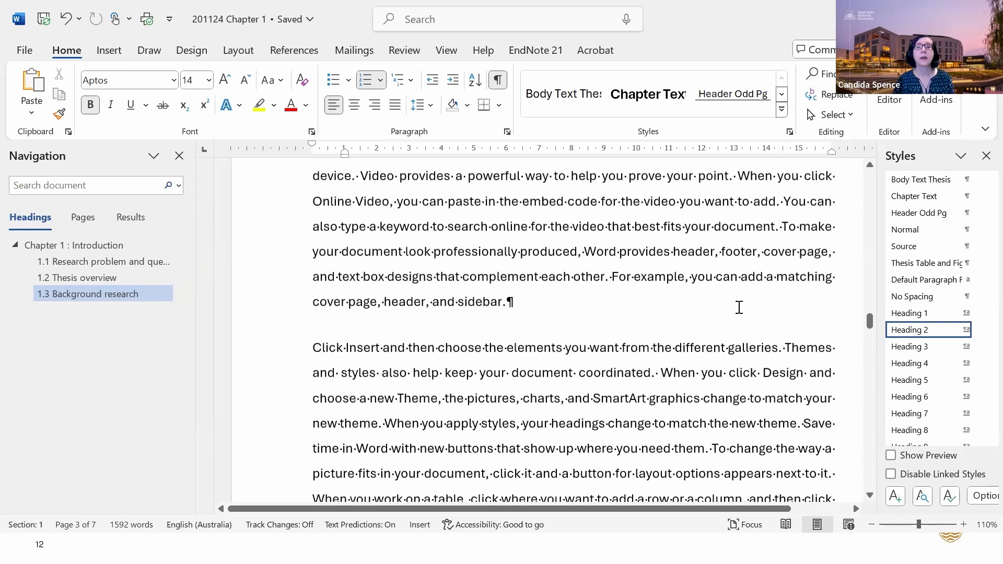
{"action": "scroll", "coordinate": [739, 308], "scroll_direction": "down", "scroll_amount": 10}
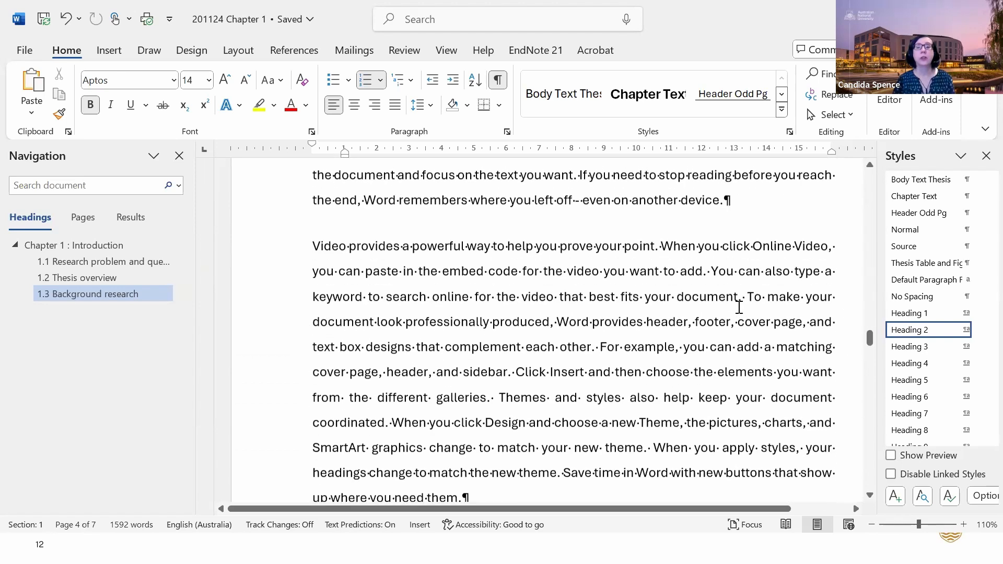
{"action": "scroll", "coordinate": [642, 329], "scroll_direction": "down", "scroll_amount": 5}
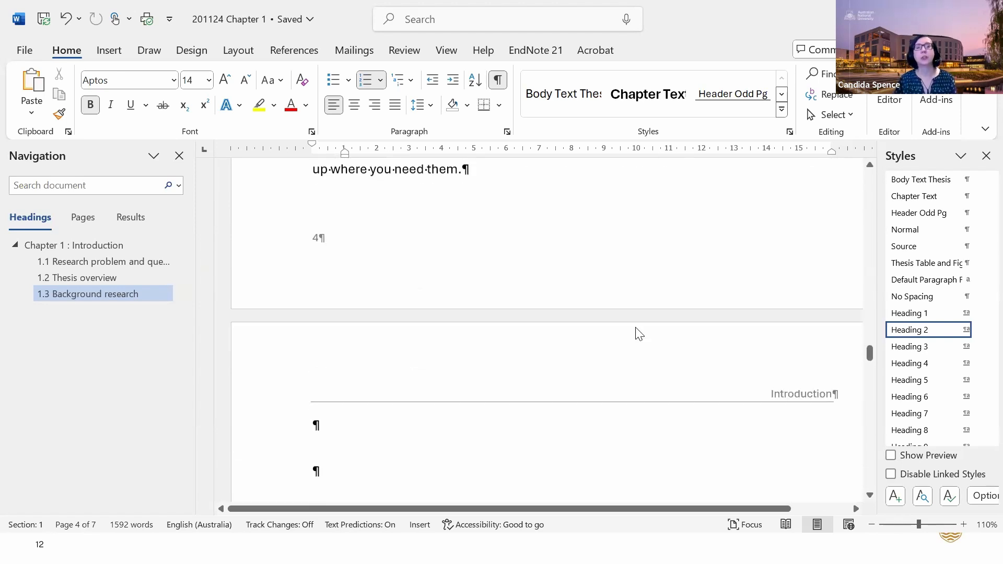
{"action": "scroll", "coordinate": [637, 328], "scroll_direction": "down", "scroll_amount": 4}
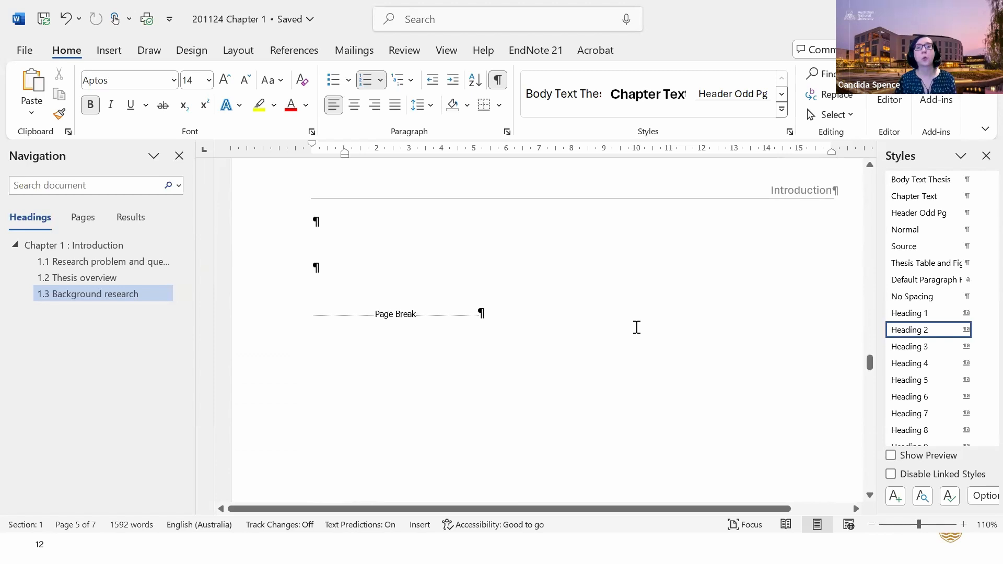
{"action": "scroll", "coordinate": [637, 328], "scroll_direction": "down", "scroll_amount": 10}
{"action": "scroll", "coordinate": [637, 328], "scroll_direction": "down", "scroll_amount": 10}
{"action": "scroll", "coordinate": [637, 327], "scroll_direction": "up", "scroll_amount": 20}
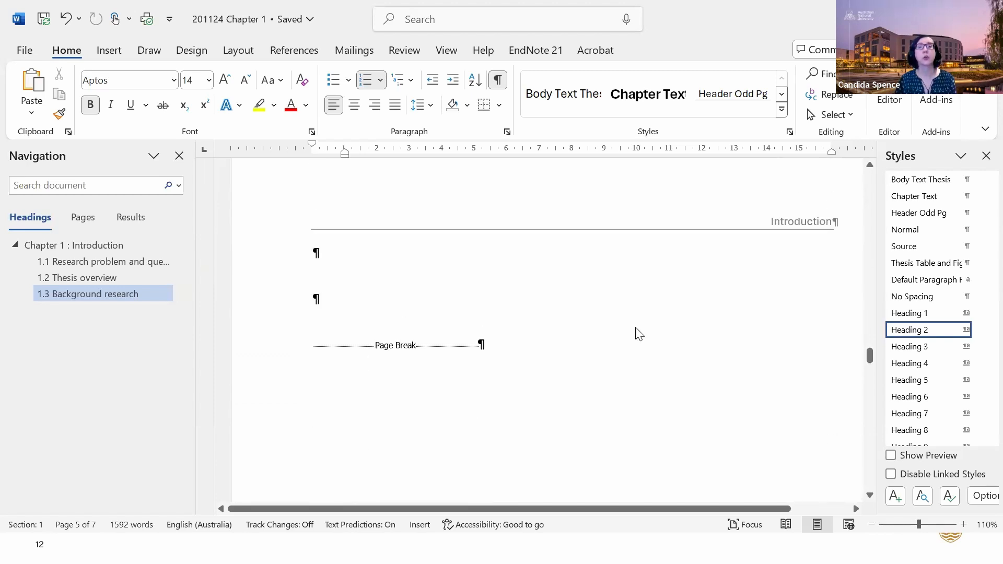
Hide the formatting marks and show them again around the empty paragraphs and page break on page 5
{"action": "left_click", "coordinate": [498, 81]}
{"action": "left_click", "coordinate": [498, 80]}
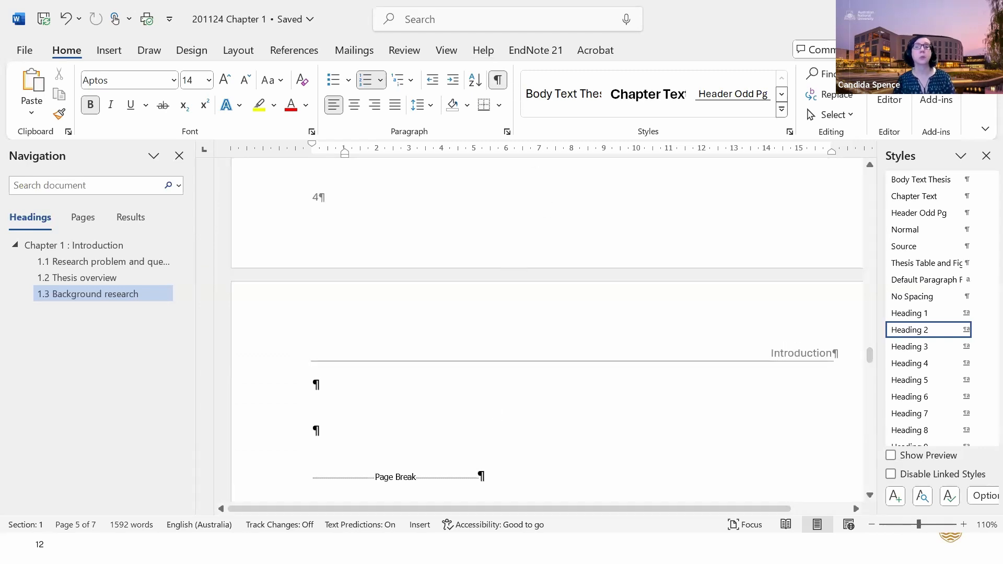
{"action": "scroll", "coordinate": [544, 430], "scroll_direction": "up", "scroll_amount": 3}
{"action": "scroll", "coordinate": [545, 431], "scroll_direction": "down", "scroll_amount": 3}
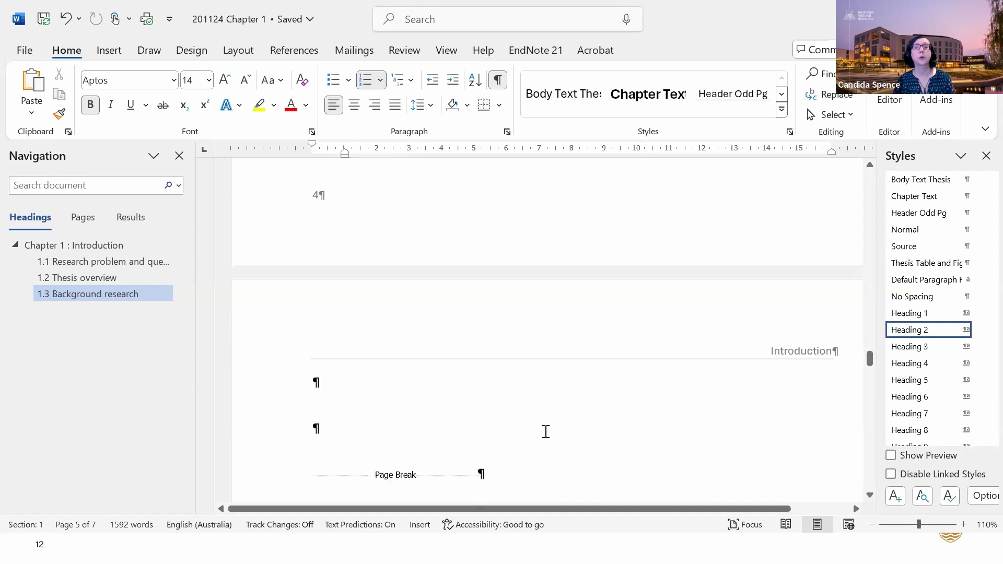
Delete the page breaks and empty paragraphs at the end of the chapter so that it ends after "up where you need them."
{"action": "scroll", "coordinate": [546, 432], "scroll_direction": "down", "scroll_amount": 3}
{"action": "left_click", "coordinate": [522, 396]}
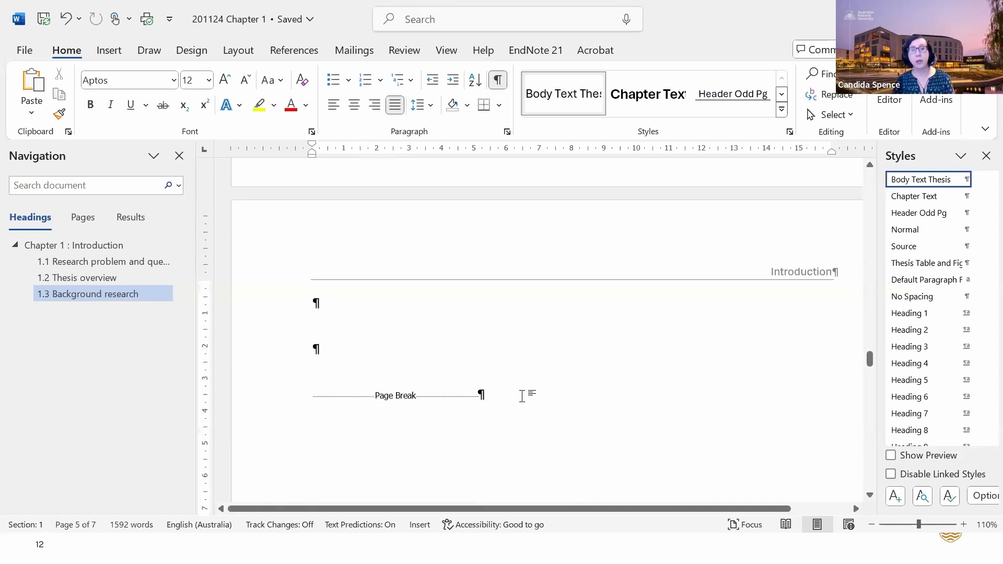
{"action": "key", "text": "BackSpace"}
{"action": "left_click", "coordinate": [519, 456]}
{"action": "key", "text": "BackSpace"}
{"action": "key", "text": "BackSpace"}
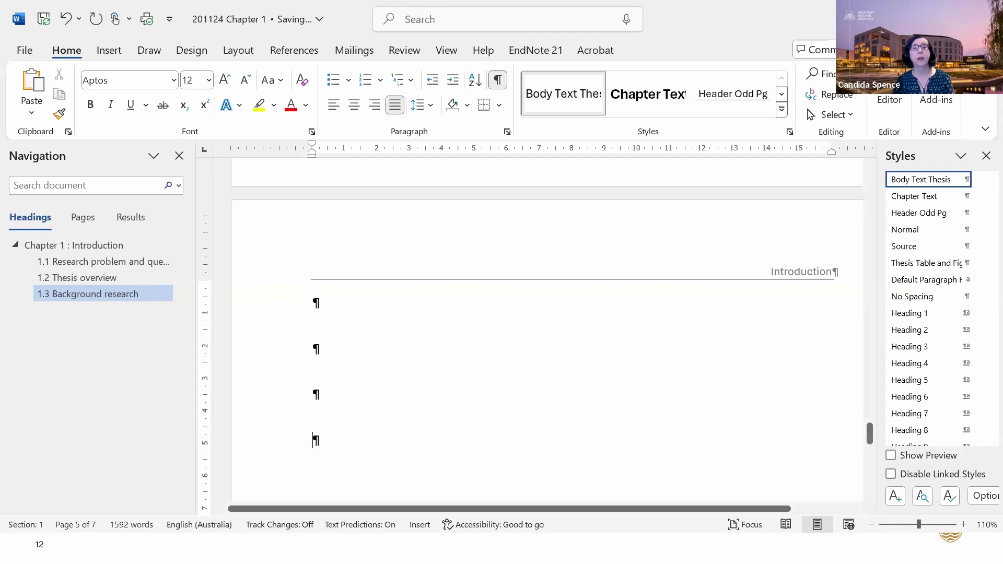
{"action": "key", "text": "BackSpace"}
{"action": "key", "text": "BackSpace"}
{"action": "key", "text": "BackSpace"}
{"action": "key", "text": "BackSpace"}
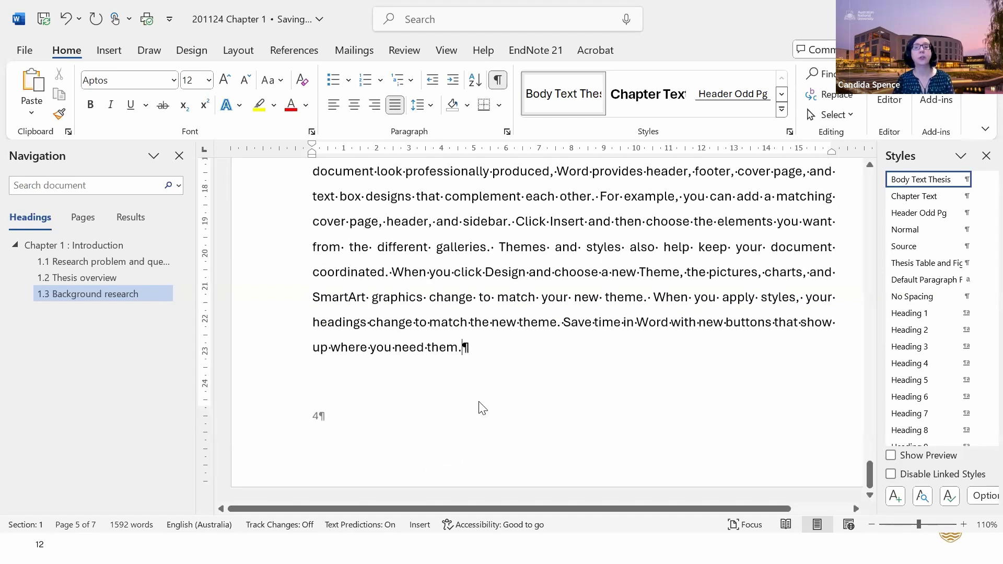
{"action": "double_click", "coordinate": [441, 348]}
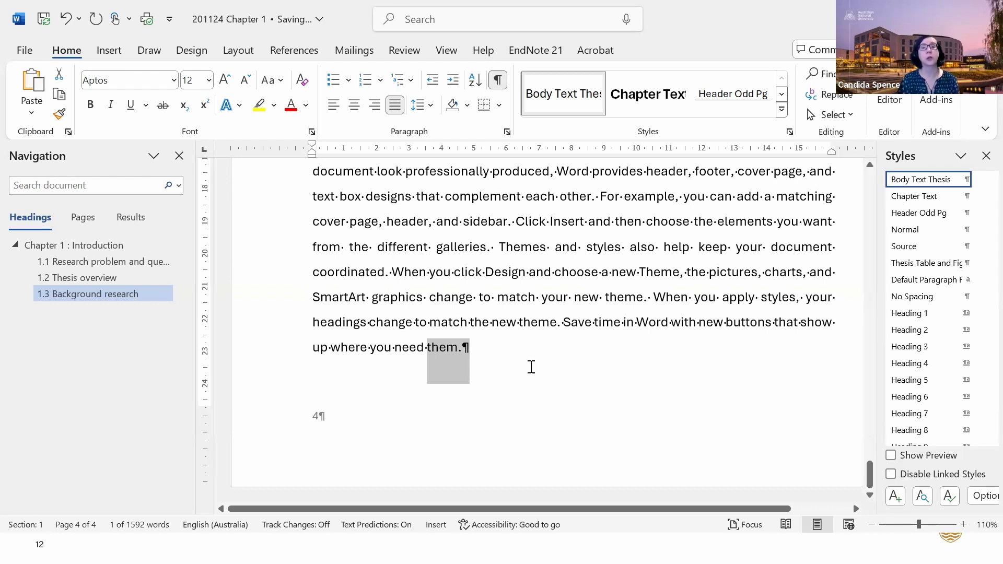
{"action": "left_click", "coordinate": [531, 367]}
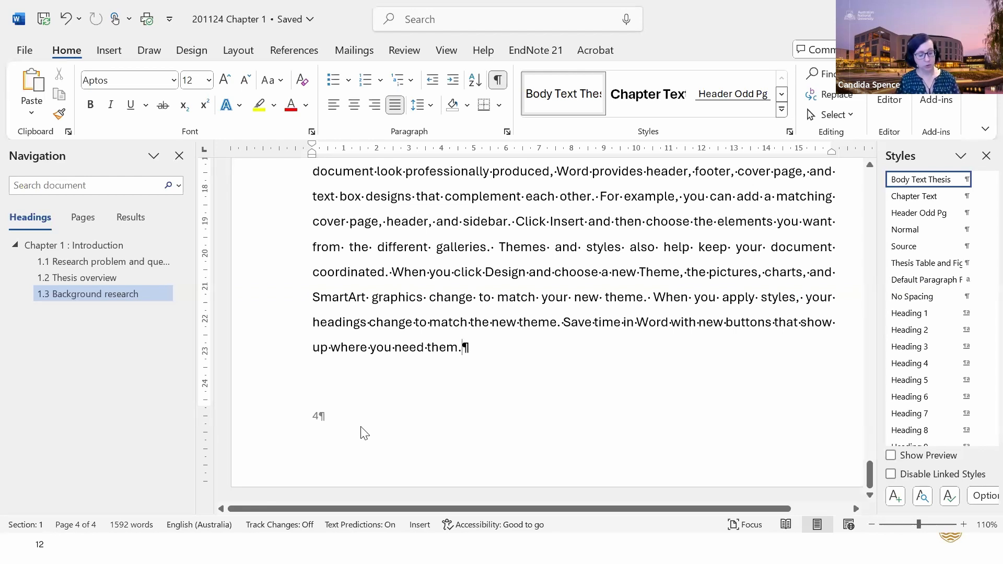
Switch to File Explorer and create a new document from Thesis-Chapter-Numbering-Template in the Thesis Template folder
{"action": "key", "text": "alt+Tab"}
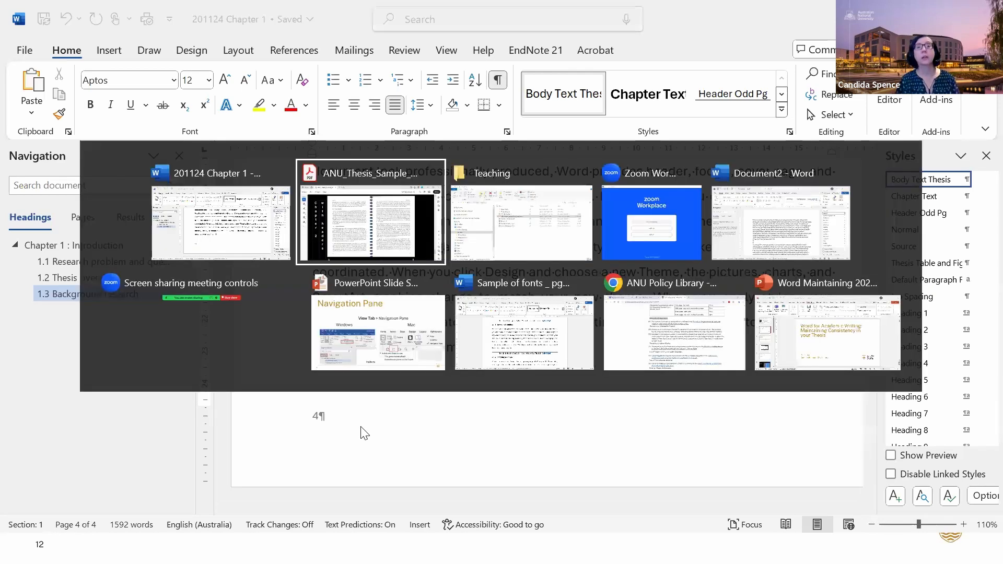
{"action": "key", "text": "alt+Tab"}
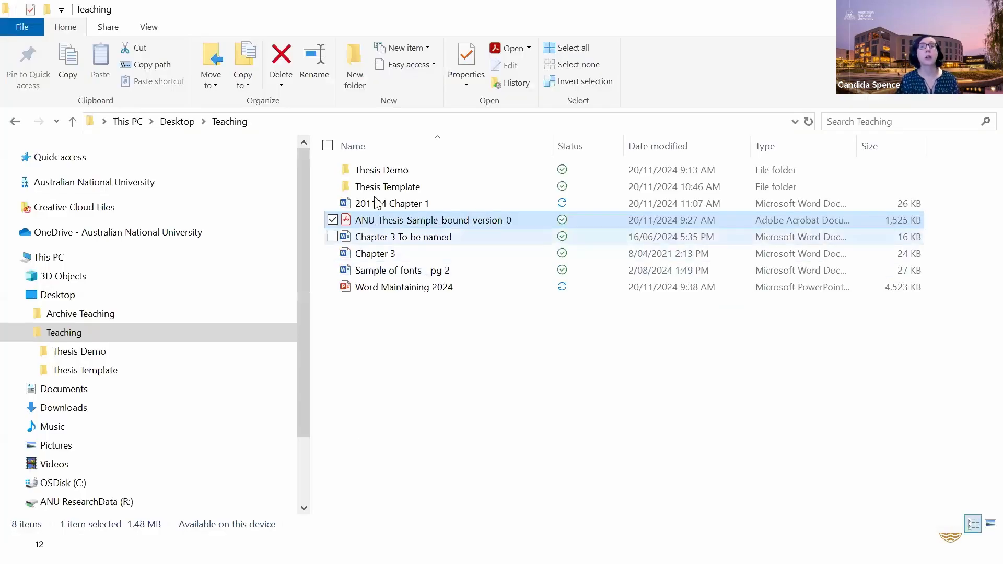
{"action": "double_click", "coordinate": [377, 189]}
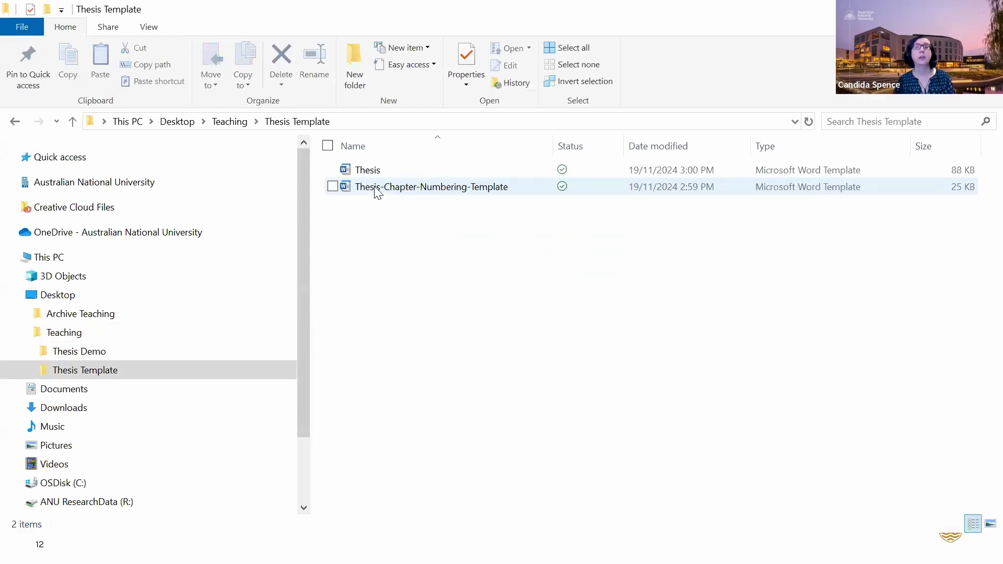
{"action": "left_click", "coordinate": [377, 189]}
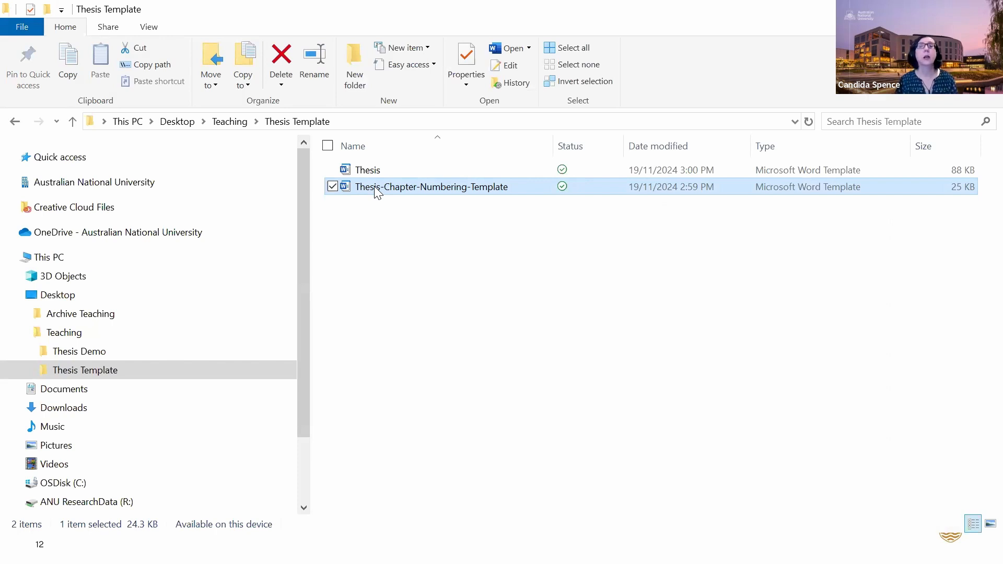
{"action": "double_click", "coordinate": [377, 187]}
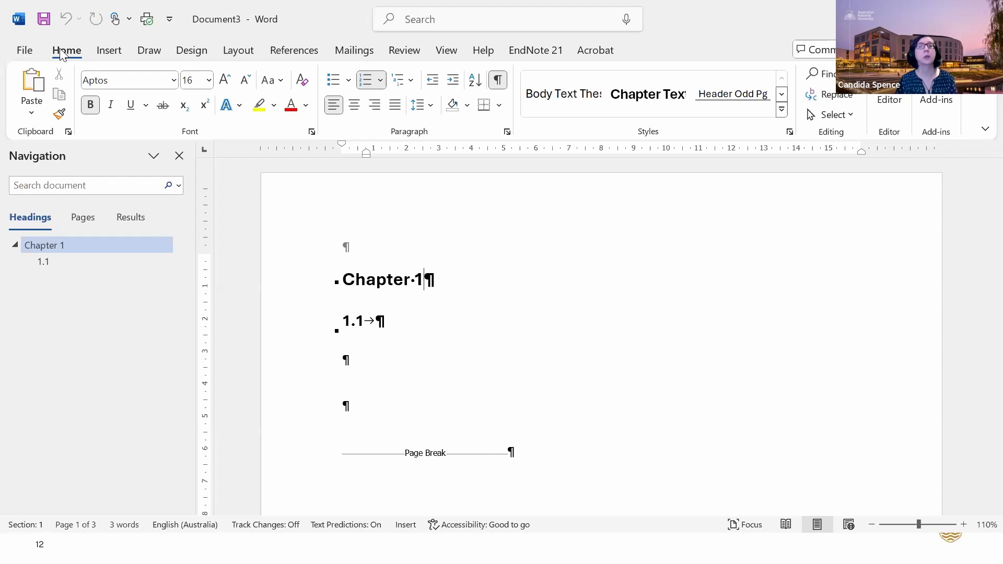
{"action": "left_click", "coordinate": [413, 83]}
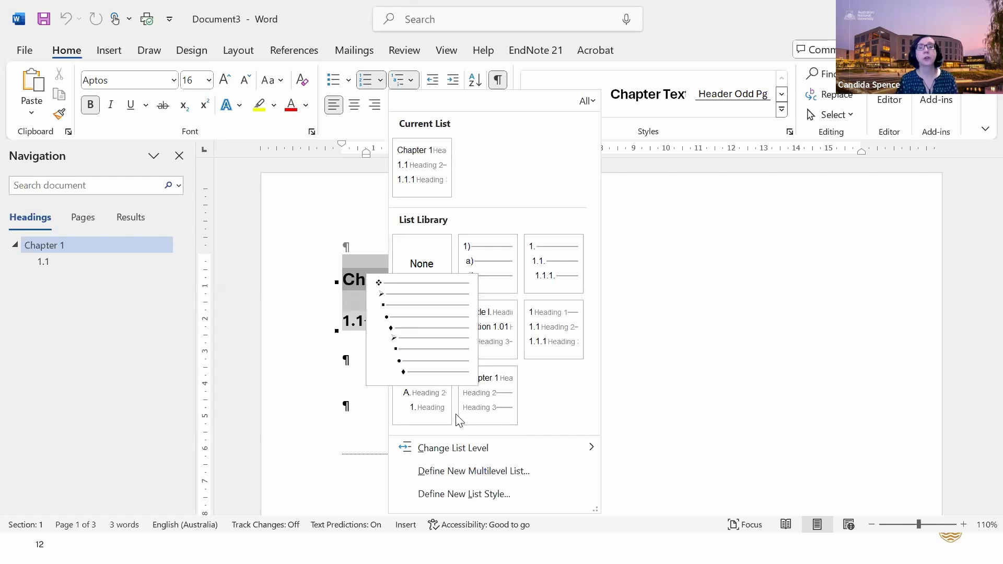
{"action": "left_click", "coordinate": [571, 474]}
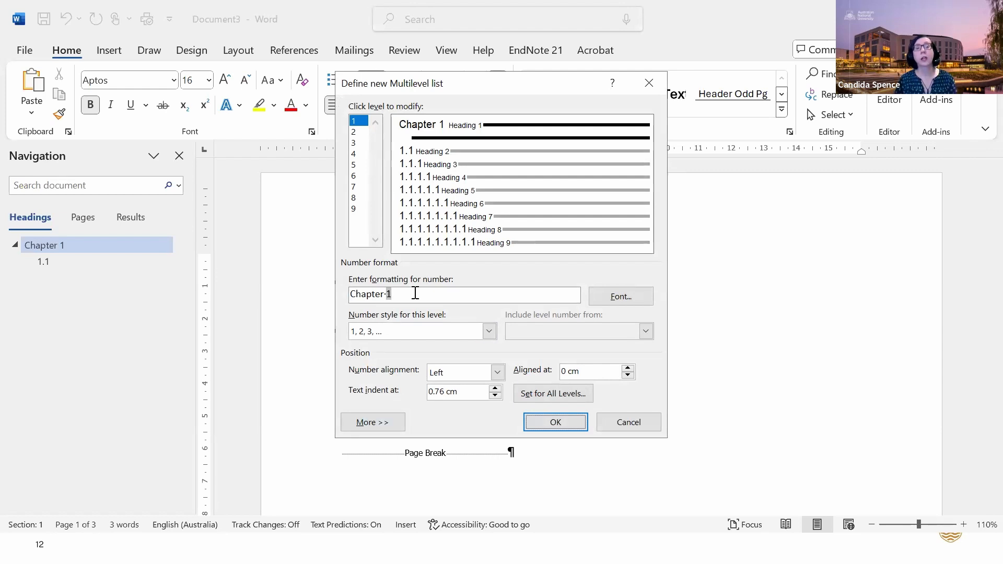
{"action": "left_click", "coordinate": [377, 421]}
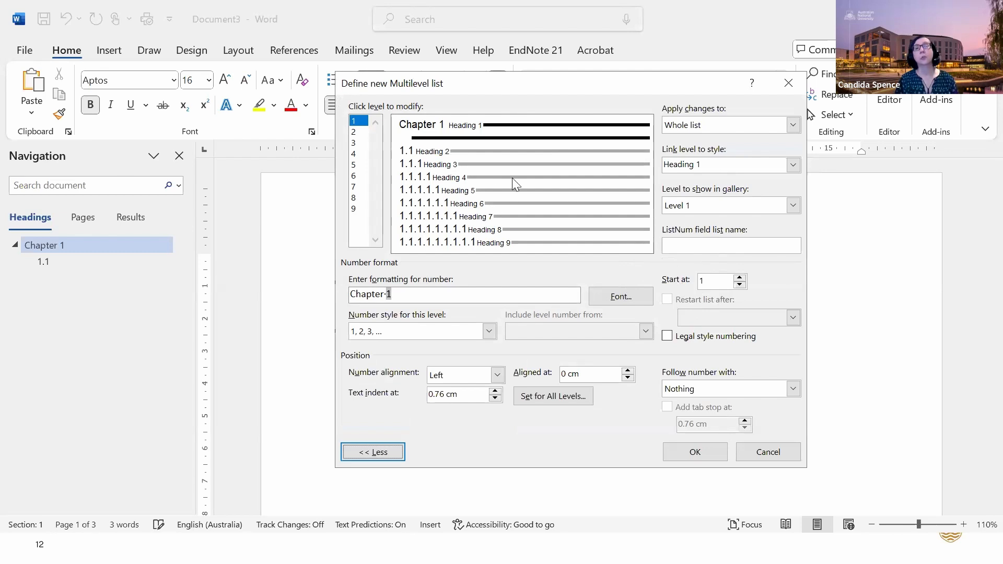
{"action": "left_click", "coordinate": [496, 166]}
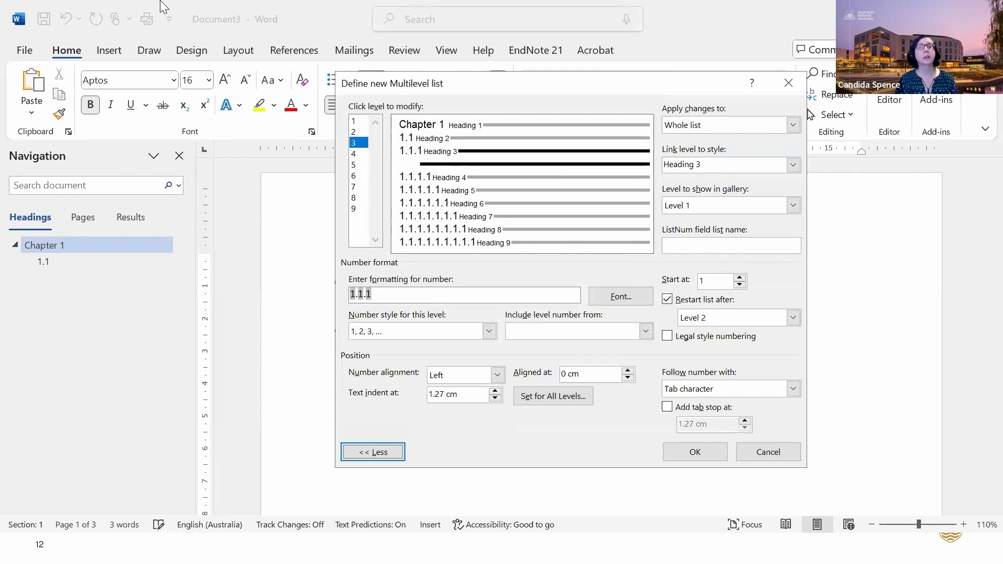
{"action": "left_click", "coordinate": [763, 451]}
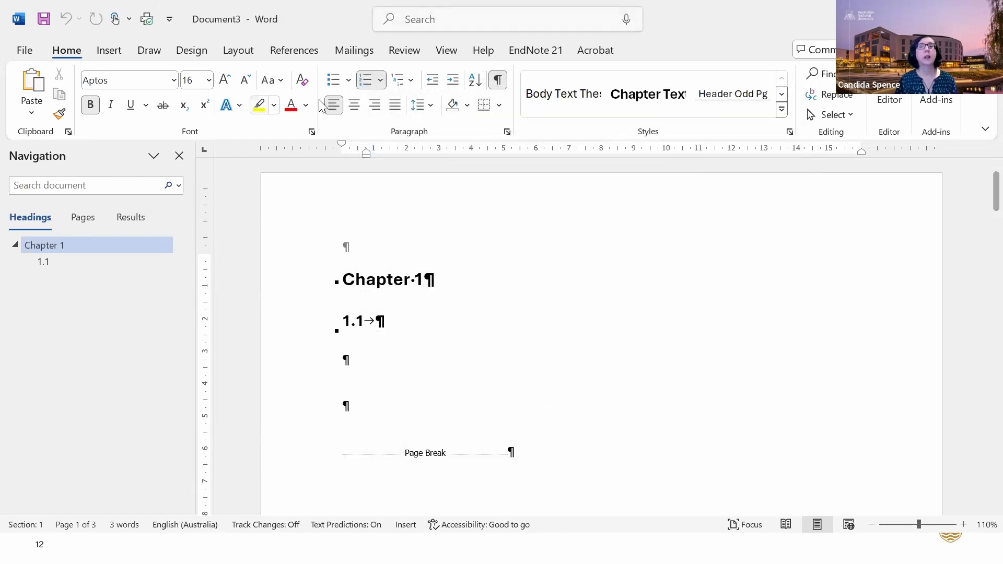
Redefine the multilevel list of the chapter headings so that level 1, linked to Heading 1, starts at 2
{"action": "left_click", "coordinate": [403, 80]}
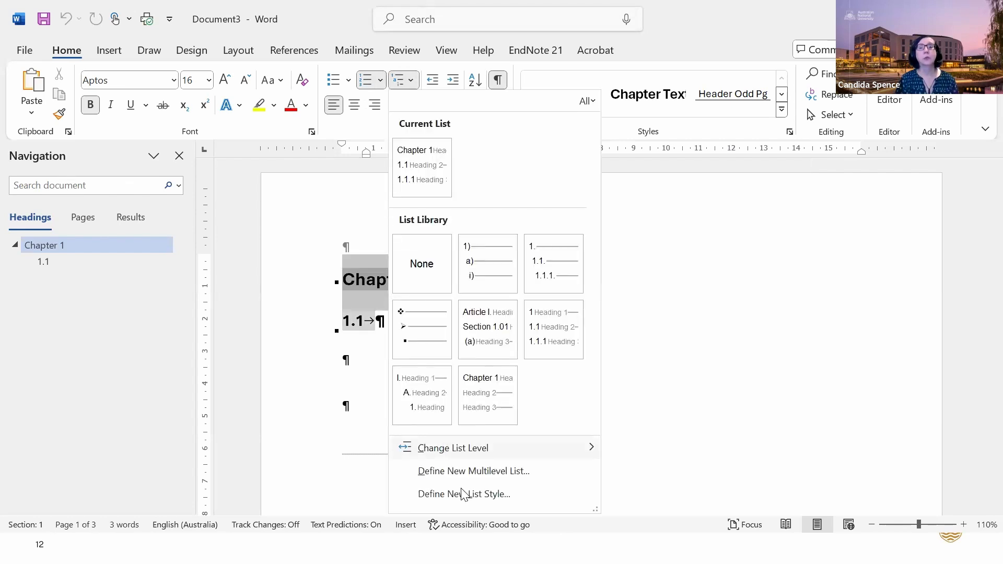
{"action": "left_click", "coordinate": [468, 473]}
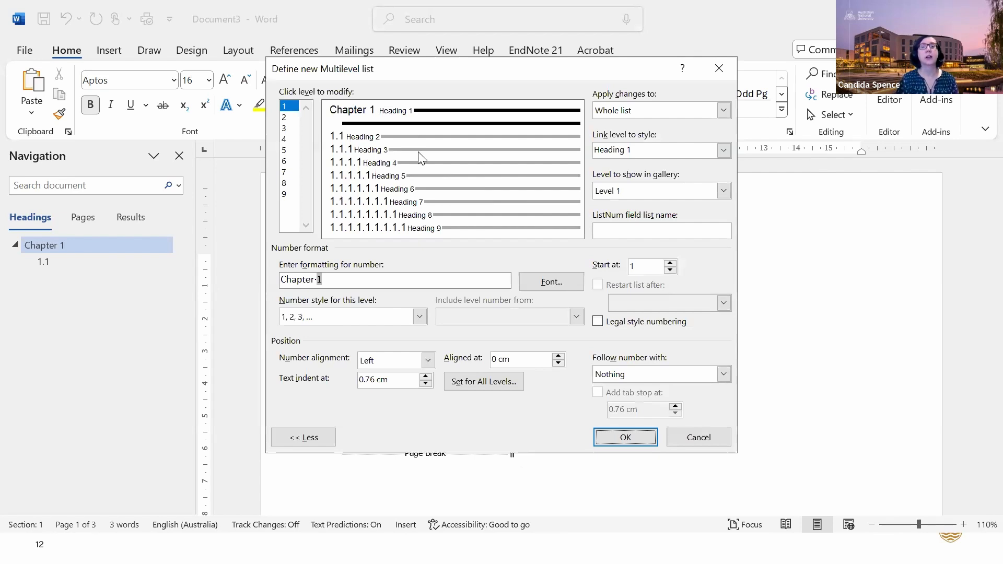
{"action": "left_click", "coordinate": [321, 436]}
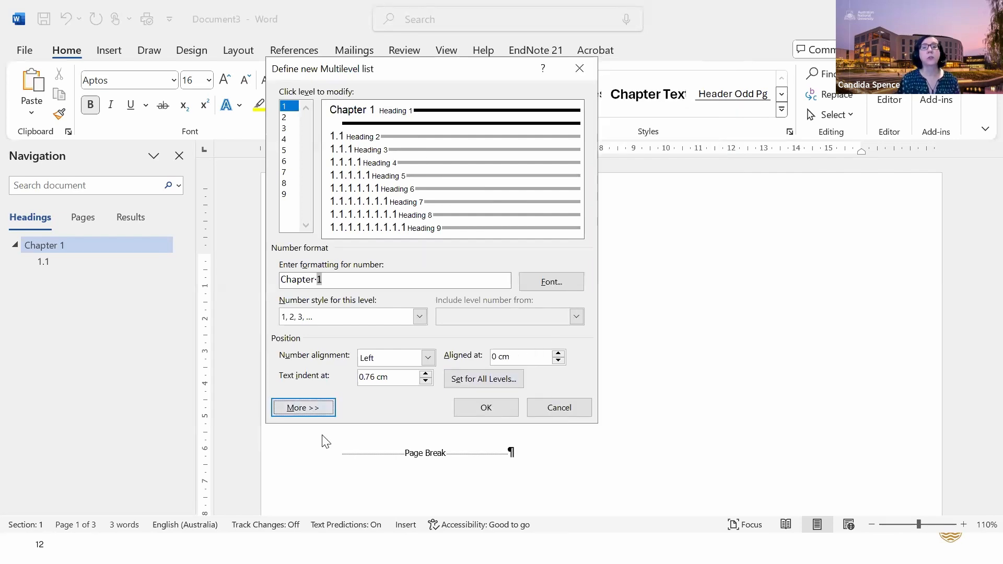
{"action": "left_click", "coordinate": [309, 410]}
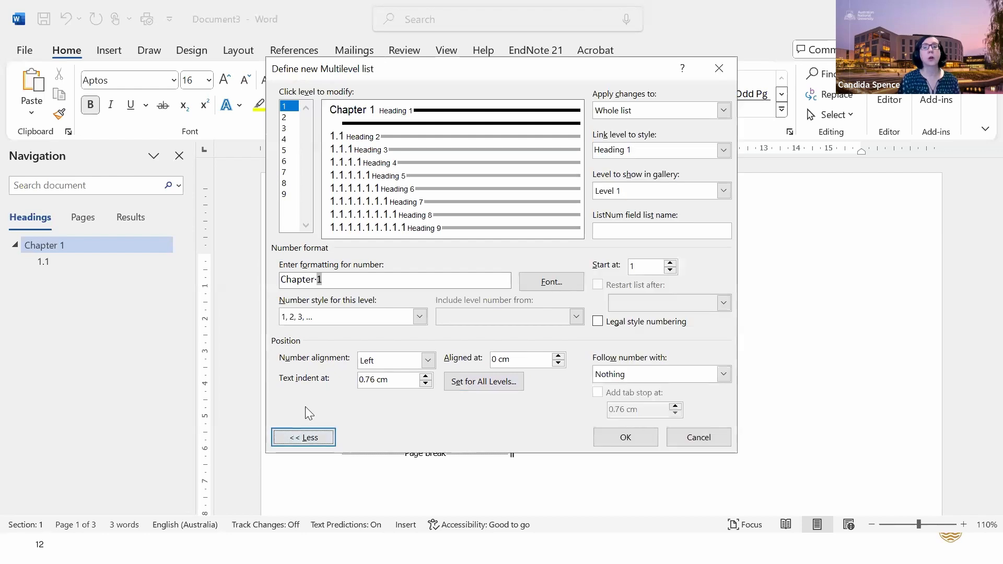
{"action": "left_click", "coordinate": [670, 264]}
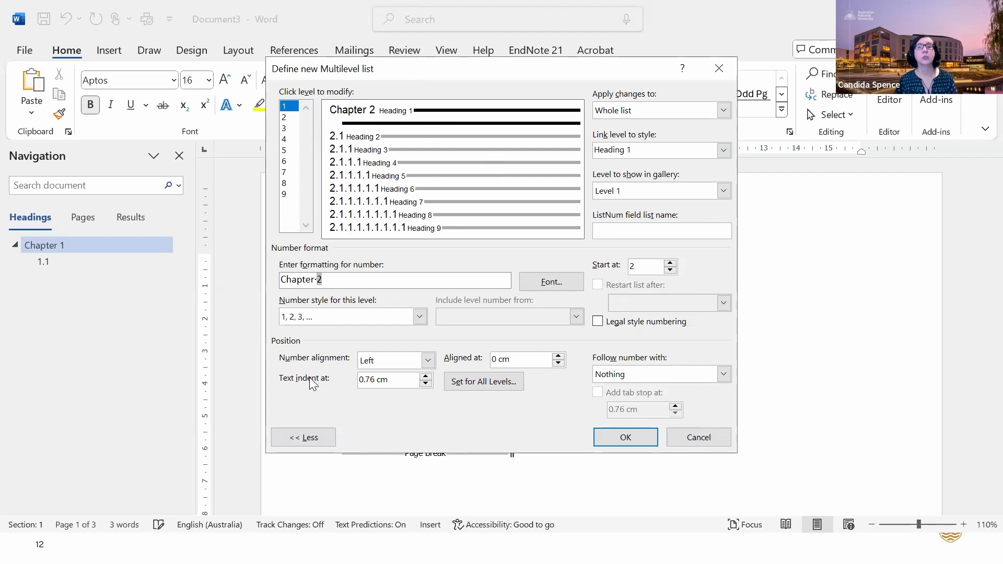
{"action": "left_click", "coordinate": [615, 439]}
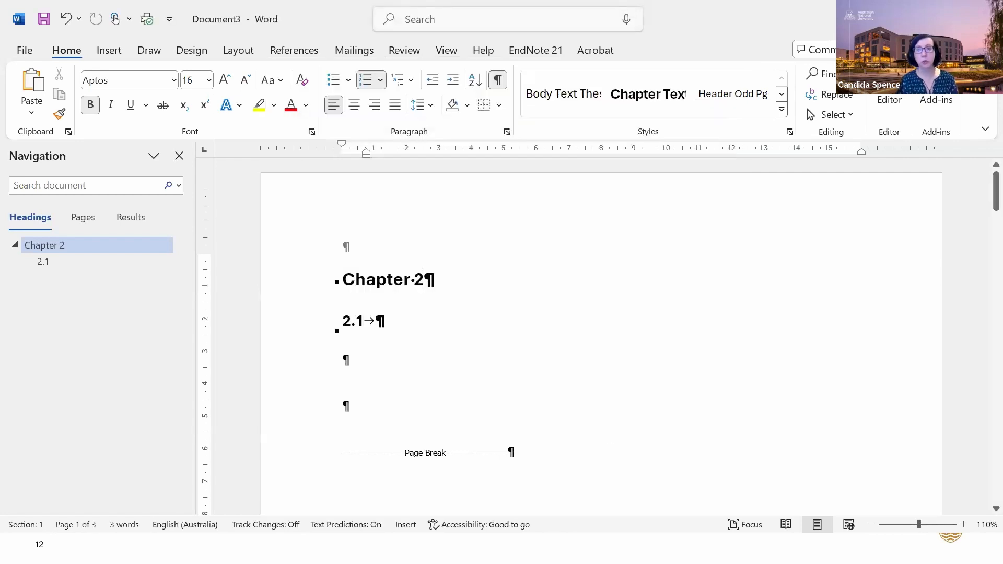
Add ": Methods" to the chapter heading and enter "Introduction to methods" as the text of the first section heading
{"action": "type", "text": ": Me"}
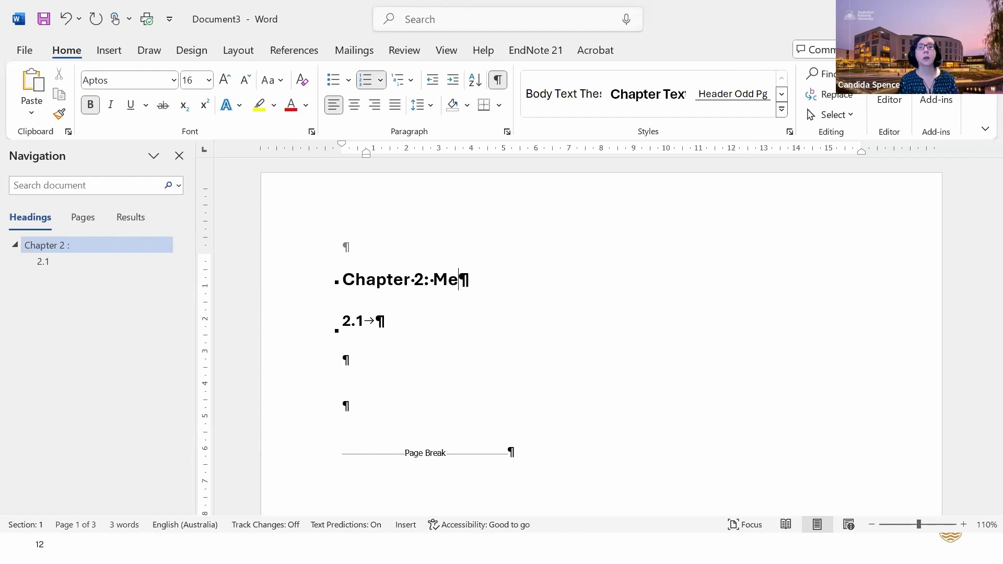
{"action": "type", "text": "thods"}
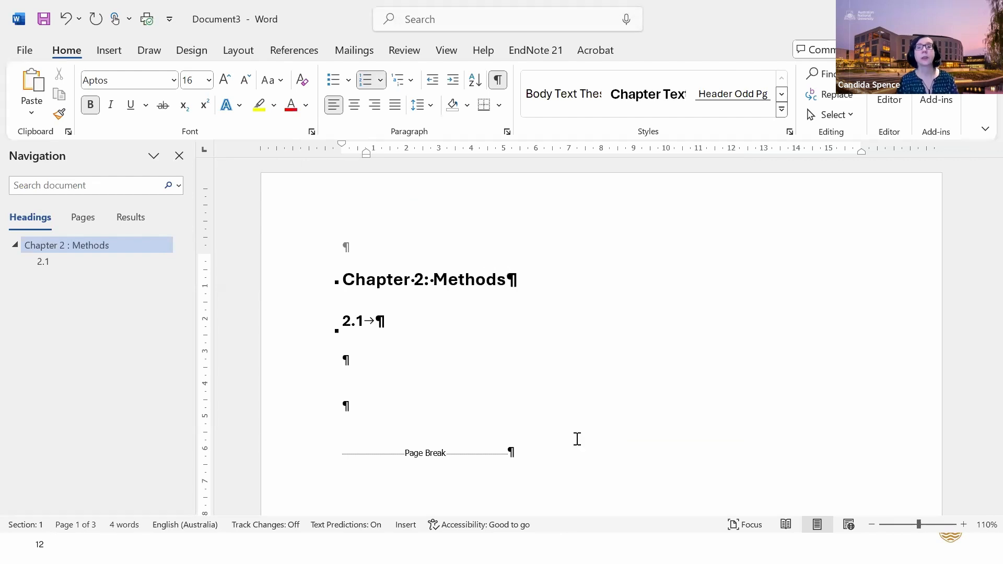
{"action": "left_click", "coordinate": [418, 316]}
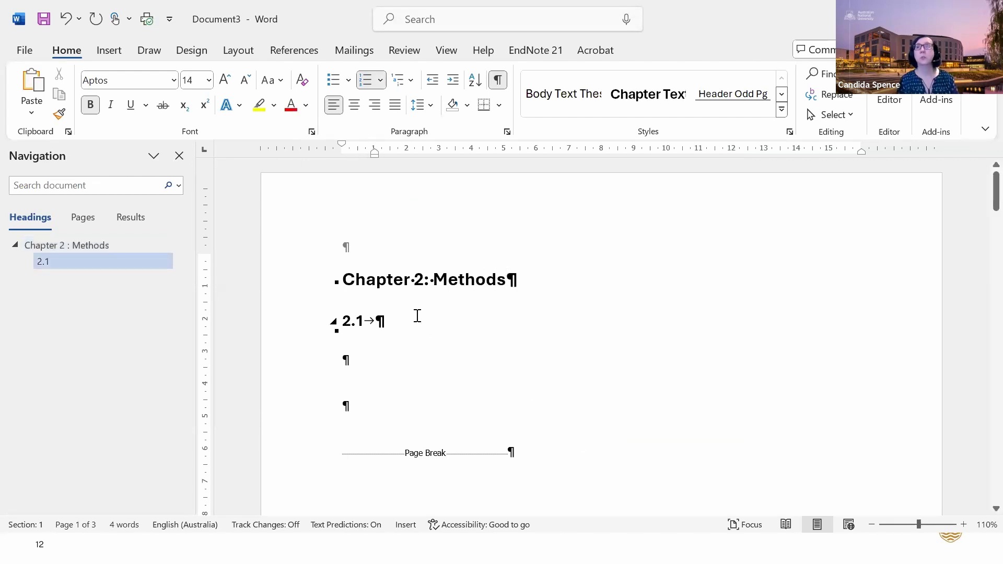
{"action": "type", "text": "Int"}
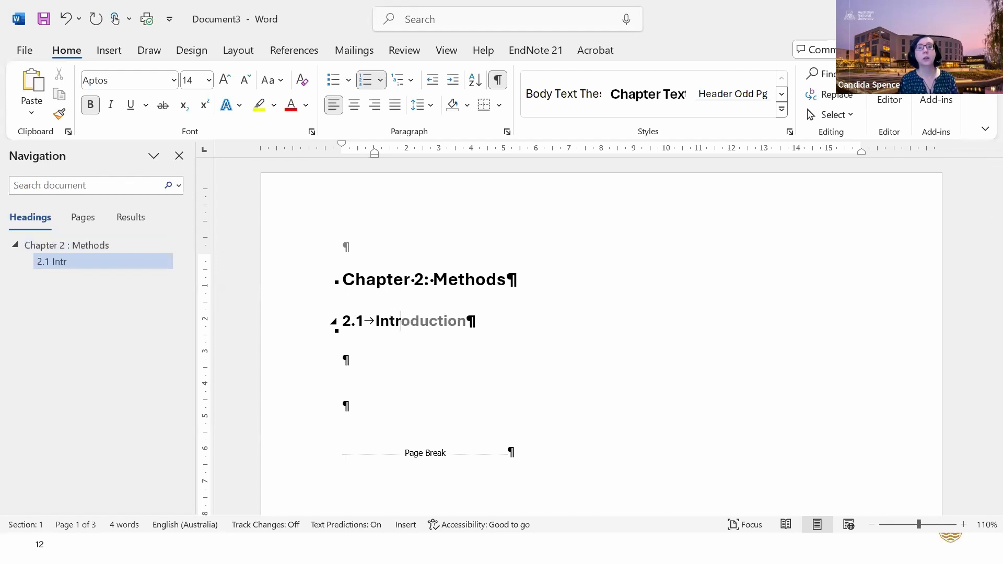
{"action": "type", "text": "r"}
{"action": "key", "text": "Tab"}
{"action": "type", "text": "to "}
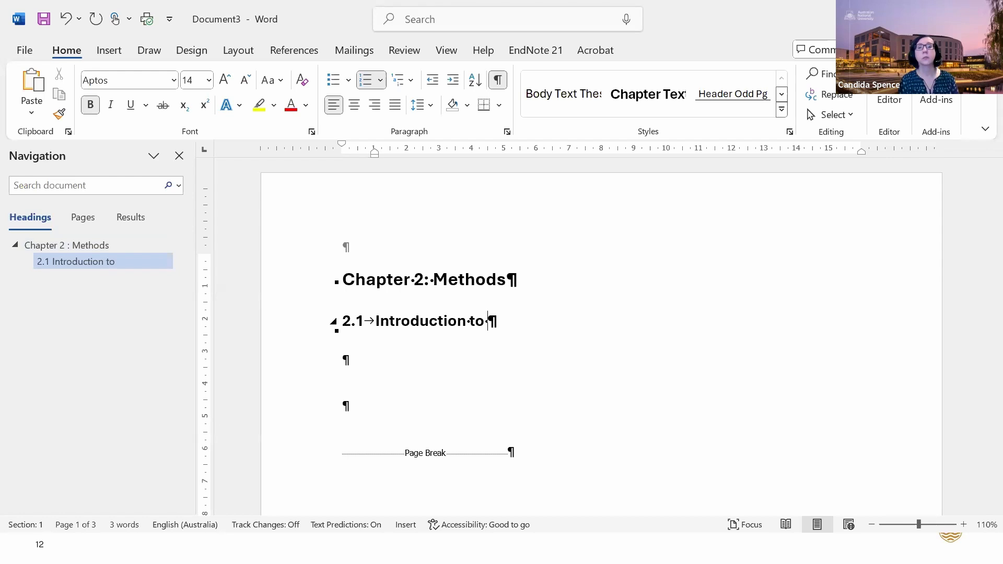
{"action": "type", "text": "metho"}
{"action": "key", "text": "BackSpace"}
{"action": "type", "text": "hods"}
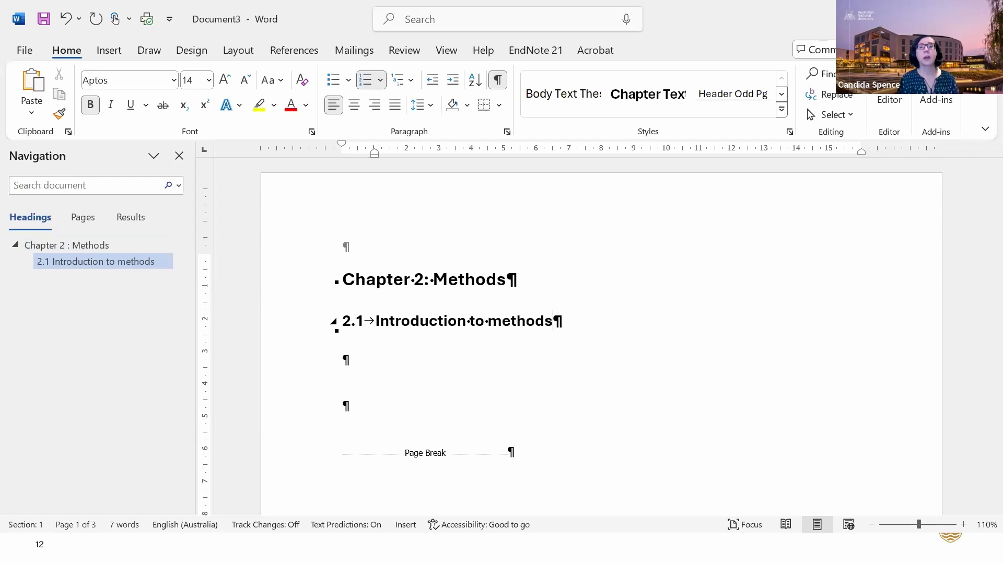
Generate placeholder body text in the first empty paragraph below the section heading with =rand(10,10)
{"action": "left_click", "coordinate": [344, 360]}
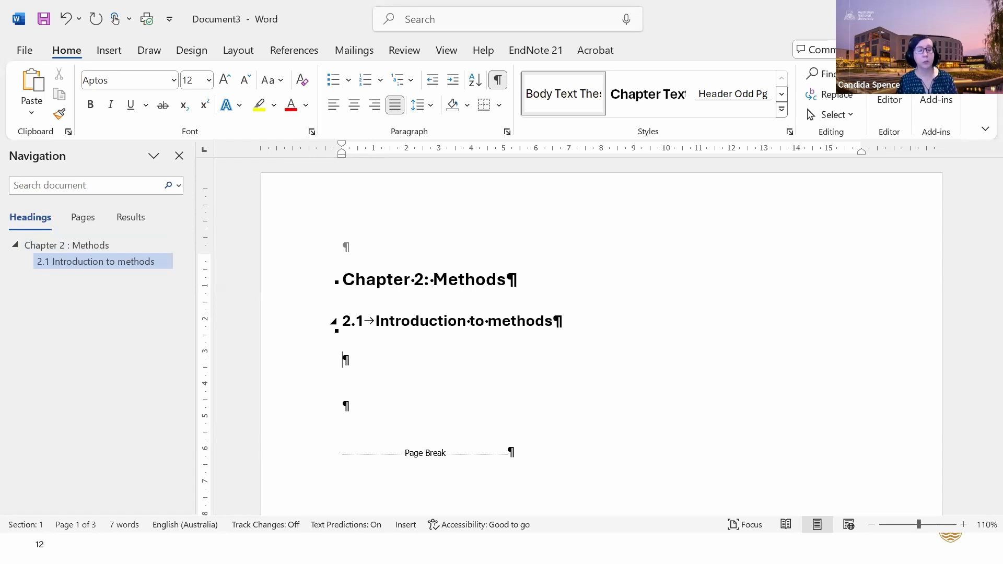
{"action": "type", "text": "=rand"}
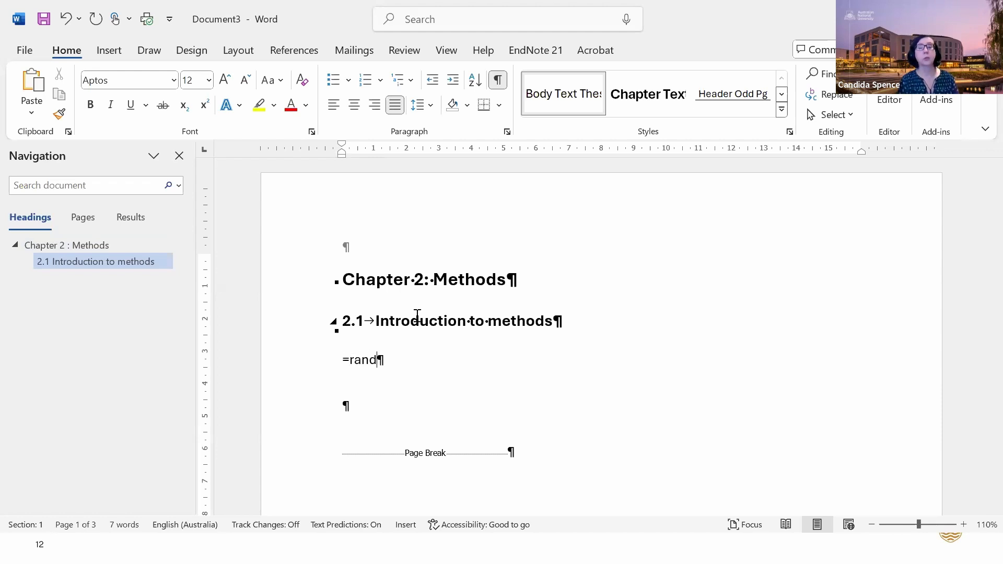
{"action": "type", "text": "(10,10)"}
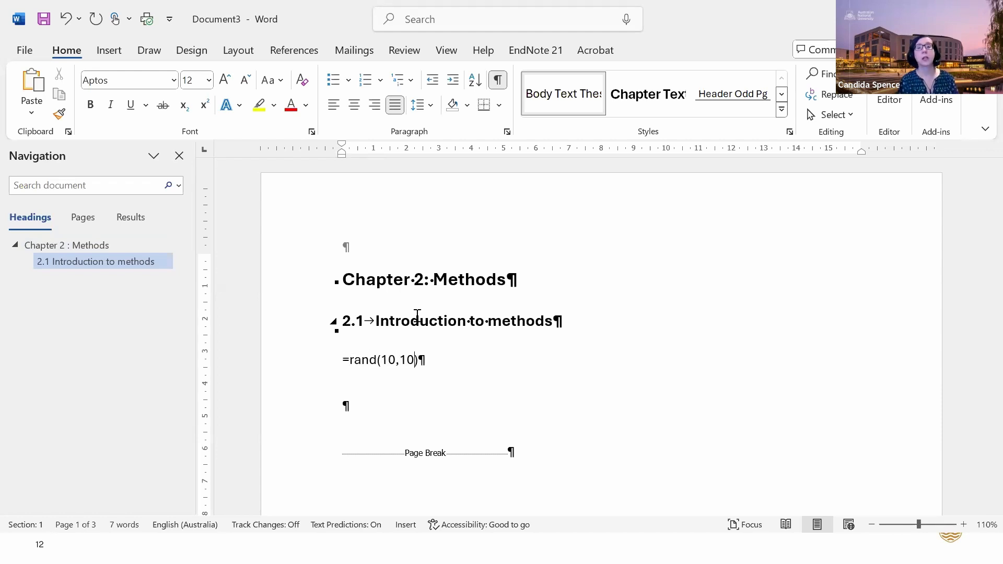
{"action": "key", "text": "Return"}
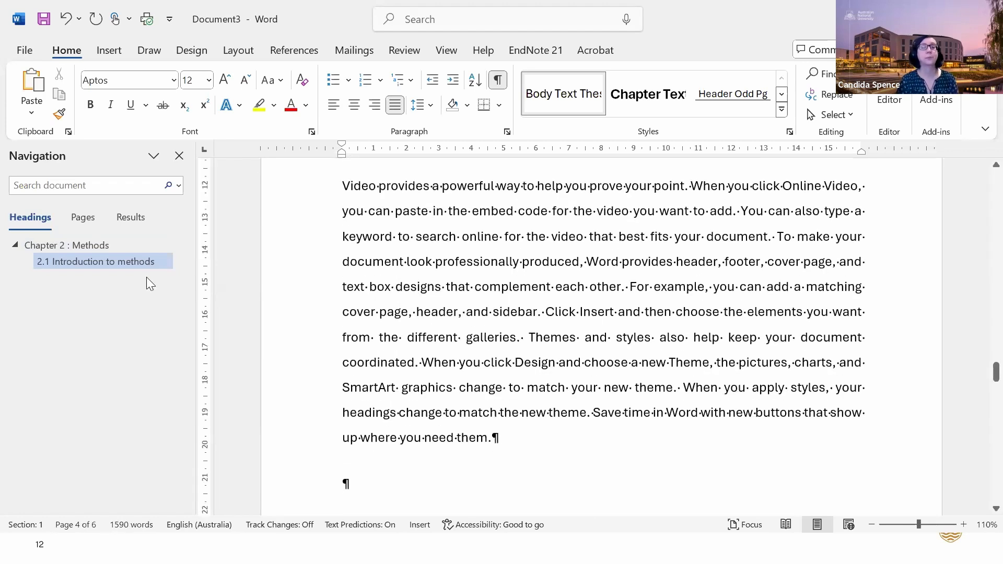
{"action": "scroll", "coordinate": [489, 304], "scroll_direction": "up", "scroll_amount": 2}
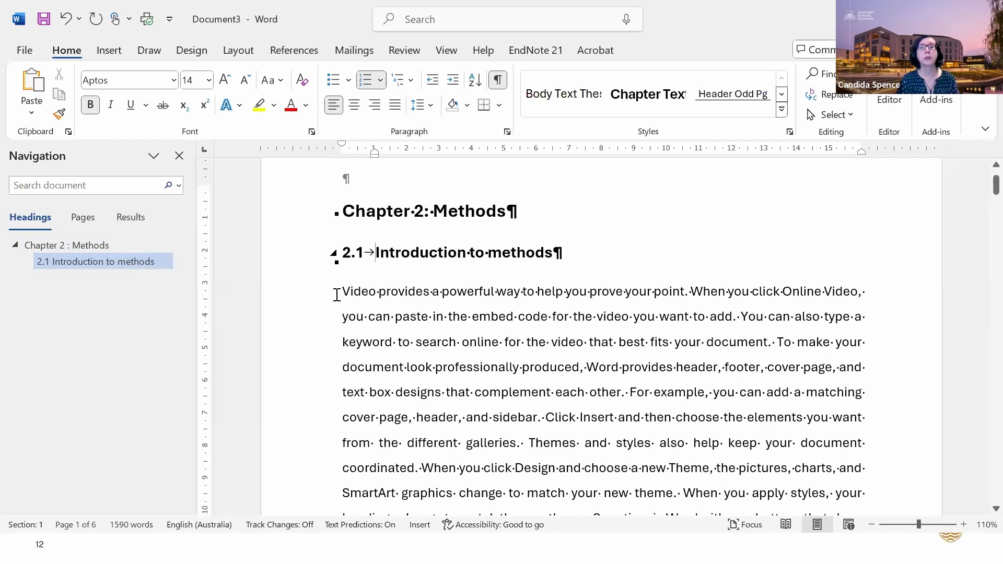
{"action": "left_click_drag", "start_coordinate": [340, 285], "coordinate": [496, 290]}
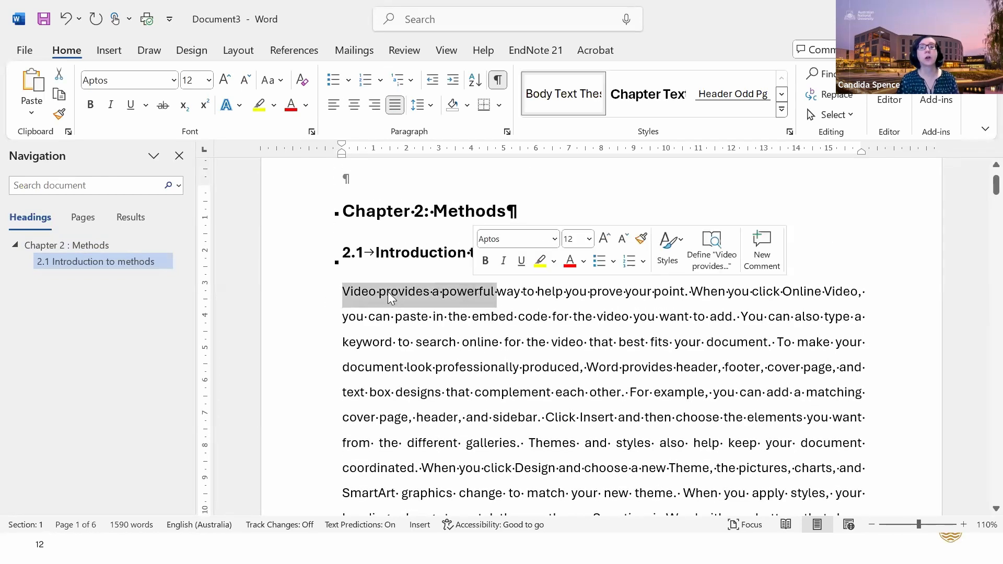
{"action": "left_click", "coordinate": [350, 292]}
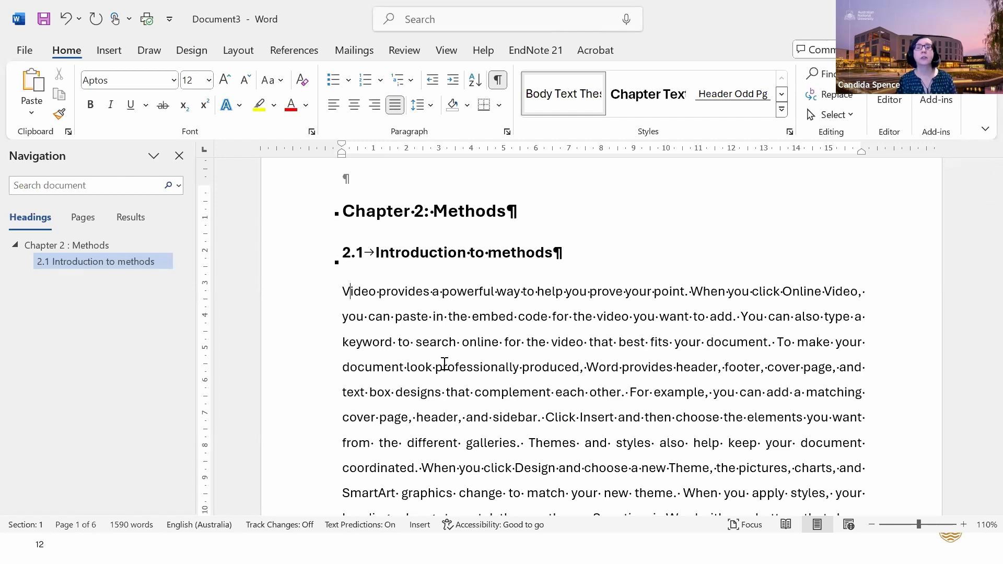
{"action": "scroll", "coordinate": [444, 363], "scroll_direction": "down", "scroll_amount": 1}
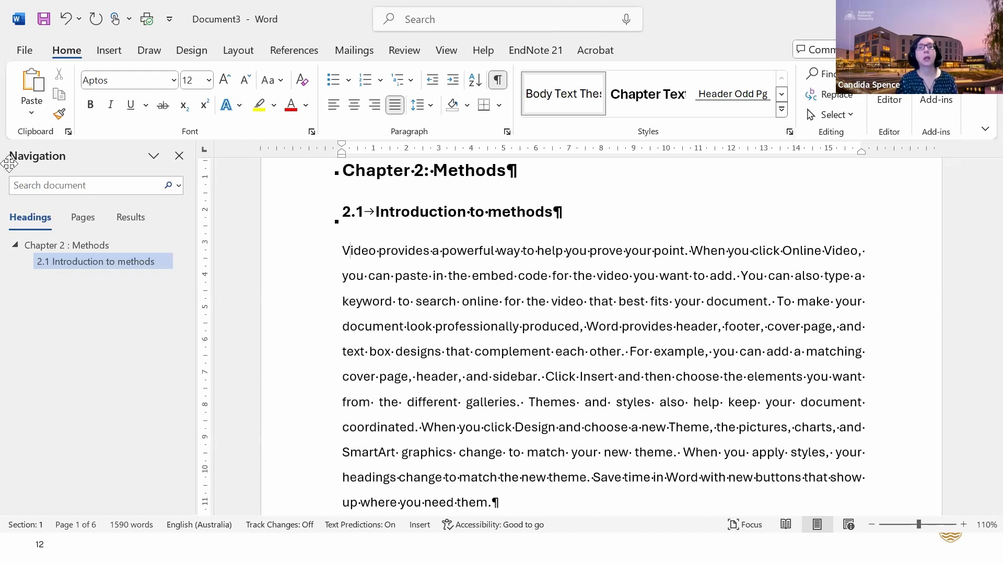
Open the full list of styles beside the document
{"action": "left_click", "coordinate": [401, 51]}
{"action": "left_click", "coordinate": [445, 52]}
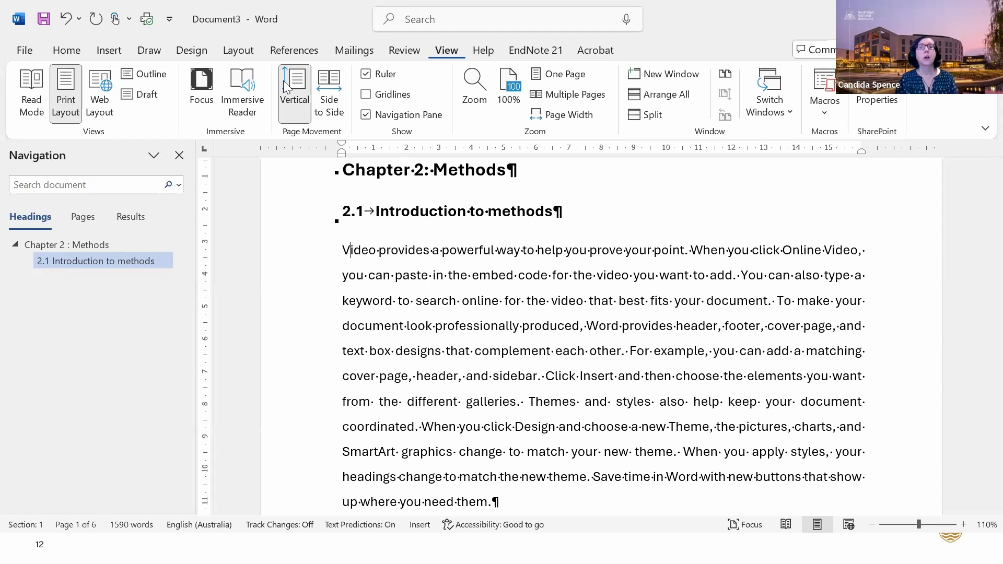
{"action": "left_click", "coordinate": [67, 49]}
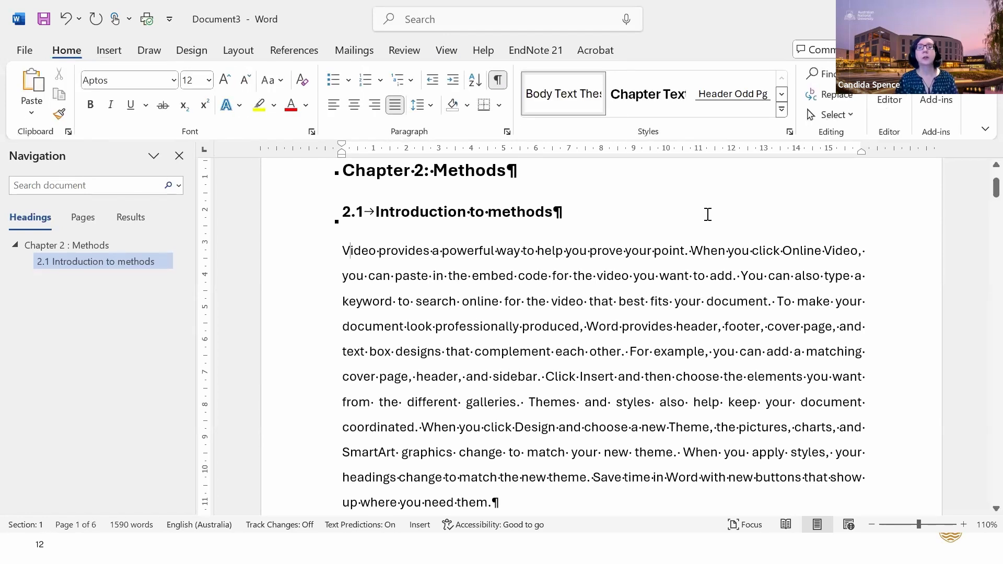
{"action": "left_click", "coordinate": [789, 132]}
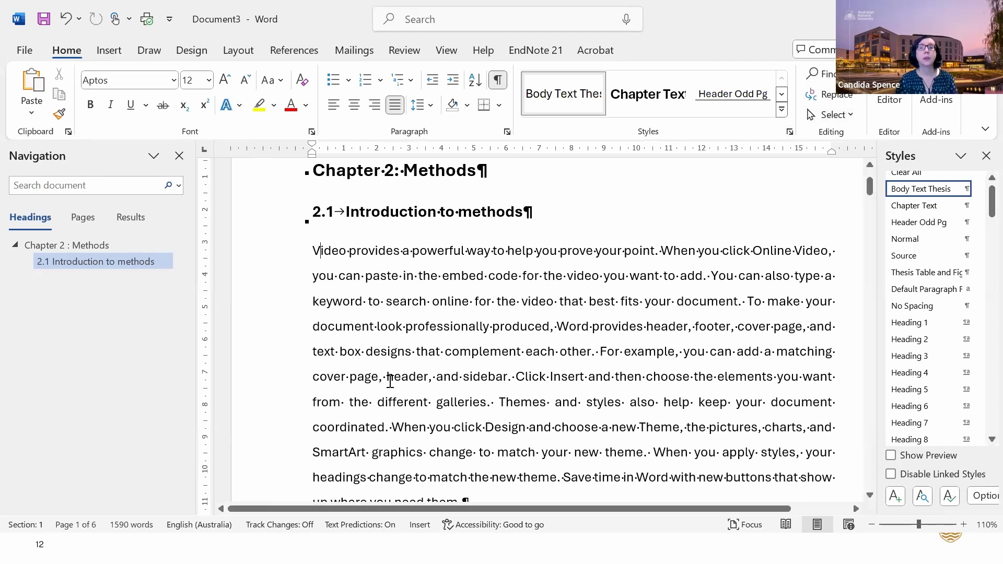
Insert an empty paragraph between the first and second body paragraphs under "Introduction to methods"
{"action": "scroll", "coordinate": [389, 381], "scroll_direction": "down", "scroll_amount": 3}
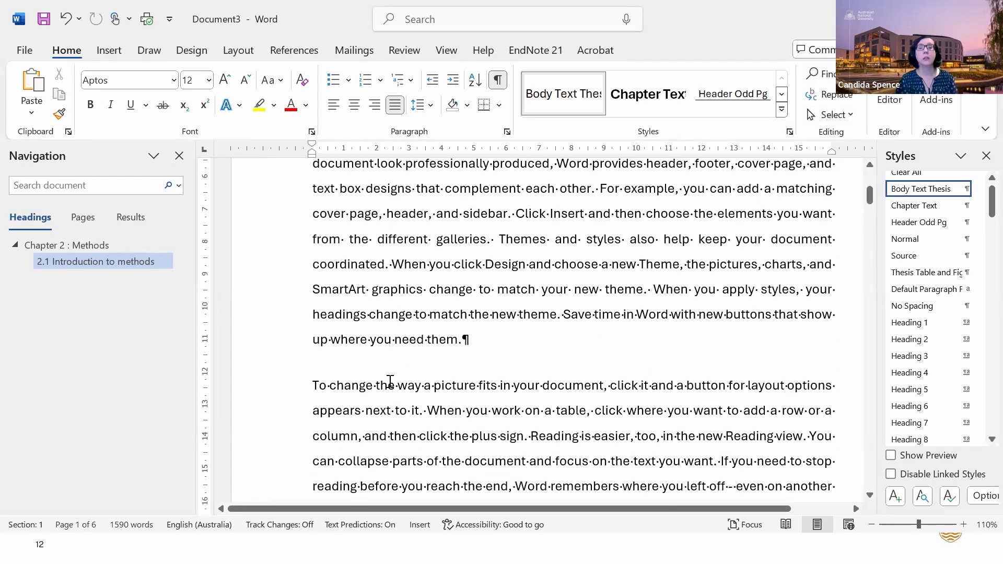
{"action": "scroll", "coordinate": [389, 381], "scroll_direction": "down", "scroll_amount": 2}
{"action": "scroll", "coordinate": [389, 382], "scroll_direction": "up", "scroll_amount": 7}
{"action": "scroll", "coordinate": [389, 382], "scroll_direction": "down", "scroll_amount": 3}
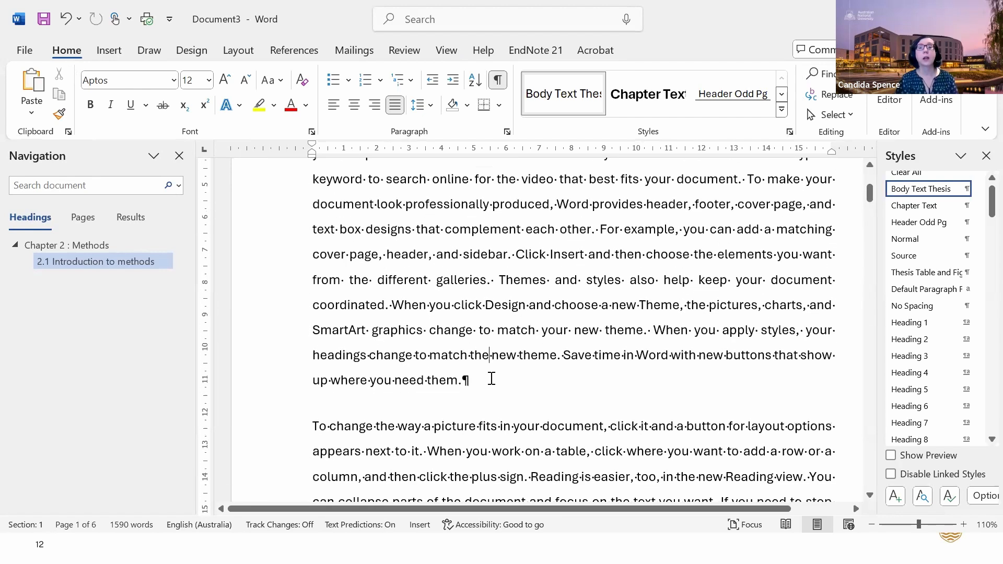
{"action": "key", "text": "Return"}
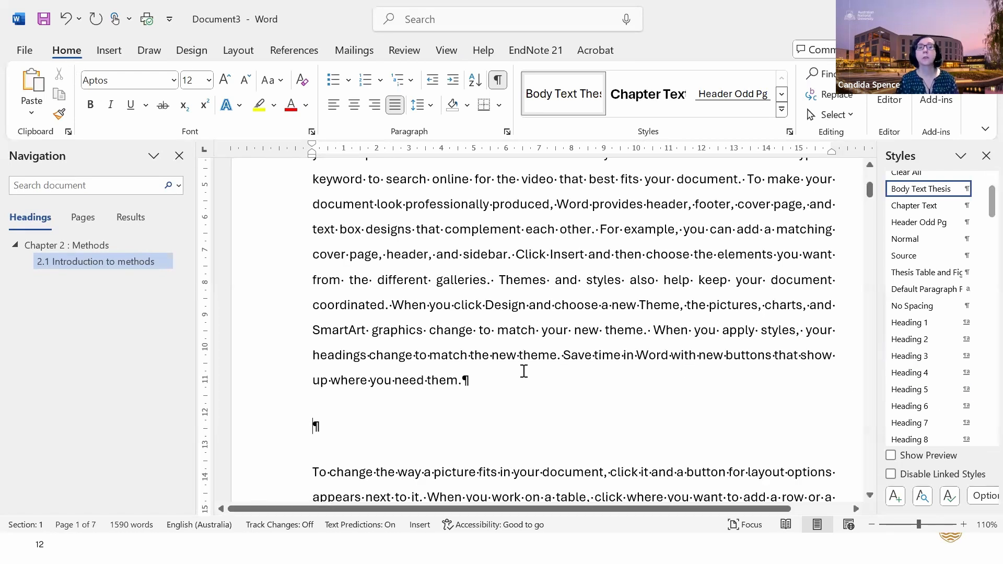
{"action": "left_click_drag", "start_coordinate": [505, 384], "coordinate": [385, 407]}
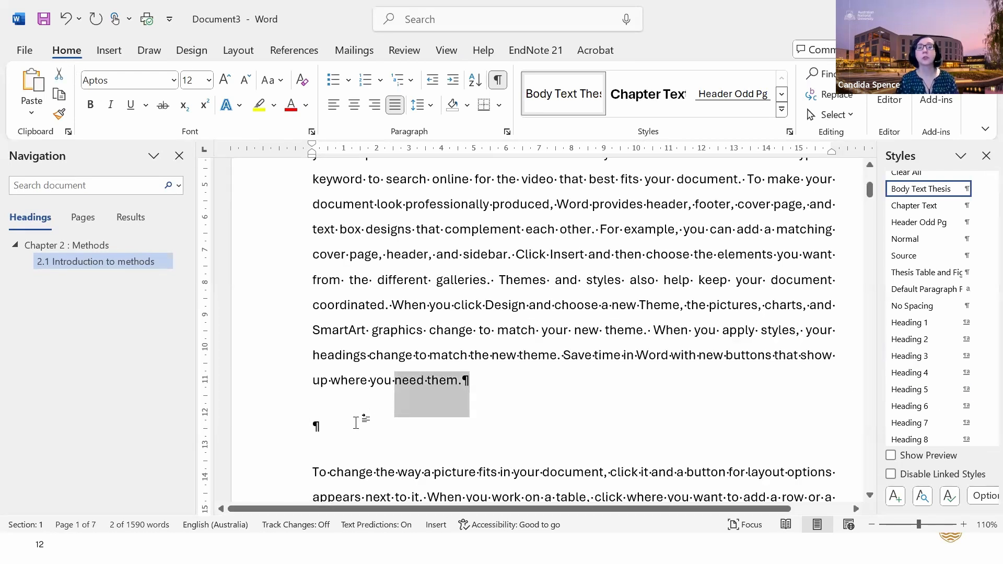
{"action": "left_click", "coordinate": [356, 422]}
{"action": "scroll", "coordinate": [358, 412], "scroll_direction": "down", "scroll_amount": 1}
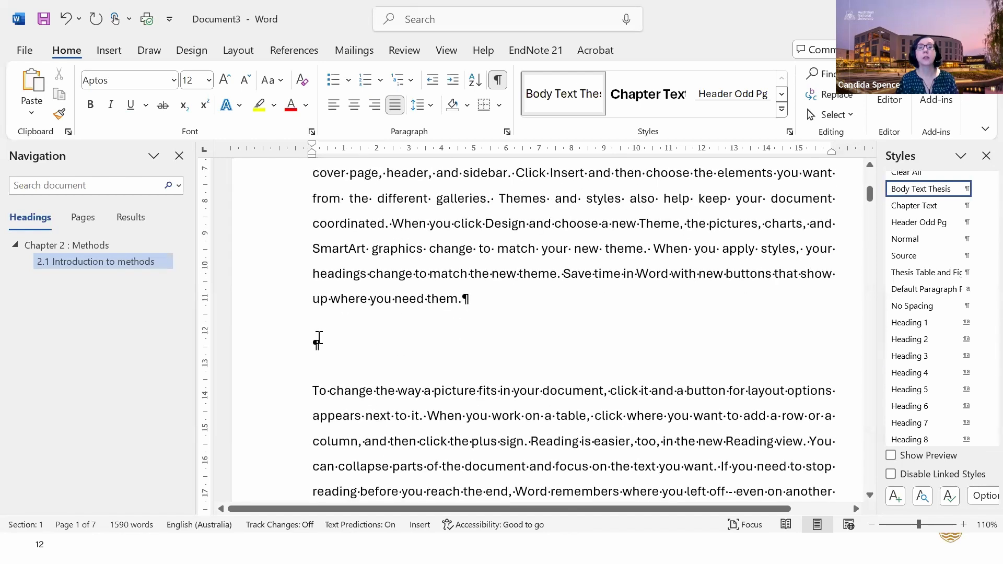
Format the empty paragraph as Heading 3 and enter "Methods chapter overview" as its text
{"action": "left_click", "coordinate": [918, 357]}
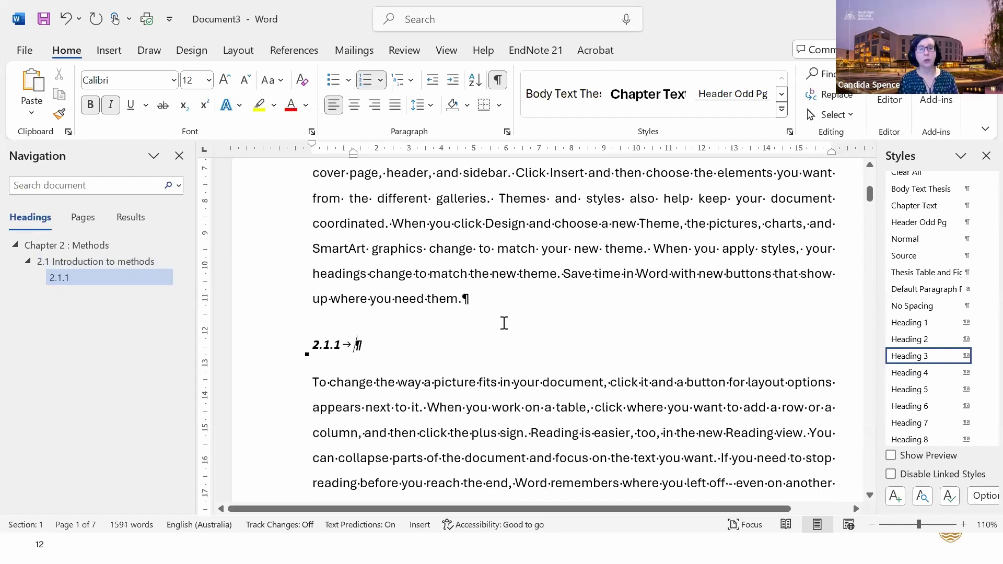
{"action": "type", "text": "Methods"}
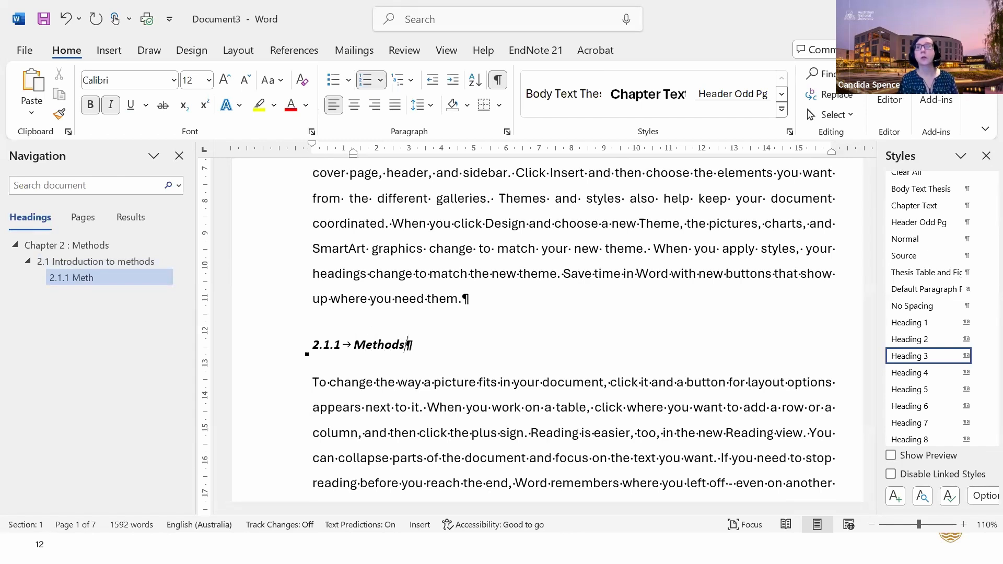
{"action": "type", "text": " chap"}
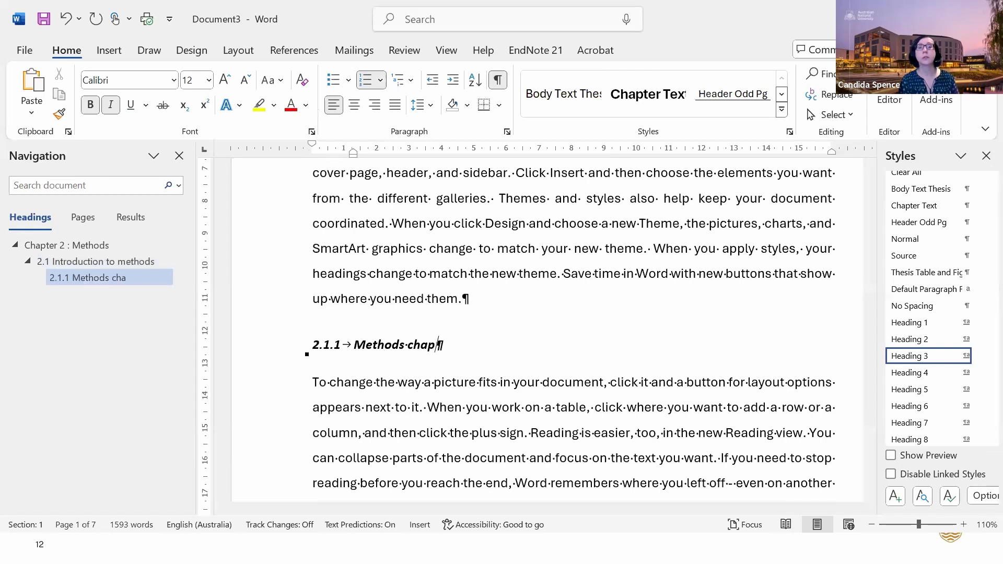
{"action": "type", "text": "ter overview"}
{"action": "key", "text": "BackSpace"}
{"action": "key", "text": "BackSpace"}
{"action": "key", "text": "BackSpace"}
{"action": "key", "text": "BackSpace"}
{"action": "type", "text": "view"}
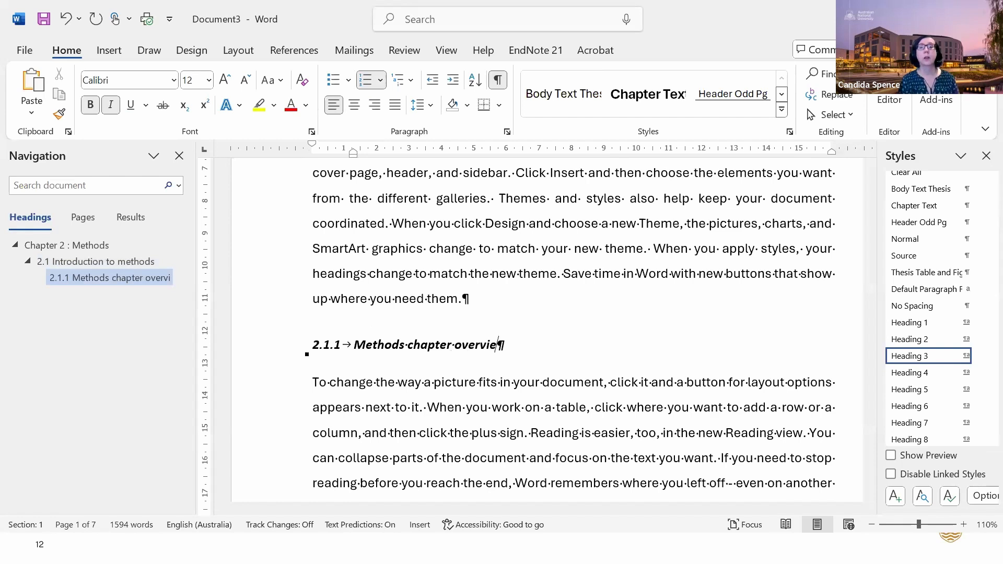
Split the paragraph under "Methods chapter overview" before "Video provides" and leave an empty paragraph between the two parts
{"action": "scroll", "coordinate": [573, 376], "scroll_direction": "down", "scroll_amount": 2}
{"action": "scroll", "coordinate": [573, 376], "scroll_direction": "down", "scroll_amount": 2}
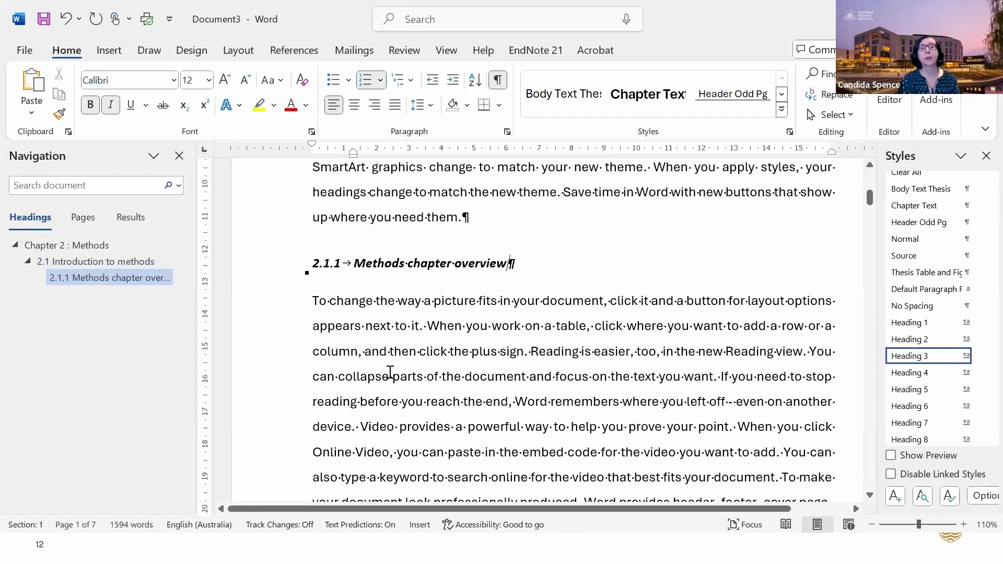
{"action": "scroll", "coordinate": [390, 372], "scroll_direction": "down", "scroll_amount": 2}
{"action": "scroll", "coordinate": [423, 361], "scroll_direction": "down", "scroll_amount": 2}
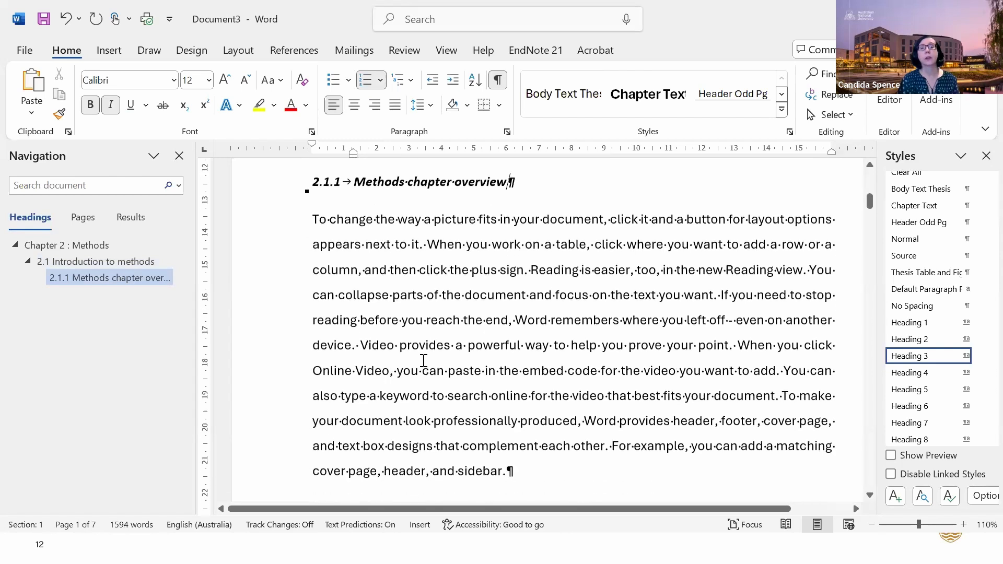
{"action": "left_click", "coordinate": [360, 345]}
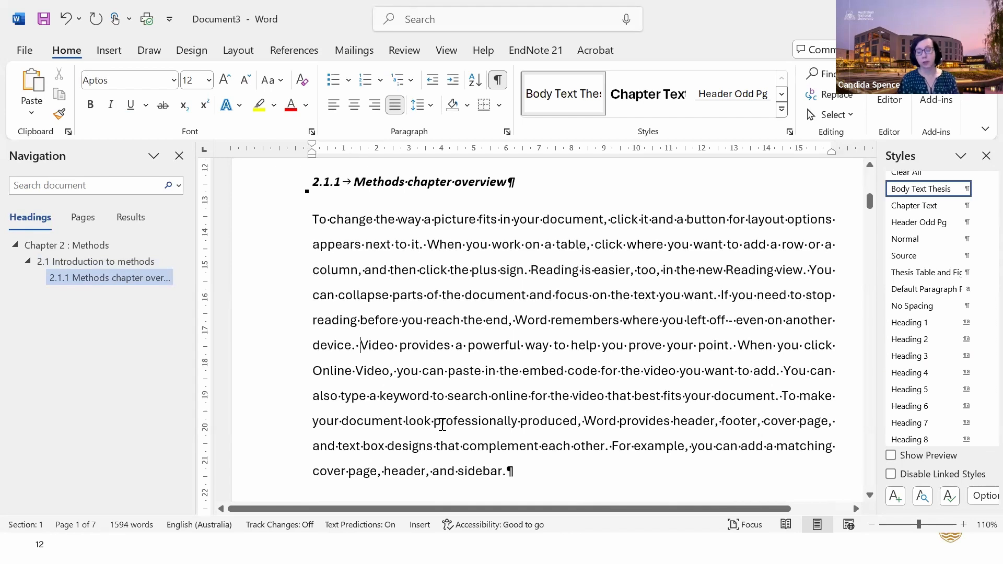
{"action": "key", "text": "Return"}
{"action": "key", "text": "Return"}
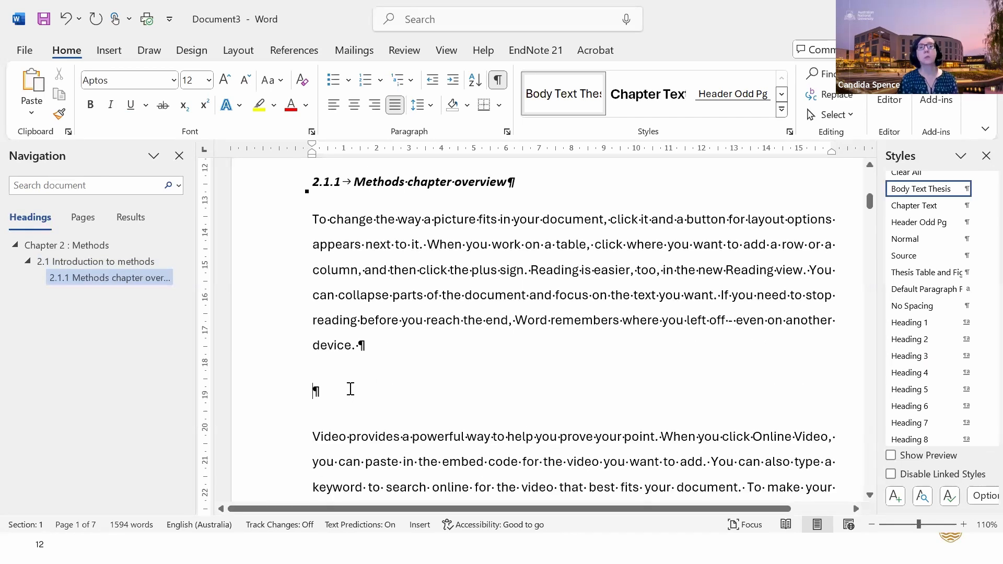
{"action": "left_click", "coordinate": [351, 389]}
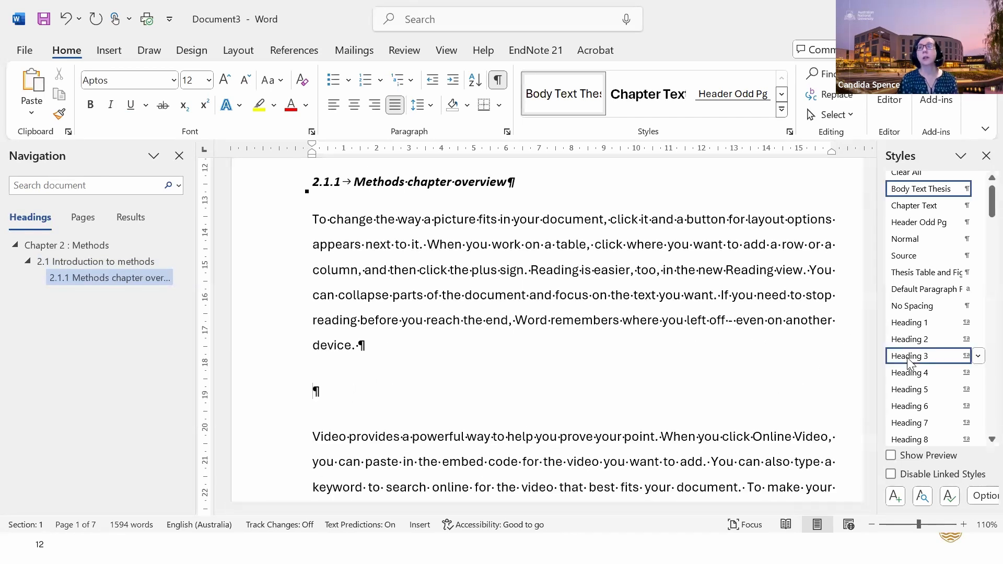
Apply Heading 3 to the empty paragraph and enter "Brief review of research aims and questions" as the heading
{"action": "mouse_move", "coordinate": [907, 357]}
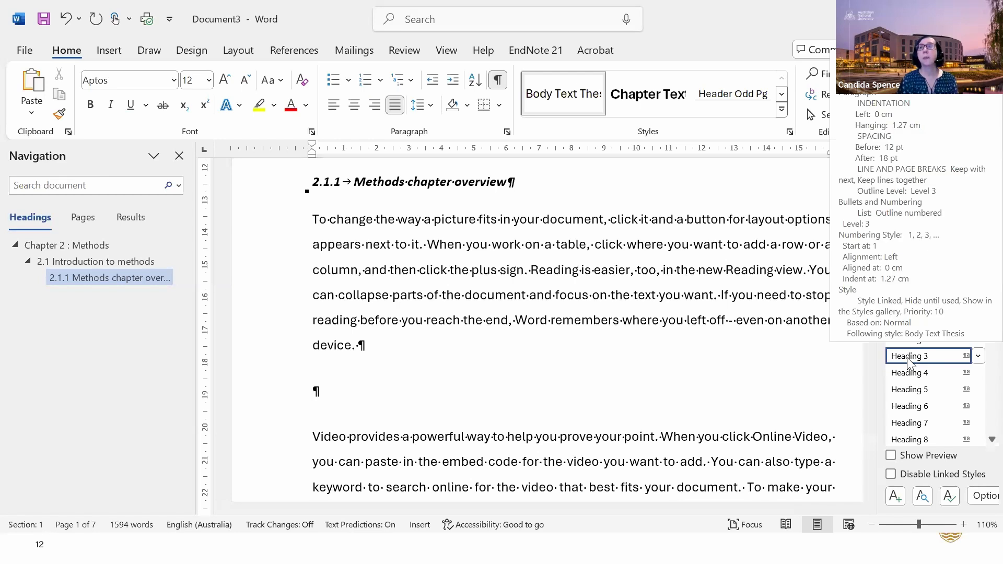
{"action": "left_click", "coordinate": [908, 359]}
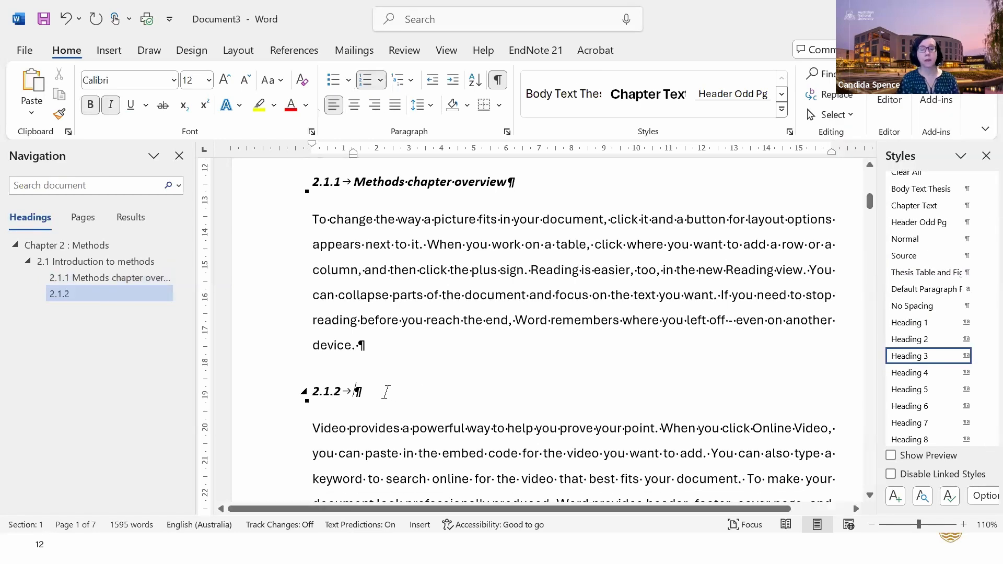
{"action": "type", "text": "Brief "}
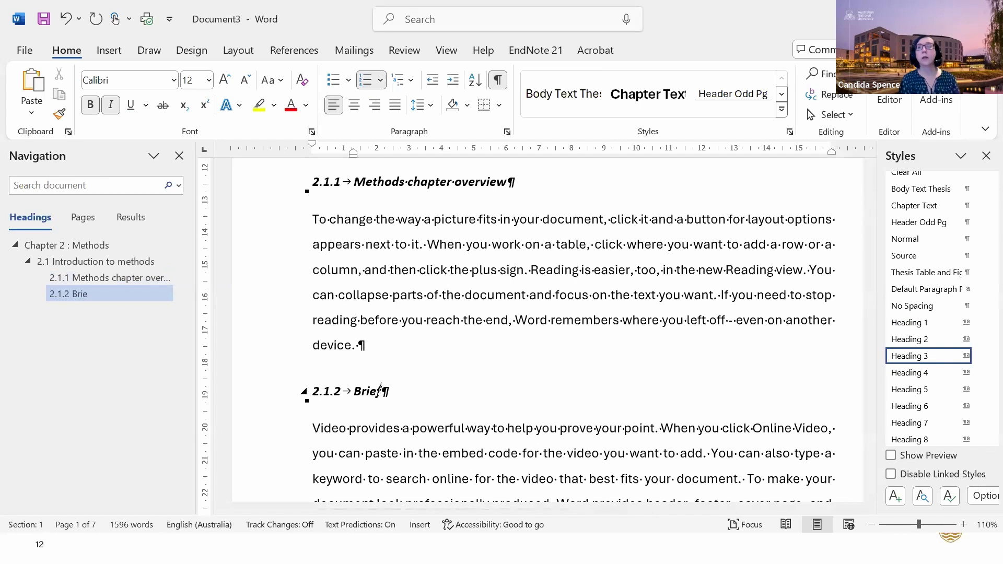
{"action": "type", "text": "review of research aims and questions"}
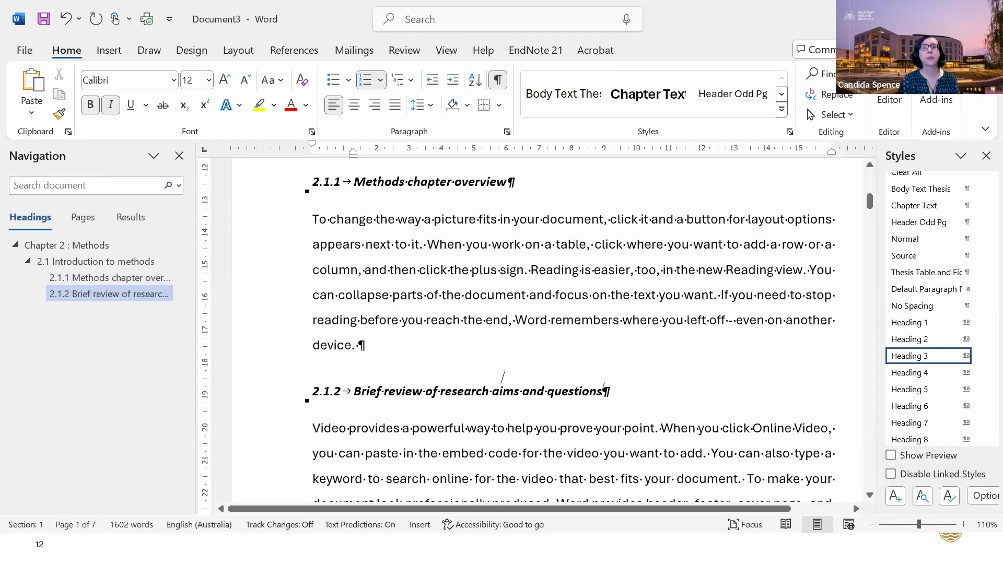
Add a Heading 2 section titled "Study design" before the page 2 paragraph that begins "Video provides a powerful way"
{"action": "scroll", "coordinate": [503, 376], "scroll_direction": "down", "scroll_amount": 2}
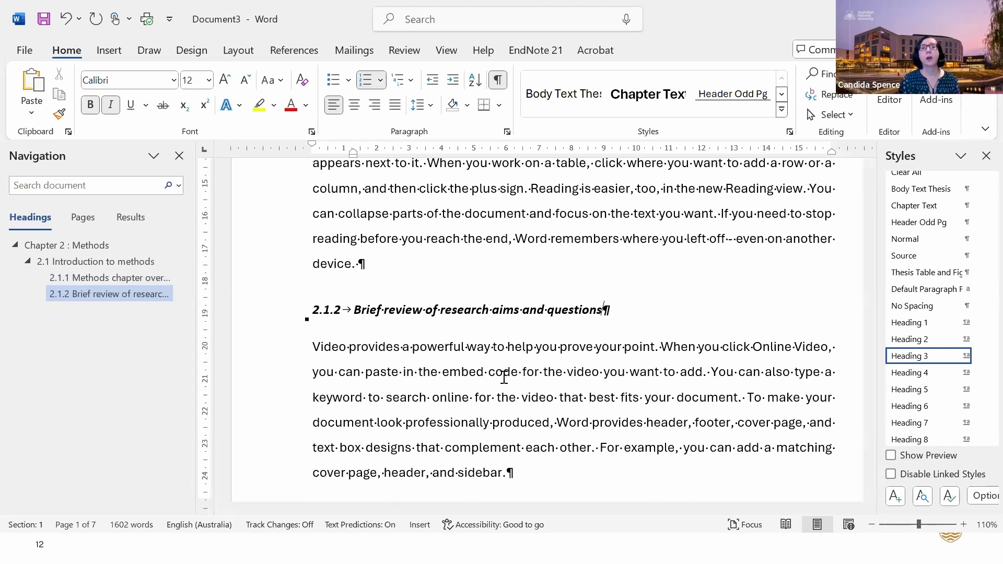
{"action": "scroll", "coordinate": [504, 378], "scroll_direction": "down", "scroll_amount": 2}
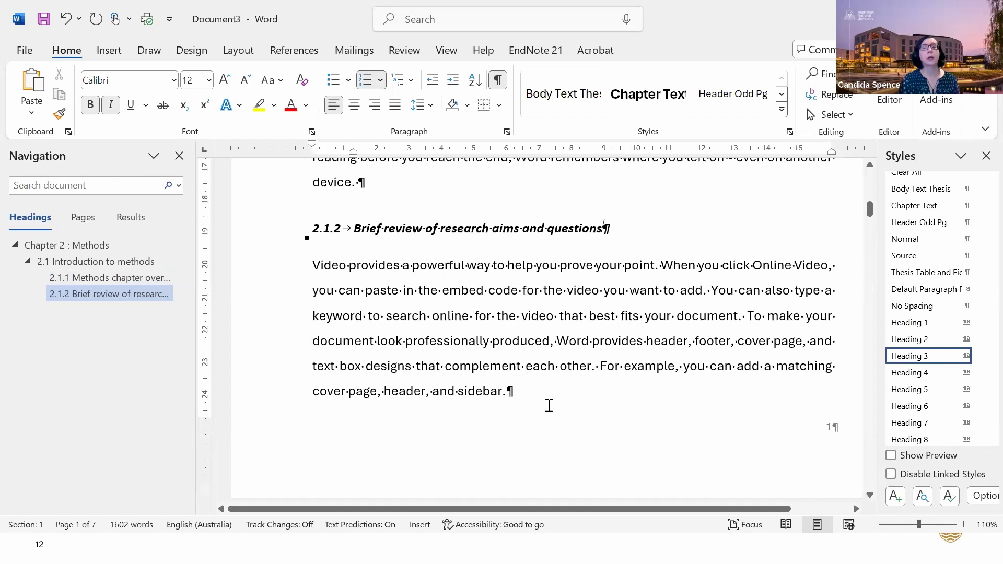
{"action": "scroll", "coordinate": [550, 397], "scroll_direction": "down", "scroll_amount": 1}
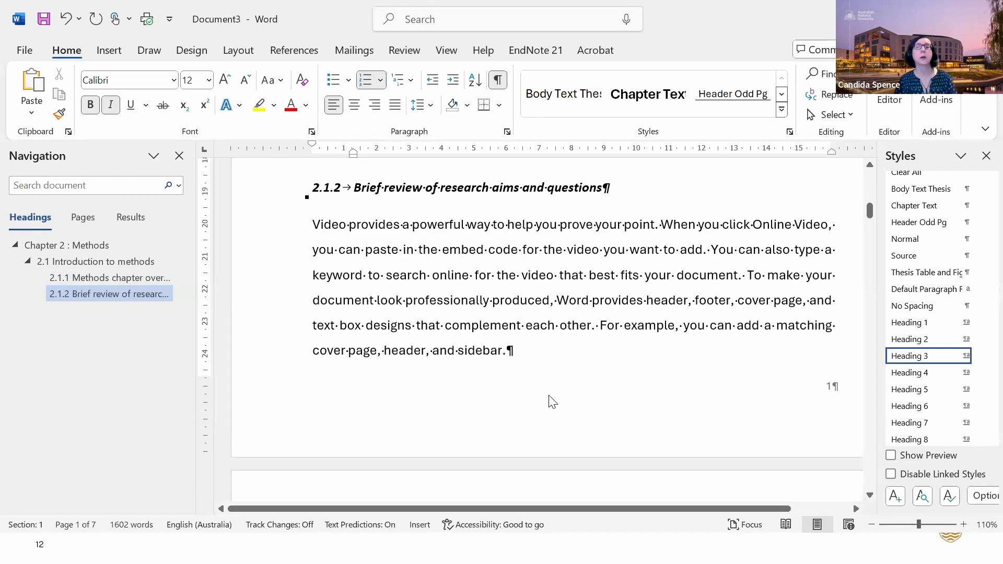
{"action": "scroll", "coordinate": [553, 402], "scroll_direction": "down", "scroll_amount": 11}
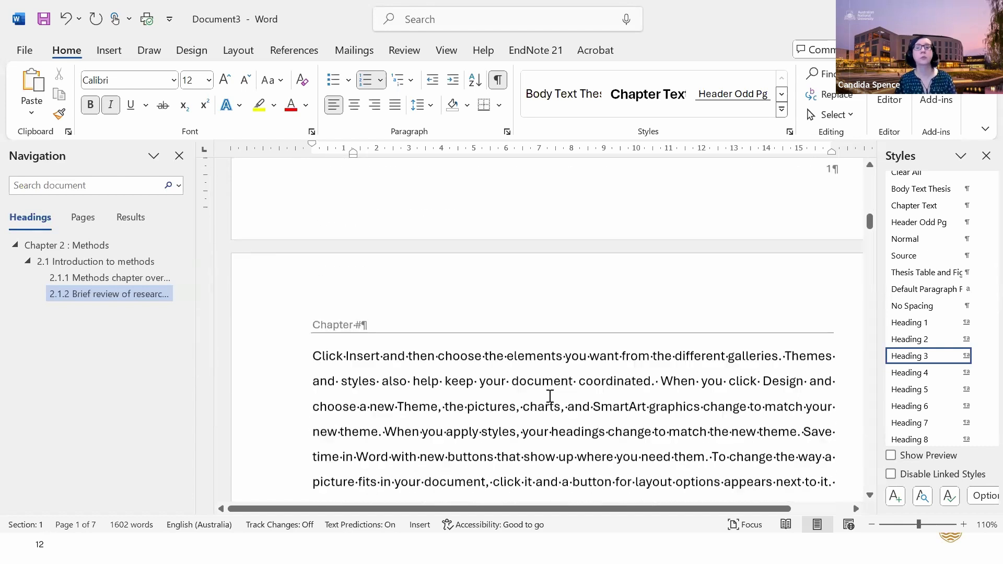
{"action": "scroll", "coordinate": [550, 397], "scroll_direction": "down", "scroll_amount": 2}
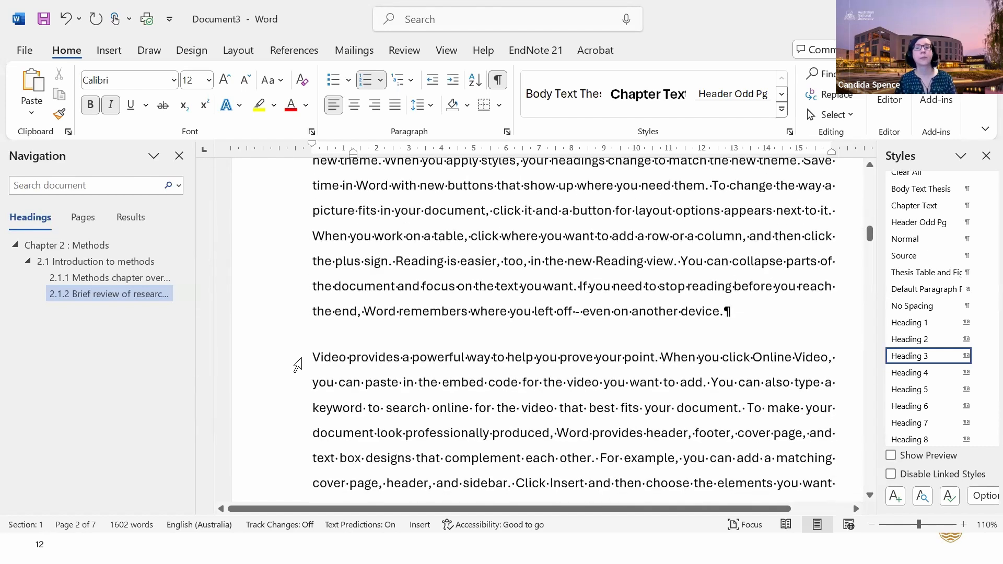
{"action": "left_click", "coordinate": [298, 361]}
{"action": "key", "text": "Left"}
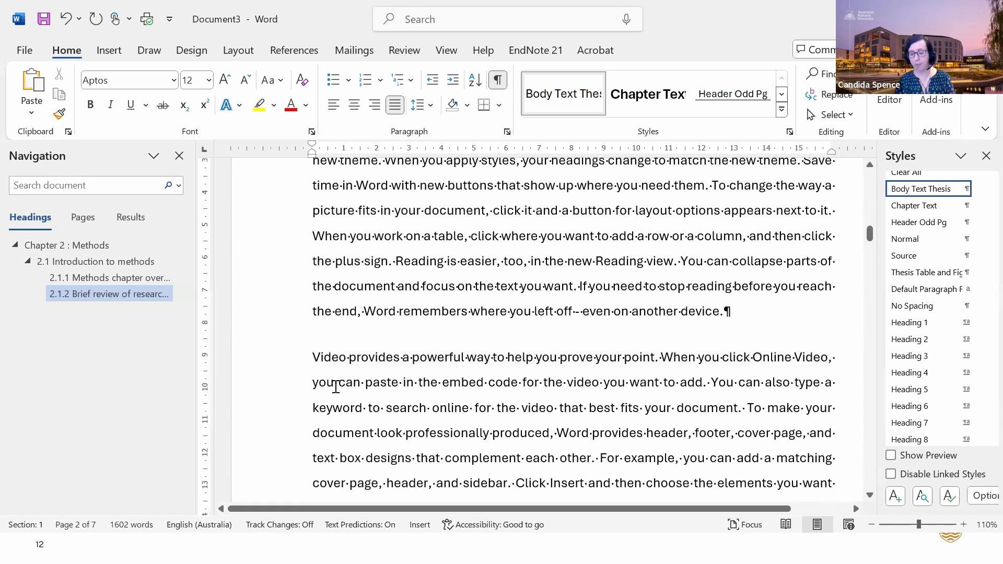
{"action": "key", "text": "Return"}
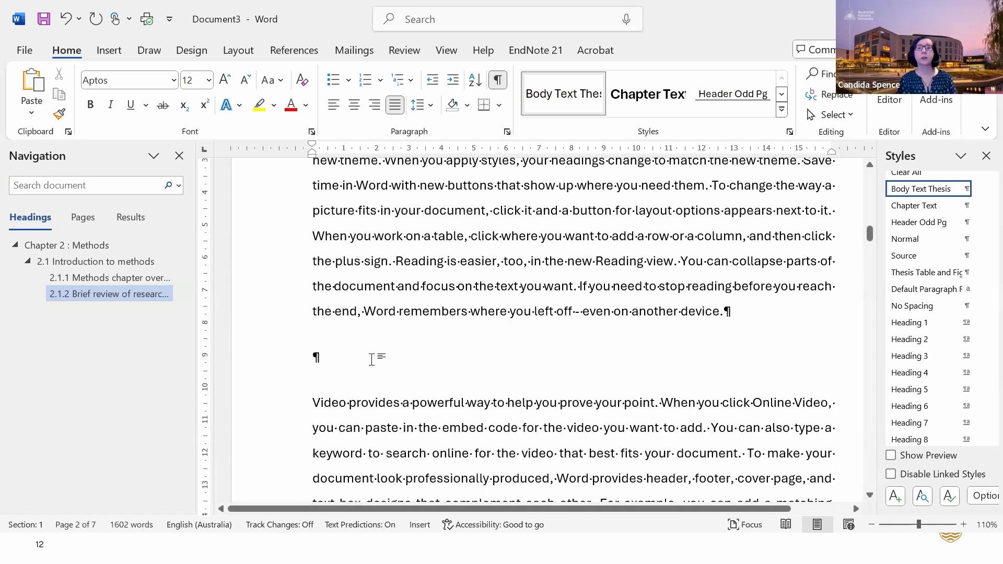
{"action": "type", "text": "Study design"}
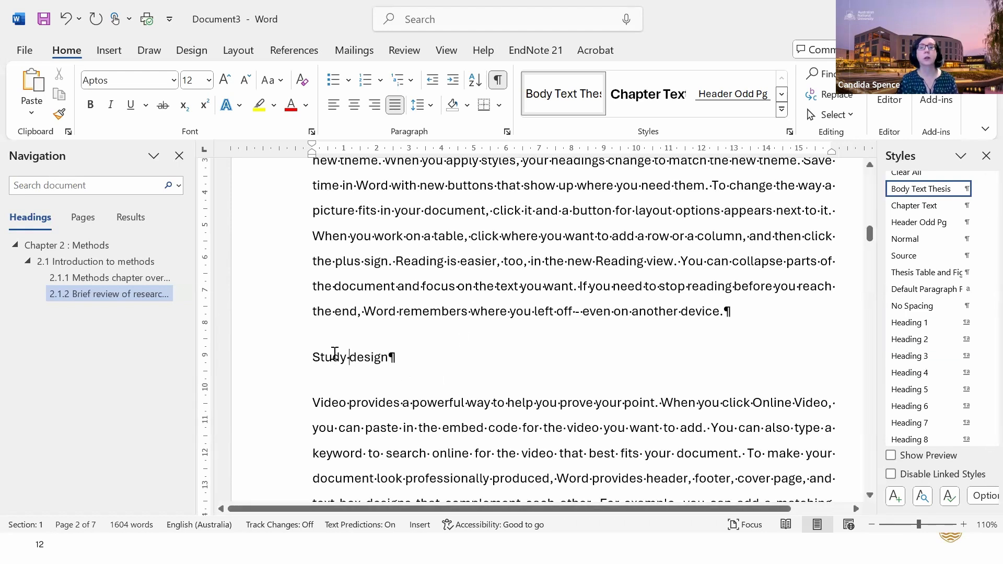
{"action": "left_click", "coordinate": [354, 357]}
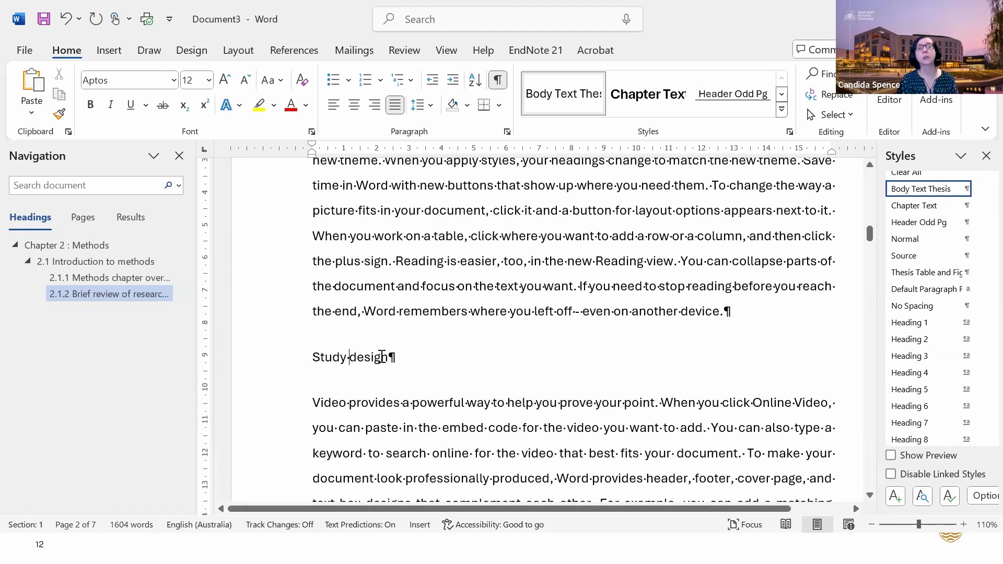
{"action": "left_click", "coordinate": [911, 339]}
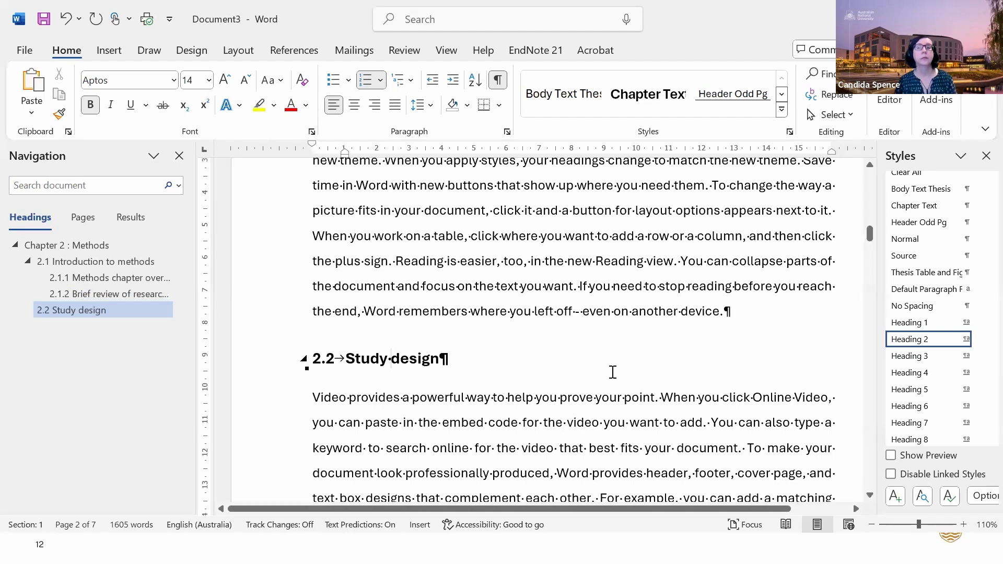
Add a Heading 3 subsection titled "Survey data" under "Study design", after the paragraph ending "up where you need them."
{"action": "scroll", "coordinate": [613, 371], "scroll_direction": "down", "scroll_amount": 2}
{"action": "scroll", "coordinate": [612, 372], "scroll_direction": "down", "scroll_amount": 2}
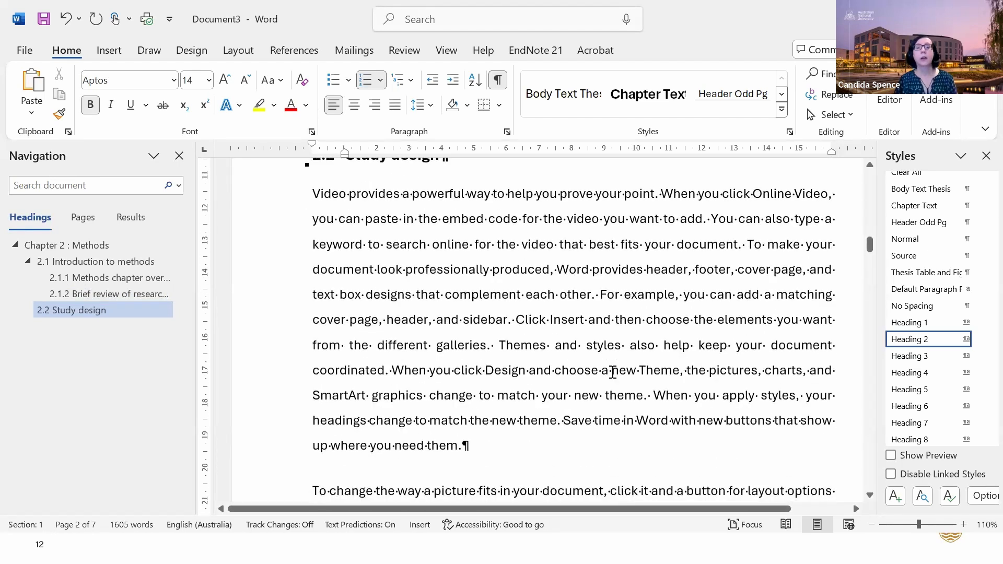
{"action": "scroll", "coordinate": [613, 371], "scroll_direction": "down", "scroll_amount": 1}
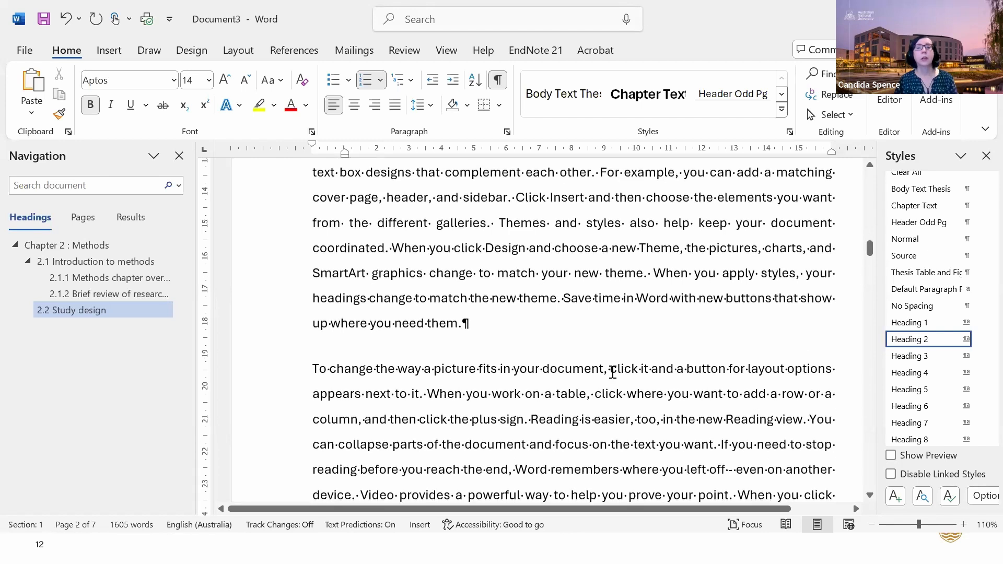
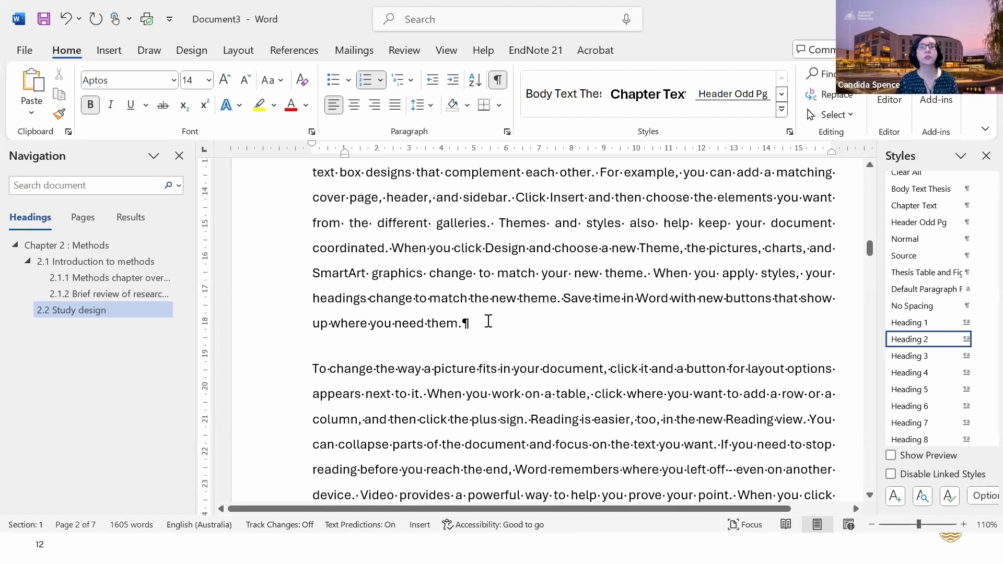
{"action": "left_click", "coordinate": [510, 321]}
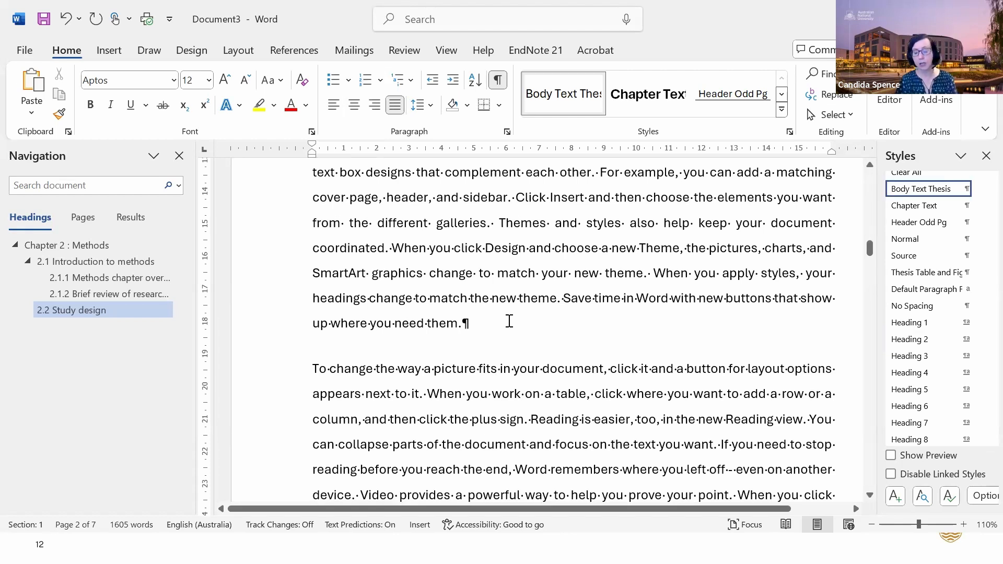
{"action": "key", "text": "Return"}
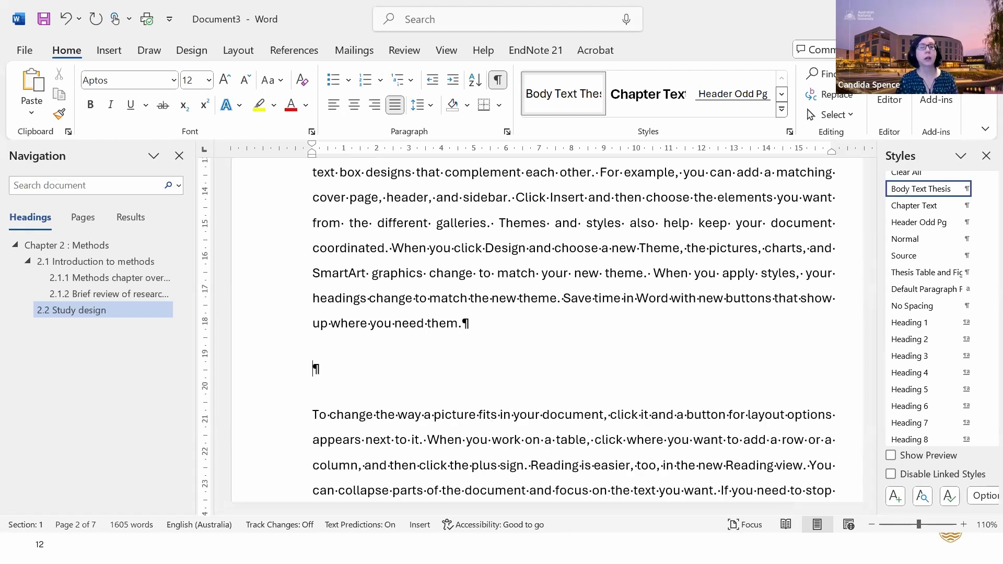
{"action": "type", "text": "Survey· data"}
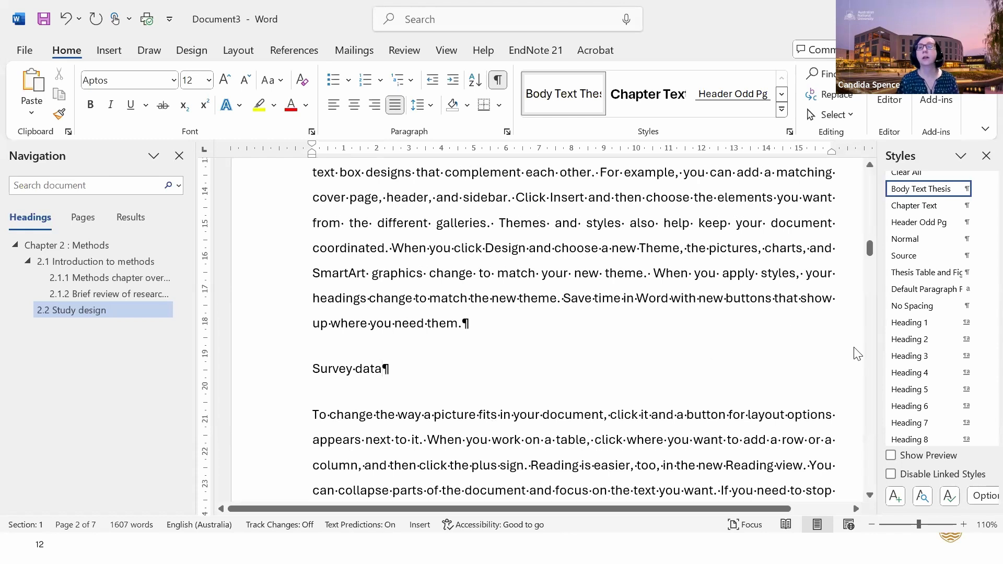
{"action": "left_click", "coordinate": [912, 356]}
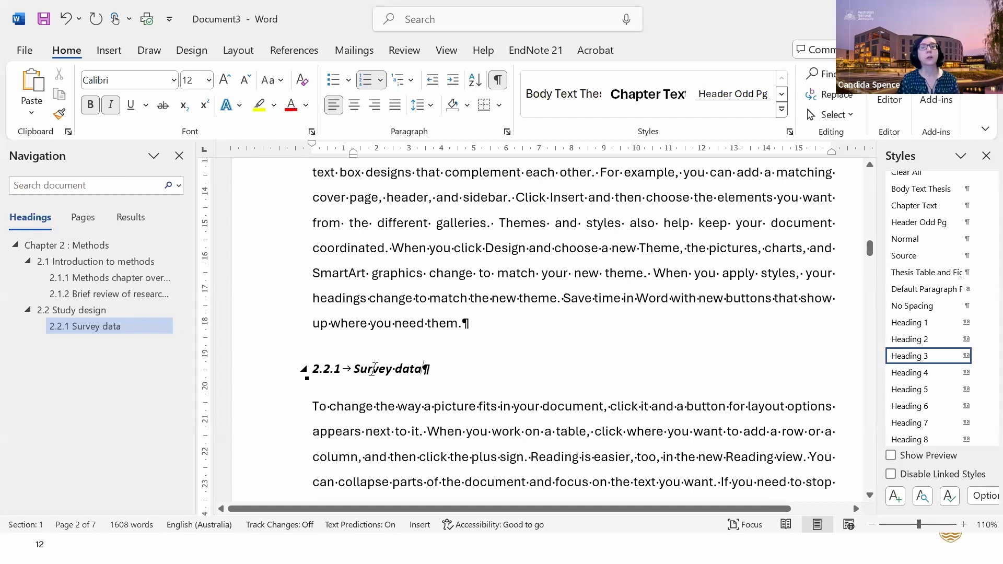
Compare the formatting and numbering of the "Study design" and "Survey data" headings
{"action": "scroll", "coordinate": [365, 347], "scroll_direction": "up", "scroll_amount": 1}
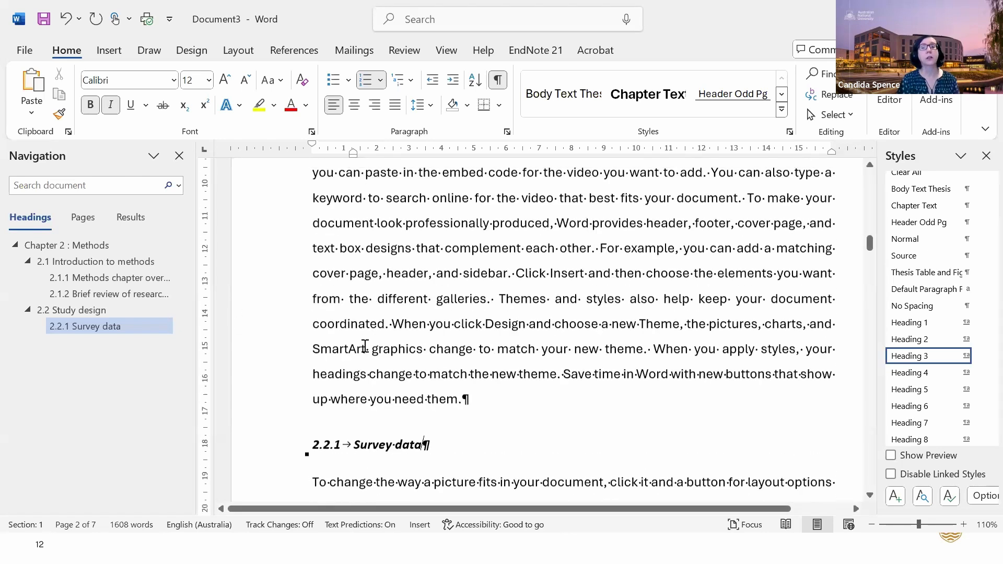
{"action": "scroll", "coordinate": [365, 346], "scroll_direction": "up", "scroll_amount": 3}
{"action": "triple_click", "coordinate": [443, 318]}
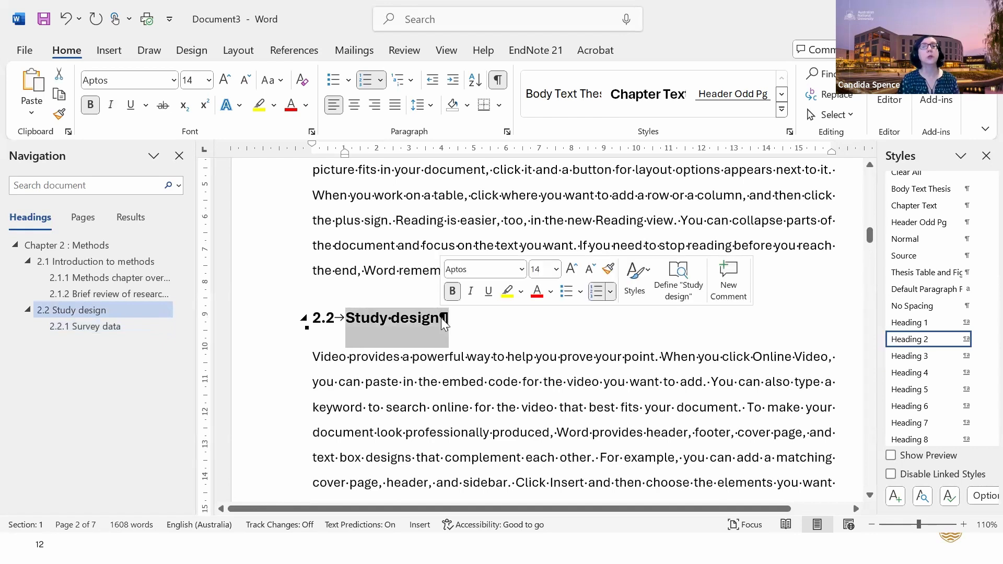
{"action": "scroll", "coordinate": [406, 324], "scroll_direction": "down", "scroll_amount": 1}
{"action": "scroll", "coordinate": [406, 324], "scroll_direction": "down", "scroll_amount": 3}
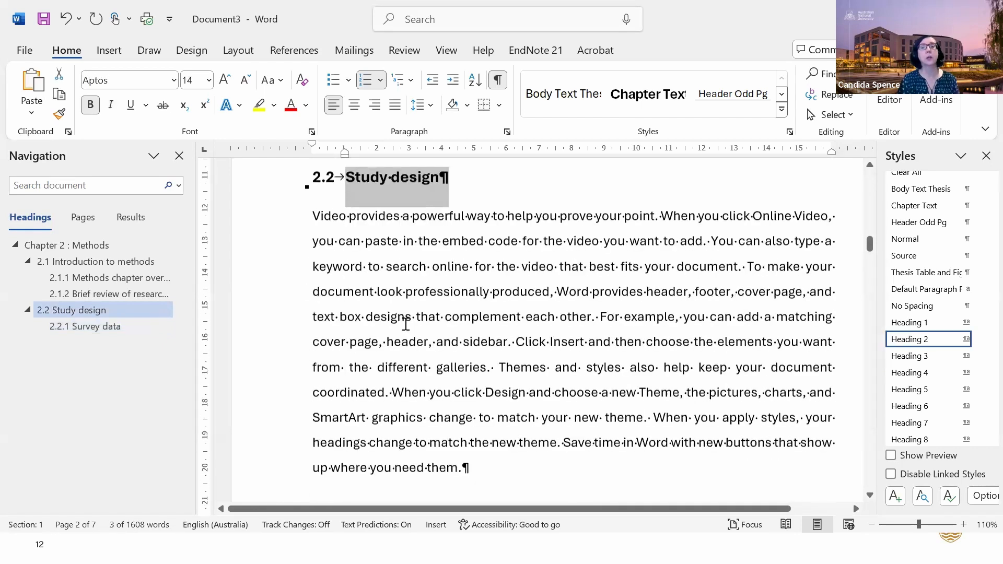
{"action": "left_click", "coordinate": [374, 409]}
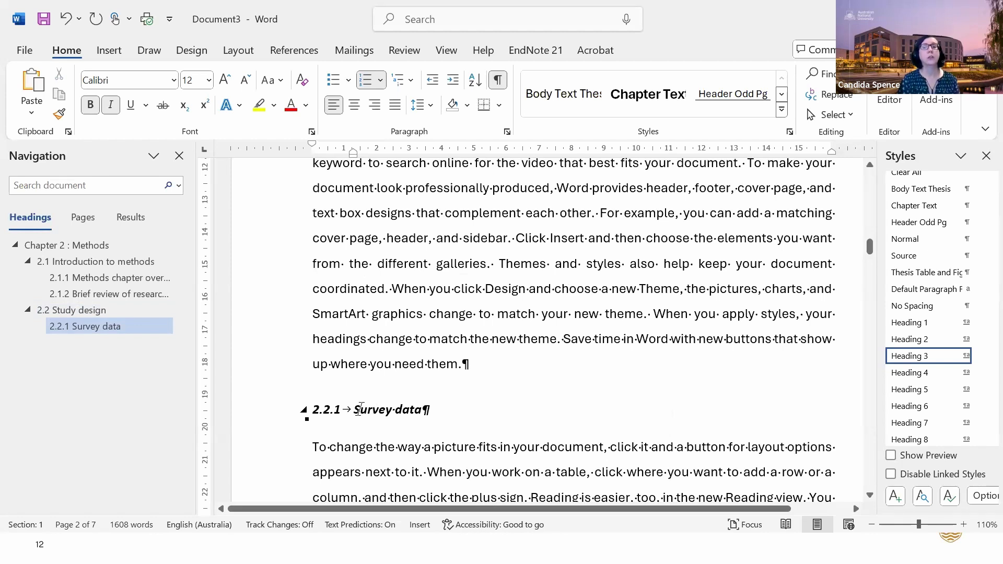
{"action": "triple_click", "coordinate": [444, 410]}
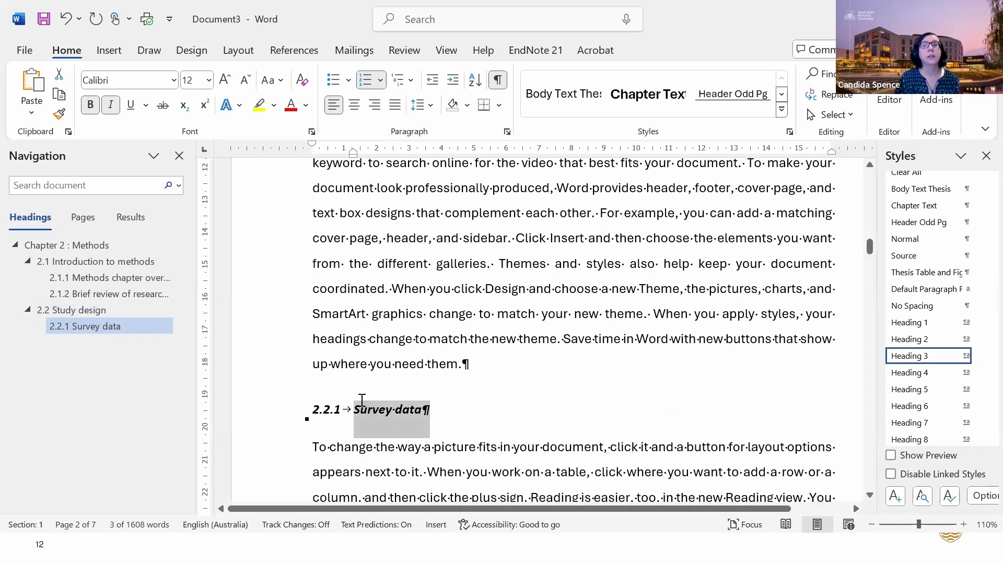
Try Heading 4 and Heading 5 on the "Survey data" heading and set it back to Heading 3
{"action": "left_click", "coordinate": [391, 415]}
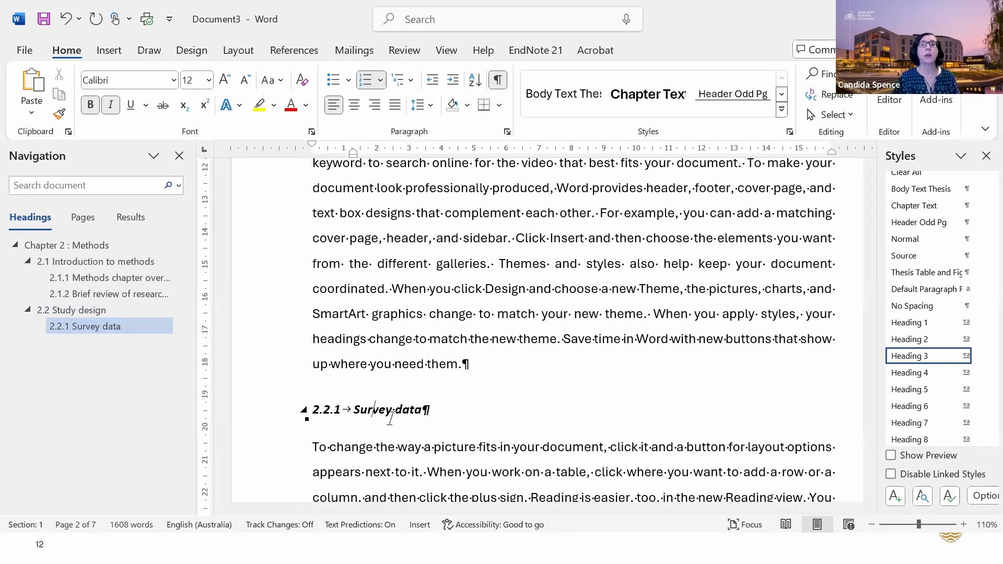
{"action": "scroll", "coordinate": [385, 413], "scroll_direction": "down", "scroll_amount": 1}
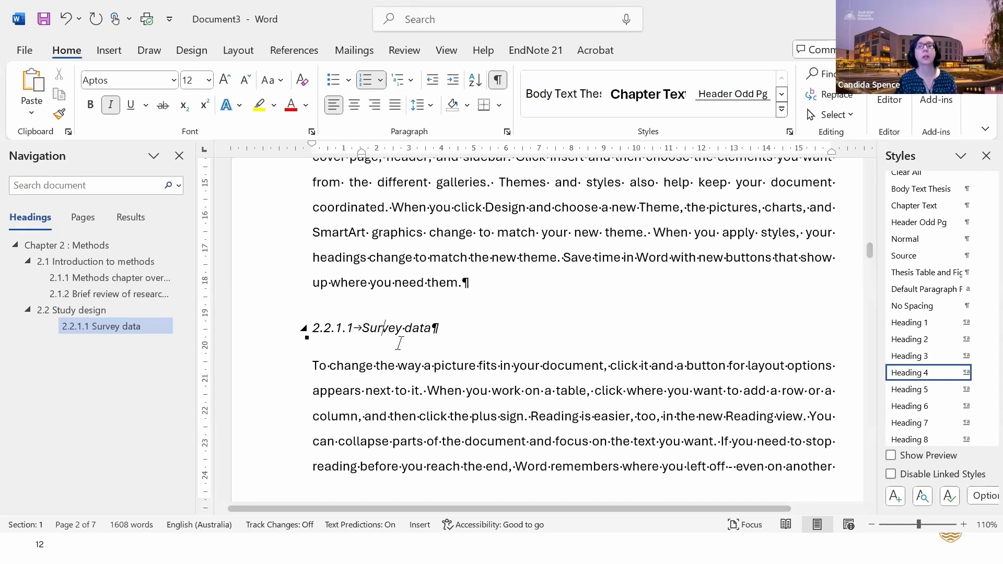
{"action": "left_click", "coordinate": [911, 390]}
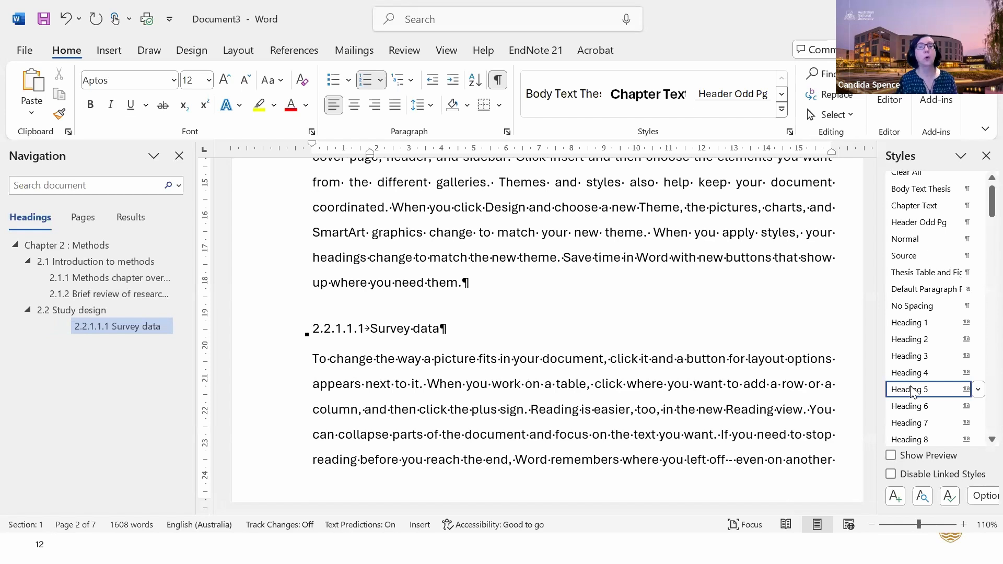
{"action": "left_click", "coordinate": [915, 358]}
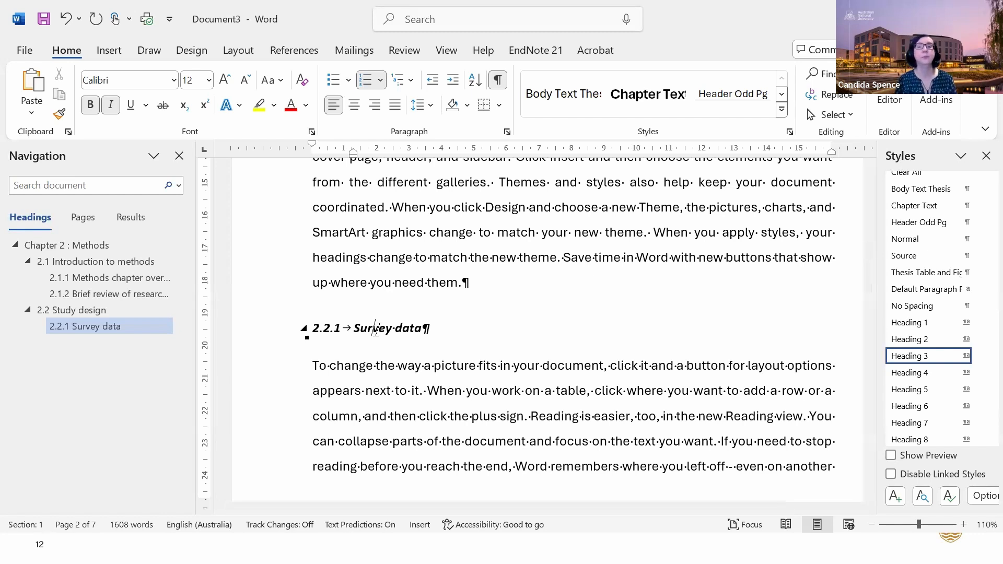
{"action": "left_click", "coordinate": [927, 377]}
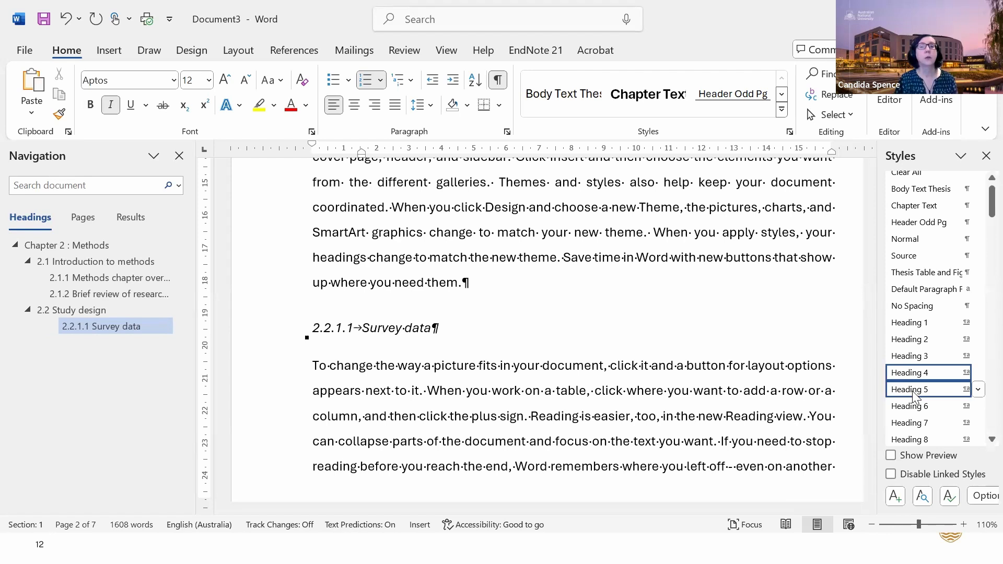
{"action": "left_click", "coordinate": [916, 393]}
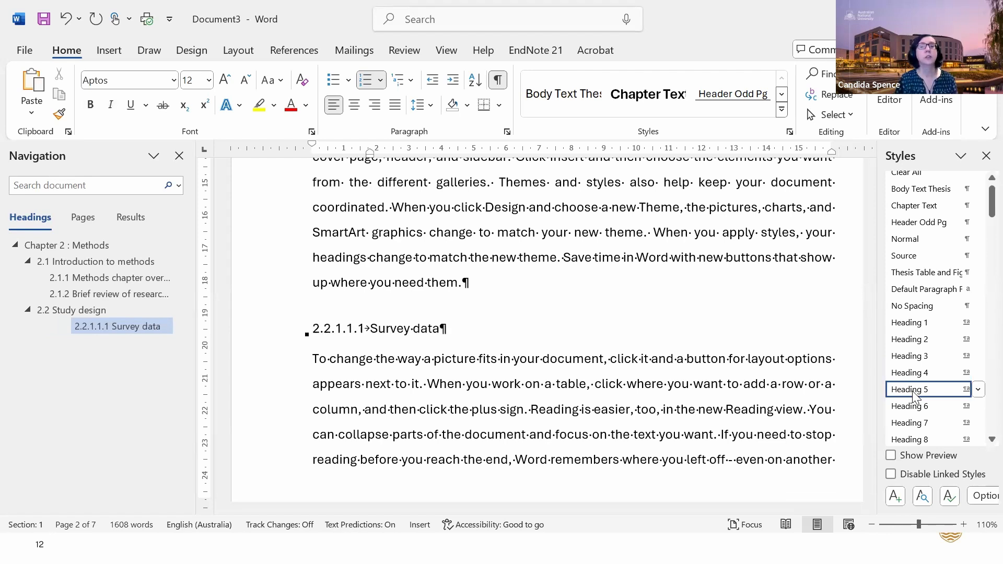
{"action": "left_click", "coordinate": [921, 376]}
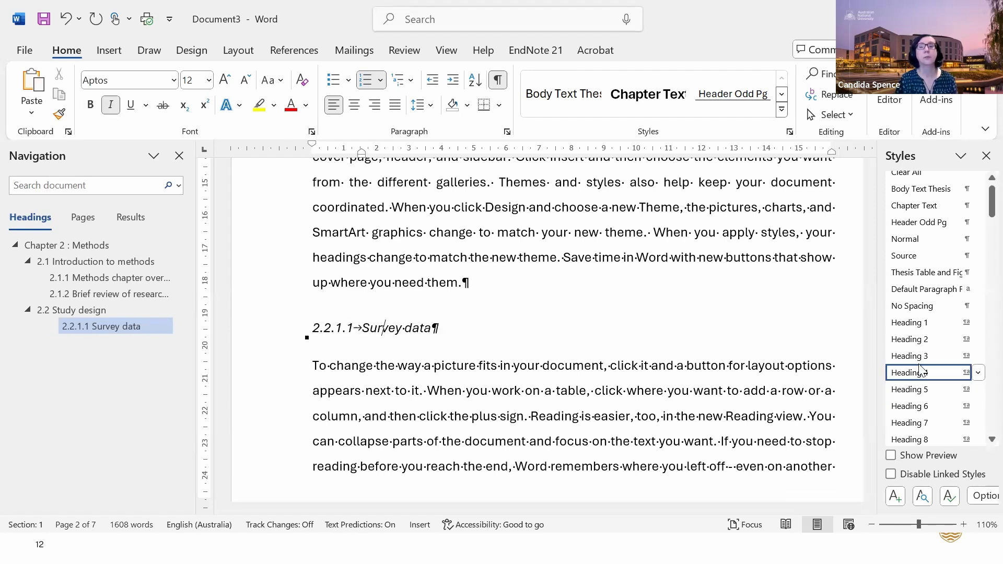
{"action": "left_click", "coordinate": [917, 358]}
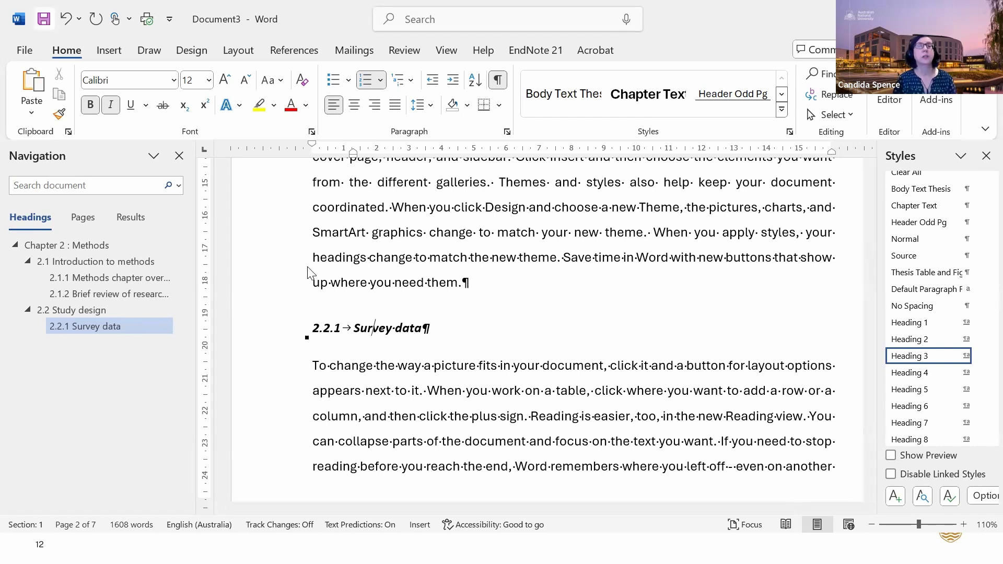
Start saving the document and name the file "201124 Chapter 2"
{"action": "key", "text": "ctrl+s"}
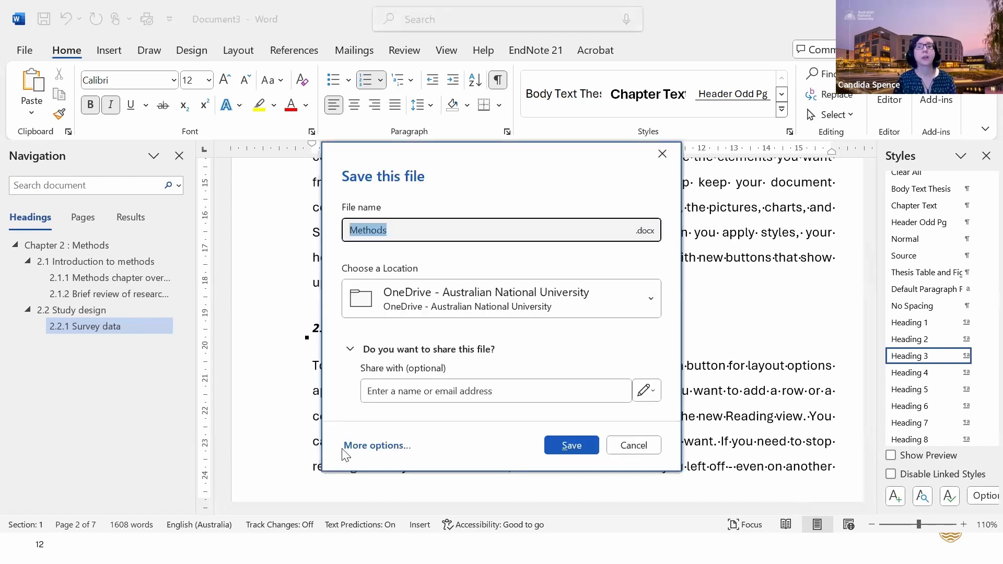
{"action": "left_click", "coordinate": [406, 230]}
{"action": "left_click_drag", "start_coordinate": [406, 230], "coordinate": [331, 233]}
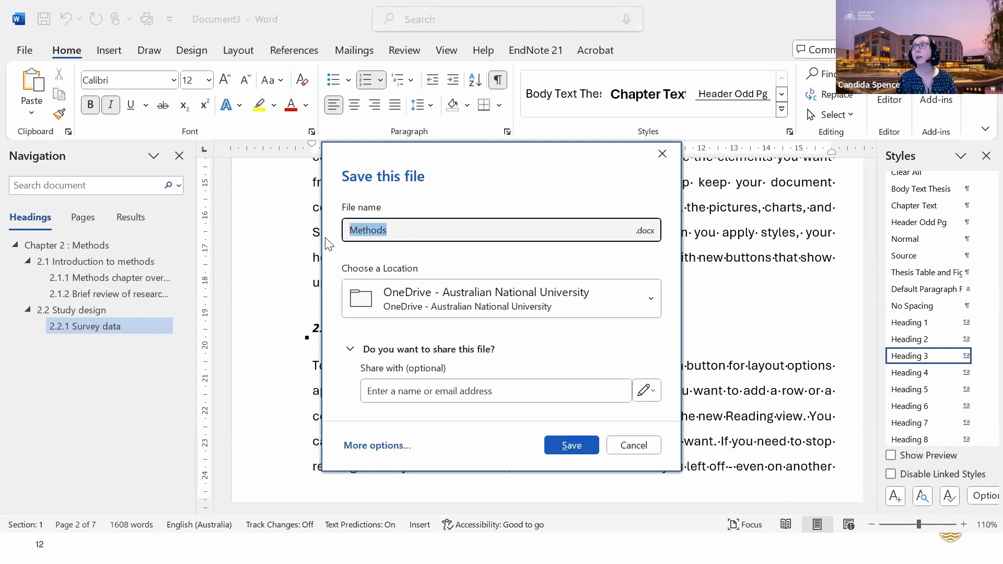
{"action": "type", "text": "2011"}
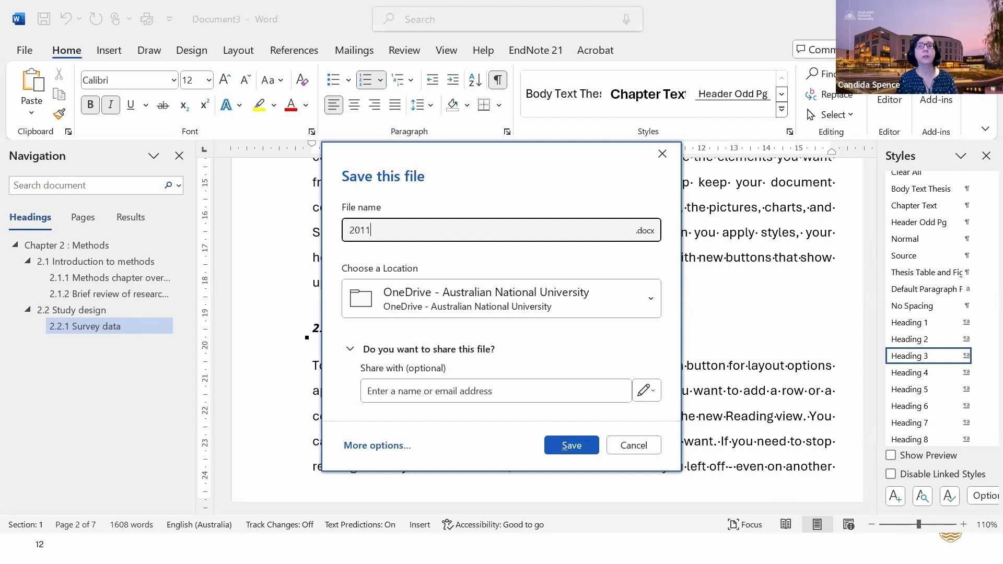
{"action": "type", "text": "24 Chapter 2"}
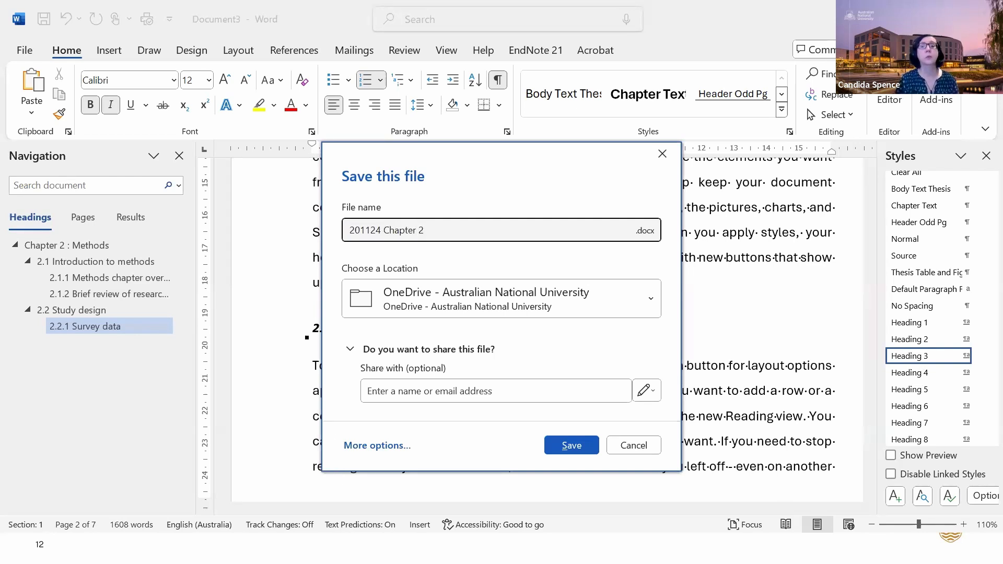
Save the file as a Word Document in the Teaching folder on the Desktop
{"action": "left_click", "coordinate": [392, 448]}
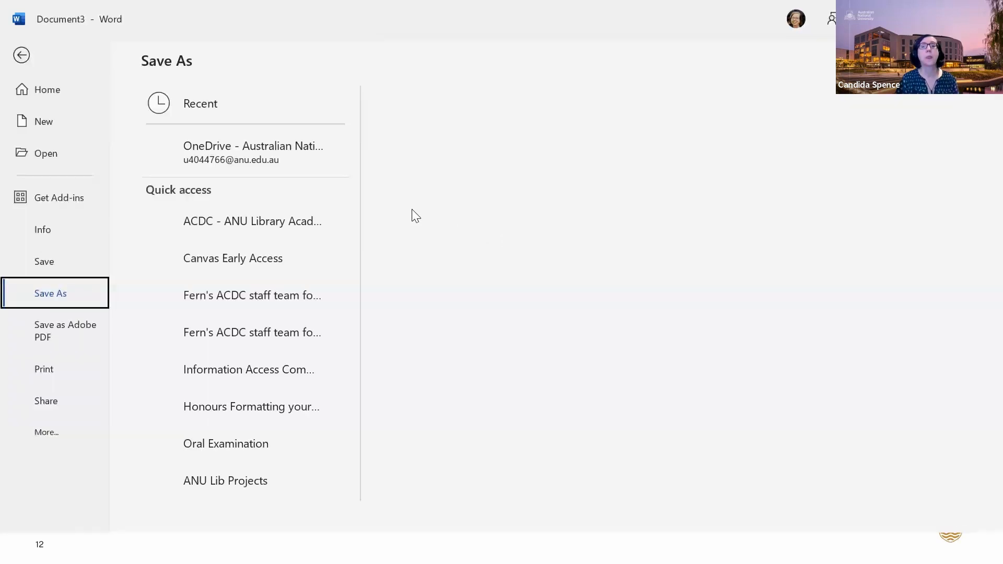
{"action": "left_click", "coordinate": [404, 208]}
{"action": "left_click", "coordinate": [429, 202]}
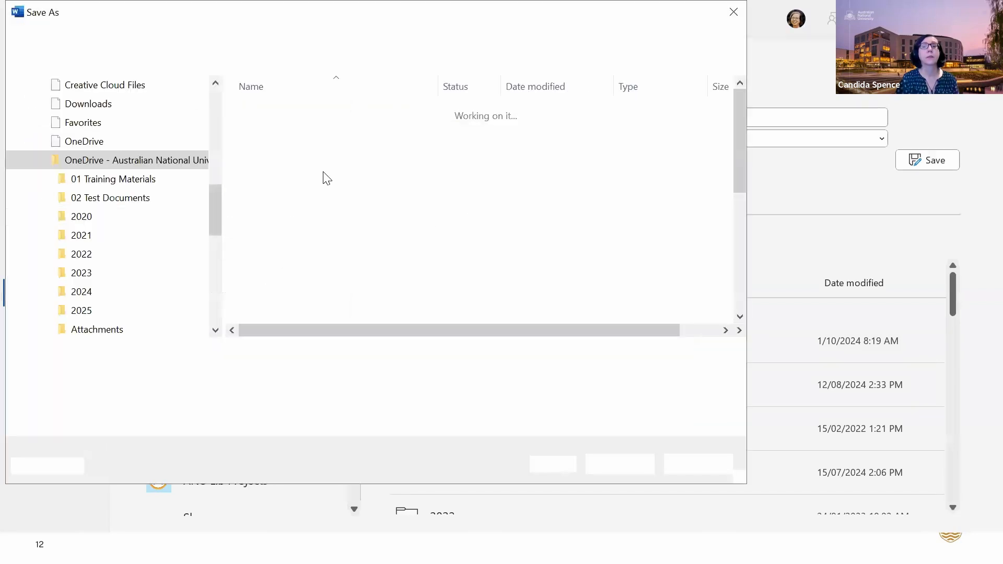
{"action": "scroll", "coordinate": [146, 226], "scroll_direction": "up", "scroll_amount": 3}
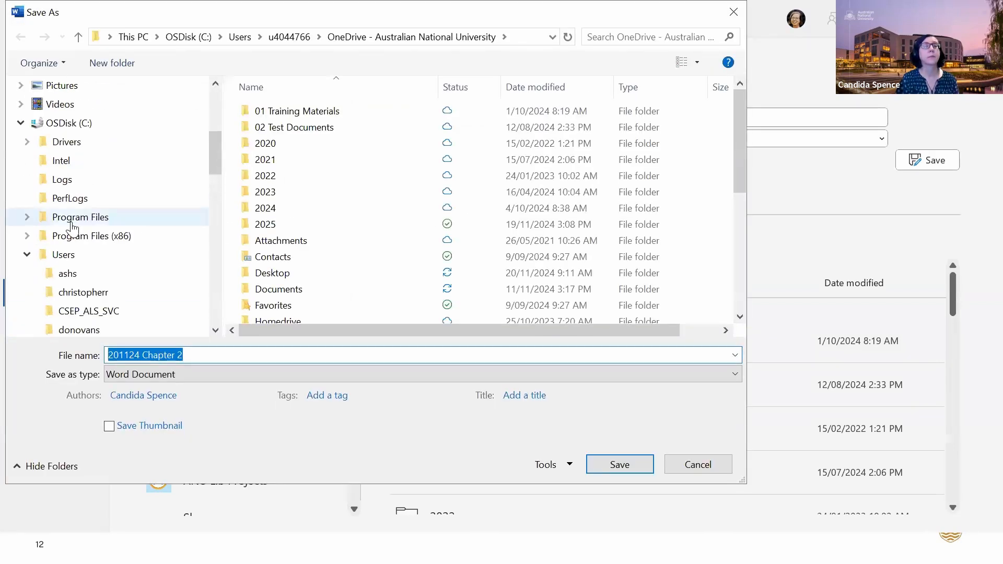
{"action": "scroll", "coordinate": [68, 224], "scroll_direction": "up", "scroll_amount": 5}
{"action": "left_click", "coordinate": [75, 270]}
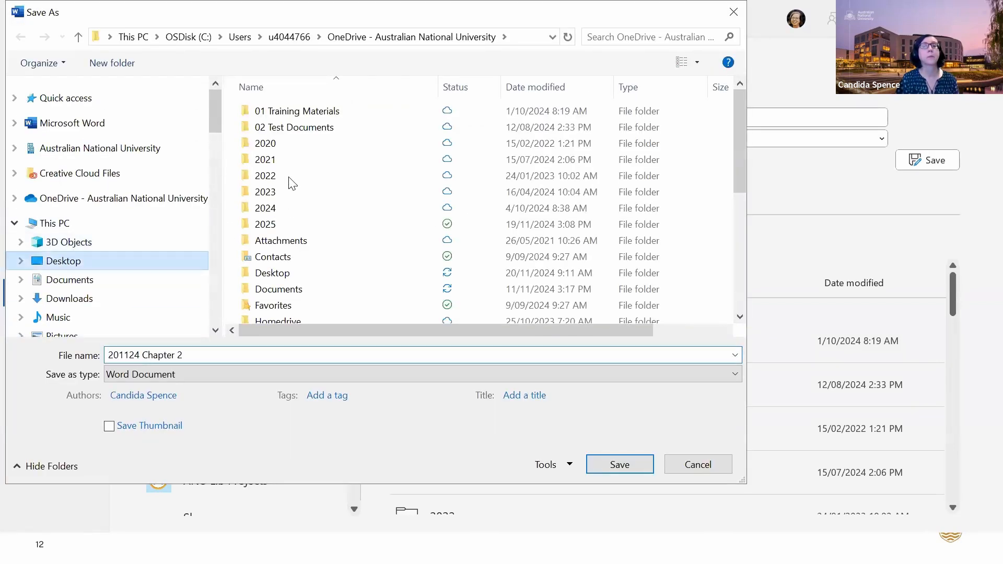
{"action": "left_click", "coordinate": [271, 127]}
{"action": "key", "text": "Return"}
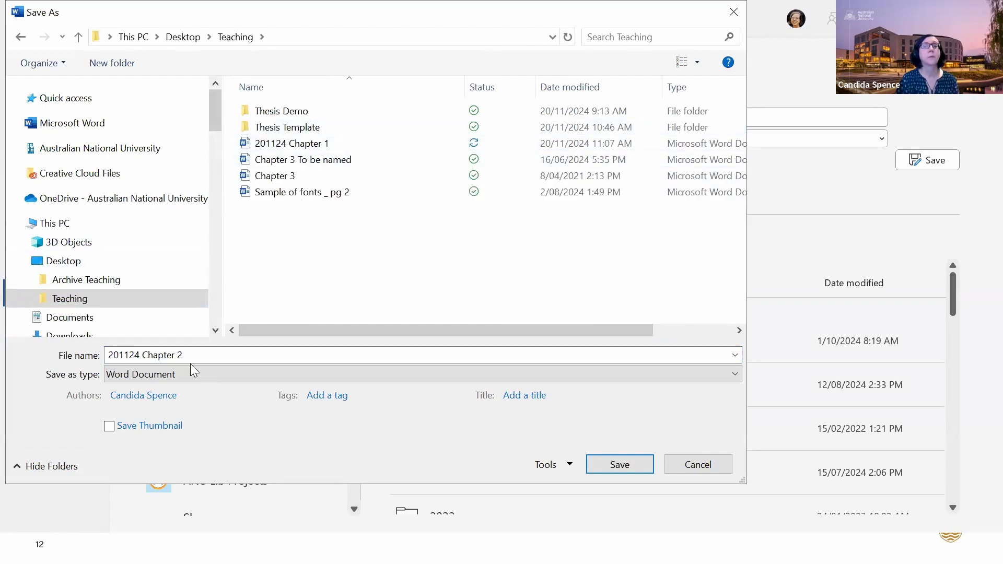
{"action": "left_click", "coordinate": [617, 465]}
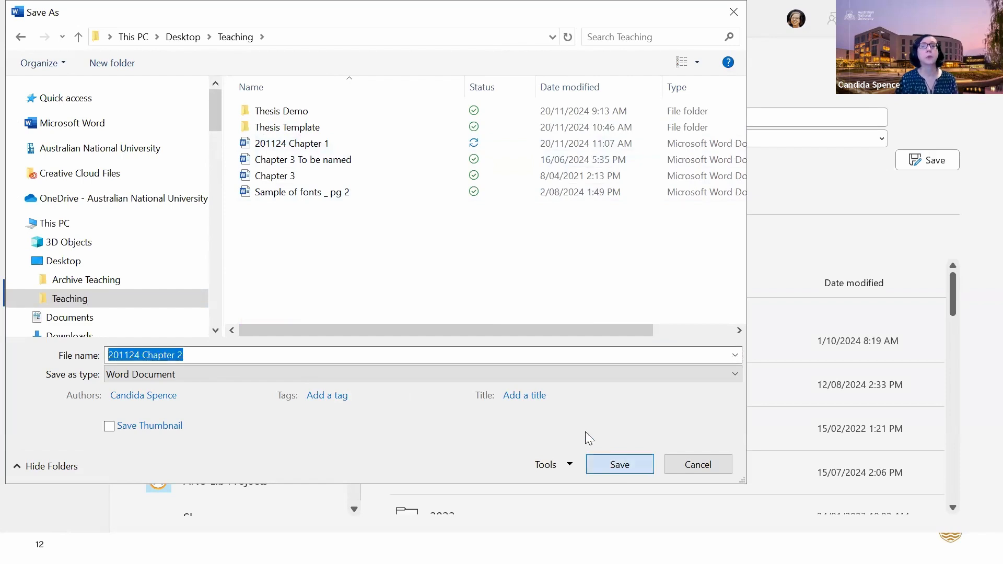
{"action": "left_click", "coordinate": [608, 464]}
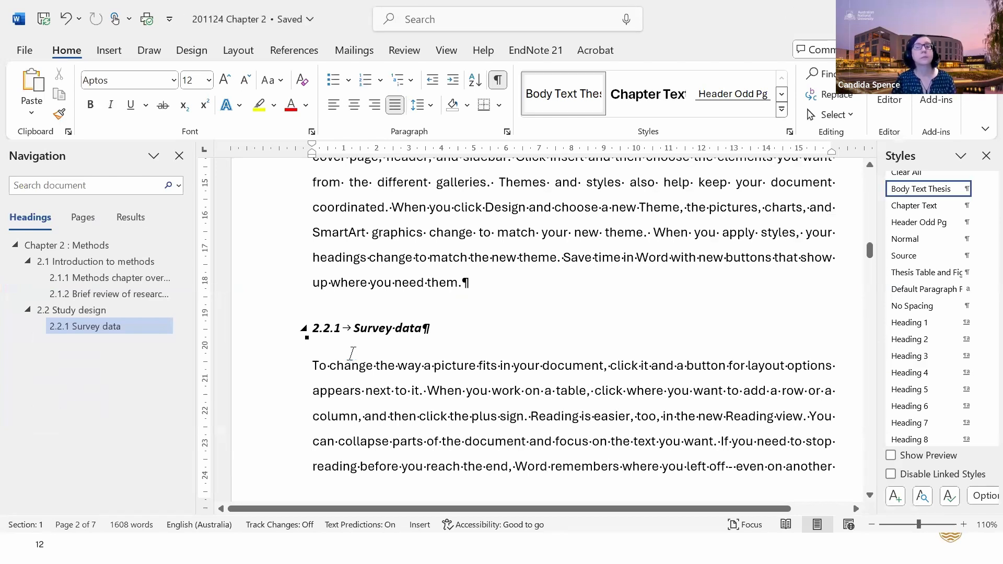
Replace the "Chapter Title" placeholder in the odd-page header with "Methods"
{"action": "scroll", "coordinate": [453, 372], "scroll_direction": "down", "scroll_amount": 2}
{"action": "scroll", "coordinate": [452, 372], "scroll_direction": "down", "scroll_amount": 8}
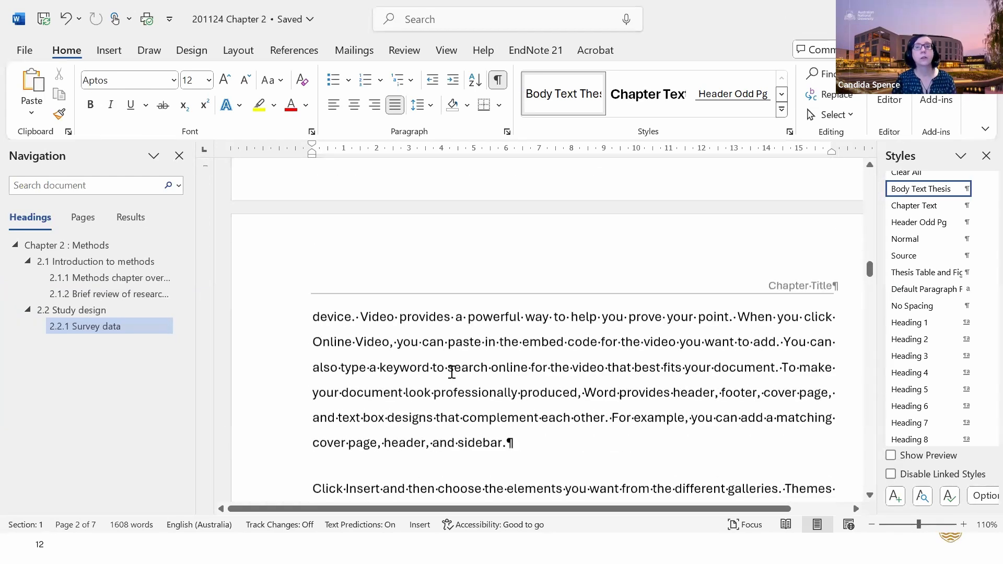
{"action": "scroll", "coordinate": [453, 372], "scroll_direction": "down", "scroll_amount": 1}
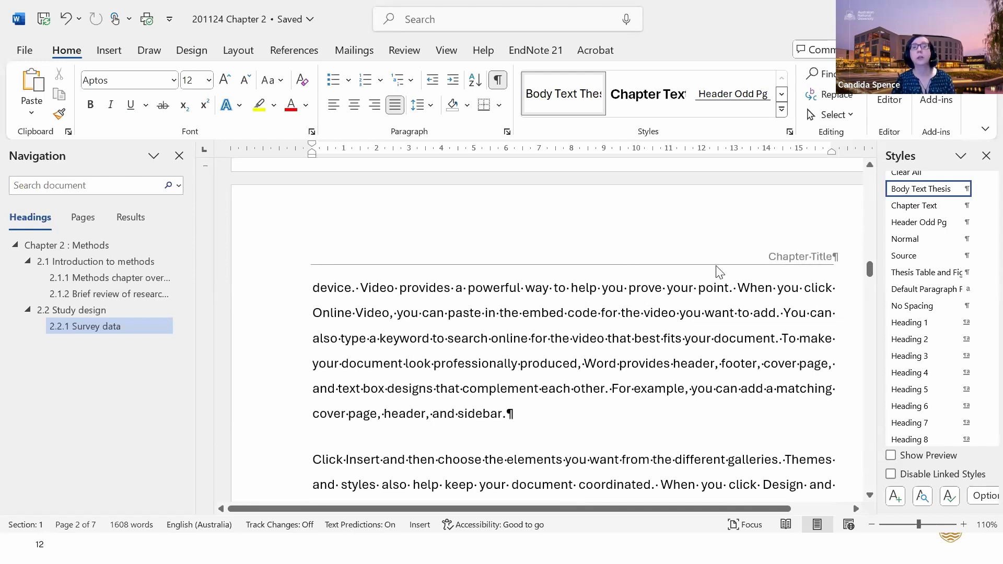
{"action": "double_click", "coordinate": [783, 258]}
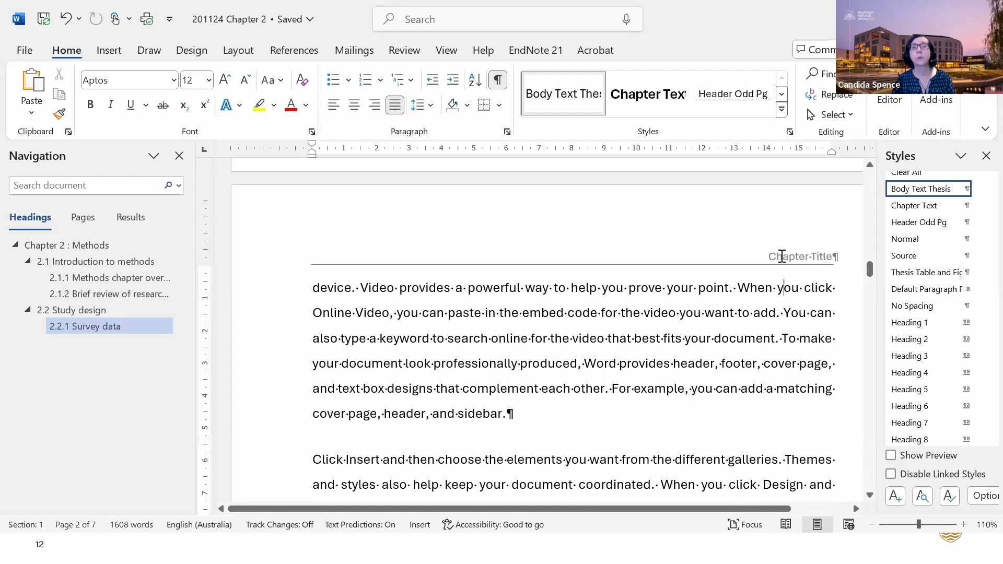
{"action": "left_click_drag", "start_coordinate": [771, 257], "coordinate": [820, 254]}
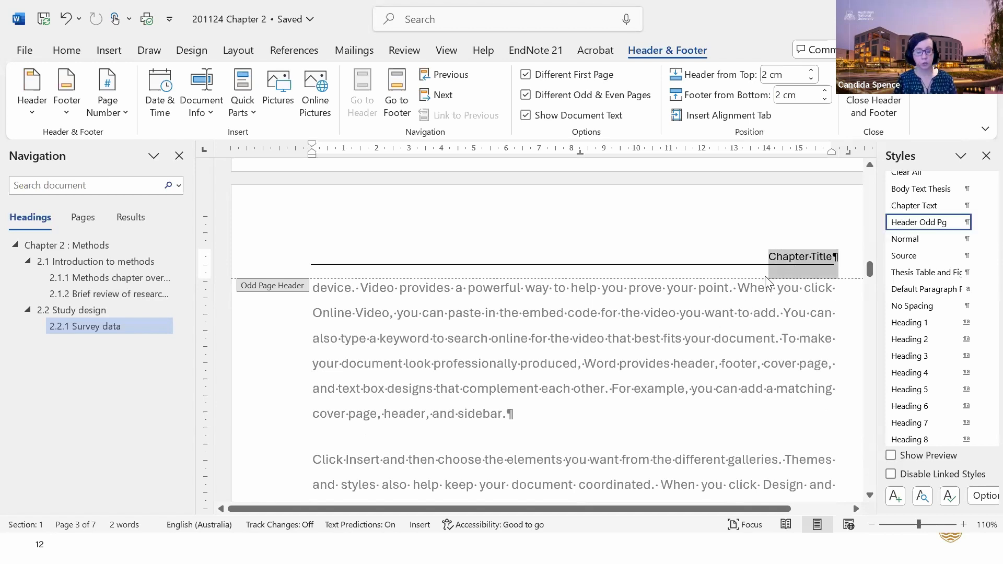
{"action": "type", "text": "Methods"}
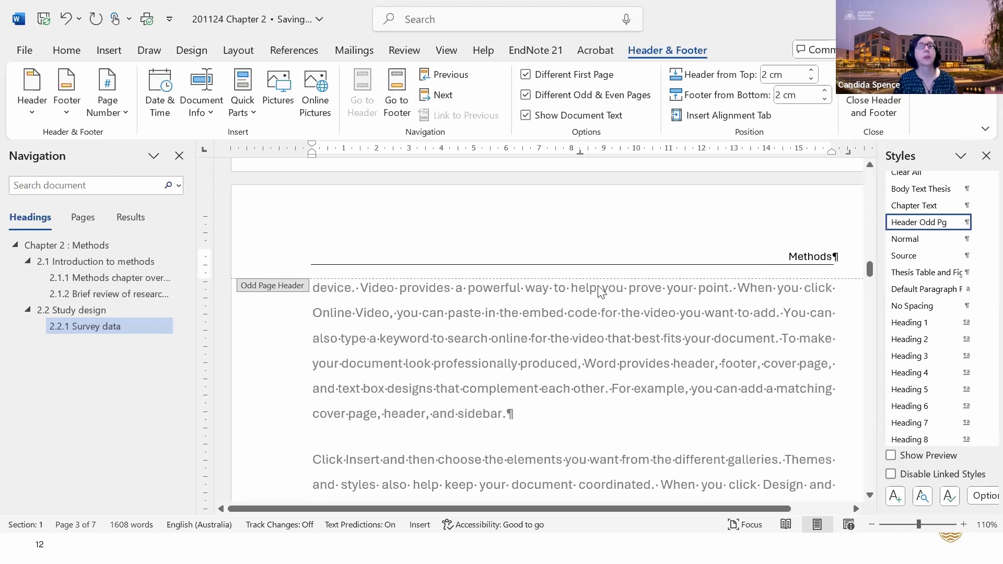
Replace the # placeholder in the even-page header with 2 and return to editing the body text
{"action": "scroll", "coordinate": [522, 276], "scroll_direction": "up", "scroll_amount": 3}
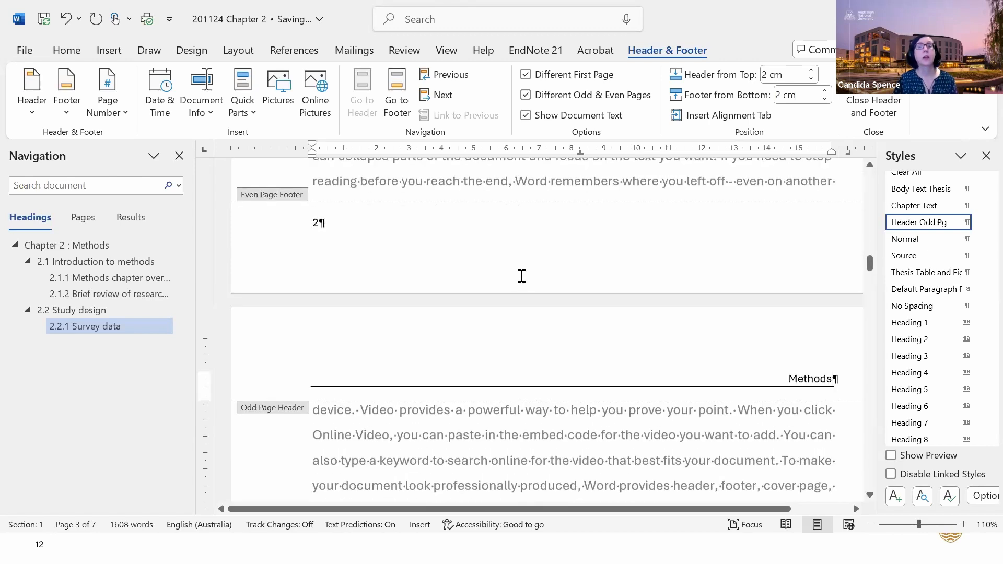
{"action": "scroll", "coordinate": [522, 276], "scroll_direction": "down", "scroll_amount": 8}
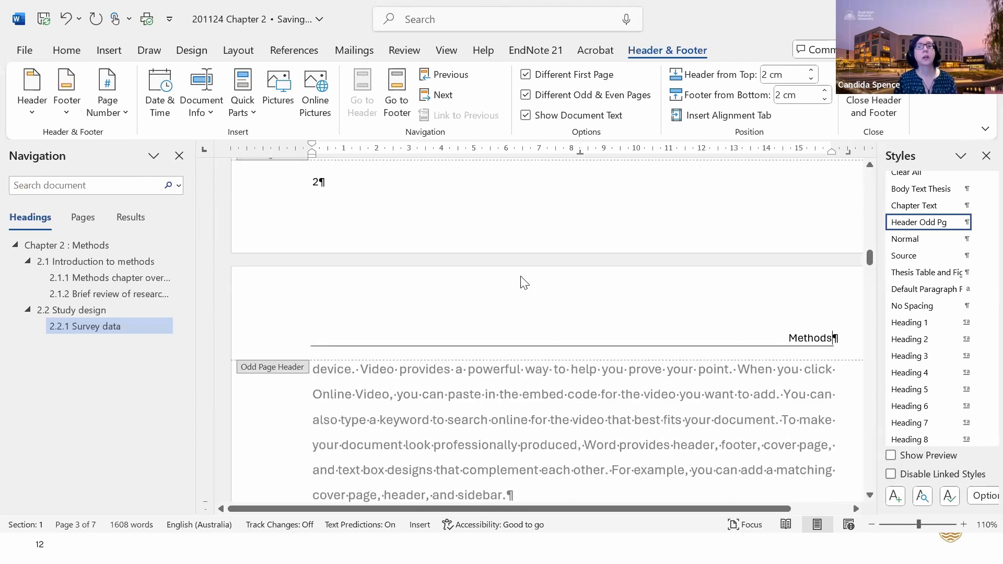
{"action": "scroll", "coordinate": [524, 282], "scroll_direction": "up", "scroll_amount": 10}
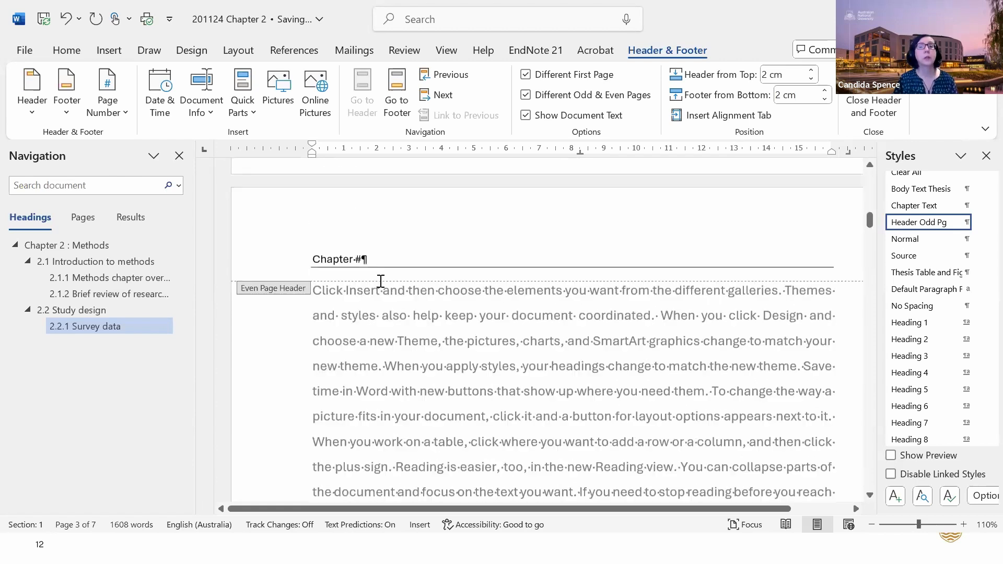
{"action": "double_click", "coordinate": [358, 339]}
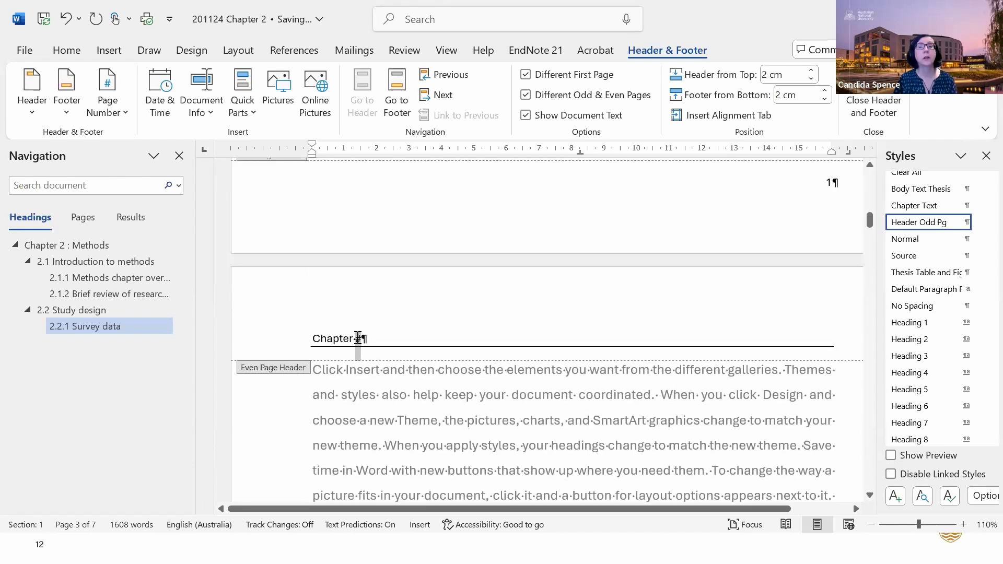
{"action": "type", "text": "2"}
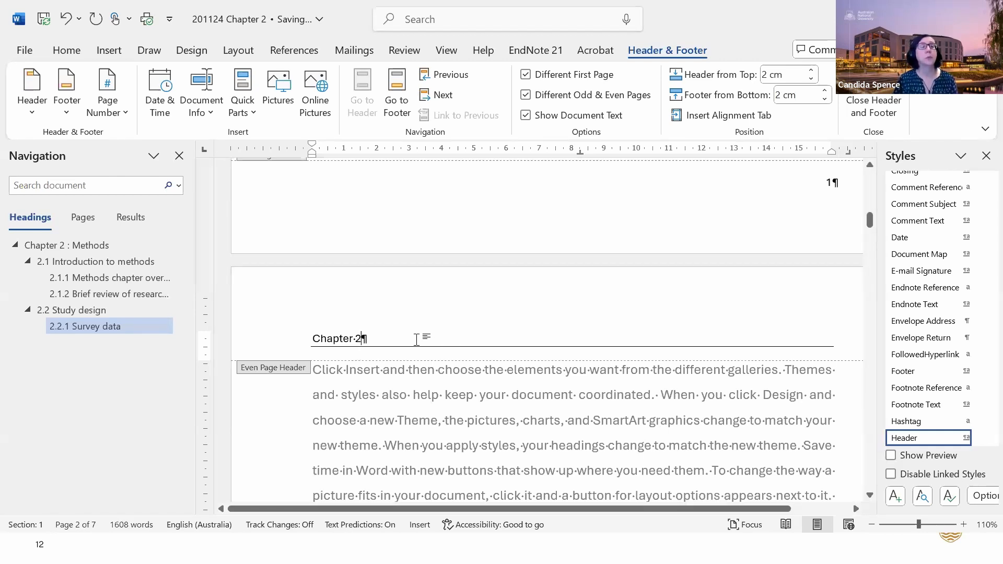
{"action": "scroll", "coordinate": [417, 340], "scroll_direction": "down", "scroll_amount": 4}
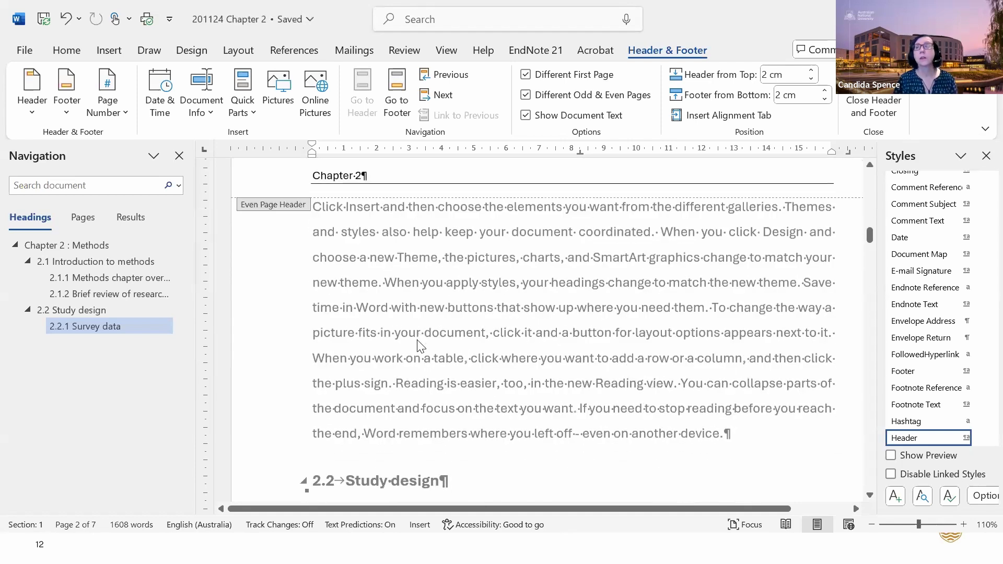
{"action": "scroll", "coordinate": [418, 341], "scroll_direction": "down", "scroll_amount": 4}
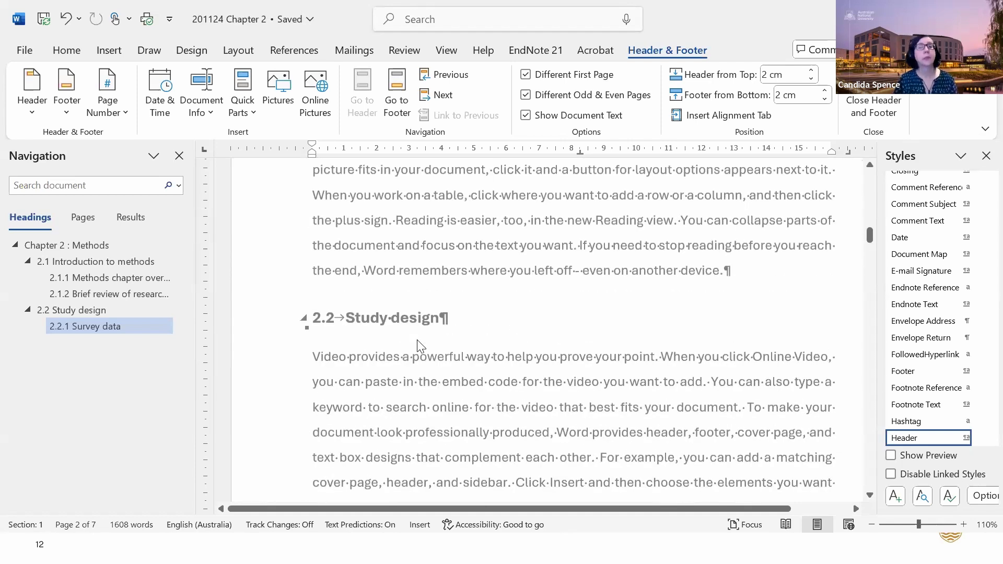
{"action": "scroll", "coordinate": [417, 339], "scroll_direction": "down", "scroll_amount": 8}
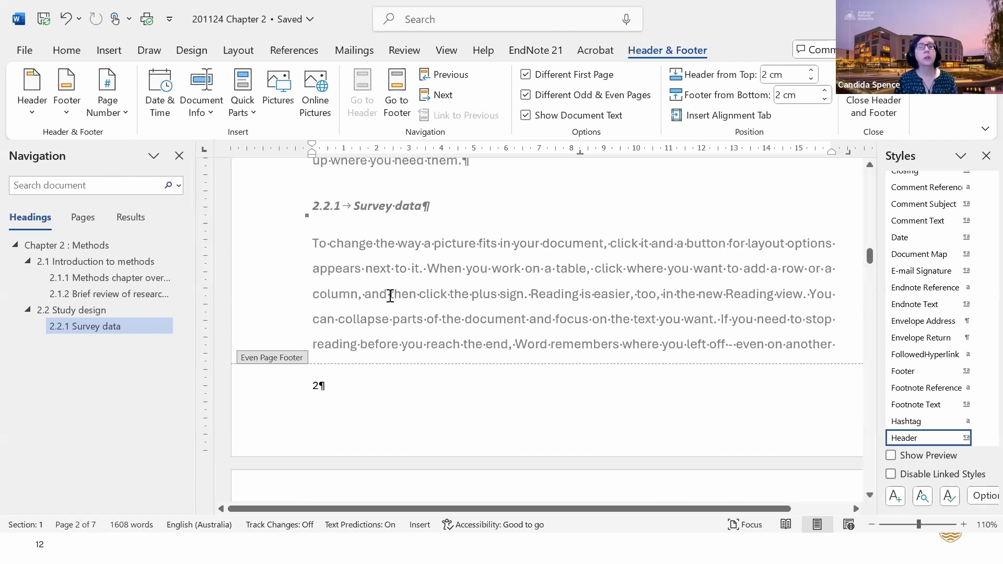
{"action": "scroll", "coordinate": [390, 296], "scroll_direction": "down", "scroll_amount": 5}
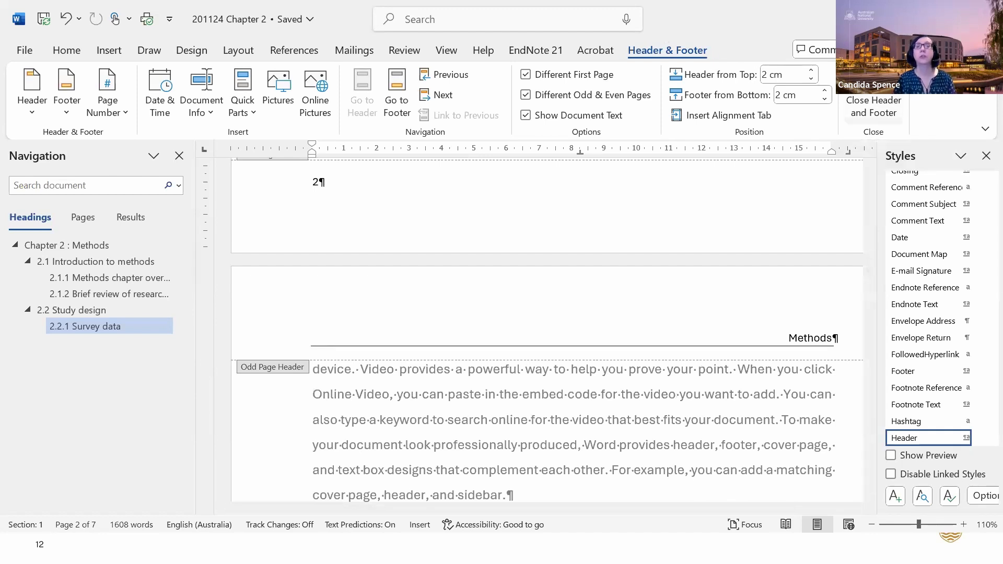
{"action": "double_click", "coordinate": [644, 419]}
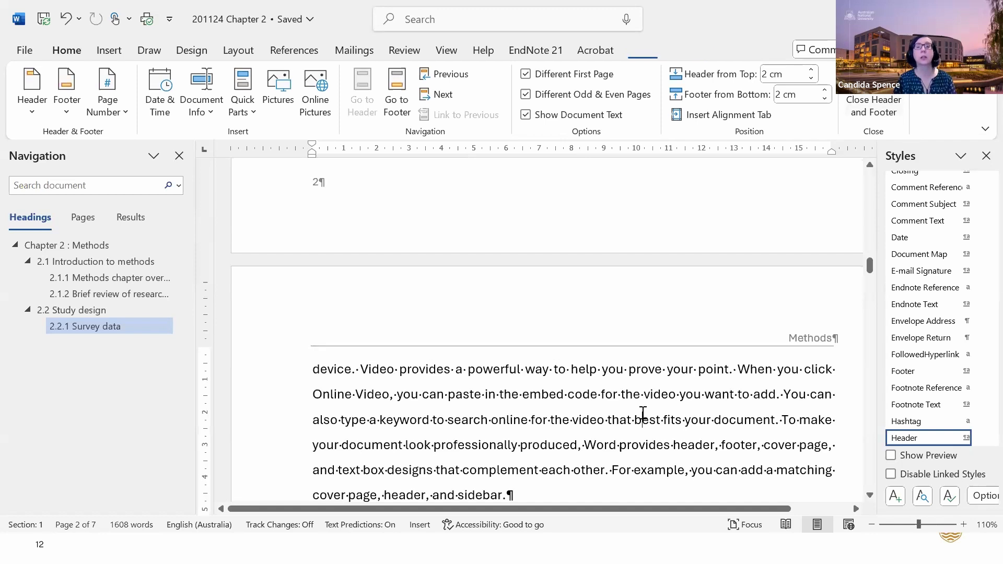
Delete the page break and surplus empty paragraphs after the last body paragraph of the chapter
{"action": "scroll", "coordinate": [643, 413], "scroll_direction": "down", "scroll_amount": 12}
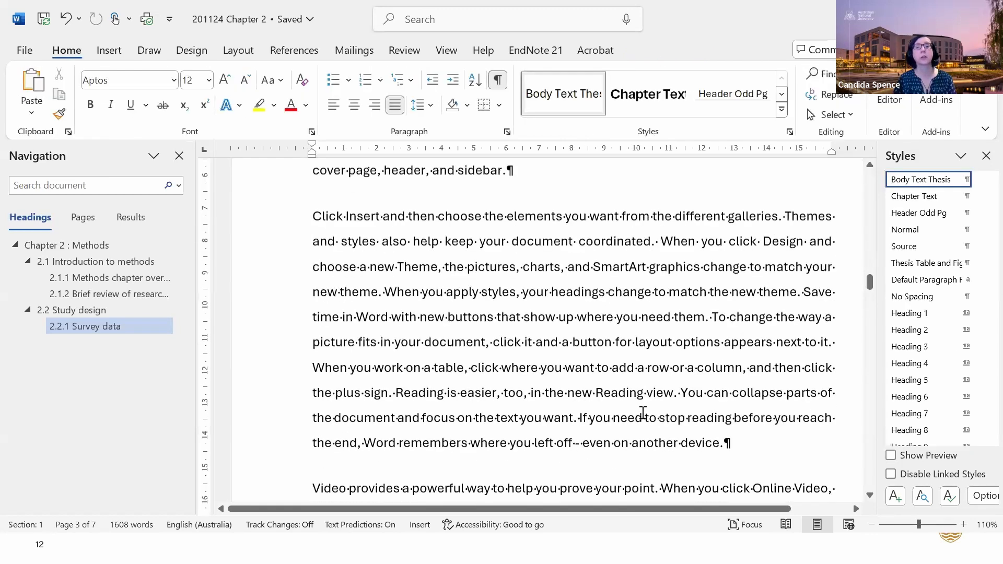
{"action": "scroll", "coordinate": [643, 413], "scroll_direction": "down", "scroll_amount": 12}
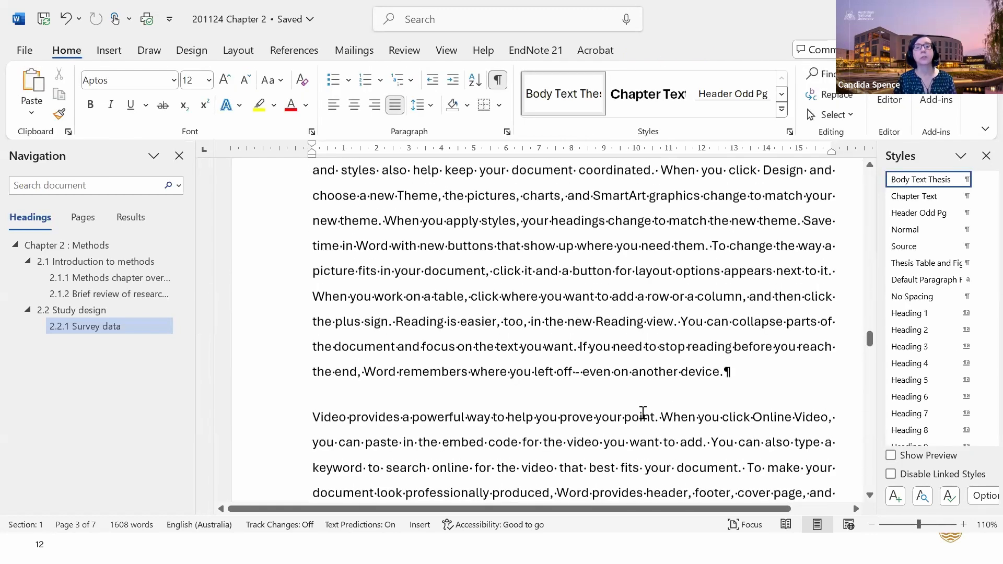
{"action": "scroll", "coordinate": [643, 413], "scroll_direction": "down", "scroll_amount": 5}
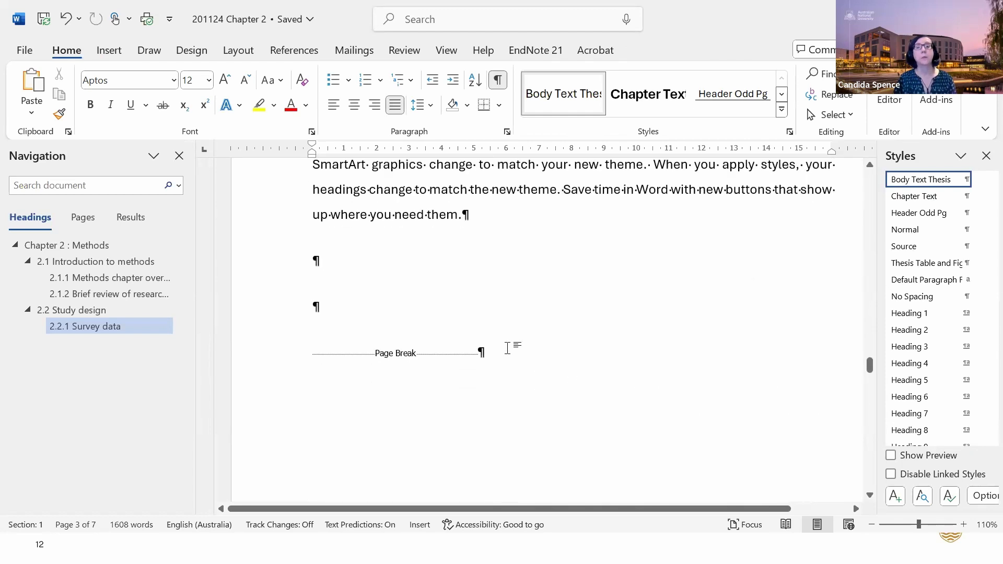
{"action": "key", "text": "Return"}
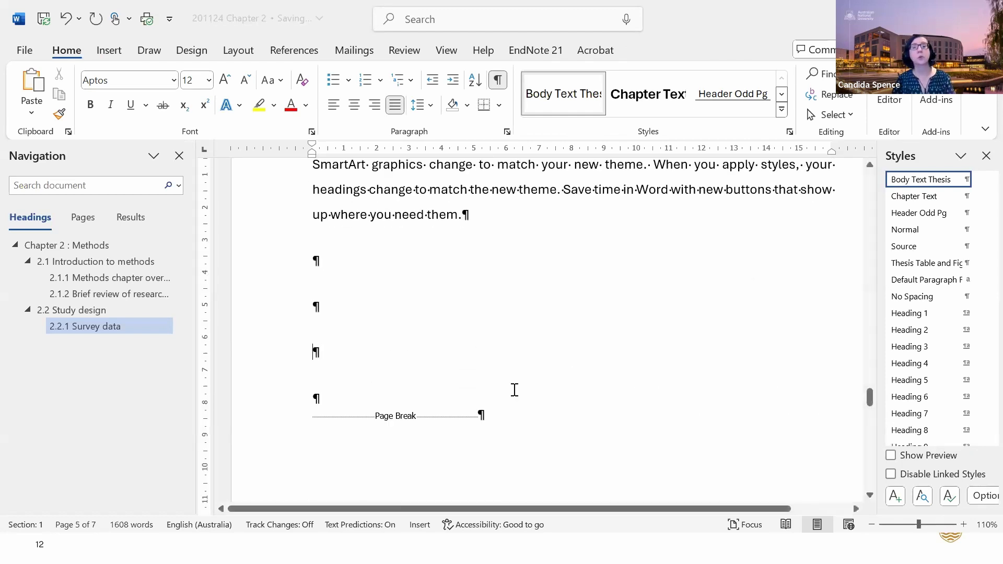
{"action": "key", "text": "BackSpace"}
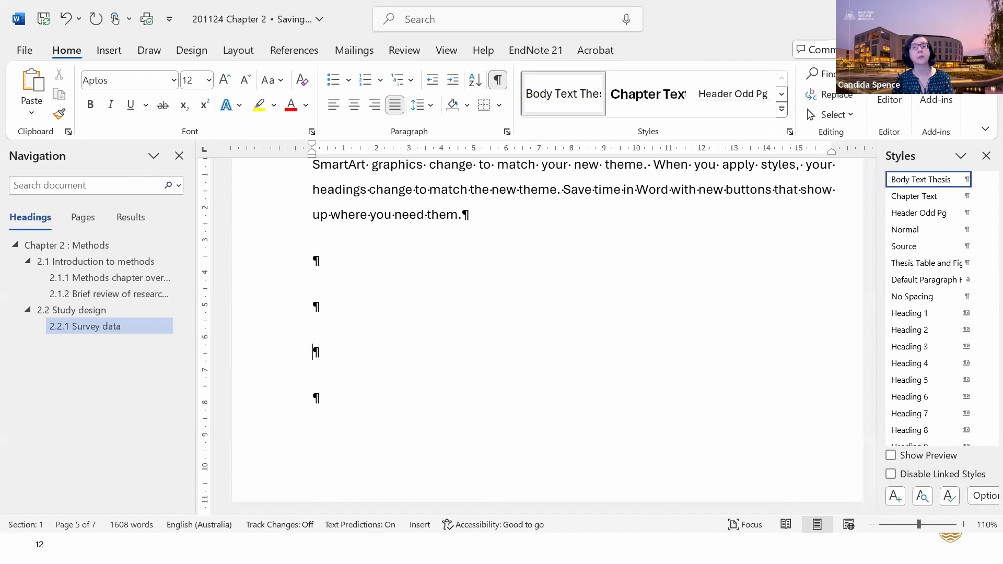
{"action": "key", "text": "BackSpace"}
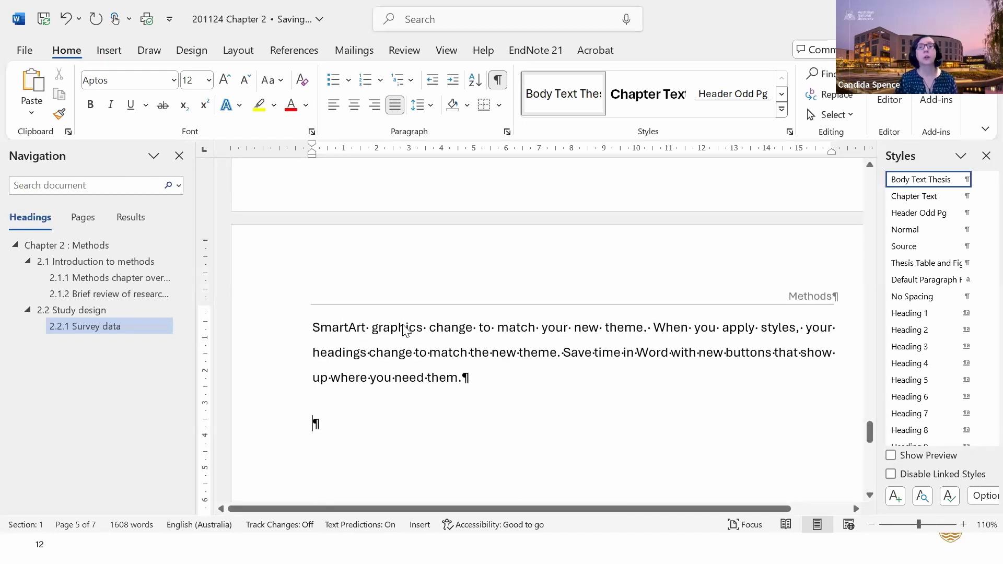
{"action": "scroll", "coordinate": [404, 326], "scroll_direction": "up", "scroll_amount": 10}
{"action": "scroll", "coordinate": [404, 324], "scroll_direction": "up", "scroll_amount": 5}
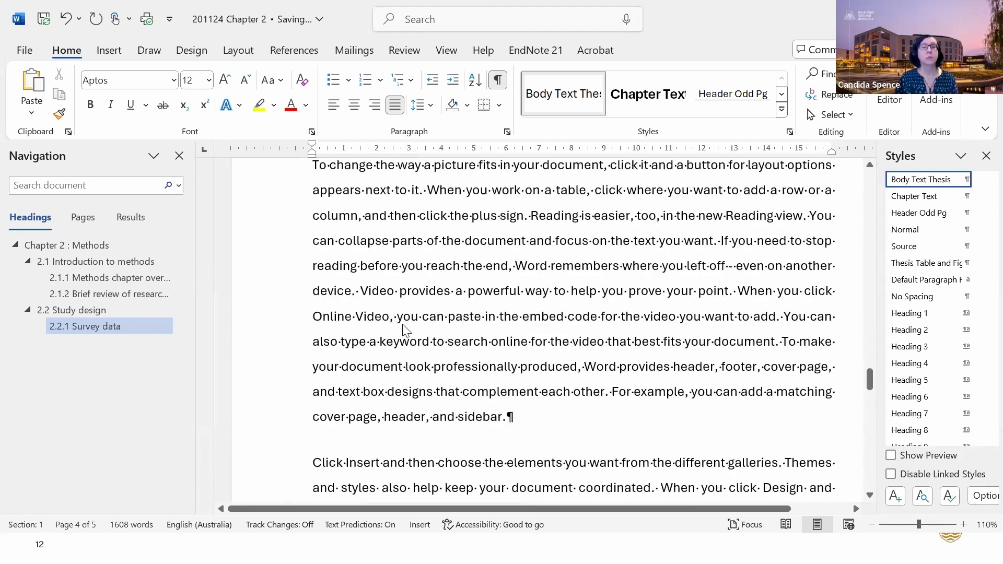
{"action": "scroll", "coordinate": [405, 328], "scroll_direction": "up", "scroll_amount": 10}
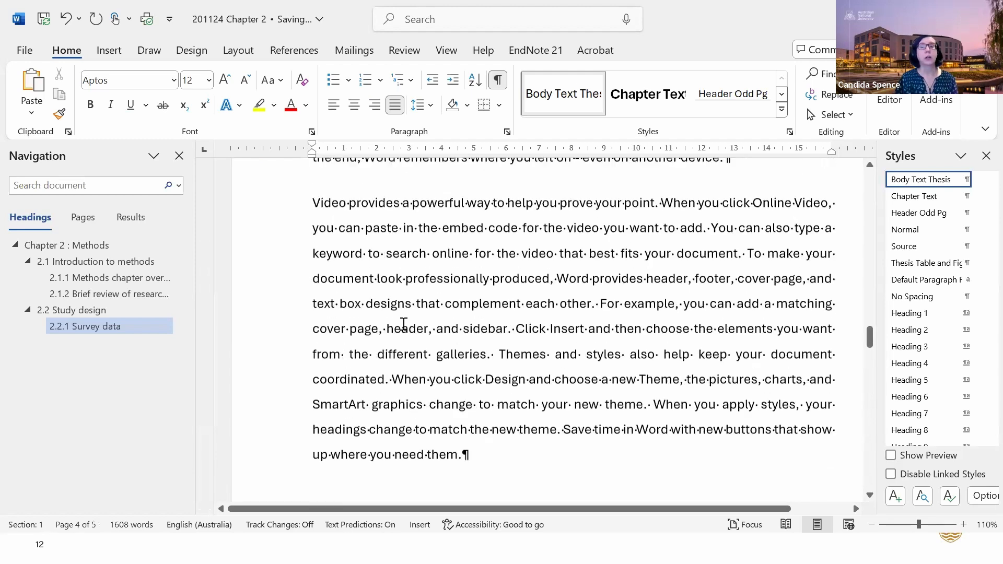
{"action": "scroll", "coordinate": [404, 324], "scroll_direction": "up", "scroll_amount": 3}
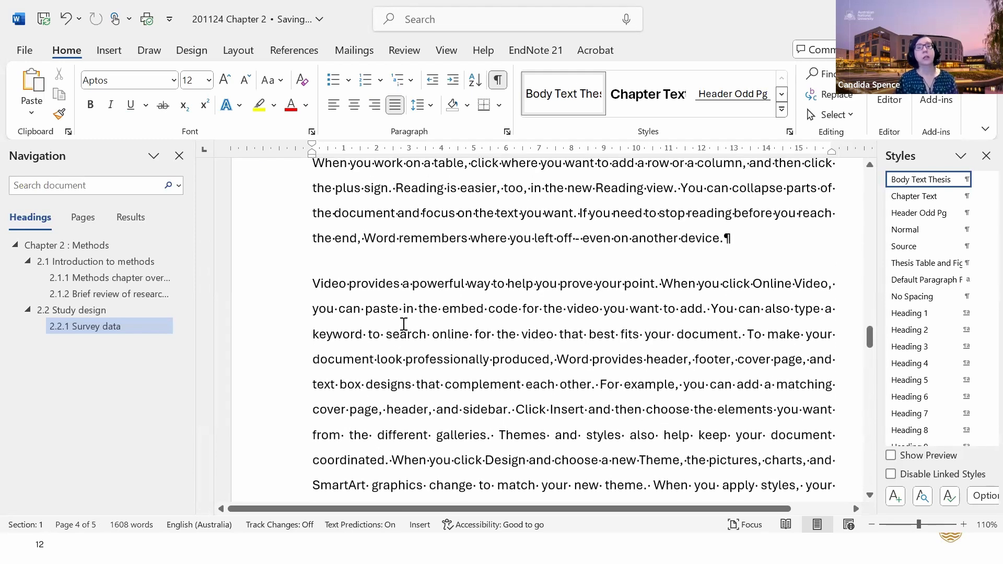
{"action": "scroll", "coordinate": [403, 324], "scroll_direction": "up", "scroll_amount": 6}
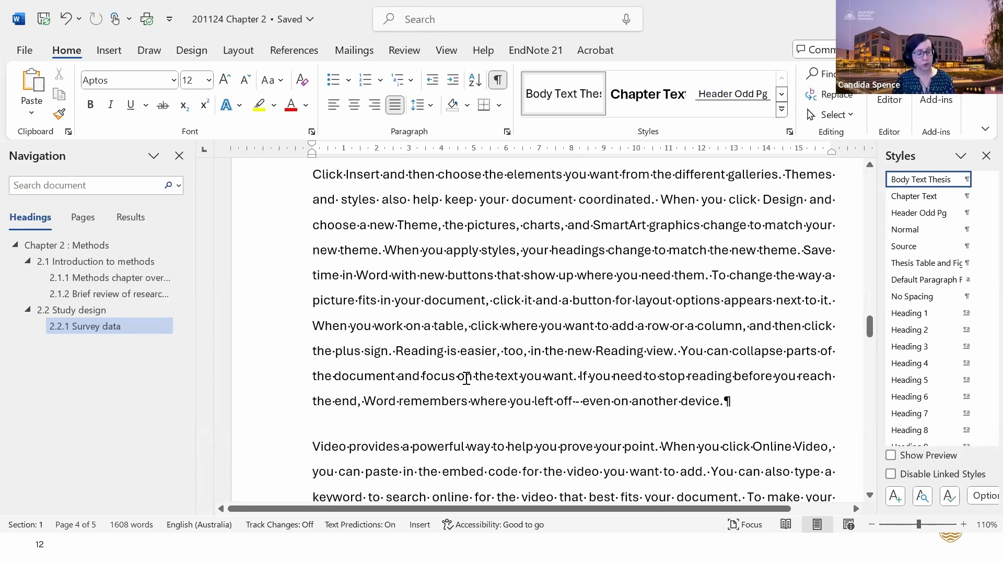
Switch to File Explorer and open a new document from the "Thesis" template in the Thesis Template folder
{"action": "key", "text": "alt+Tab"}
{"action": "key", "text": "Tab"}
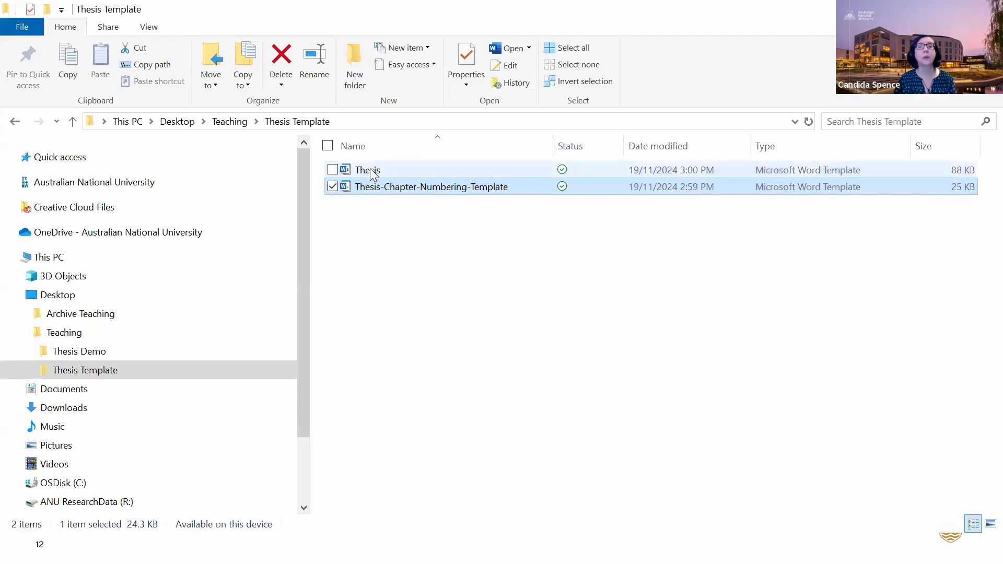
{"action": "left_click", "coordinate": [370, 169]}
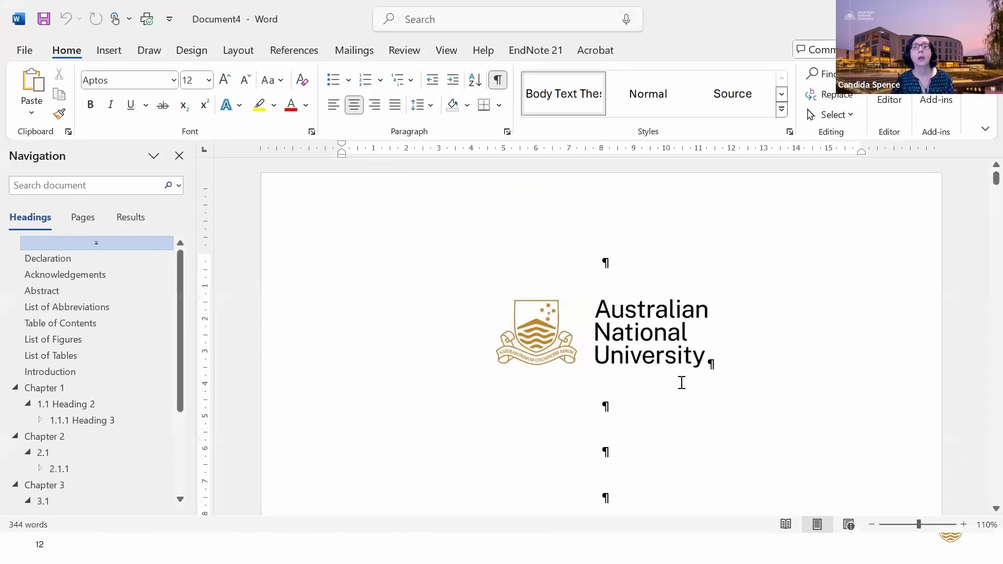
Show the full list of styles beside the new thesis document
{"action": "scroll", "coordinate": [684, 407], "scroll_direction": "down", "scroll_amount": 5}
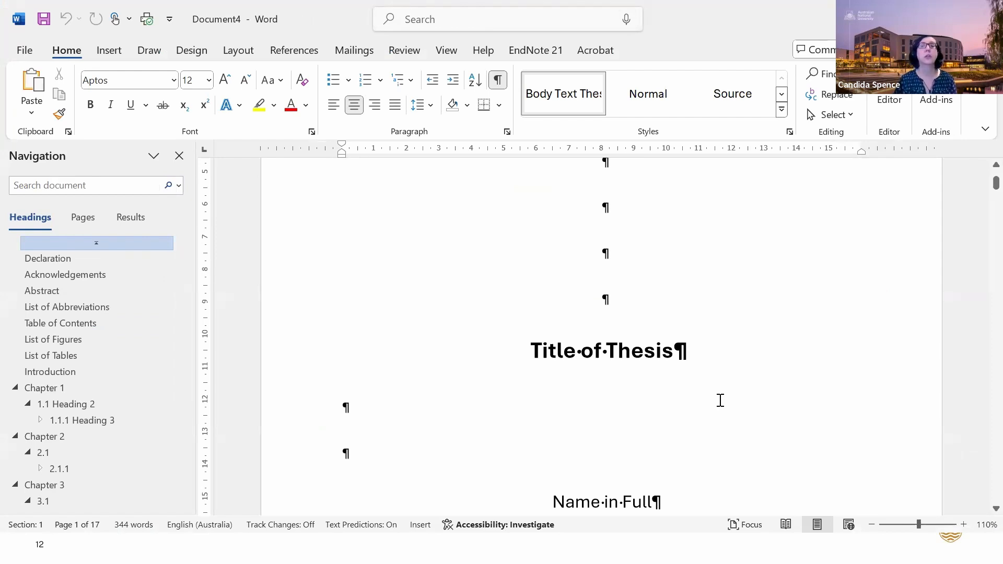
{"action": "left_click", "coordinate": [448, 43]}
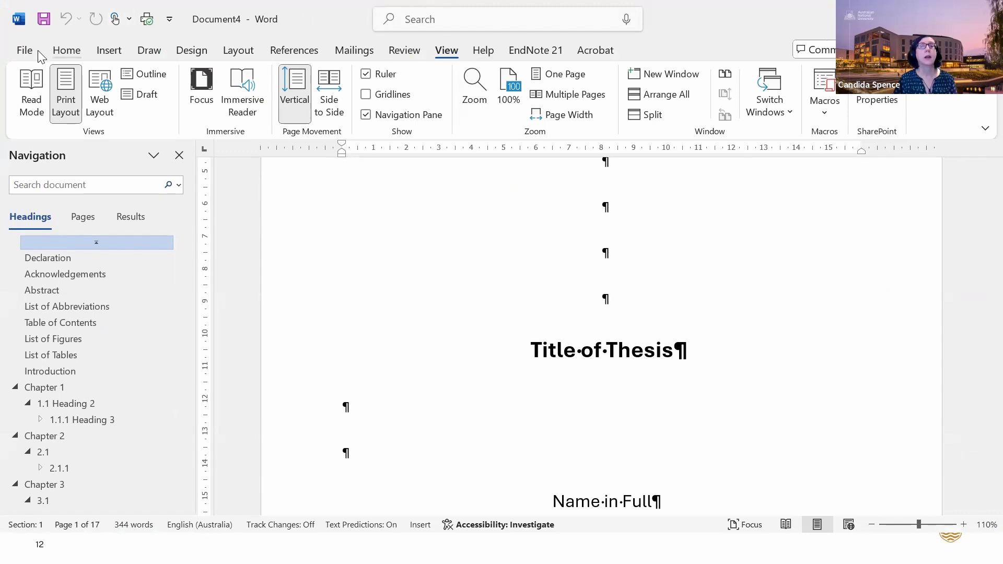
{"action": "left_click", "coordinate": [67, 49]}
{"action": "left_click", "coordinate": [790, 132]}
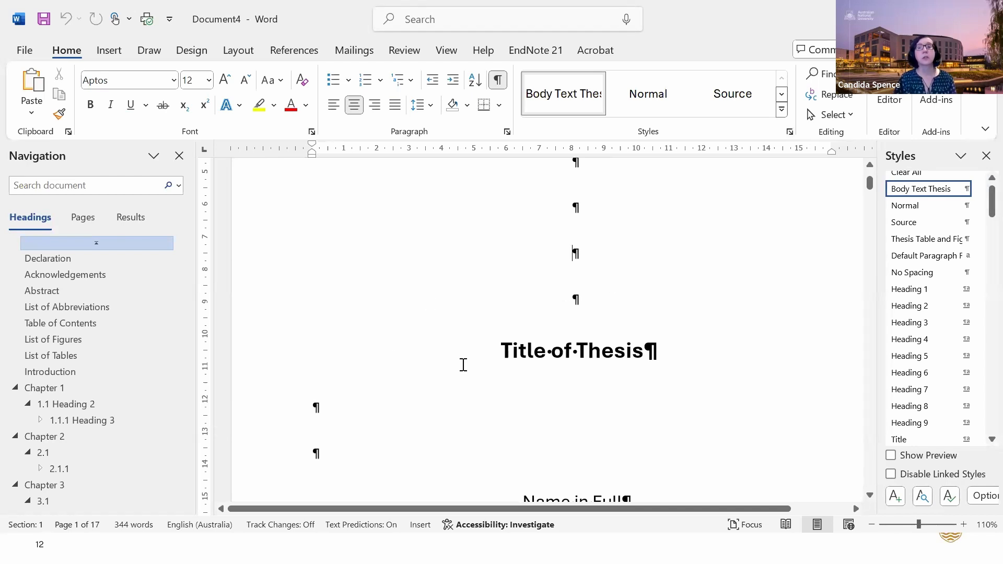
Examine the title page and the Declaration and Acknowledgements sections, including the style of their headings
{"action": "scroll", "coordinate": [463, 365], "scroll_direction": "down", "scroll_amount": 5}
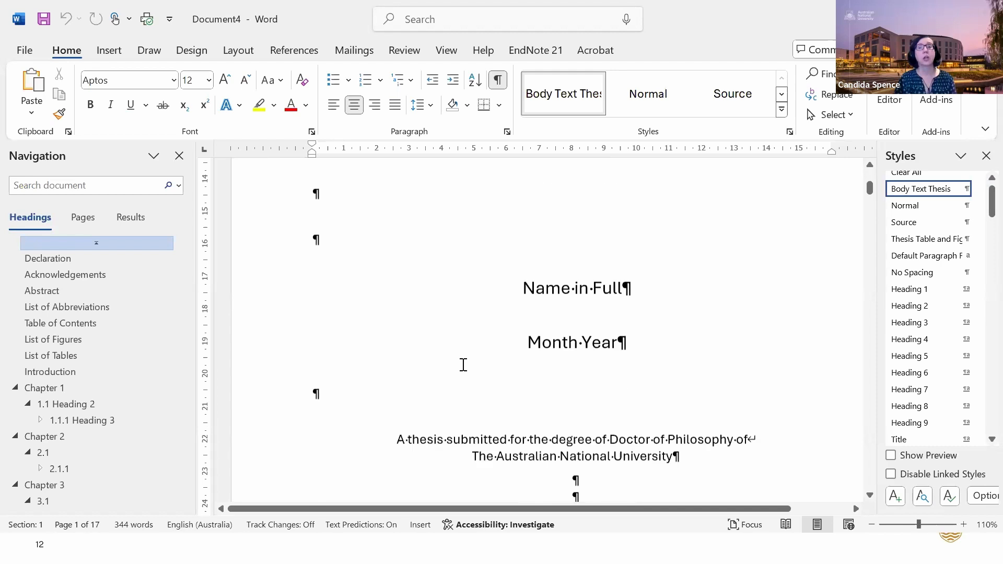
{"action": "scroll", "coordinate": [464, 365], "scroll_direction": "down", "scroll_amount": 2}
{"action": "scroll", "coordinate": [463, 365], "scroll_direction": "up", "scroll_amount": 5}
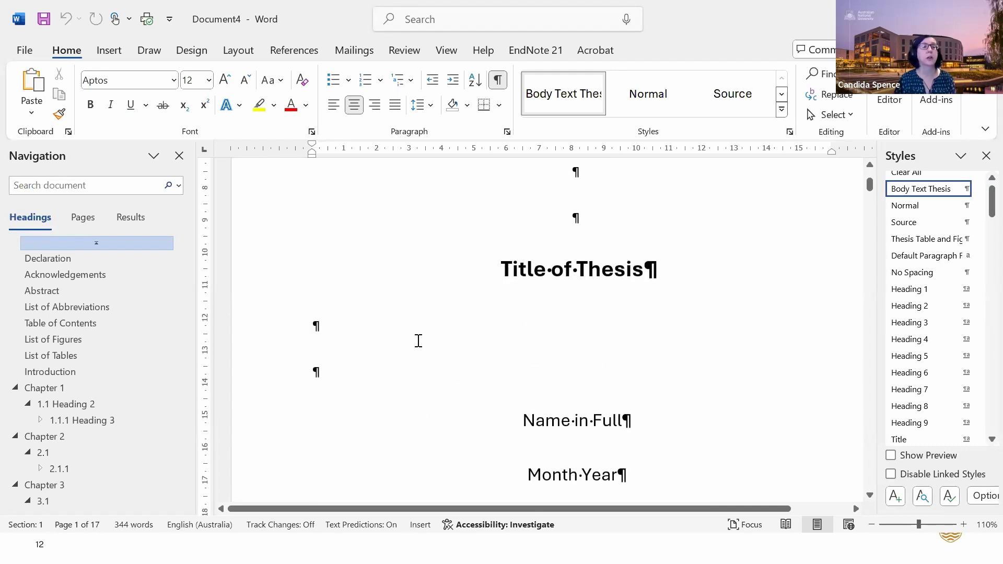
{"action": "left_click", "coordinate": [76, 257]}
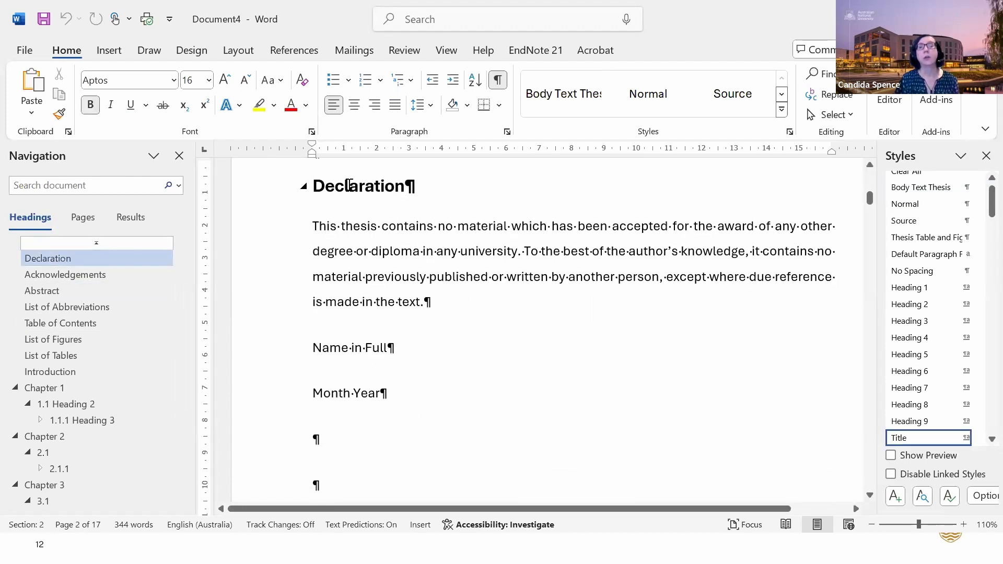
{"action": "triple_click", "coordinate": [350, 186]}
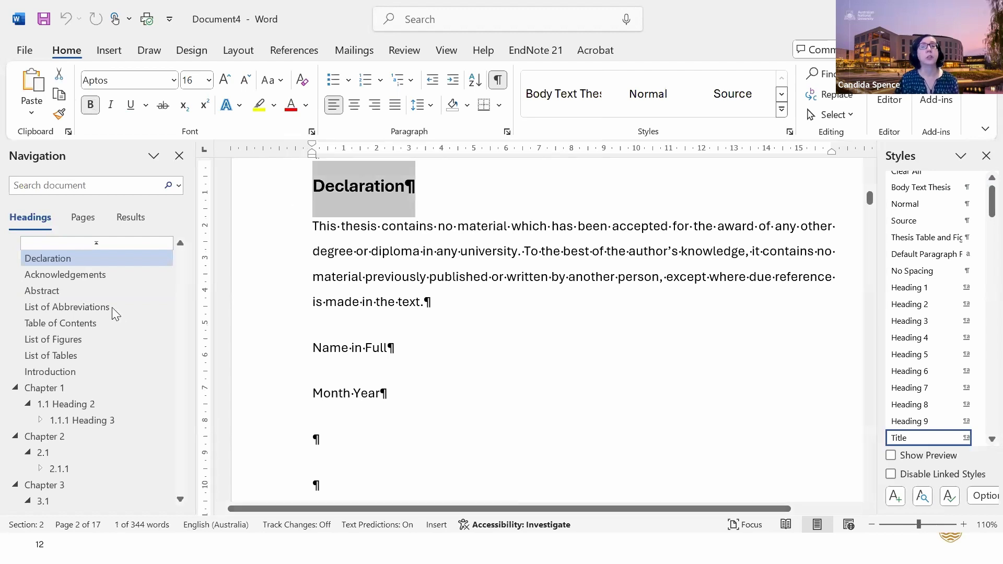
{"action": "left_click", "coordinate": [102, 273]}
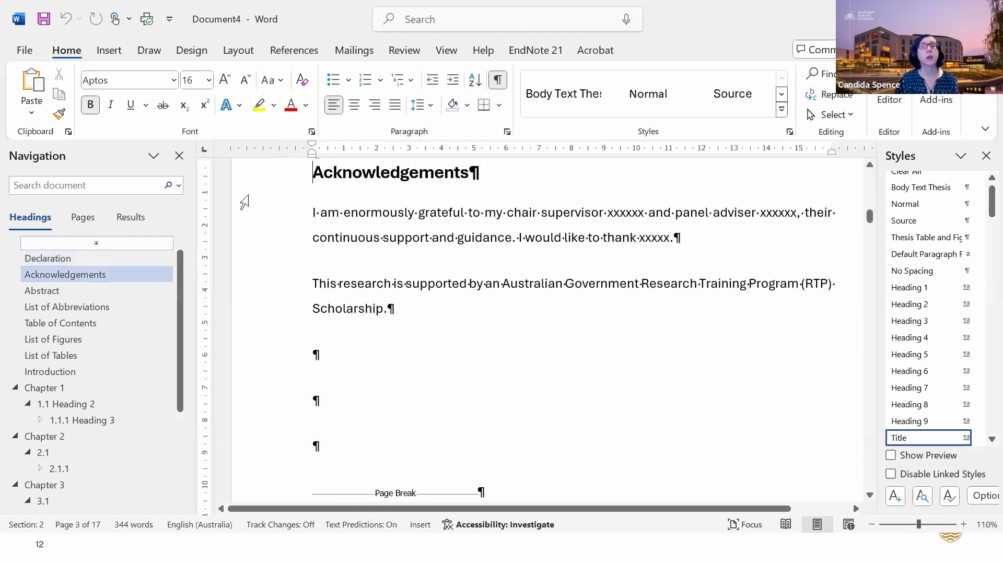
Go from the Acknowledgements heading to the Chapter 1 page and reduce the zoom to 90%
{"action": "left_click", "coordinate": [308, 198]}
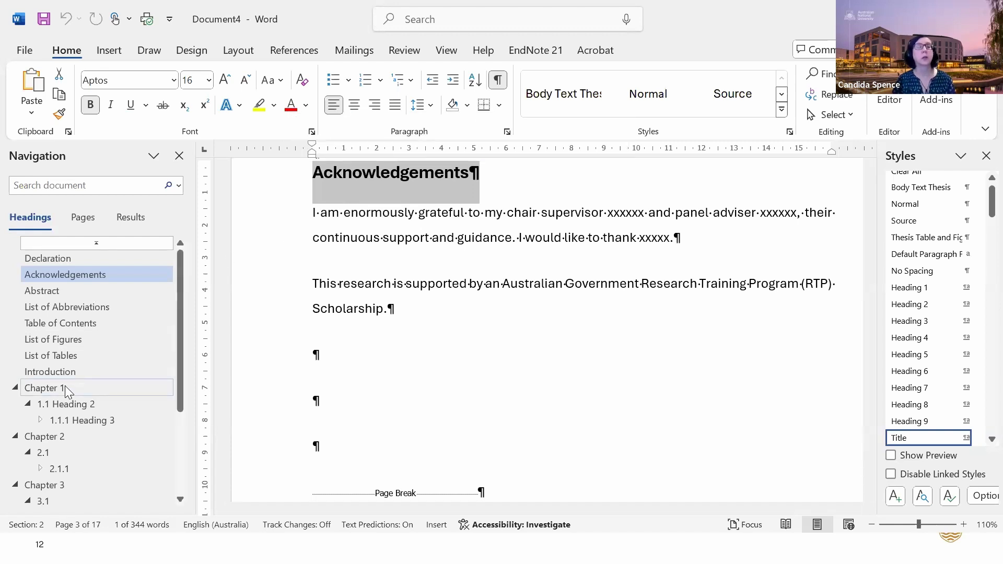
{"action": "left_click", "coordinate": [80, 387]}
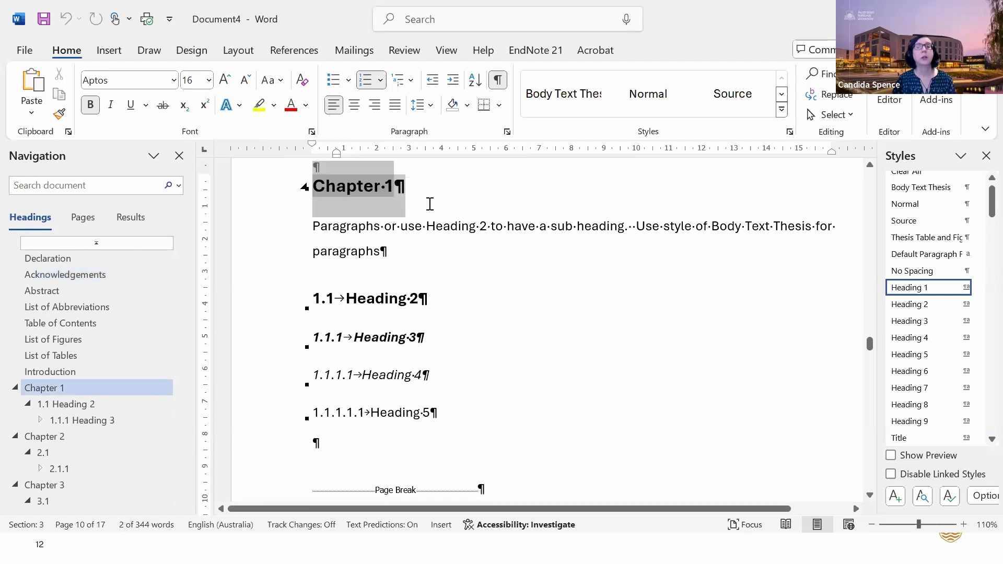
{"action": "left_click", "coordinate": [459, 192]}
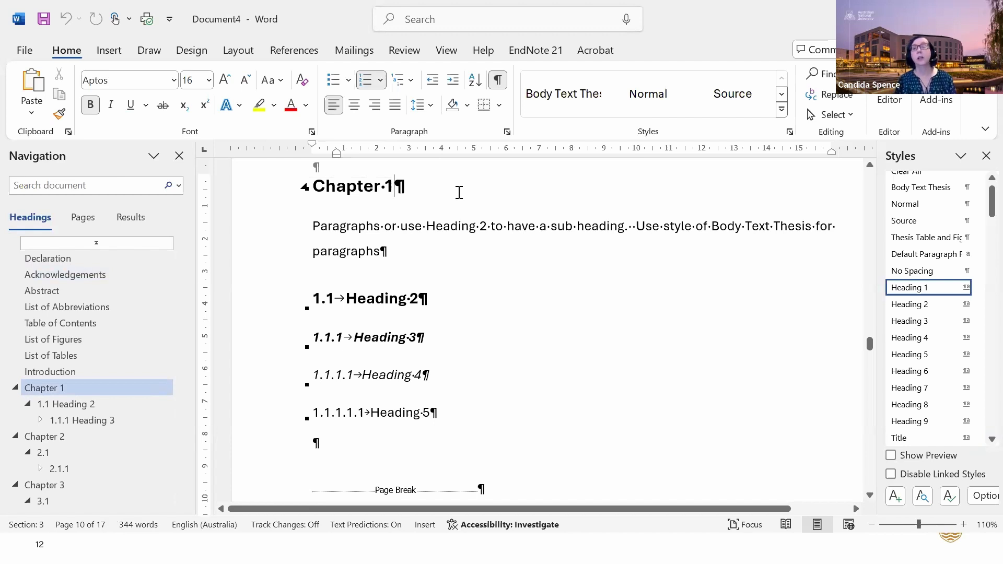
{"action": "left_click", "coordinate": [873, 525]}
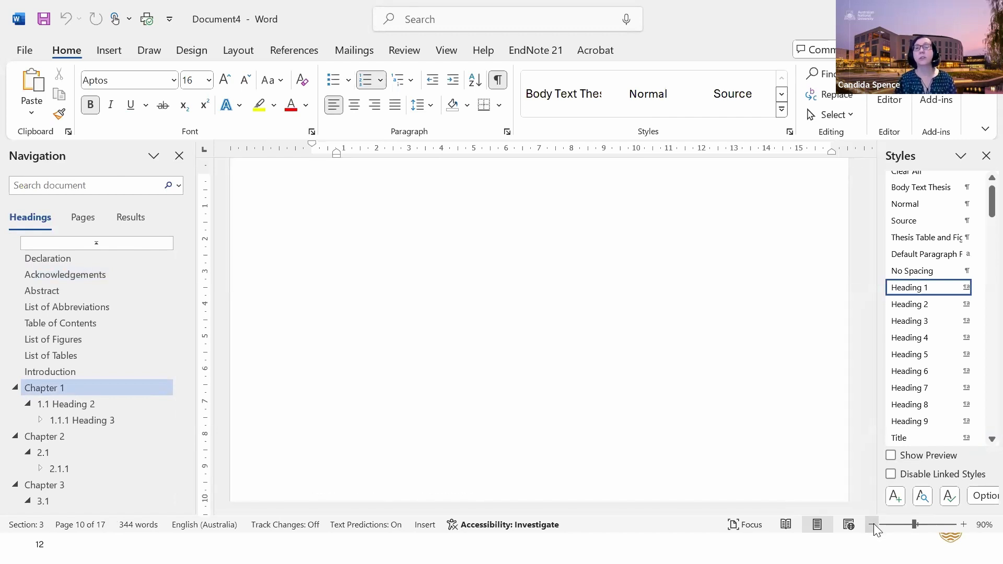
{"action": "left_click", "coordinate": [872, 524]}
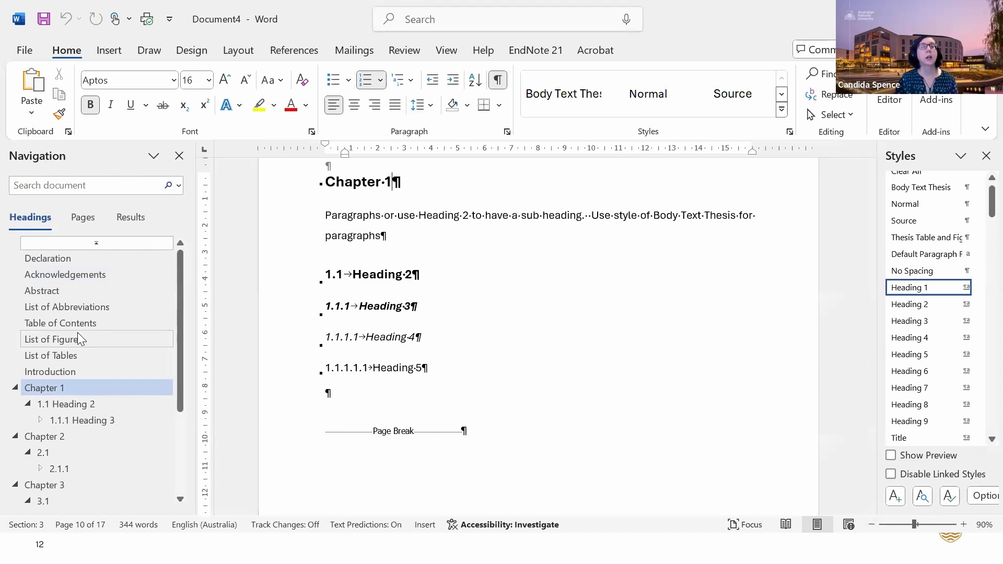
Look through the template pages for Chapter 2, Chapter 3, Chapter 4 and the Conclusion
{"action": "scroll", "coordinate": [77, 332], "scroll_direction": "down", "scroll_amount": 3}
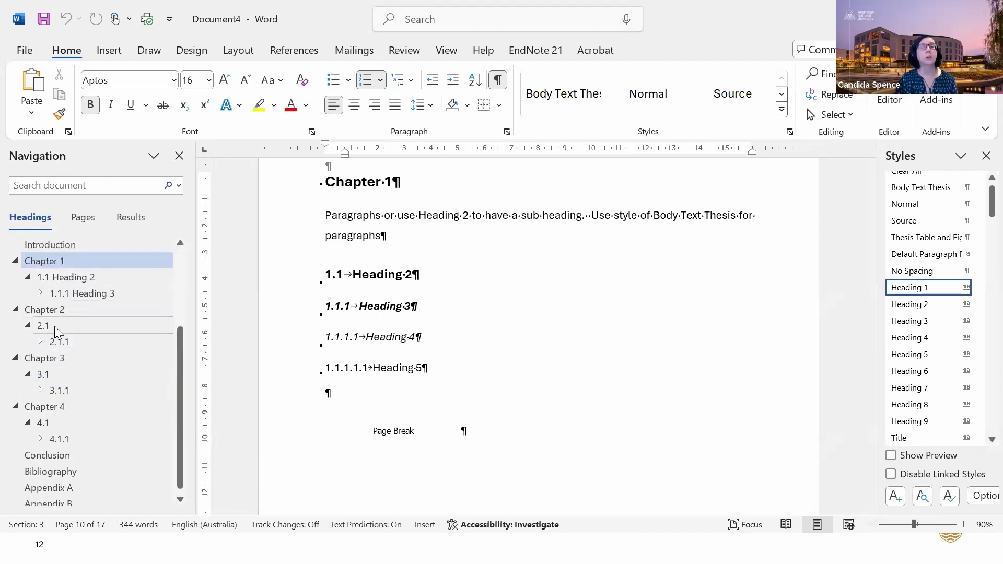
{"action": "left_click", "coordinate": [42, 309]}
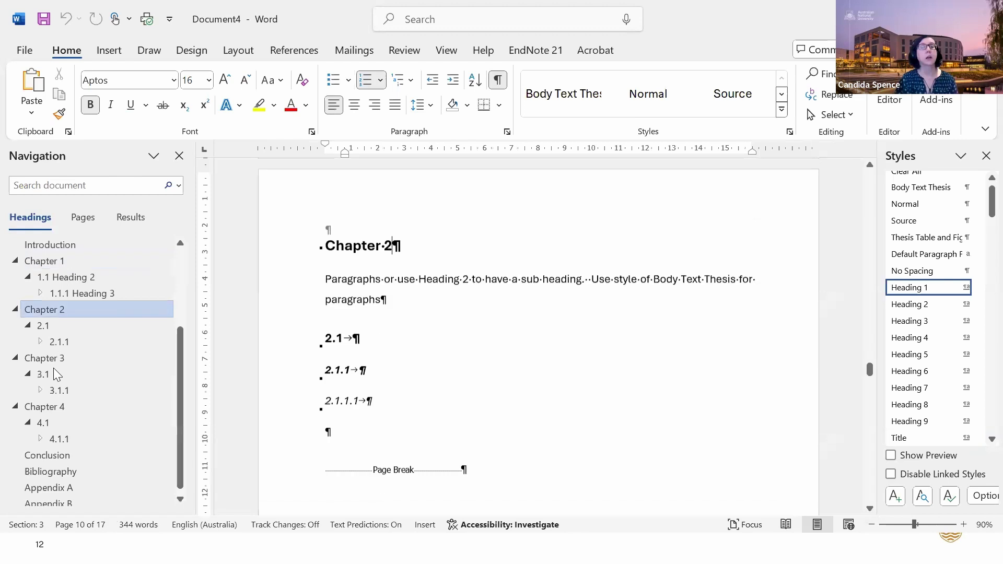
{"action": "left_click", "coordinate": [43, 358]}
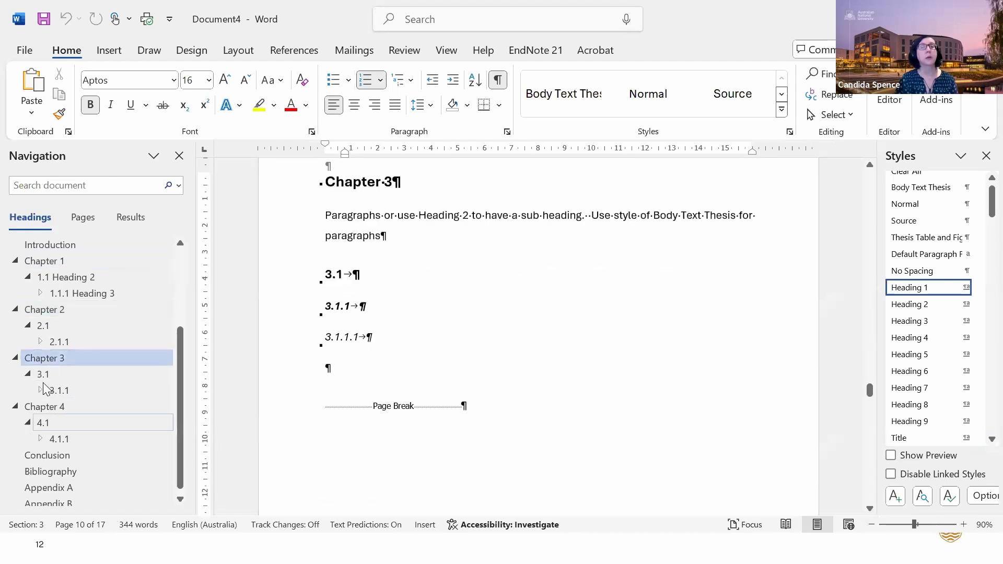
{"action": "left_click", "coordinate": [43, 405]}
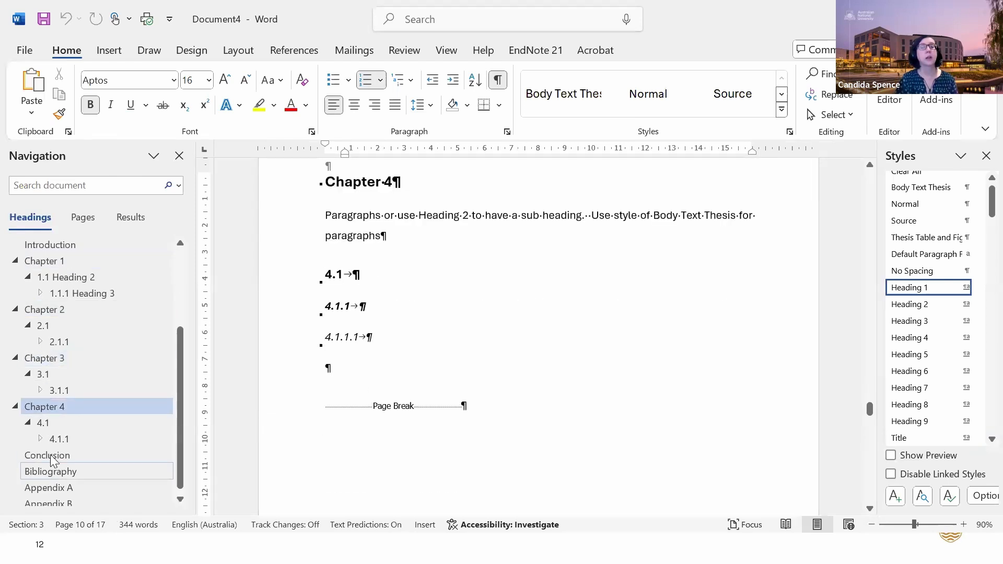
{"action": "left_click", "coordinate": [50, 455]}
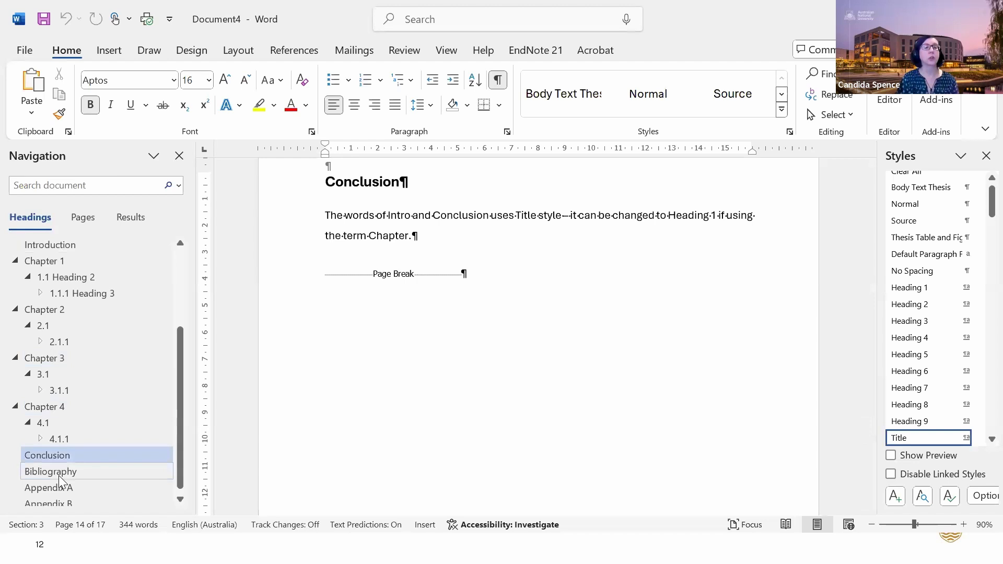
View the Bibliography and Appendix A pages, ending back at the Bibliography
{"action": "scroll", "coordinate": [59, 475], "scroll_direction": "up", "scroll_amount": 2}
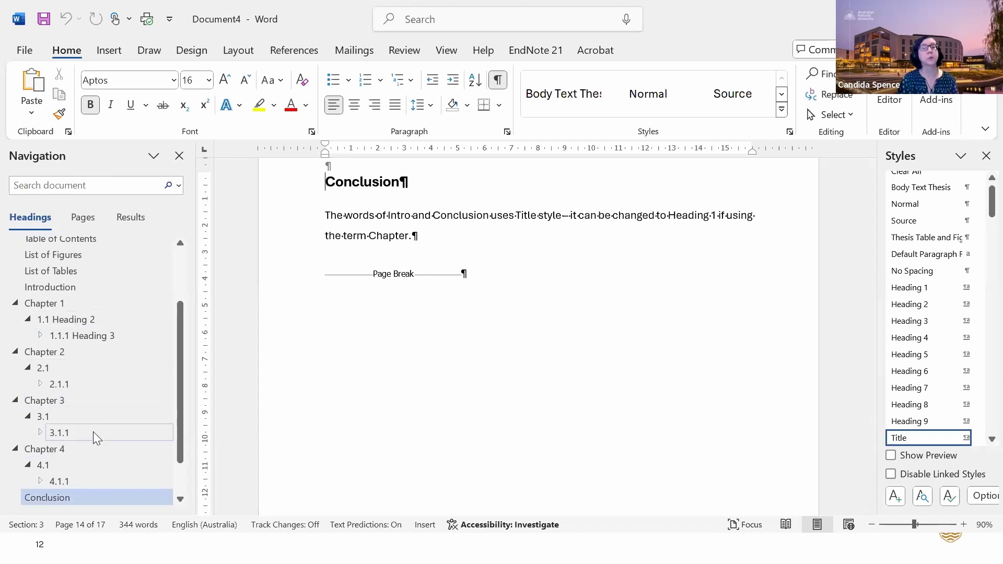
{"action": "scroll", "coordinate": [93, 431], "scroll_direction": "down", "scroll_amount": 1}
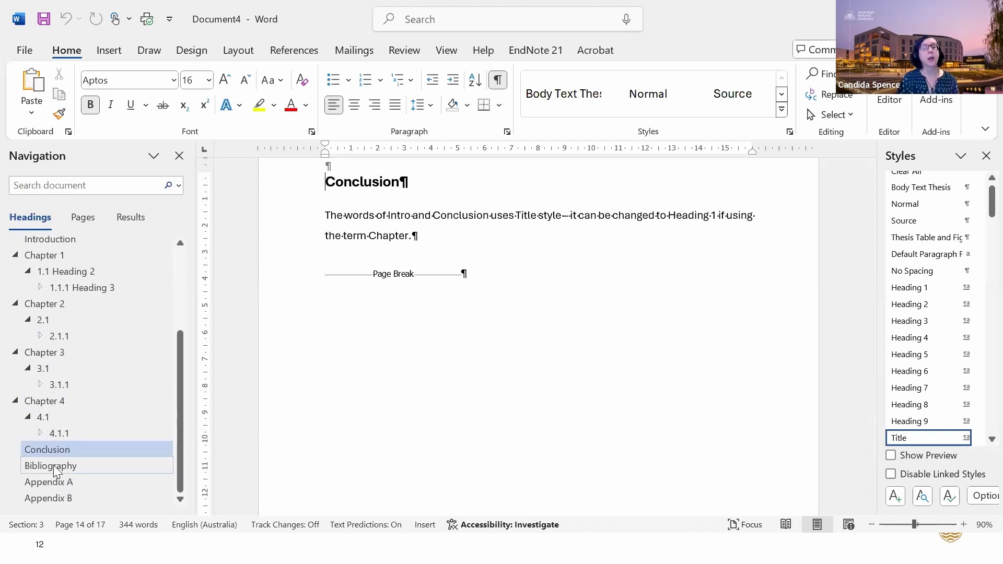
{"action": "left_click", "coordinate": [75, 465]}
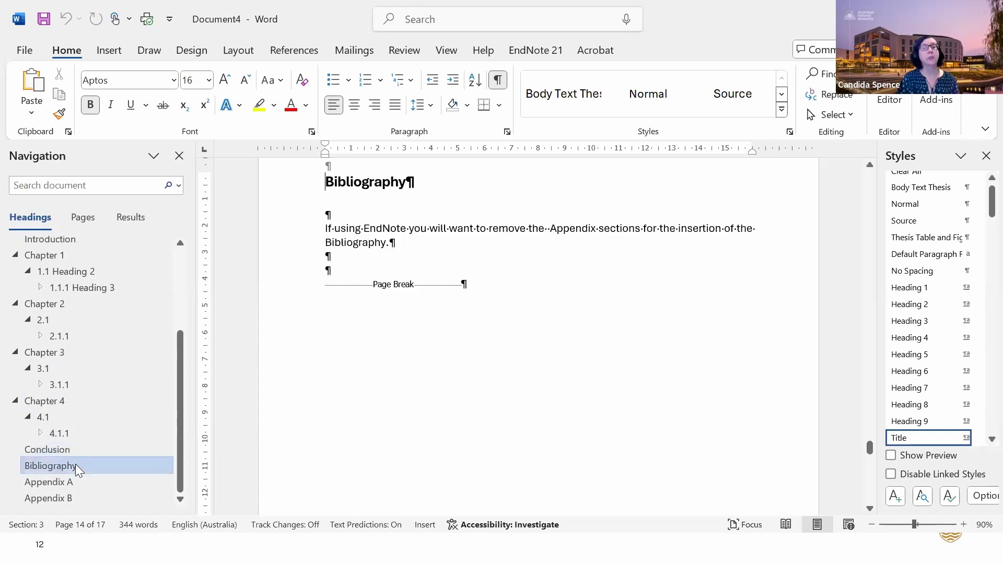
{"action": "left_click", "coordinate": [59, 487]}
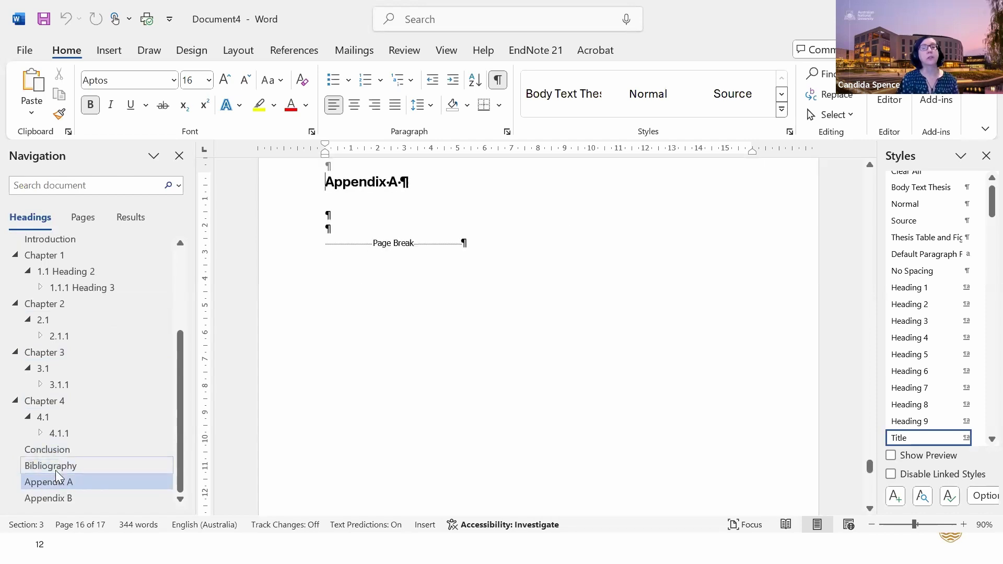
{"action": "left_click", "coordinate": [58, 465]}
Return to Chapter 1 and check the styles of its chapter heading, body paragraph and the 1.1 and 1.1.1 subheadings
{"action": "scroll", "coordinate": [120, 340], "scroll_direction": "up", "scroll_amount": 3}
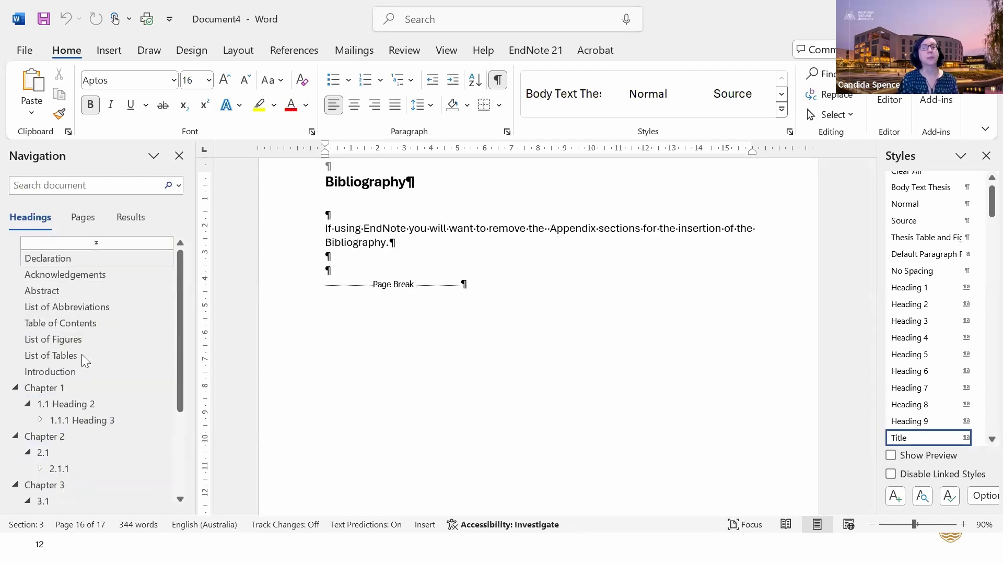
{"action": "left_click", "coordinate": [61, 387]}
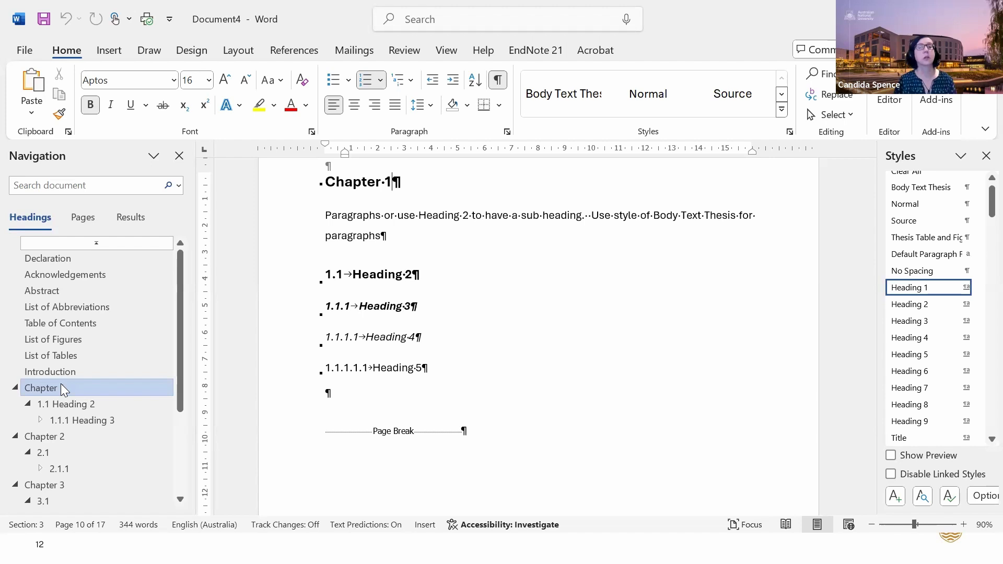
{"action": "scroll", "coordinate": [402, 321], "scroll_direction": "up", "scroll_amount": 1}
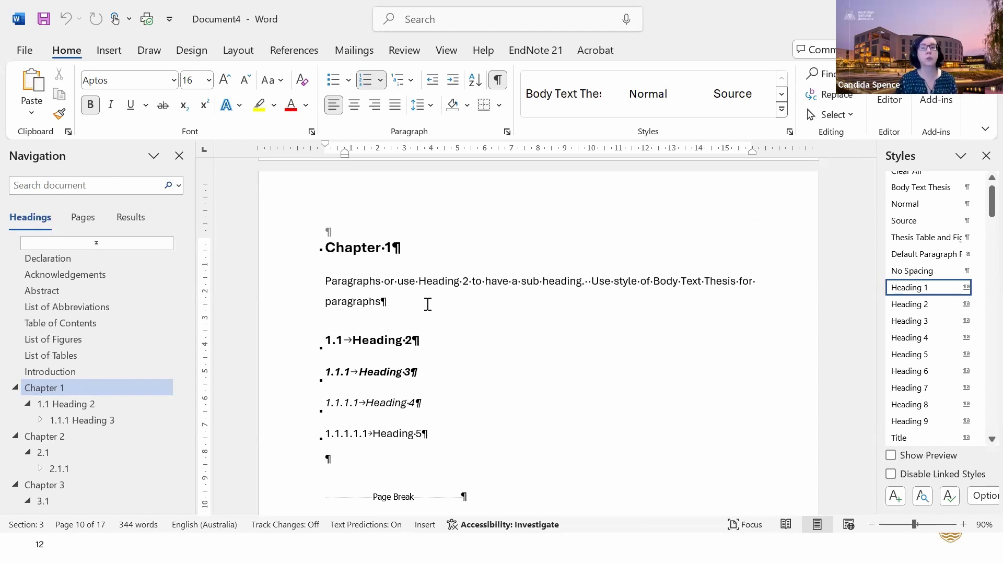
{"action": "scroll", "coordinate": [429, 302], "scroll_direction": "down", "scroll_amount": 1}
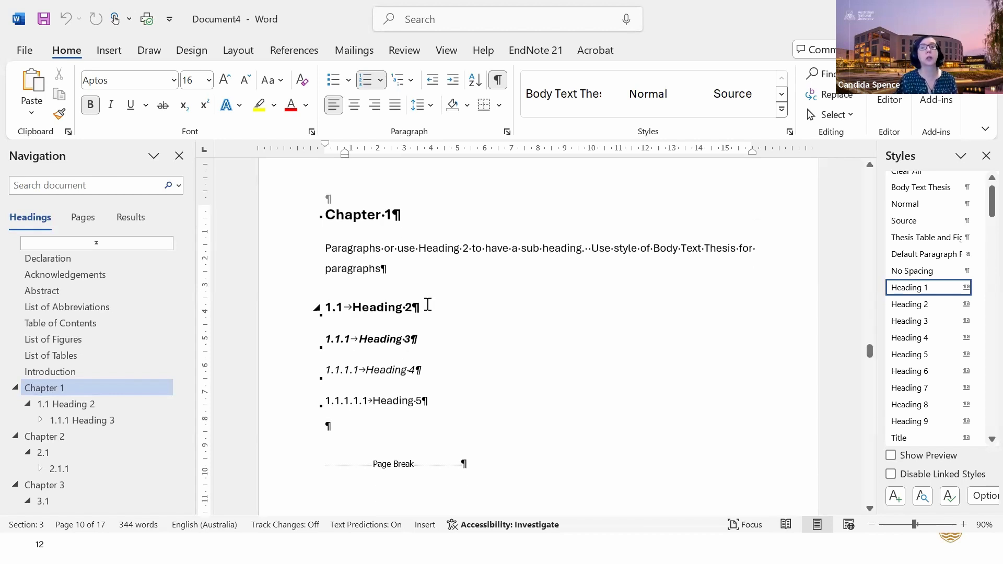
{"action": "triple_click", "coordinate": [357, 255]}
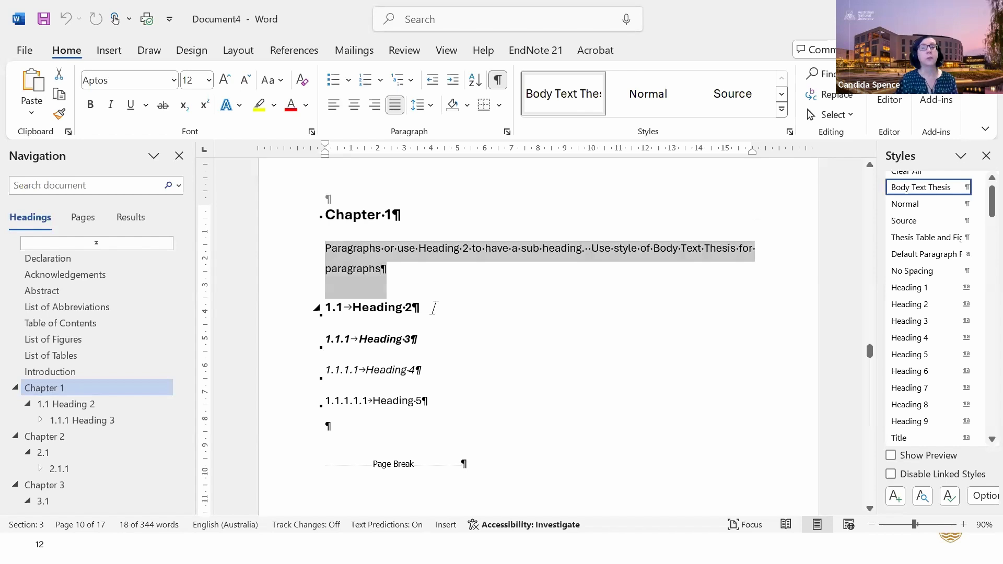
{"action": "left_click", "coordinate": [348, 269]}
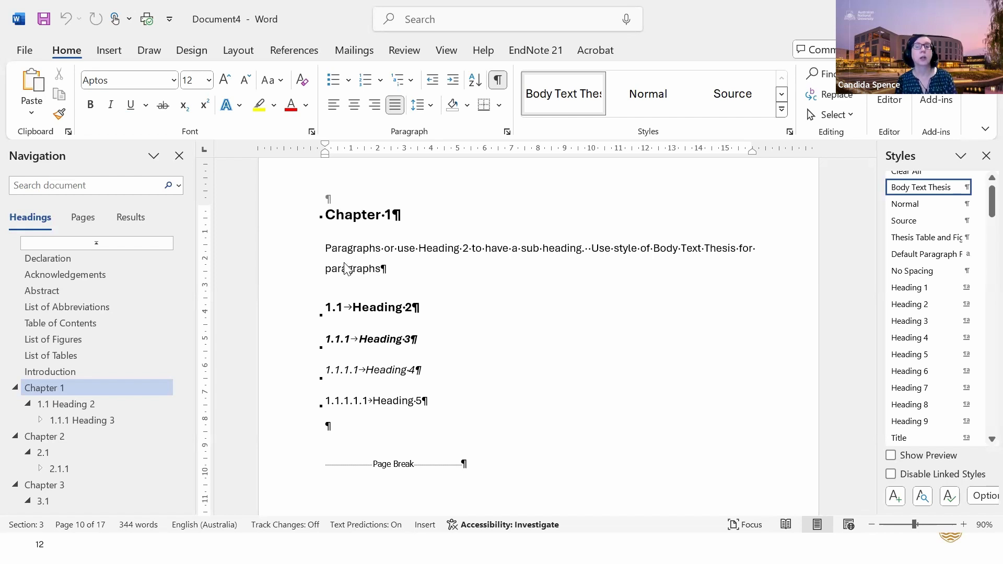
{"action": "left_click", "coordinate": [426, 300]}
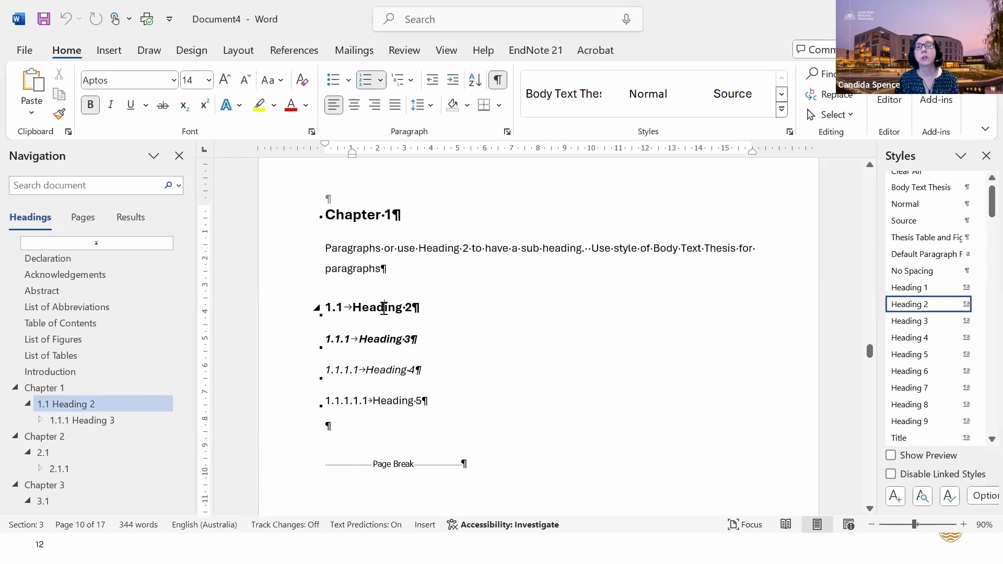
{"action": "left_click", "coordinate": [388, 340]}
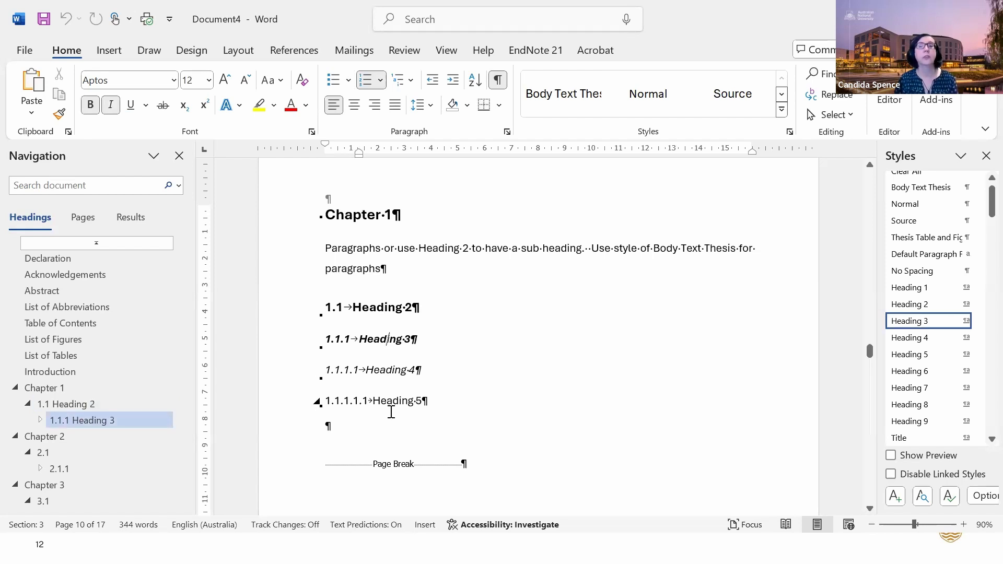
Examine the pages before Chapter 1, from the List of Tables with its section break to the Introduction
{"action": "scroll", "coordinate": [392, 413], "scroll_direction": "up", "scroll_amount": 10}
{"action": "scroll", "coordinate": [390, 412], "scroll_direction": "up", "scroll_amount": 5}
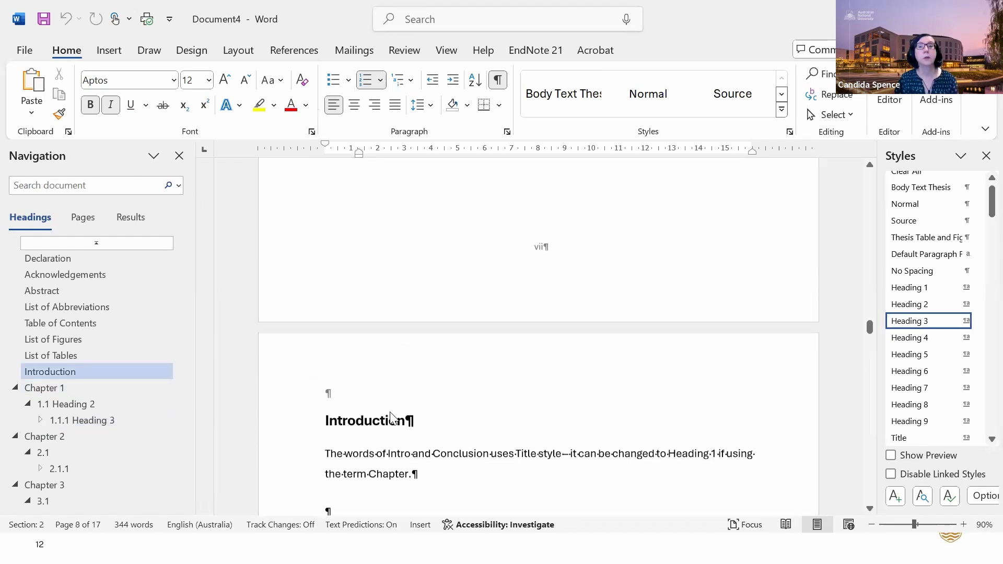
{"action": "scroll", "coordinate": [392, 416], "scroll_direction": "up", "scroll_amount": 1}
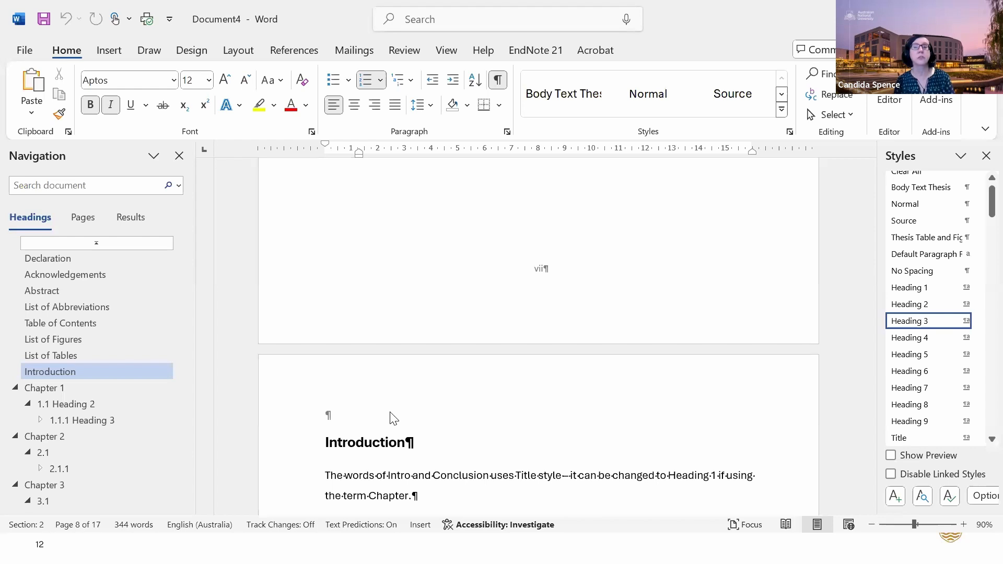
{"action": "scroll", "coordinate": [392, 413], "scroll_direction": "up", "scroll_amount": 1}
{"action": "scroll", "coordinate": [391, 412], "scroll_direction": "up", "scroll_amount": 10}
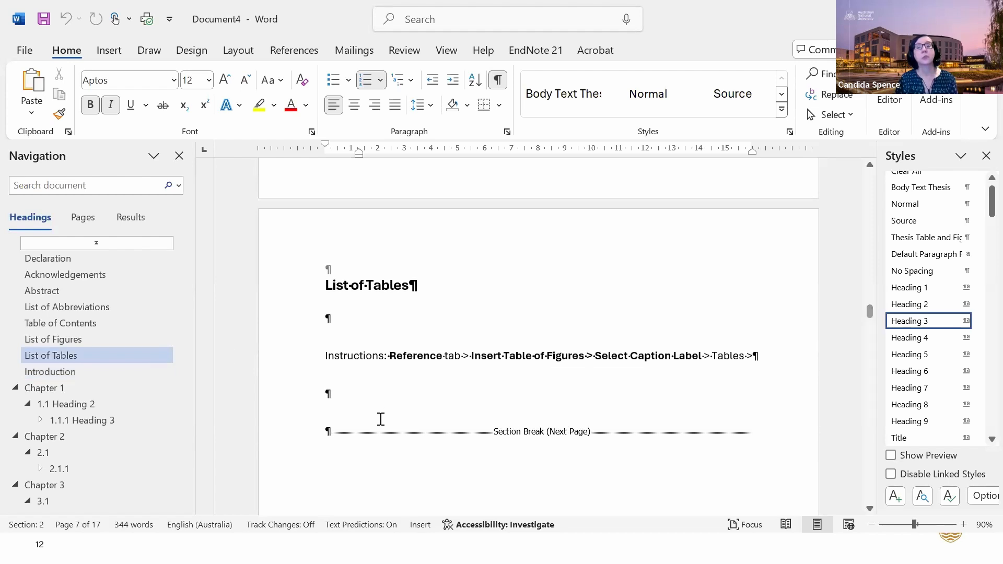
{"action": "scroll", "coordinate": [381, 419], "scroll_direction": "down", "scroll_amount": 5}
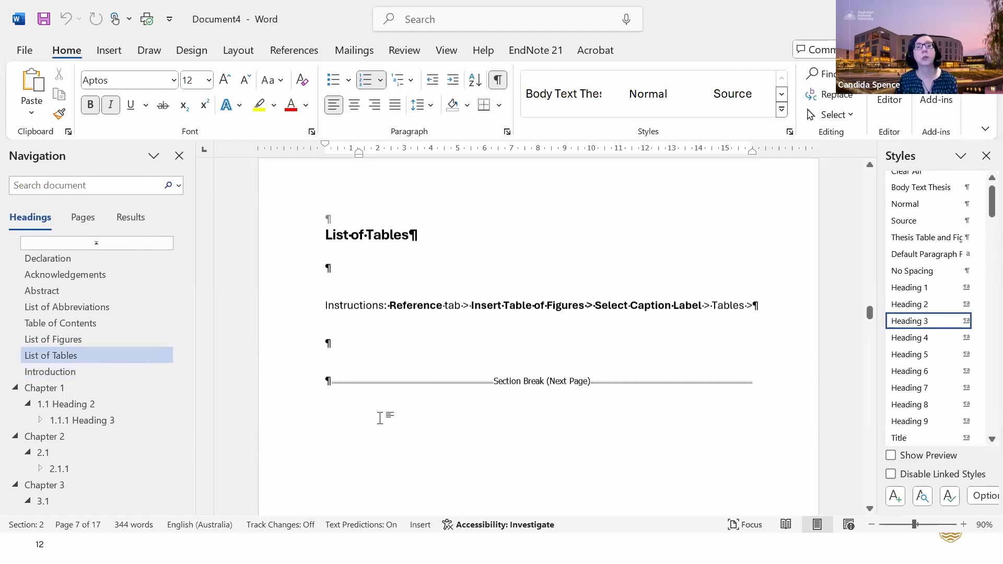
{"action": "scroll", "coordinate": [380, 418], "scroll_direction": "down", "scroll_amount": 8}
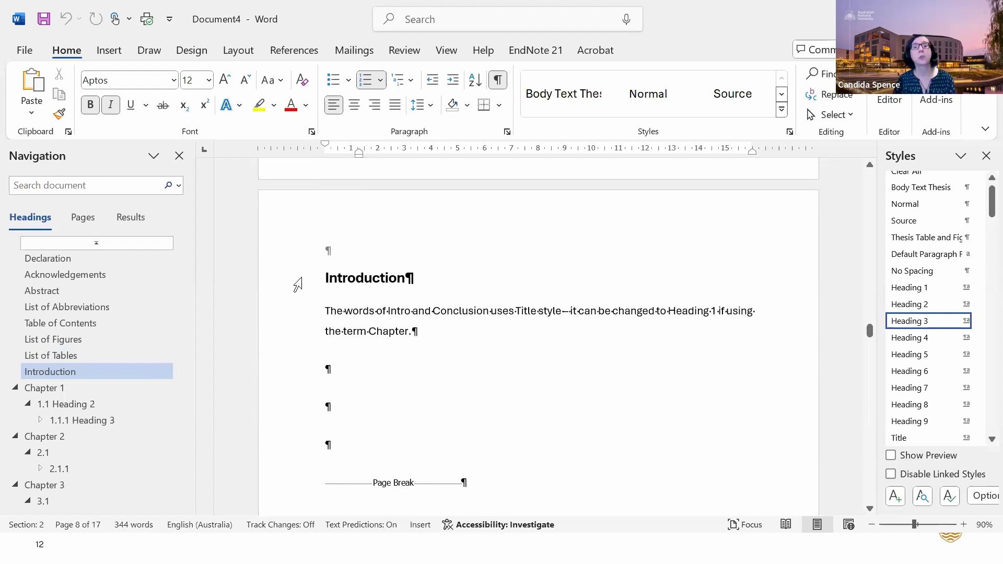
Delete the separate Introduction page with its text and page break, and extend the first chapter's heading to "Chapter 1: Introduction"
{"action": "left_click_drag", "start_coordinate": [297, 285], "coordinate": [298, 483]}
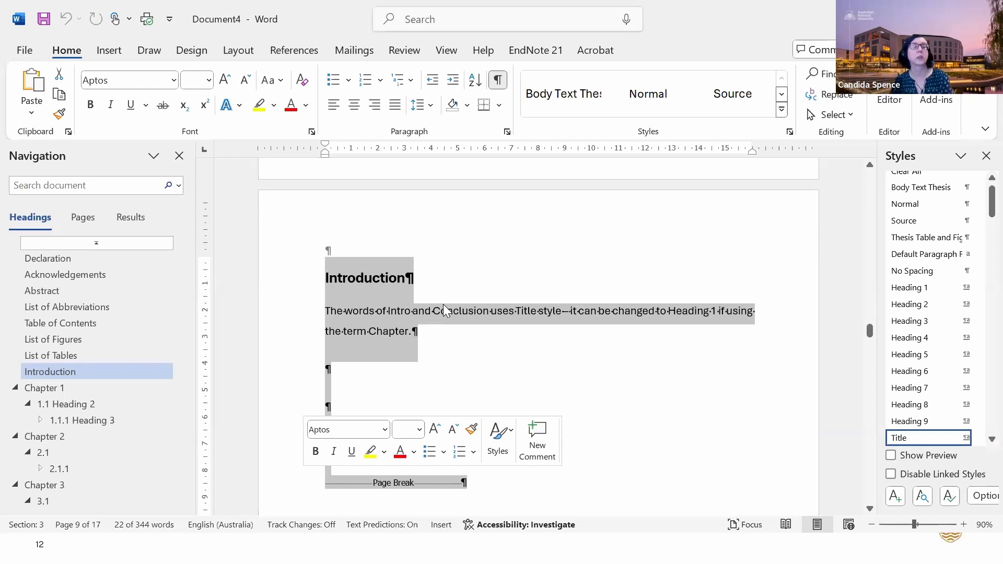
{"action": "key", "text": "Delete"}
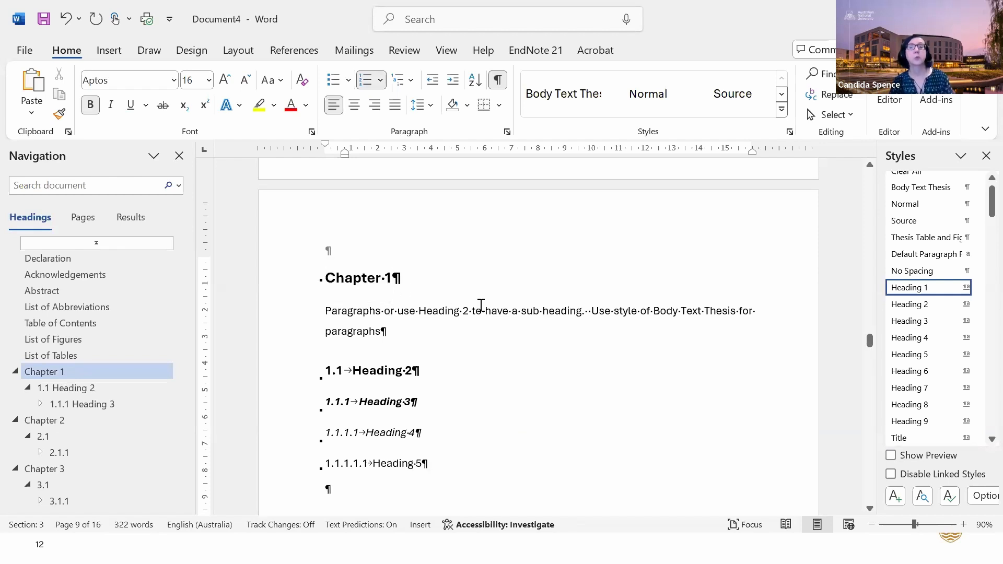
{"action": "type", "text": "1:"}
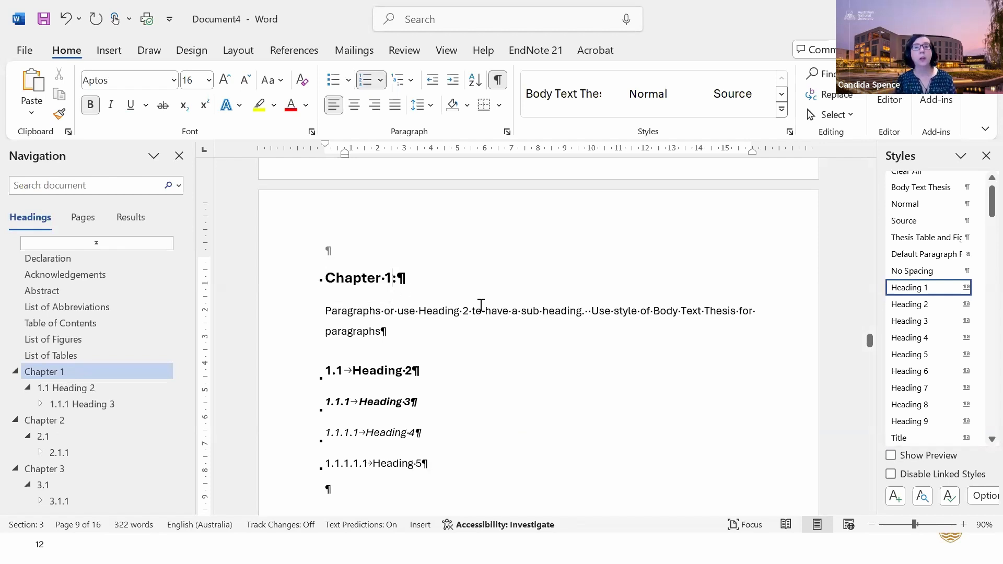
{"action": "type", "text": " In"}
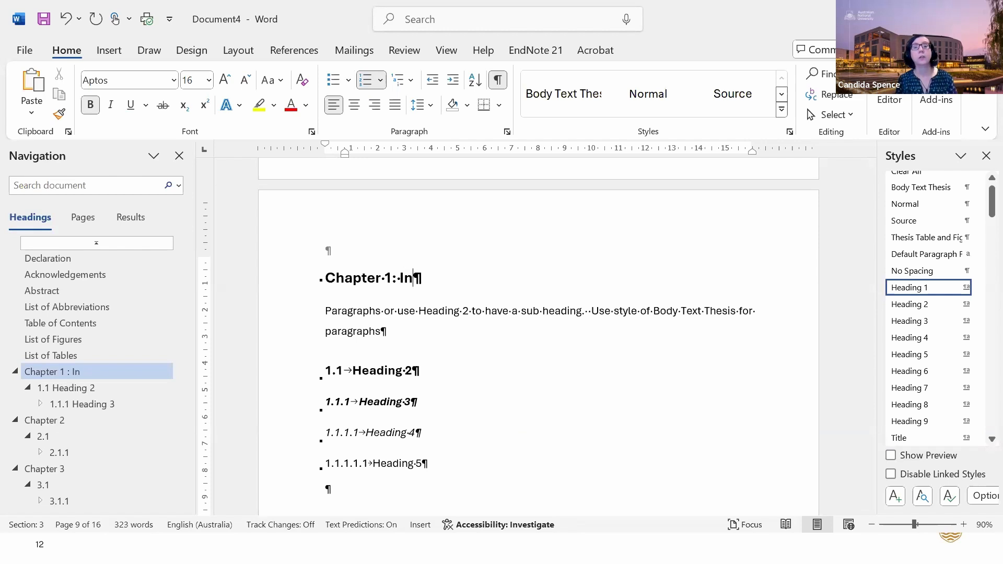
{"action": "type", "text": "troduction"}
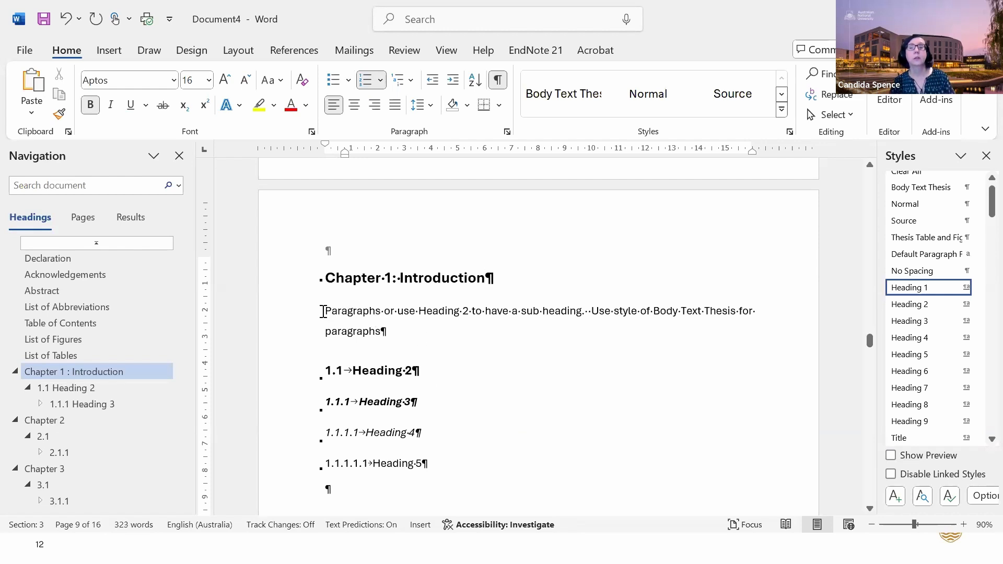
{"action": "triple_click", "coordinate": [364, 312]}
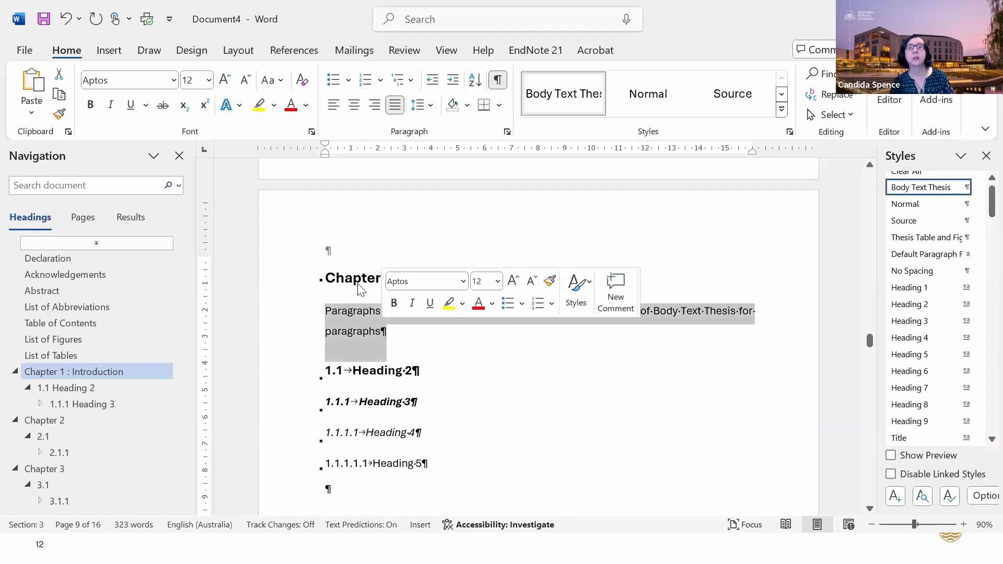
{"action": "left_click", "coordinate": [352, 333]}
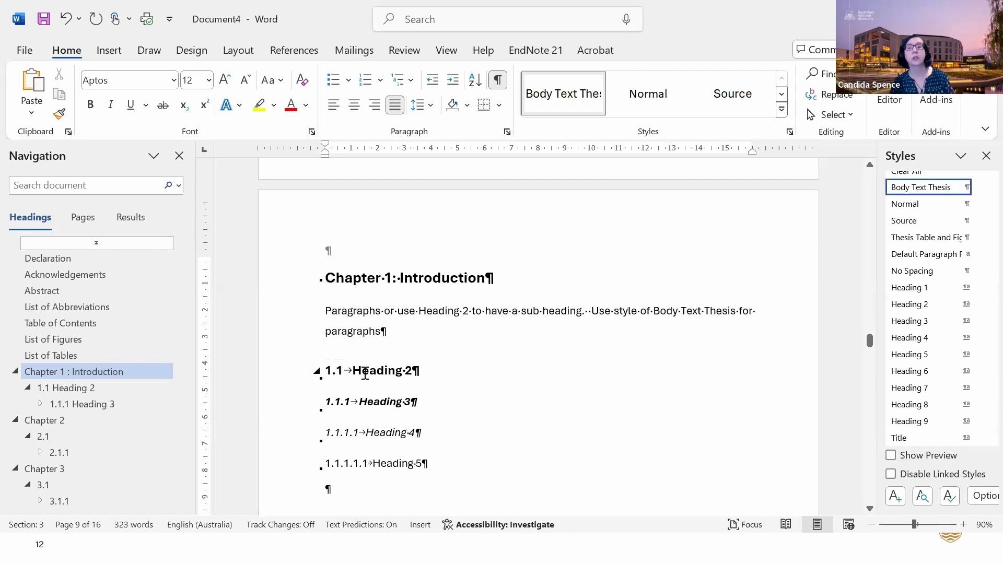
{"action": "left_click", "coordinate": [364, 372]}
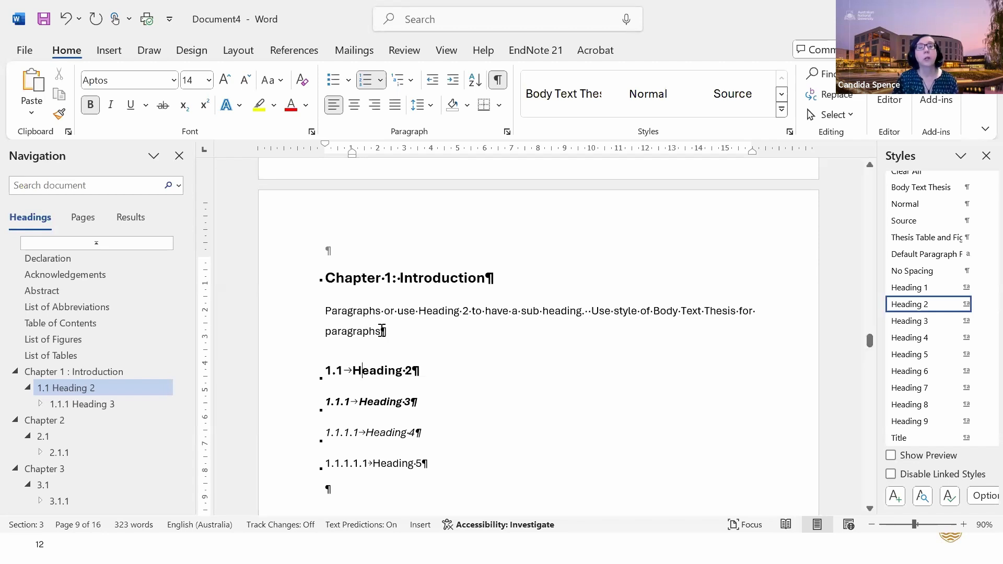
Extend the second chapter's heading to "Chapter 2: Methods"
{"action": "scroll", "coordinate": [424, 385], "scroll_direction": "down", "scroll_amount": 3}
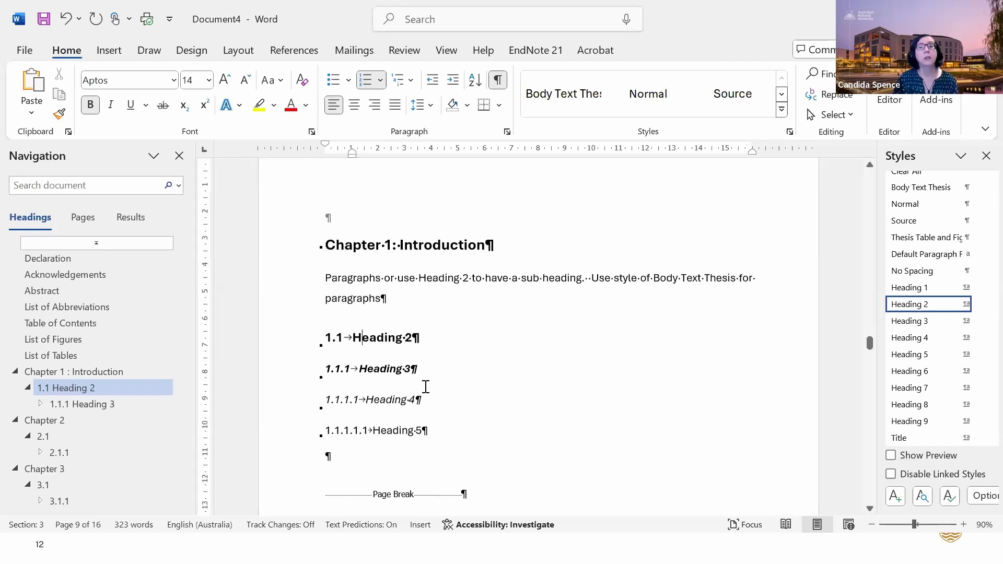
{"action": "scroll", "coordinate": [383, 392], "scroll_direction": "down", "scroll_amount": 3}
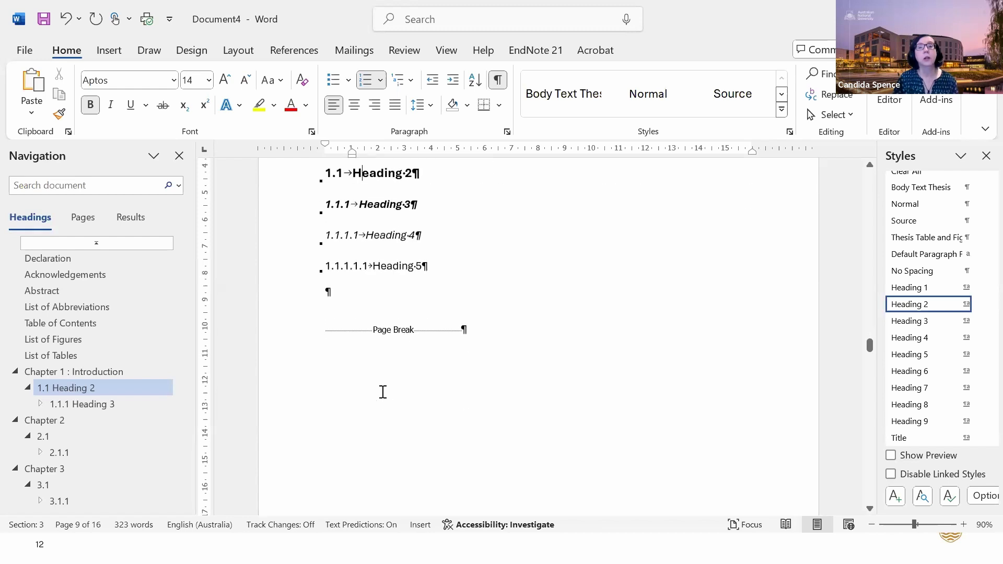
{"action": "scroll", "coordinate": [383, 392], "scroll_direction": "down", "scroll_amount": 14}
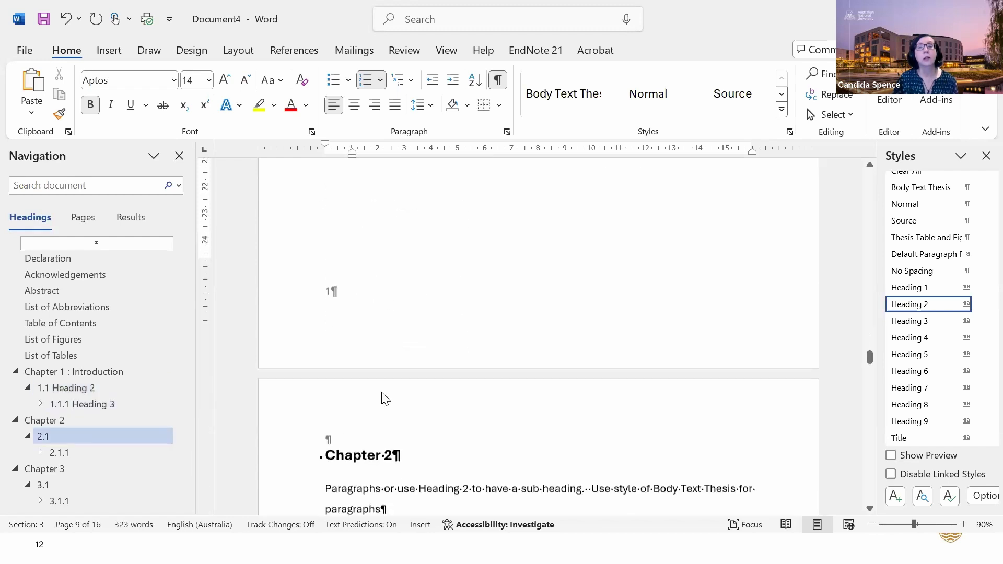
{"action": "left_click", "coordinate": [406, 412]}
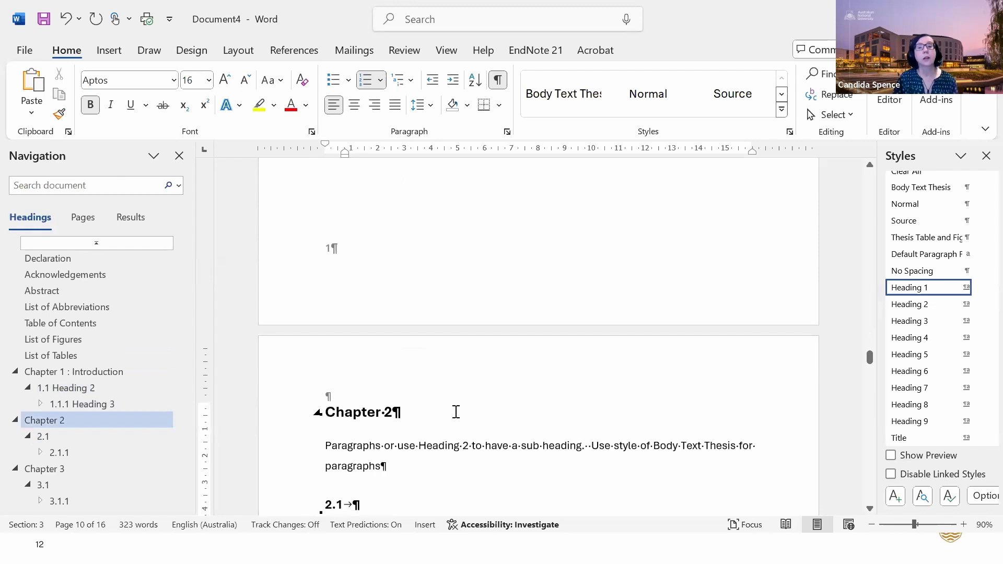
{"action": "type", "text": ": M"}
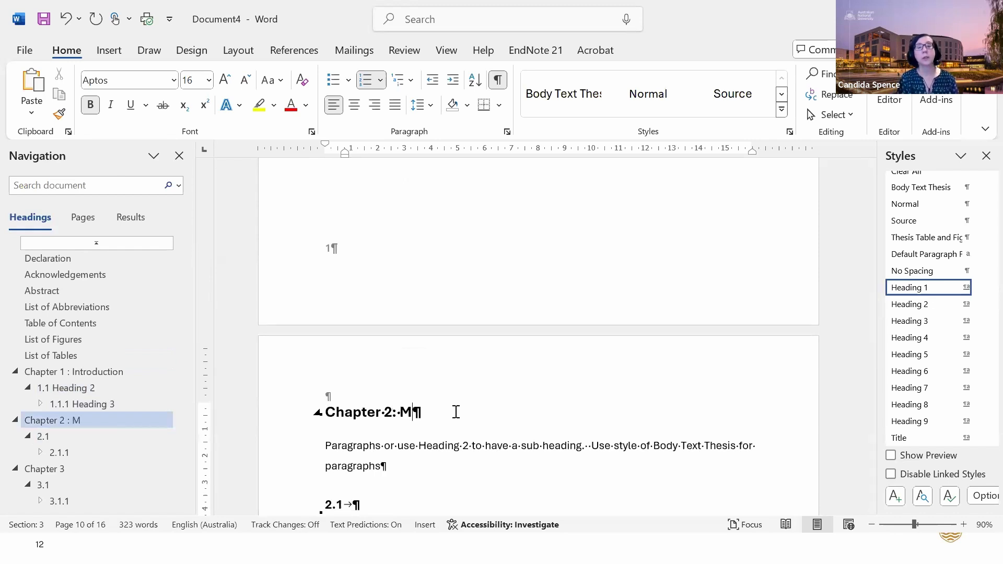
{"action": "type", "text": "ethods"}
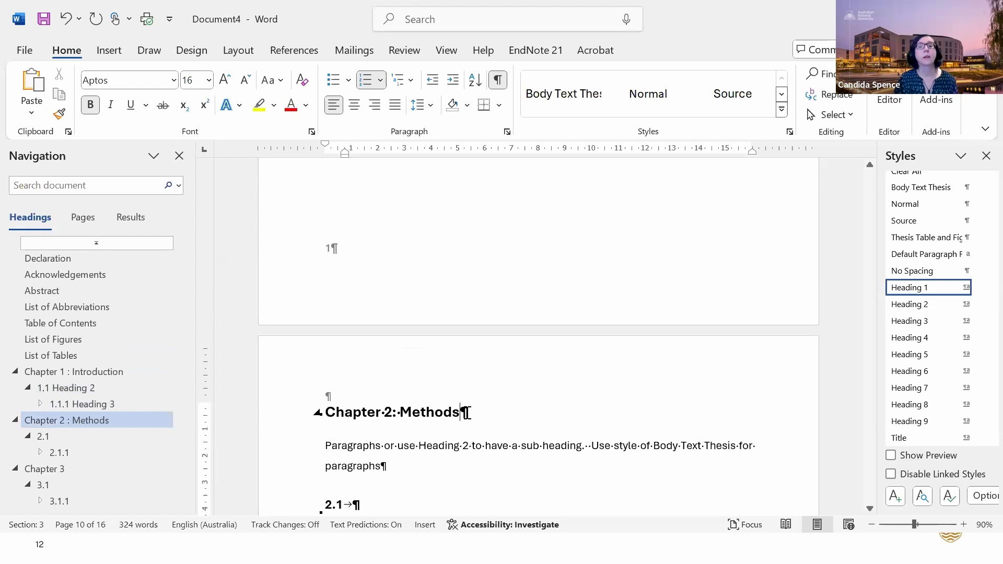
Examine the numbered headings and page layout across Chapters 1, 2 and 3
{"action": "scroll", "coordinate": [500, 394], "scroll_direction": "down", "scroll_amount": 3}
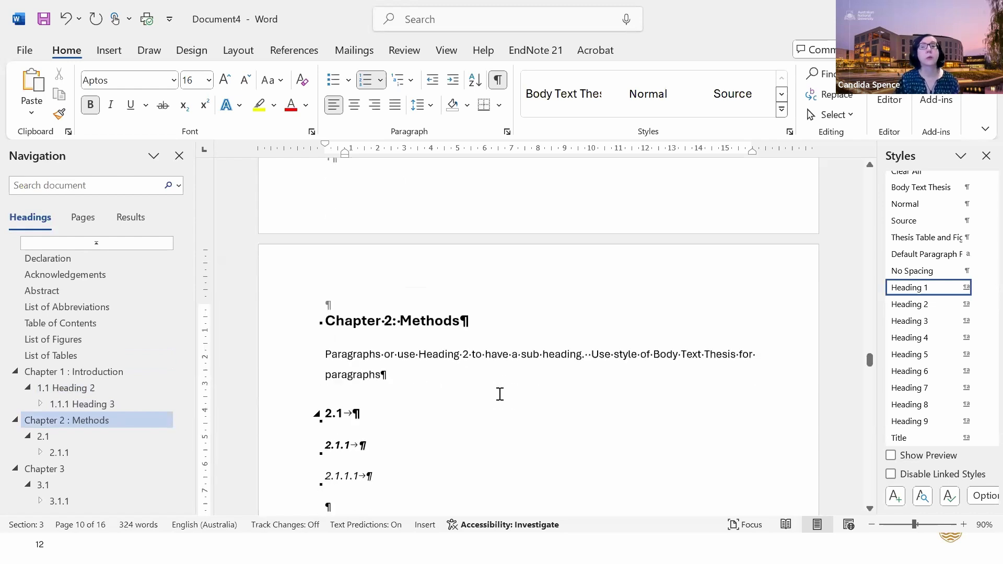
{"action": "left_click", "coordinate": [384, 407]}
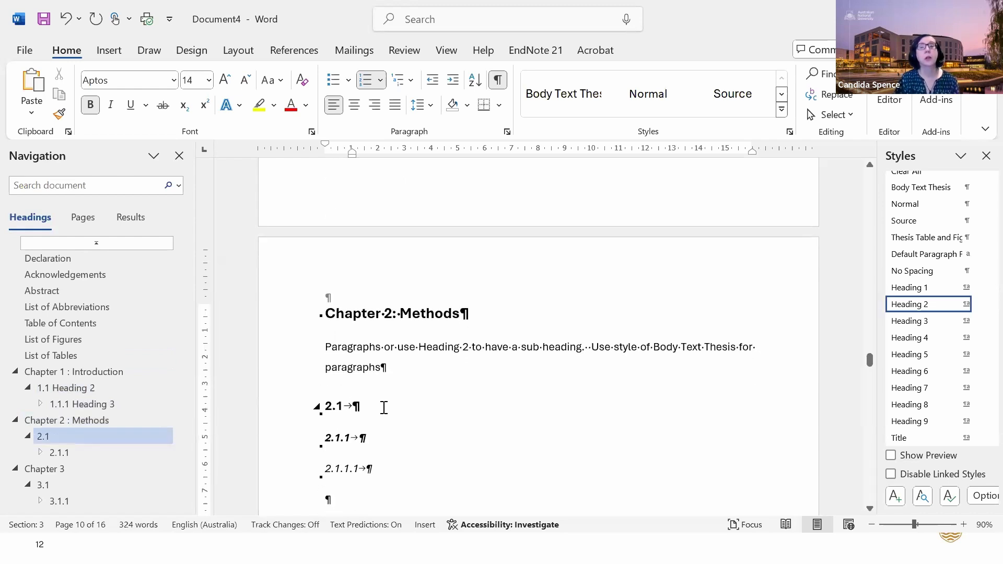
{"action": "scroll", "coordinate": [384, 407], "scroll_direction": "down", "scroll_amount": 10}
{"action": "scroll", "coordinate": [384, 410], "scroll_direction": "down", "scroll_amount": 10}
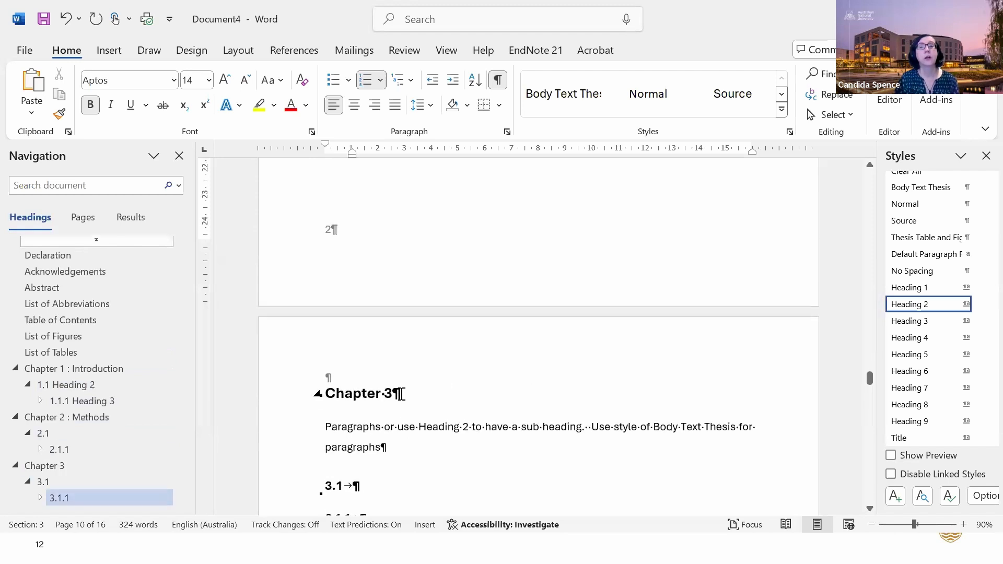
{"action": "left_click", "coordinate": [401, 394]}
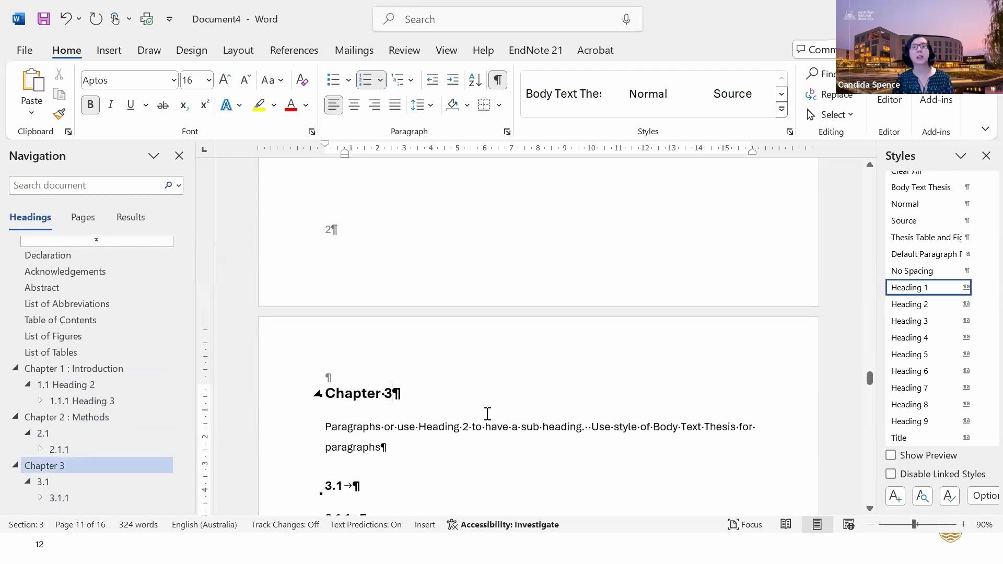
{"action": "scroll", "coordinate": [487, 413], "scroll_direction": "up", "scroll_amount": 20}
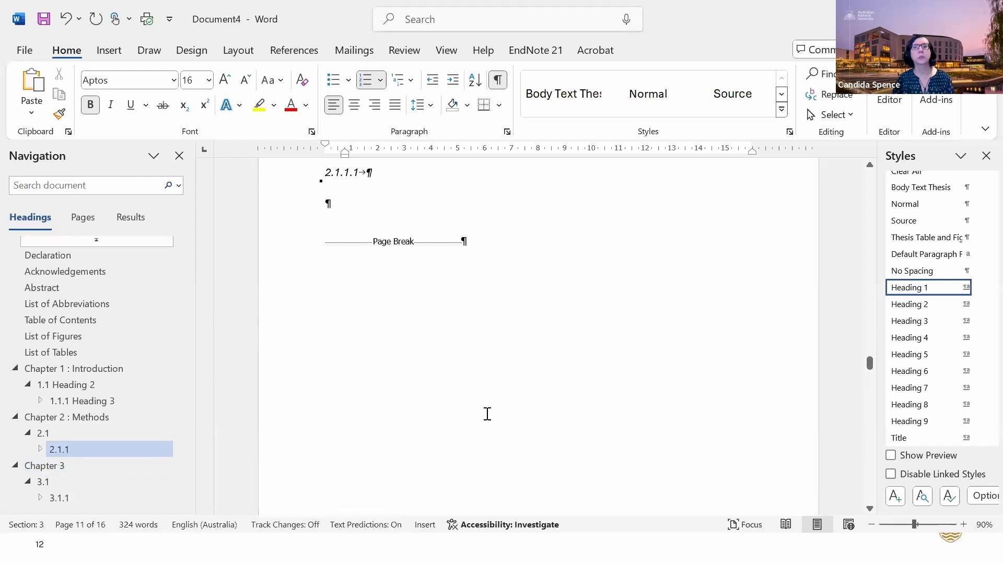
{"action": "scroll", "coordinate": [487, 418], "scroll_direction": "up", "scroll_amount": 20}
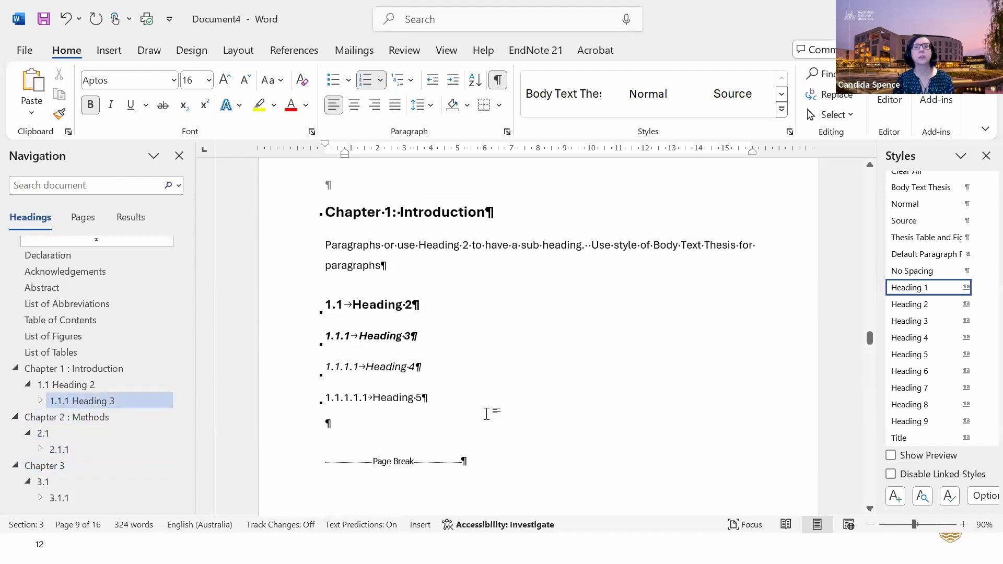
{"action": "scroll", "coordinate": [487, 414], "scroll_direction": "down", "scroll_amount": 10}
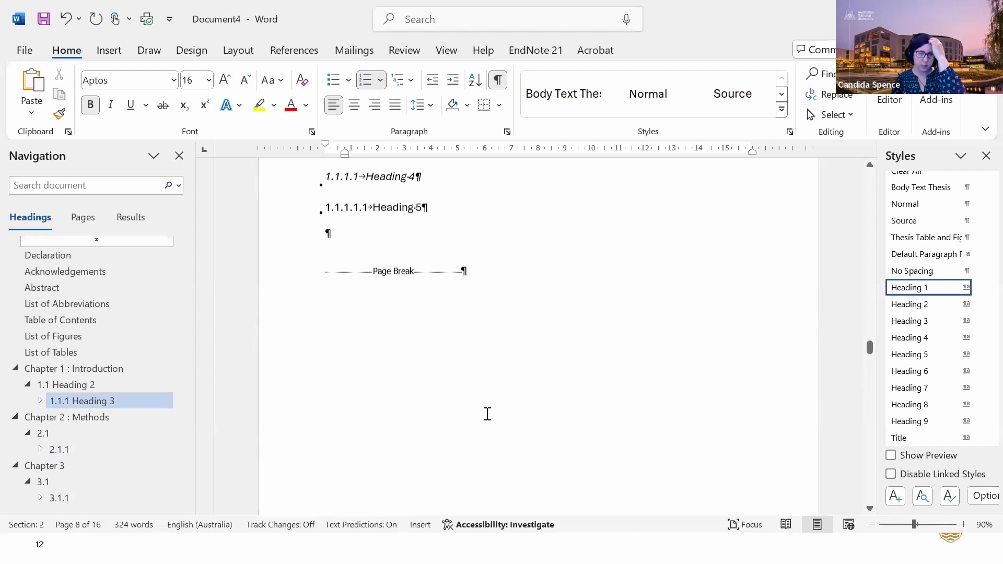
{"action": "scroll", "coordinate": [487, 414], "scroll_direction": "down", "scroll_amount": 10}
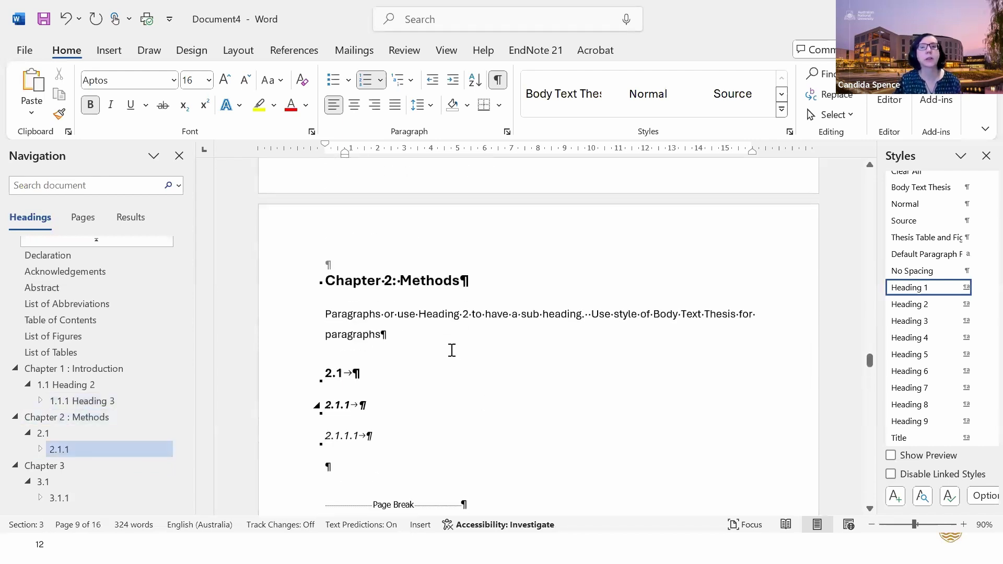
Centre the page number in the Section 3 footer and close the footer editing
{"action": "scroll", "coordinate": [349, 321], "scroll_direction": "up", "scroll_amount": 2}
{"action": "left_click", "coordinate": [360, 290]}
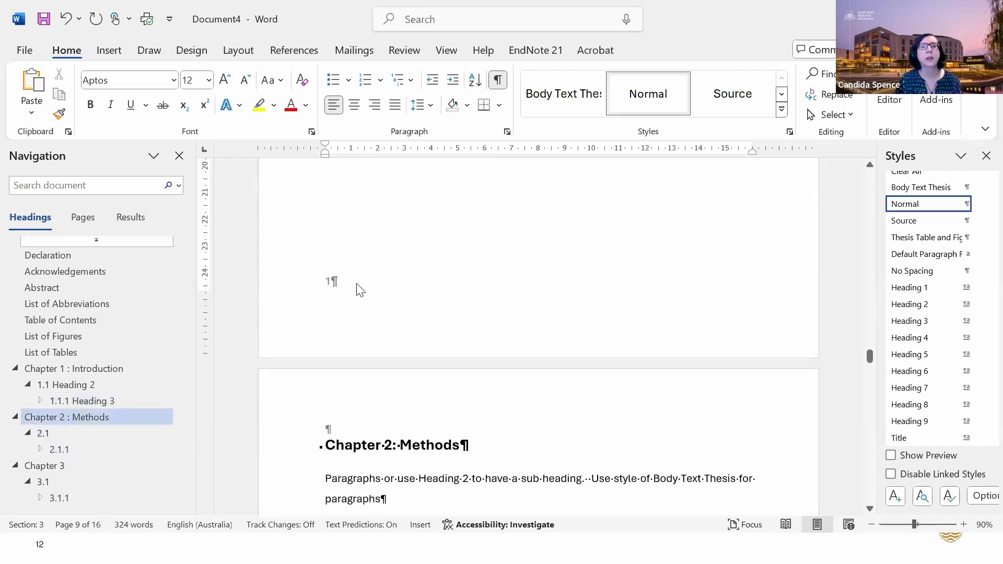
{"action": "double_click", "coordinate": [336, 283]}
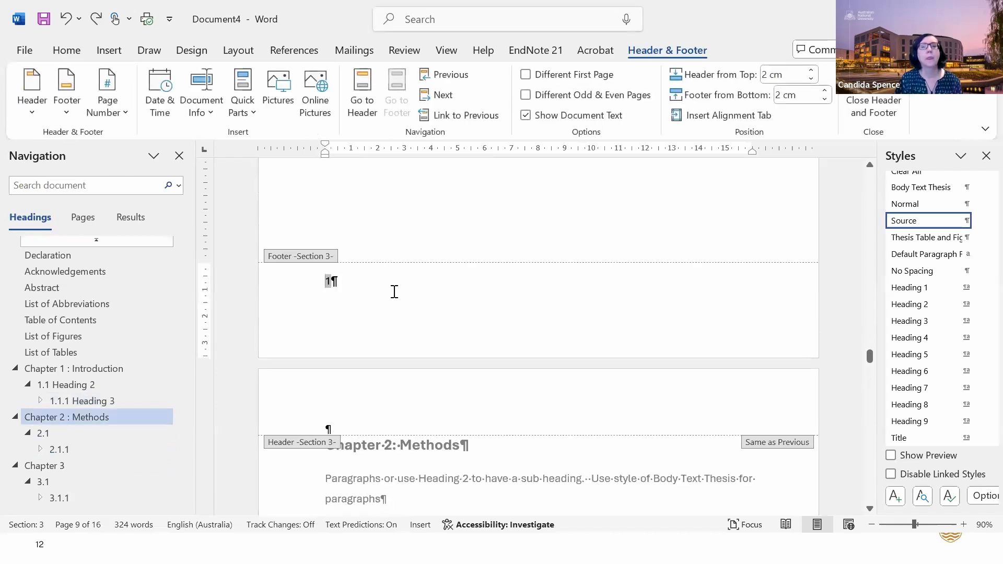
{"action": "left_click", "coordinate": [66, 50]}
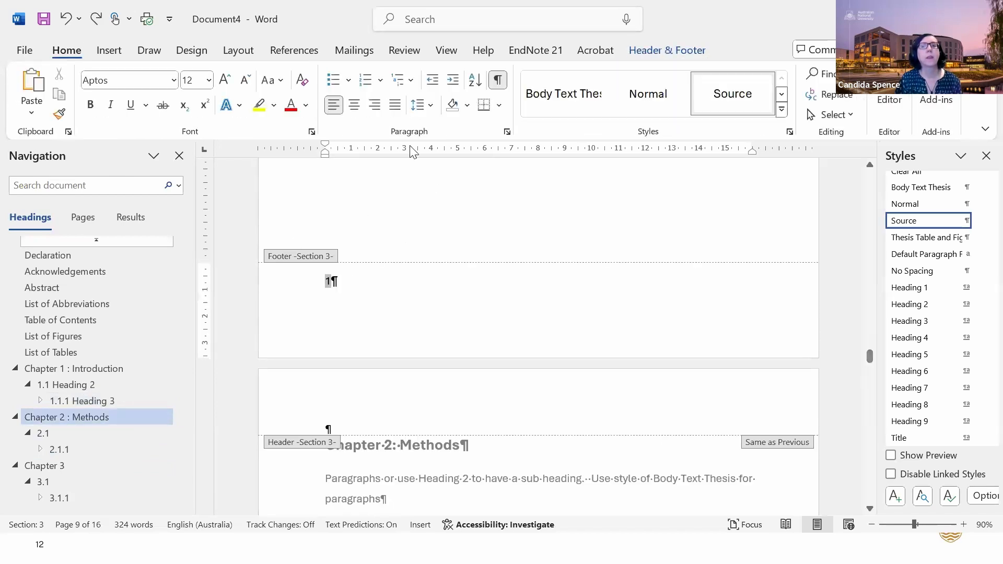
{"action": "left_click", "coordinate": [355, 105]}
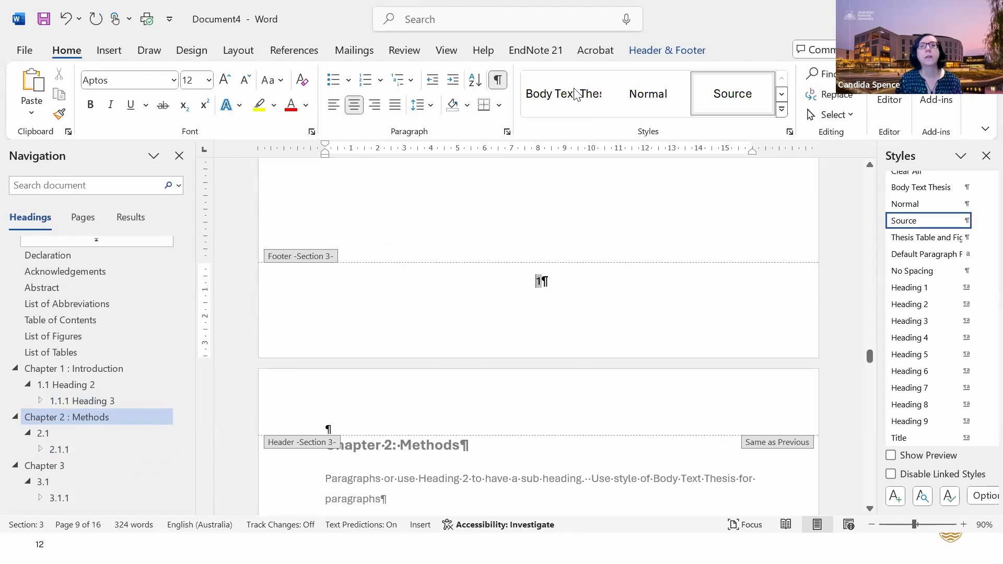
{"action": "scroll", "coordinate": [617, 341], "scroll_direction": "down", "scroll_amount": 15}
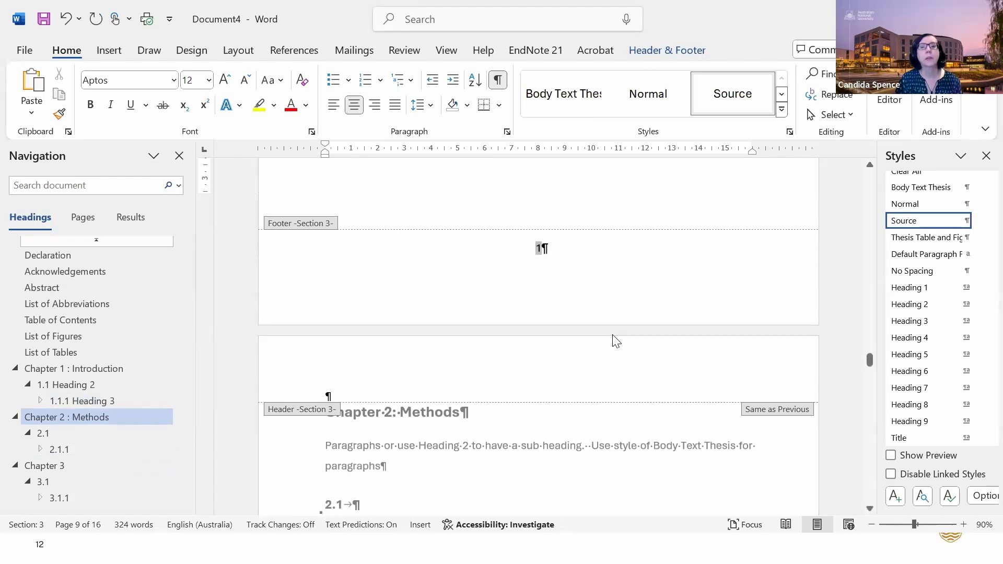
{"action": "scroll", "coordinate": [614, 335], "scroll_direction": "down", "scroll_amount": 2}
{"action": "scroll", "coordinate": [613, 335], "scroll_direction": "up", "scroll_amount": 10}
{"action": "scroll", "coordinate": [614, 335], "scroll_direction": "down", "scroll_amount": 4}
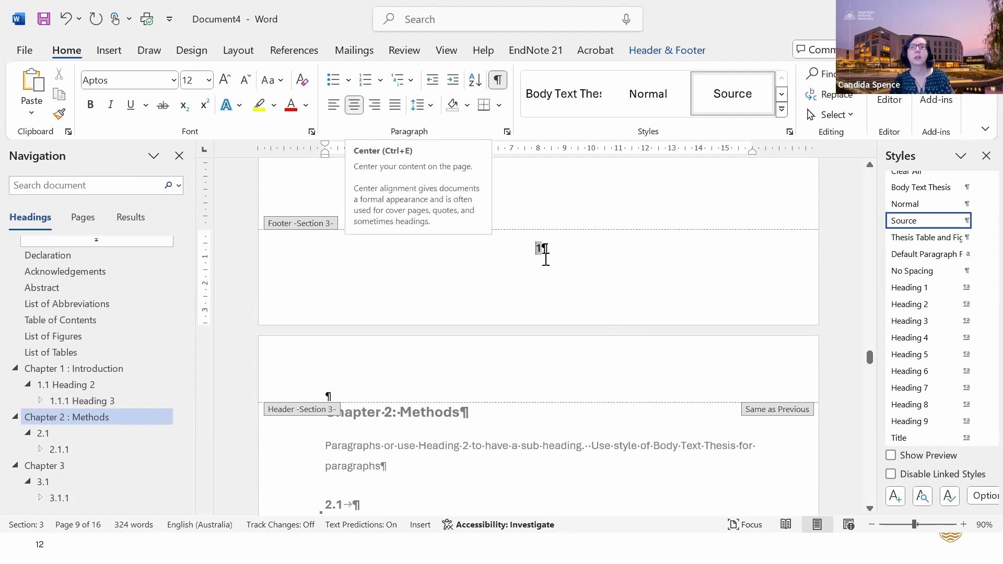
{"action": "left_click", "coordinate": [564, 260]}
{"action": "left_click", "coordinate": [667, 52]}
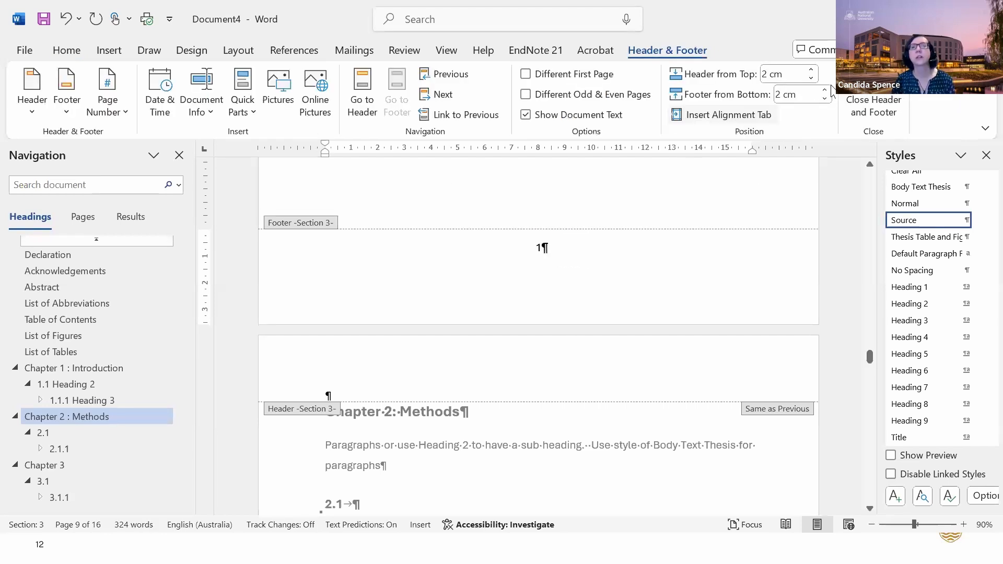
{"action": "left_click", "coordinate": [874, 109]}
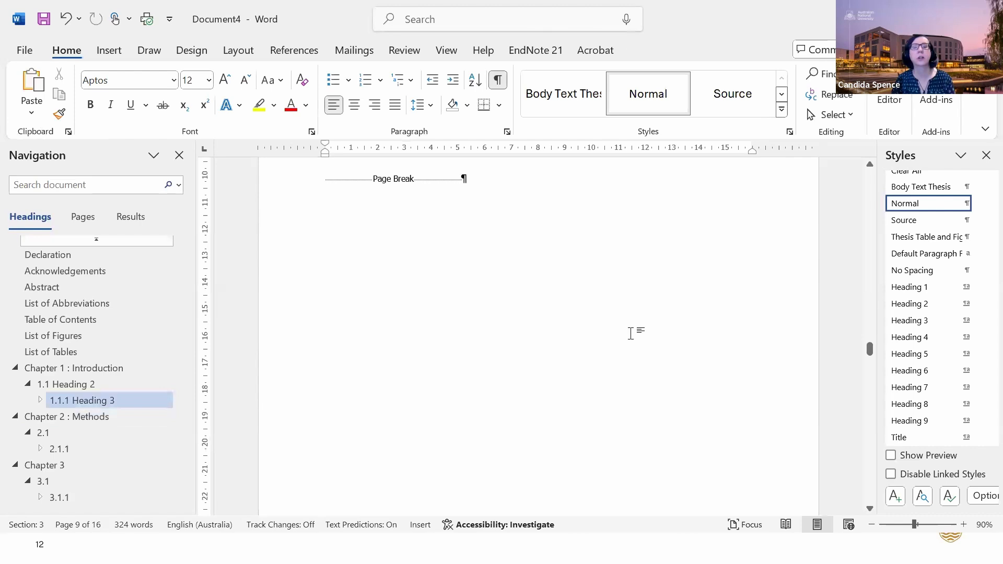
Review the pages from the end of the front matter through Chapter 3
{"action": "scroll", "coordinate": [631, 334], "scroll_direction": "up", "scroll_amount": 3}
{"action": "scroll", "coordinate": [632, 334], "scroll_direction": "up", "scroll_amount": 10}
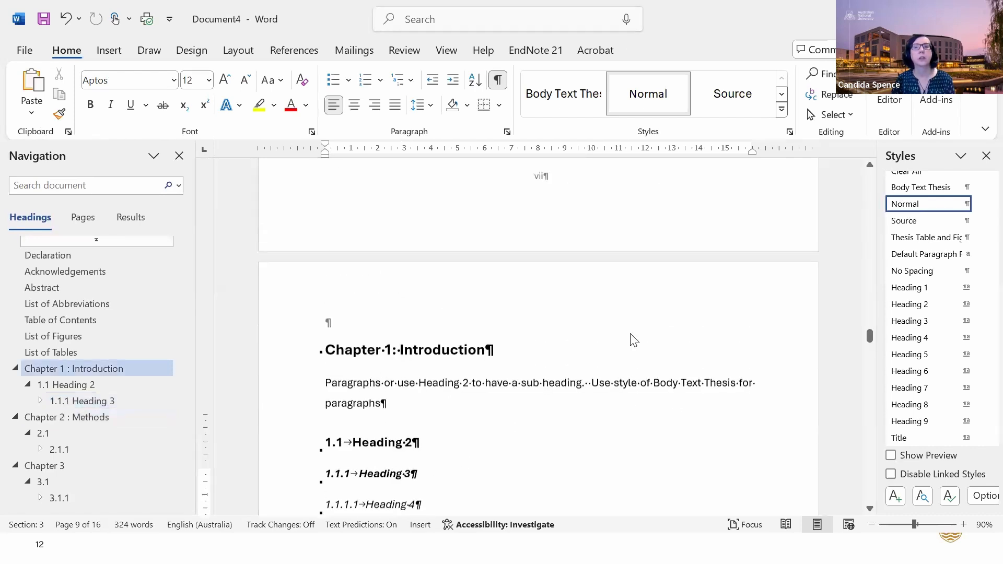
{"action": "scroll", "coordinate": [632, 334], "scroll_direction": "down", "scroll_amount": 10}
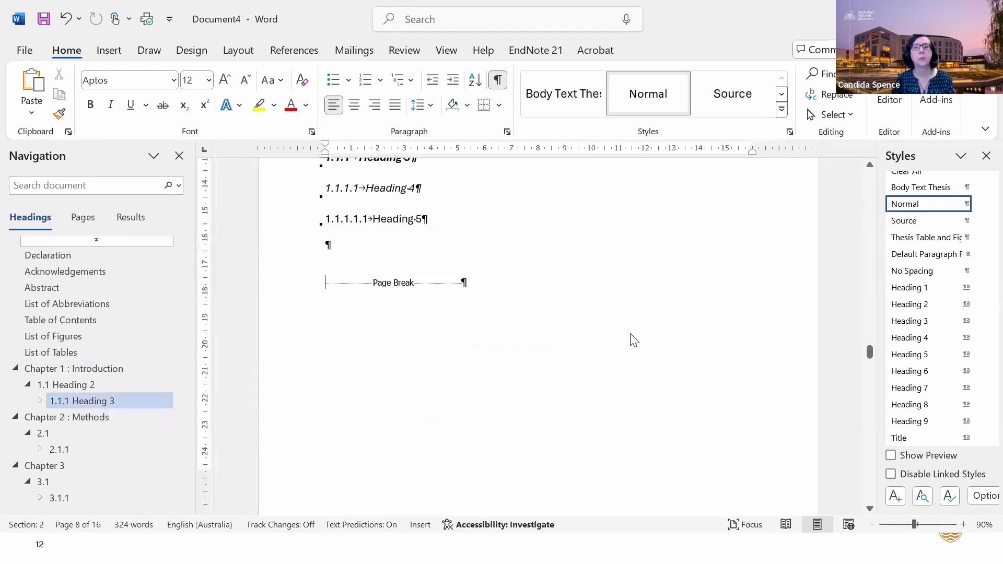
{"action": "scroll", "coordinate": [632, 334], "scroll_direction": "down", "scroll_amount": 10}
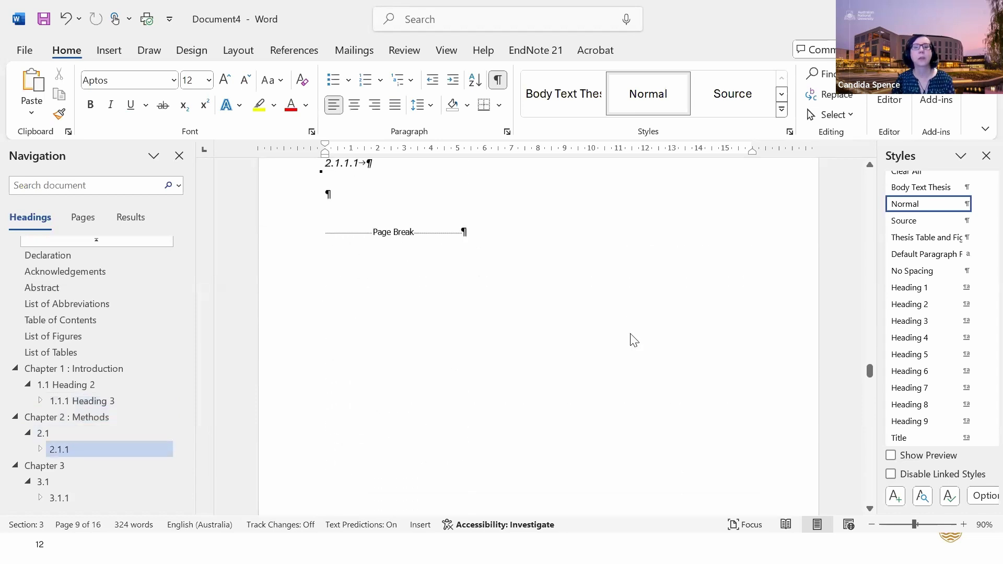
{"action": "scroll", "coordinate": [631, 334], "scroll_direction": "down", "scroll_amount": 10}
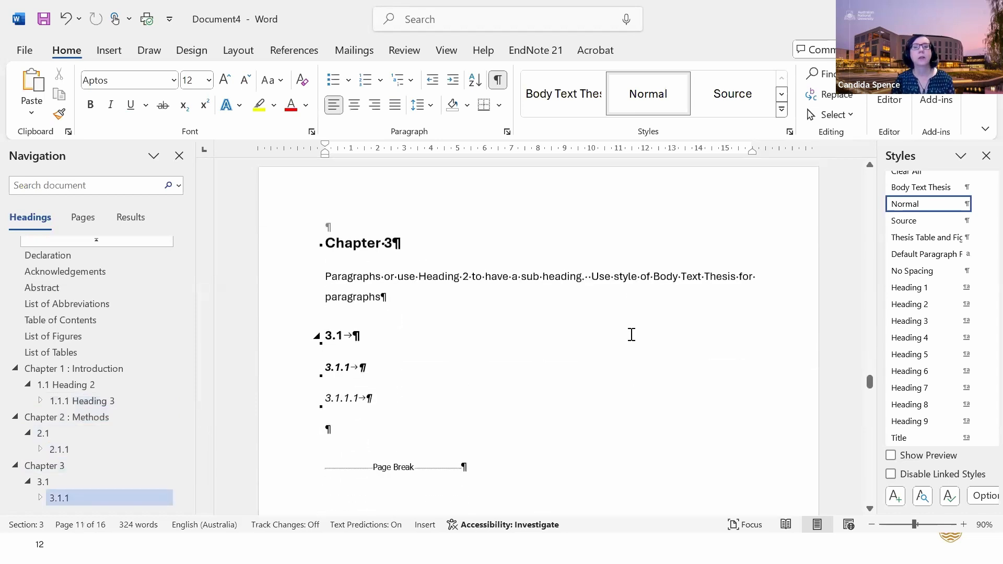
{"action": "scroll", "coordinate": [632, 335], "scroll_direction": "down", "scroll_amount": 8}
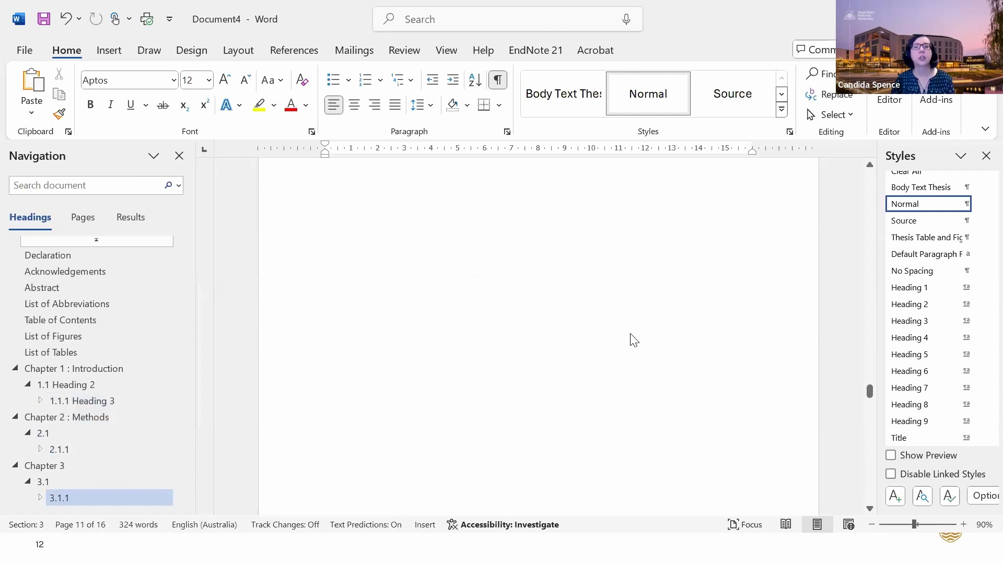
Apply the Heading 1 style to the Conclusion heading and add a colon so it reads "Chapter 5: Conclusion"
{"action": "scroll", "coordinate": [633, 337], "scroll_direction": "down", "scroll_amount": 5}
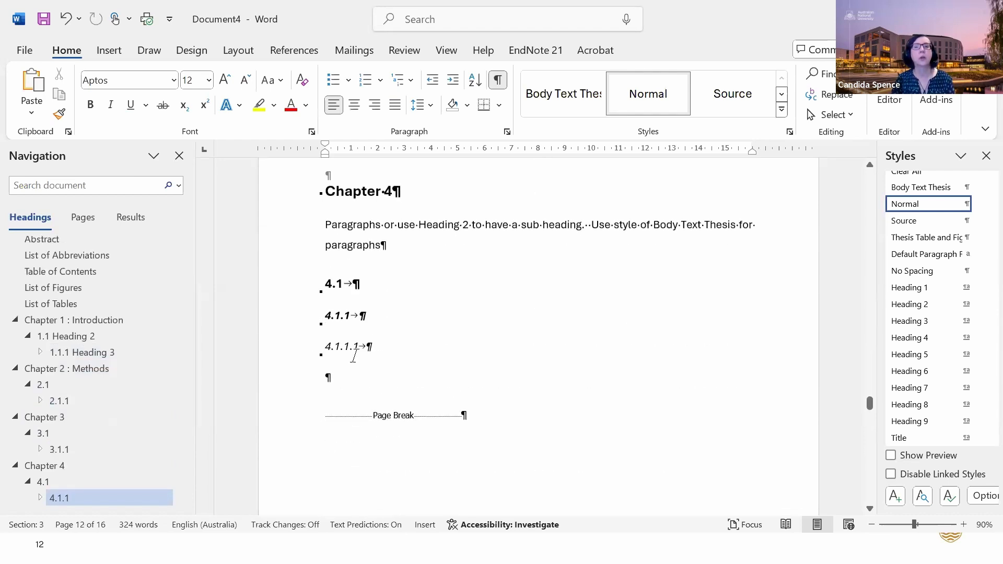
{"action": "scroll", "coordinate": [454, 359], "scroll_direction": "down", "scroll_amount": 8}
{"action": "scroll", "coordinate": [454, 359], "scroll_direction": "down", "scroll_amount": 6}
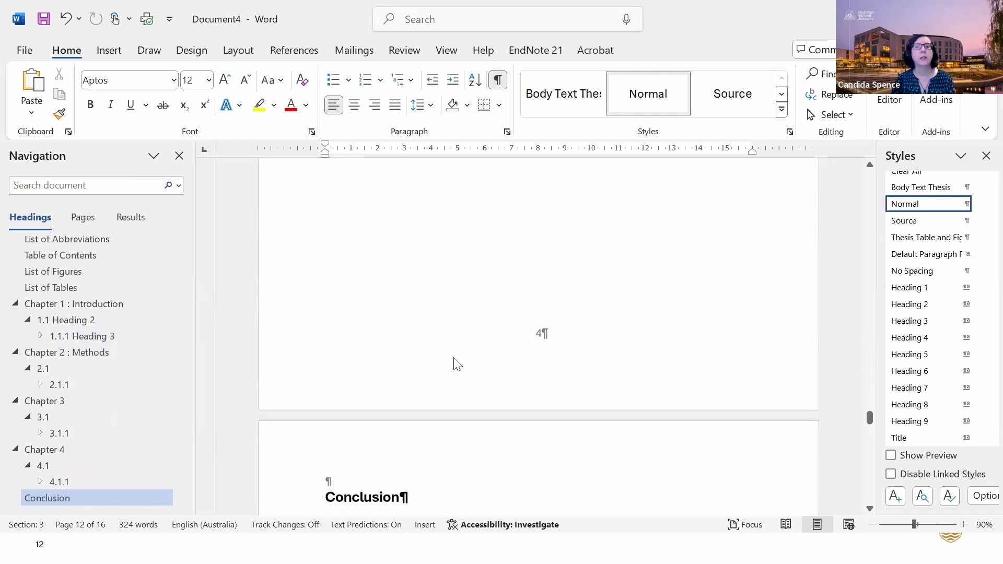
{"action": "scroll", "coordinate": [454, 358], "scroll_direction": "up", "scroll_amount": 12}
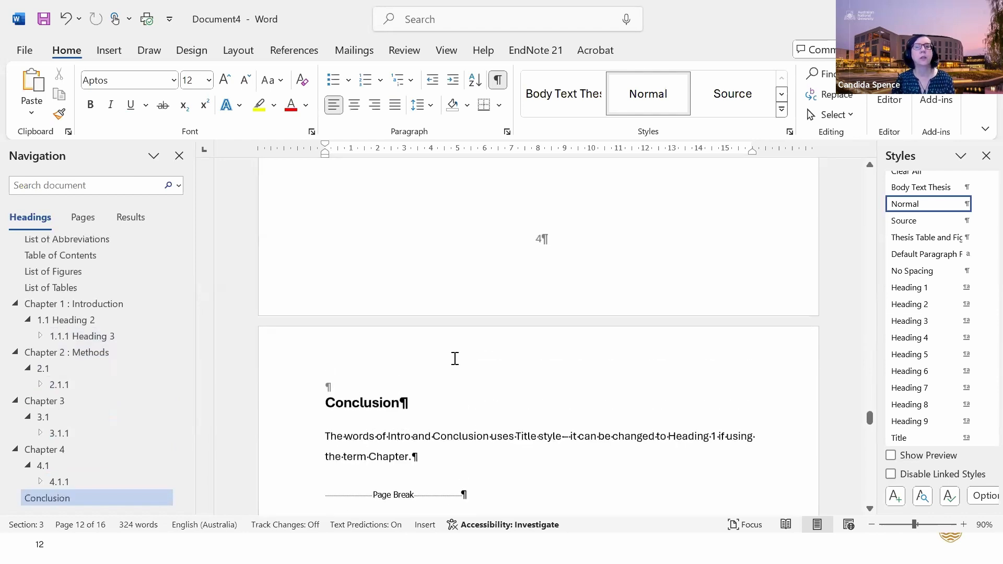
{"action": "scroll", "coordinate": [455, 359], "scroll_direction": "up", "scroll_amount": 4}
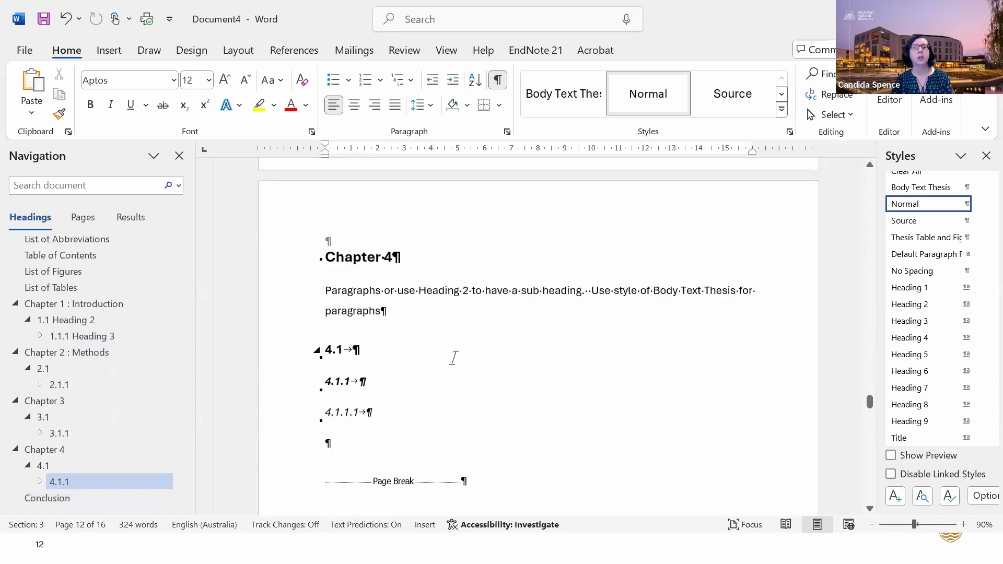
{"action": "scroll", "coordinate": [453, 359], "scroll_direction": "down", "scroll_amount": 12}
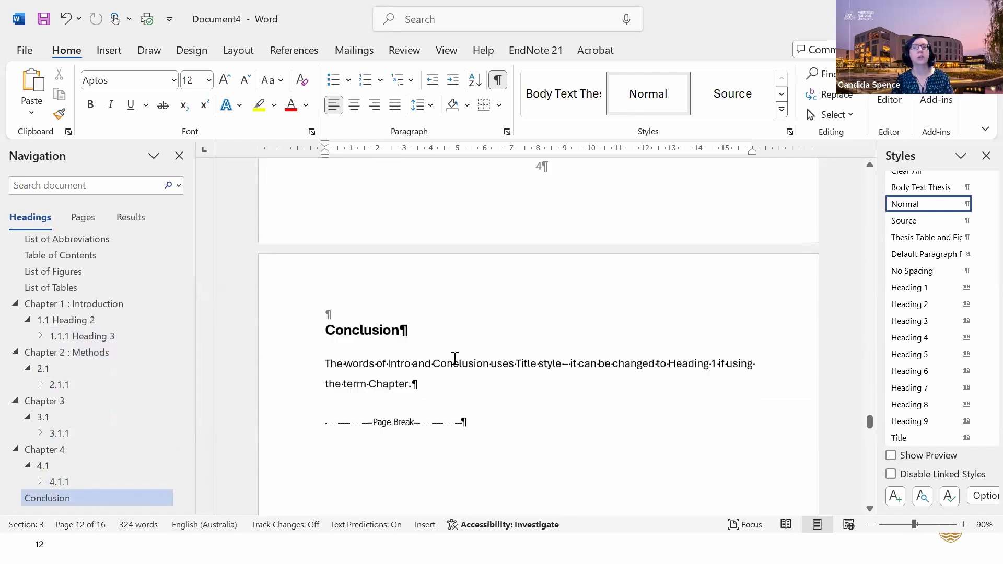
{"action": "scroll", "coordinate": [455, 358], "scroll_direction": "down", "scroll_amount": 1}
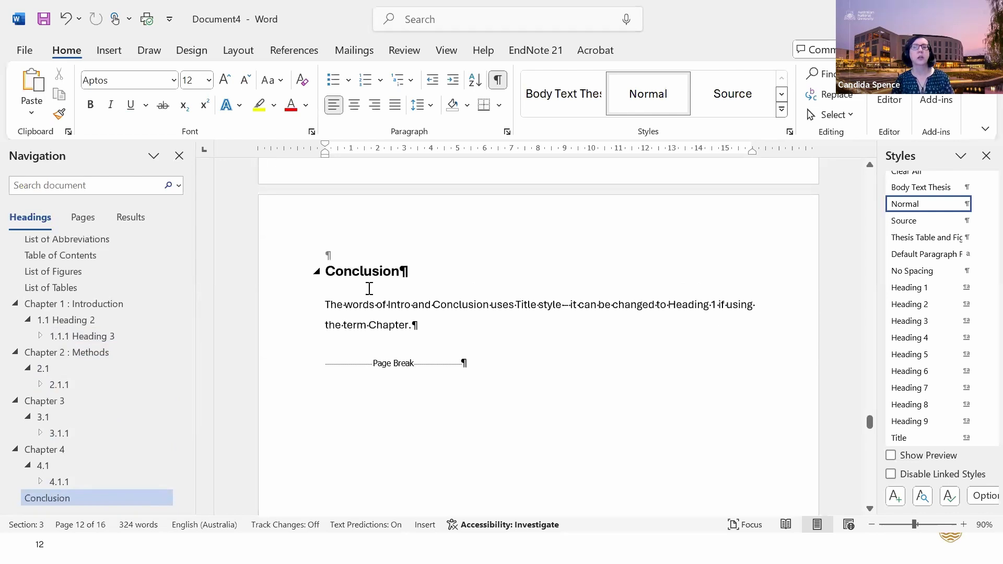
{"action": "left_click", "coordinate": [354, 272]}
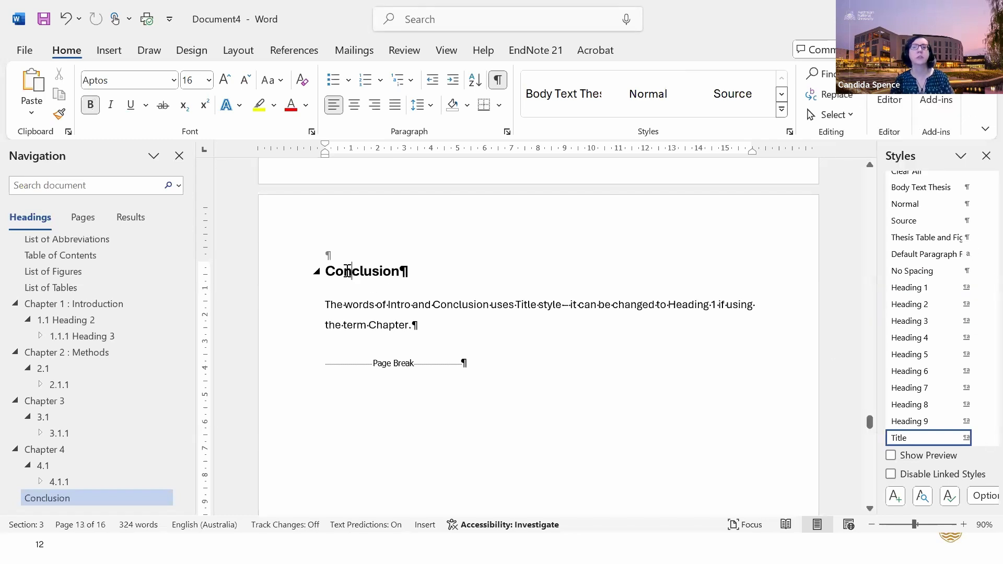
{"action": "left_click", "coordinate": [909, 287]}
{"action": "left_click", "coordinate": [393, 271]}
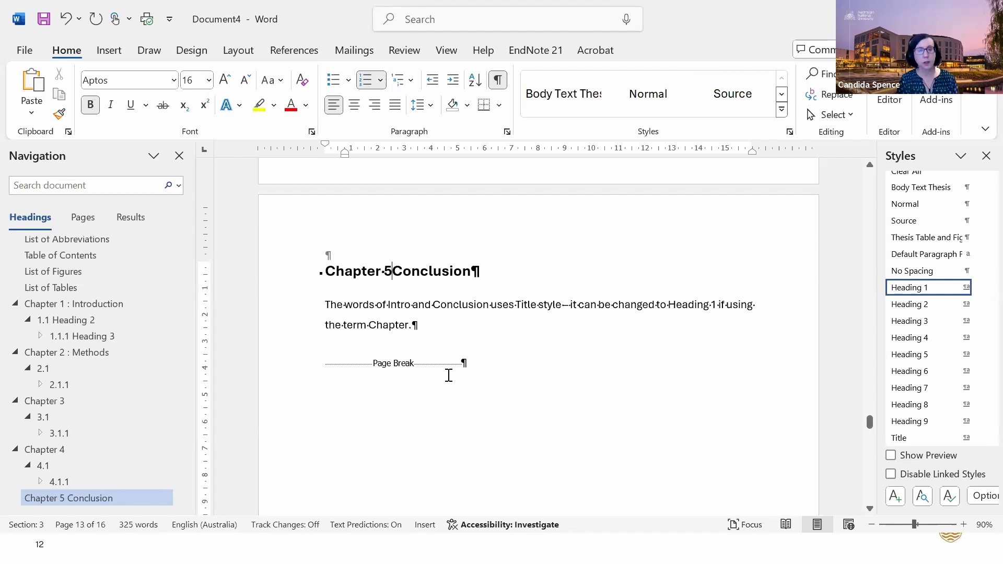
{"action": "type", "text": ":"}
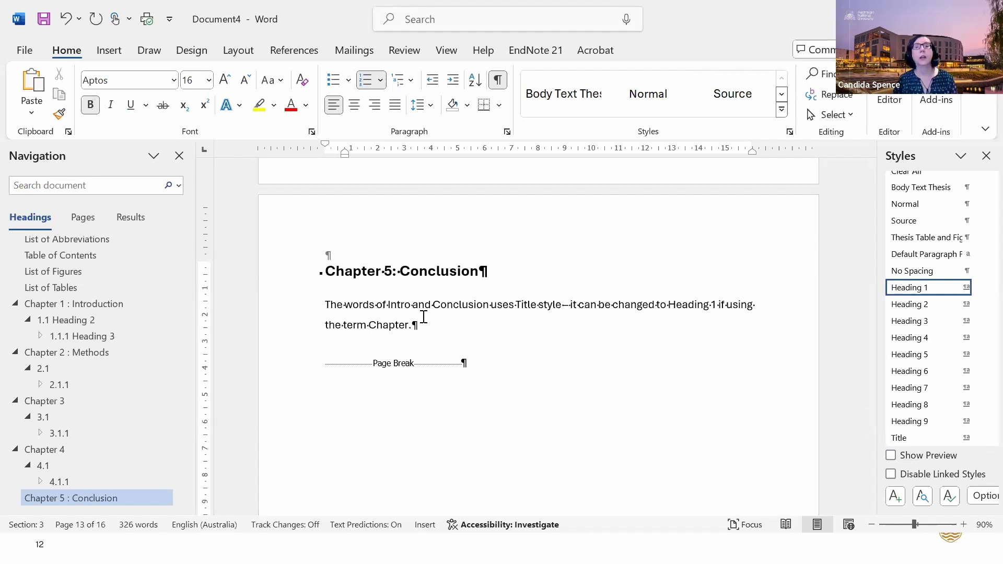
Replace the word "Conclusion" in the Chapter 5 heading with "Discussion"
{"action": "double_click", "coordinate": [421, 272]}
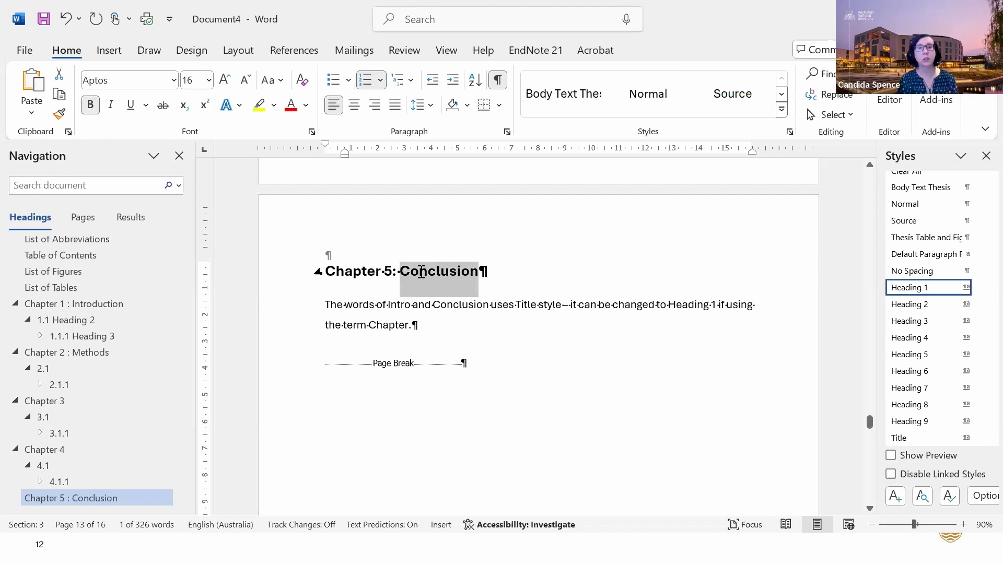
{"action": "type", "text": "Discussion"}
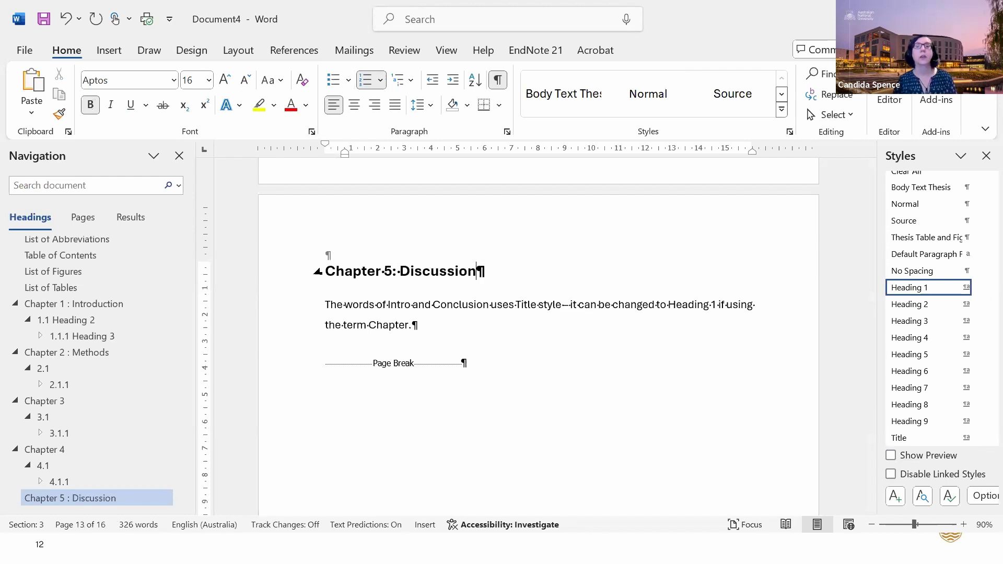
{"action": "left_click", "coordinate": [358, 269]}
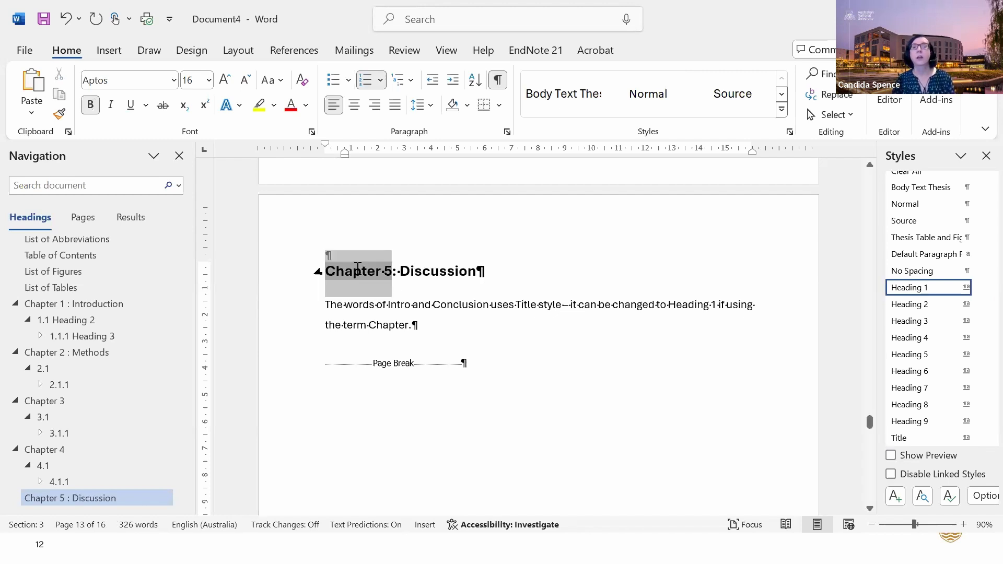
{"action": "left_click", "coordinate": [410, 270]}
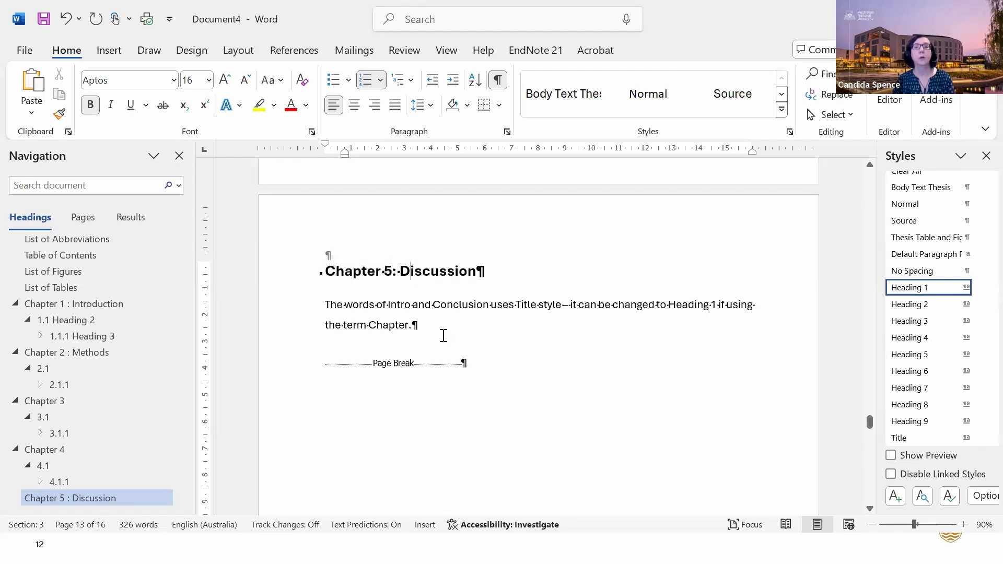
Try the Heading 2 style on the paragraph under the Chapter 5 heading and return it to Body Text Thesis
{"action": "left_click", "coordinate": [326, 304]}
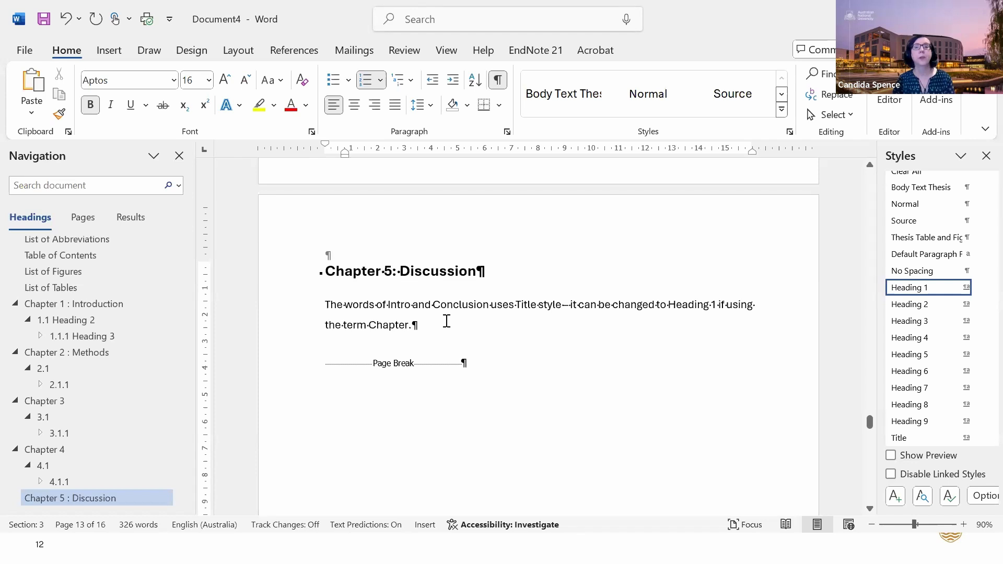
{"action": "left_click", "coordinate": [887, 305]}
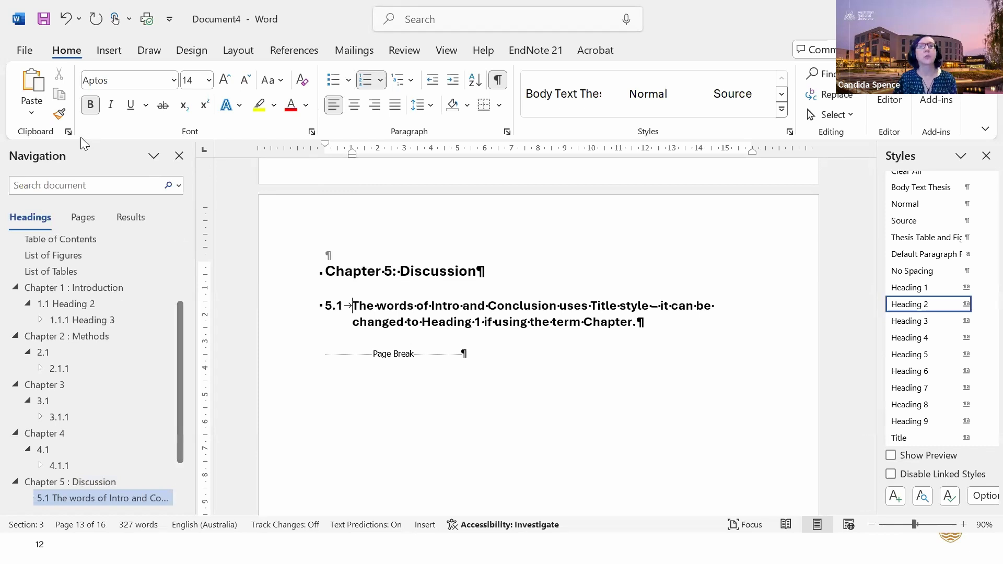
{"action": "left_click", "coordinate": [66, 21]}
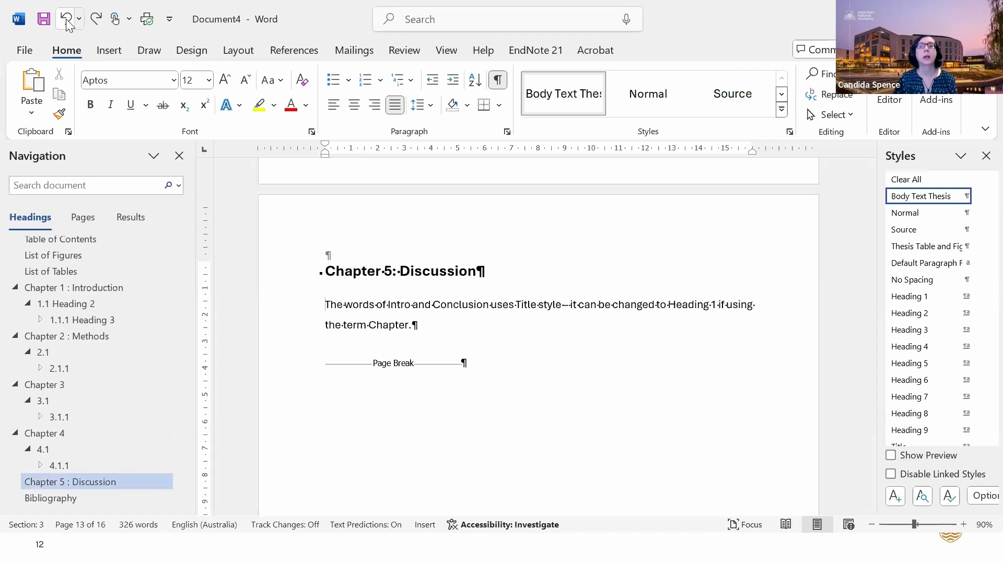
{"action": "left_click", "coordinate": [907, 314]}
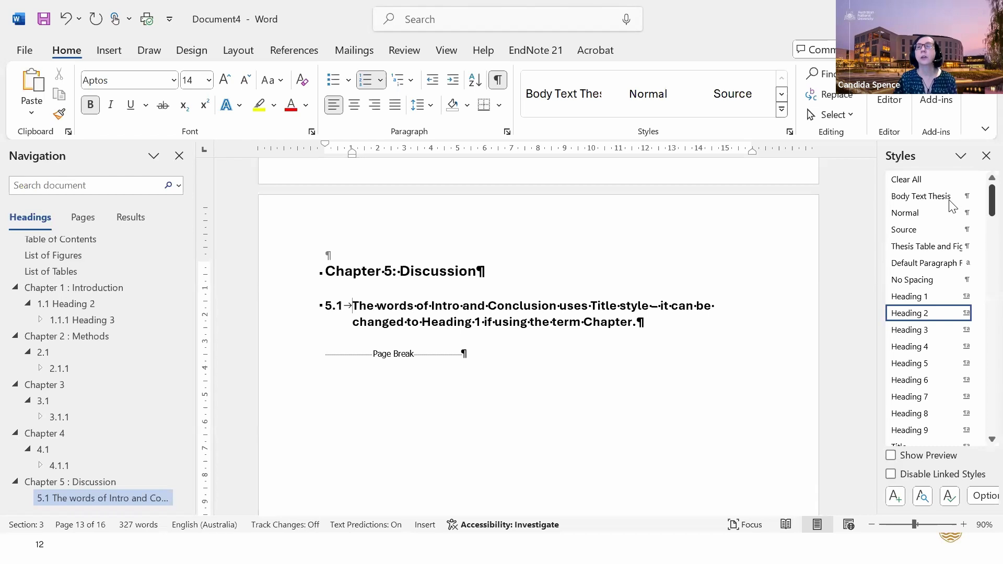
{"action": "mouse_move", "coordinate": [949, 203]}
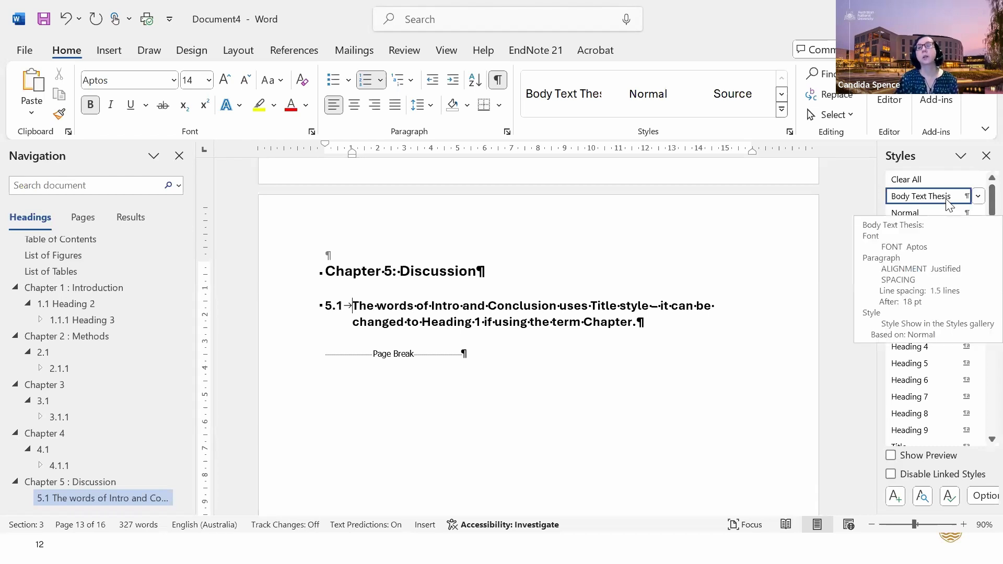
{"action": "left_click", "coordinate": [949, 204]}
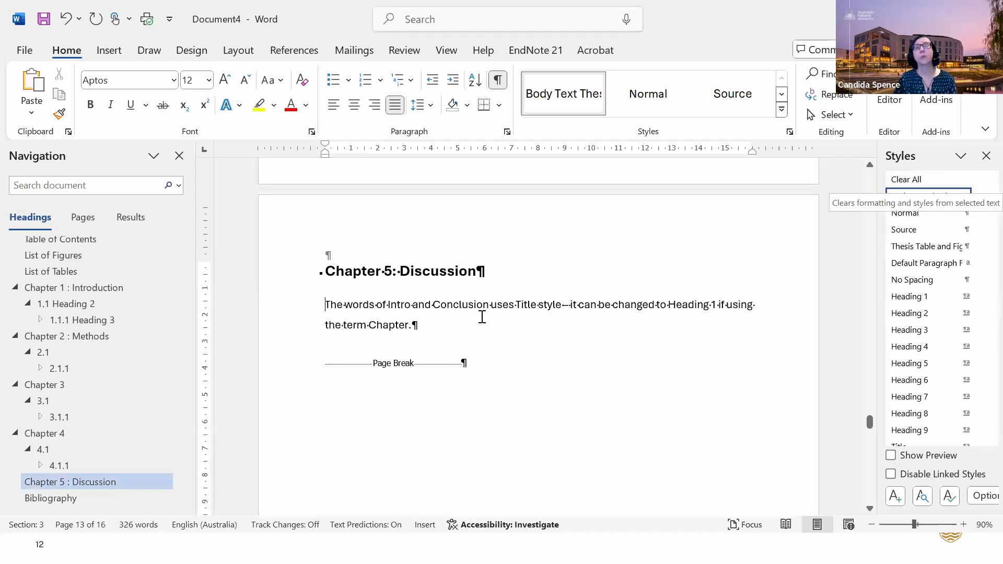
Try Heading 2 followed by clearing all formatting on the Chapter 5 paragraph, and reapply Body Text Thesis
{"action": "left_click", "coordinate": [400, 325]}
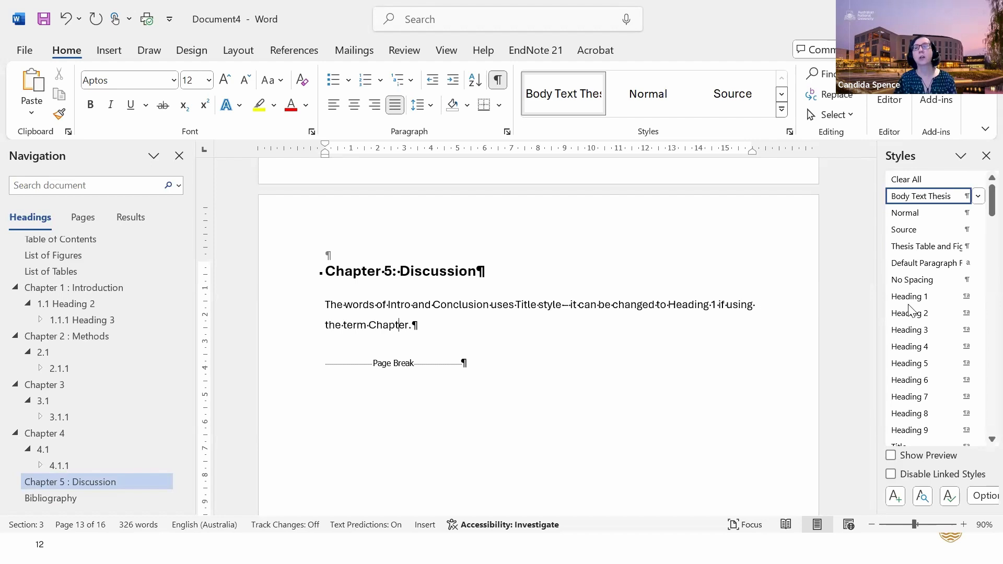
{"action": "left_click", "coordinate": [920, 313]}
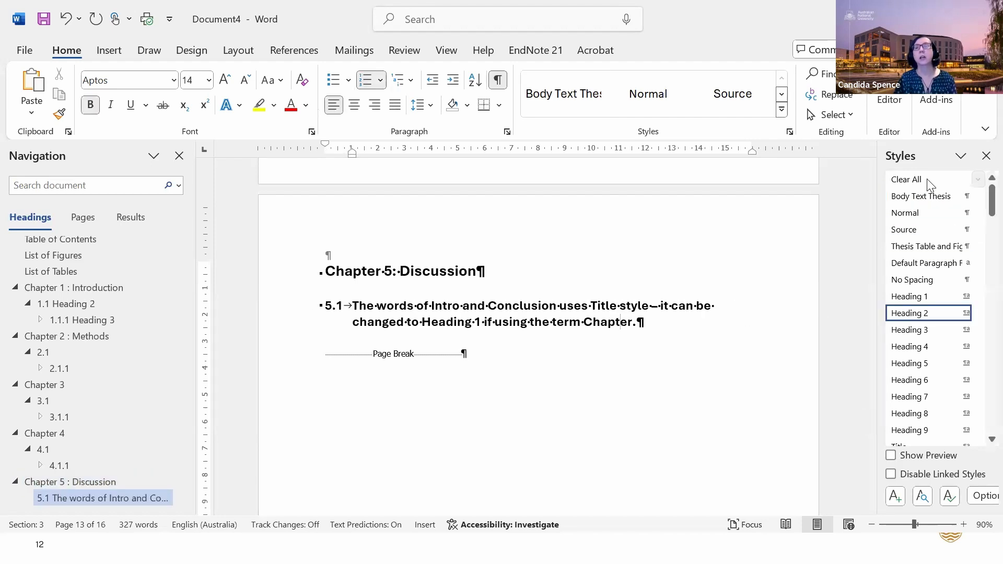
{"action": "left_click", "coordinate": [912, 183]}
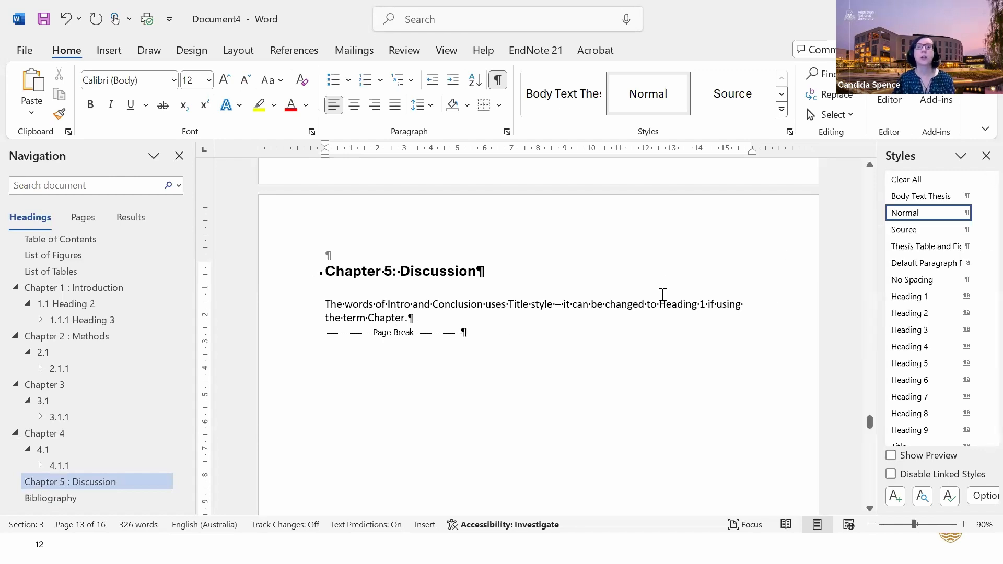
{"action": "left_click", "coordinate": [920, 197]}
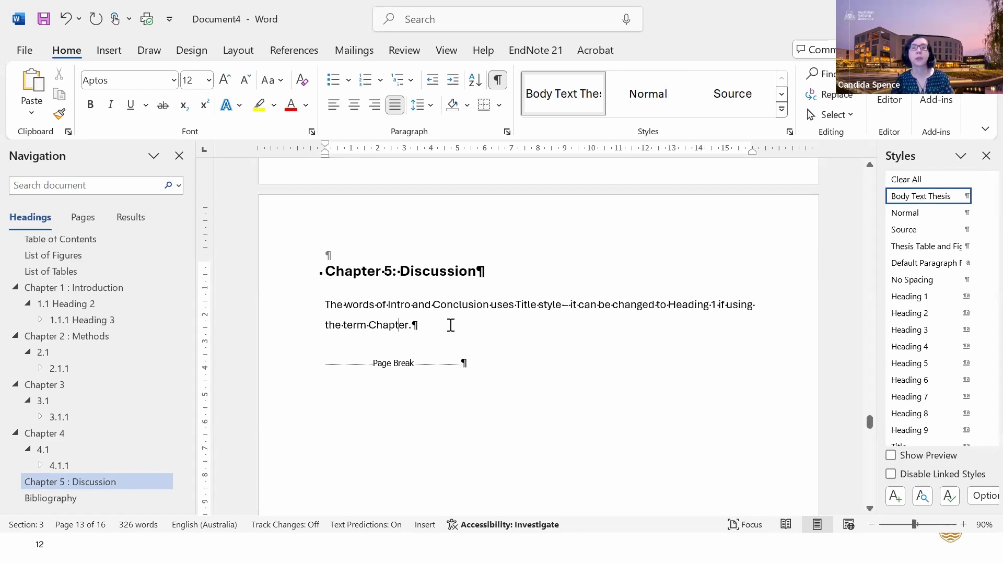
Add an empty Body Text Thesis paragraph between the Chapter 5 text and the page break
{"action": "key", "text": "Return"}
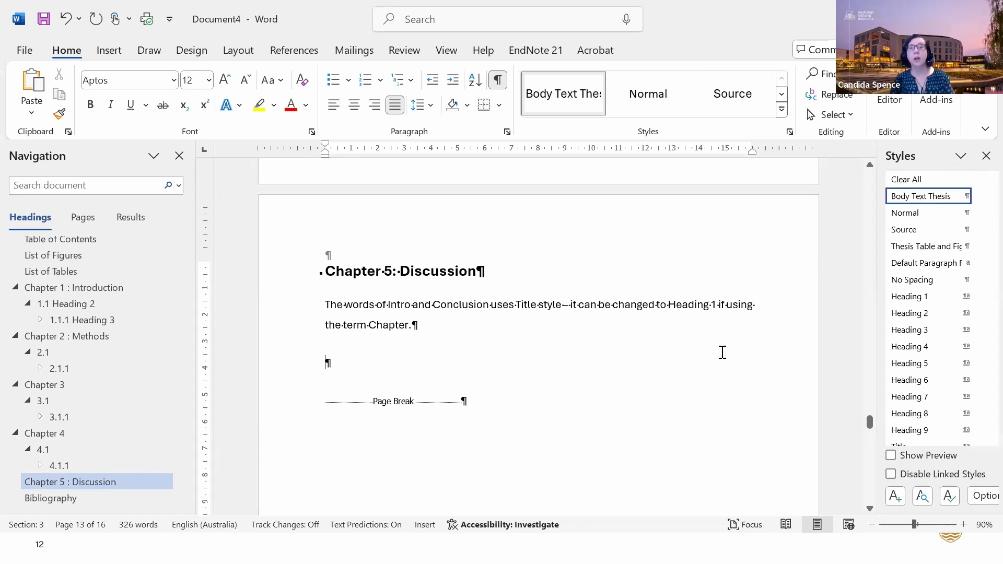
{"action": "mouse_move", "coordinate": [919, 252]}
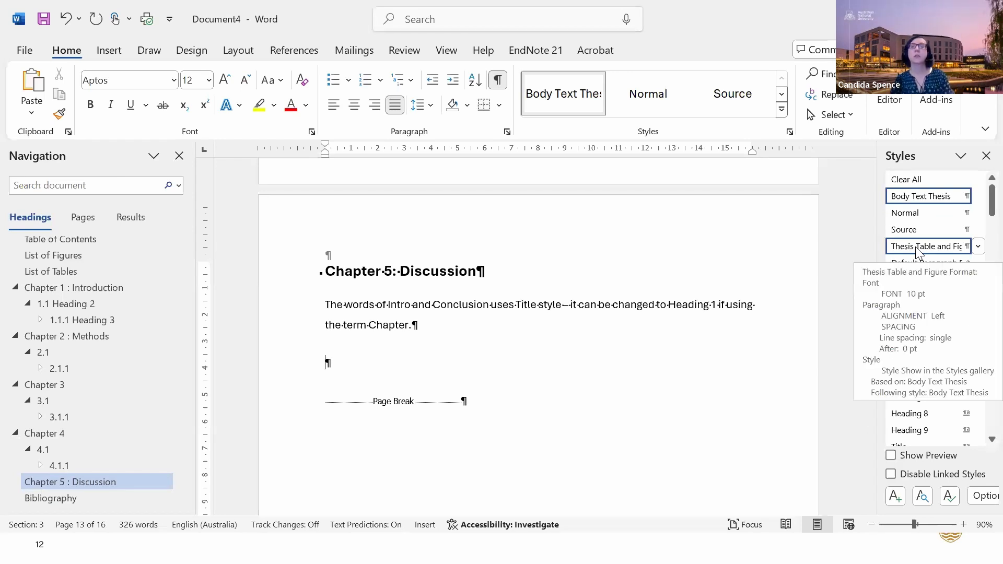
{"action": "mouse_move", "coordinate": [916, 234]}
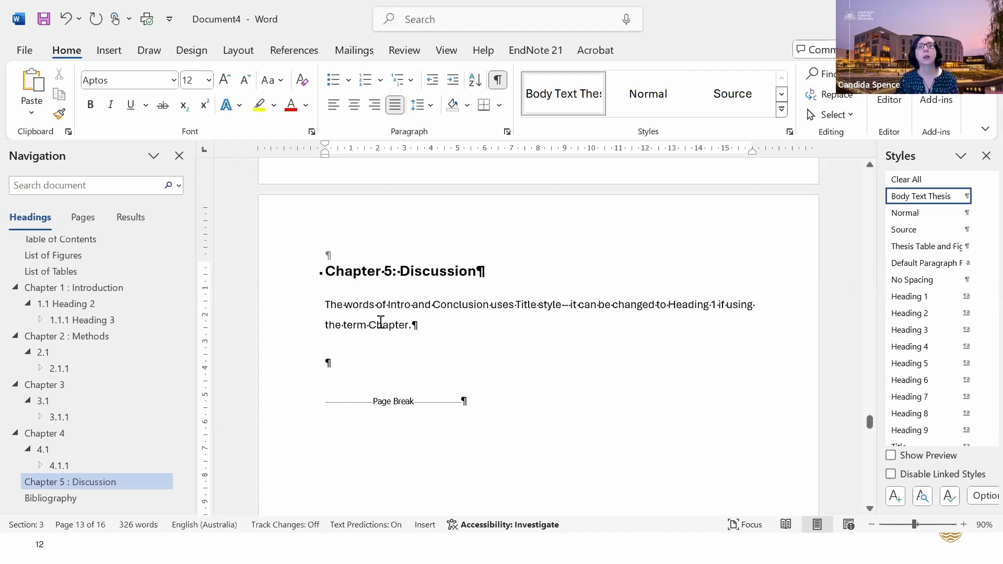
{"action": "mouse_move", "coordinate": [359, 306]}
{"action": "left_mouse_down"}
{"action": "mouse_move", "coordinate": [436, 330]}
{"action": "mouse_move", "coordinate": [353, 317]}
{"action": "left_mouse_up"}
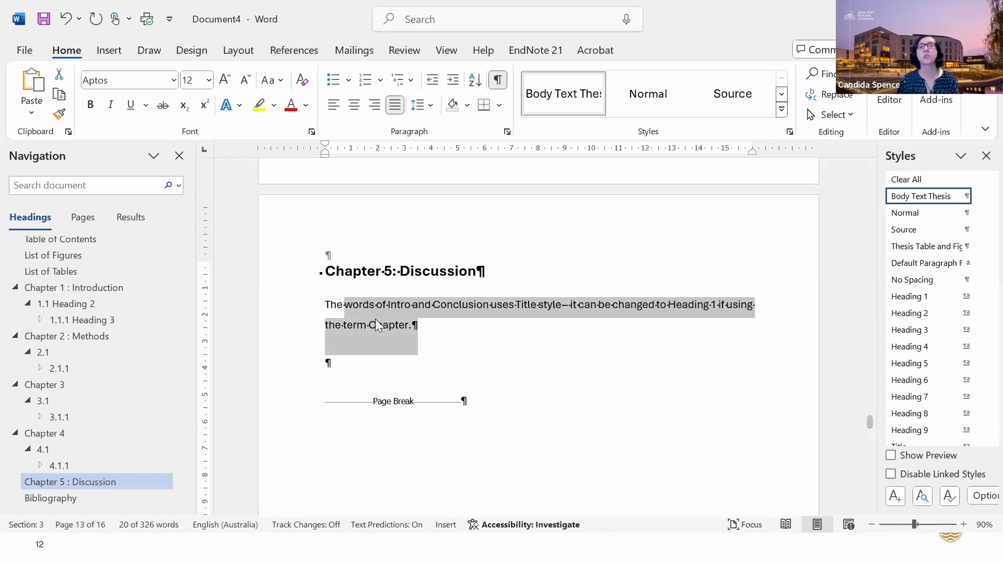
{"action": "left_click", "coordinate": [365, 363]}
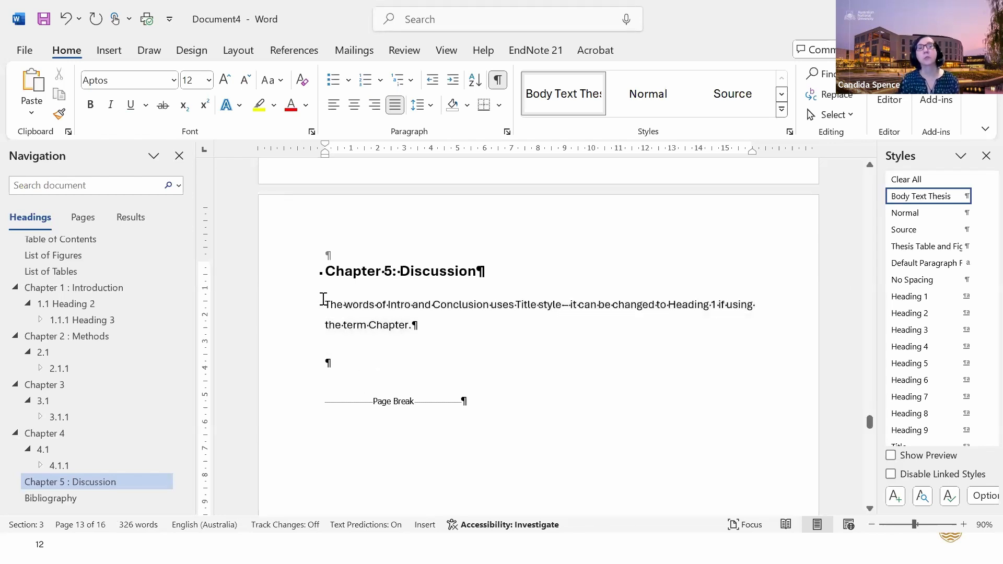
{"action": "left_click", "coordinate": [284, 337]}
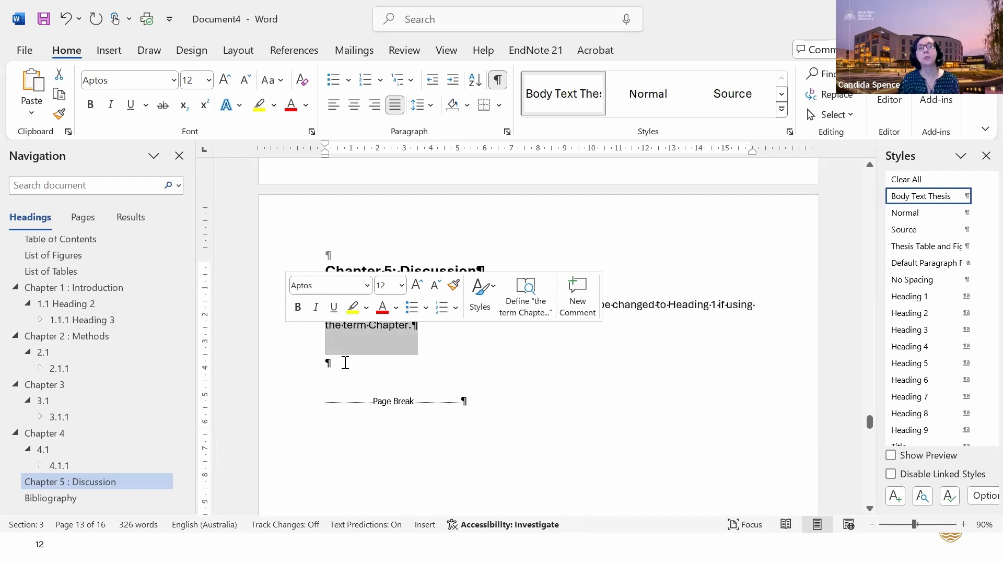
Insert a table with two columns and three rows at the empty paragraph in Chapter 5
{"action": "left_click", "coordinate": [344, 362]}
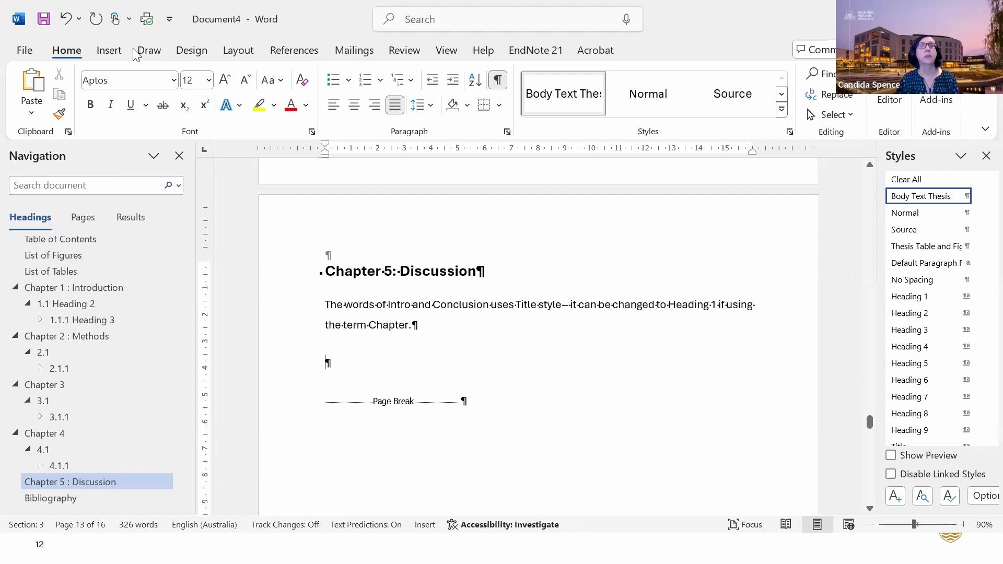
{"action": "left_click", "coordinate": [110, 51]}
{"action": "left_click", "coordinate": [138, 97]}
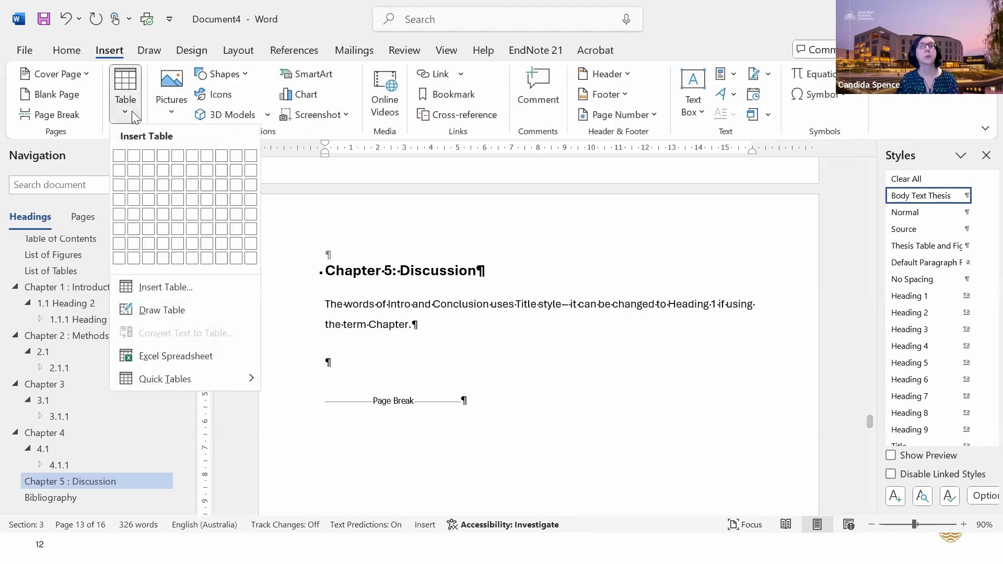
{"action": "left_click", "coordinate": [139, 177]}
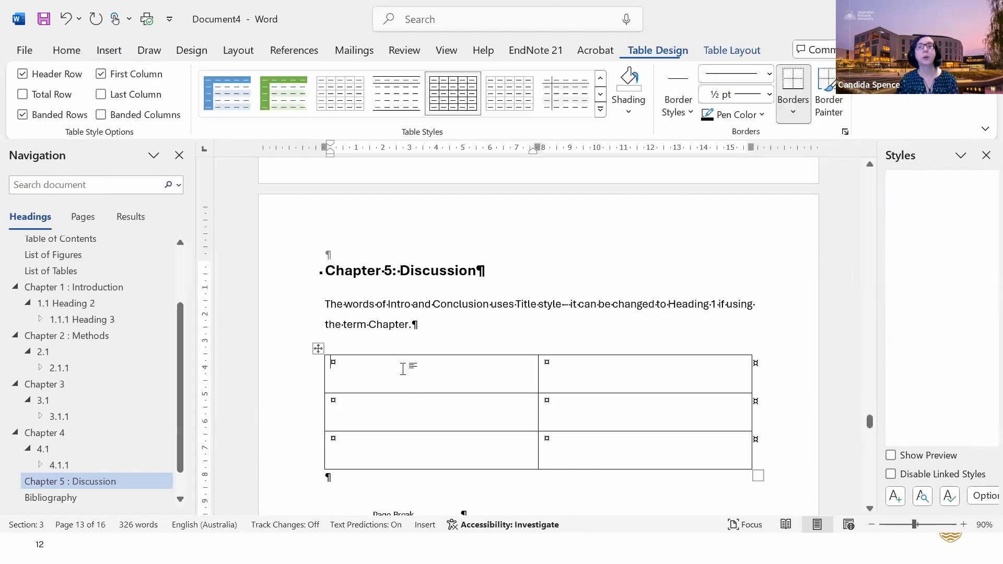
Apply the Thesis Table and Figure Format style to the whole table in Chapter 5
{"action": "left_click", "coordinate": [319, 350]}
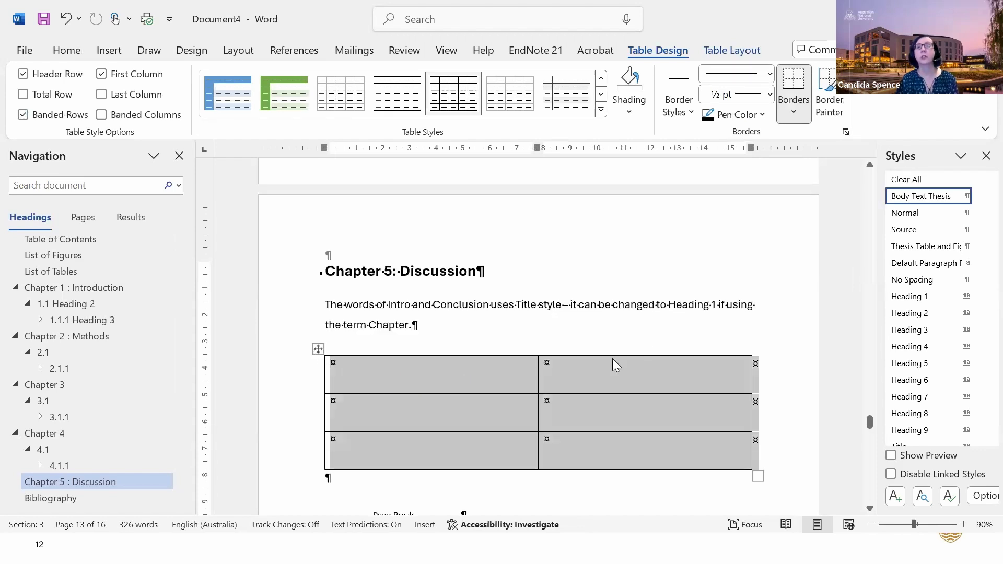
{"action": "left_click", "coordinate": [918, 249]}
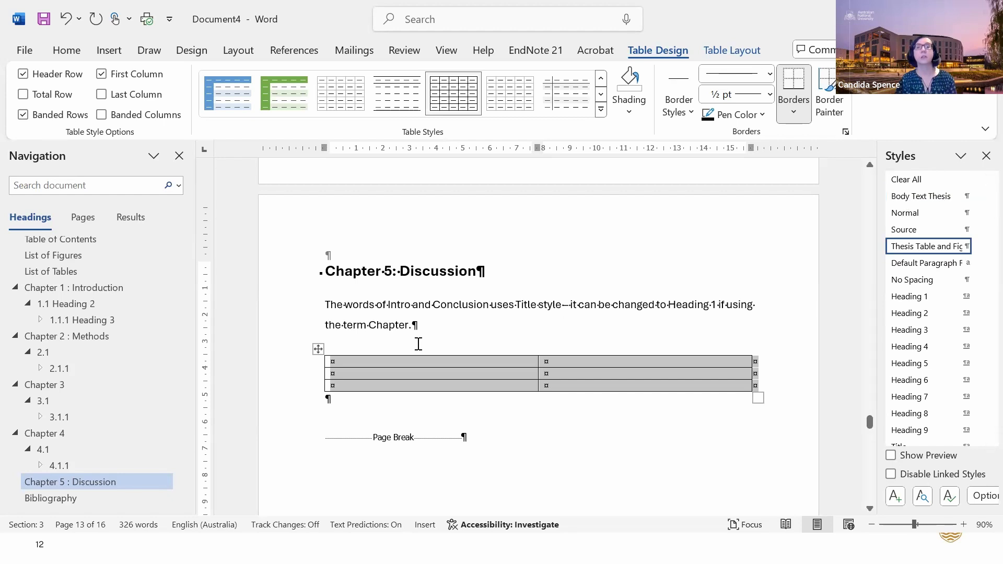
{"action": "left_click", "coordinate": [418, 343]}
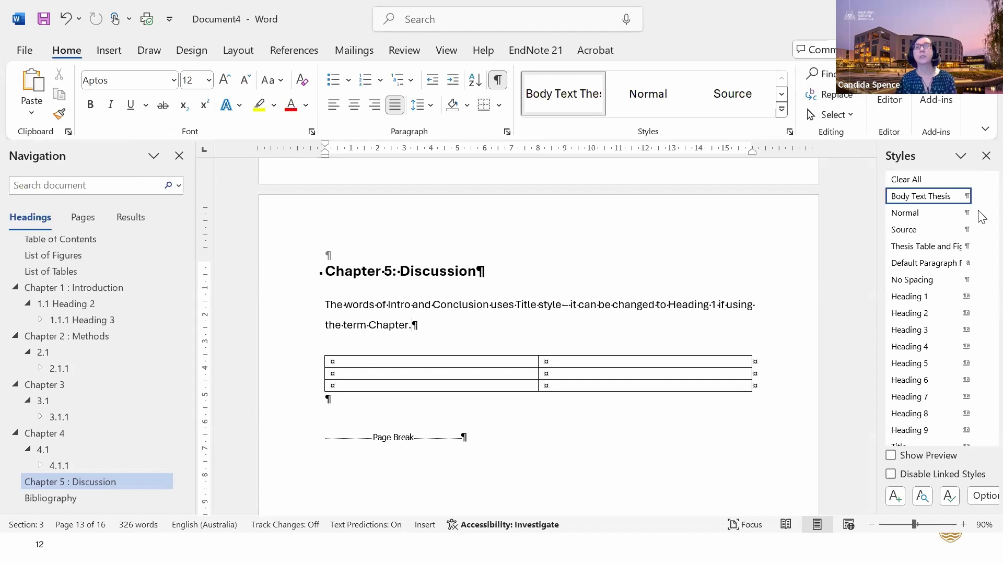
Select the whole two-column table in Chapter 5 and delete it from the document
{"action": "left_click_drag", "start_coordinate": [343, 378], "coordinate": [331, 325]}
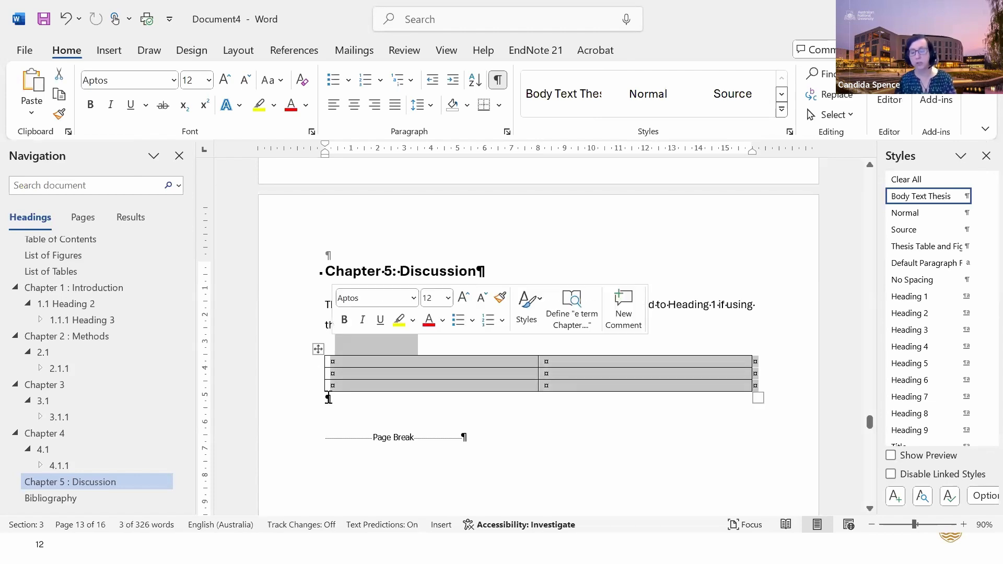
{"action": "left_click", "coordinate": [346, 398]}
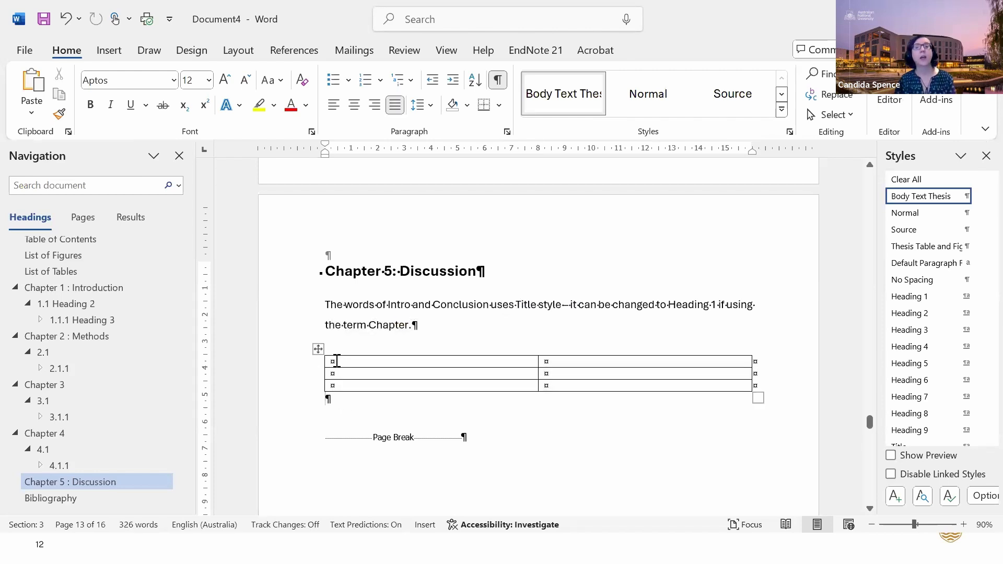
{"action": "left_click", "coordinate": [318, 349]}
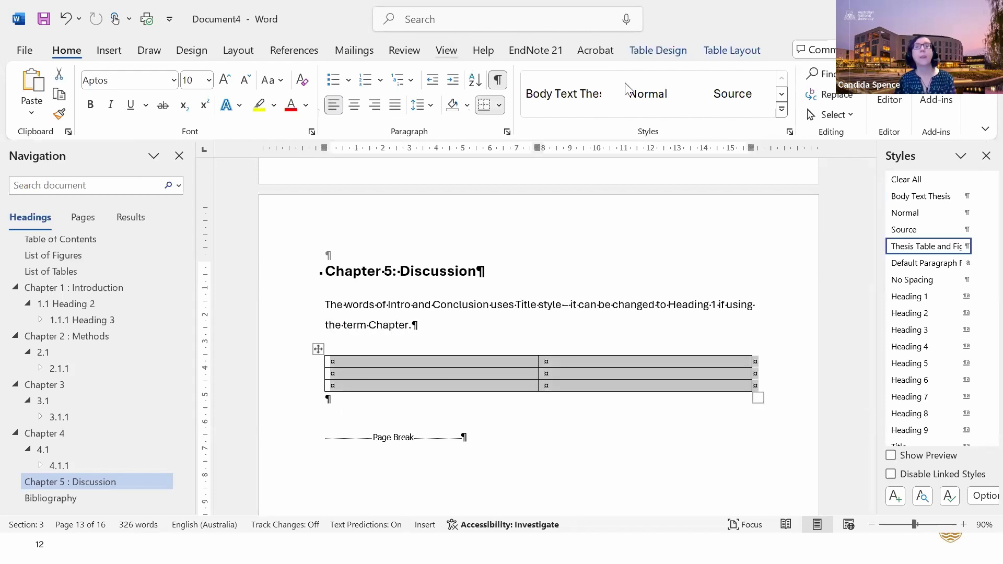
{"action": "left_click", "coordinate": [670, 50]}
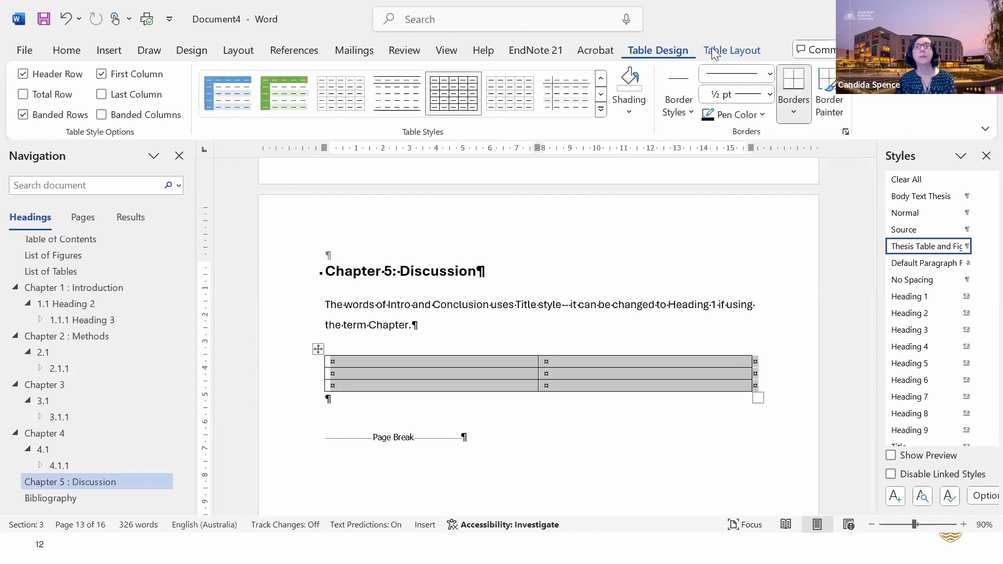
{"action": "left_click", "coordinate": [732, 51]}
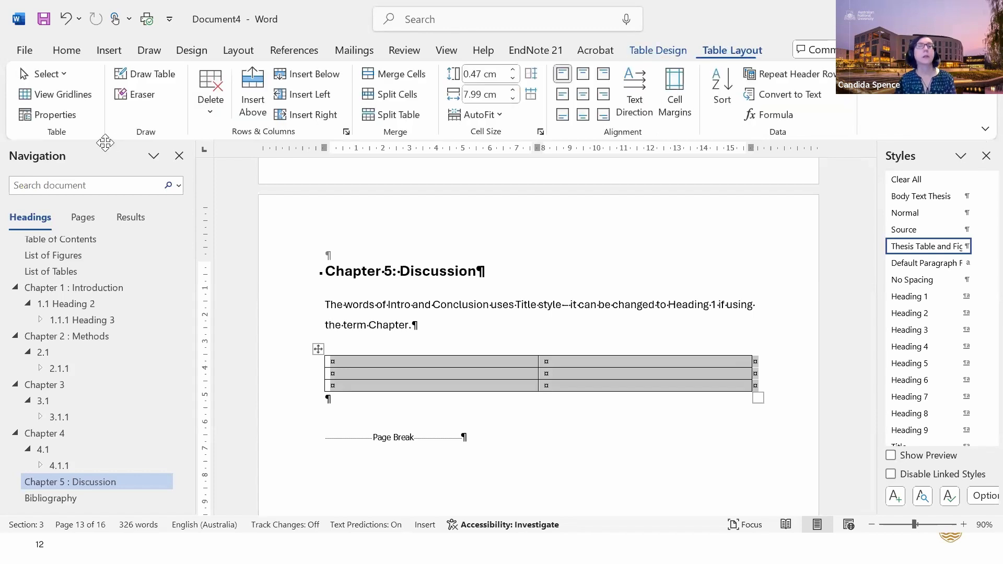
{"action": "left_click", "coordinate": [208, 81]}
{"action": "left_click", "coordinate": [241, 205]}
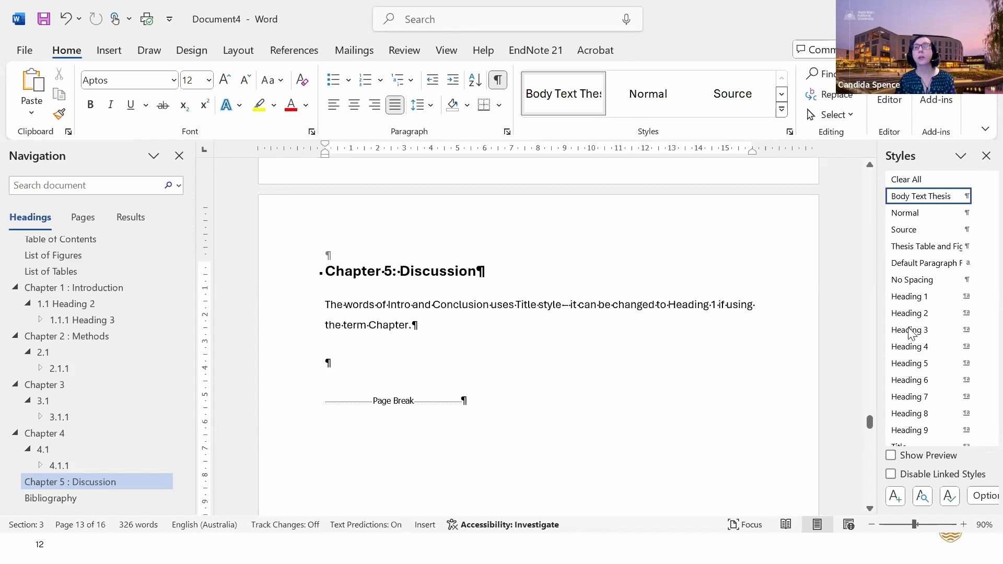
Add the Heading 2 title "Question summary" at the empty Chapter 5 paragraph, followed by an empty body paragraph
{"action": "left_click", "coordinate": [920, 313]}
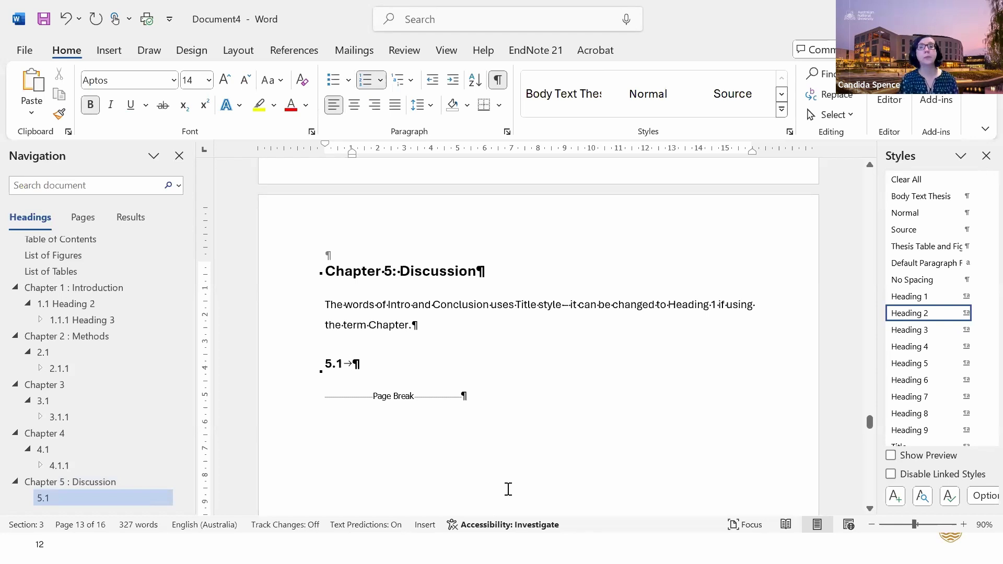
{"action": "type", "text": "Question "}
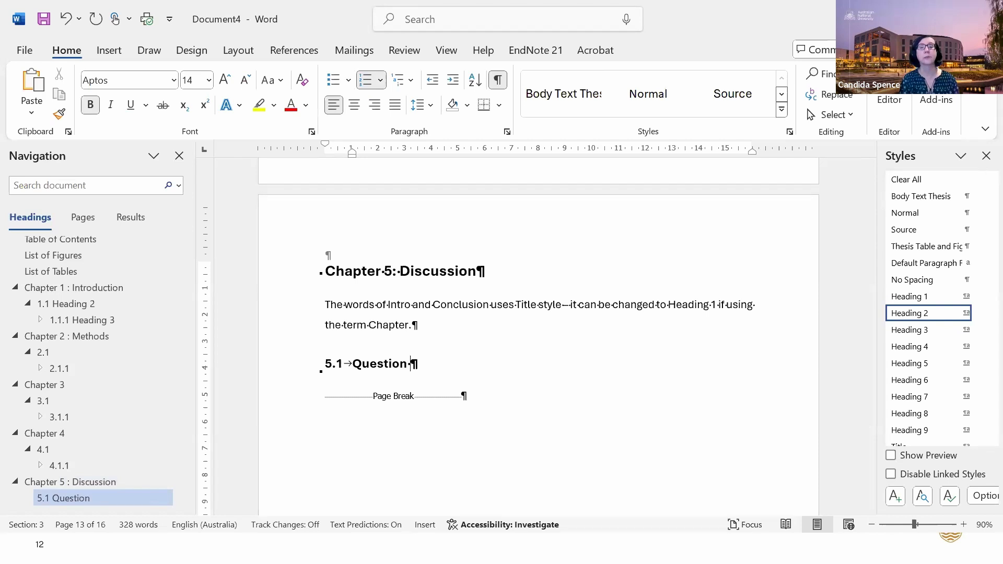
{"action": "type", "text": "summary"}
{"action": "key", "text": "Return"}
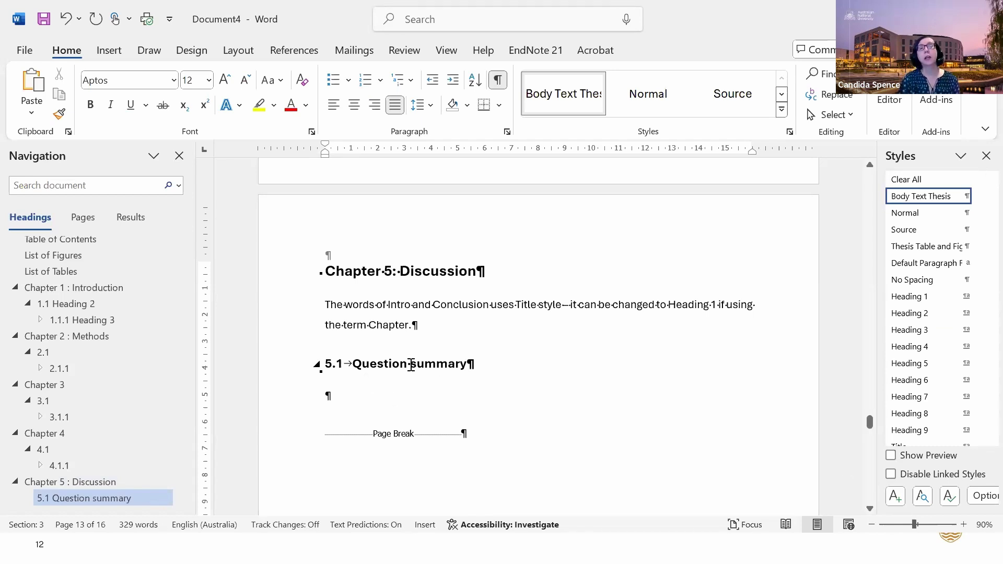
{"action": "double_click", "coordinate": [335, 398]}
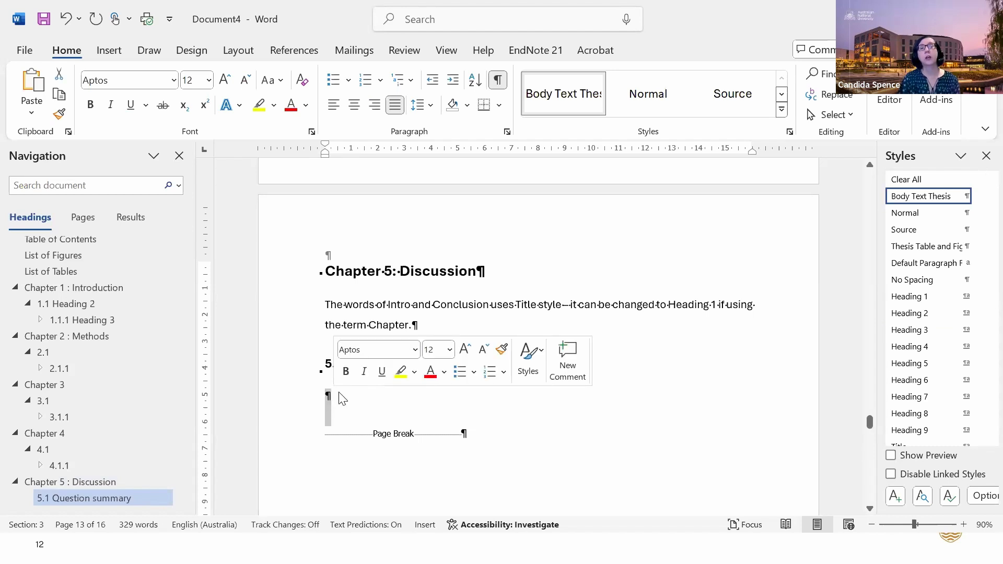
{"action": "left_click", "coordinate": [340, 398]}
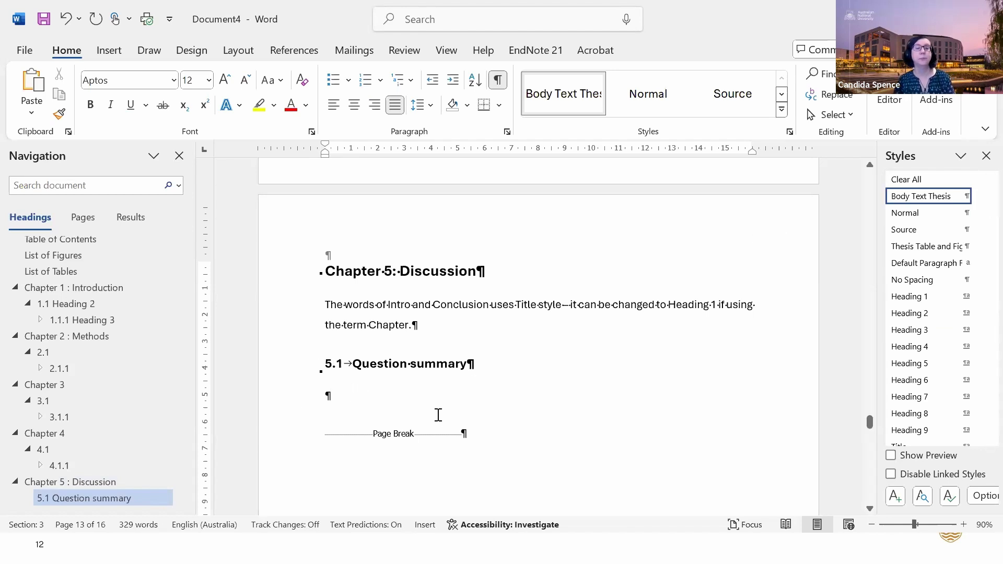
Start saving the document and change its file name to 201124 Thesis
{"action": "scroll", "coordinate": [437, 414], "scroll_direction": "down", "scroll_amount": 3}
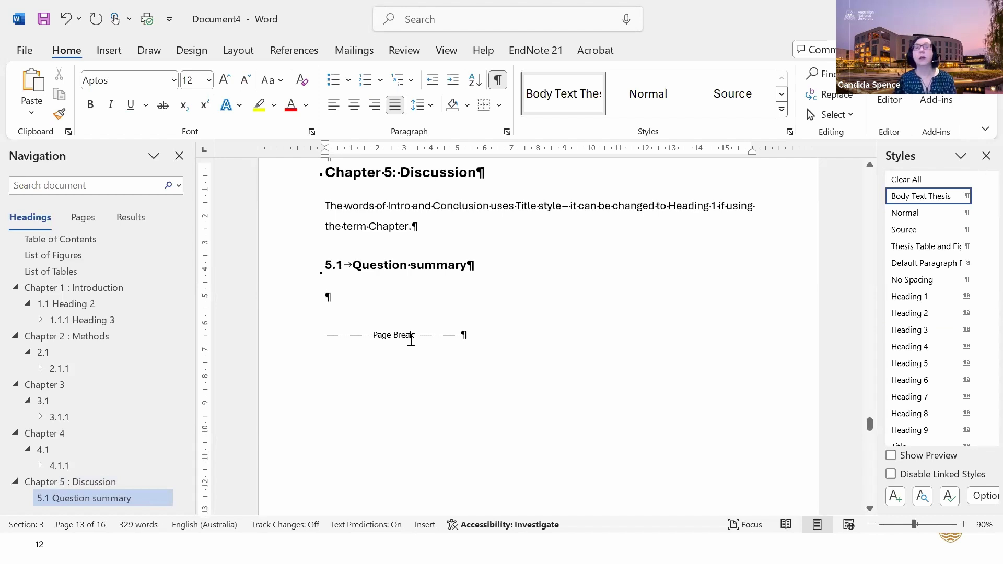
{"action": "scroll", "coordinate": [292, 324], "scroll_direction": "up", "scroll_amount": 9}
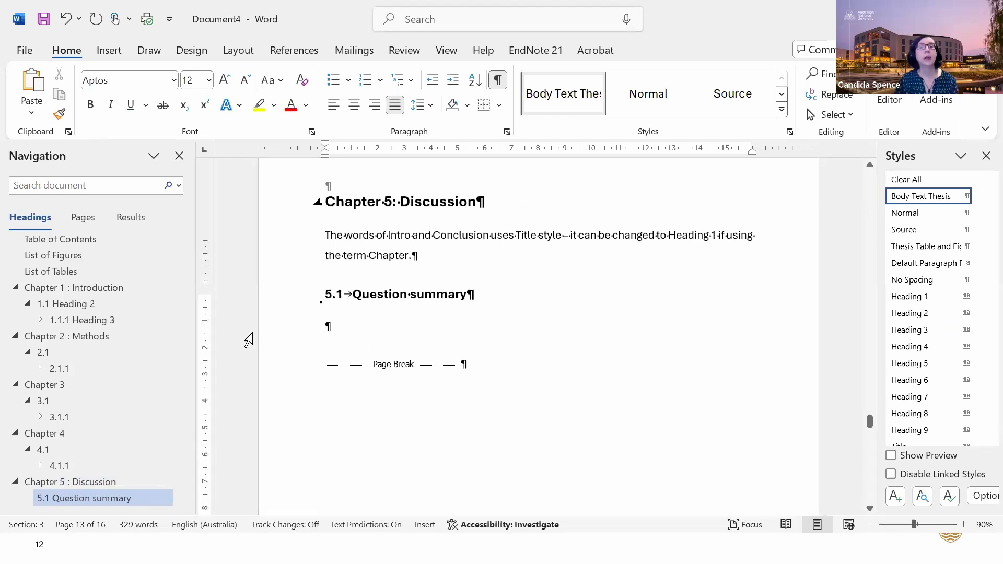
{"action": "left_click", "coordinate": [43, 19]}
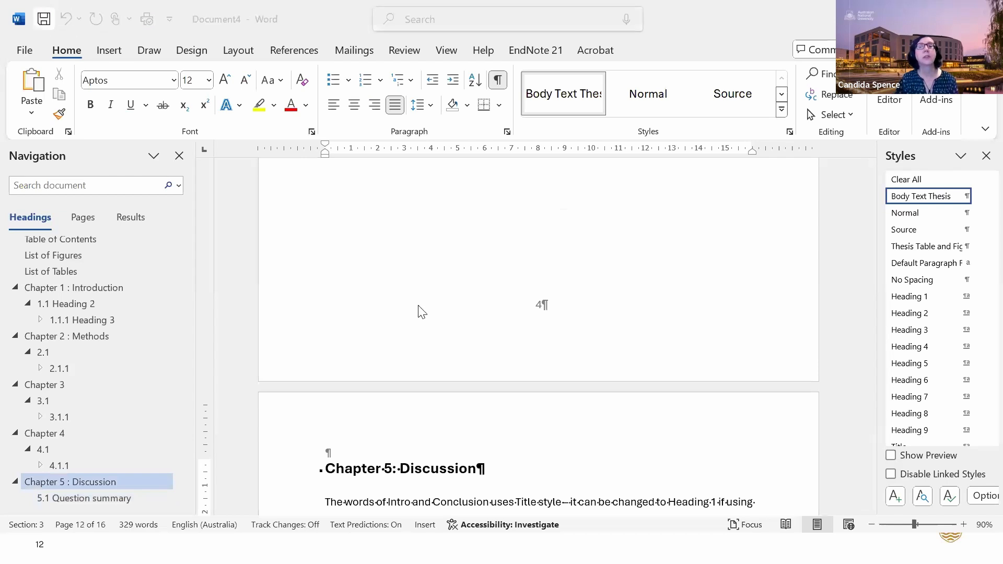
{"action": "left_click", "coordinate": [383, 228]}
{"action": "double_click", "coordinate": [371, 230]}
{"action": "left_click", "coordinate": [337, 235], "text": "shift"}
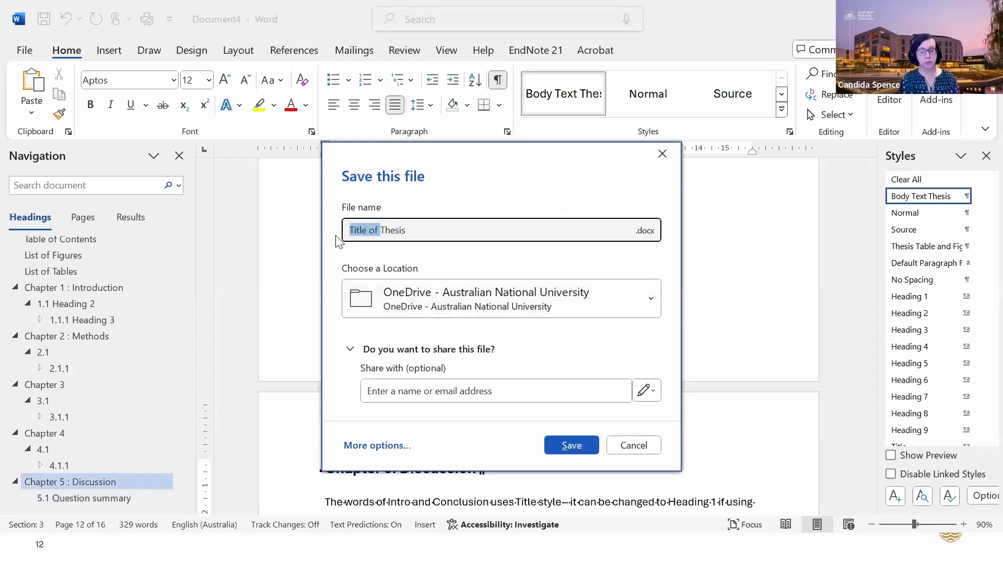
{"action": "type", "text": "201124"}
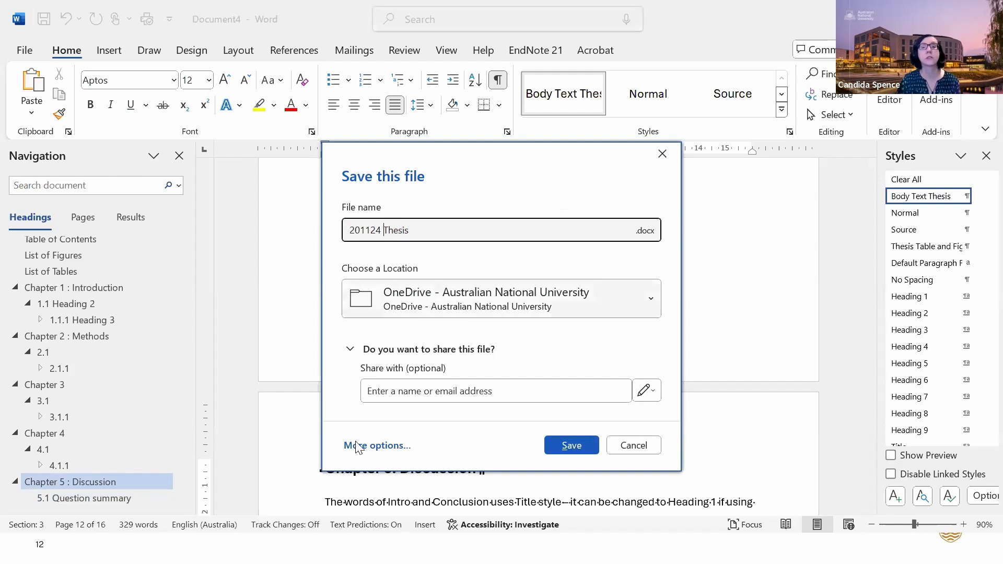
Browse to the Teaching folder on the Desktop as the save location for the 201124 Thesis Word document
{"action": "left_click", "coordinate": [376, 446]}
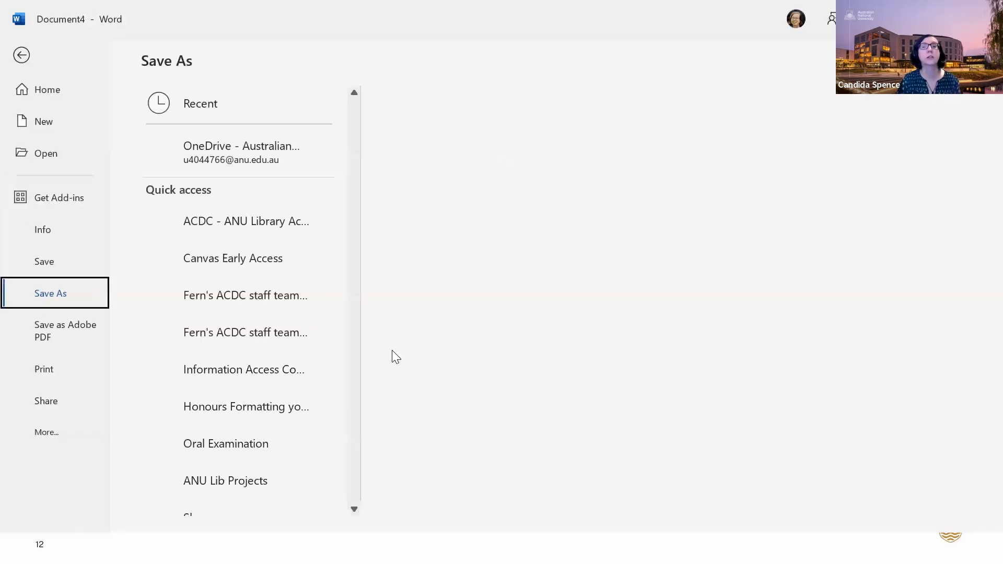
{"action": "left_click", "coordinate": [420, 201]}
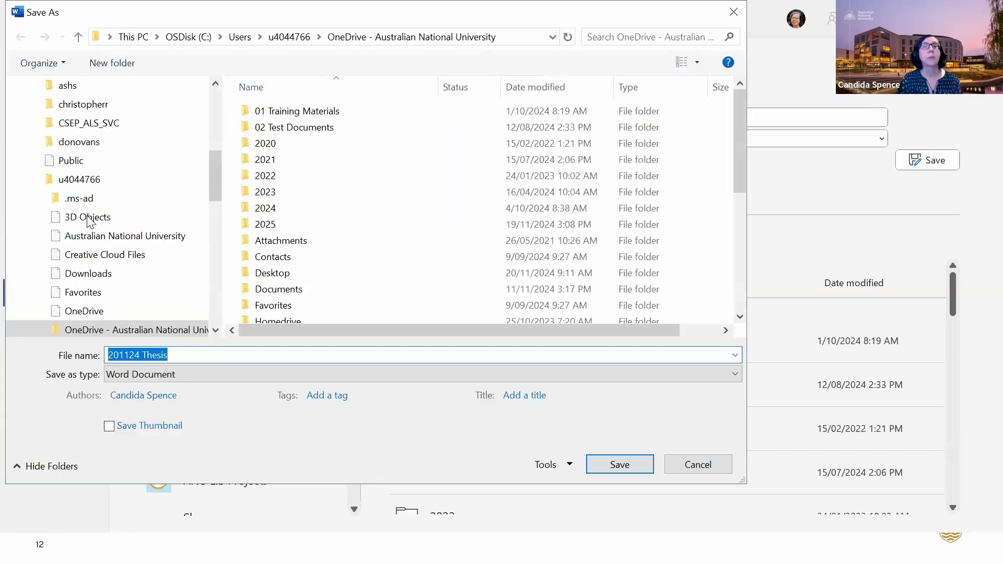
{"action": "scroll", "coordinate": [78, 184], "scroll_direction": "up", "scroll_amount": 4}
{"action": "scroll", "coordinate": [80, 185], "scroll_direction": "up", "scroll_amount": 5}
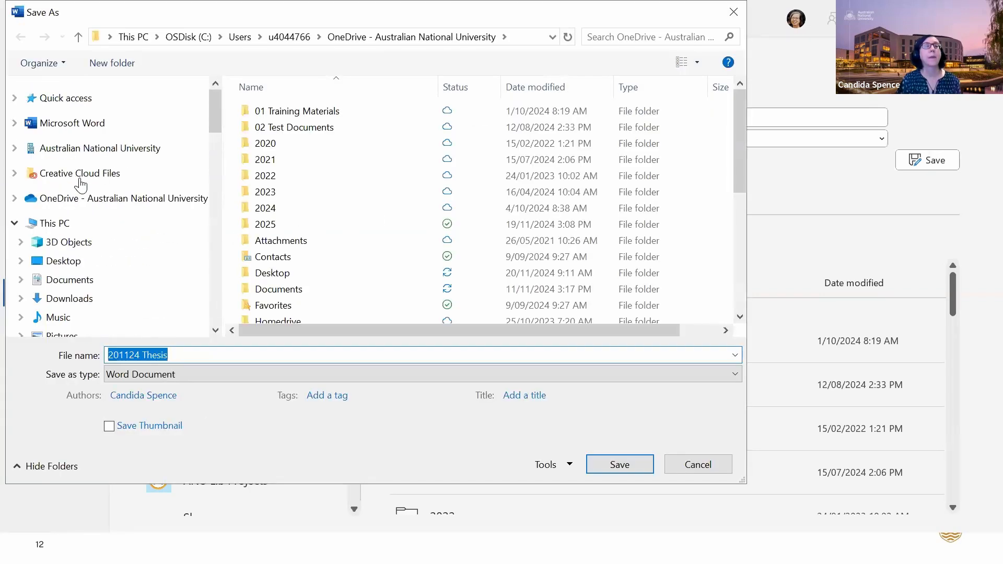
{"action": "left_click", "coordinate": [60, 260]}
{"action": "double_click", "coordinate": [280, 128]}
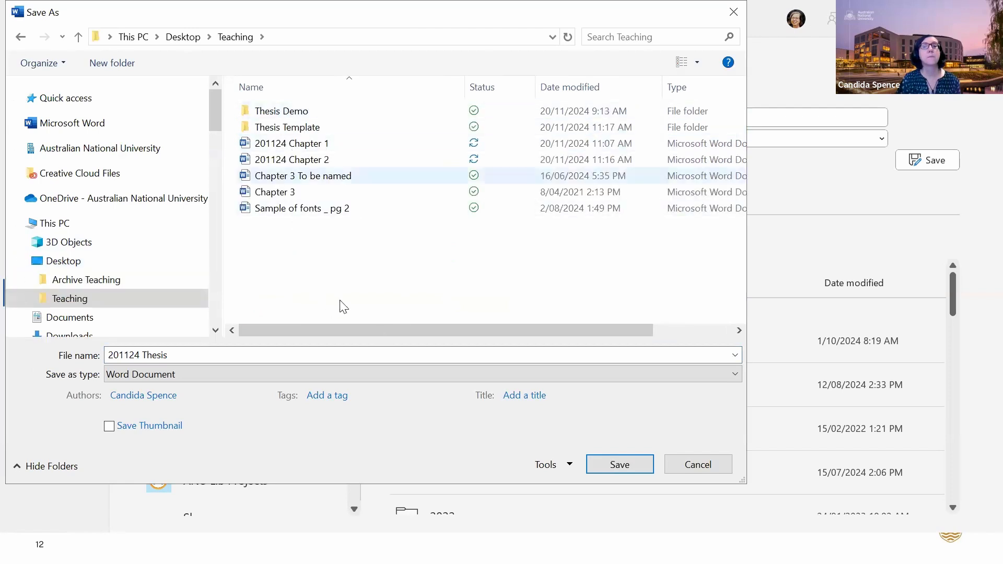
{"action": "left_click", "coordinate": [244, 361]}
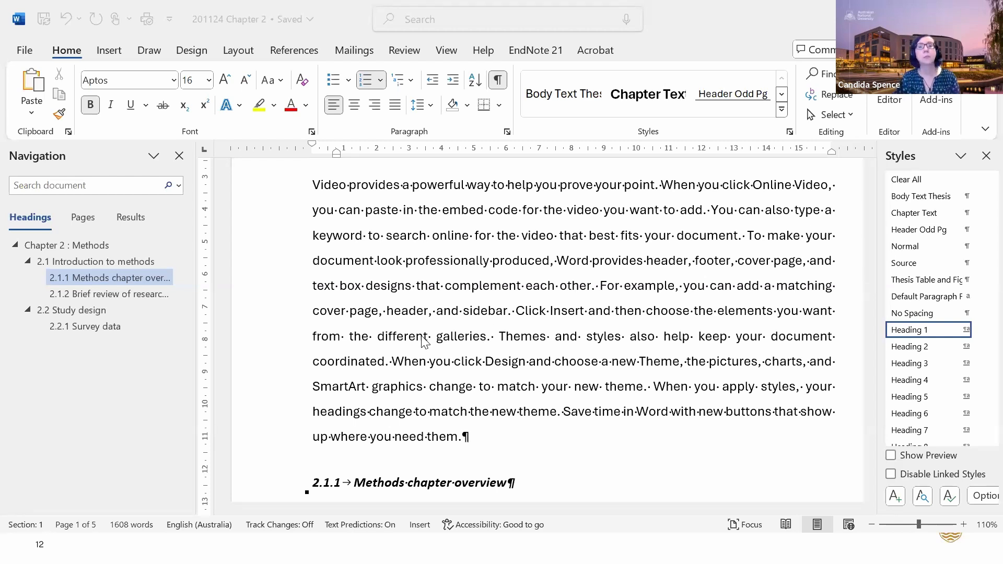
In the 201124 Chapter 2 document, set the font of the Heading 3 style used by Methods chapter overview to Aptos
{"action": "scroll", "coordinate": [424, 341], "scroll_direction": "up", "scroll_amount": 2}
{"action": "scroll", "coordinate": [425, 342], "scroll_direction": "down", "scroll_amount": 3}
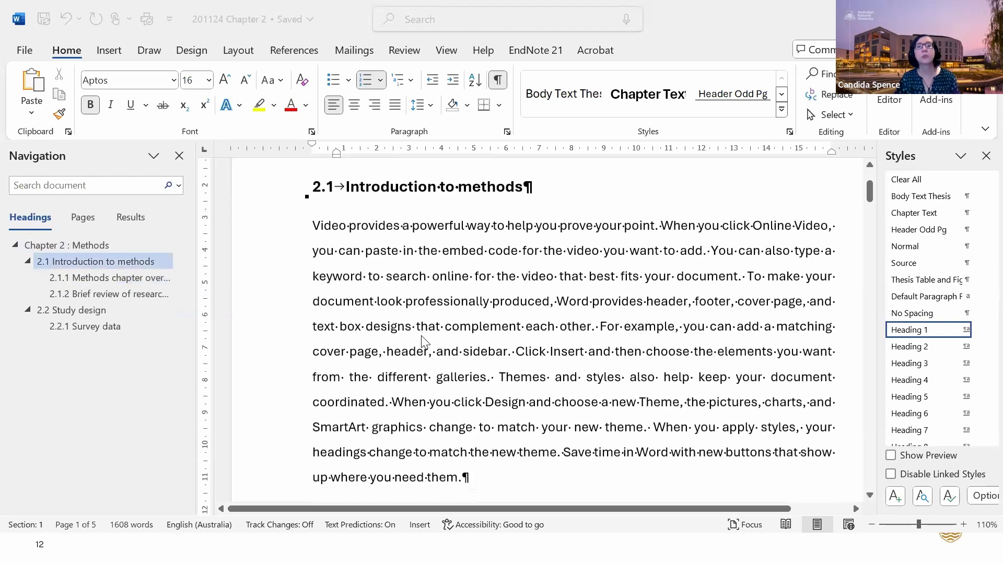
{"action": "scroll", "coordinate": [424, 342], "scroll_direction": "down", "scroll_amount": 1}
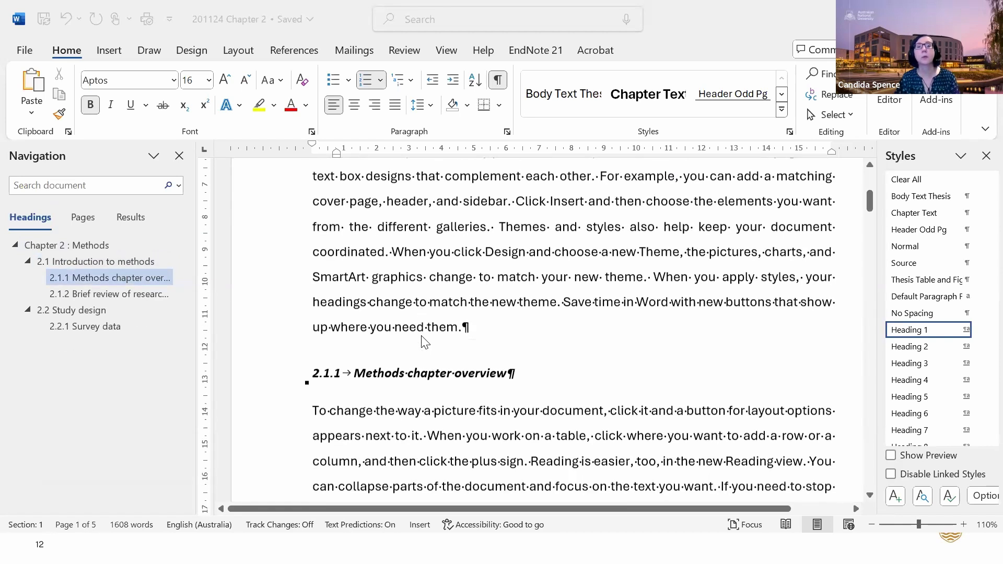
{"action": "left_click", "coordinate": [407, 362]}
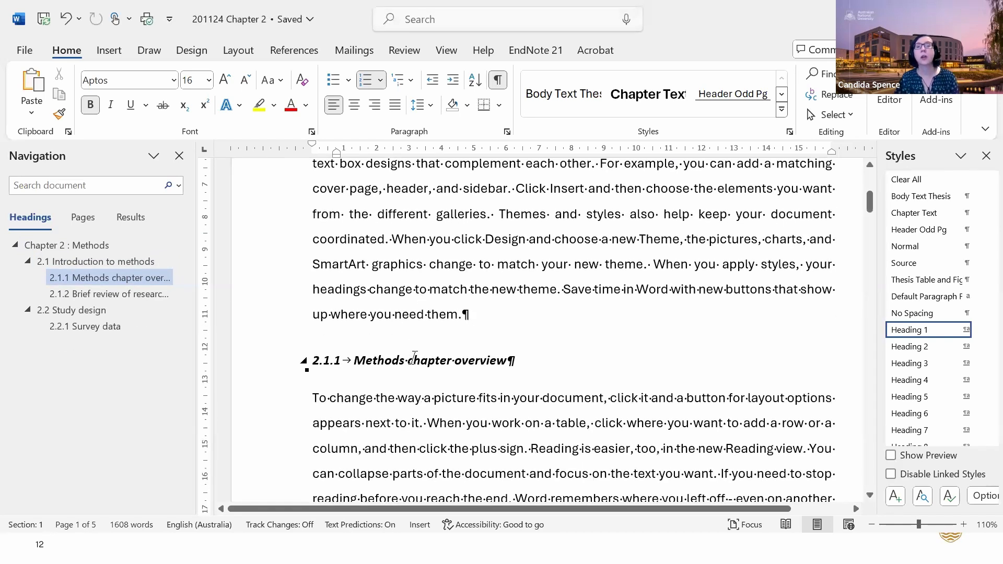
{"action": "left_click", "coordinate": [414, 359]}
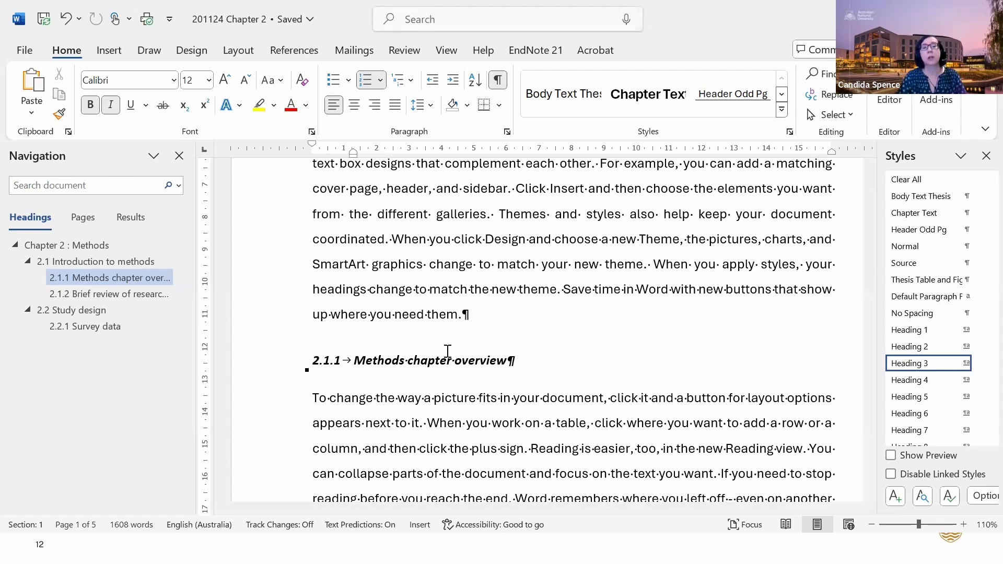
{"action": "scroll", "coordinate": [448, 351], "scroll_direction": "down", "scroll_amount": 1}
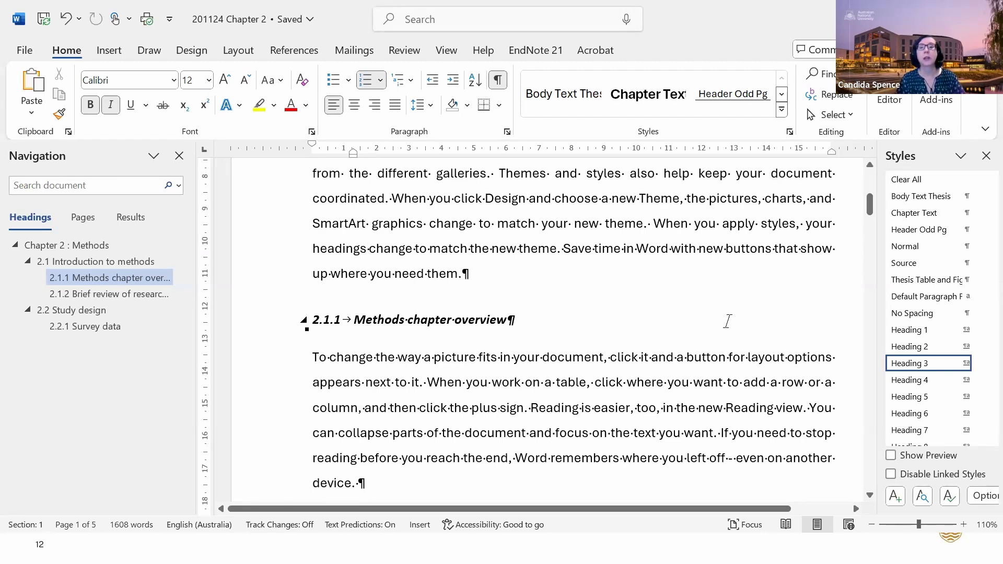
{"action": "mouse_move", "coordinate": [979, 367]}
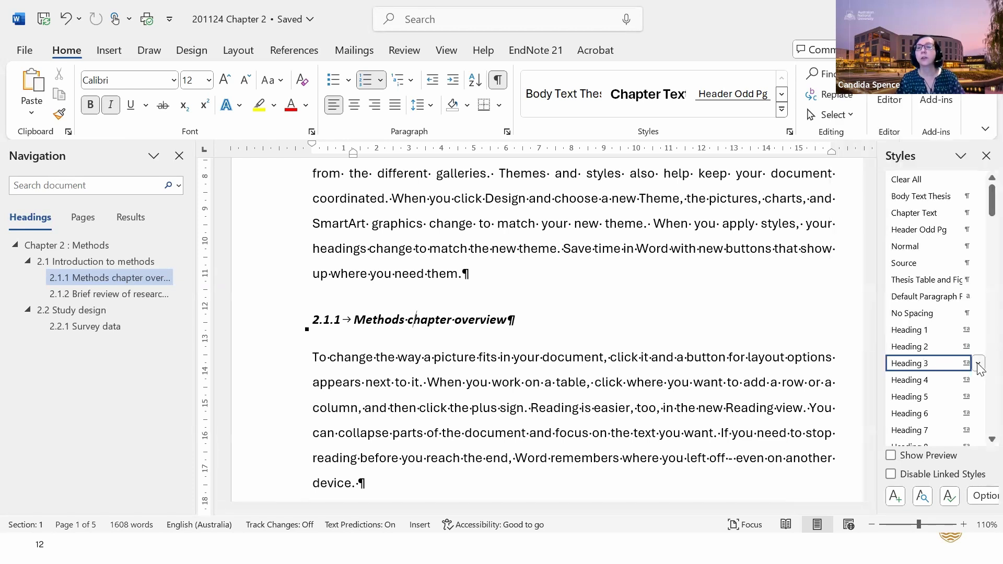
{"action": "left_click", "coordinate": [978, 364]}
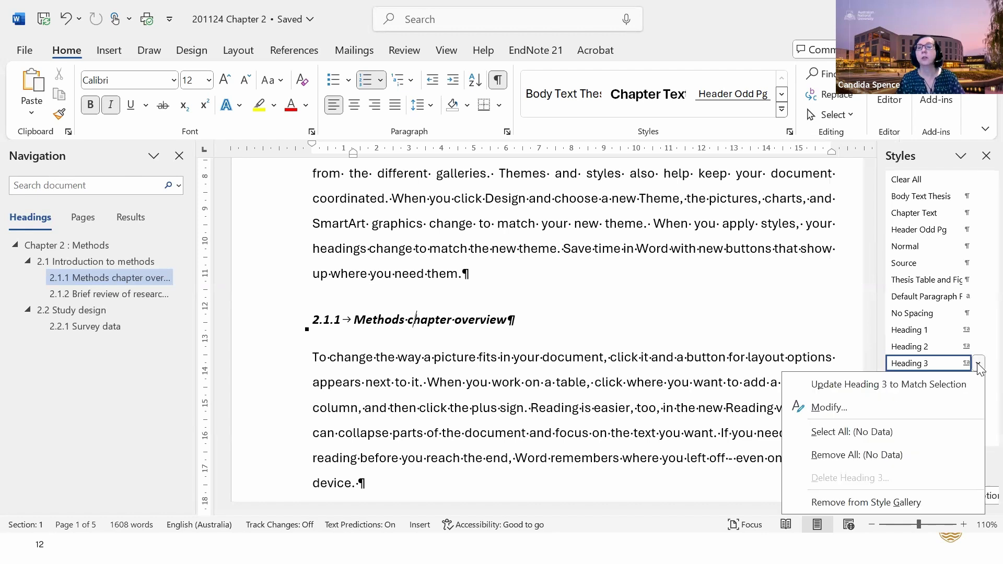
{"action": "left_click", "coordinate": [949, 411]}
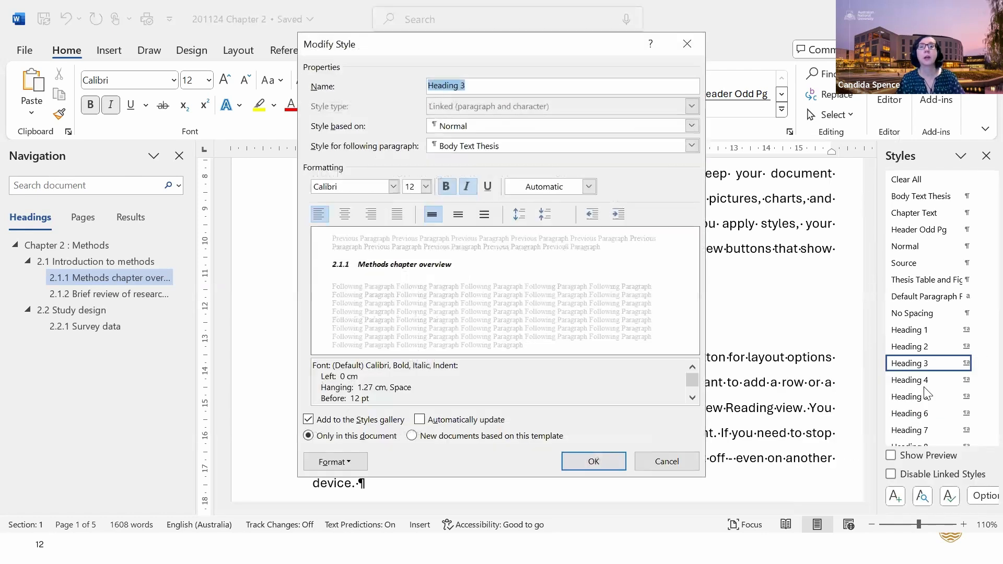
{"action": "left_click", "coordinate": [393, 186]}
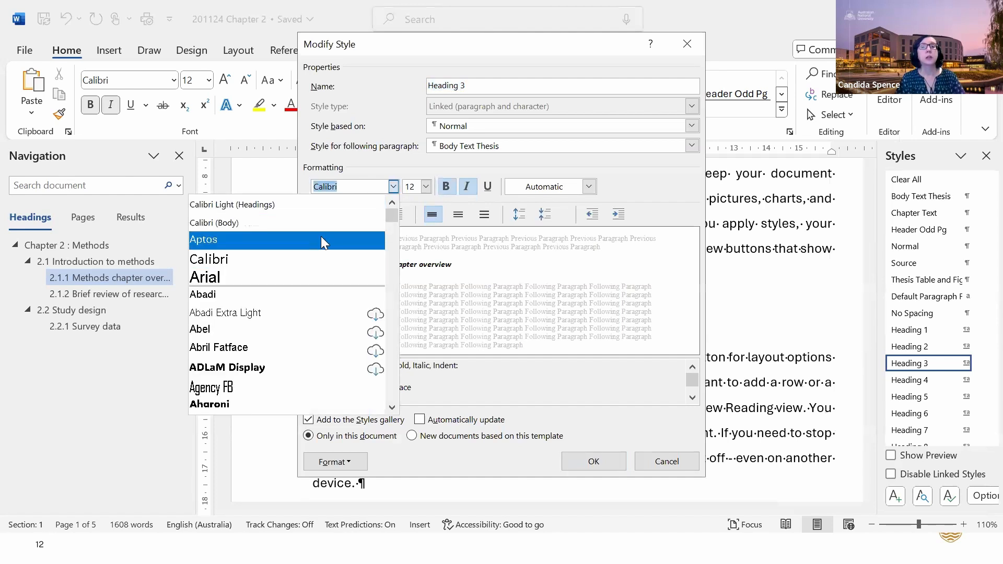
{"action": "left_click", "coordinate": [321, 239]}
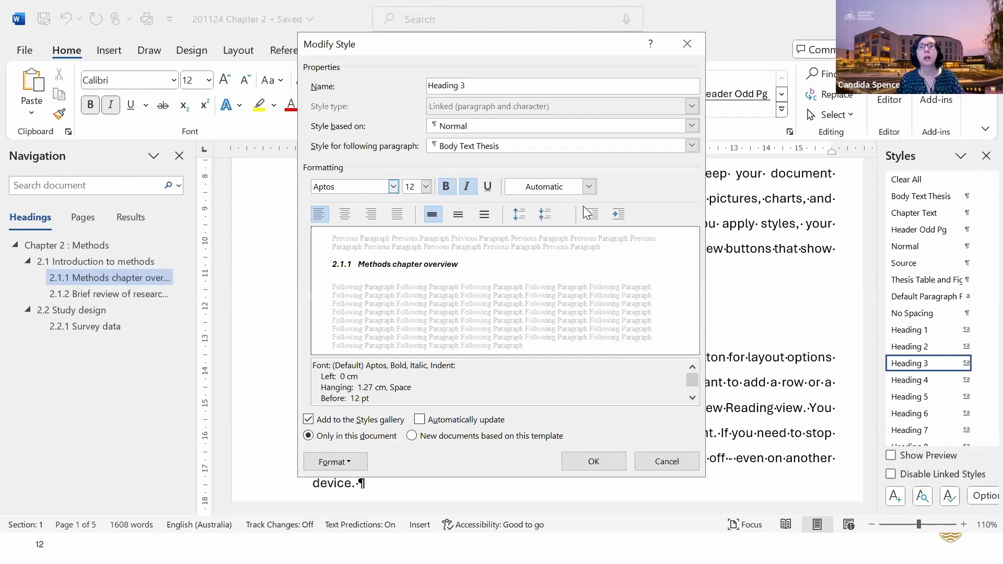
Review the paragraph settings of the Heading 3 style and apply the style modification to the document
{"action": "left_click_drag", "start_coordinate": [526, 49], "coordinate": [497, 17]}
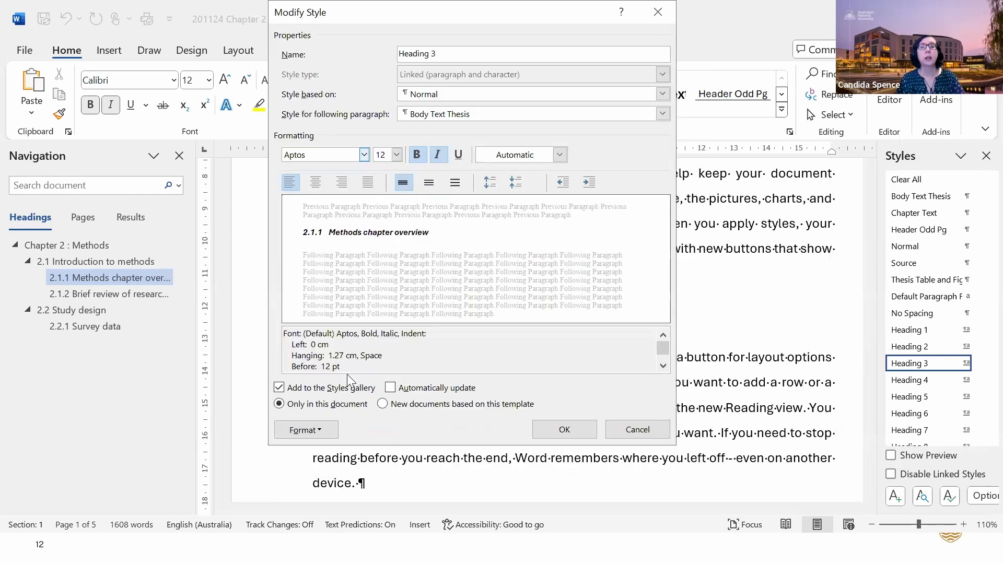
{"action": "left_click", "coordinate": [305, 430]}
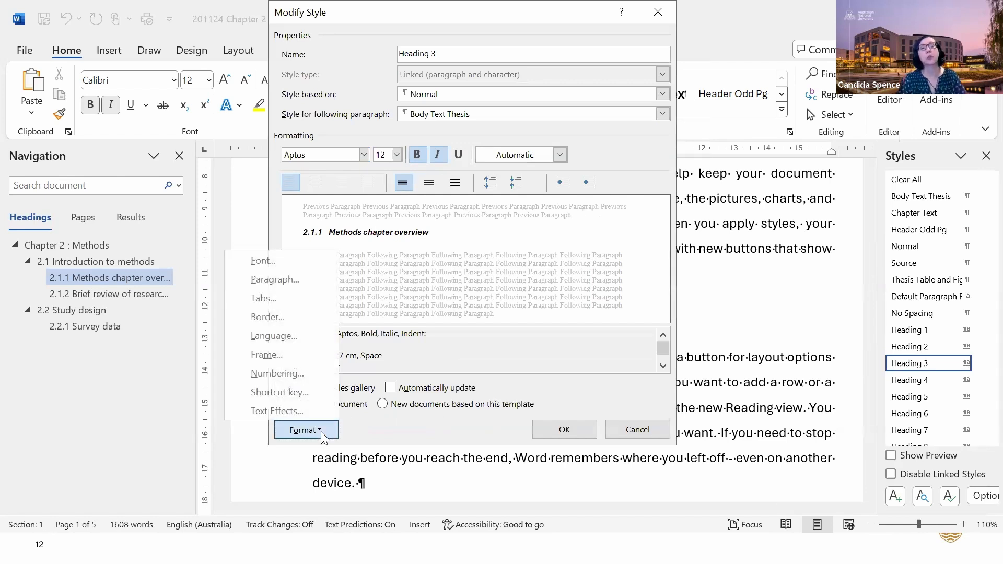
{"action": "left_click", "coordinate": [300, 281]}
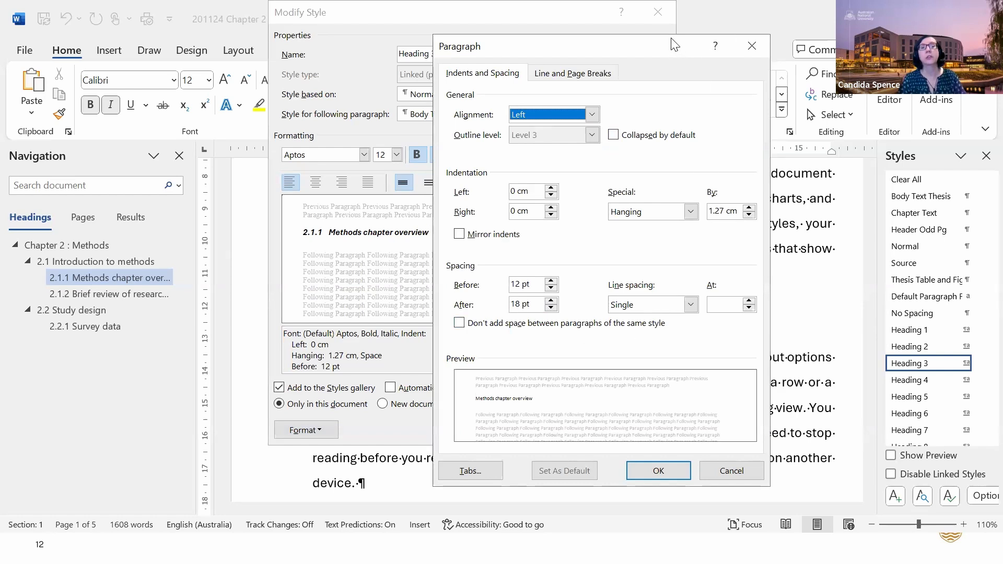
{"action": "left_click_drag", "start_coordinate": [674, 44], "coordinate": [642, 10]}
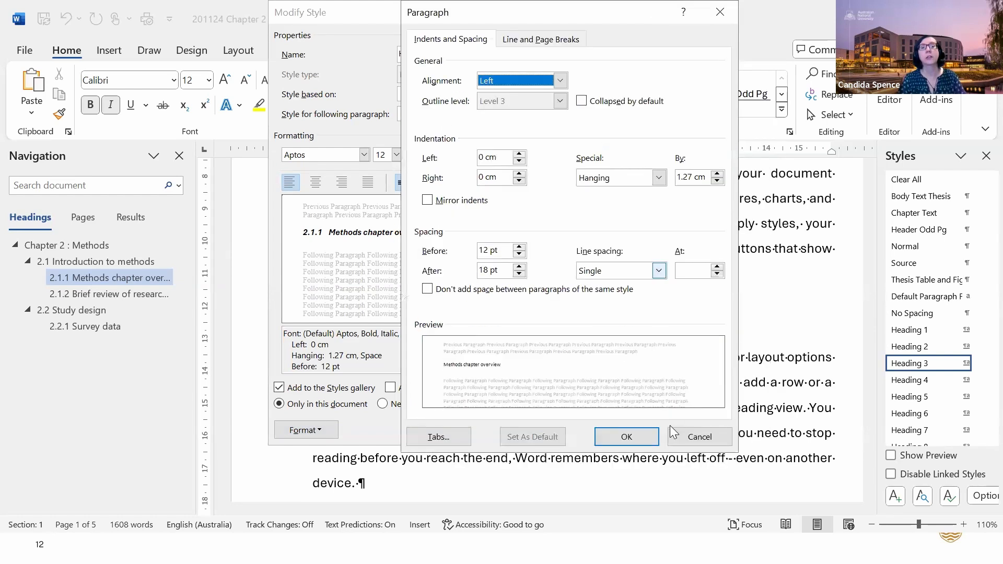
{"action": "left_click", "coordinate": [625, 436]}
{"action": "left_click", "coordinate": [562, 434]}
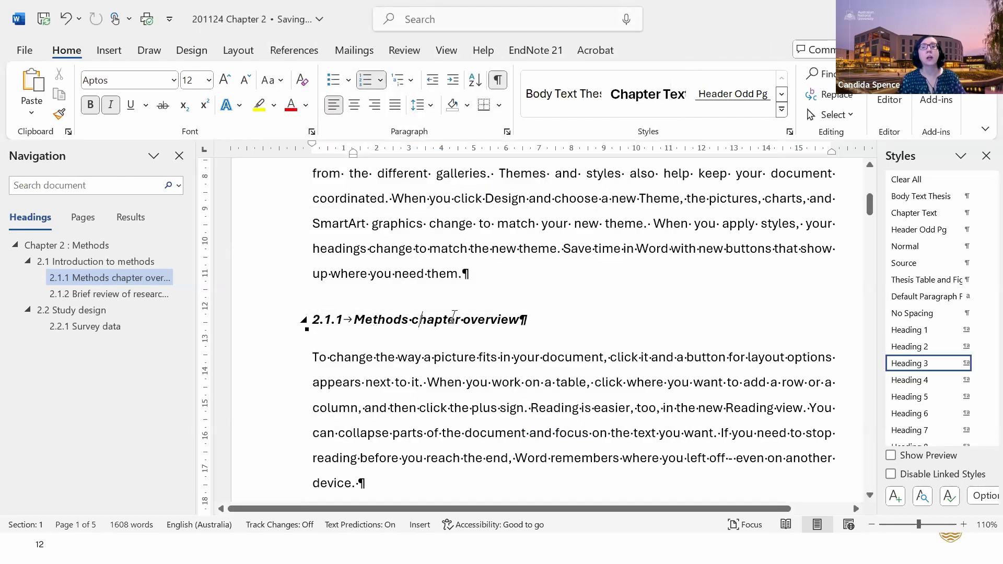
Check the Heading 3 formatting at the headings Methods chapter overview, Brief review of research aims and questions, and Survey data
{"action": "left_click_drag", "start_coordinate": [454, 317], "coordinate": [355, 319]}
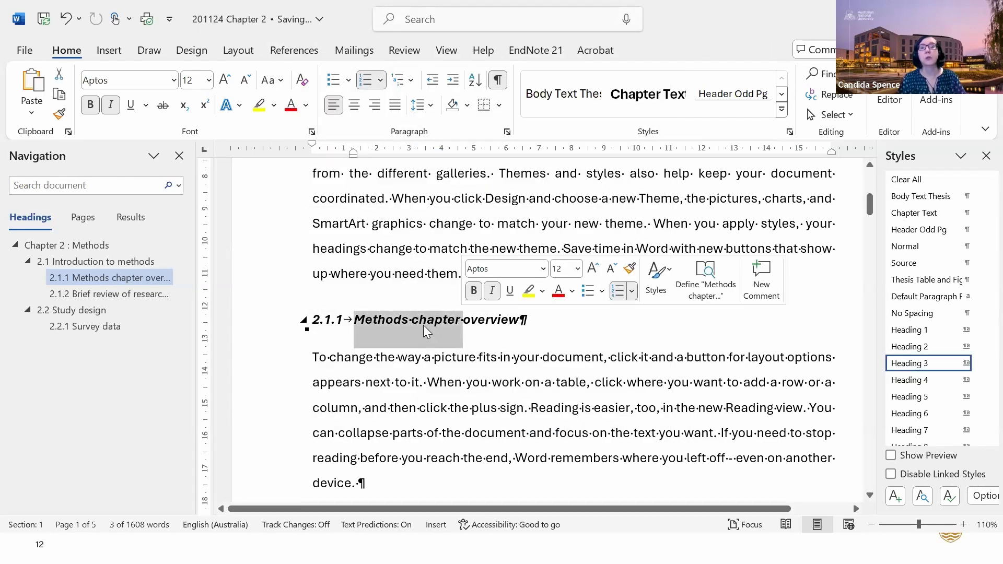
{"action": "left_click", "coordinate": [106, 295]}
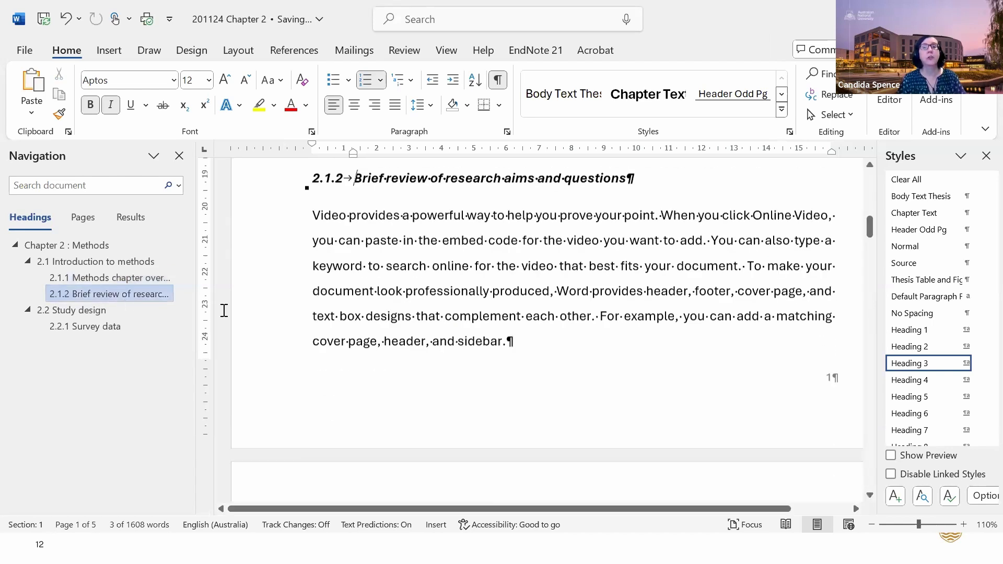
{"action": "left_click", "coordinate": [374, 170]}
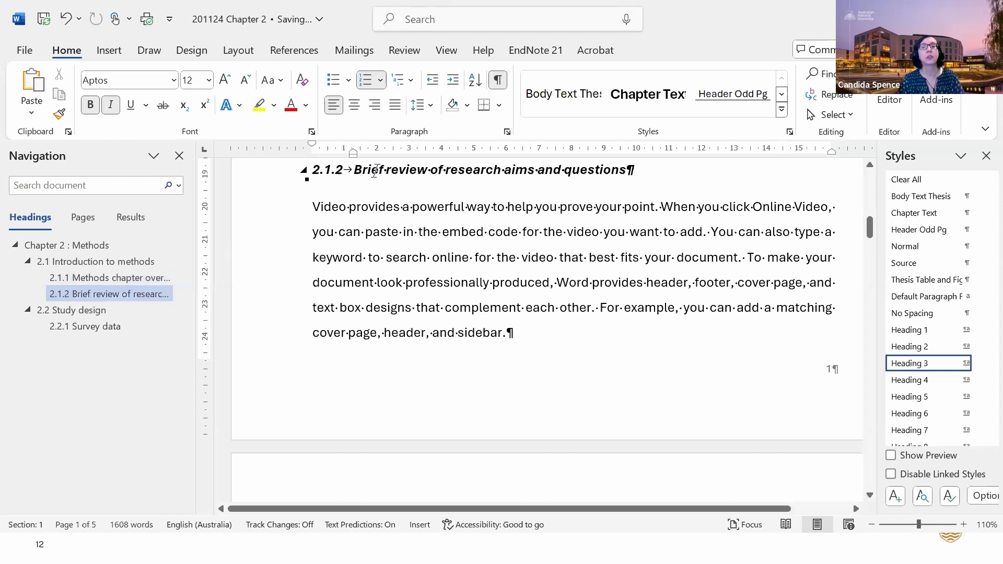
{"action": "left_click", "coordinate": [126, 327]}
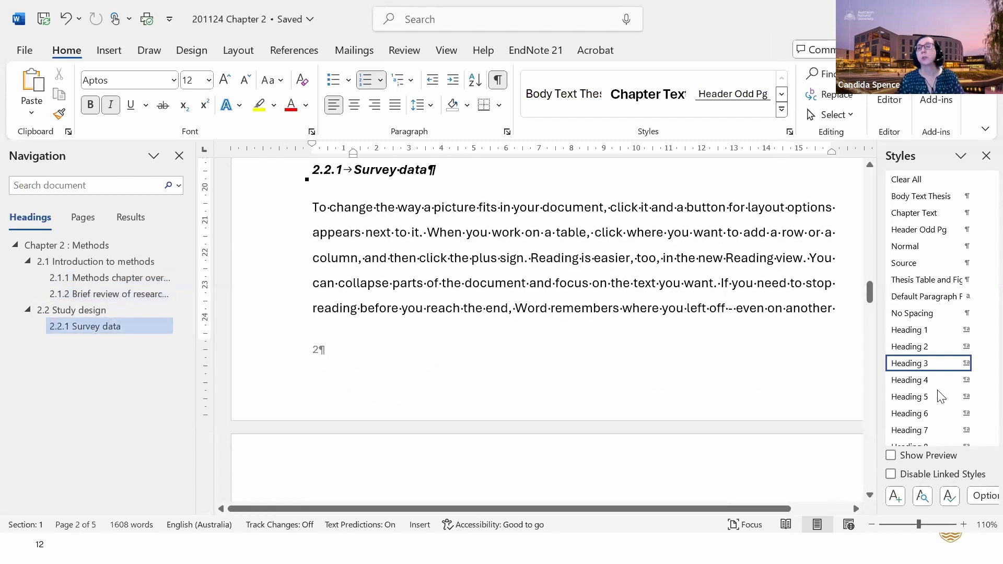
{"action": "mouse_move", "coordinate": [922, 364]}
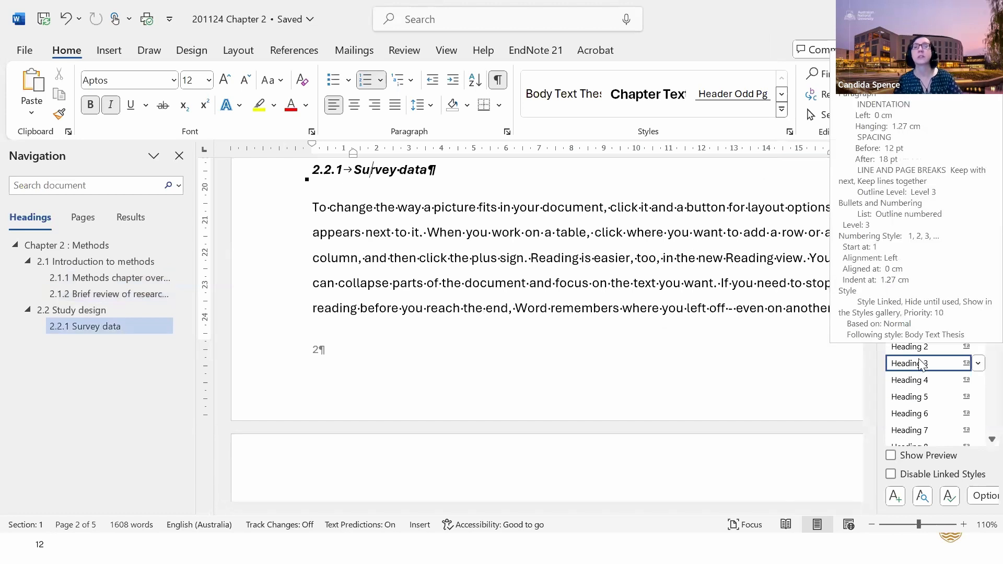
{"action": "left_click", "coordinate": [357, 261]}
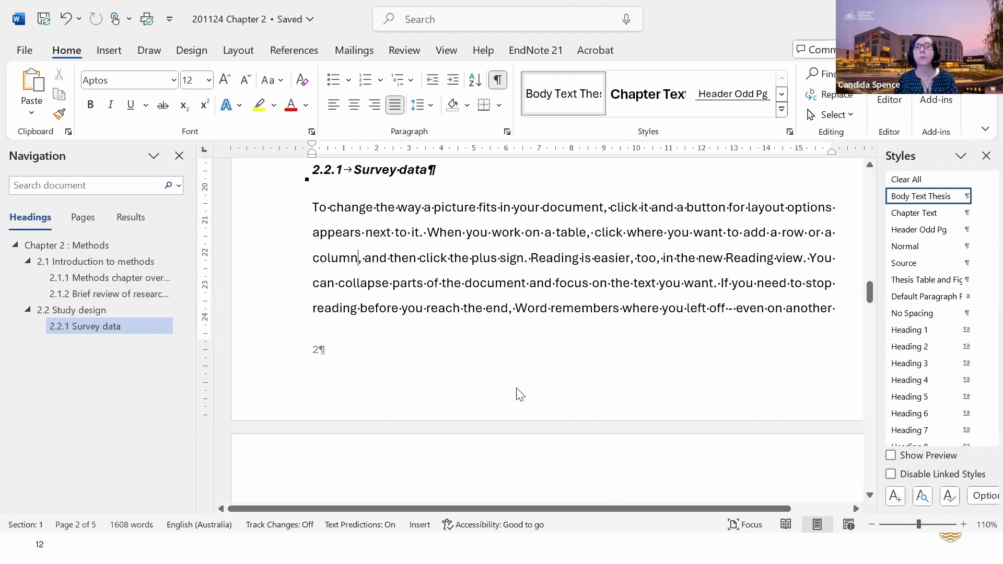
From the Methods chapter overview heading, change the font of the Heading 3 style to Calibri
{"action": "left_click", "coordinate": [90, 277]}
{"action": "scroll", "coordinate": [377, 265], "scroll_direction": "up", "scroll_amount": 1}
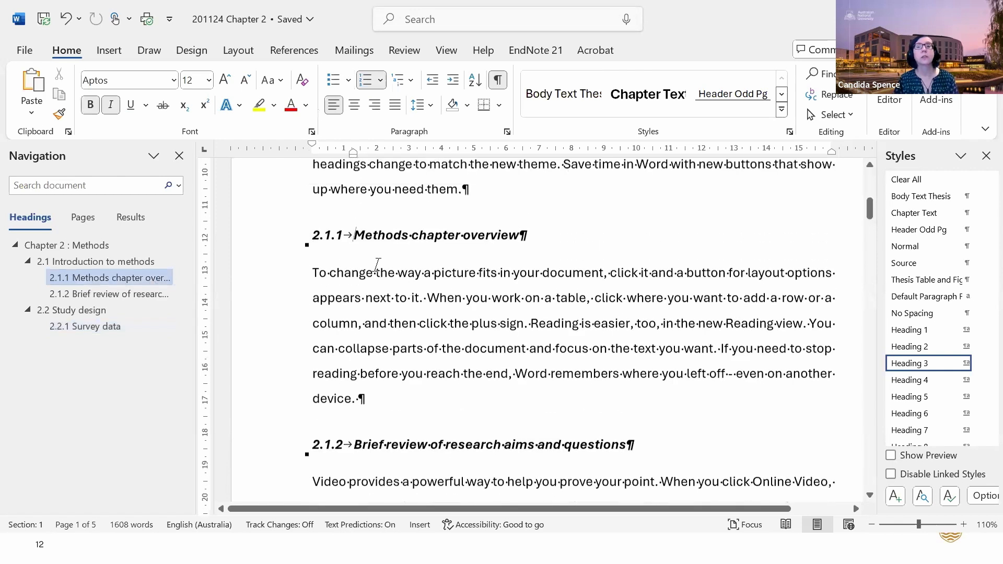
{"action": "left_click", "coordinate": [978, 364]}
{"action": "left_click", "coordinate": [847, 407]}
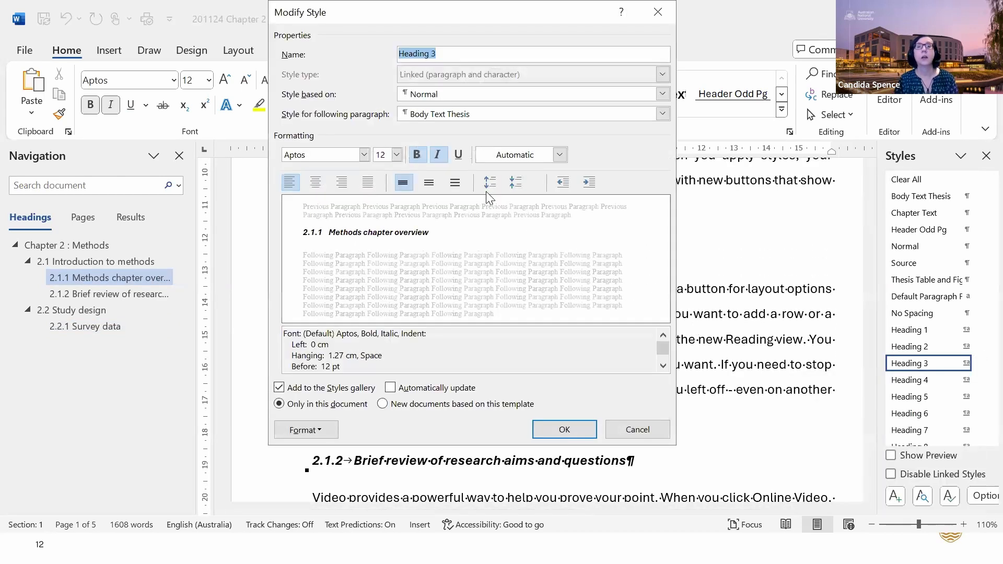
{"action": "left_click", "coordinate": [364, 155]}
{"action": "left_click", "coordinate": [319, 229]}
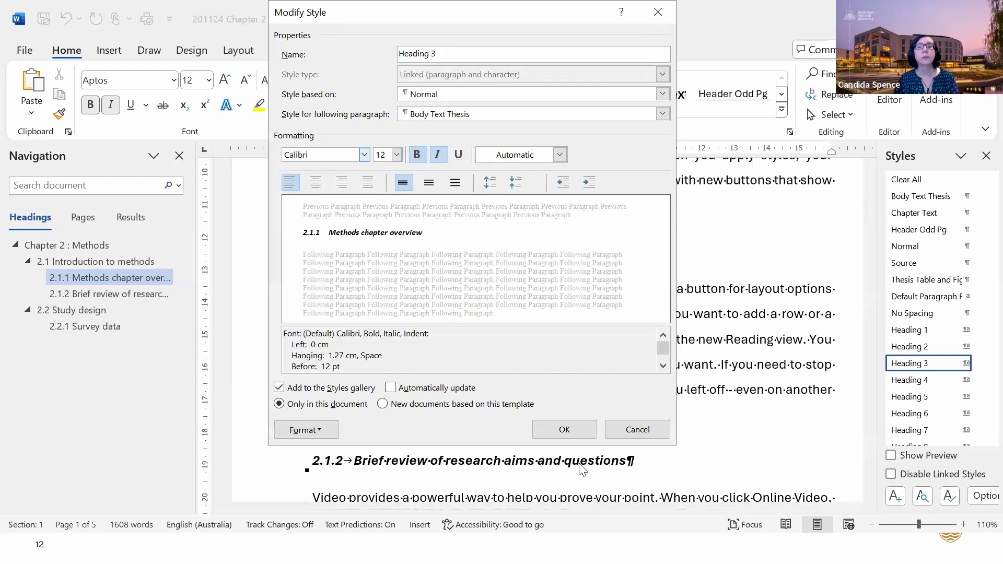
{"action": "left_click", "coordinate": [564, 431]}
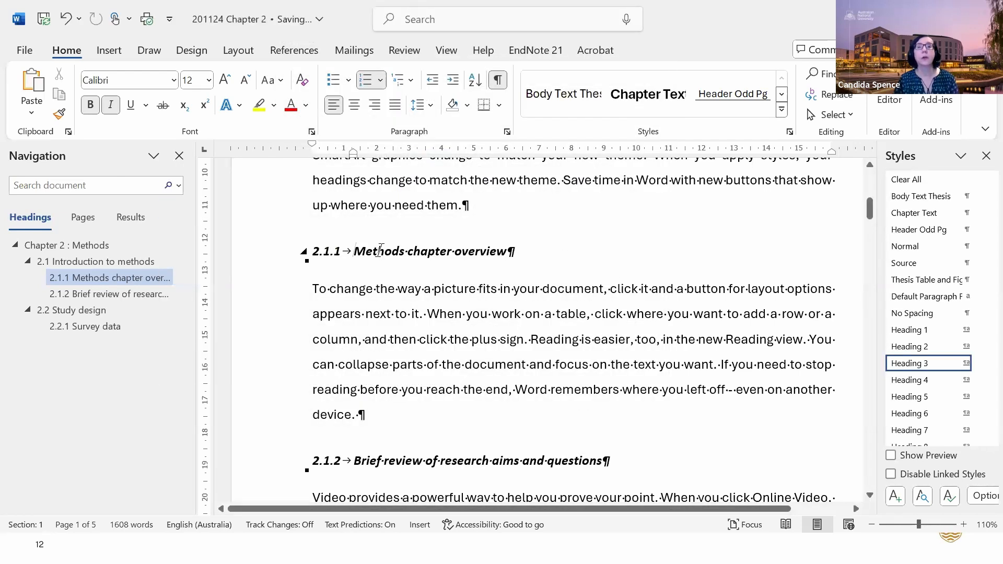
Modify the Heading 3 style used by Methods chapter overview so that its font is Aptos again
{"action": "left_click", "coordinate": [417, 253]}
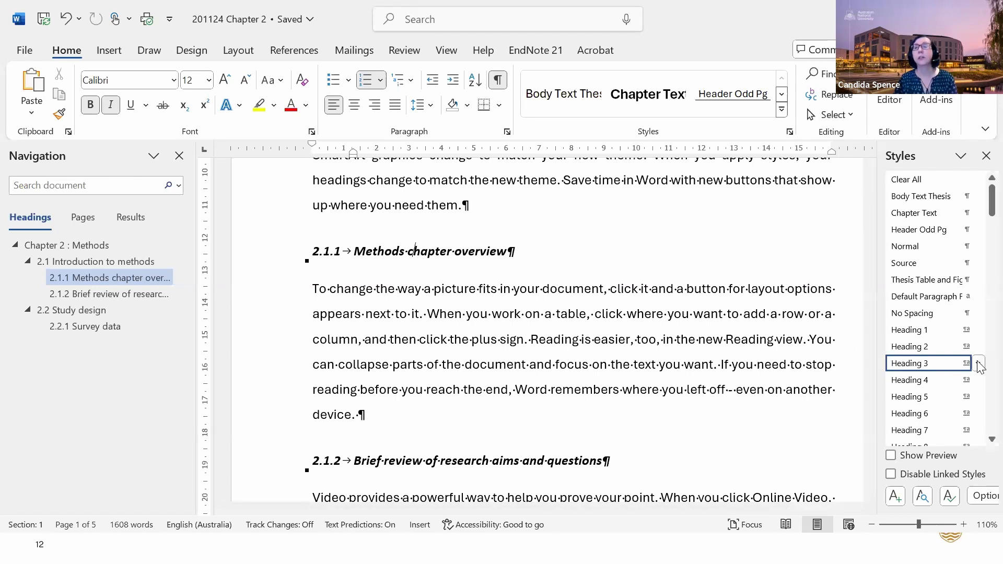
{"action": "mouse_move", "coordinate": [980, 370]}
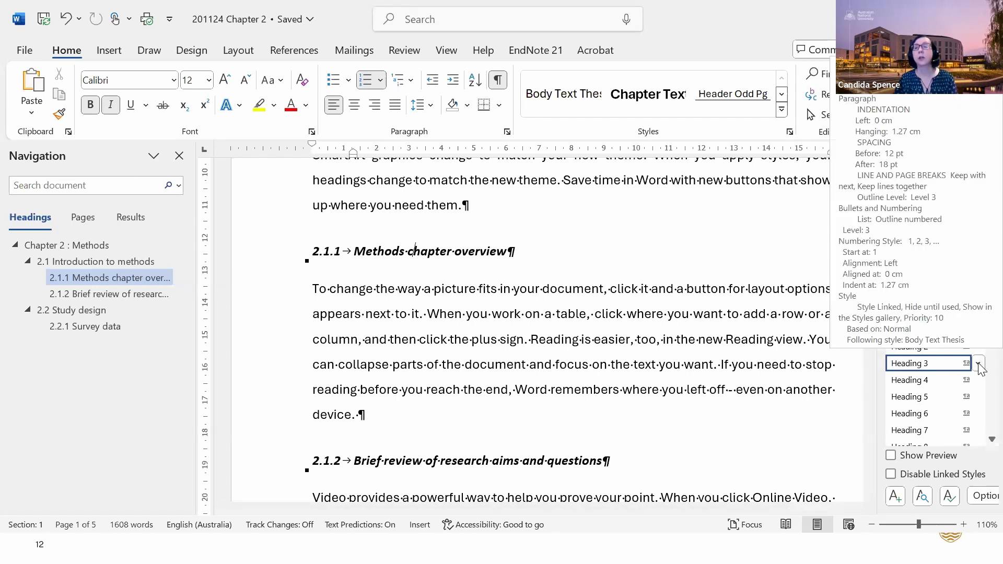
{"action": "left_click", "coordinate": [979, 365]}
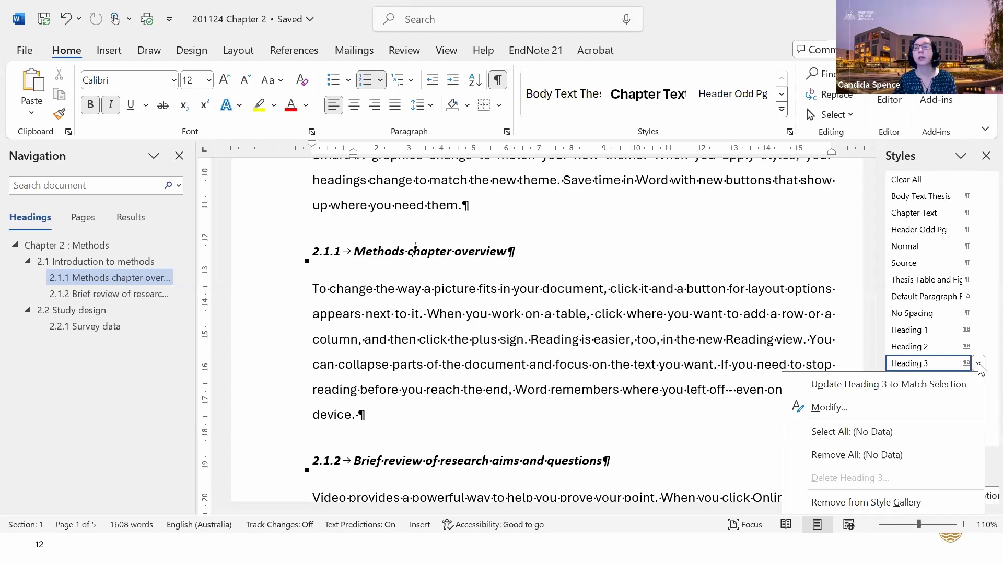
{"action": "left_click", "coordinate": [952, 407]}
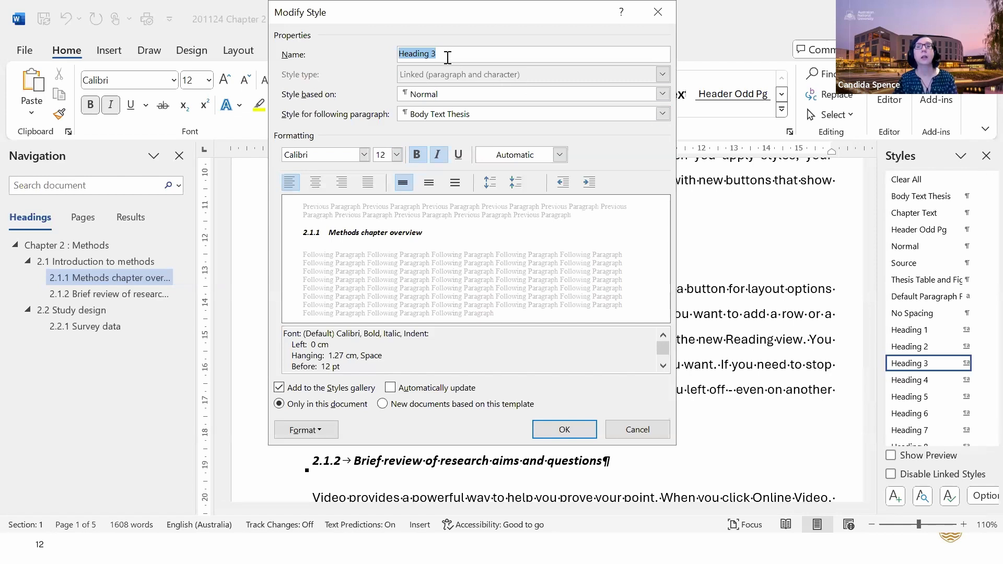
{"action": "left_click", "coordinate": [364, 154]}
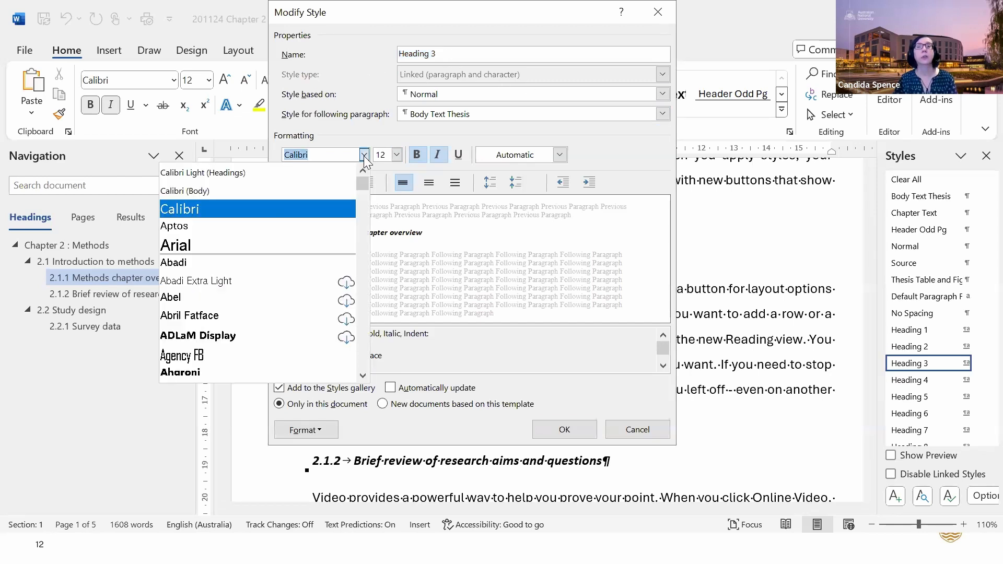
{"action": "left_click", "coordinate": [297, 238]}
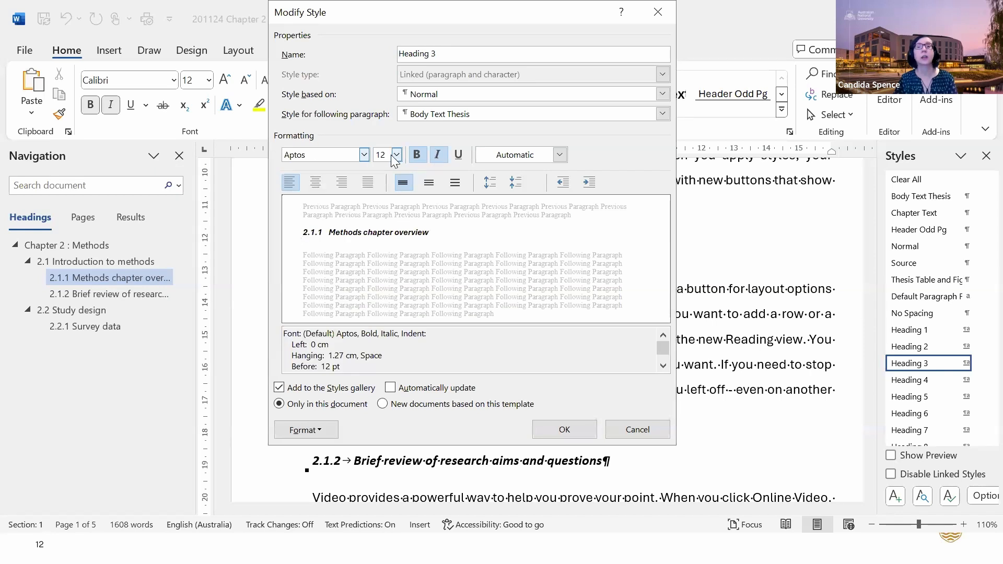
{"action": "left_click", "coordinate": [565, 429]}
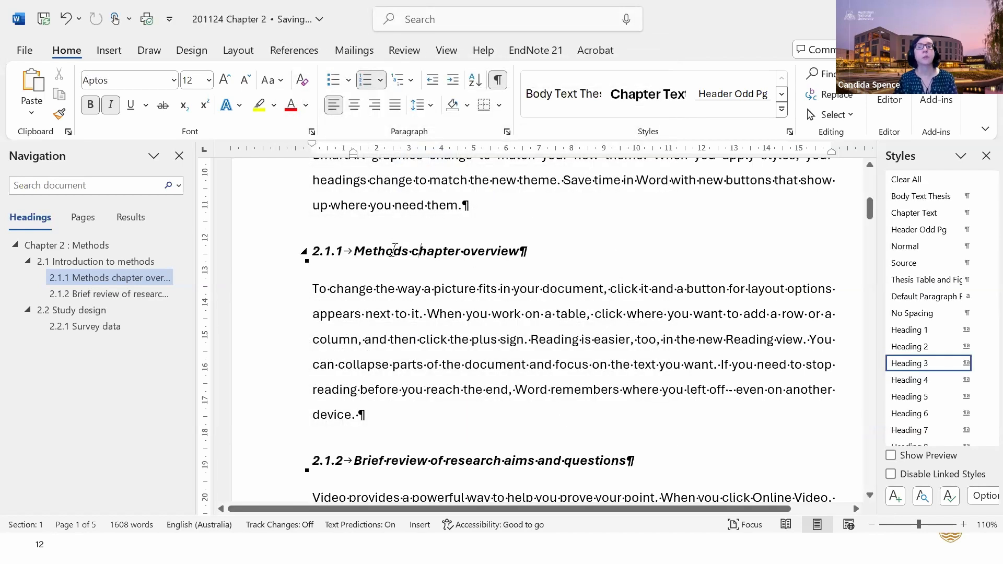
{"action": "left_click", "coordinate": [392, 461]}
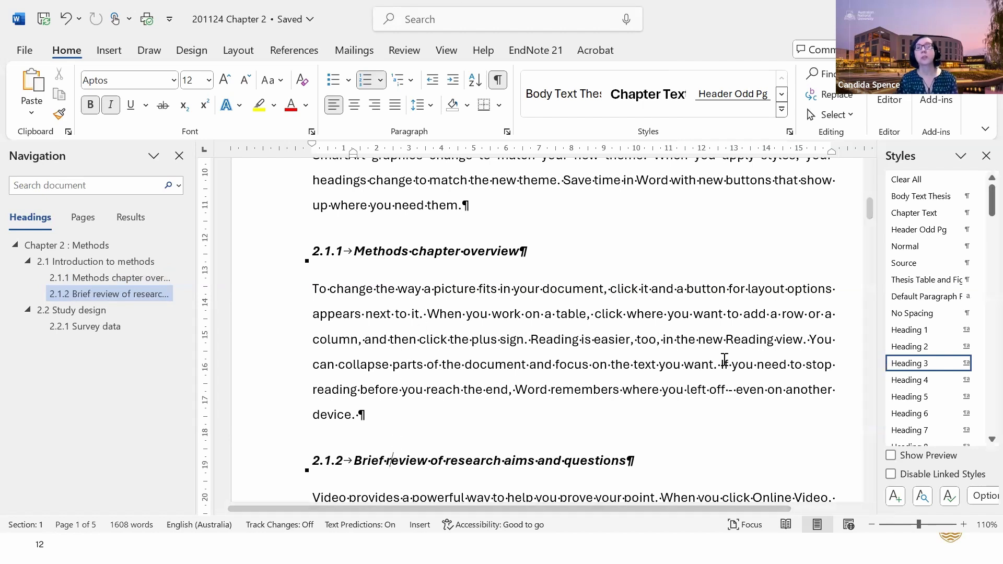
{"action": "left_click", "coordinate": [404, 339]}
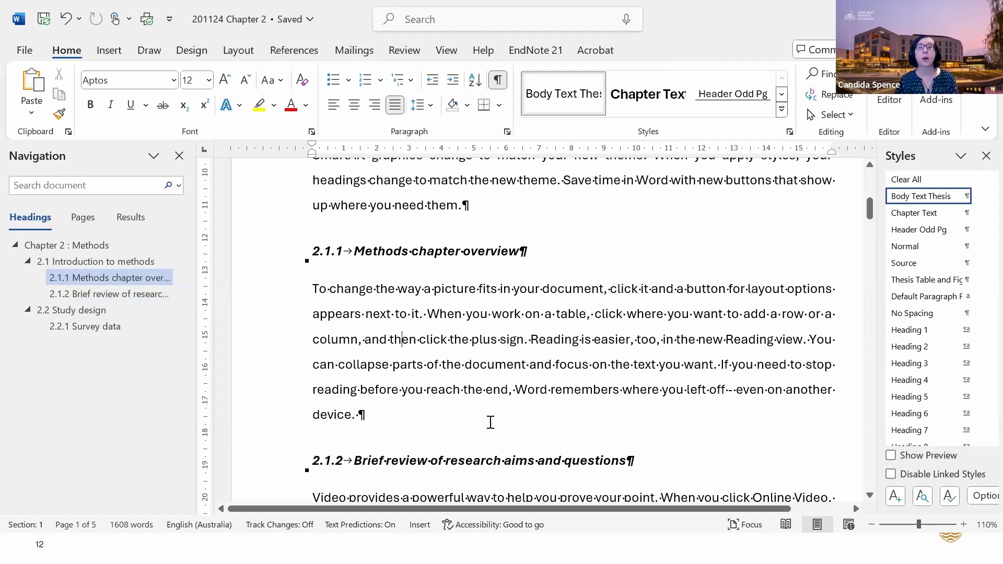
{"action": "key", "text": "alt+Tab"}
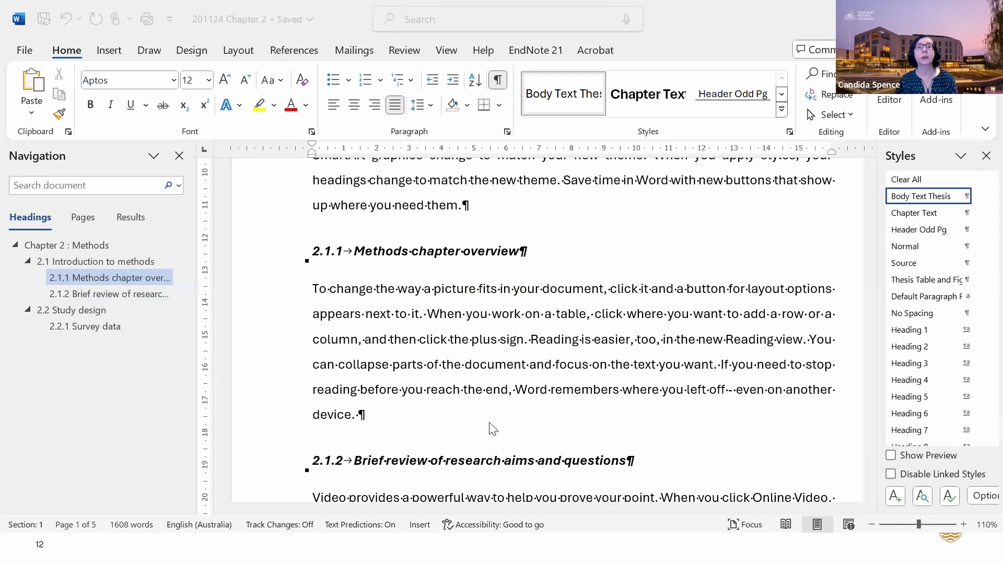
{"action": "left_click", "coordinate": [439, 336]}
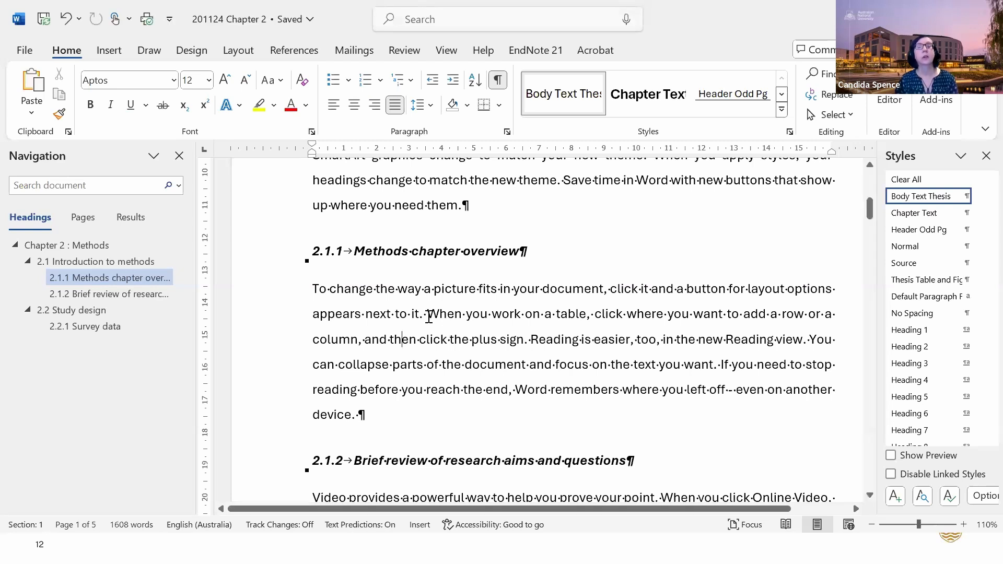
Split the body paragraph under Study design so that a new paragraph starts at "For example, you can add a matching cover page"
{"action": "scroll", "coordinate": [429, 317], "scroll_direction": "down", "scroll_amount": 5}
{"action": "scroll", "coordinate": [428, 317], "scroll_direction": "down", "scroll_amount": 7}
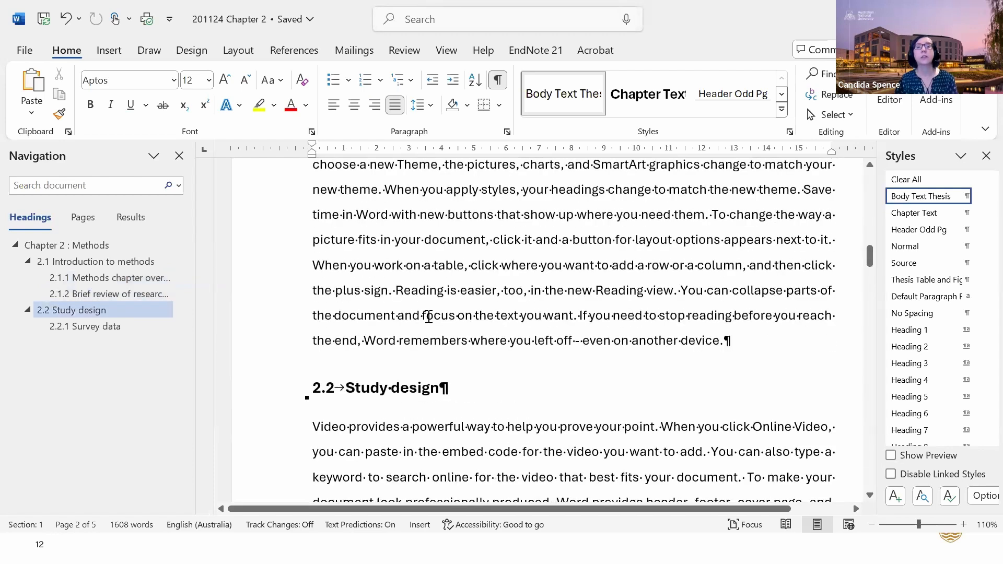
{"action": "scroll", "coordinate": [428, 317], "scroll_direction": "down", "scroll_amount": 3}
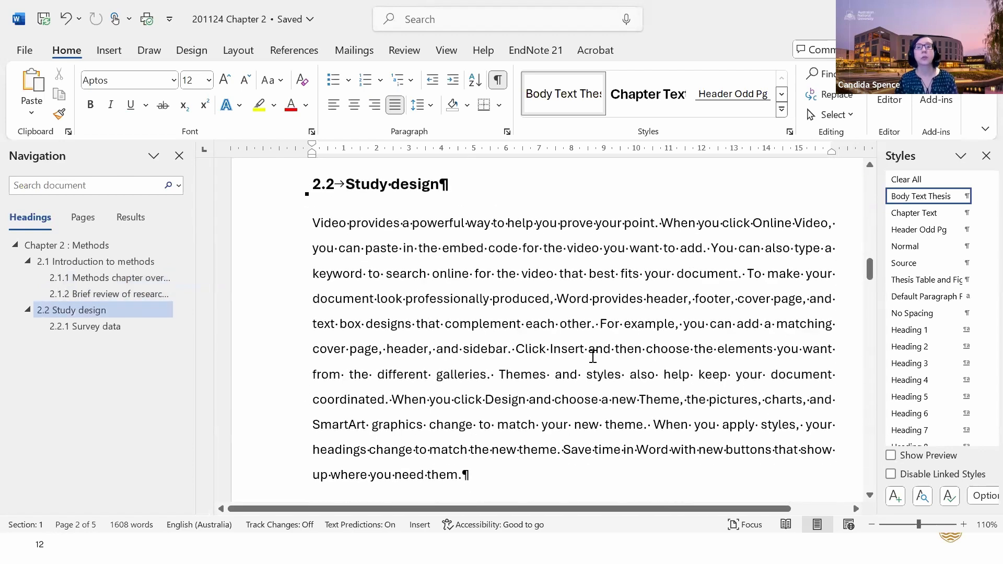
{"action": "left_click", "coordinate": [601, 325]}
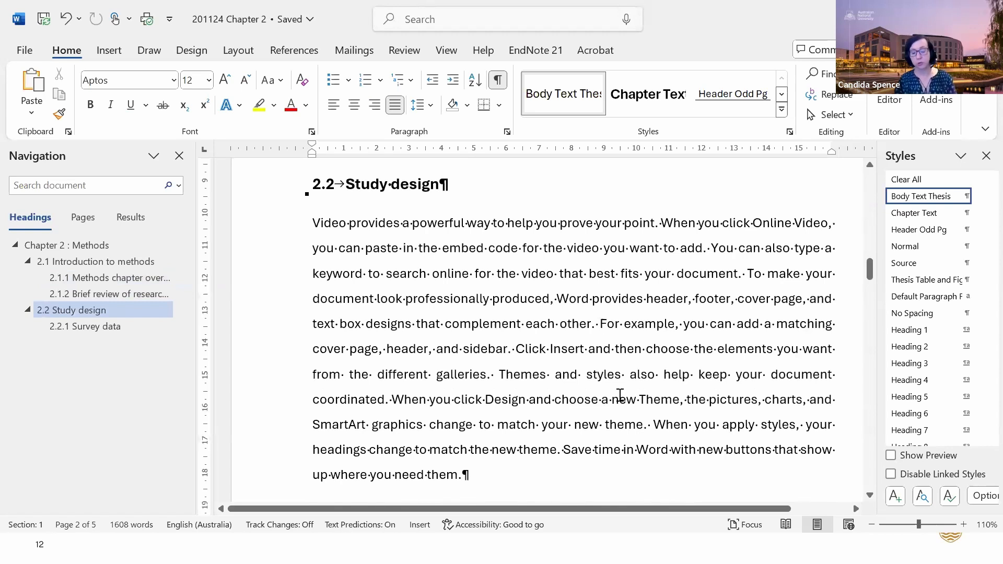
{"action": "key", "text": "Return"}
Apply the Quote style to the new paragraph beginning "For example" above the Survey data heading
{"action": "scroll", "coordinate": [568, 395], "scroll_direction": "down", "scroll_amount": 1}
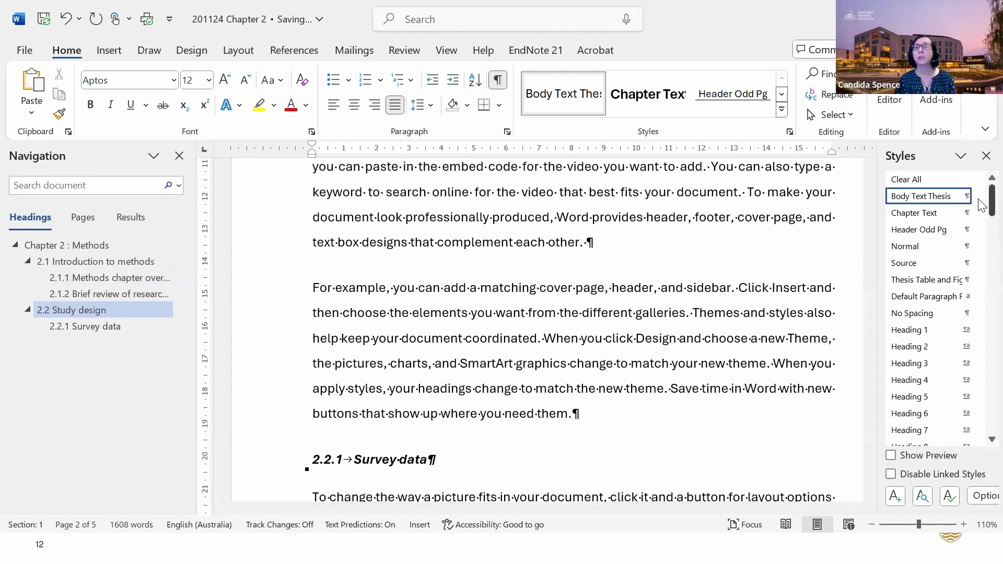
{"action": "scroll", "coordinate": [981, 219], "scroll_direction": "down", "scroll_amount": 4}
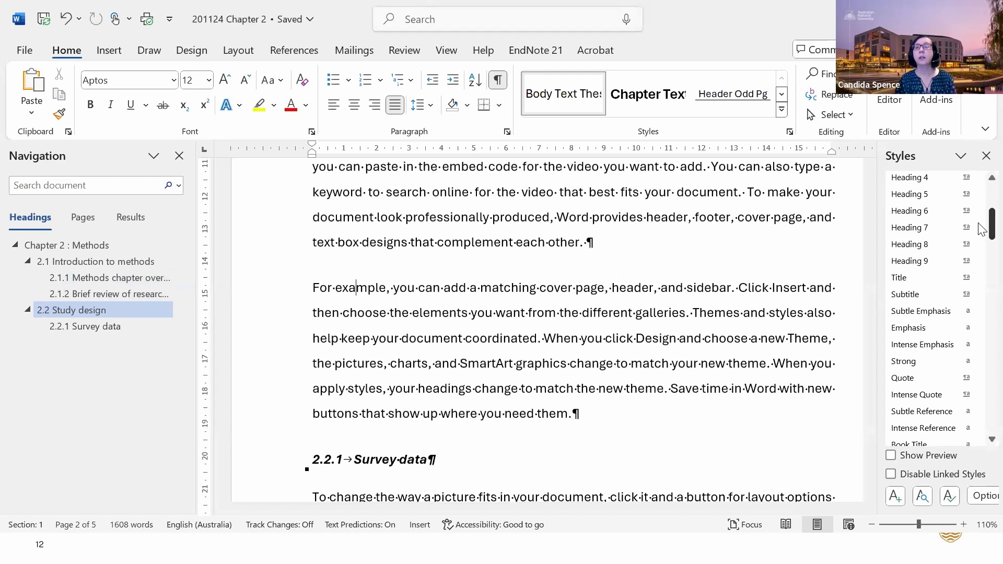
{"action": "left_click", "coordinate": [914, 379]}
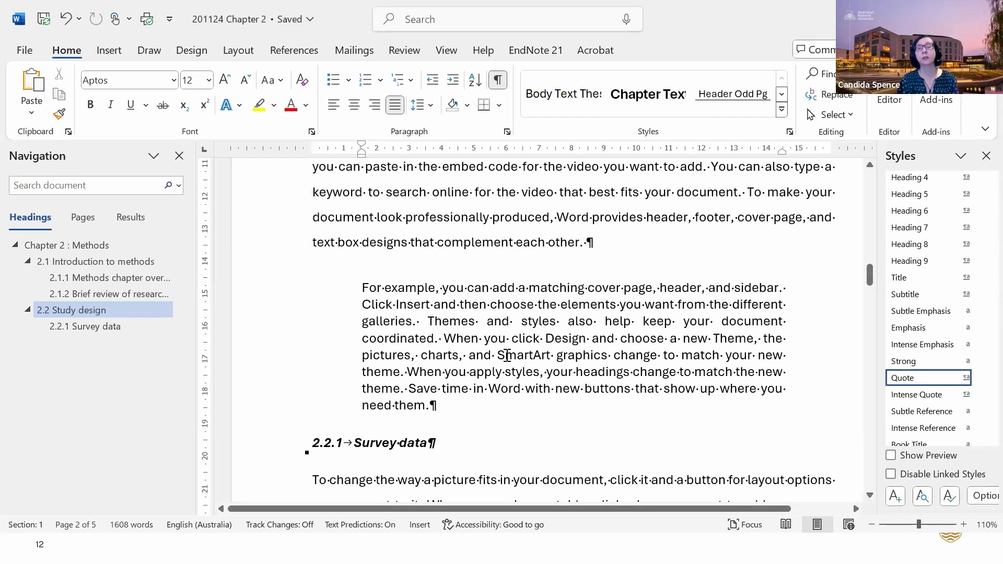
Compare the Quote paragraph under Study design with the Body Text Thesis paragraph above it
{"action": "scroll", "coordinate": [505, 354], "scroll_direction": "down", "scroll_amount": 3}
{"action": "scroll", "coordinate": [466, 320], "scroll_direction": "up", "scroll_amount": 5}
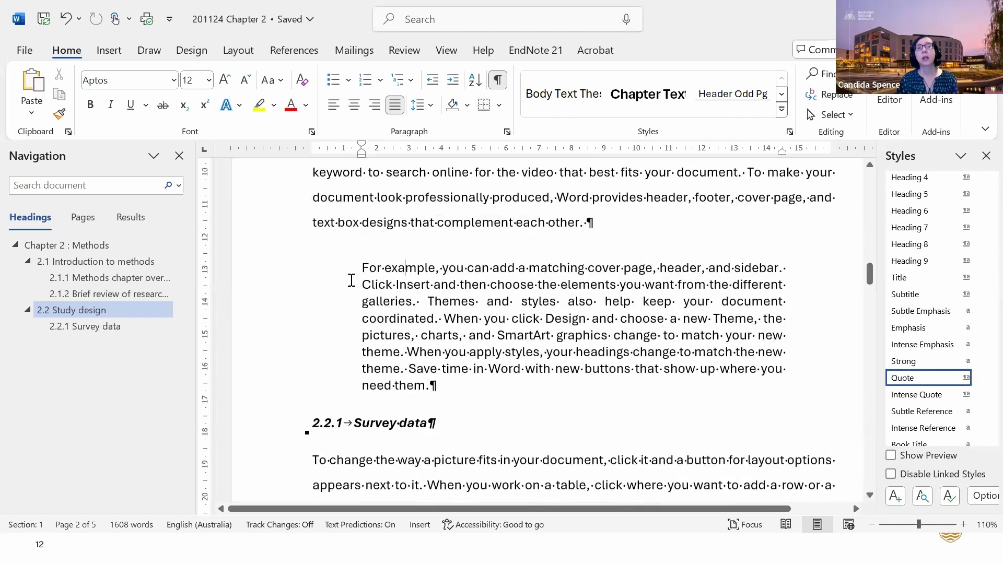
{"action": "left_click", "coordinate": [267, 289]}
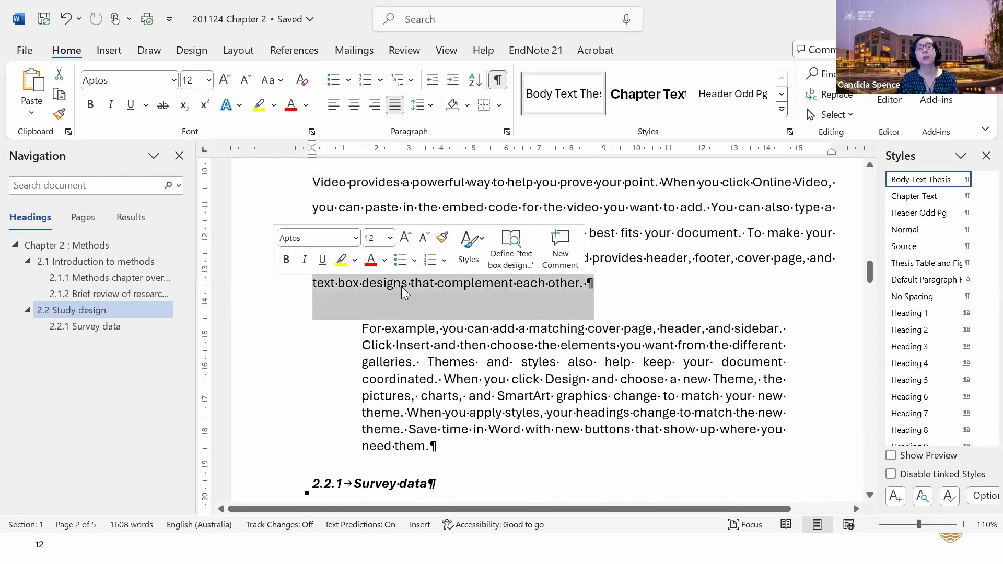
{"action": "left_click", "coordinate": [376, 329]}
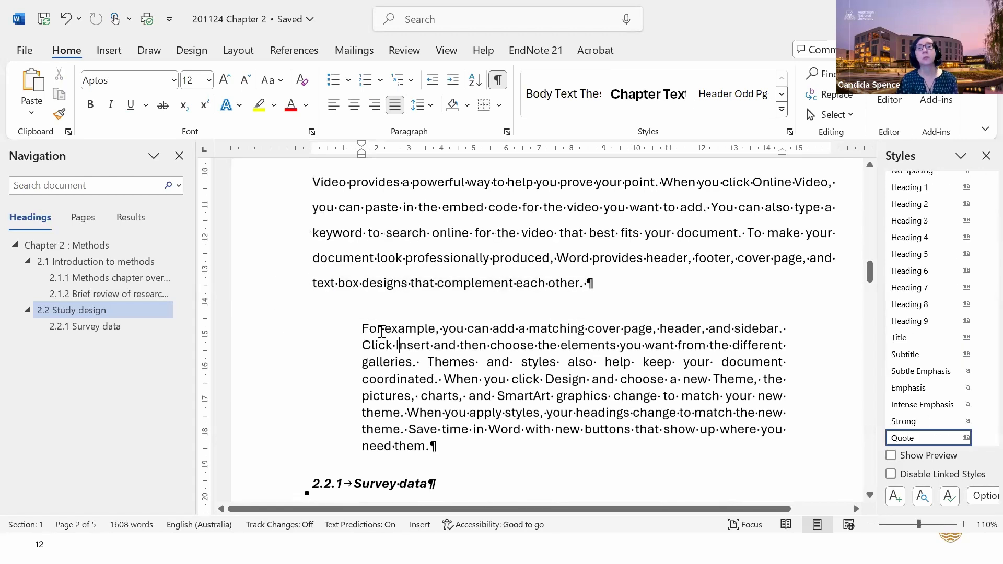
Reduce the spacing after the Study design body paragraph that precedes the quote to 6 pt
{"action": "left_click_drag", "start_coordinate": [367, 329], "coordinate": [491, 330]}
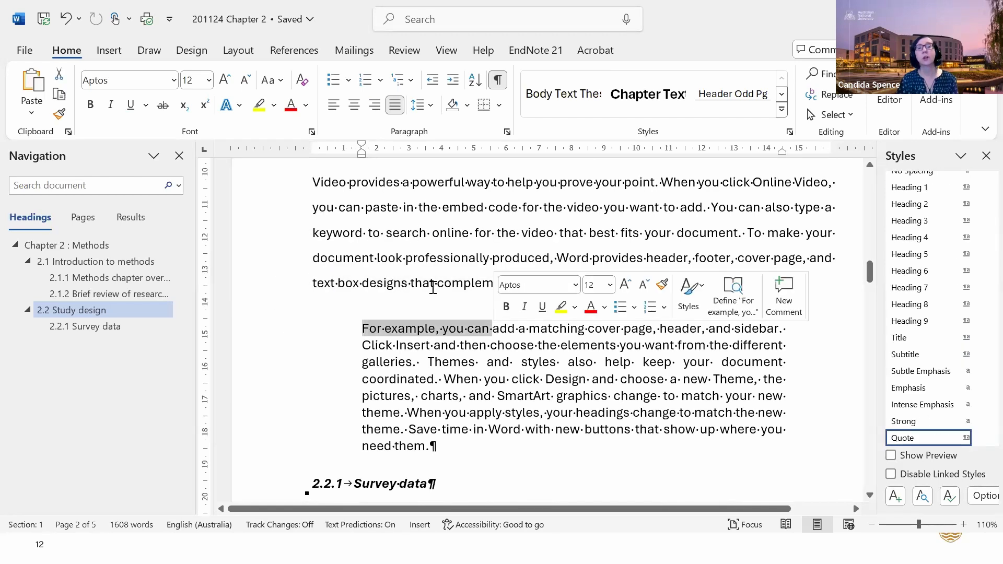
{"action": "left_click", "coordinate": [294, 292]}
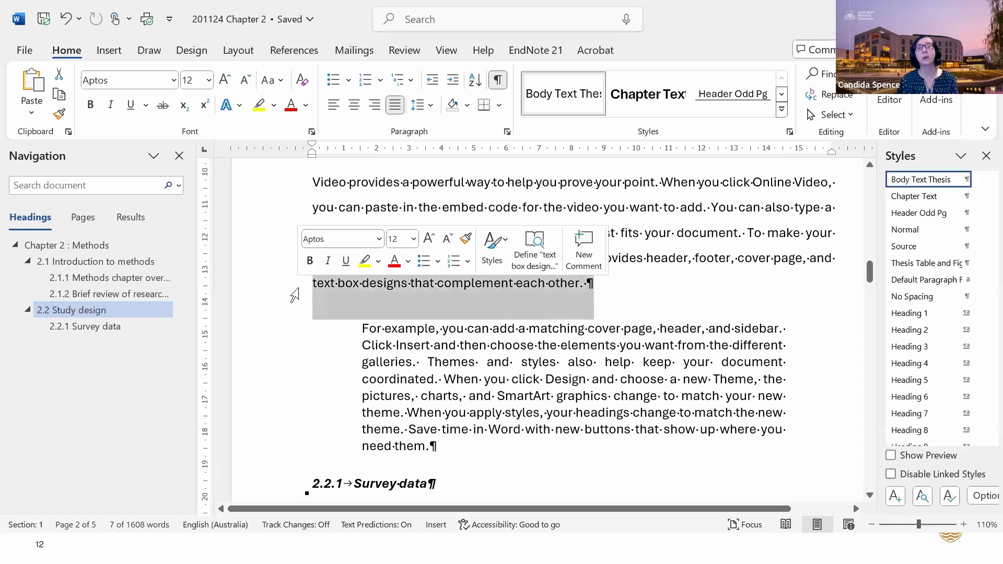
{"action": "left_click", "coordinate": [396, 291]}
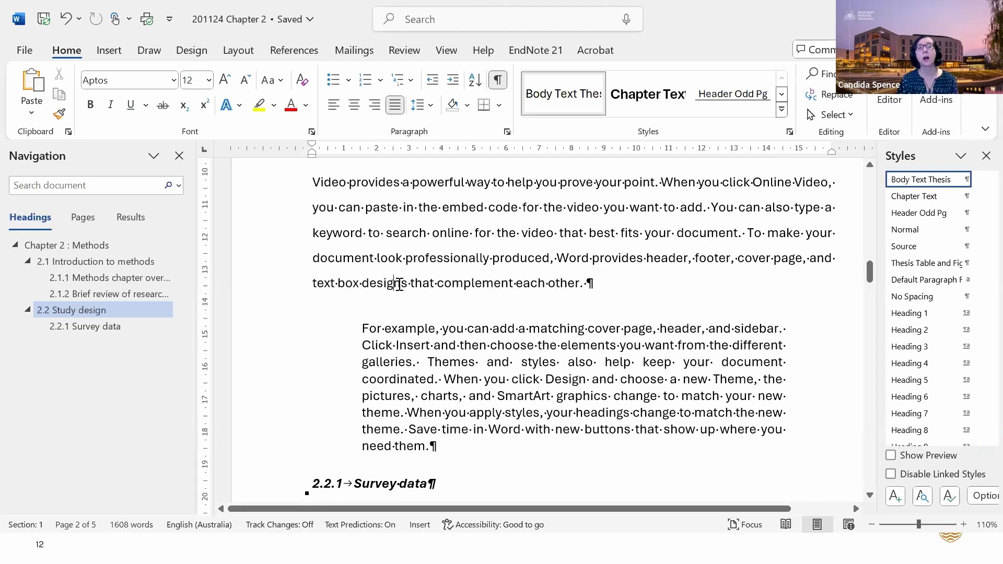
{"action": "left_click", "coordinate": [236, 51]}
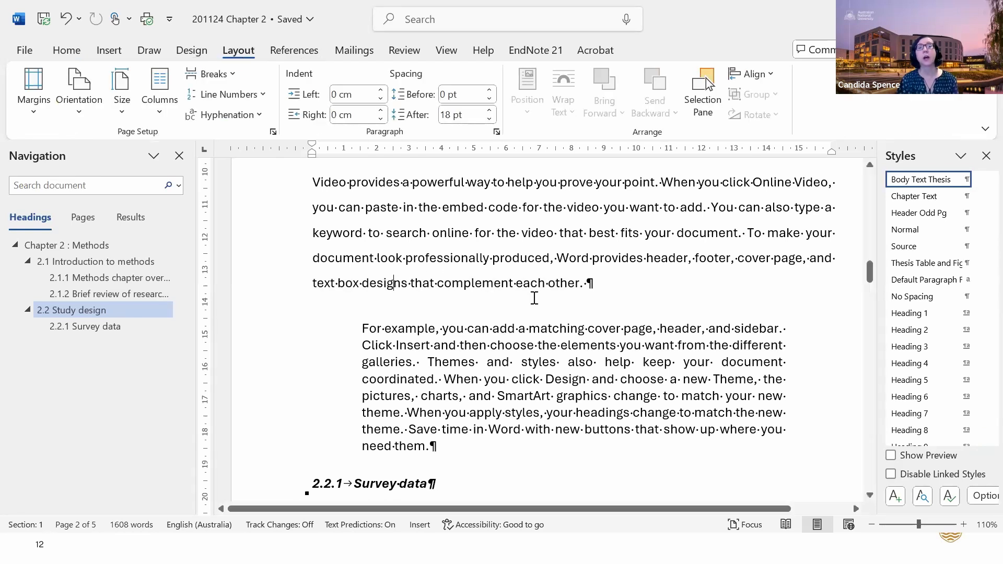
{"action": "left_click", "coordinate": [567, 298], "text": "shift"}
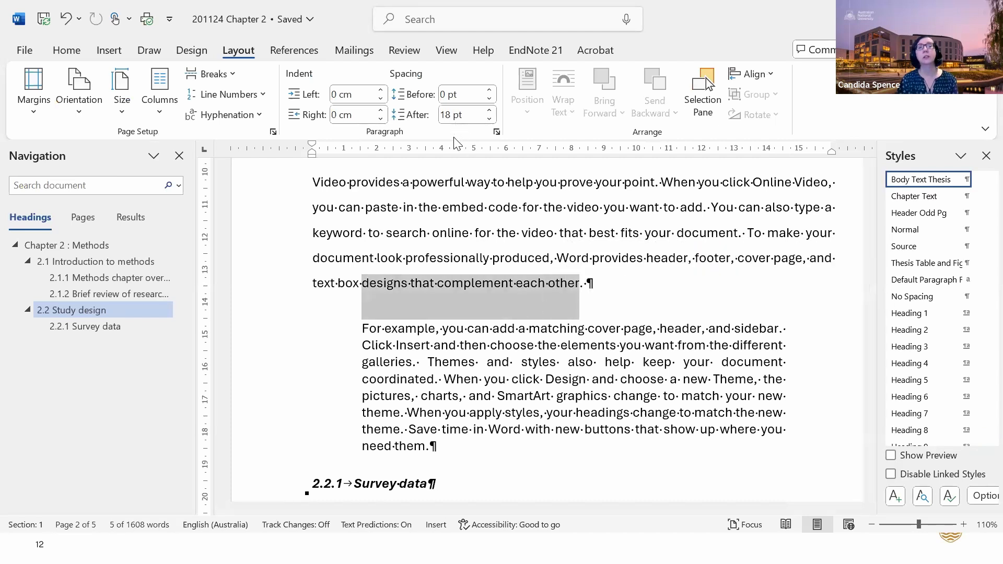
{"action": "left_click", "coordinate": [490, 118]}
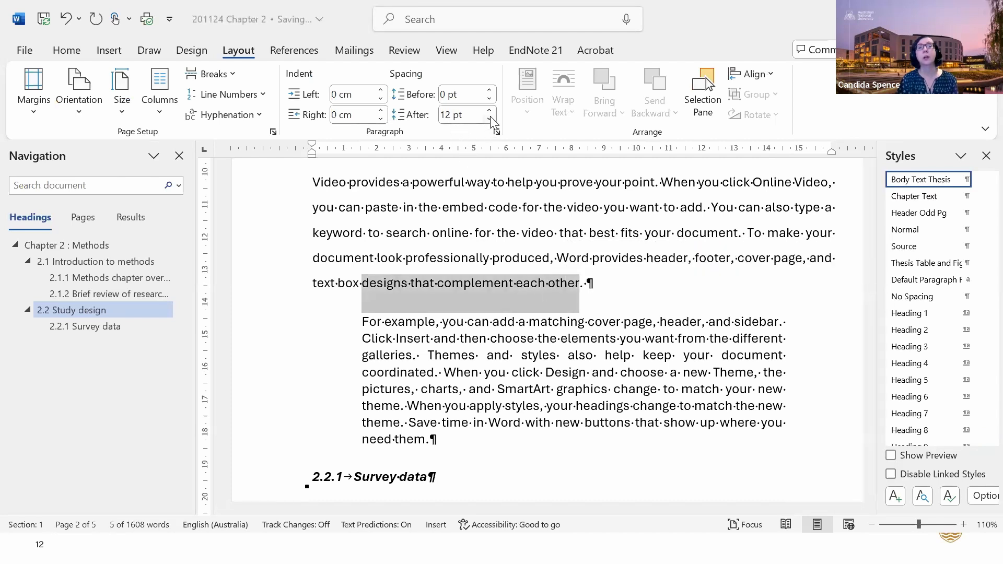
{"action": "left_click", "coordinate": [490, 118]}
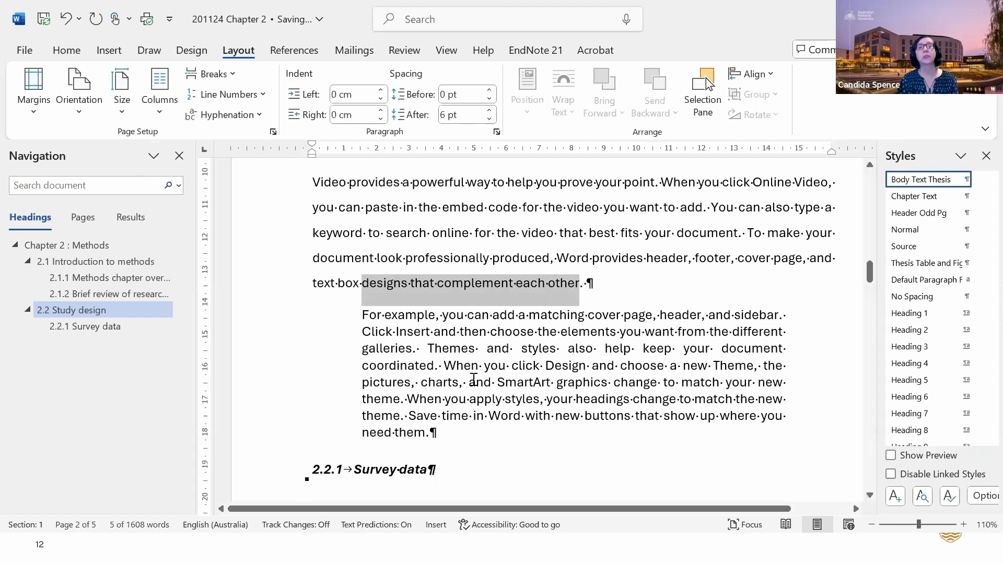
{"action": "left_click", "coordinate": [474, 380]}
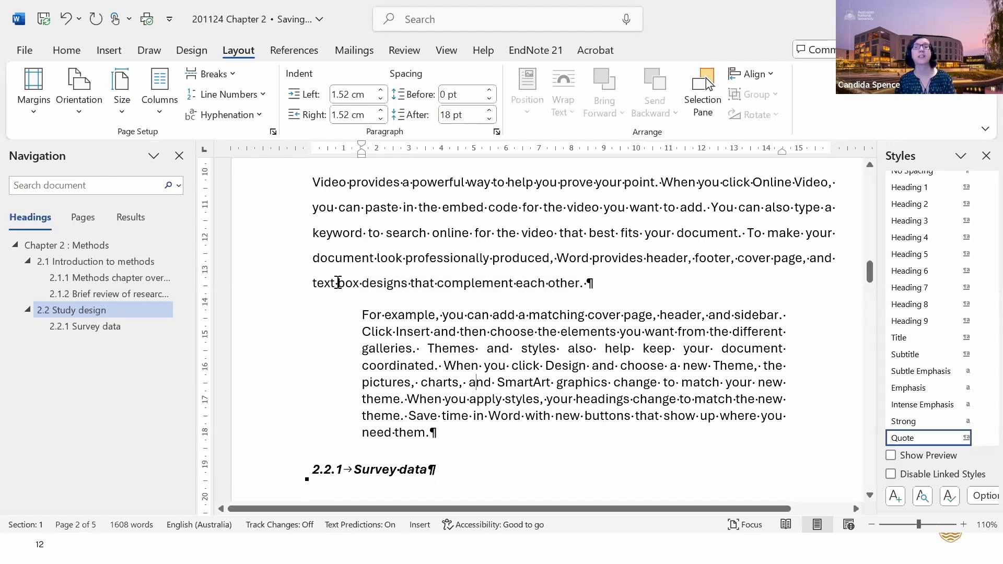
Hide the paragraph marks and other formatting symbols in the Chapter 2 document
{"action": "scroll", "coordinate": [338, 283], "scroll_direction": "up", "scroll_amount": 1}
{"action": "left_click_drag", "start_coordinate": [382, 325], "coordinate": [570, 342]}
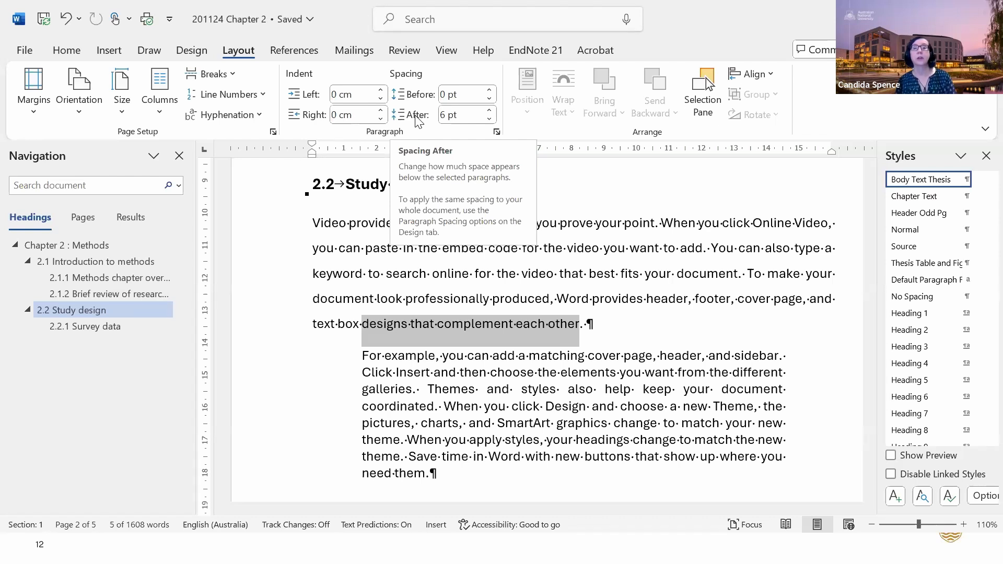
{"action": "left_click", "coordinate": [66, 52]}
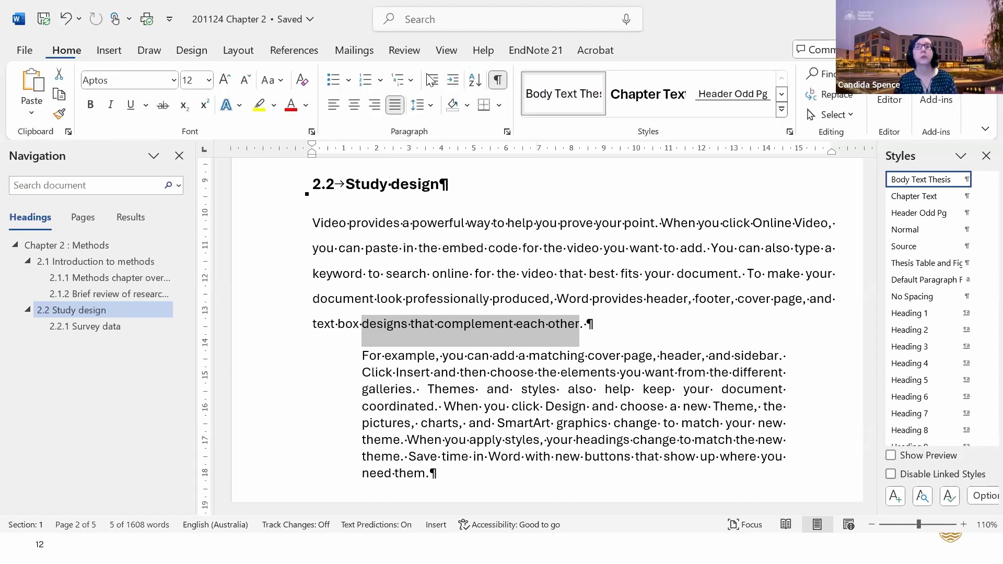
{"action": "left_click", "coordinate": [497, 80]}
{"action": "scroll", "coordinate": [513, 316], "scroll_direction": "down", "scroll_amount": 1}
{"action": "left_click", "coordinate": [513, 320]}
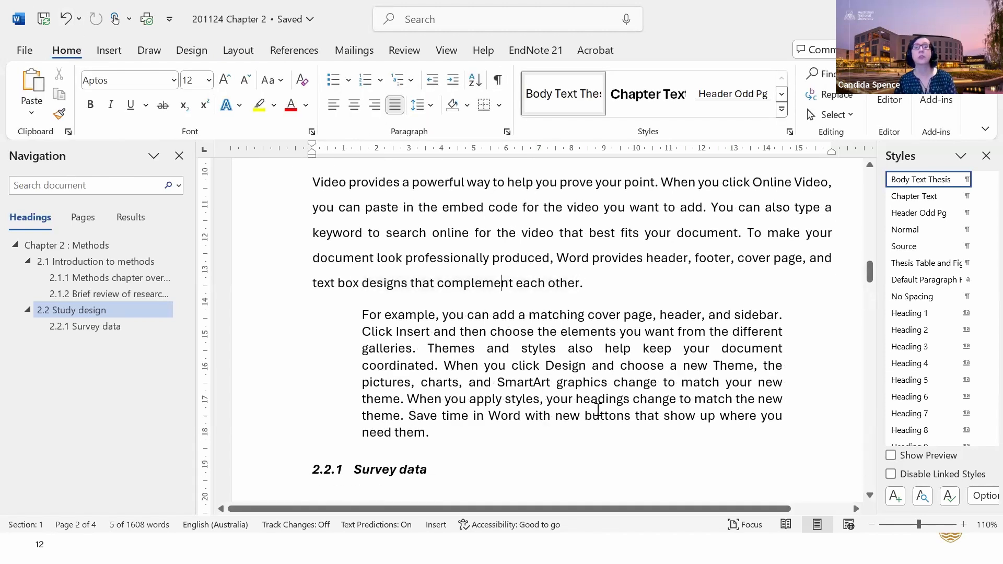
Check the line spacing options of the Quote paragraph under Study design and look over the Survey data text below it
{"action": "scroll", "coordinate": [592, 423], "scroll_direction": "down", "scroll_amount": 1}
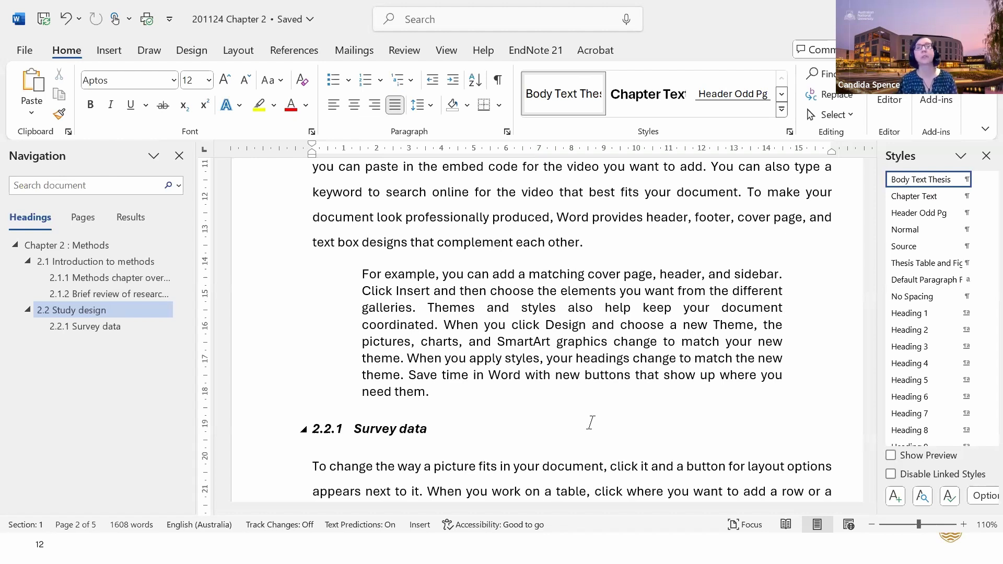
{"action": "left_click", "coordinate": [406, 288]}
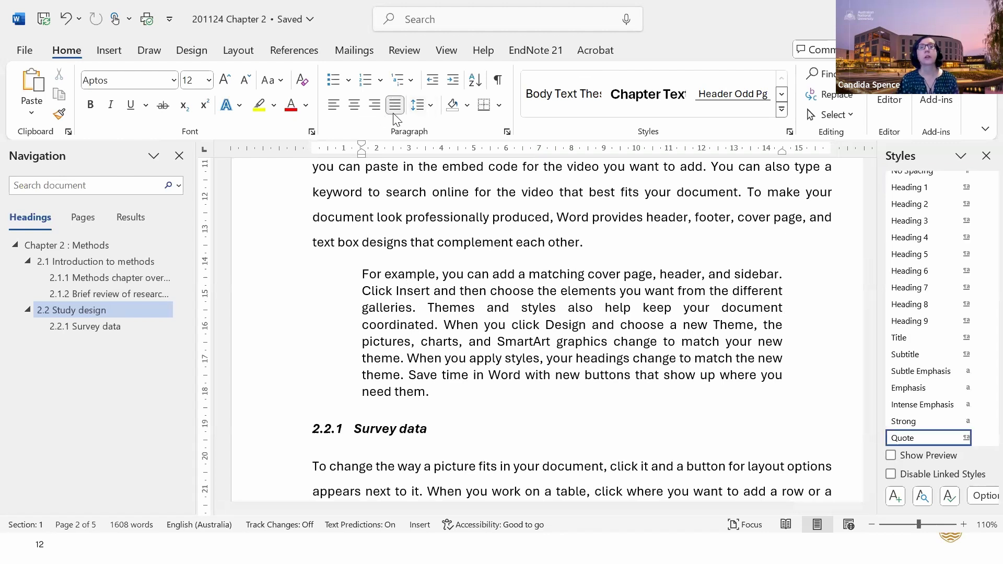
{"action": "left_click", "coordinate": [430, 105]}
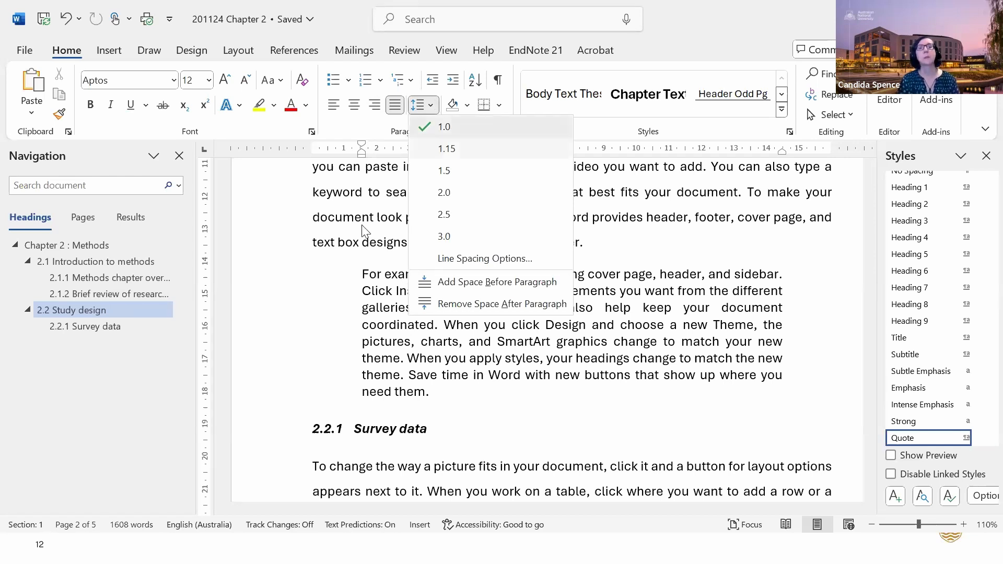
{"action": "left_click", "coordinate": [469, 131]}
{"action": "scroll", "coordinate": [376, 256], "scroll_direction": "down", "scroll_amount": 3}
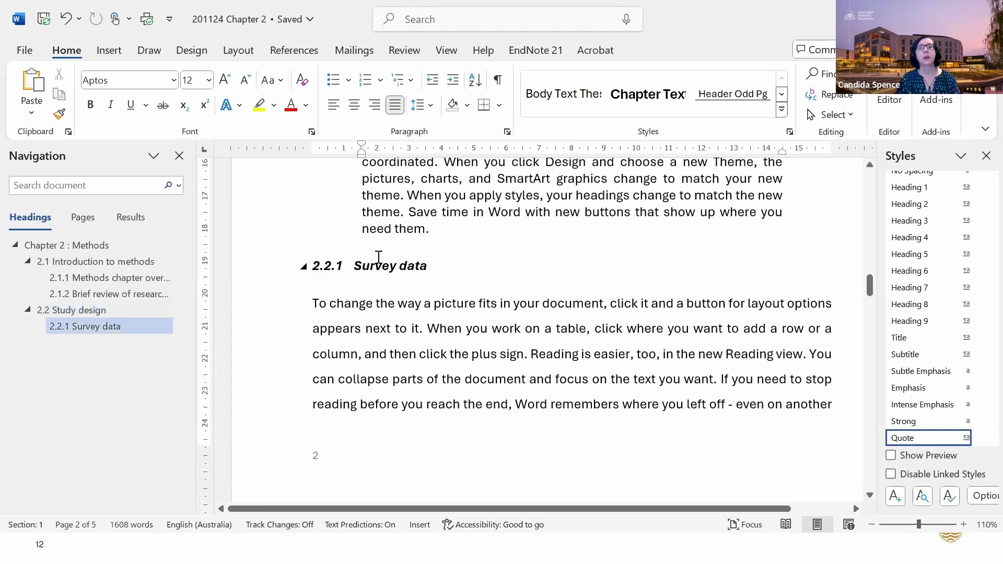
{"action": "scroll", "coordinate": [379, 257], "scroll_direction": "down", "scroll_amount": 5}
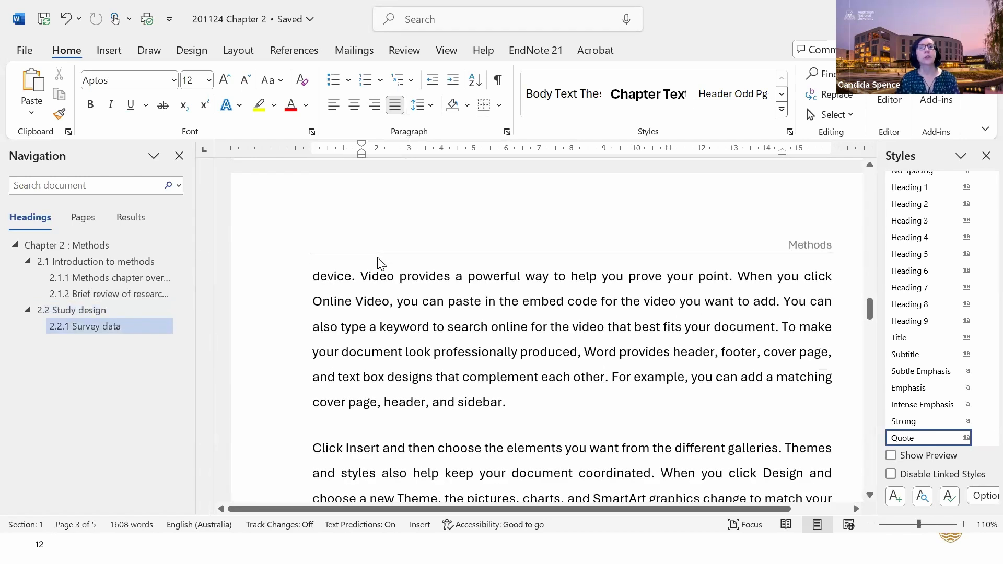
{"action": "scroll", "coordinate": [377, 257], "scroll_direction": "up", "scroll_amount": 6}
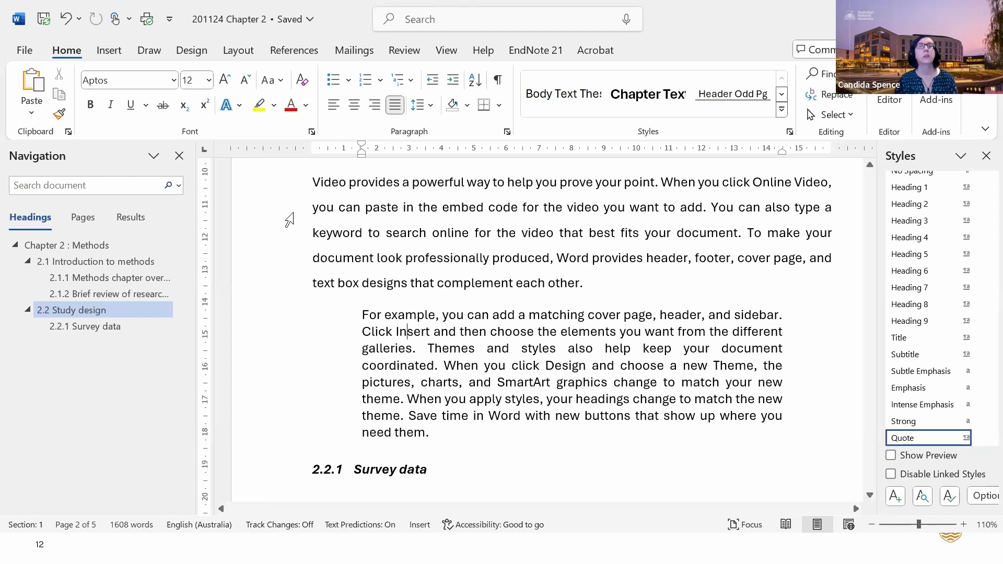
{"action": "left_click", "coordinate": [342, 233]}
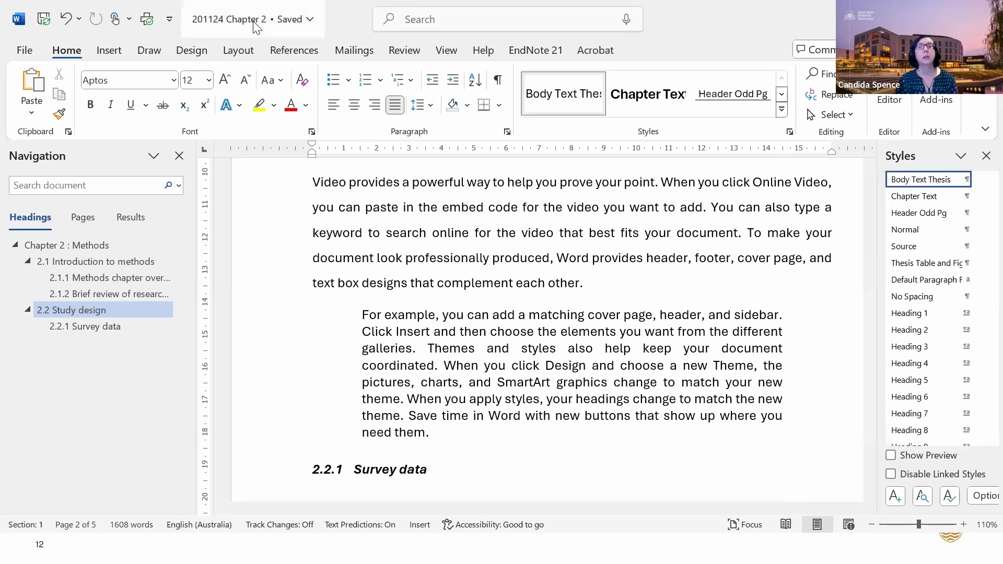
Open the Thesis-Chapter-Numbering-Template file from the Thesis Template folder inside Teaching on the Desktop
{"action": "left_click", "coordinate": [25, 50]}
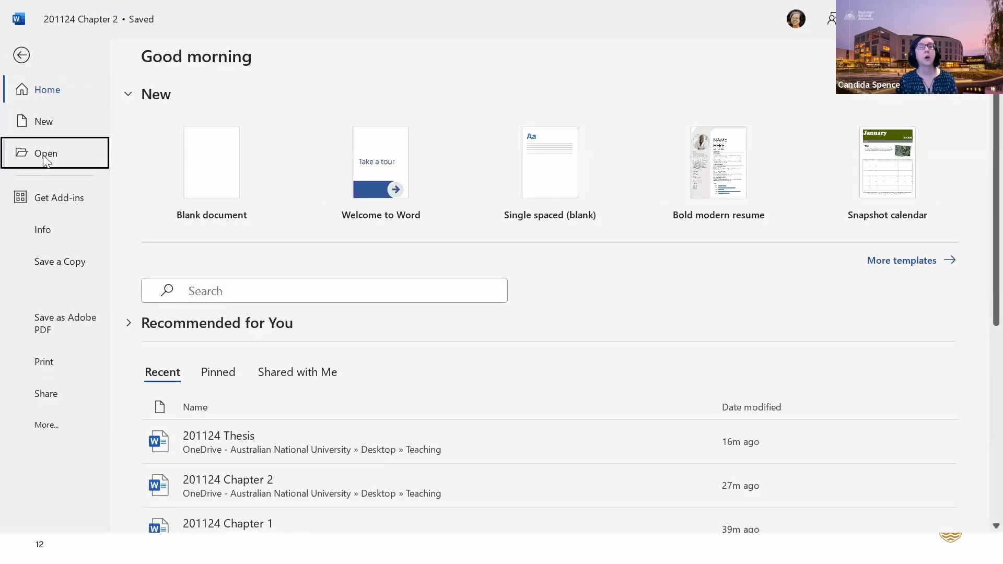
{"action": "left_click", "coordinate": [80, 161]}
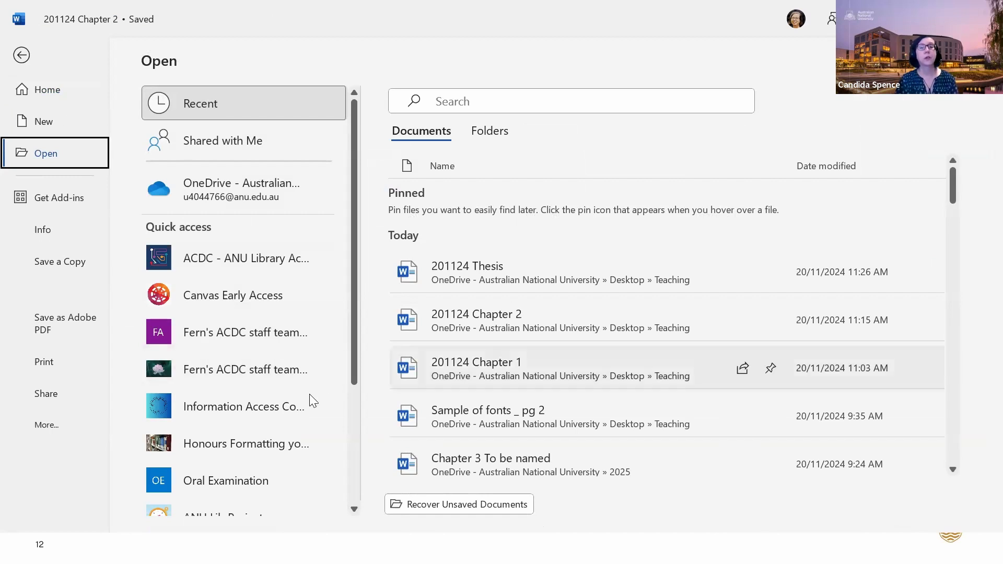
{"action": "scroll", "coordinate": [278, 410], "scroll_direction": "down", "scroll_amount": 3}
{"action": "scroll", "coordinate": [278, 408], "scroll_direction": "down", "scroll_amount": 1}
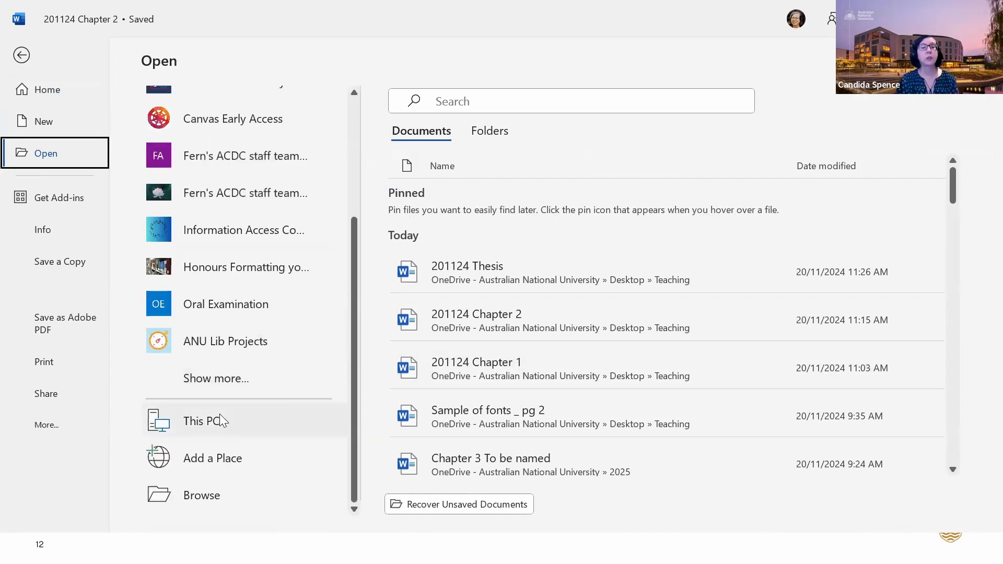
{"action": "left_click", "coordinate": [219, 418]}
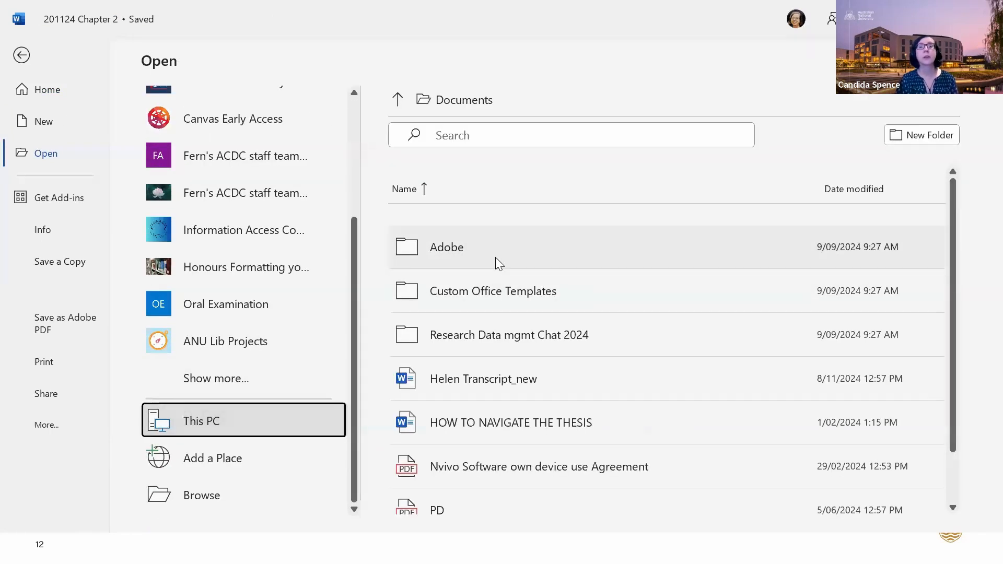
{"action": "left_click", "coordinate": [398, 100]}
{"action": "left_click", "coordinate": [451, 203]}
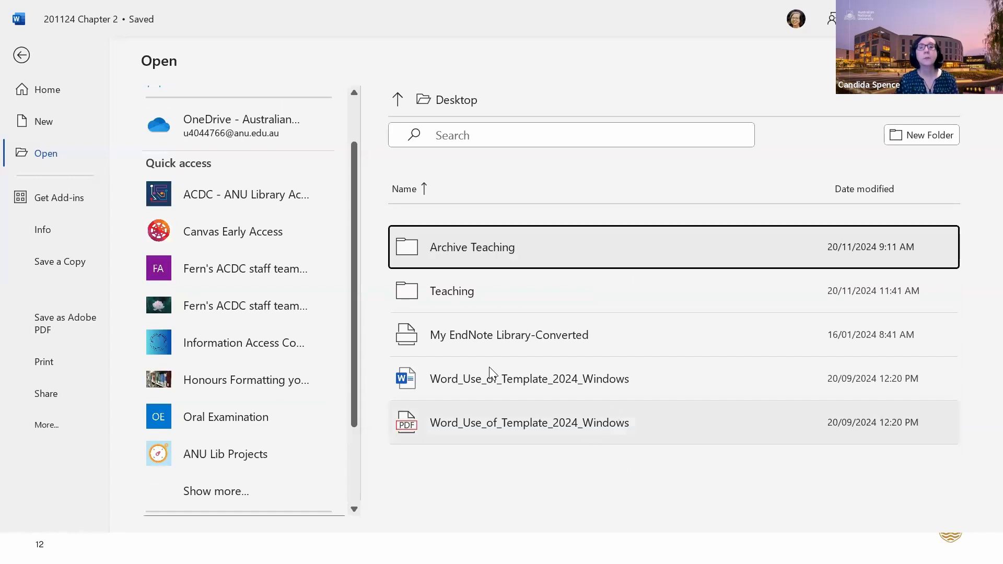
{"action": "left_click", "coordinate": [459, 293]}
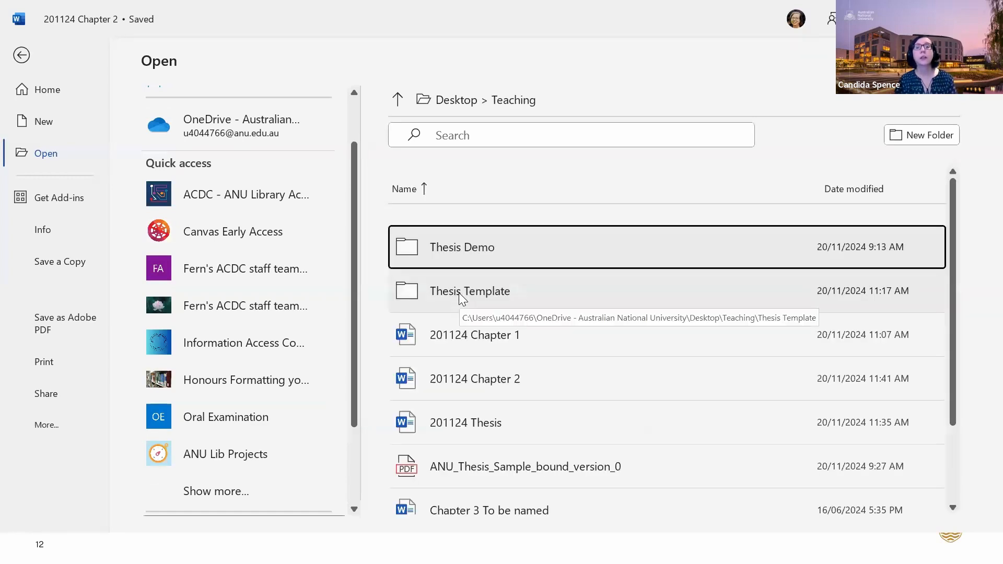
{"action": "left_click", "coordinate": [459, 293]}
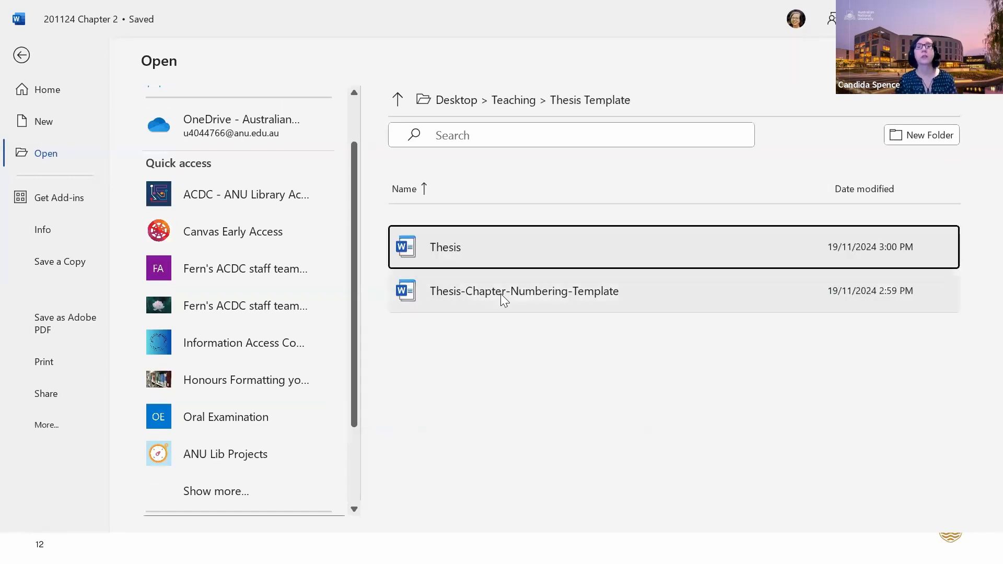
{"action": "left_click", "coordinate": [501, 293]}
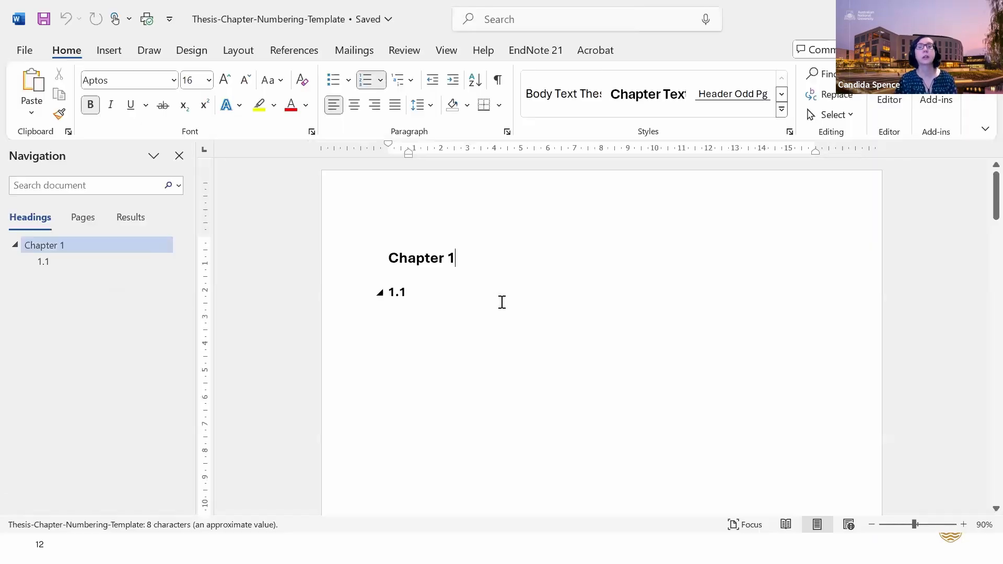
List the template files stored in the Thesis Template folder and return to the Thesis-Chapter-Numbering-Template document
{"action": "left_click", "coordinate": [26, 50]}
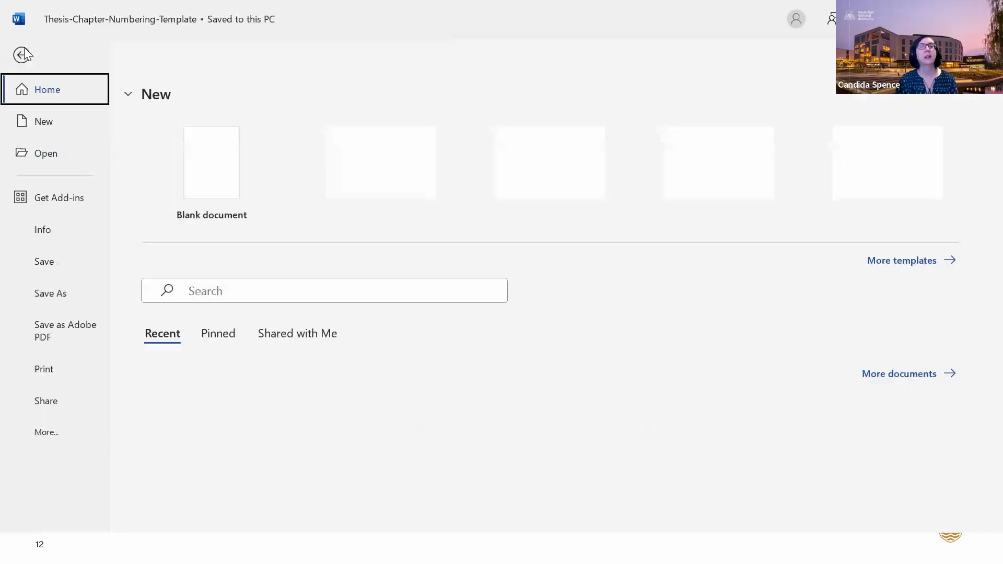
{"action": "left_click", "coordinate": [46, 154]}
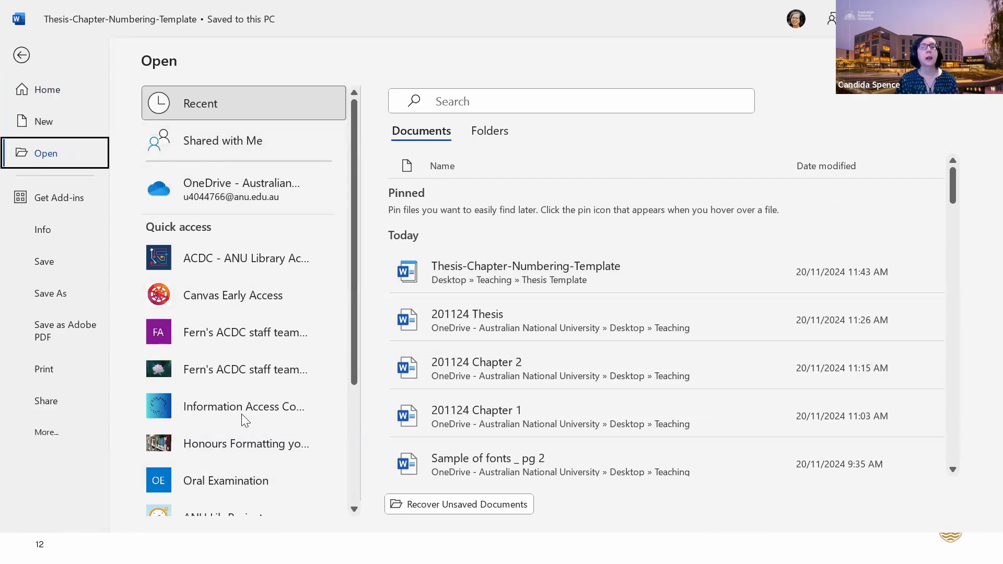
{"action": "scroll", "coordinate": [240, 418], "scroll_direction": "down", "scroll_amount": 3}
{"action": "left_click", "coordinate": [196, 450]}
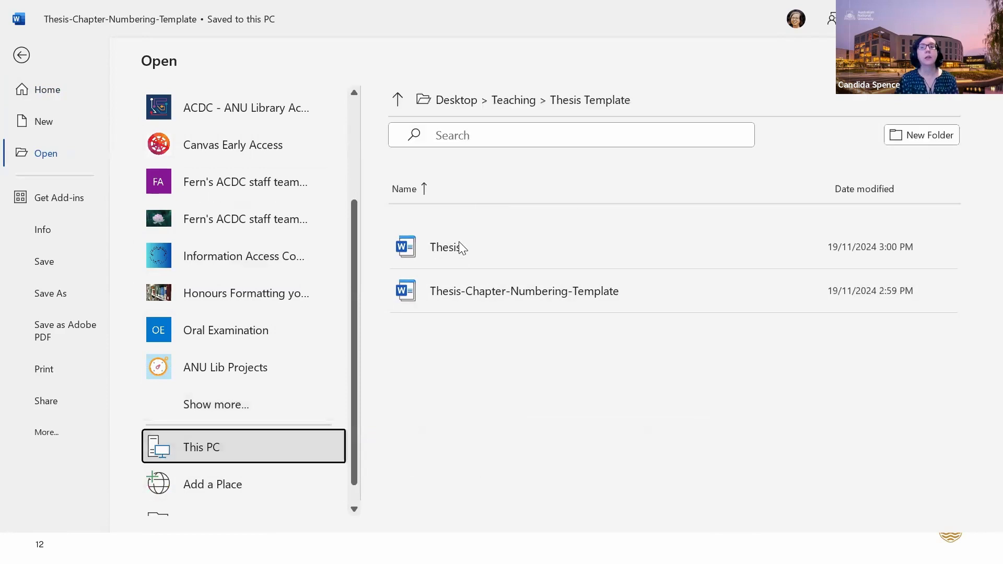
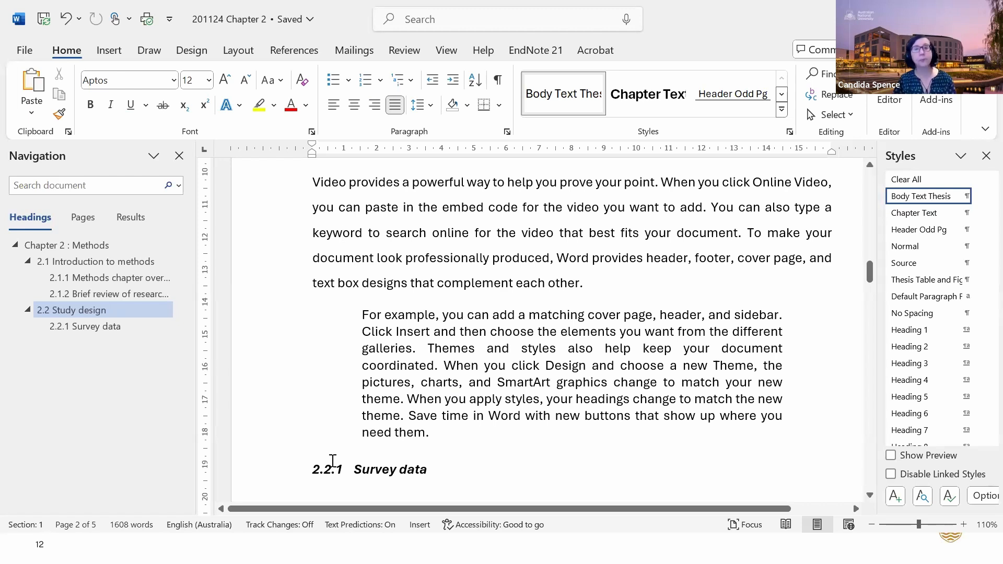
{"action": "key", "text": "alt+Tab"}
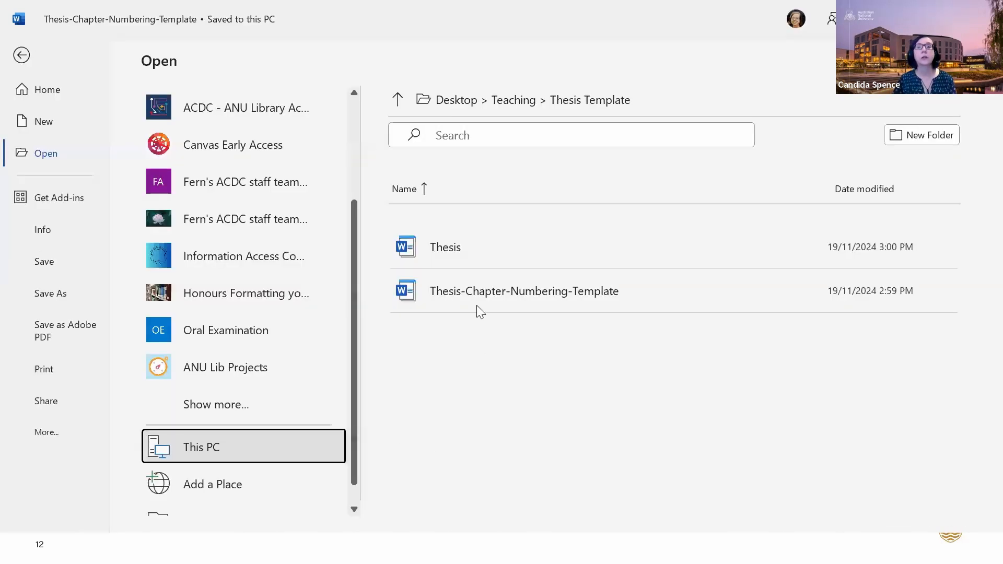
{"action": "left_click", "coordinate": [471, 291]}
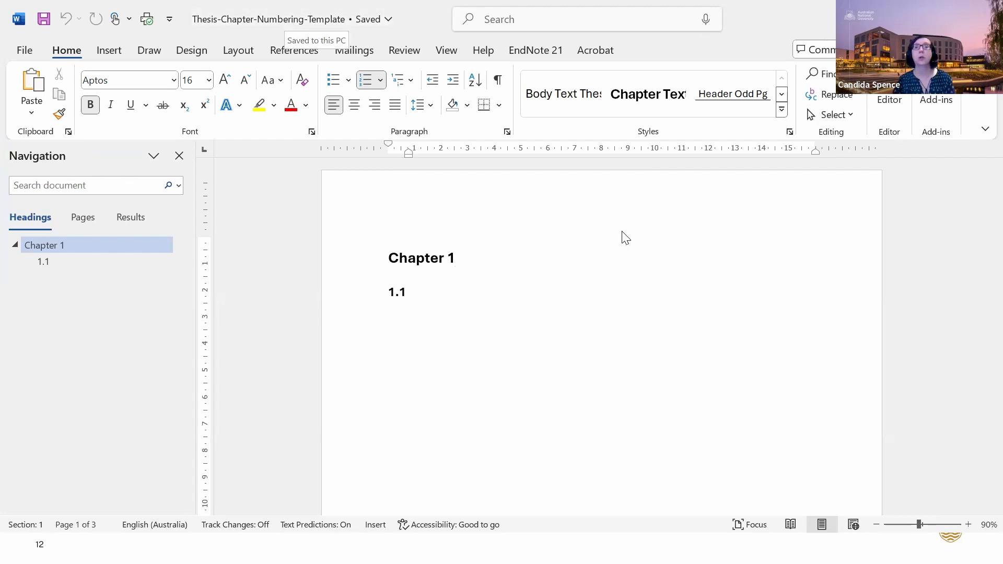
Change the font of the Heading 3 style to Aptos in the chapter numbering template
{"action": "left_click", "coordinate": [790, 132]}
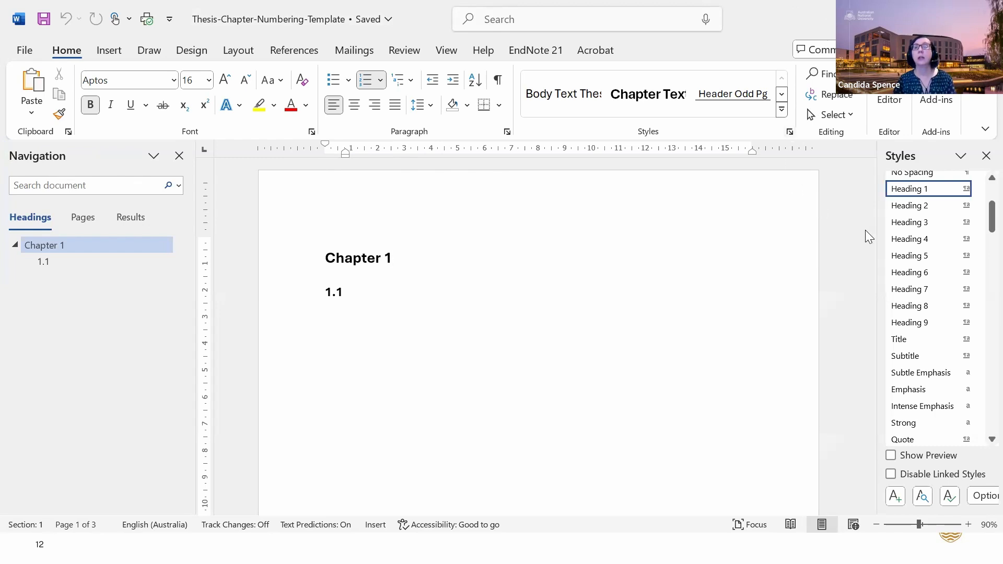
{"action": "mouse_move", "coordinate": [961, 220]}
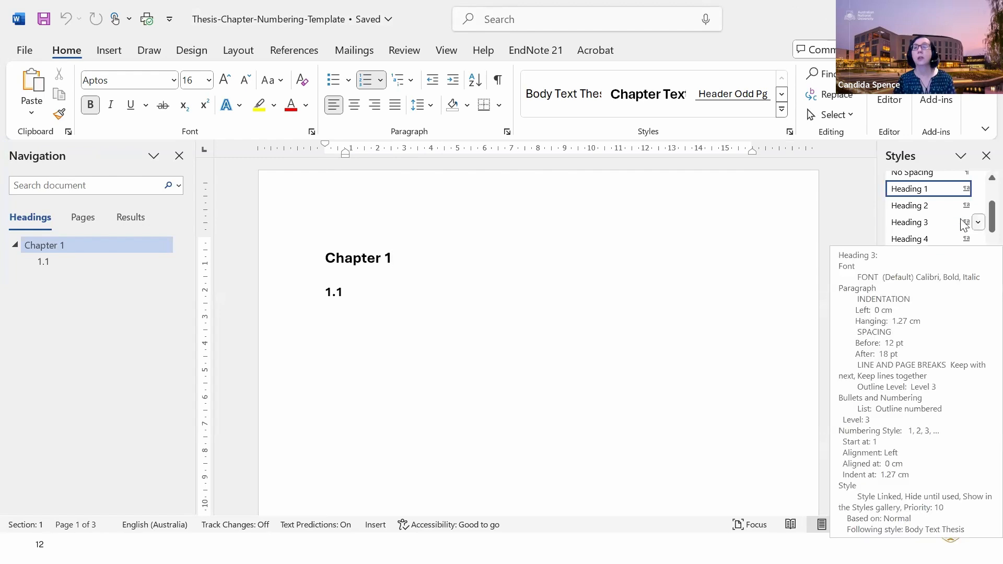
{"action": "left_click", "coordinate": [979, 223]}
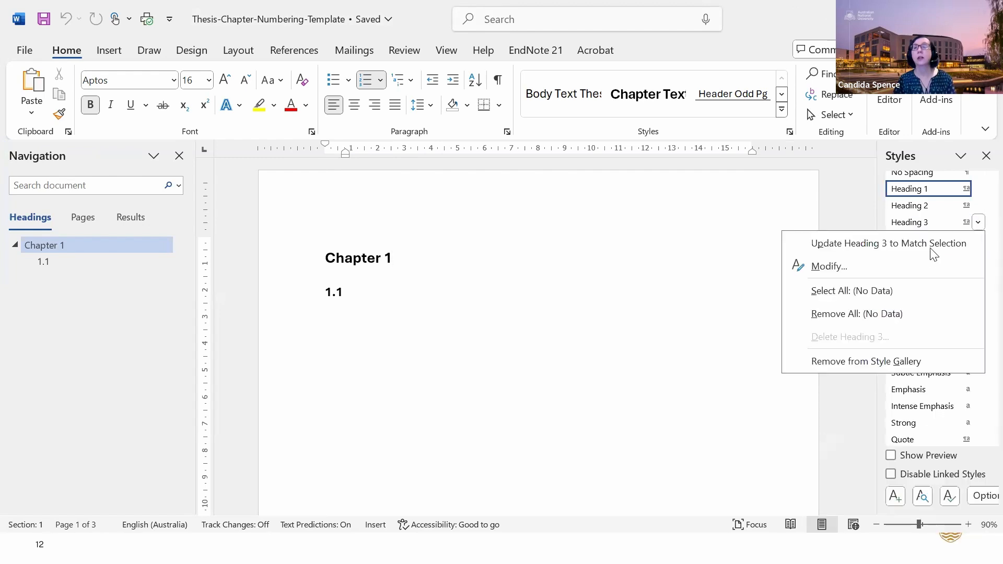
{"action": "left_click", "coordinate": [924, 264]}
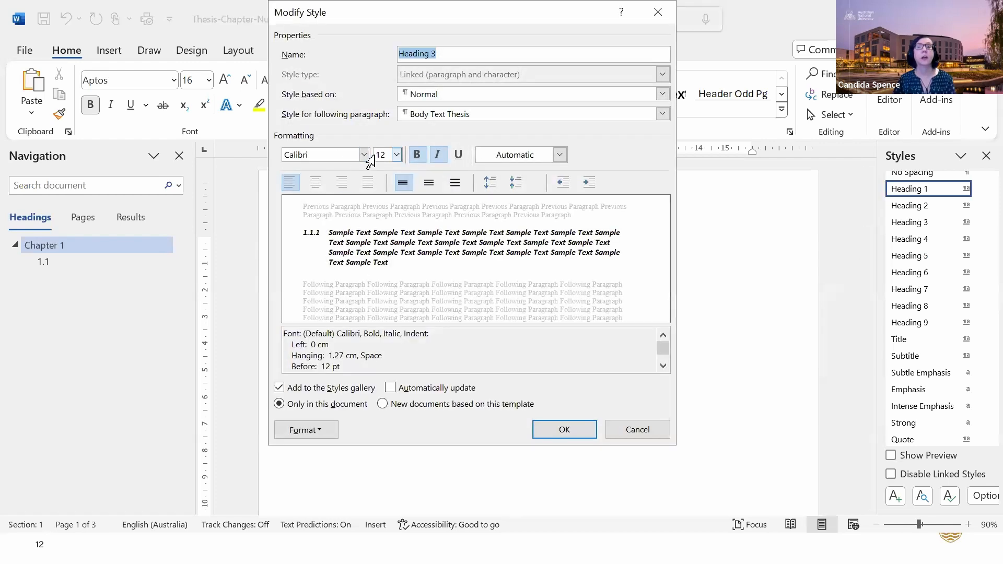
{"action": "left_click", "coordinate": [365, 156]}
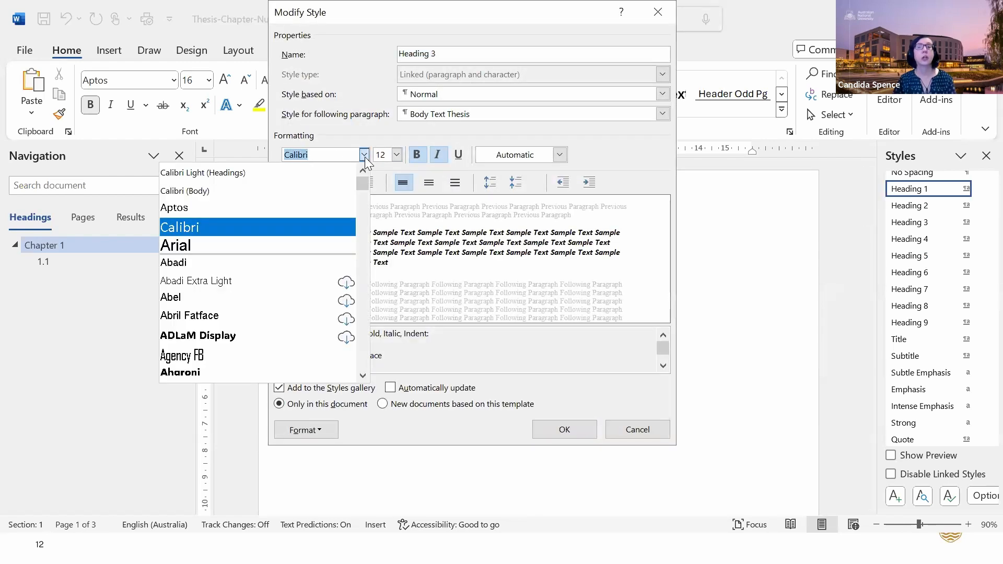
{"action": "left_click", "coordinate": [283, 206]}
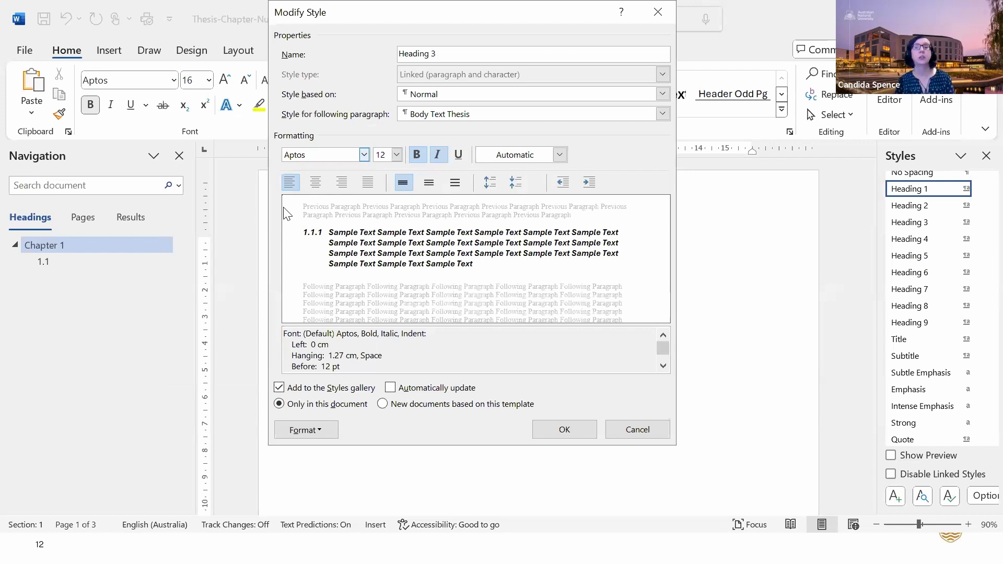
{"action": "left_click", "coordinate": [567, 438]}
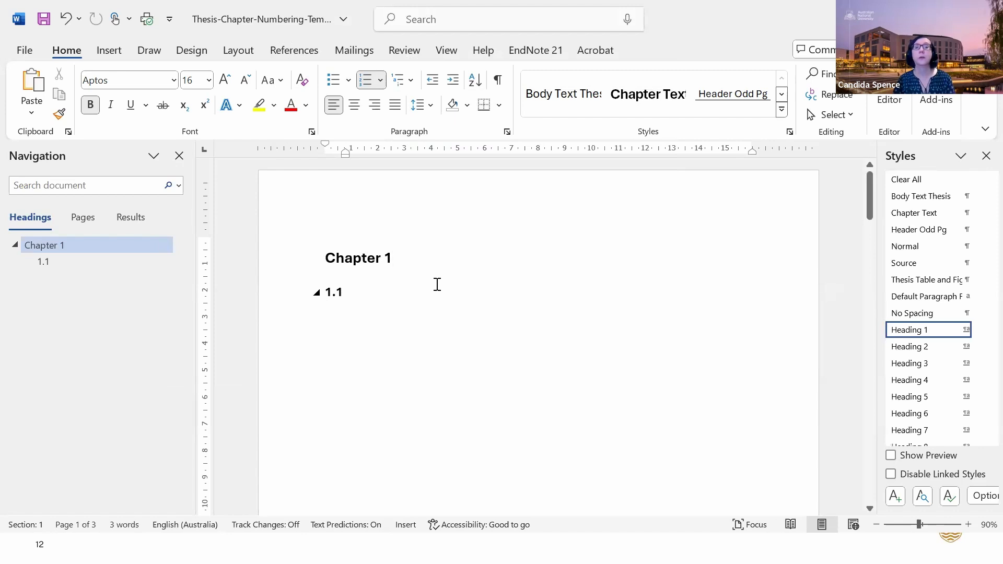
Check the styles applied to the 1.1 and Chapter 1 headings and look through the headers and page numbers of the template's pages
{"action": "left_click", "coordinate": [394, 301]}
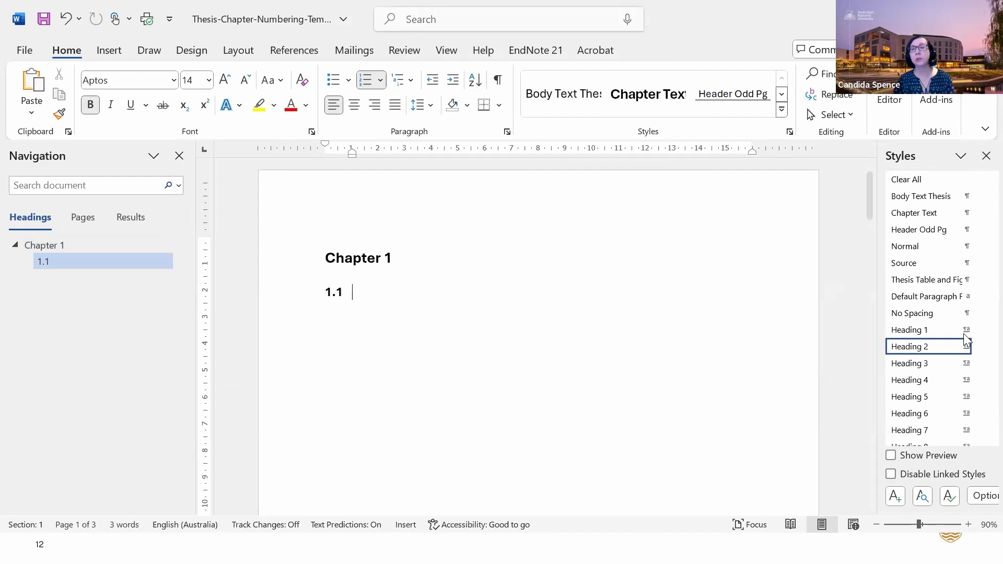
{"action": "left_click", "coordinate": [406, 256]}
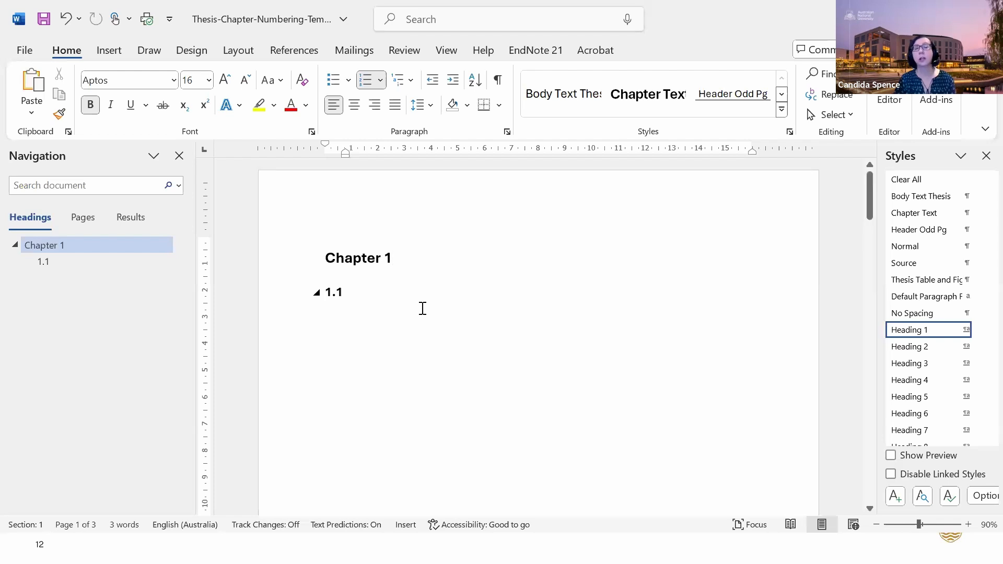
{"action": "scroll", "coordinate": [423, 308], "scroll_direction": "down", "scroll_amount": 10}
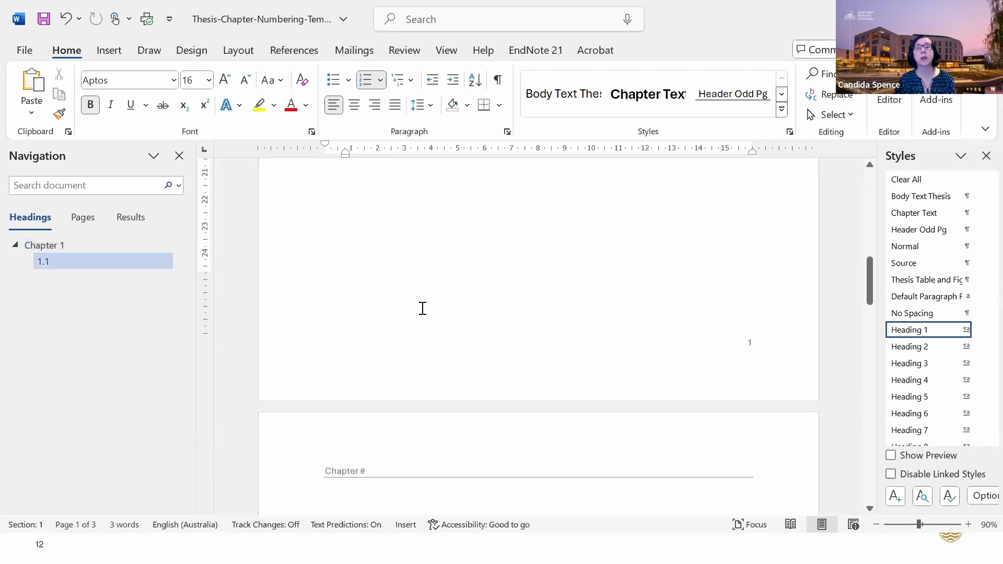
{"action": "scroll", "coordinate": [423, 309], "scroll_direction": "down", "scroll_amount": 4}
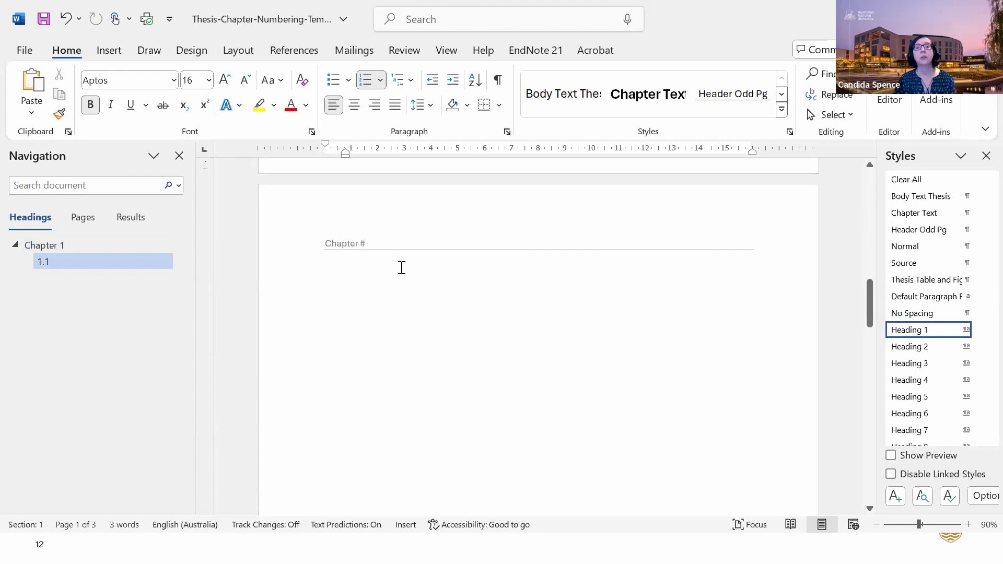
{"action": "scroll", "coordinate": [402, 268], "scroll_direction": "down", "scroll_amount": 10}
{"action": "scroll", "coordinate": [407, 277], "scroll_direction": "down", "scroll_amount": 3}
{"action": "scroll", "coordinate": [407, 277], "scroll_direction": "up", "scroll_amount": 3}
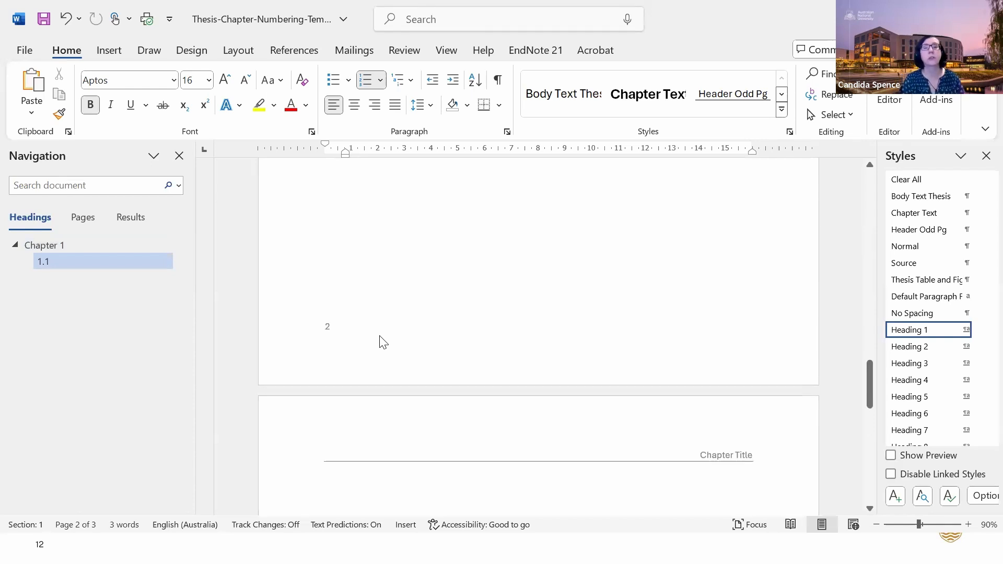
{"action": "scroll", "coordinate": [381, 337], "scroll_direction": "down", "scroll_amount": 10}
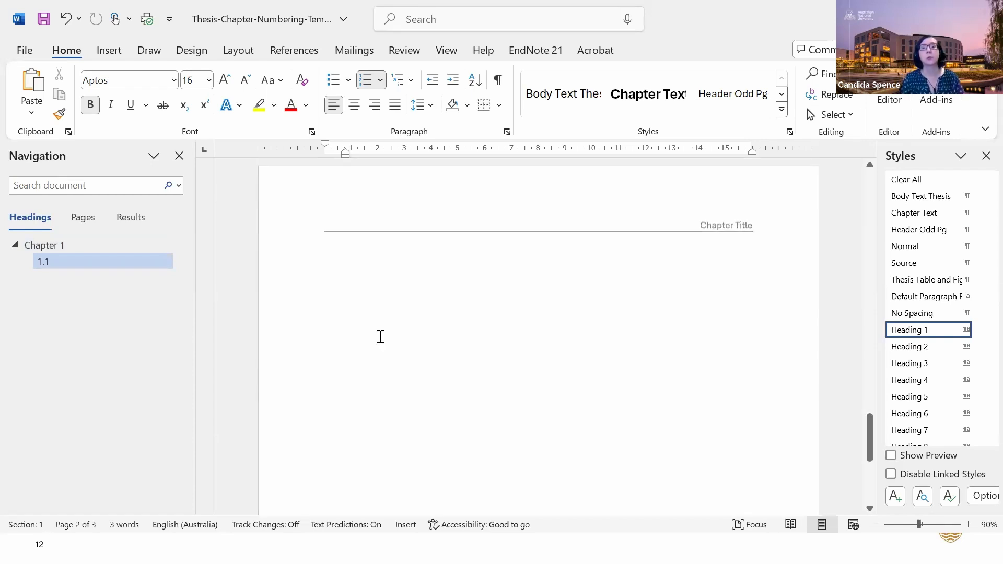
{"action": "scroll", "coordinate": [381, 337], "scroll_direction": "down", "scroll_amount": 2}
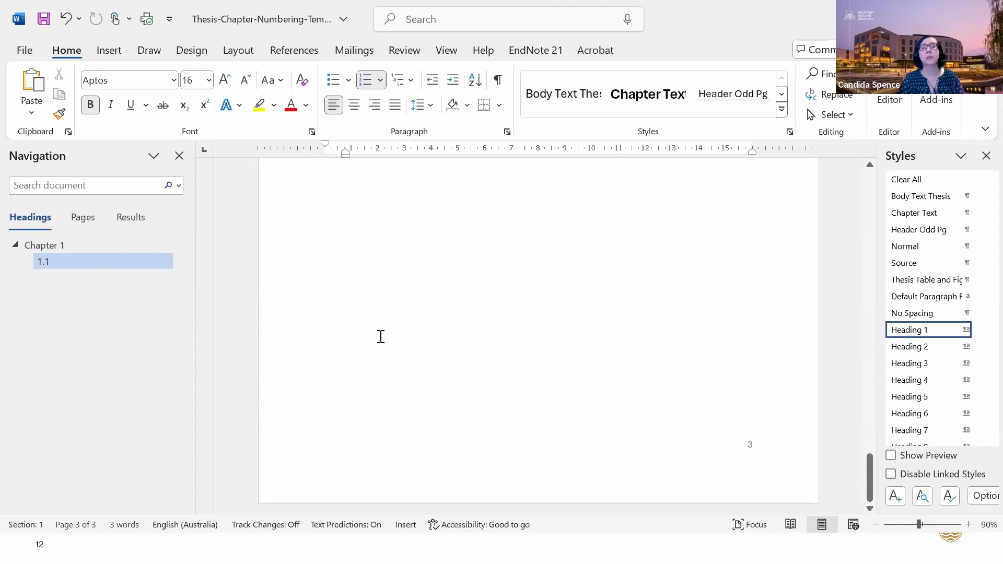
{"action": "scroll", "coordinate": [381, 337], "scroll_direction": "up", "scroll_amount": 10}
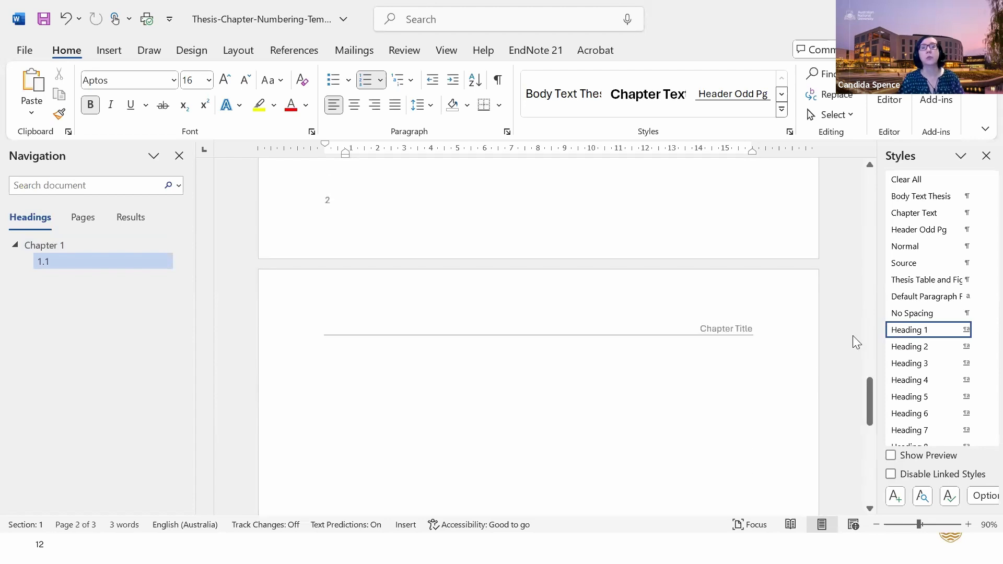
{"action": "scroll", "coordinate": [580, 324], "scroll_direction": "up", "scroll_amount": 10}
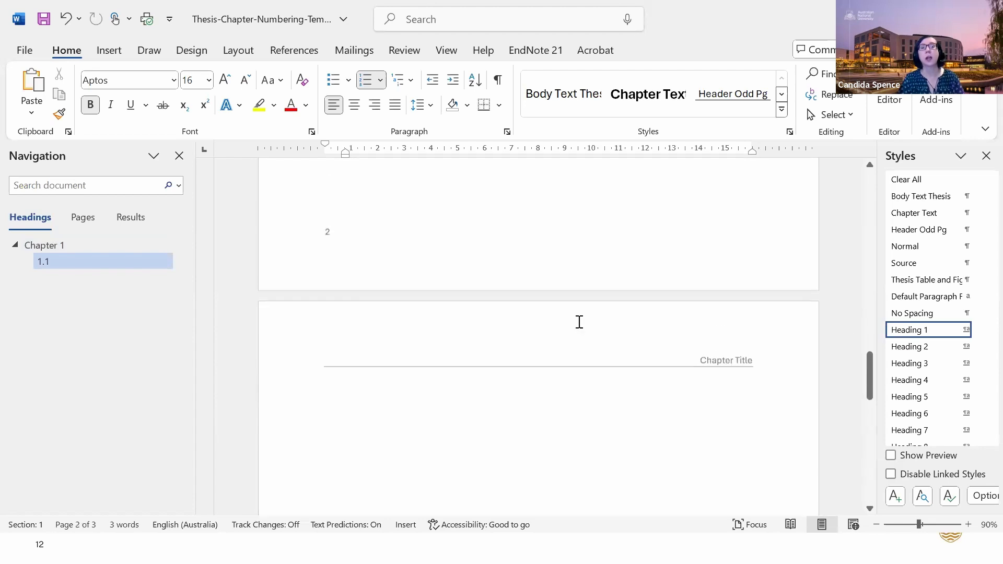
{"action": "scroll", "coordinate": [373, 398], "scroll_direction": "up", "scroll_amount": 8}
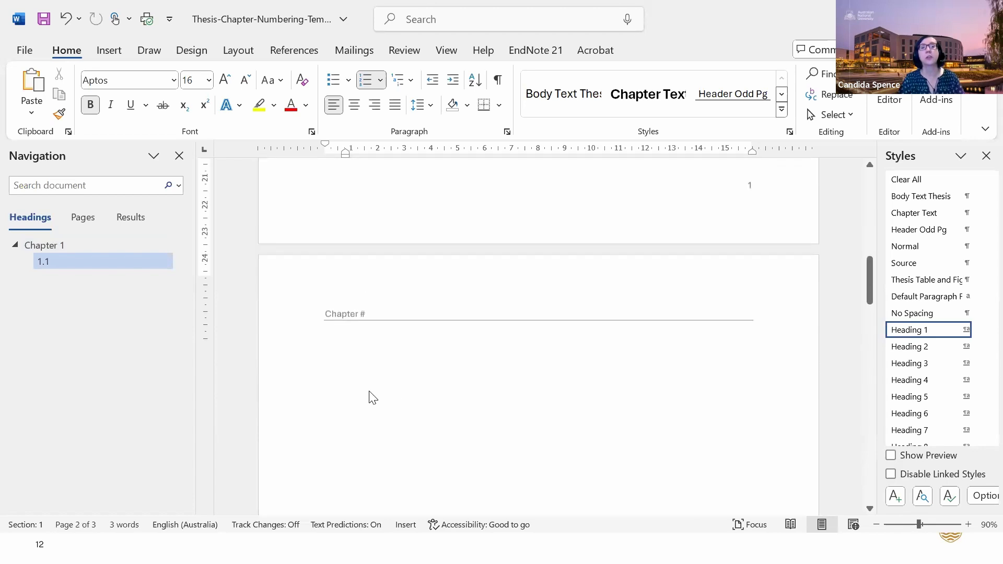
{"action": "scroll", "coordinate": [586, 373], "scroll_direction": "up", "scroll_amount": 5}
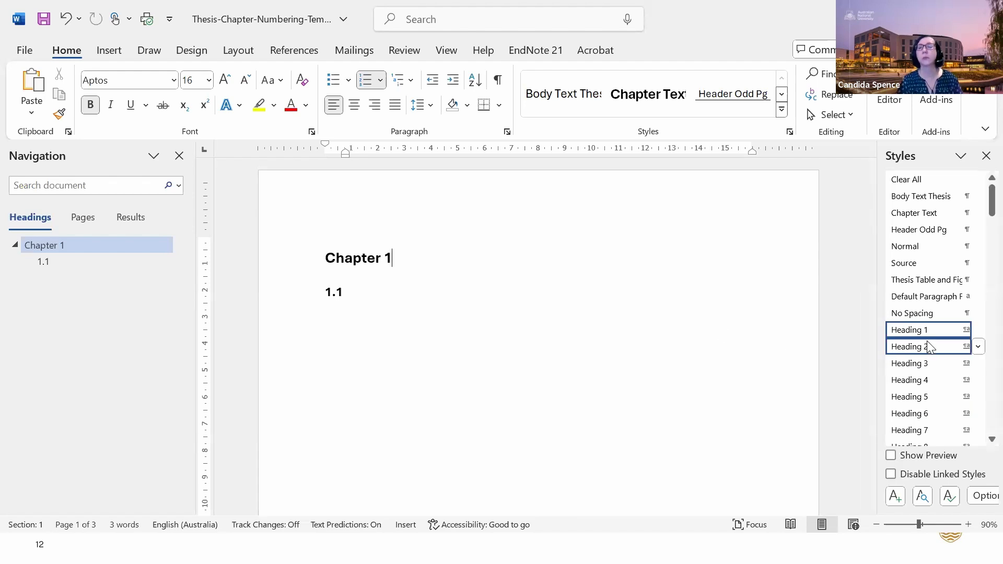
Review the font, indent and spacing settings of the Quote style without changing them
{"action": "scroll", "coordinate": [941, 397], "scroll_direction": "down", "scroll_amount": 2}
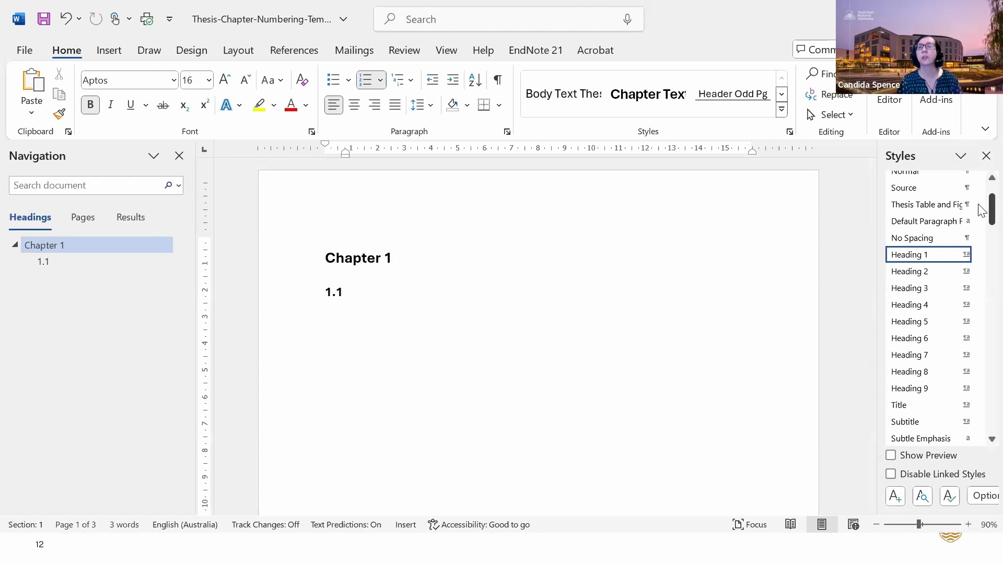
{"action": "scroll", "coordinate": [979, 204], "scroll_direction": "down", "scroll_amount": 5}
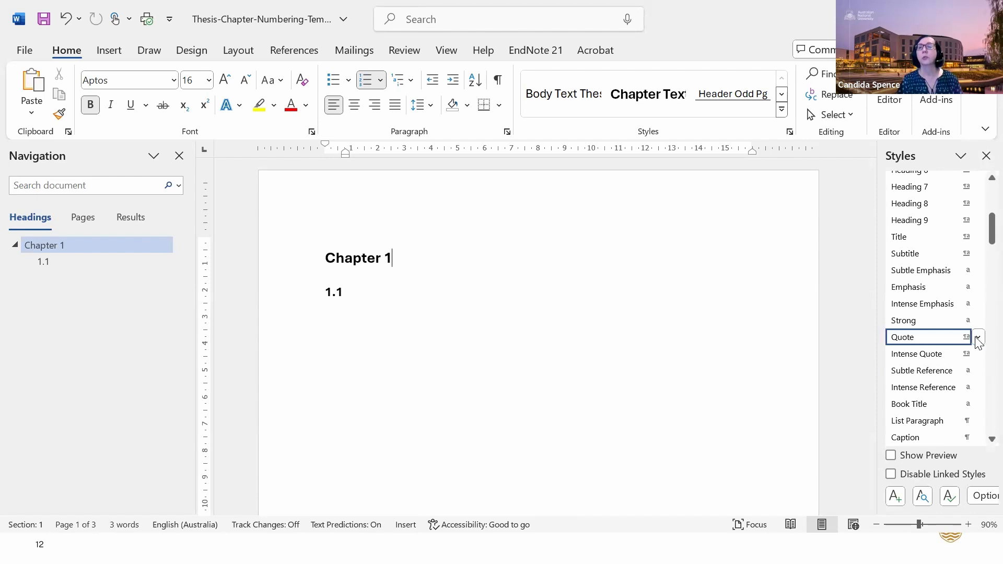
{"action": "mouse_move", "coordinate": [979, 340]}
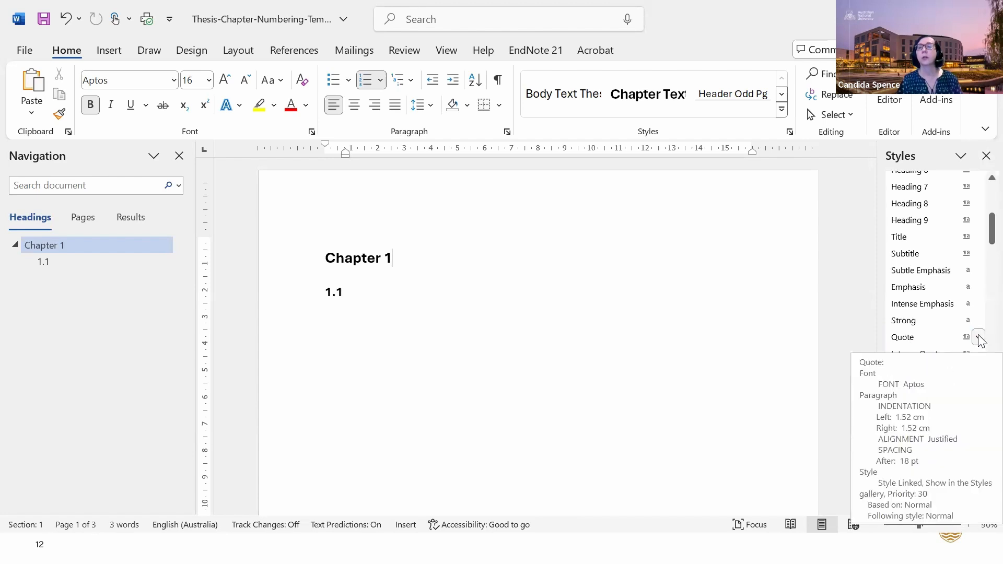
{"action": "left_click", "coordinate": [979, 337]}
{"action": "left_click", "coordinate": [951, 380]}
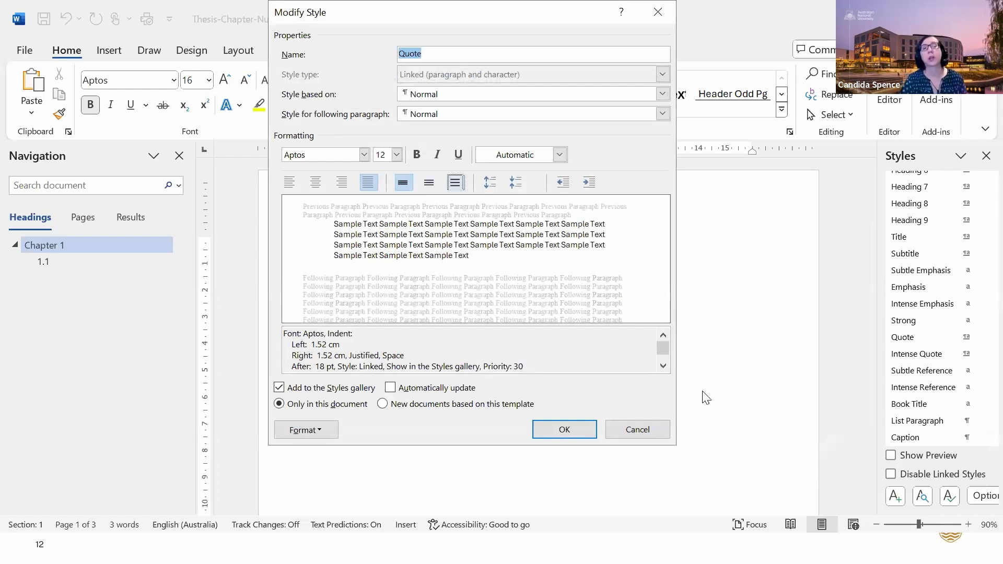
{"action": "left_click", "coordinate": [639, 430]}
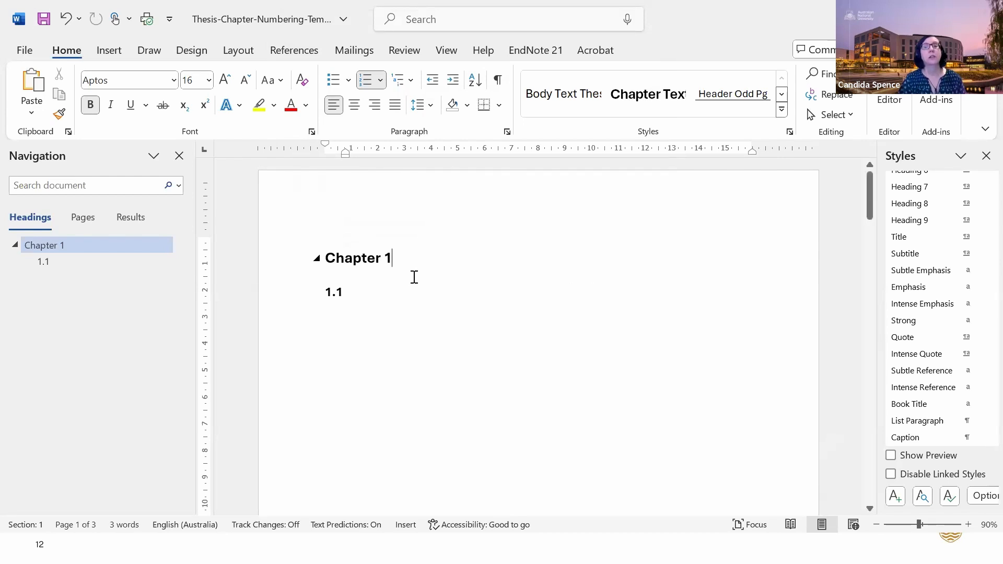
Save the chapter numbering template and select its file in the Thesis Template folder in File Explorer
{"action": "left_click", "coordinate": [42, 19]}
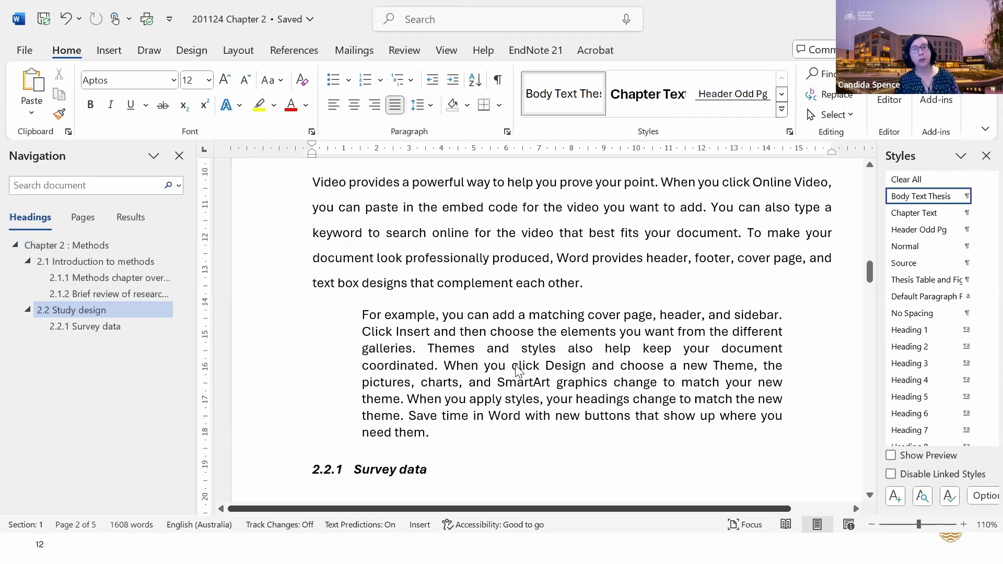
{"action": "key", "text": "alt+Tab"}
{"action": "key", "text": "alt+Tab"}
{"action": "key", "text": "alt+Tab"}
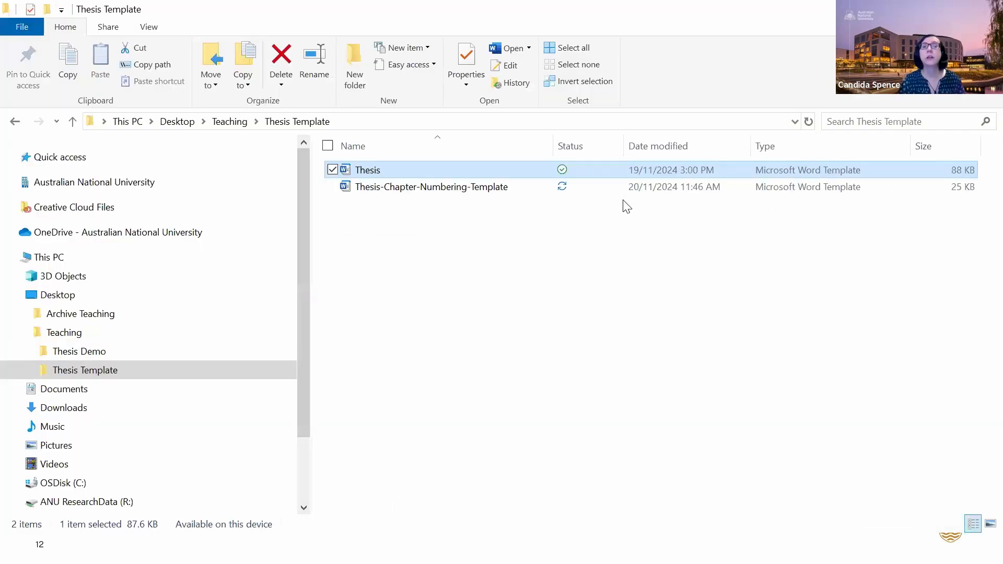
{"action": "left_click", "coordinate": [481, 194]}
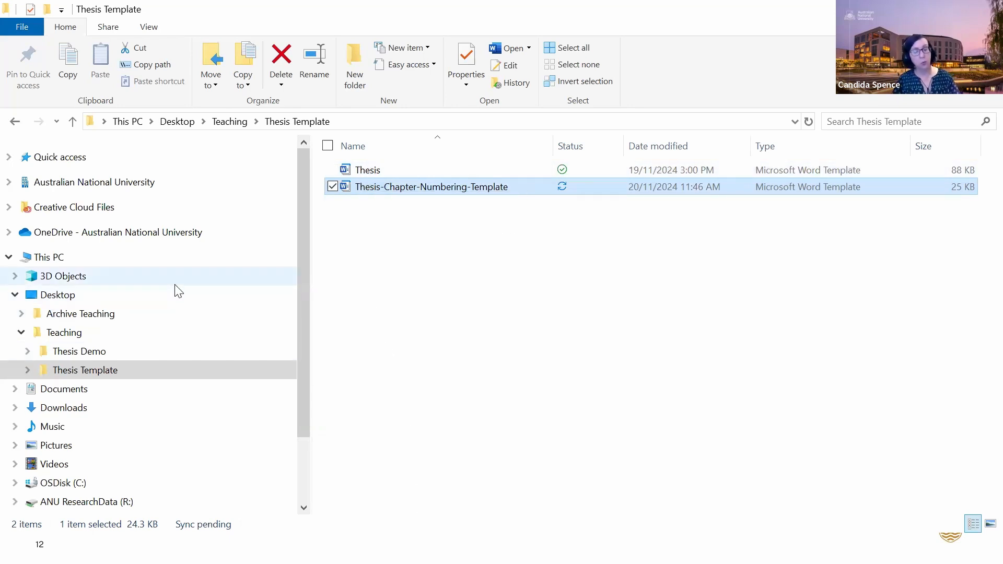
Switch to Word and open the Thesis template from the Thesis Template folder inside the Desktop's Teaching folder
{"action": "key", "text": "alt+Tab"}
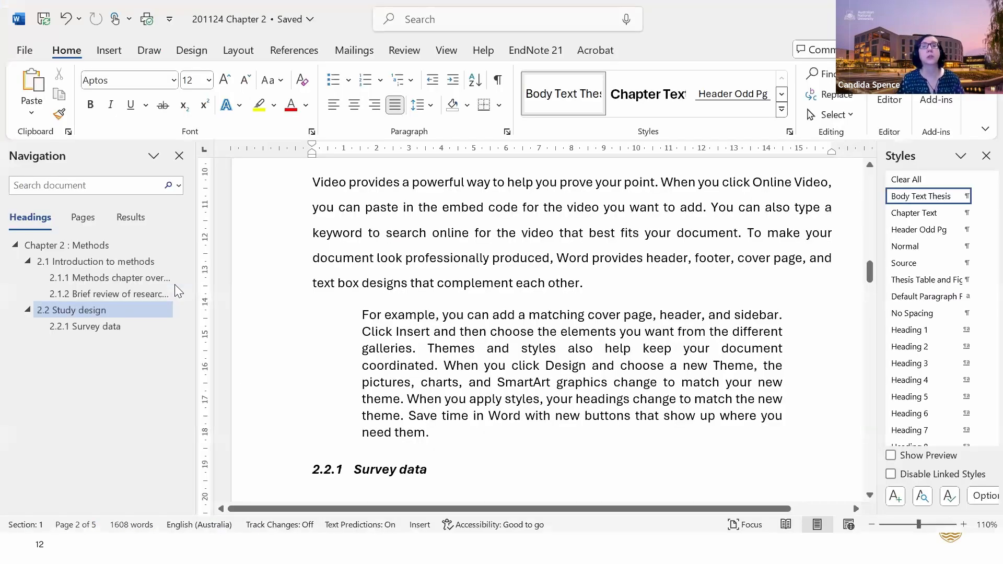
{"action": "left_click", "coordinate": [24, 52]}
{"action": "left_click", "coordinate": [46, 157]}
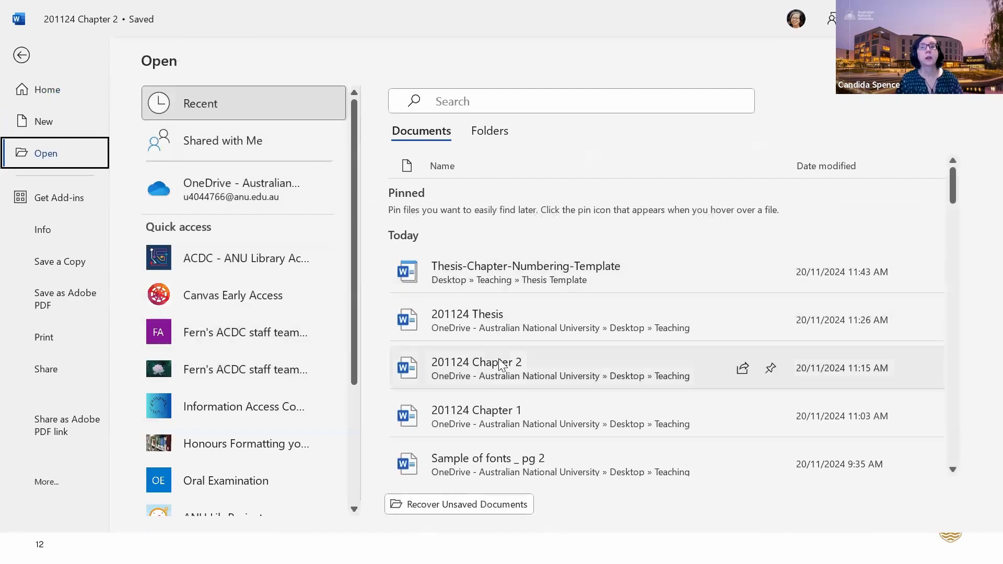
{"action": "scroll", "coordinate": [470, 368], "scroll_direction": "down", "scroll_amount": 3}
{"action": "scroll", "coordinate": [199, 460], "scroll_direction": "down", "scroll_amount": 3}
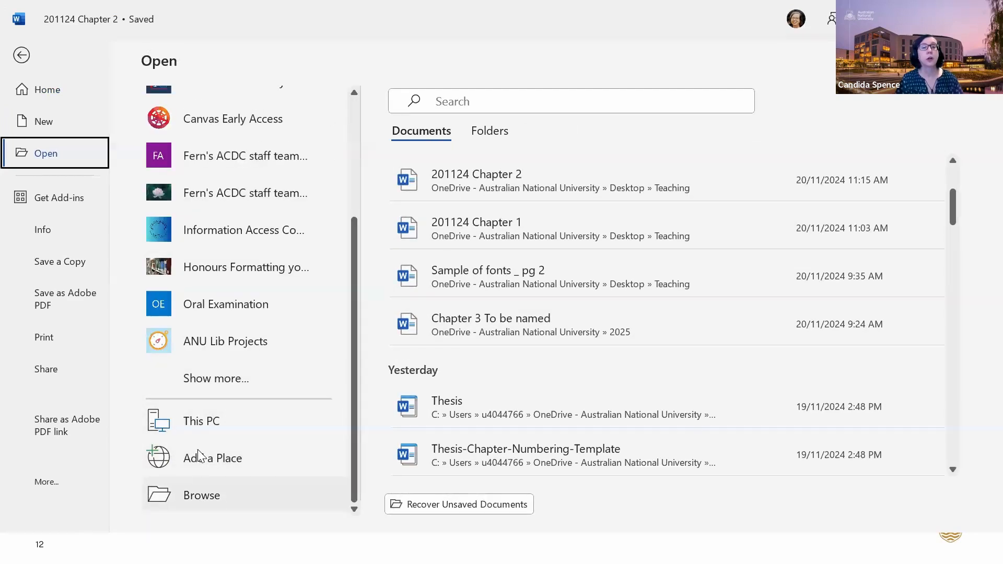
{"action": "left_click", "coordinate": [212, 420]}
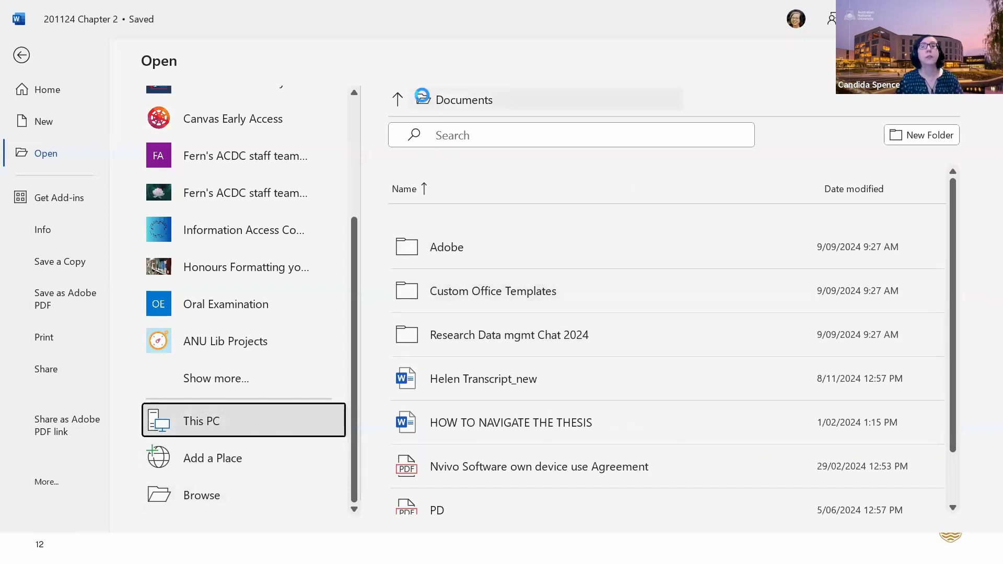
{"action": "left_click", "coordinate": [399, 98]}
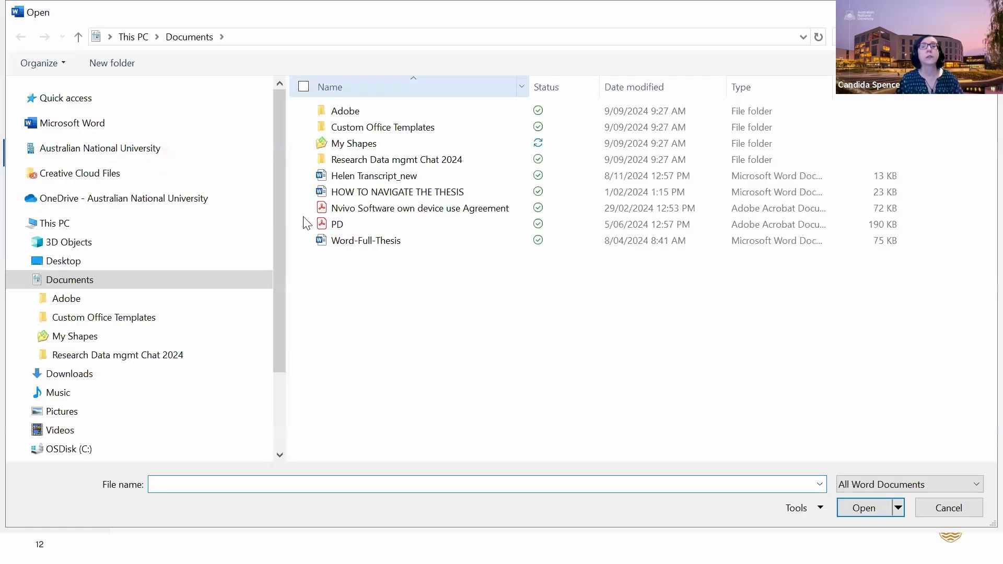
{"action": "left_click", "coordinate": [122, 261]}
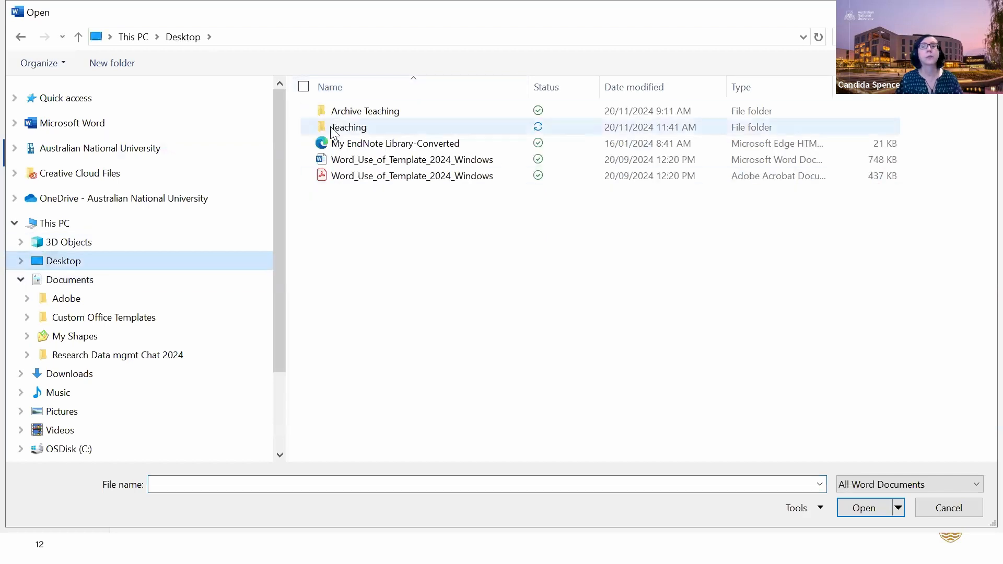
{"action": "double_click", "coordinate": [351, 128]}
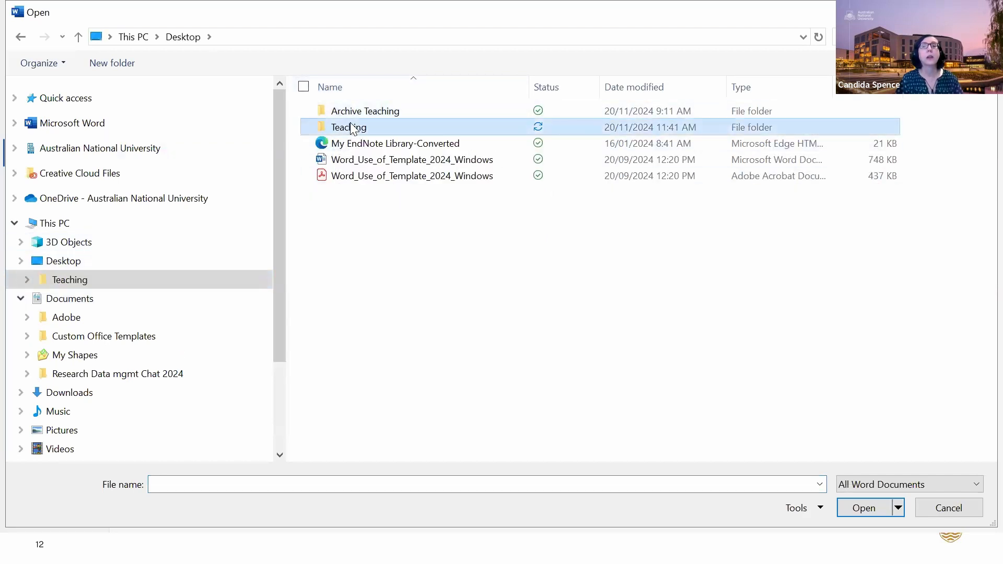
{"action": "double_click", "coordinate": [381, 130]}
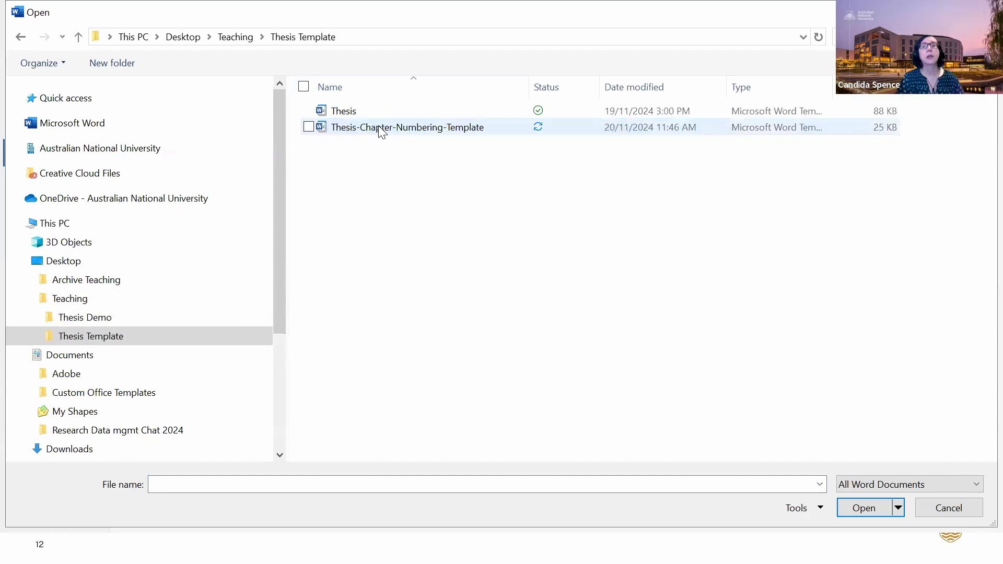
{"action": "left_click", "coordinate": [345, 112]}
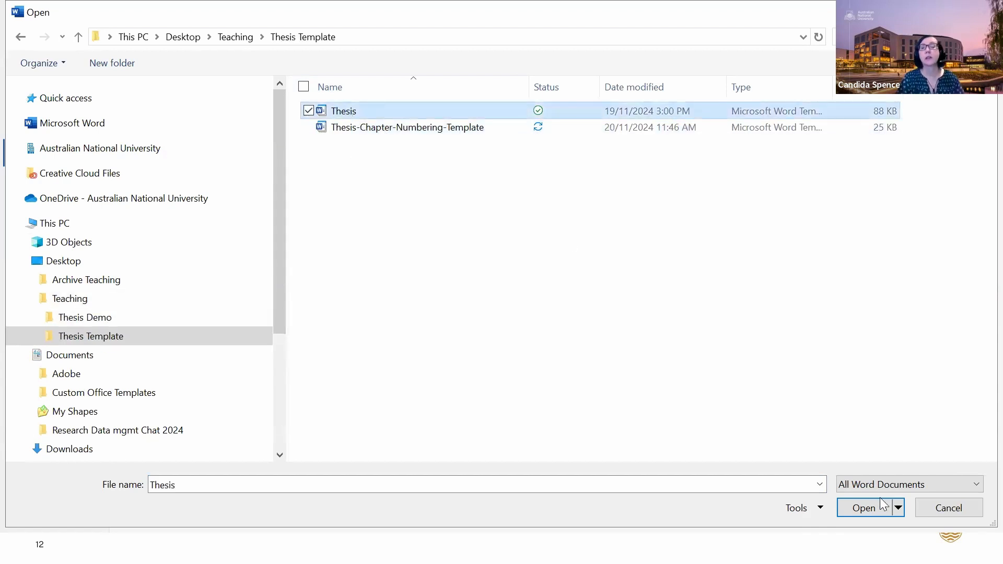
{"action": "left_click", "coordinate": [863, 507]}
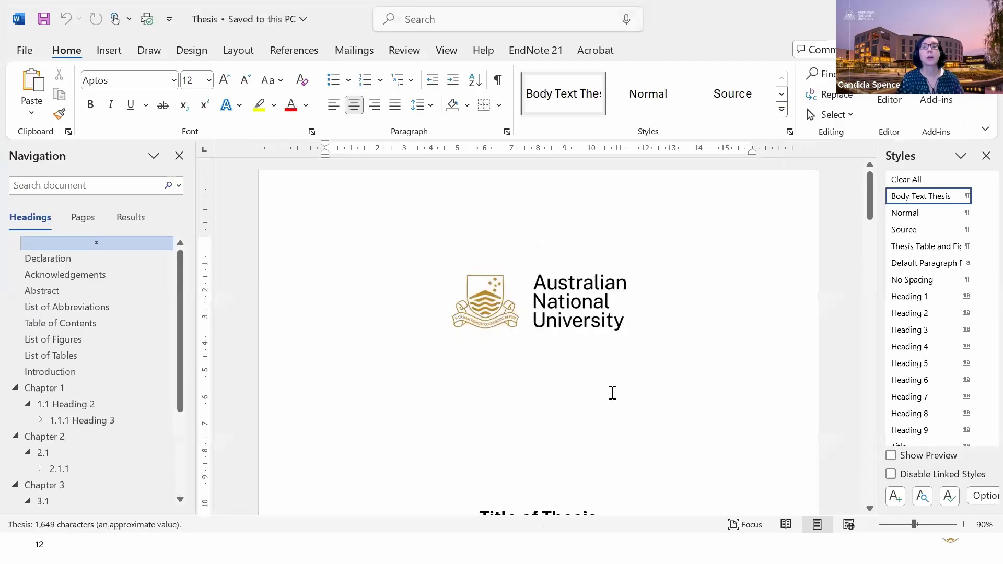
Centre the page number in the Section 3 footer on the Introduction page of the Thesis template
{"action": "scroll", "coordinate": [596, 403], "scroll_direction": "down", "scroll_amount": 5}
{"action": "scroll", "coordinate": [599, 407], "scroll_direction": "down", "scroll_amount": 20}
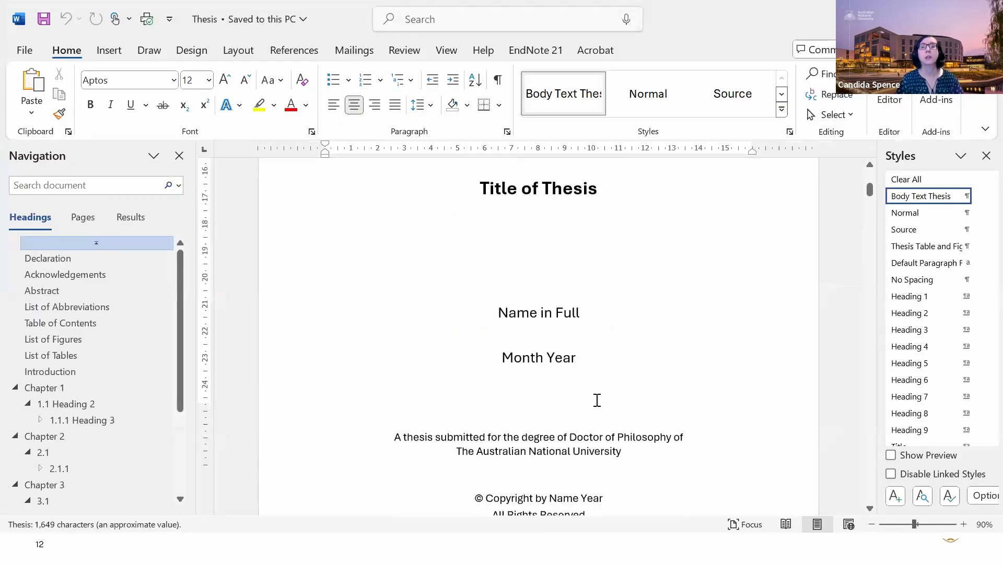
{"action": "scroll", "coordinate": [598, 400], "scroll_direction": "down", "scroll_amount": 15}
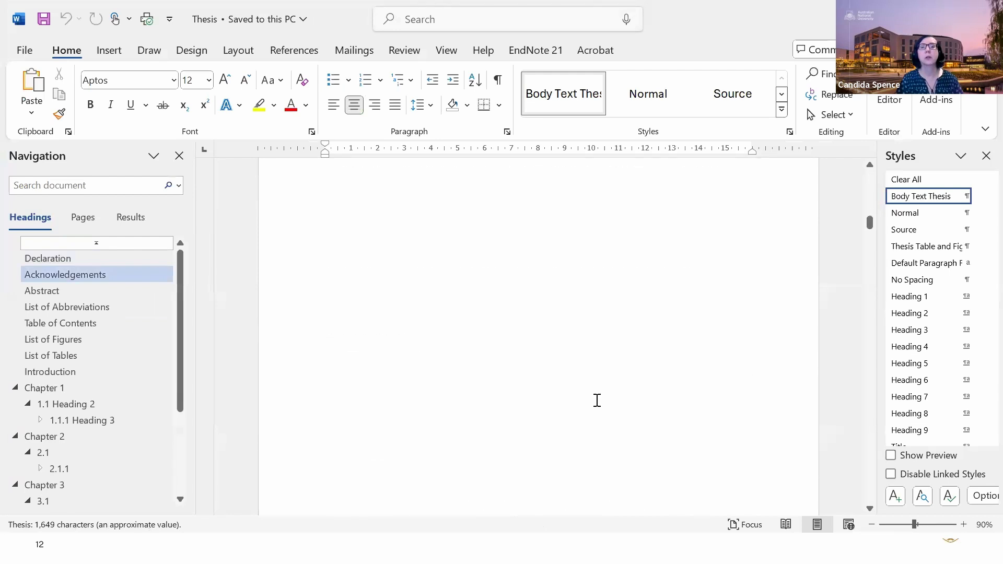
{"action": "scroll", "coordinate": [597, 400], "scroll_direction": "down", "scroll_amount": 15}
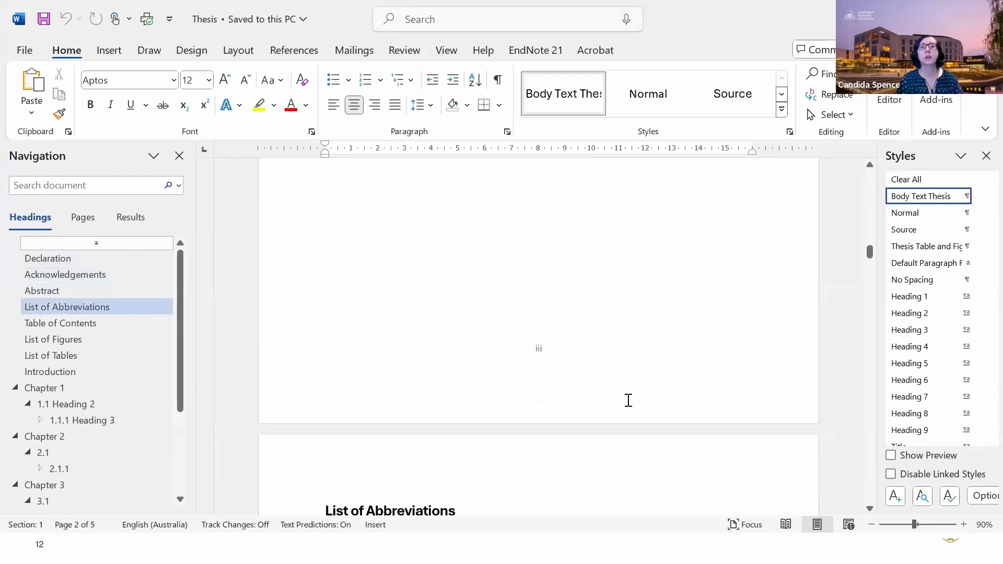
{"action": "scroll", "coordinate": [628, 400], "scroll_direction": "down", "scroll_amount": 15}
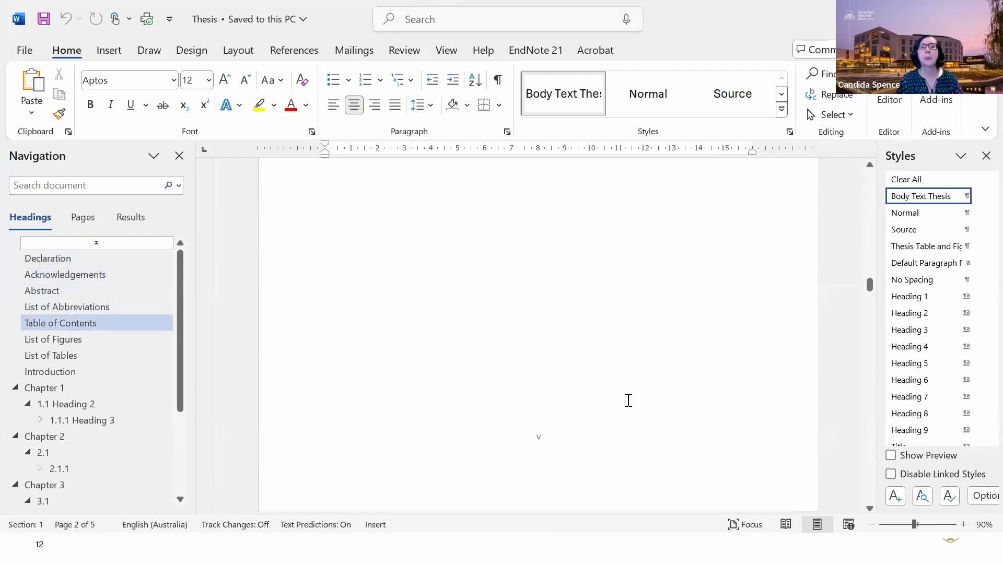
{"action": "scroll", "coordinate": [629, 400], "scroll_direction": "down", "scroll_amount": 15}
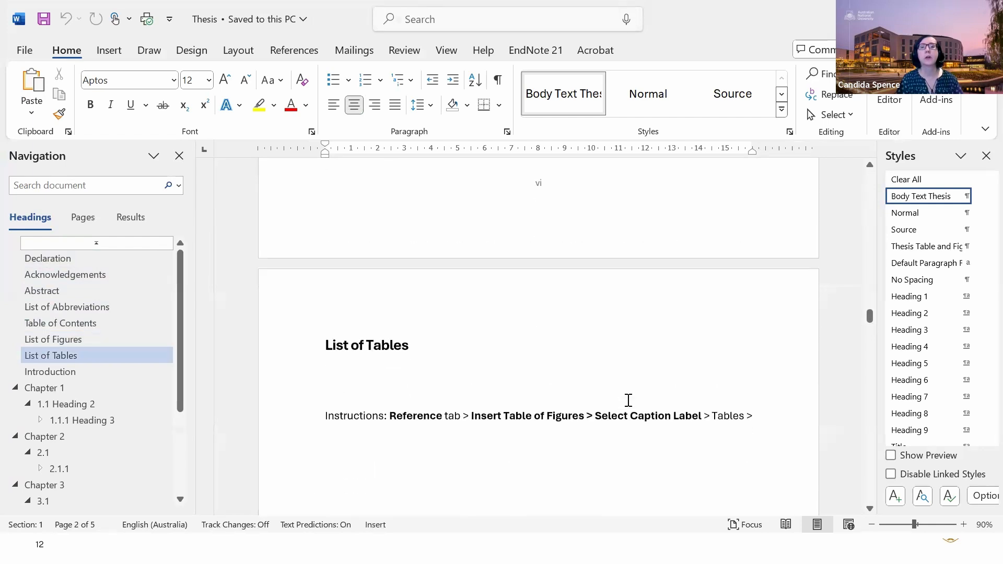
{"action": "scroll", "coordinate": [627, 400], "scroll_direction": "down", "scroll_amount": 10}
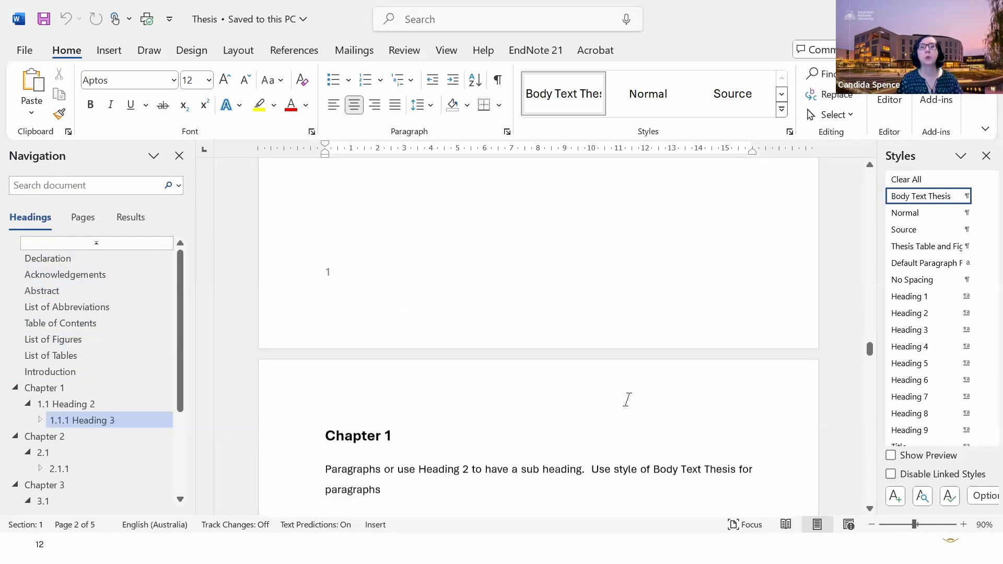
{"action": "scroll", "coordinate": [453, 384], "scroll_direction": "up", "scroll_amount": 4}
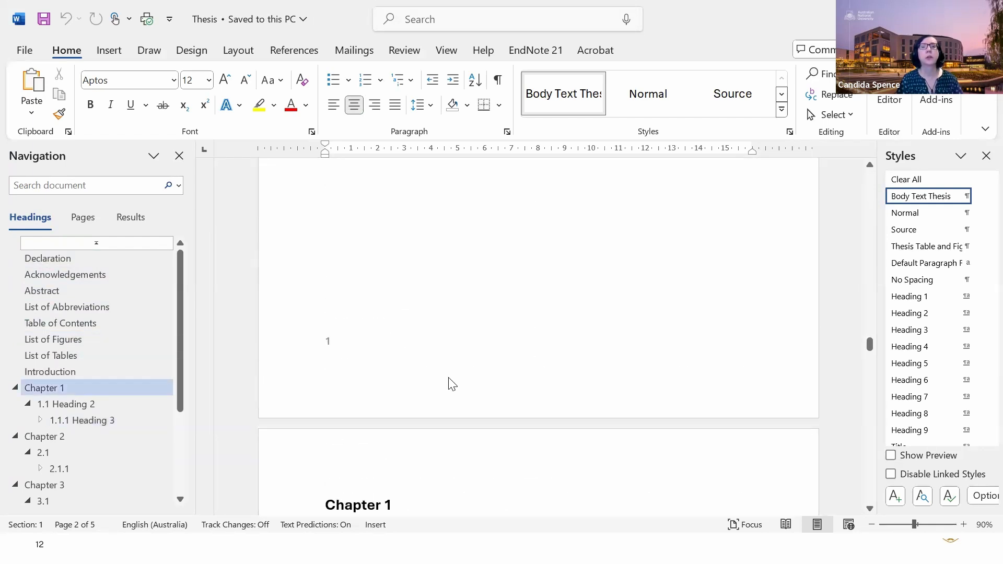
{"action": "double_click", "coordinate": [350, 345]}
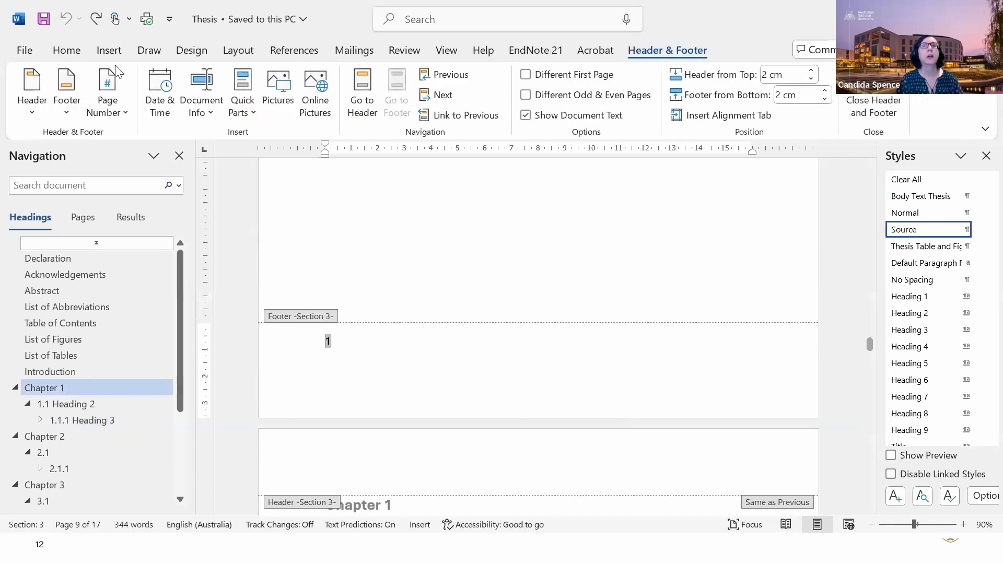
{"action": "left_click", "coordinate": [67, 49]}
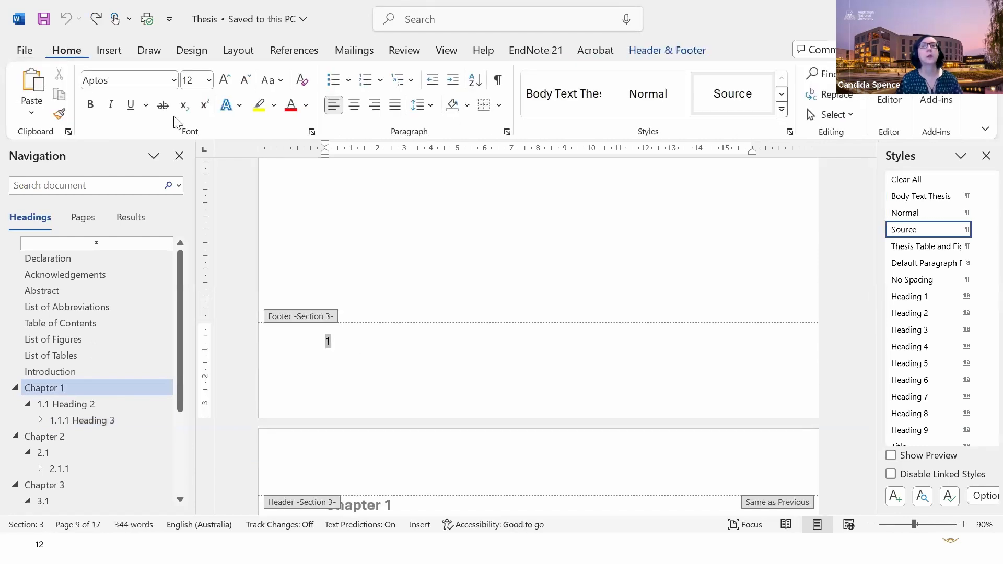
{"action": "left_click", "coordinate": [354, 105]}
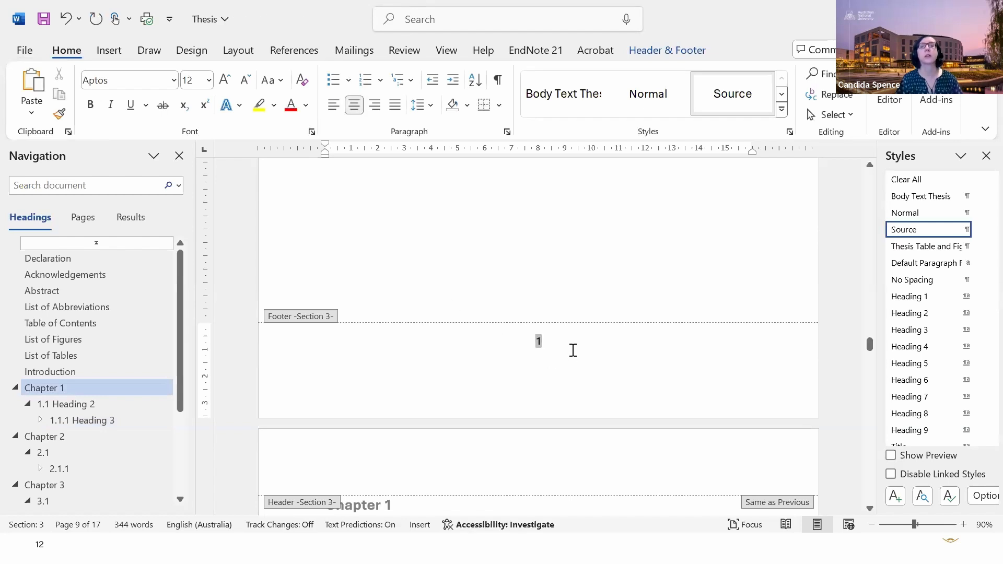
Check the page number alignment in the chapter footers, close footer editing, and review the numbering from the last front-matter page to Chapter 2
{"action": "scroll", "coordinate": [605, 349], "scroll_direction": "down", "scroll_amount": 6}
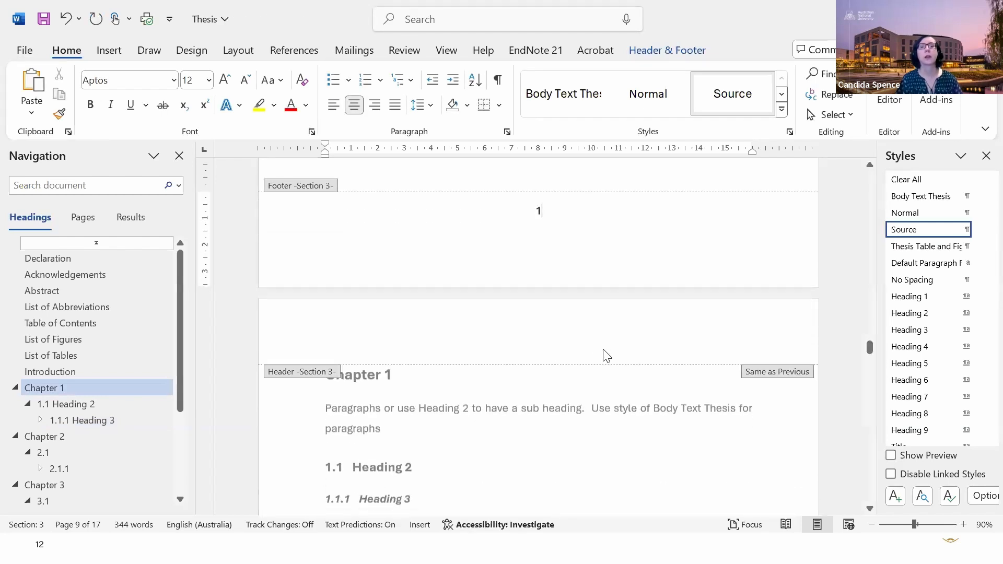
{"action": "scroll", "coordinate": [605, 349], "scroll_direction": "down", "scroll_amount": 8}
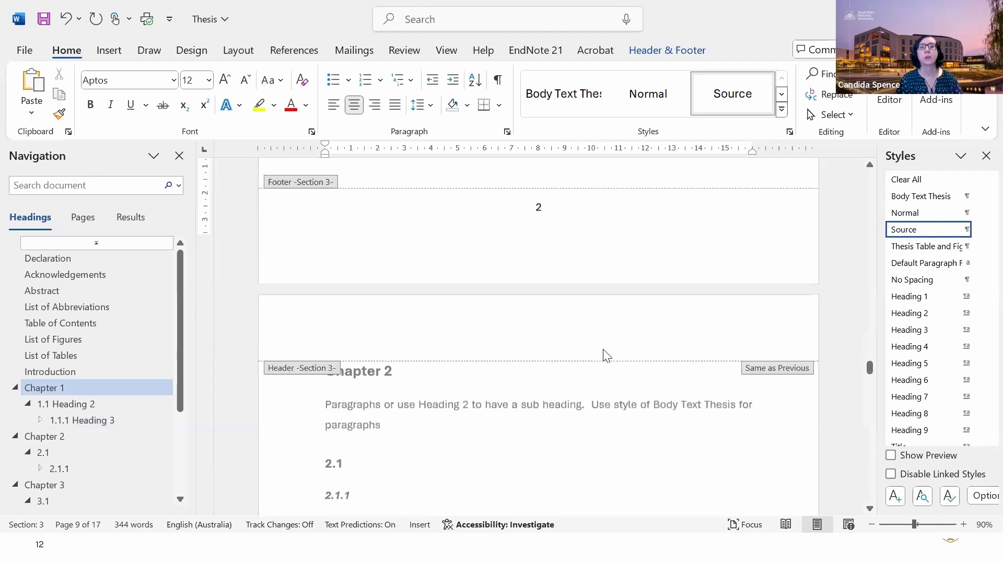
{"action": "scroll", "coordinate": [605, 349], "scroll_direction": "down", "scroll_amount": 8}
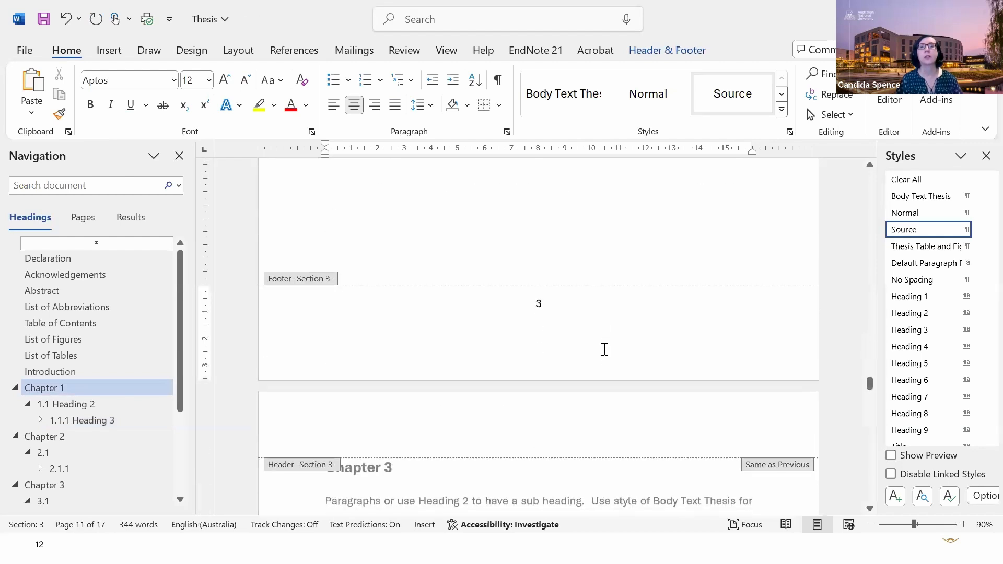
{"action": "left_click", "coordinate": [659, 50]}
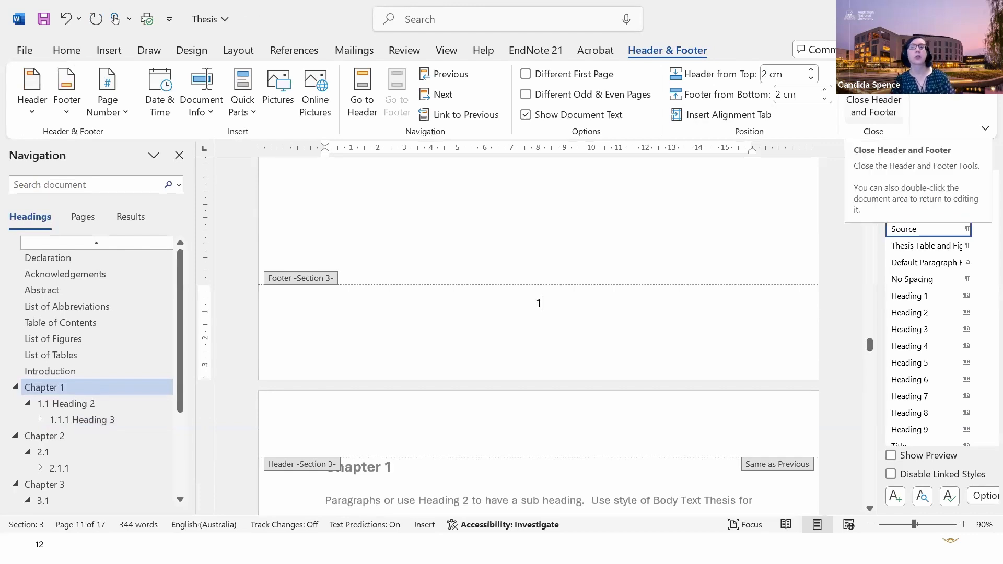
{"action": "left_click", "coordinate": [873, 106]}
{"action": "scroll", "coordinate": [477, 245], "scroll_direction": "up", "scroll_amount": 10}
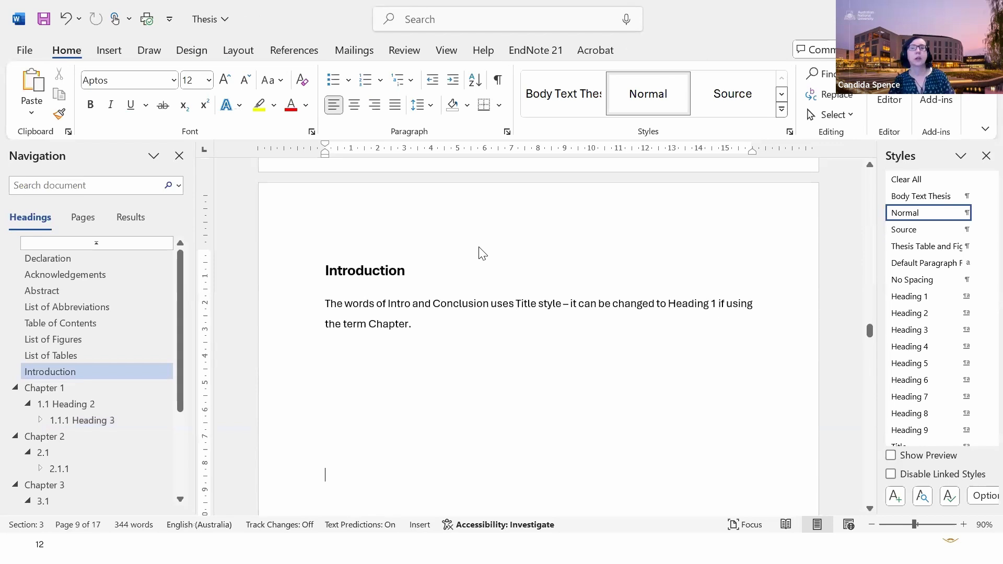
{"action": "scroll", "coordinate": [480, 253], "scroll_direction": "up", "scroll_amount": 3}
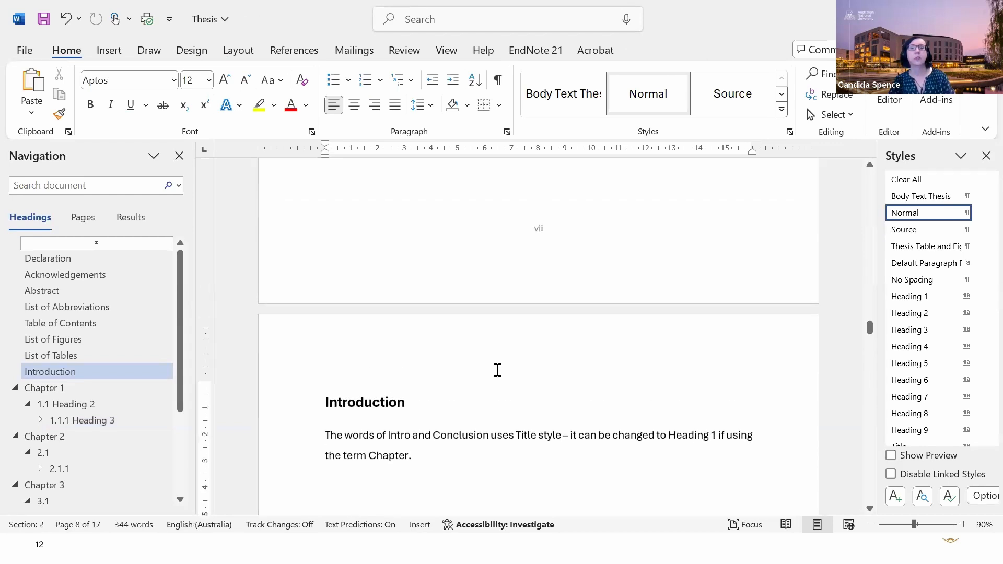
{"action": "scroll", "coordinate": [454, 311], "scroll_direction": "down", "scroll_amount": 1}
{"action": "scroll", "coordinate": [528, 410], "scroll_direction": "down", "scroll_amount": 15}
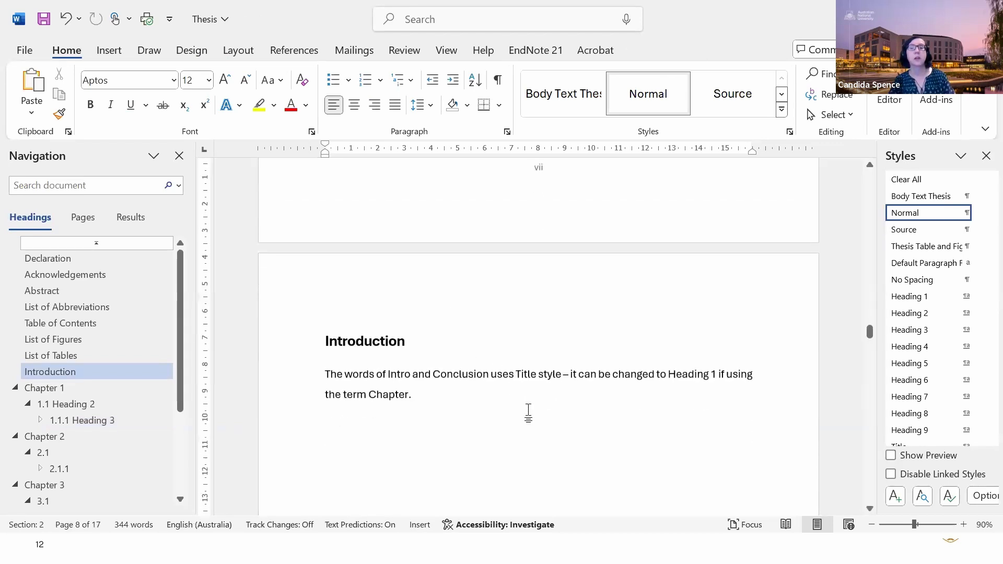
{"action": "scroll", "coordinate": [528, 409], "scroll_direction": "down", "scroll_amount": 10}
{"action": "scroll", "coordinate": [529, 408], "scroll_direction": "up", "scroll_amount": 3}
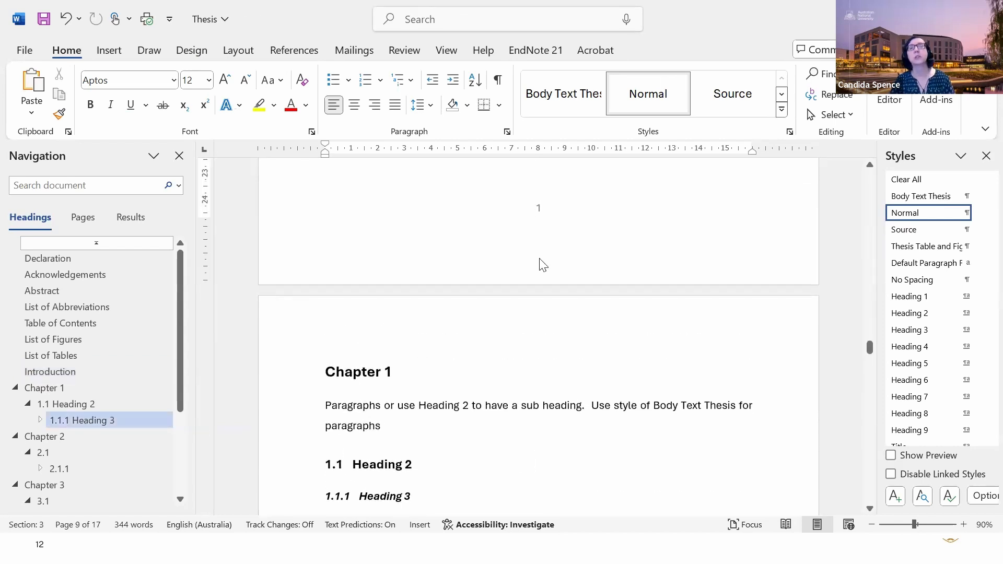
{"action": "scroll", "coordinate": [540, 265], "scroll_direction": "down", "scroll_amount": 11}
{"action": "scroll", "coordinate": [540, 328], "scroll_direction": "down", "scroll_amount": 10}
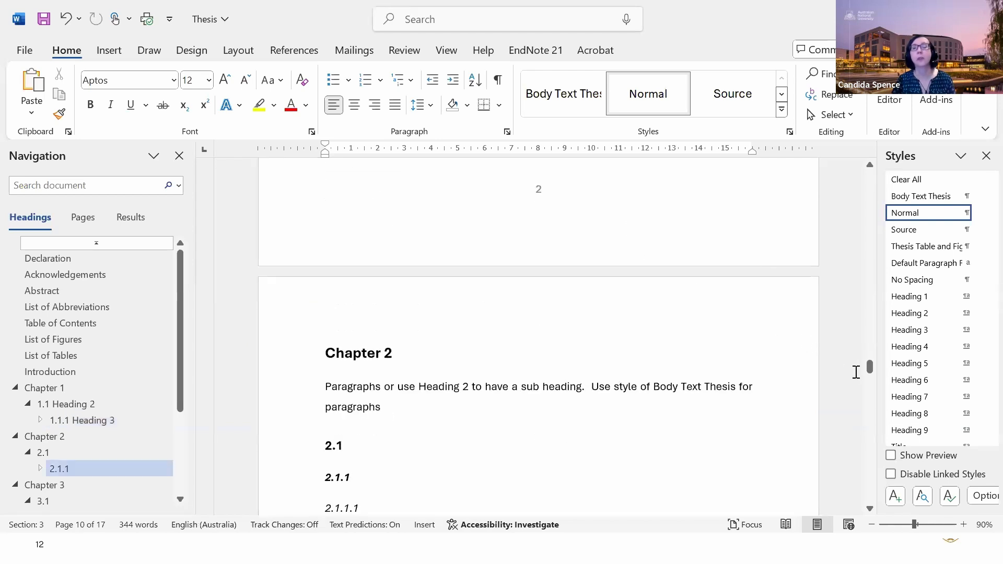
Return to the title page and turn on the display of paragraph marks to examine the spacing around the logo and title
{"action": "left_click_drag", "start_coordinate": [871, 362], "coordinate": [870, 175]}
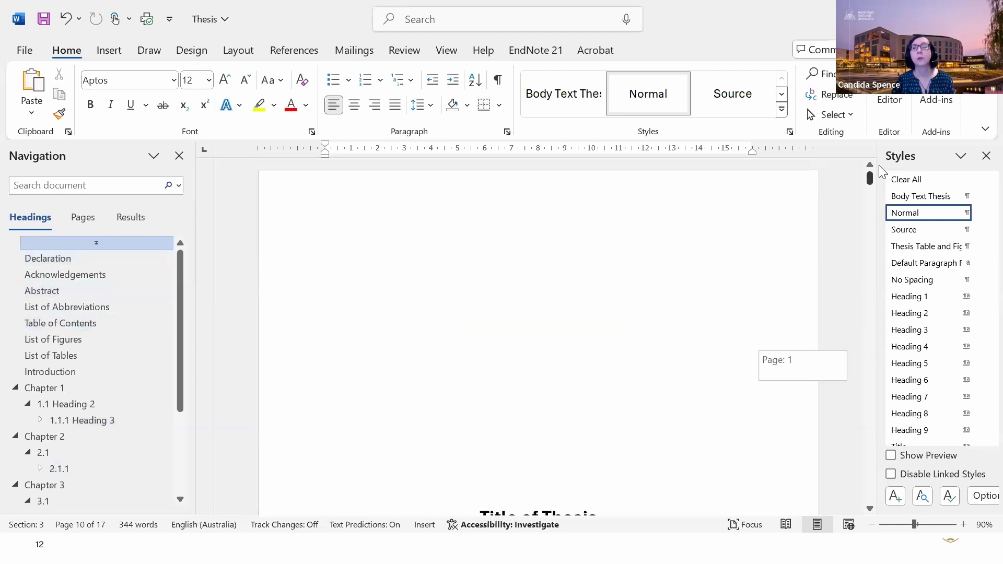
{"action": "scroll", "coordinate": [622, 376], "scroll_direction": "down", "scroll_amount": 2}
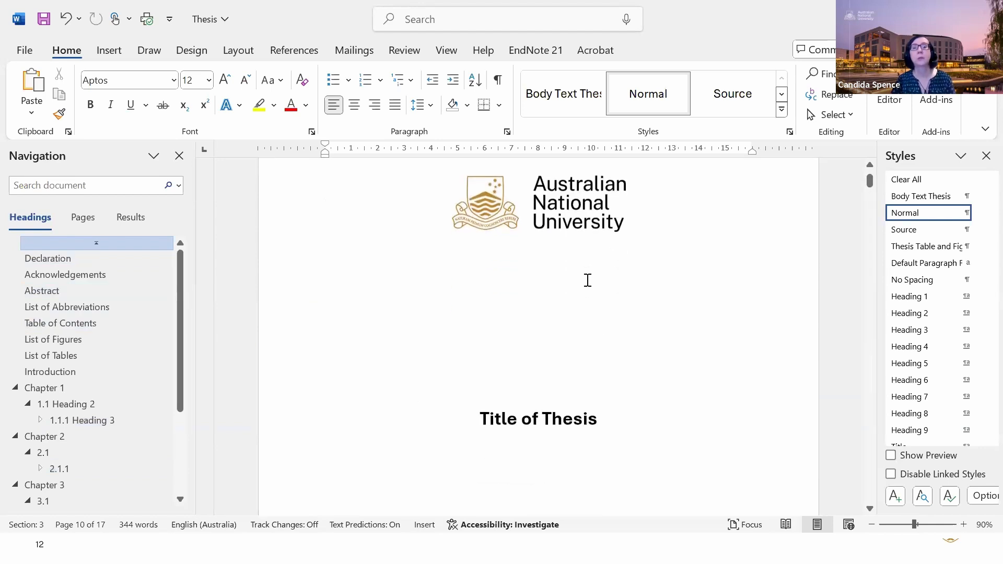
{"action": "left_click", "coordinate": [653, 327]}
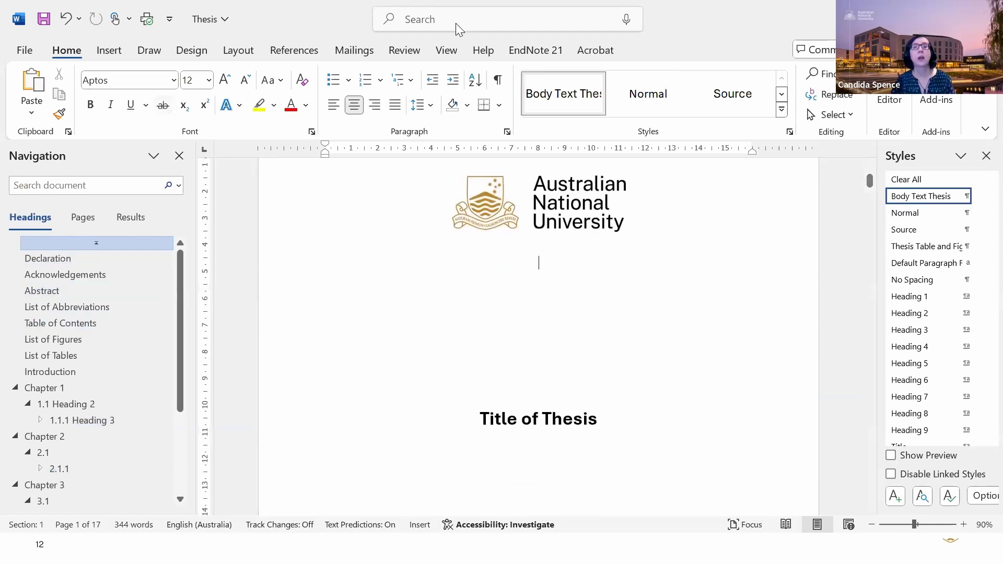
{"action": "left_click", "coordinate": [499, 80]}
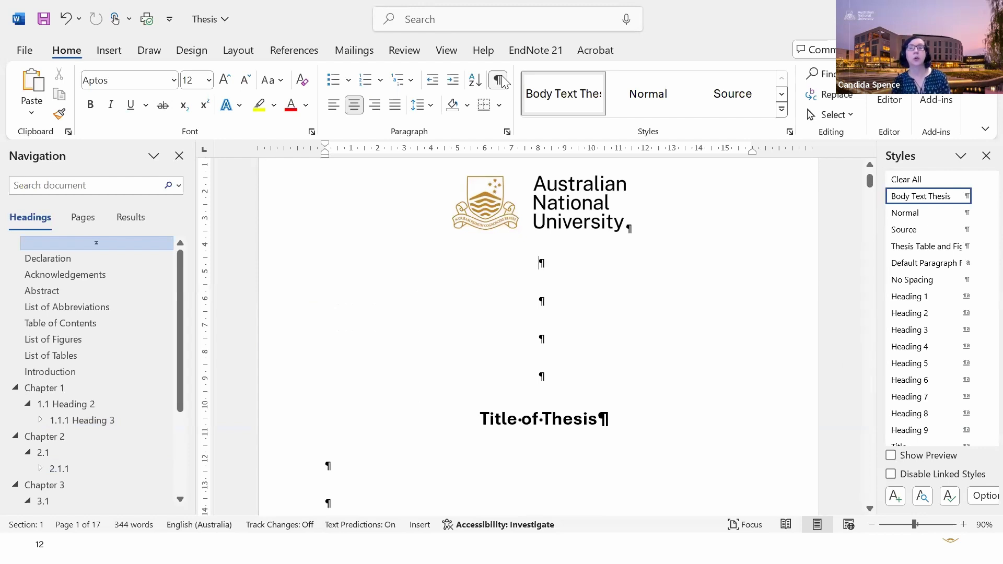
{"action": "scroll", "coordinate": [670, 208], "scroll_direction": "up", "scroll_amount": 2}
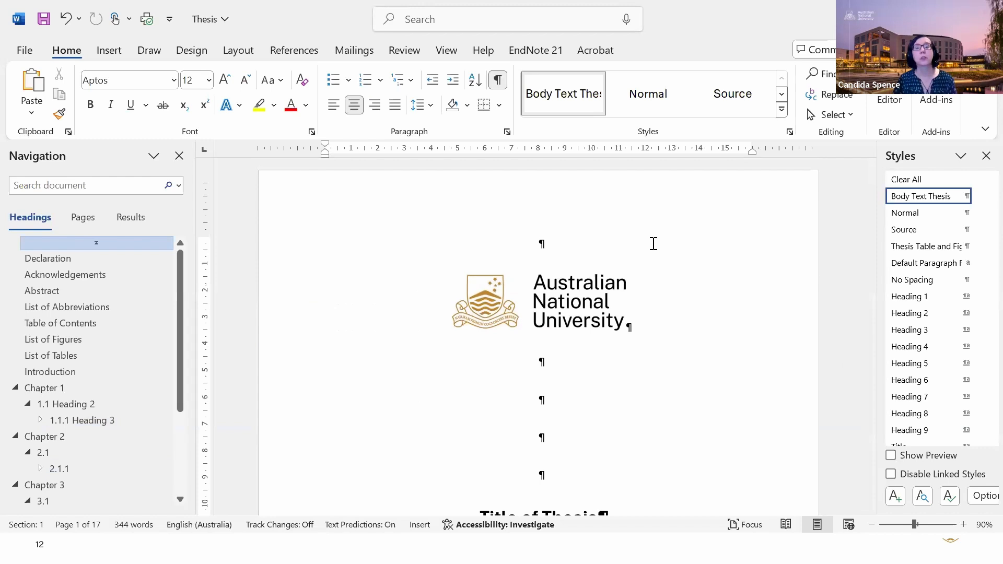
{"action": "scroll", "coordinate": [584, 396], "scroll_direction": "down", "scroll_amount": 1}
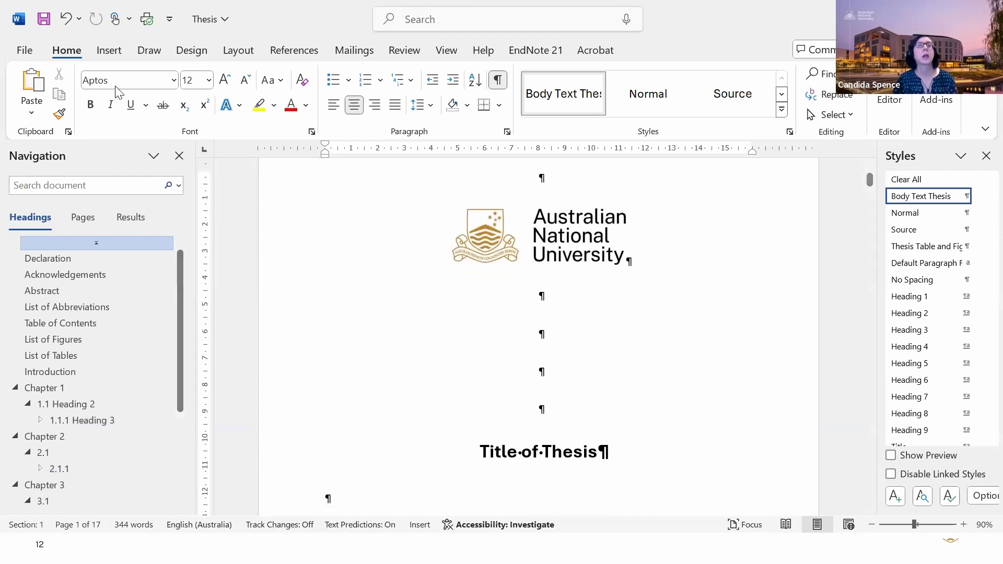
Save and close the Thesis template, and switch to File Explorer at the Thesis Template folder
{"action": "left_click", "coordinate": [45, 22]}
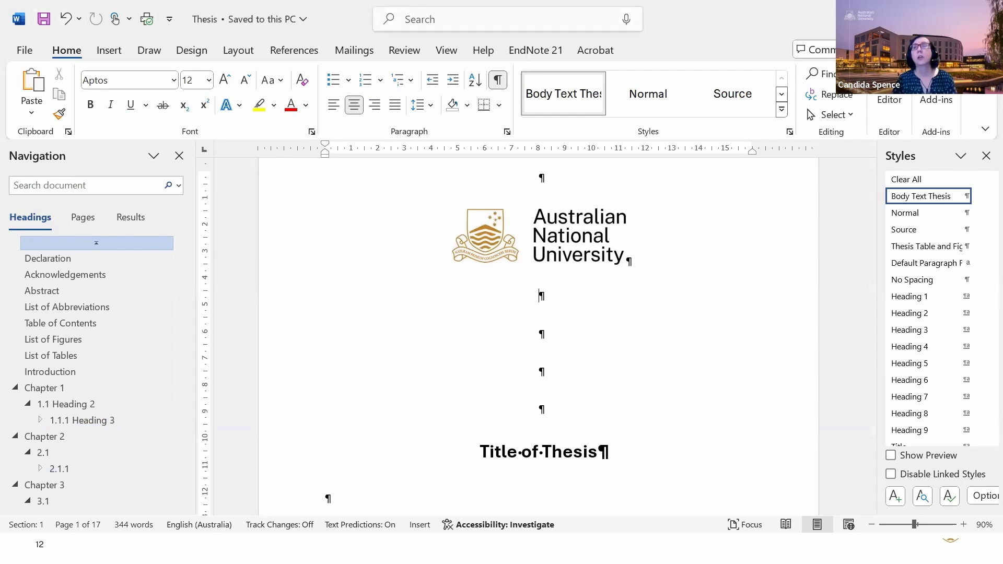
{"action": "left_click", "coordinate": [555, 426]}
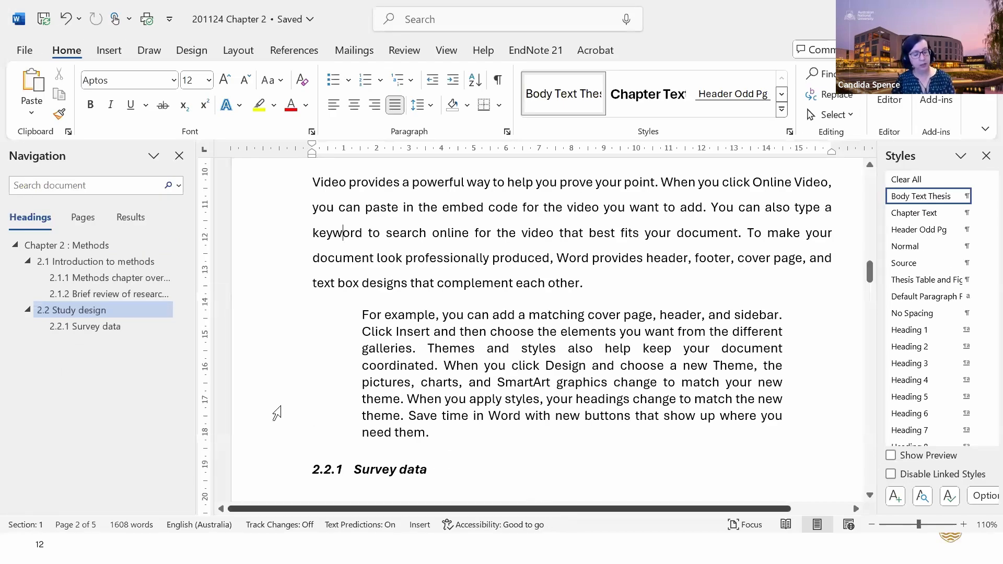
{"action": "key", "text": "alt+Tab"}
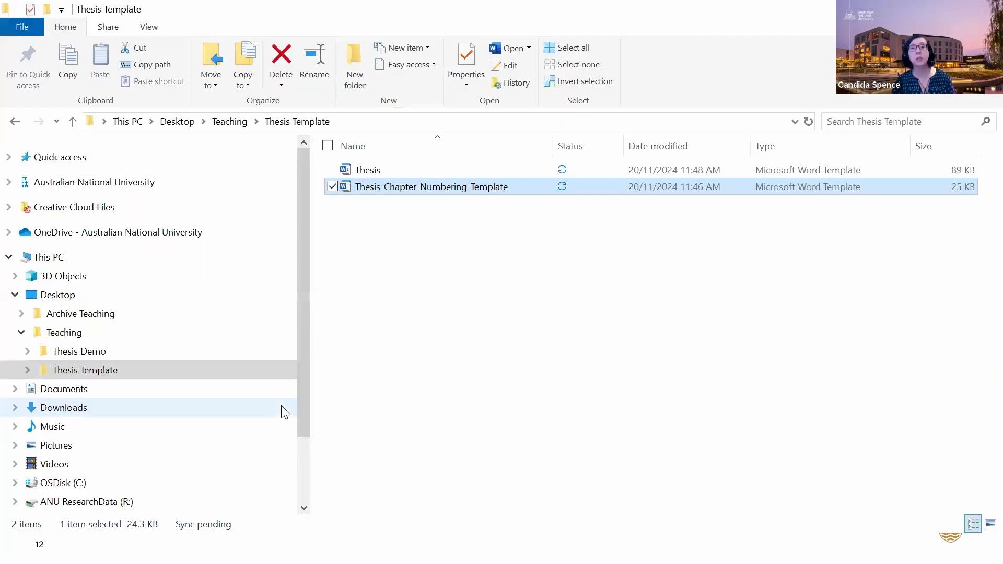
Cycle through the open windows back to the Thesis Template folder and create a new document from the Thesis template
{"action": "key", "text": "alt+Tab"}
{"action": "key", "text": "alt+Tab"}
{"action": "key", "text": "alt+Tab"}
{"action": "key", "text": "alt+Tab"}
{"action": "key", "text": "alt+Tab"}
{"action": "key", "text": "alt+Tab"}
{"action": "key", "text": "alt+Tab"}
{"action": "key", "text": "alt+Tab"}
{"action": "key", "text": "alt+Tab"}
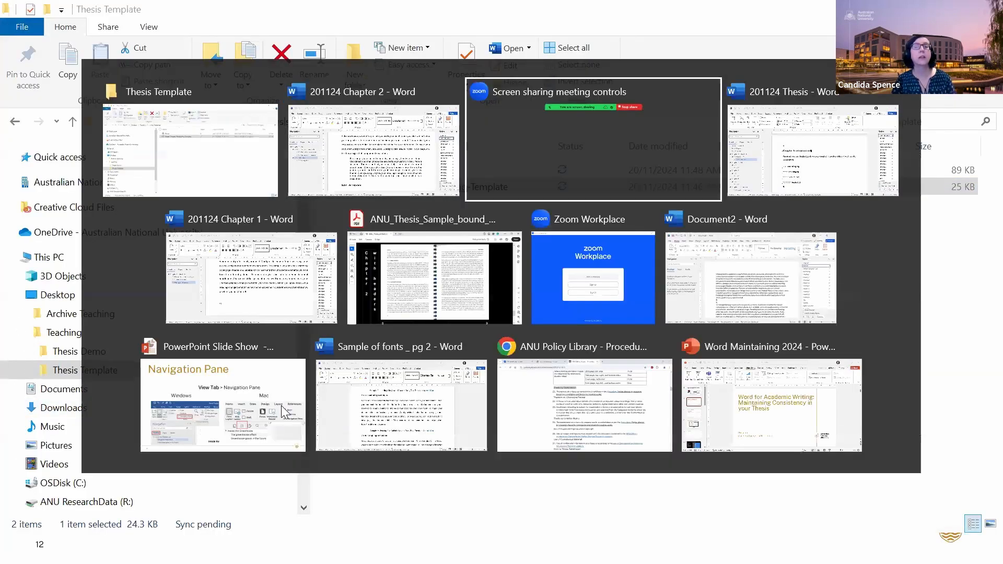
{"action": "key", "text": "alt+Tab"}
{"action": "key", "text": "alt+Tab"}
{"action": "key", "text": "alt+Tab"}
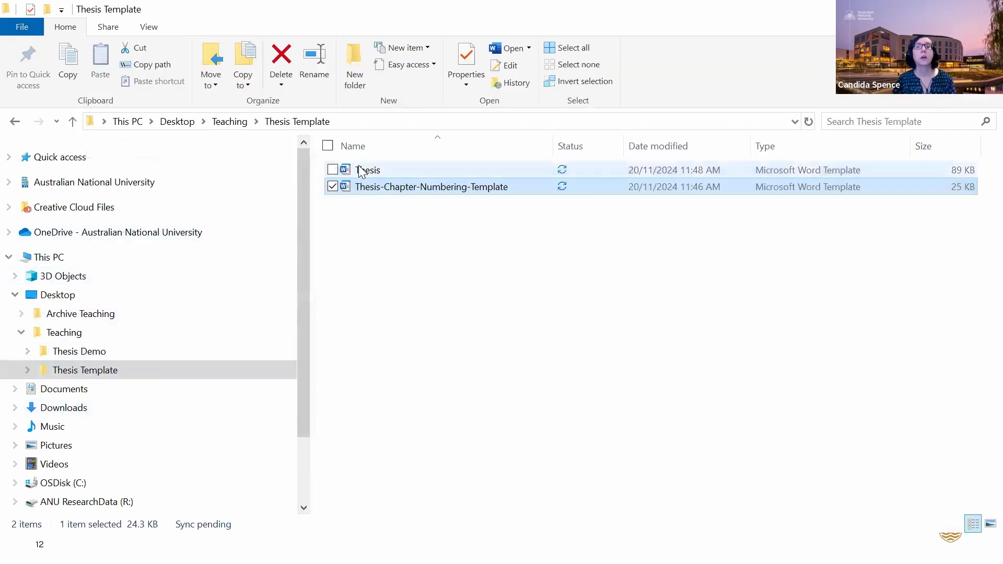
{"action": "double_click", "coordinate": [359, 171]}
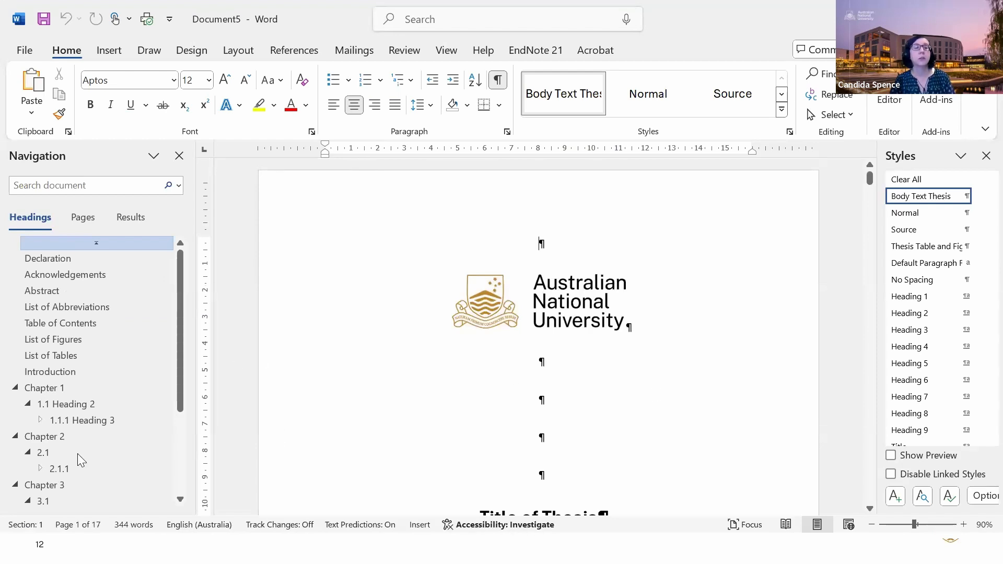
Check the footer page numbers on the pages around Chapter 1 in the new thesis document
{"action": "left_click", "coordinate": [68, 389]}
{"action": "scroll", "coordinate": [551, 411], "scroll_direction": "down", "scroll_amount": 10}
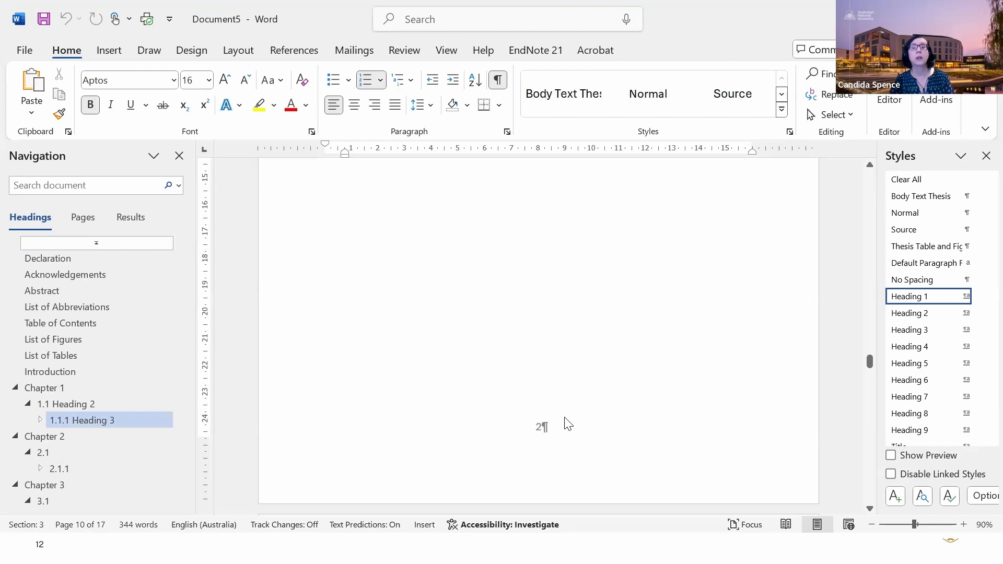
{"action": "scroll", "coordinate": [562, 418], "scroll_direction": "up", "scroll_amount": 6}
{"action": "scroll", "coordinate": [564, 417], "scroll_direction": "up", "scroll_amount": 7}
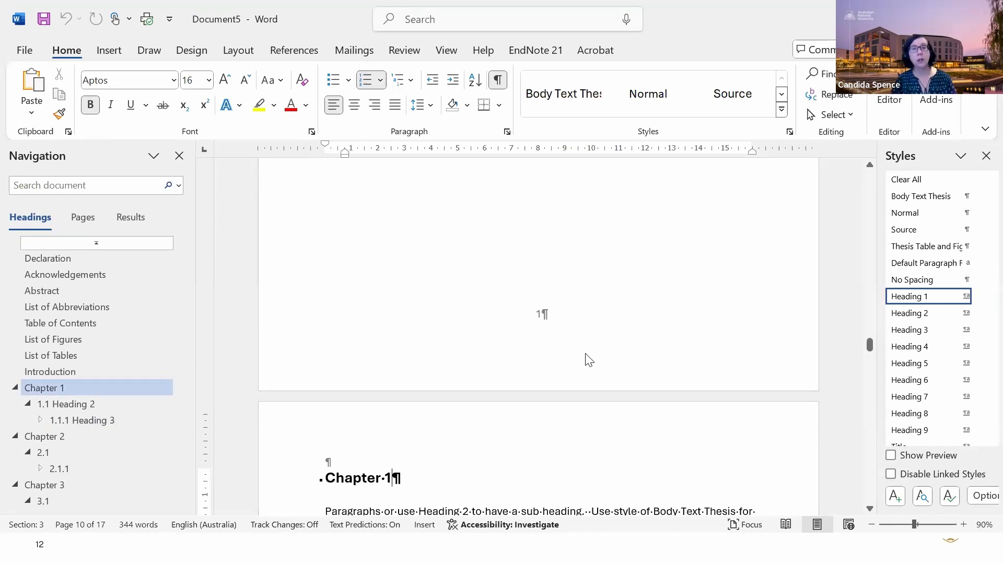
Switch to File Explorer and create a new document from Thesis-Chapter-Numbering-Template in the Thesis Template folder
{"action": "key", "text": "alt+Tab"}
{"action": "key", "text": "alt+Tab"}
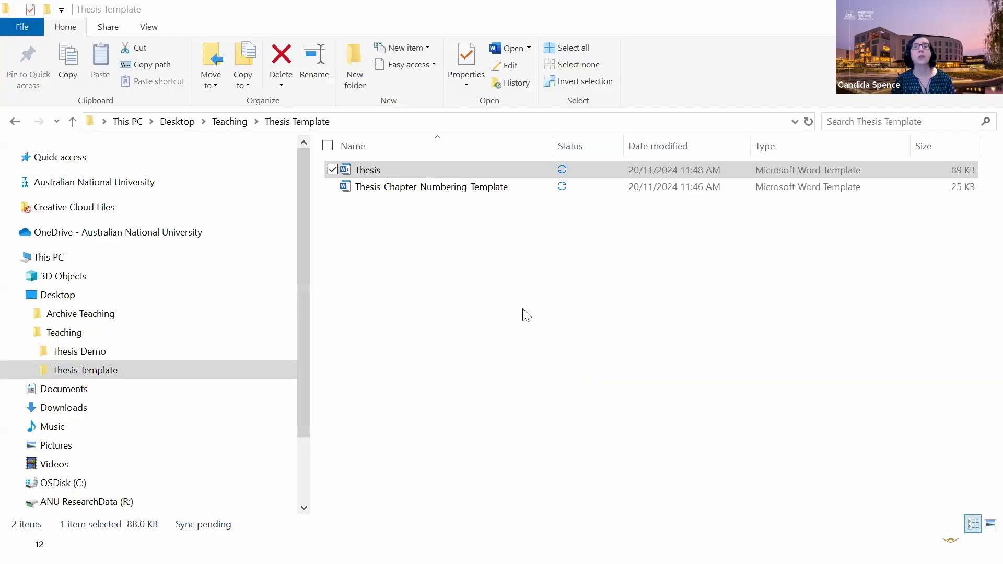
{"action": "left_click", "coordinate": [463, 190]}
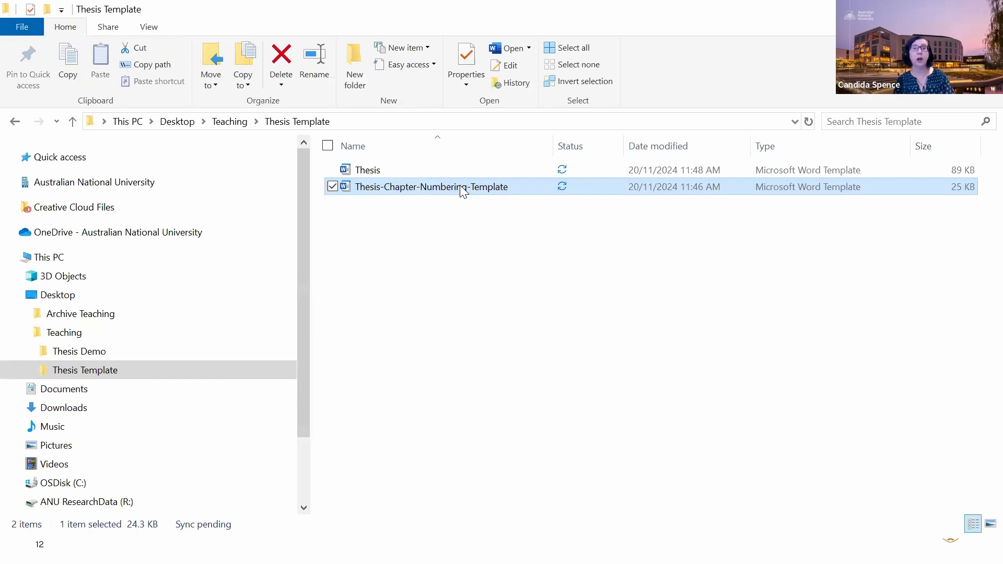
{"action": "double_click", "coordinate": [462, 188]}
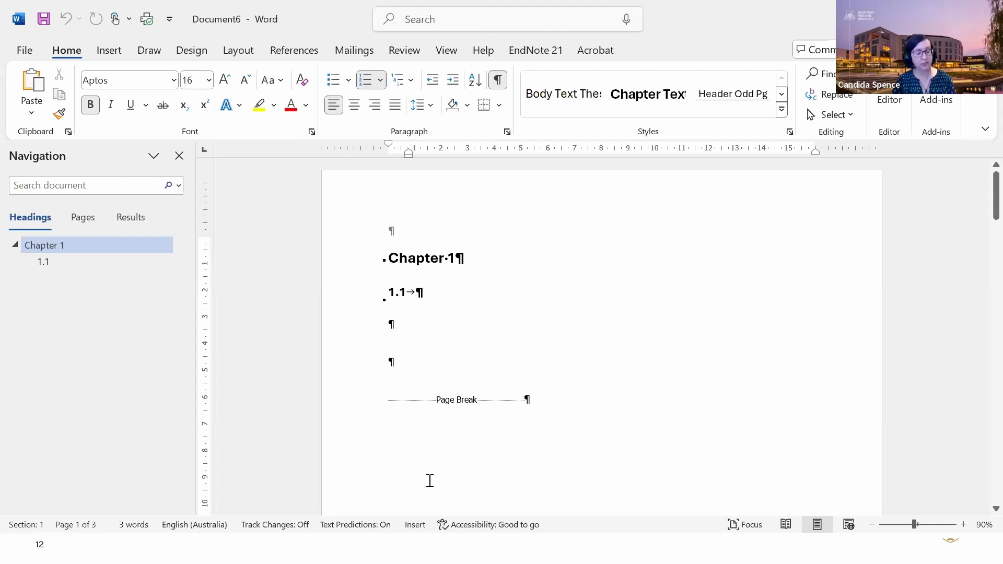
Look at the Thesis-Chapter-Numbering-Template file in the Thesis Template folder, and return to the new chapter document in Word
{"action": "key", "text": "alt+Tab"}
{"action": "key", "text": "alt+Tab"}
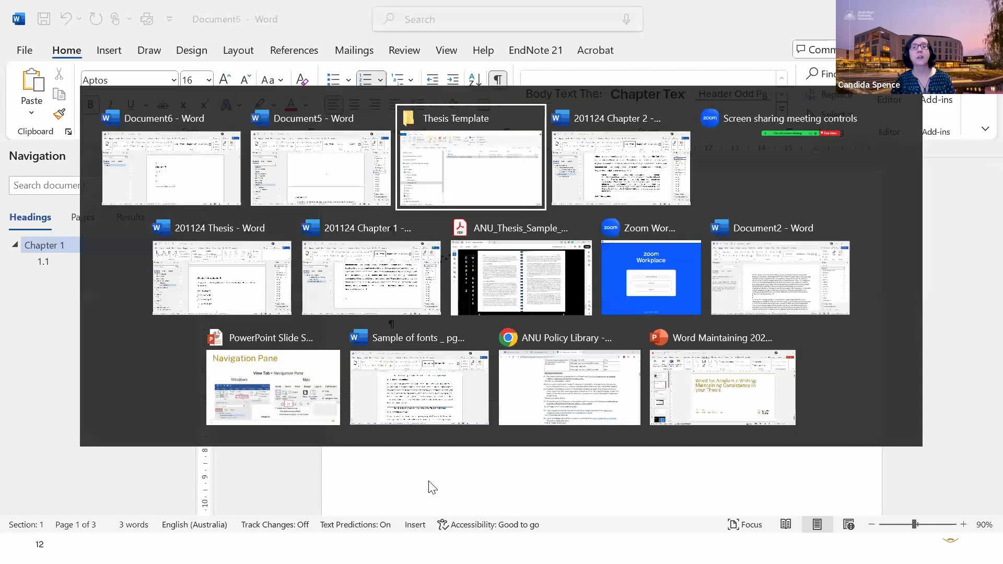
{"action": "left_click", "coordinate": [414, 192]}
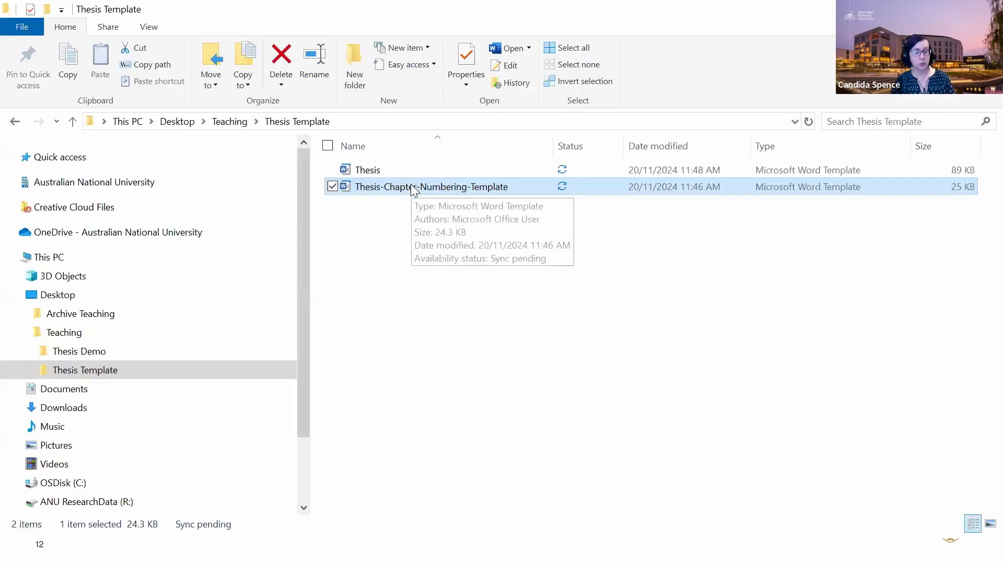
{"action": "key", "text": "alt+Tab"}
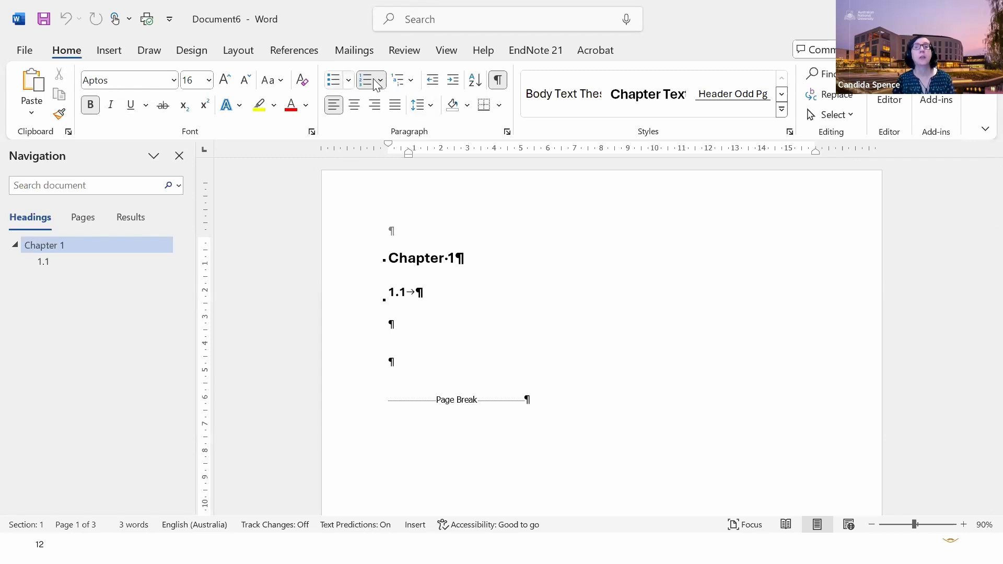
Define the multilevel list so the level 1 chapter numbering linked to Heading 1 starts at 3
{"action": "left_click", "coordinate": [414, 81]}
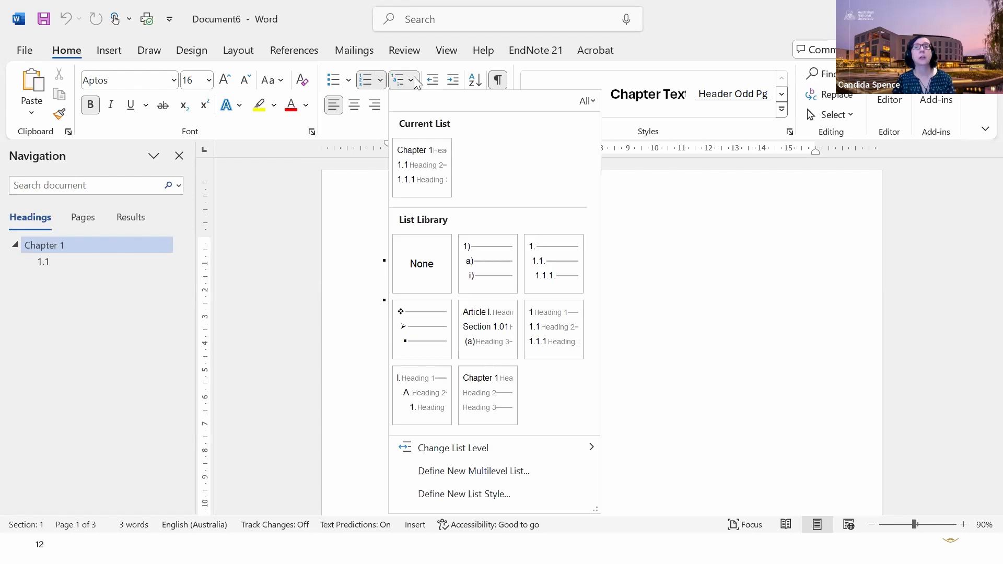
{"action": "left_click", "coordinate": [457, 473]}
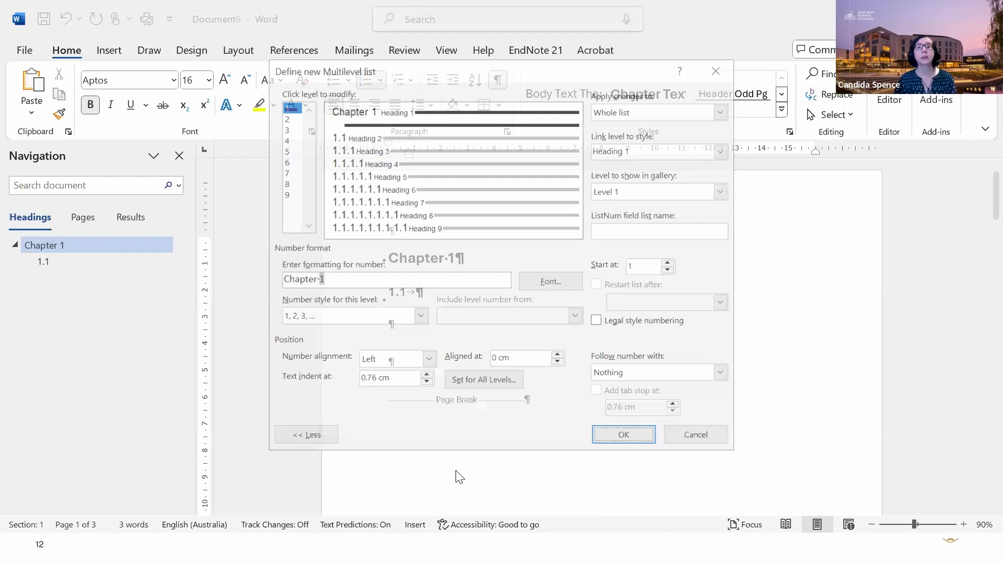
{"action": "left_click", "coordinate": [304, 435]}
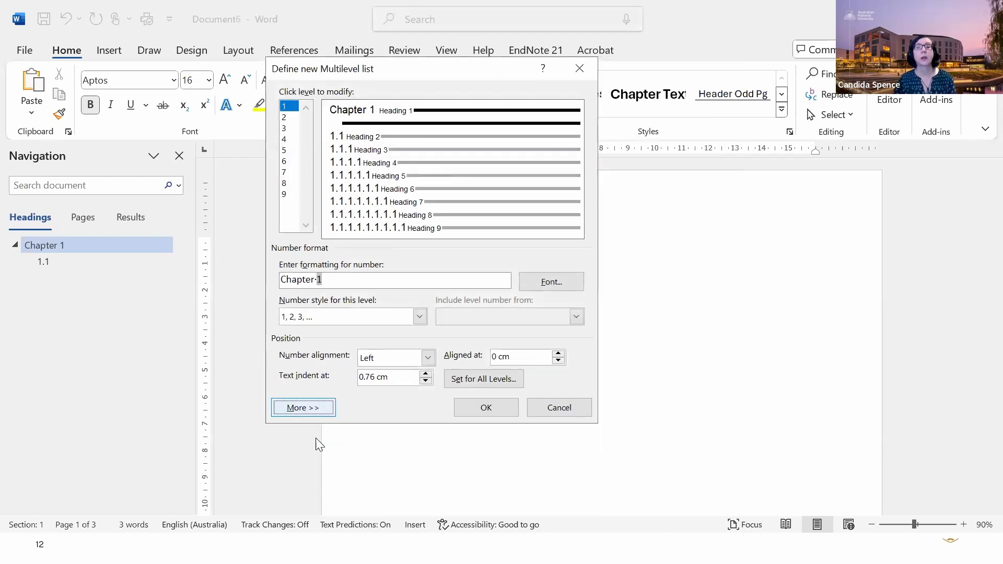
{"action": "left_click", "coordinate": [304, 408]}
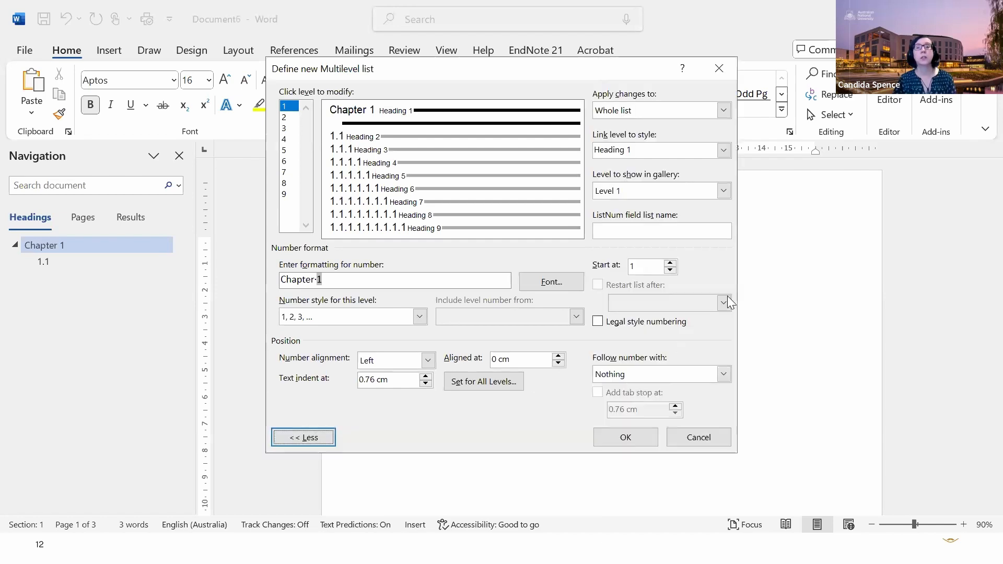
{"action": "left_click", "coordinate": [671, 263]}
{"action": "left_click", "coordinate": [671, 263]}
{"action": "left_click", "coordinate": [645, 270]}
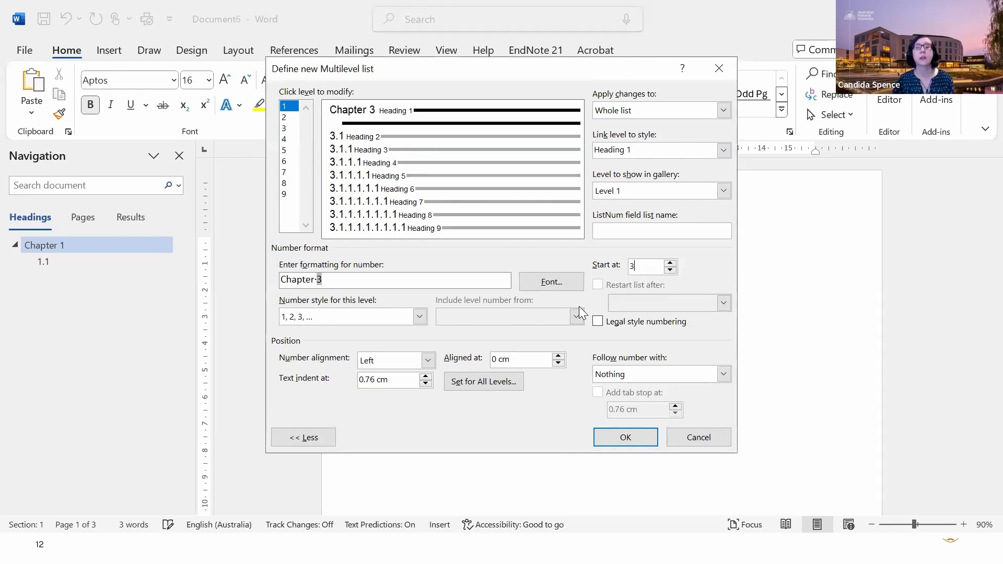
{"action": "left_click", "coordinate": [627, 439]}
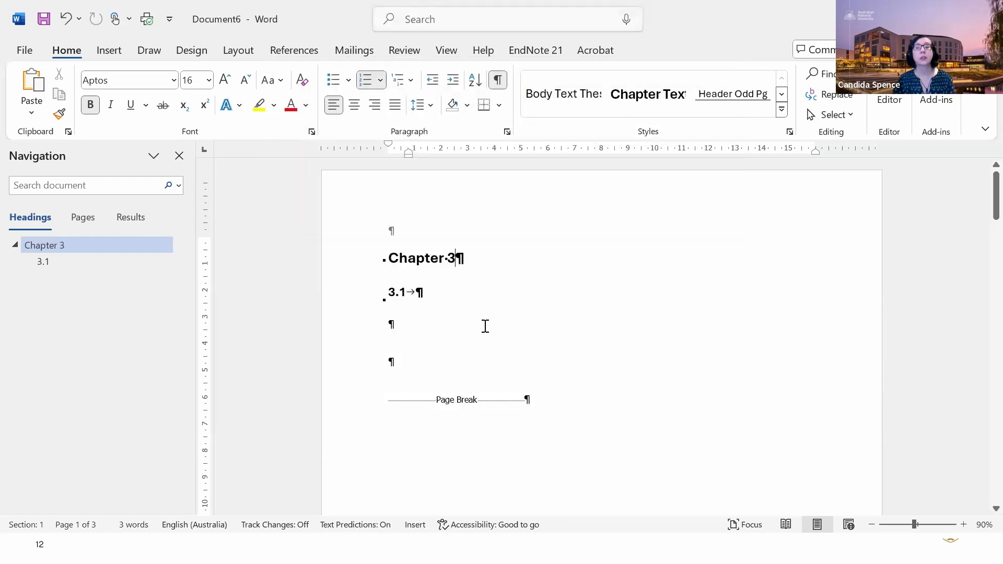
Insert the text of the file Chapter 3 To be named from the Teaching folder into the empty paragraph below heading 3.1
{"action": "left_click", "coordinate": [416, 325]}
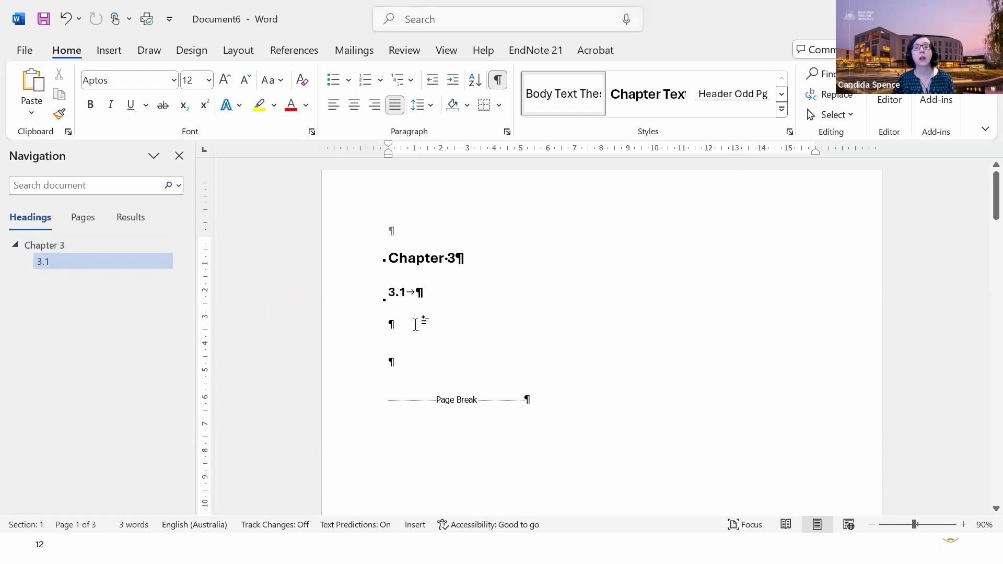
{"action": "left_click", "coordinate": [355, 335]}
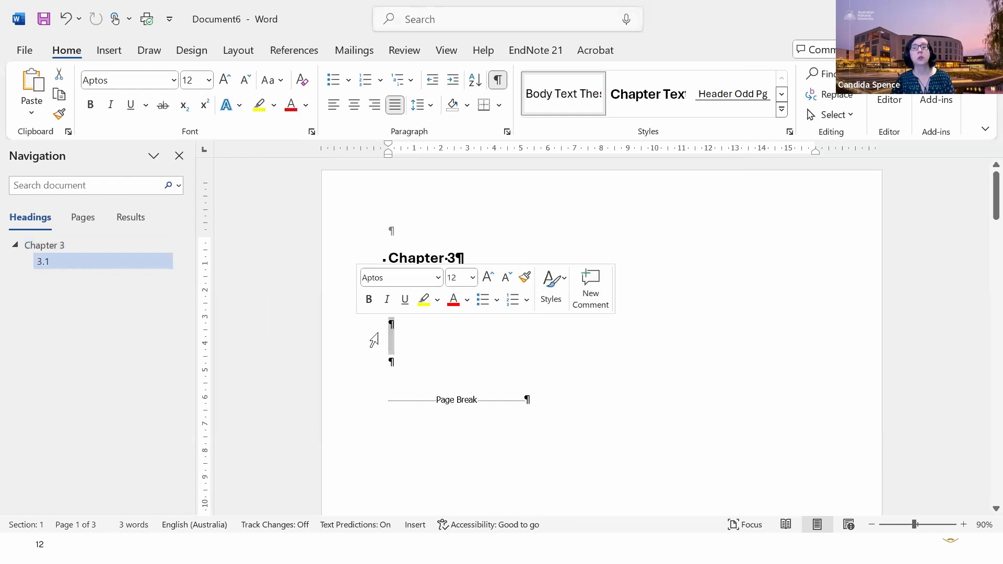
{"action": "left_click", "coordinate": [413, 328]}
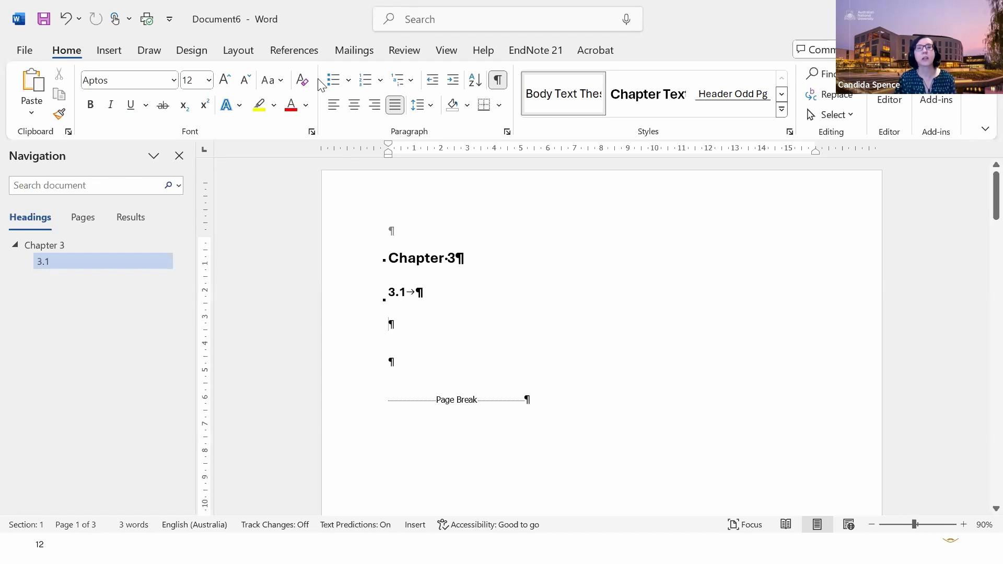
{"action": "left_click", "coordinate": [108, 52]}
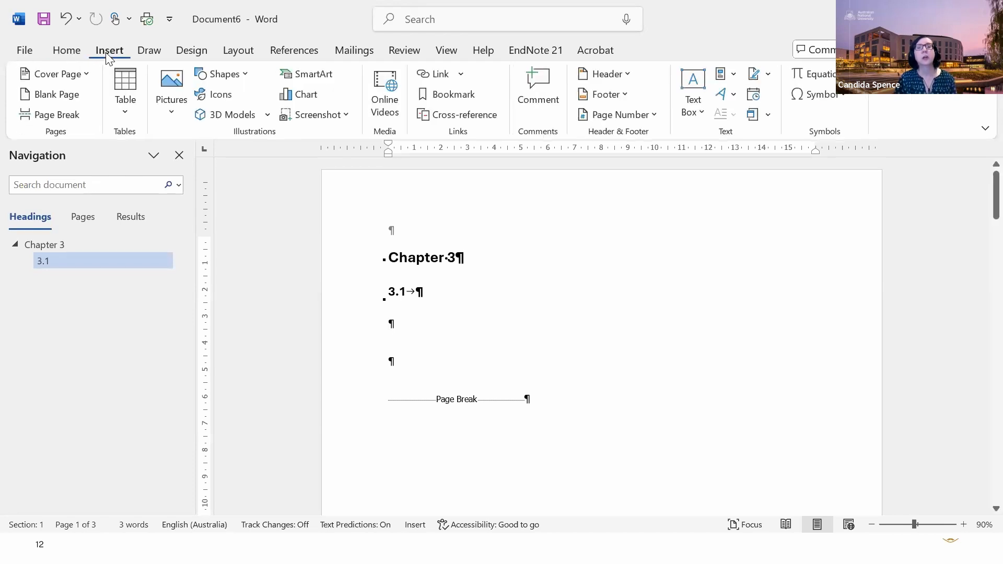
{"action": "left_click", "coordinate": [772, 114]}
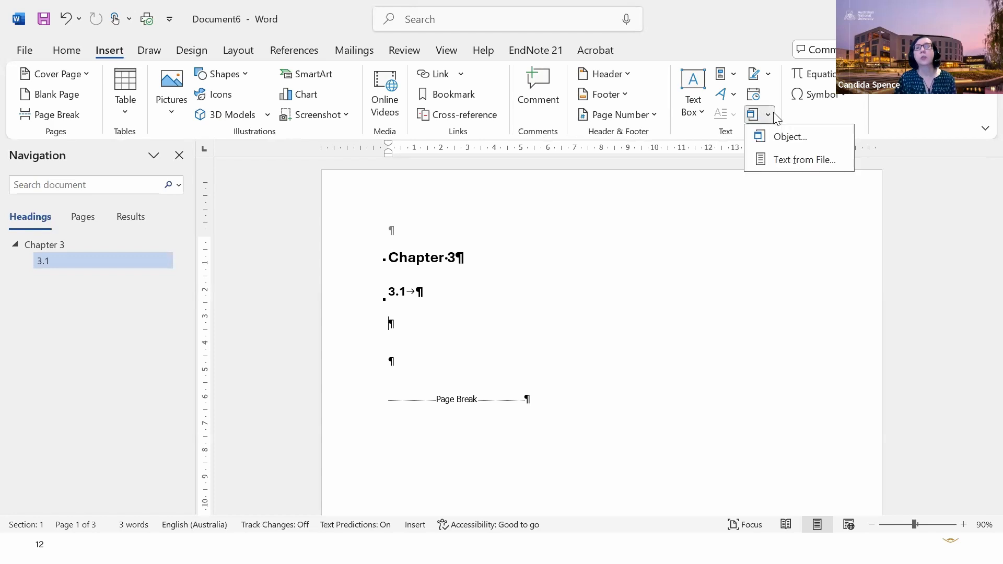
{"action": "left_click", "coordinate": [789, 163]}
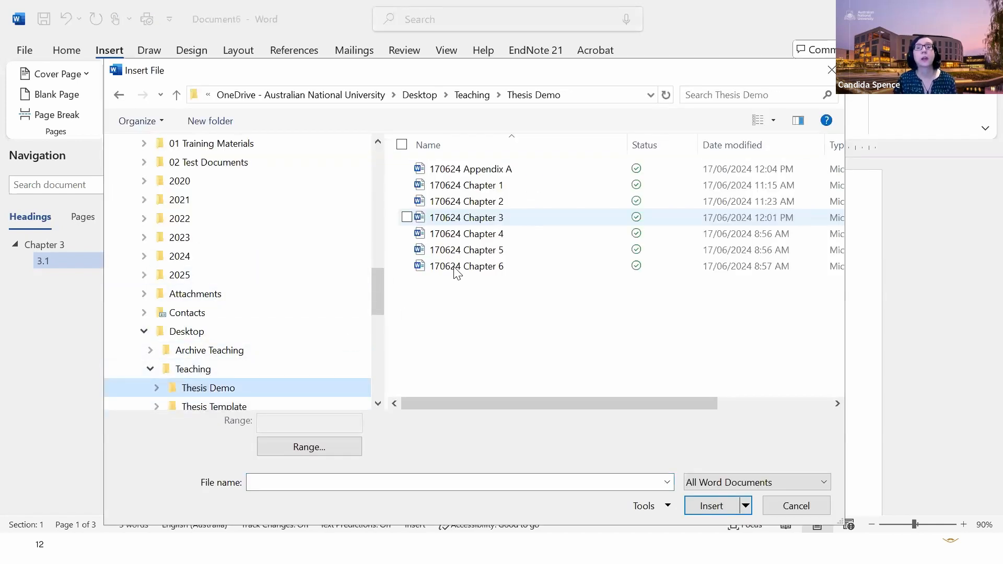
{"action": "left_click", "coordinate": [207, 371]}
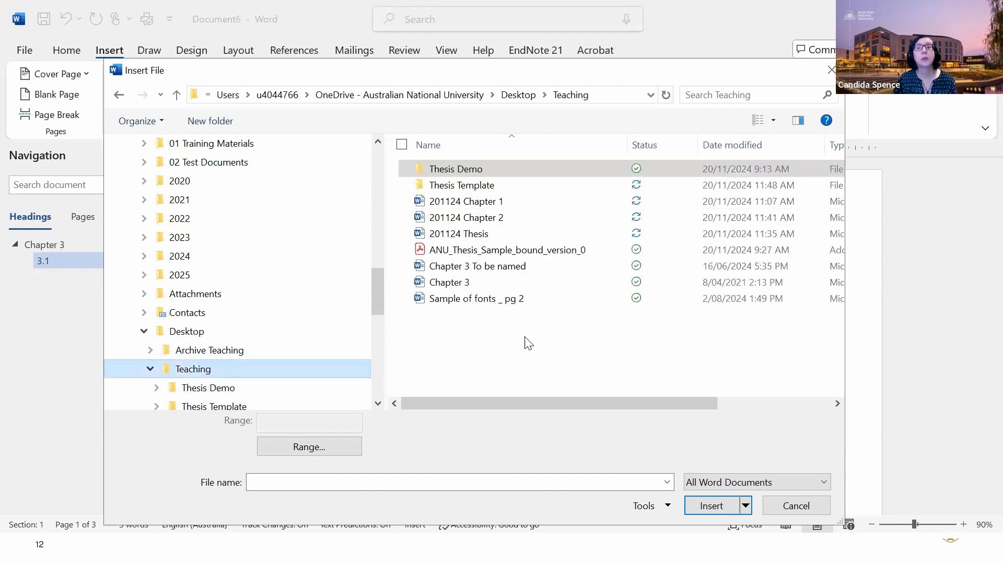
{"action": "left_click", "coordinate": [481, 270]}
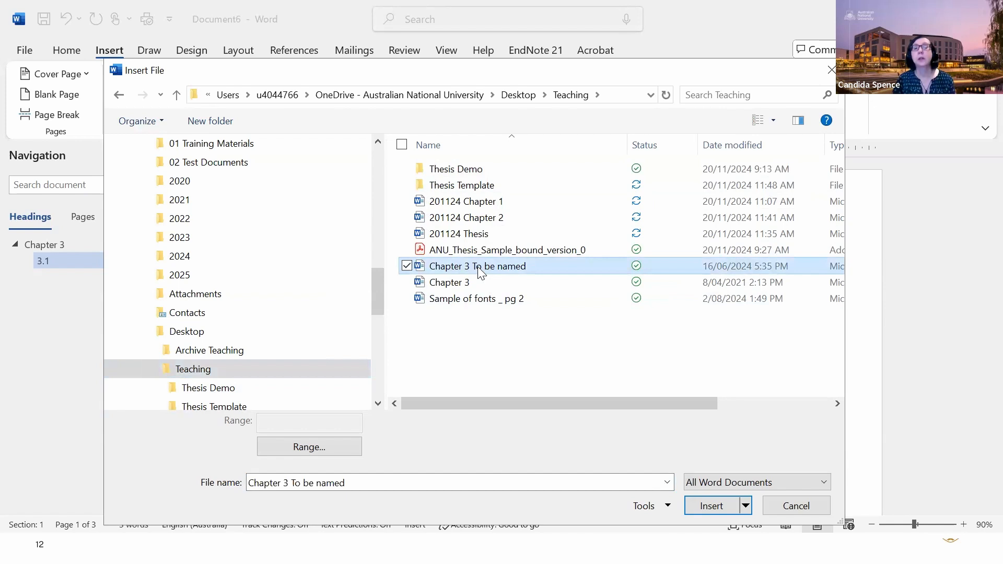
{"action": "left_click", "coordinate": [708, 507]}
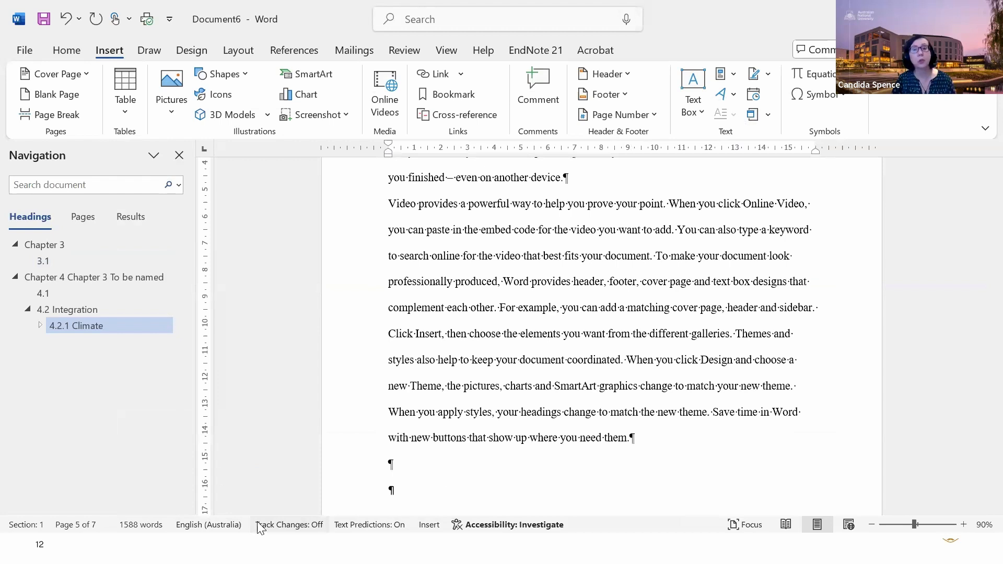
Switch to File Explorer, open Chapter 3 To be named from the Teaching folder in Word, and examine its chapter heading
{"action": "key", "text": "alt+Tab"}
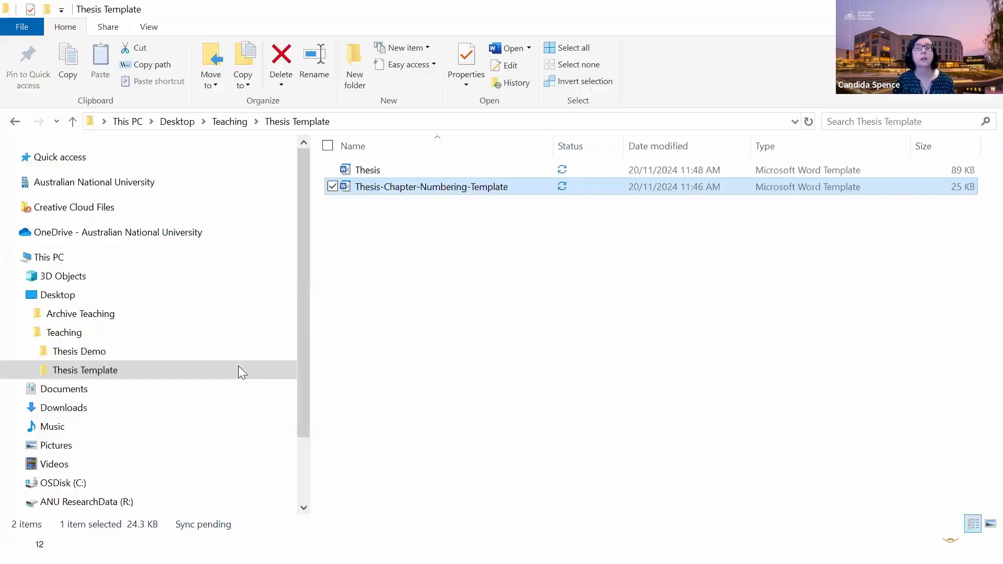
{"action": "left_click", "coordinate": [111, 355]}
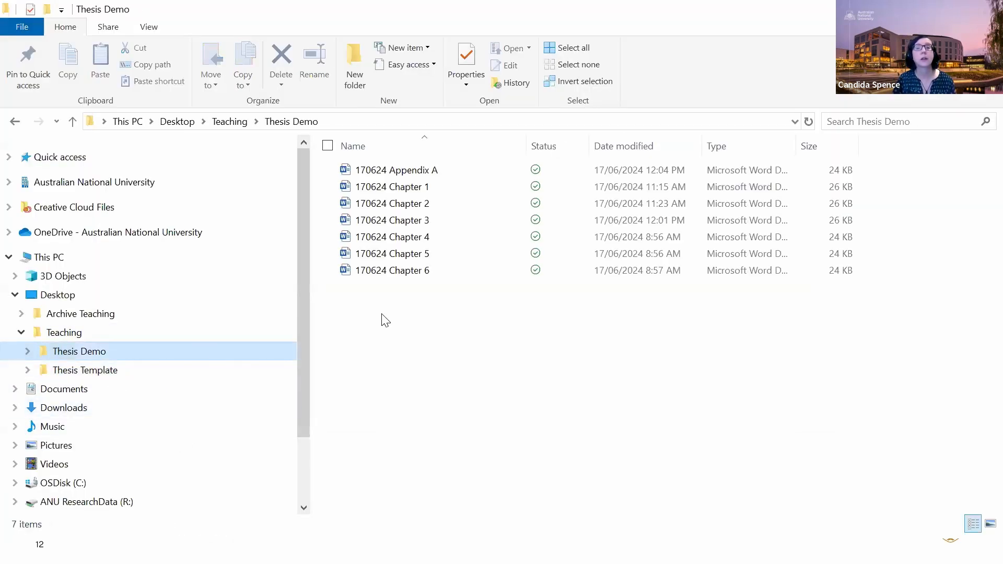
{"action": "left_click", "coordinate": [215, 333]}
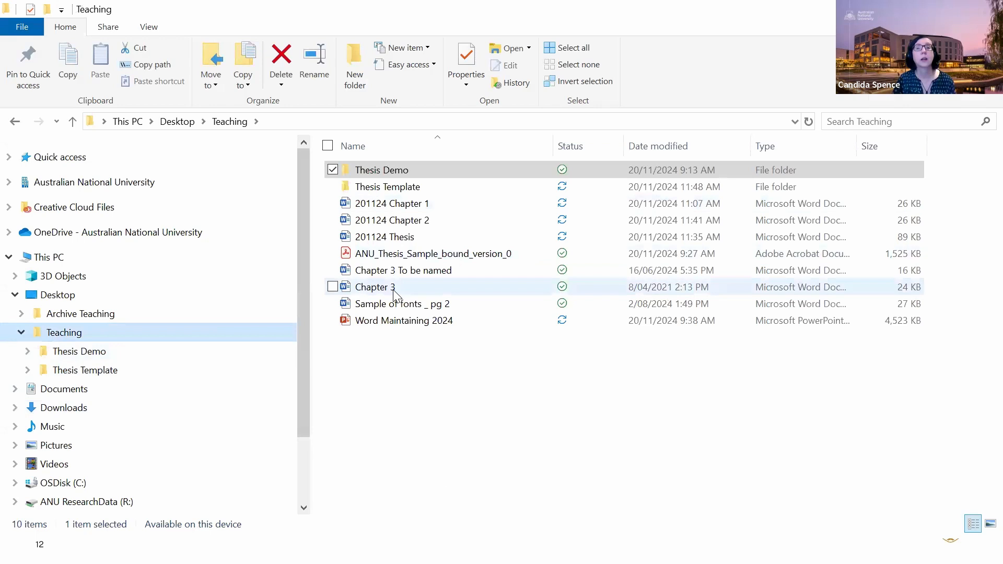
{"action": "double_click", "coordinate": [395, 271]}
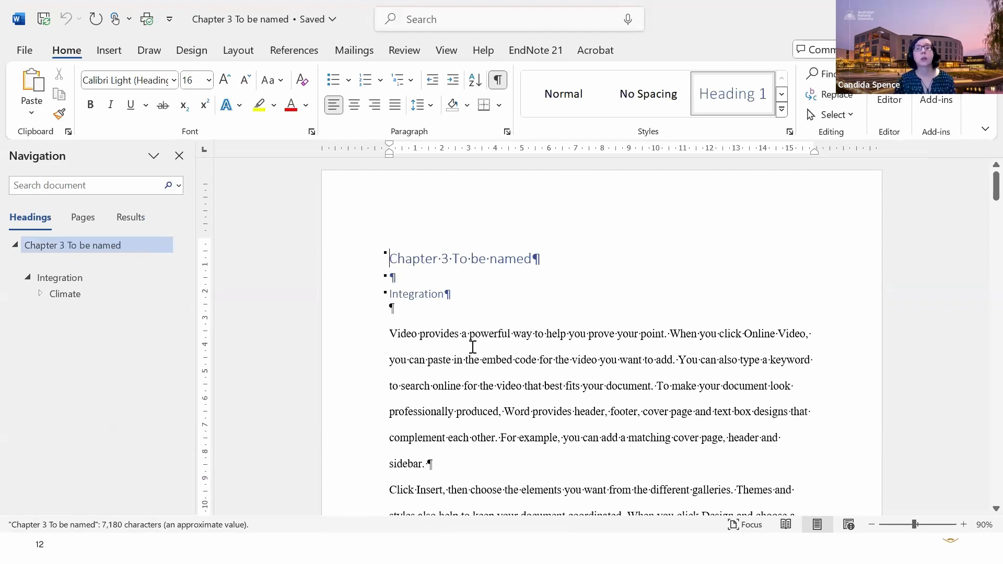
{"action": "scroll", "coordinate": [439, 345], "scroll_direction": "down", "scroll_amount": 2}
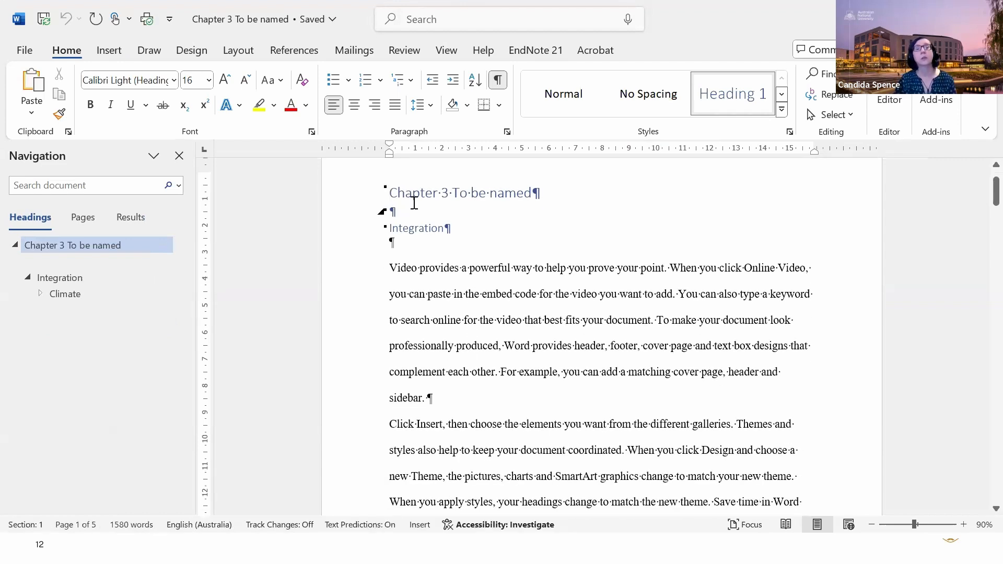
{"action": "left_click_drag", "start_coordinate": [407, 193], "coordinate": [462, 204]}
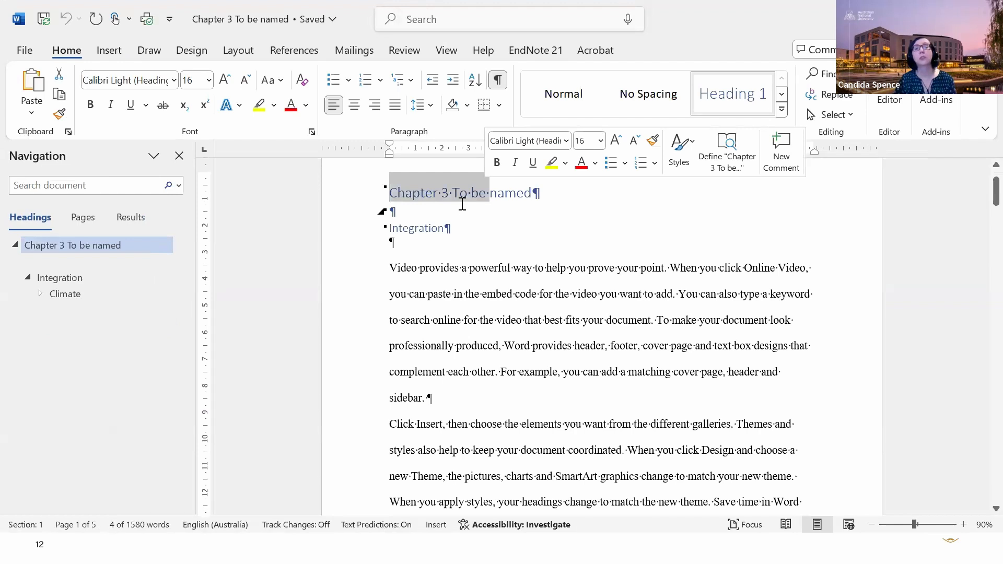
Show the Styles pane and check which styles the Integration heading and the body text below it use
{"action": "left_click", "coordinate": [789, 132]}
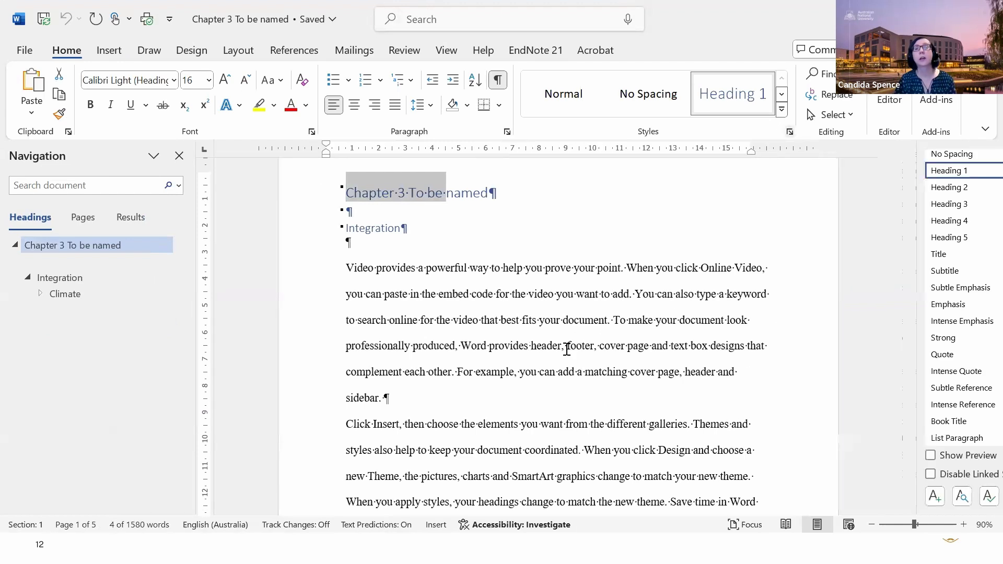
{"action": "left_click", "coordinate": [357, 228]}
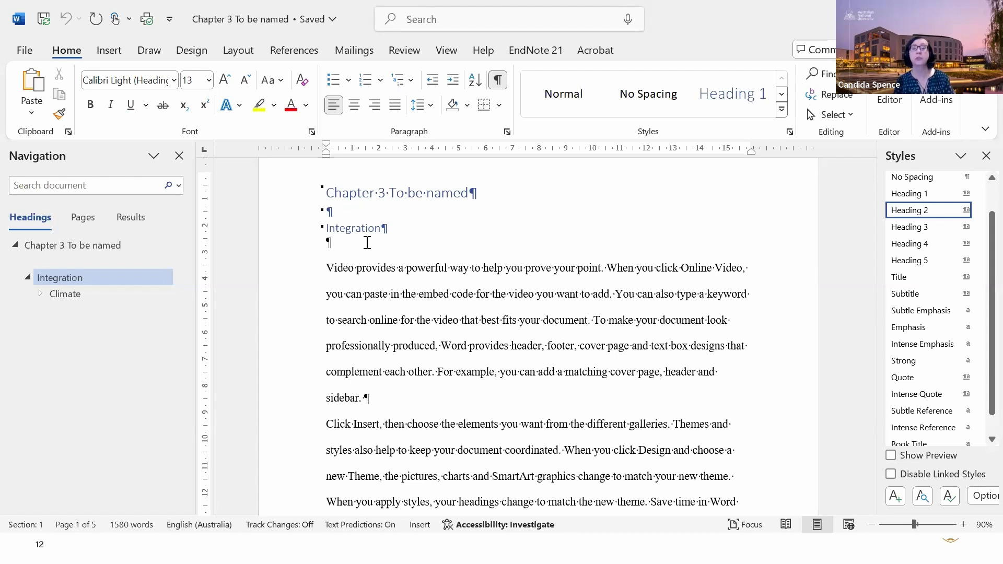
{"action": "left_click_drag", "start_coordinate": [421, 267], "coordinate": [486, 346]}
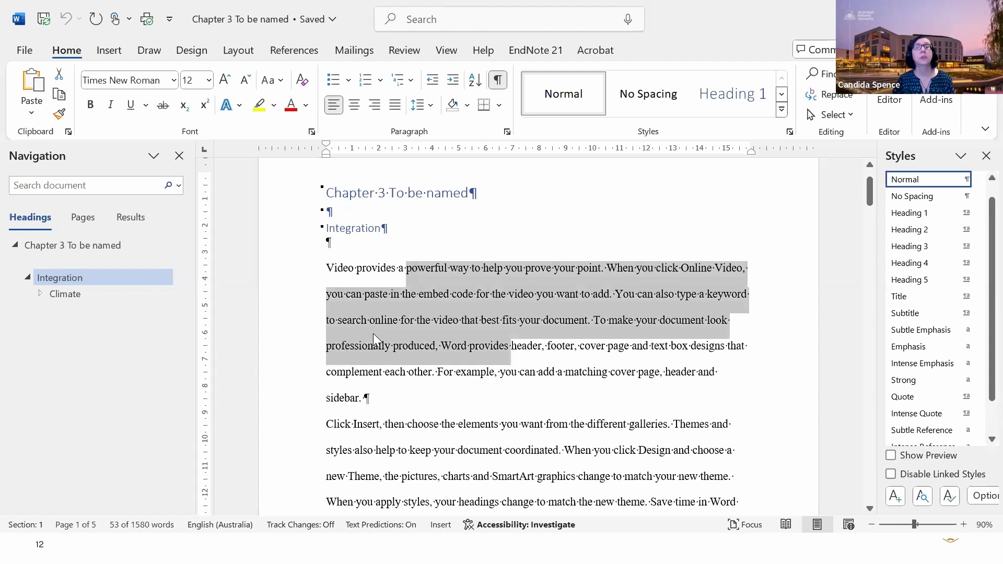
{"action": "left_click", "coordinate": [398, 327]}
{"action": "scroll", "coordinate": [398, 327], "scroll_direction": "down", "scroll_amount": 3}
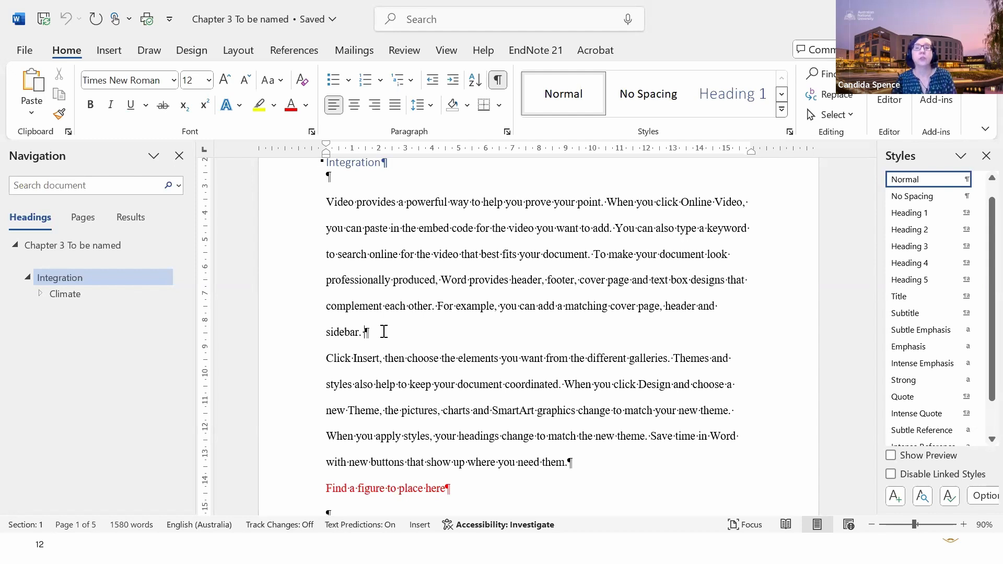
{"action": "scroll", "coordinate": [290, 317], "scroll_direction": "down", "scroll_amount": 3}
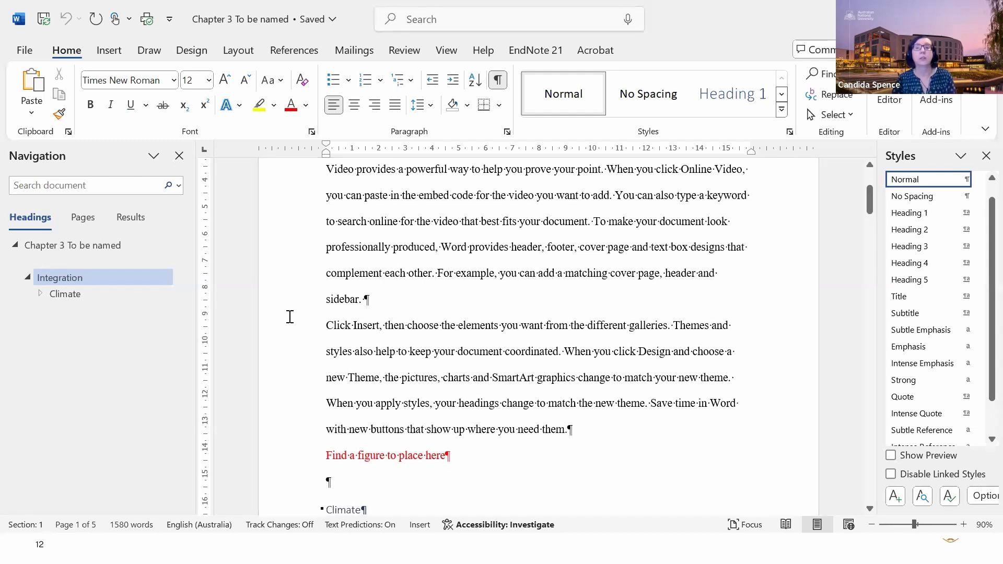
{"action": "scroll", "coordinate": [381, 328], "scroll_direction": "down", "scroll_amount": 1}
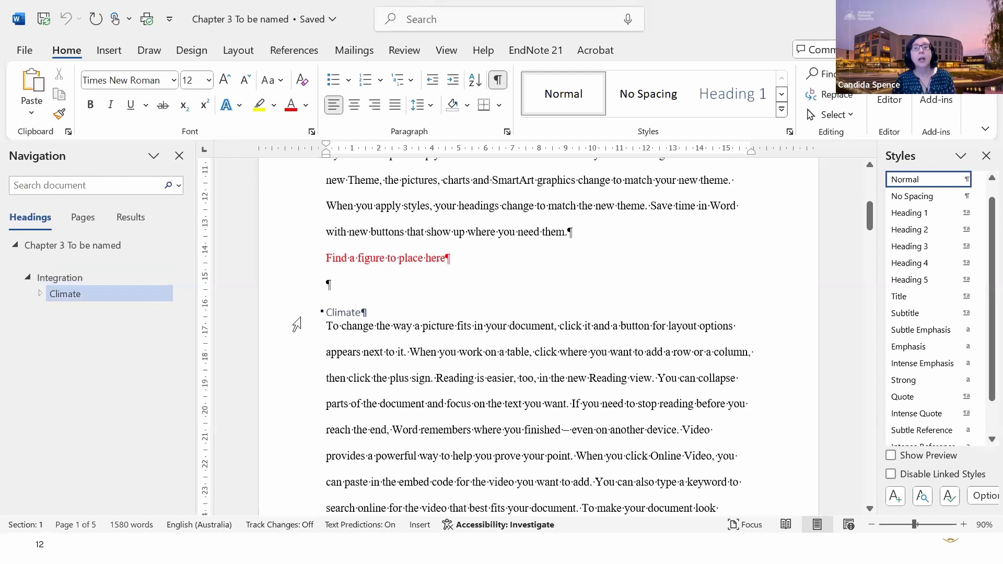
Check which styles the Climate and Rain storms headings and the body text below them use
{"action": "left_click", "coordinate": [303, 314]}
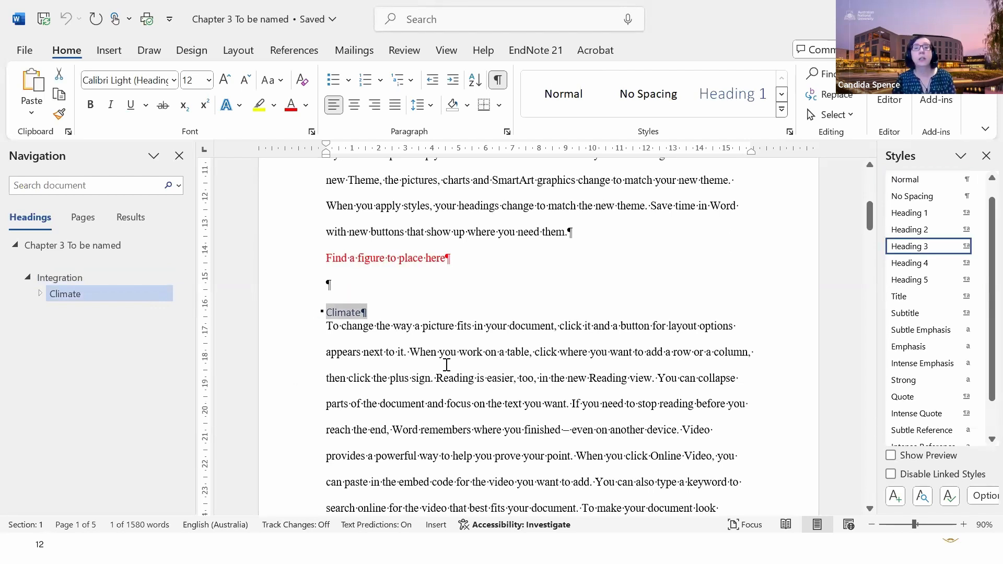
{"action": "key", "text": "ctrl+shift+n"}
{"action": "scroll", "coordinate": [450, 366], "scroll_direction": "down", "scroll_amount": 5}
{"action": "scroll", "coordinate": [455, 368], "scroll_direction": "down", "scroll_amount": 2}
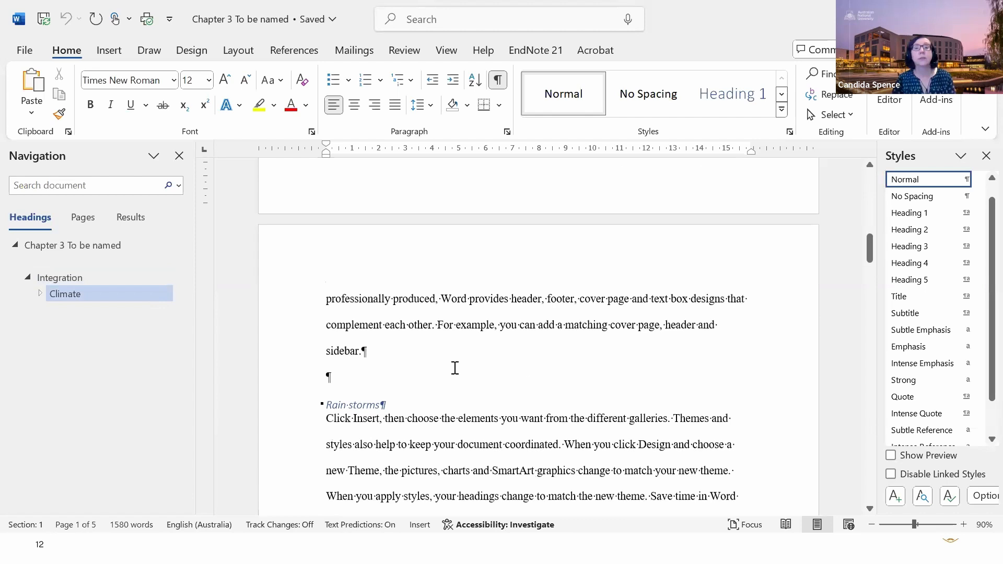
{"action": "left_click", "coordinate": [277, 398]}
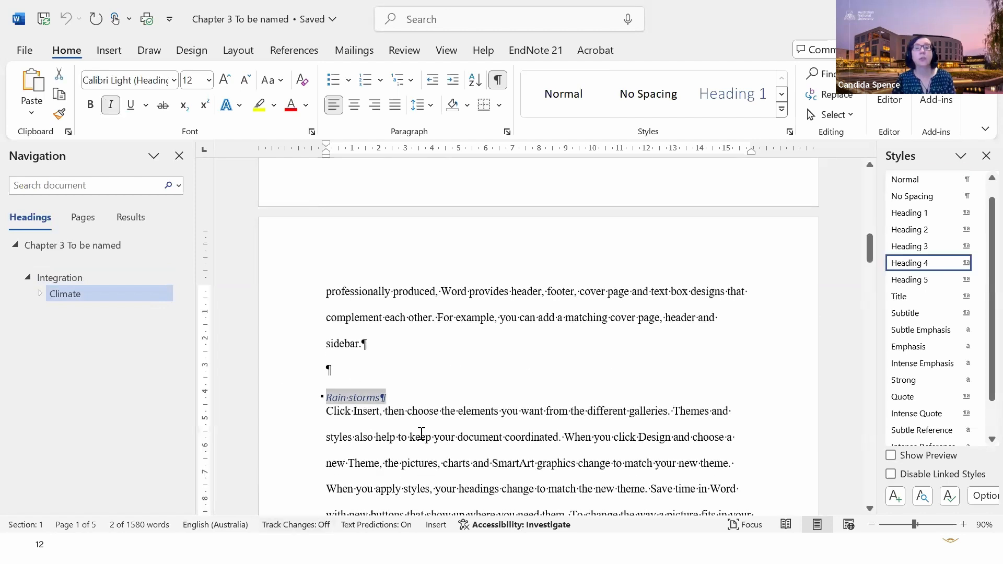
{"action": "left_click", "coordinate": [419, 436]}
{"action": "scroll", "coordinate": [423, 470], "scroll_direction": "down", "scroll_amount": 2}
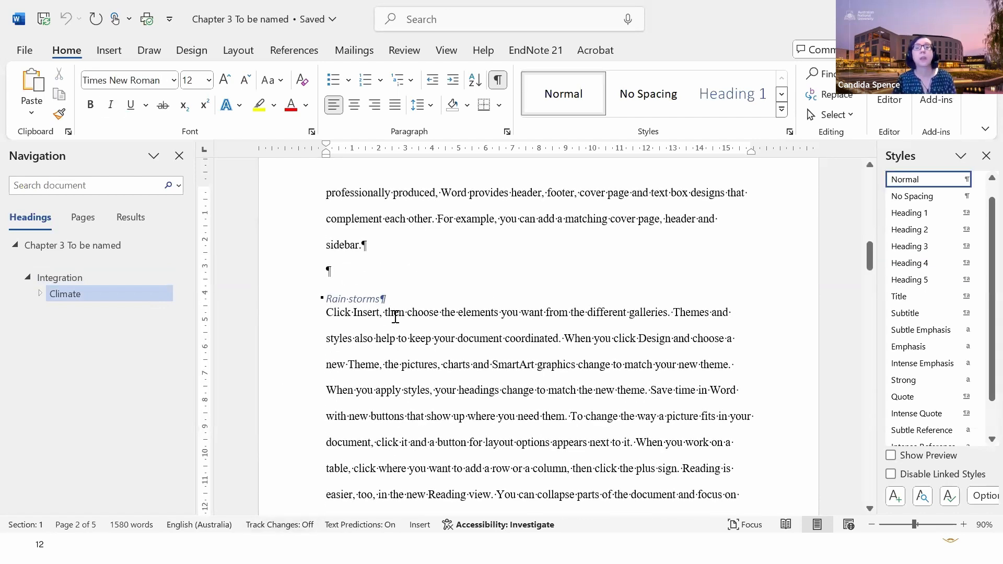
{"action": "left_click", "coordinate": [365, 299]}
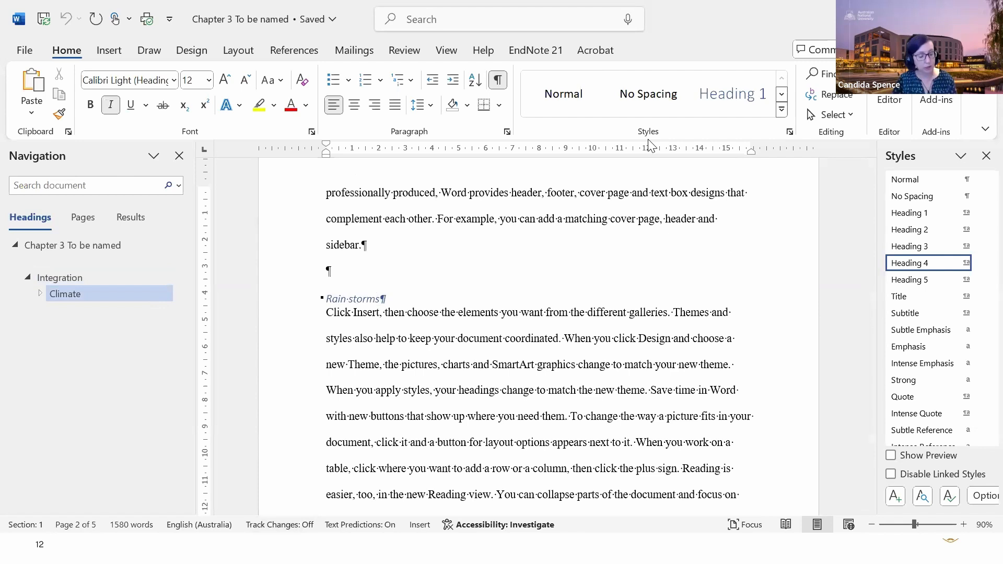
Return to the new chapter document, go to its first chapter heading, and examine the inserted chapter title and Integration headings
{"action": "key", "text": "alt+Tab"}
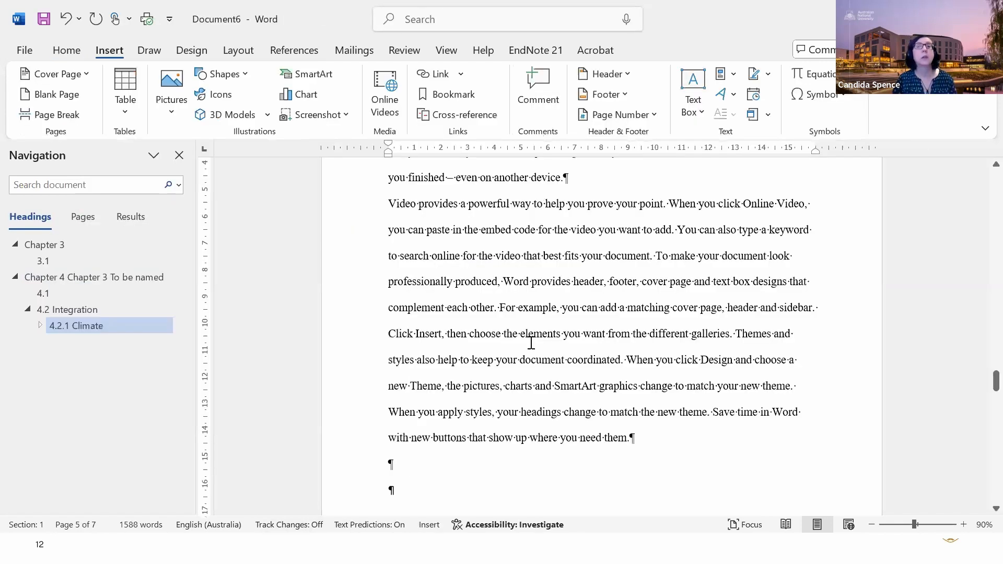
{"action": "scroll", "coordinate": [530, 342], "scroll_direction": "up", "scroll_amount": 5}
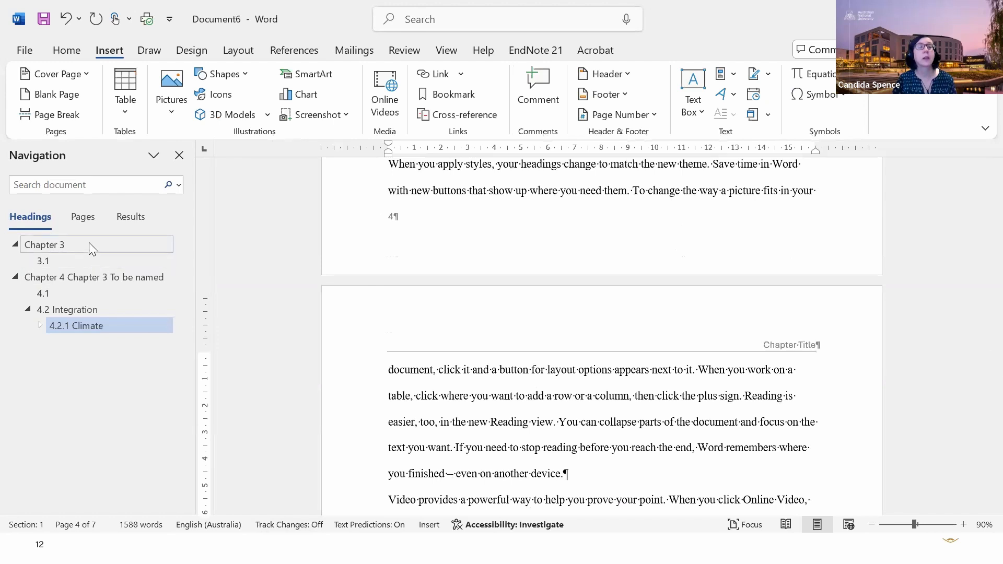
{"action": "left_click", "coordinate": [90, 245]}
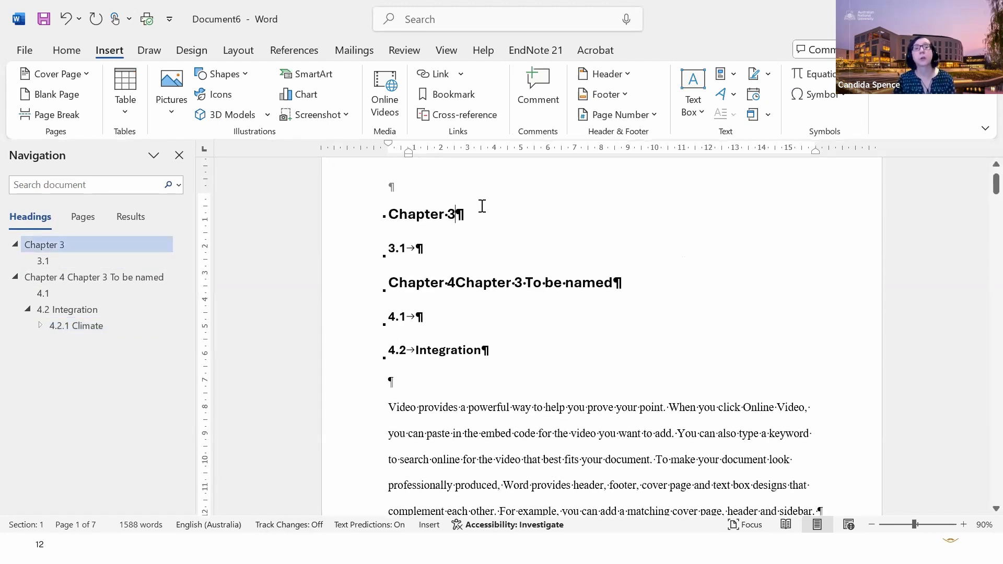
{"action": "left_click", "coordinate": [458, 286]}
{"action": "left_click_drag", "start_coordinate": [456, 284], "coordinate": [542, 292]}
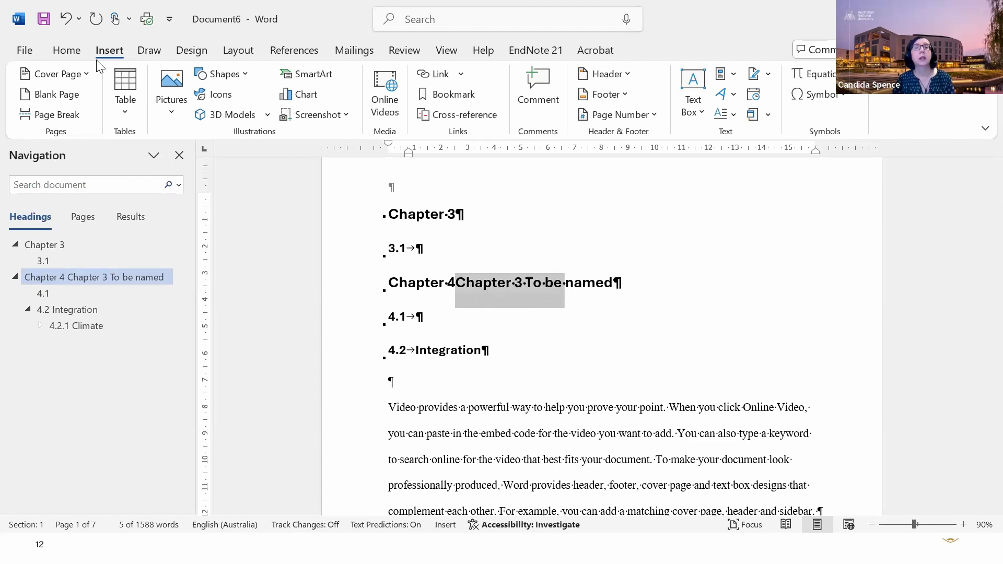
{"action": "left_click", "coordinate": [66, 53]}
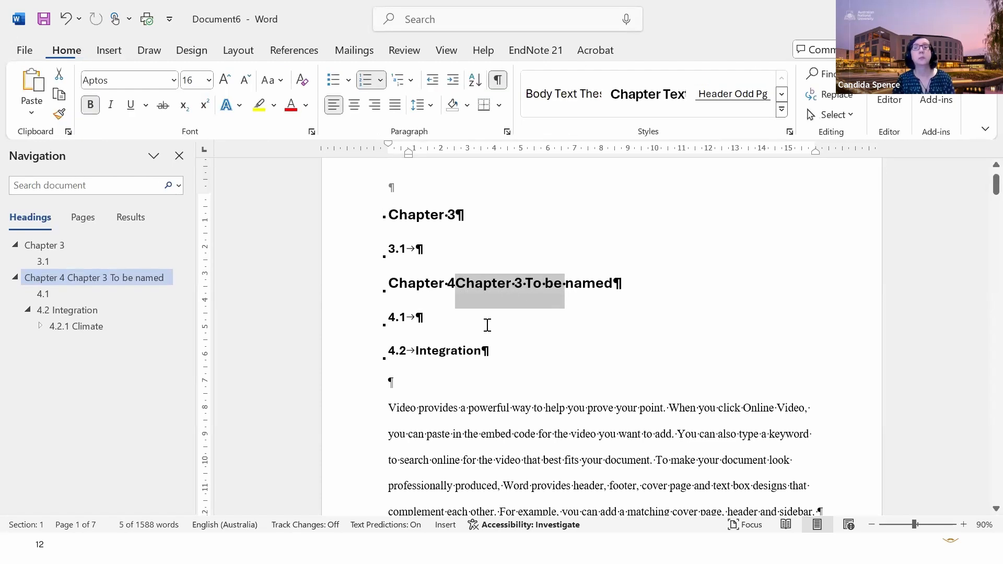
{"action": "left_click", "coordinate": [542, 286]}
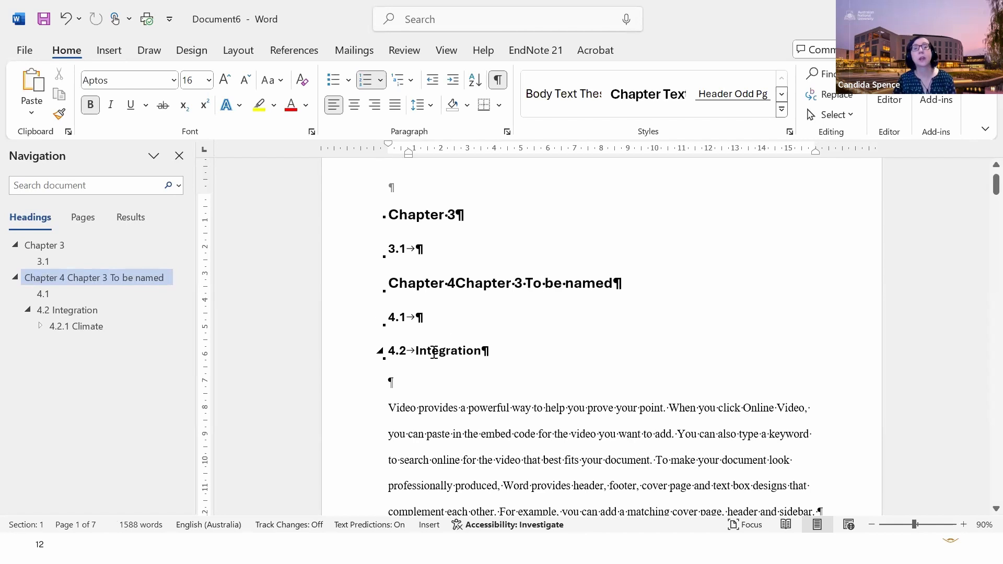
{"action": "left_click", "coordinate": [508, 351]}
{"action": "scroll", "coordinate": [508, 352], "scroll_direction": "down", "scroll_amount": 2}
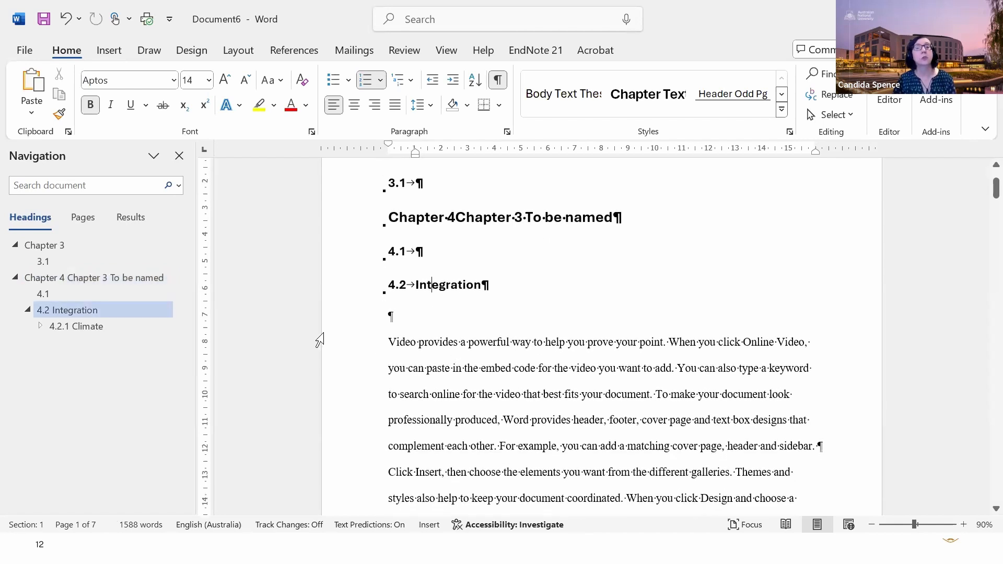
Expand the Climate heading in the outline, go to Rain storms, and examine that heading and its body text
{"action": "left_click", "coordinate": [38, 326]}
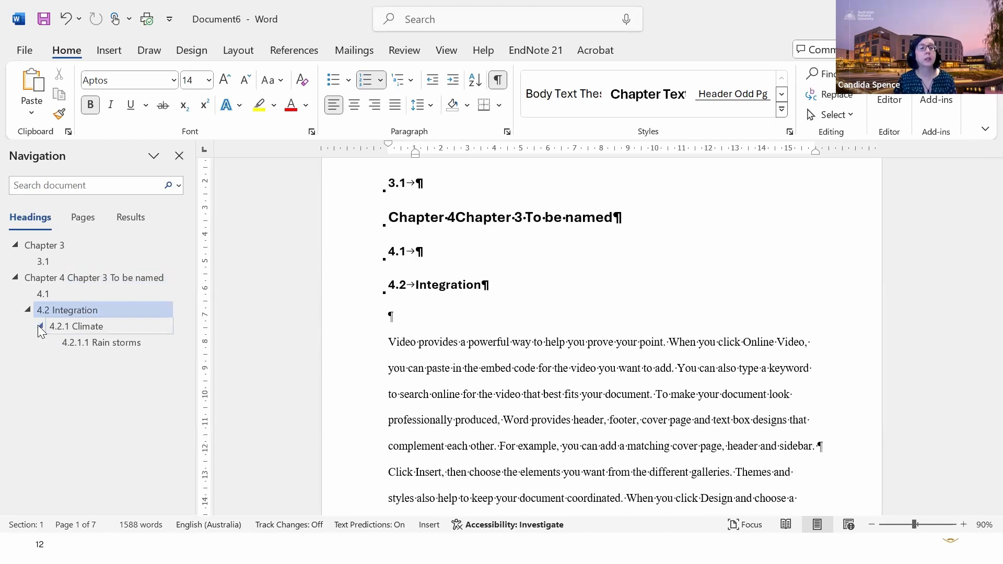
{"action": "left_click", "coordinate": [143, 344]}
{"action": "scroll", "coordinate": [436, 242], "scroll_direction": "up", "scroll_amount": 1}
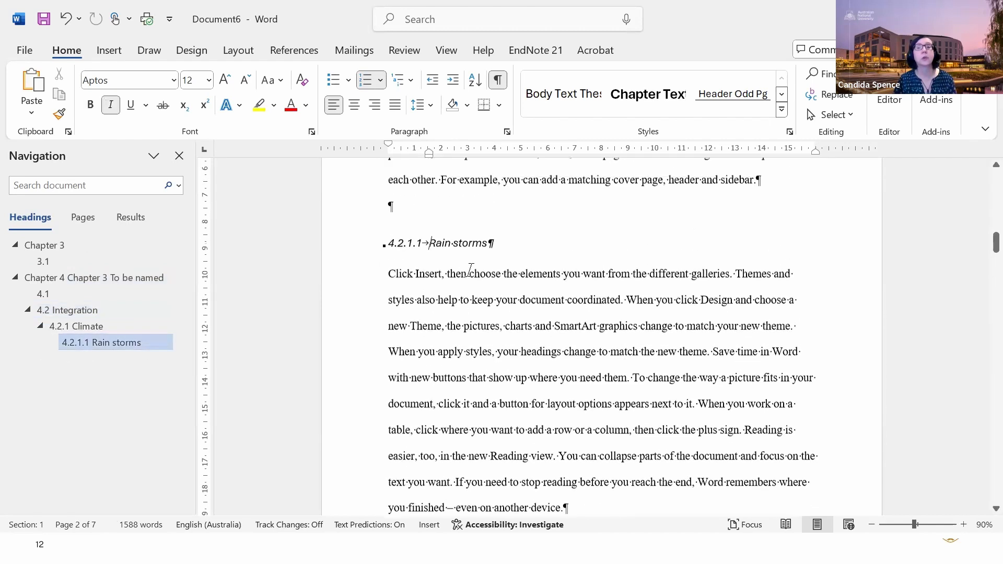
{"action": "triple_click", "coordinate": [436, 241]}
{"action": "left_click", "coordinate": [467, 285]}
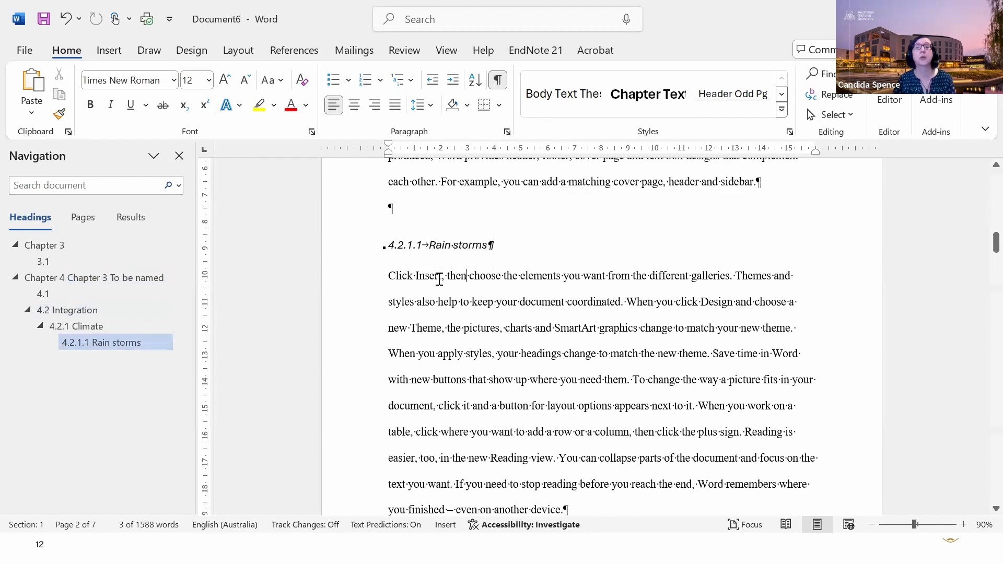
{"action": "left_click_drag", "start_coordinate": [439, 280], "coordinate": [624, 439]}
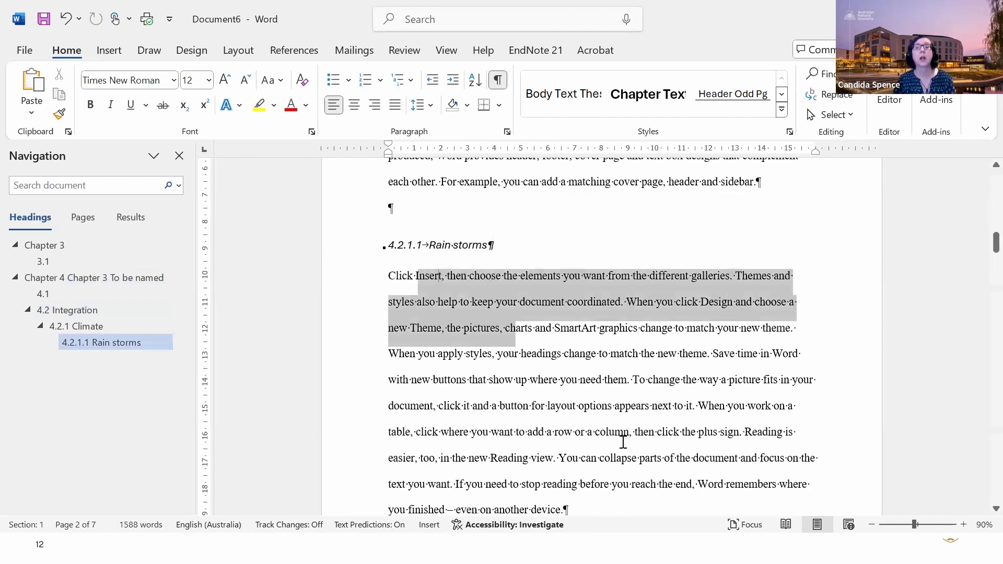
Show the Styles pane and check the styles of the body text and the empty Chapter 3 and 3.1 headings
{"action": "left_click", "coordinate": [790, 132]}
{"action": "left_click", "coordinate": [520, 387]}
{"action": "scroll", "coordinate": [522, 387], "scroll_direction": "up", "scroll_amount": 5}
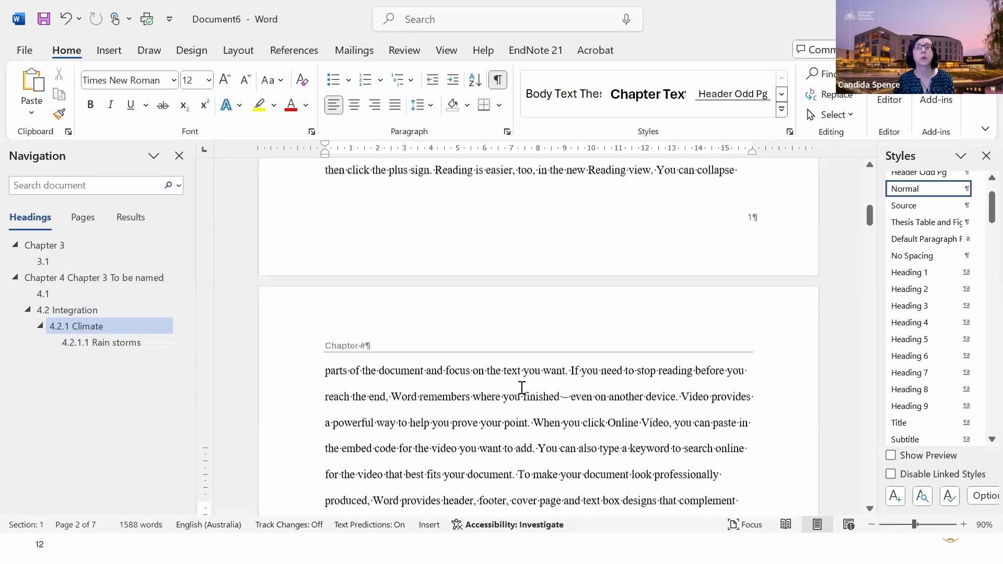
{"action": "scroll", "coordinate": [522, 388], "scroll_direction": "up", "scroll_amount": 10}
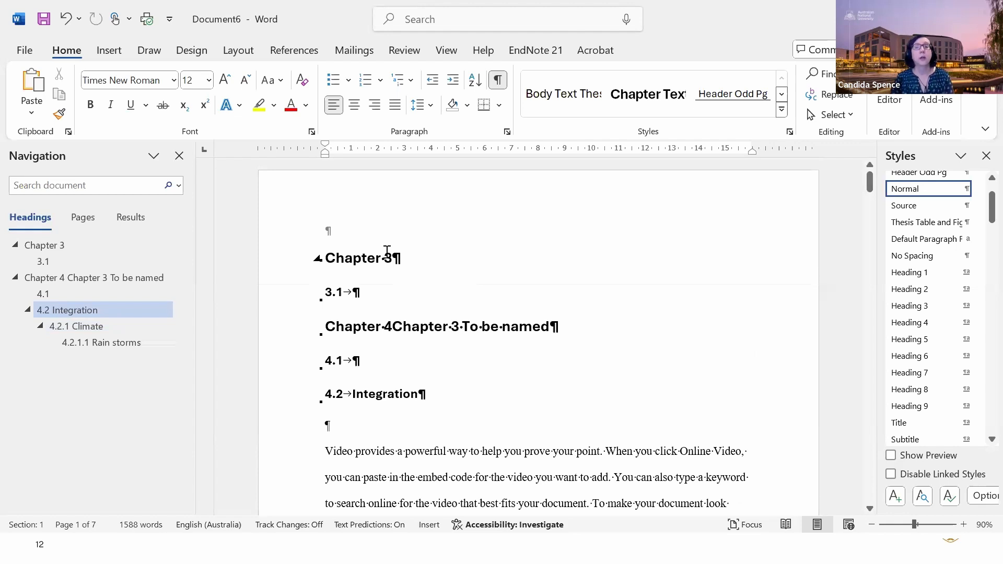
{"action": "left_click", "coordinate": [372, 257]}
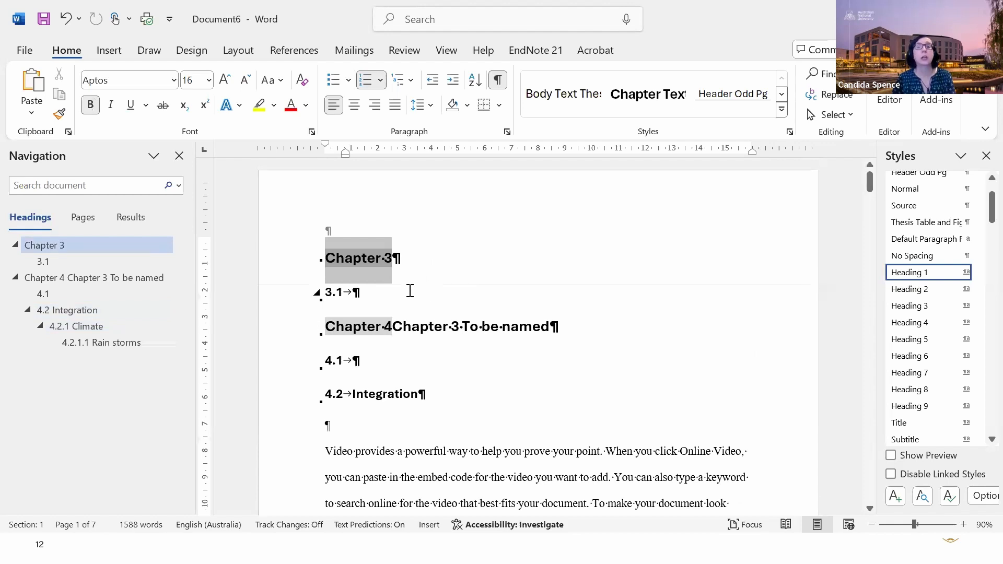
{"action": "left_click", "coordinate": [388, 292]}
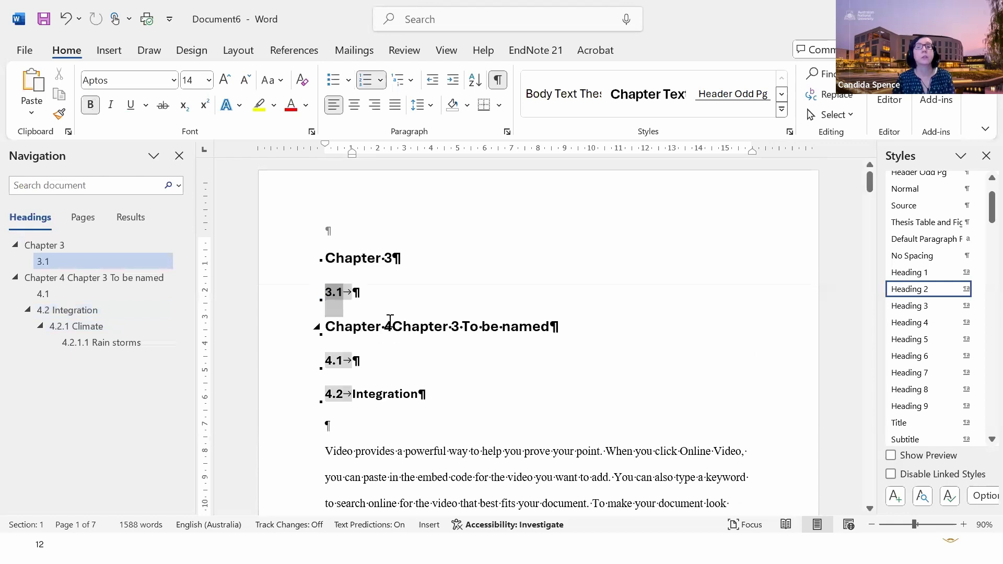
{"action": "left_click", "coordinate": [376, 291]}
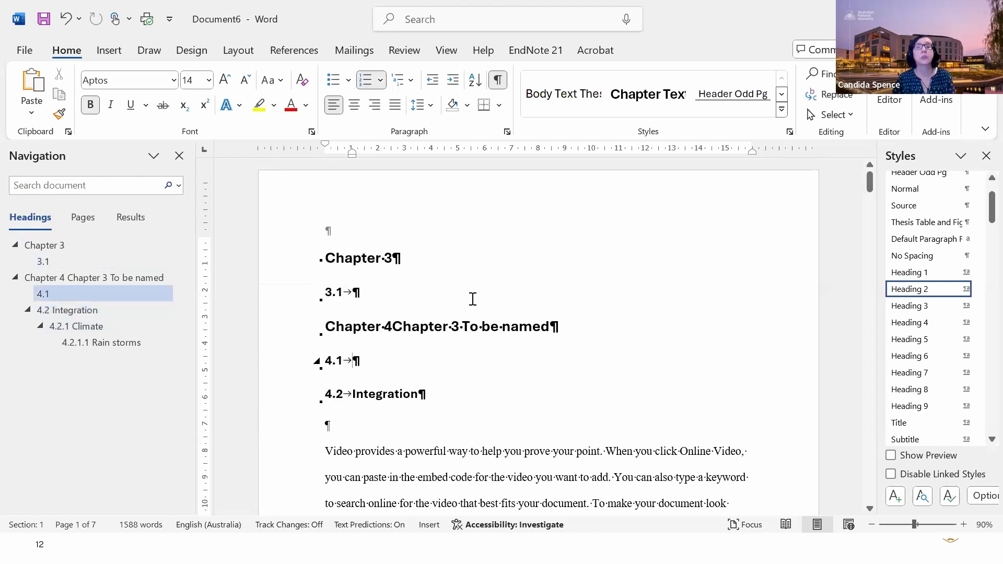
Apply the Body Text Thesis style to the empty Chapter 3 and 3.1 headings, and delete the second empty paragraph
{"action": "left_click", "coordinate": [470, 255]}
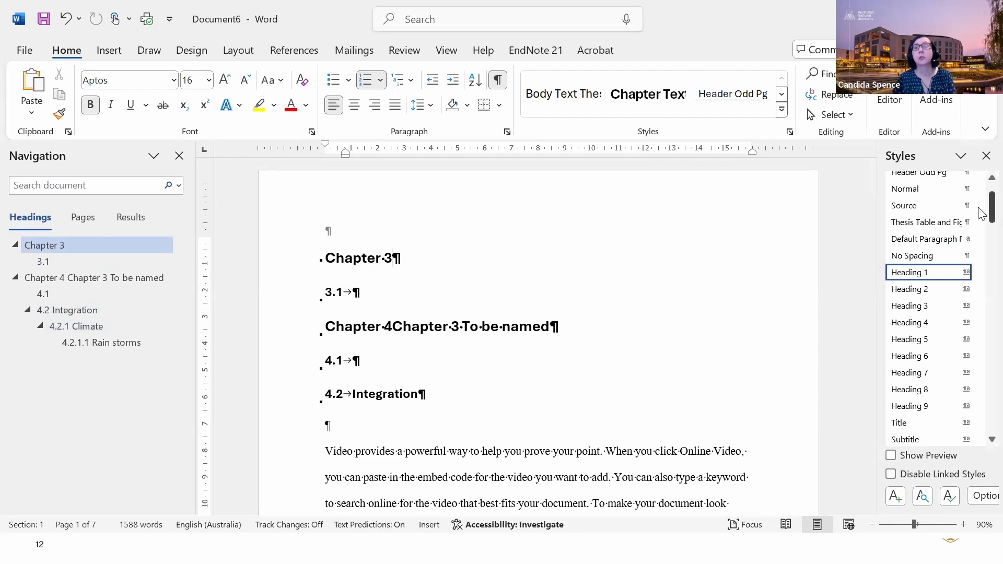
{"action": "scroll", "coordinate": [982, 214], "scroll_direction": "up", "scroll_amount": 2}
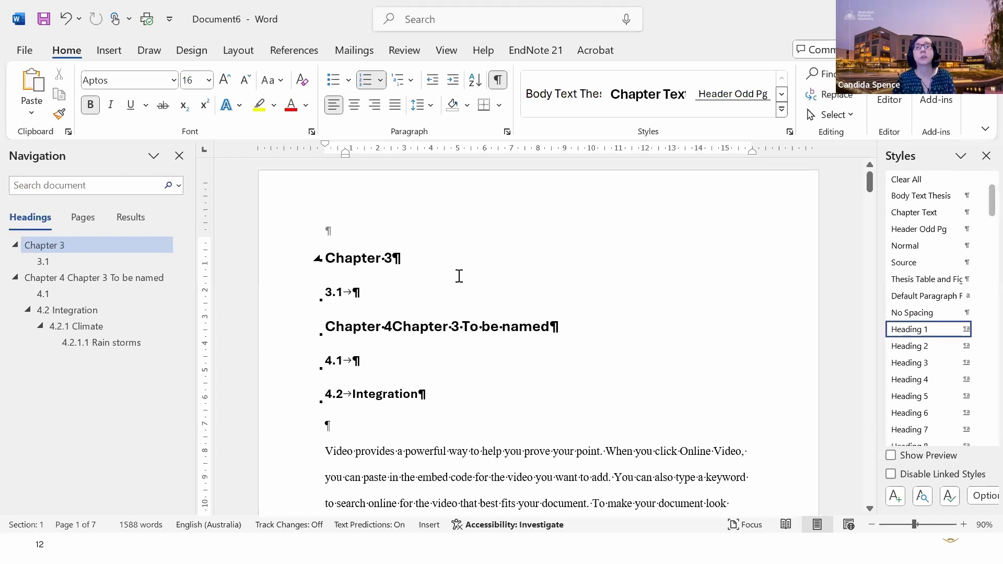
{"action": "left_click", "coordinate": [359, 257]}
{"action": "left_click", "coordinate": [912, 195]}
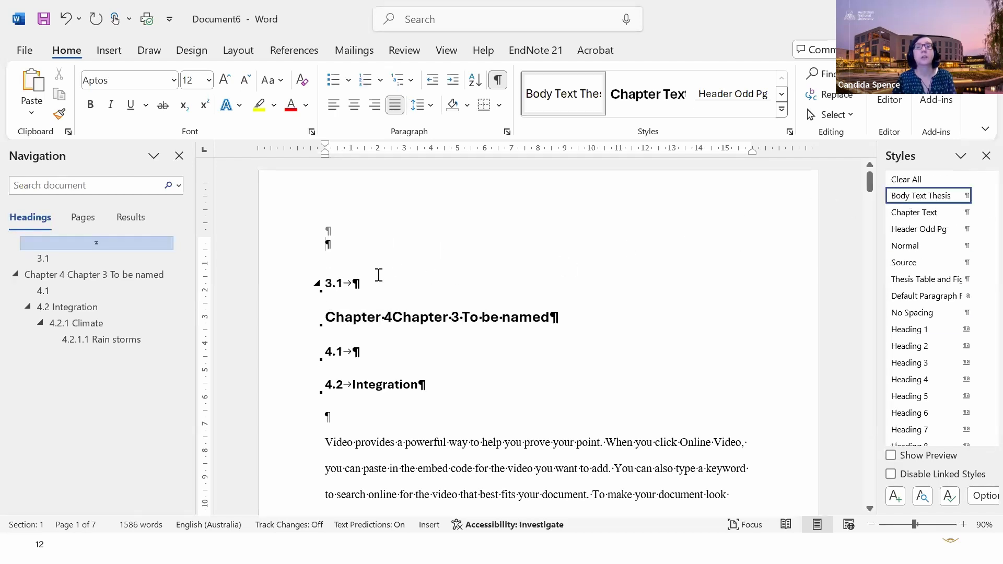
{"action": "left_click", "coordinate": [440, 282]}
{"action": "left_click", "coordinate": [920, 196]}
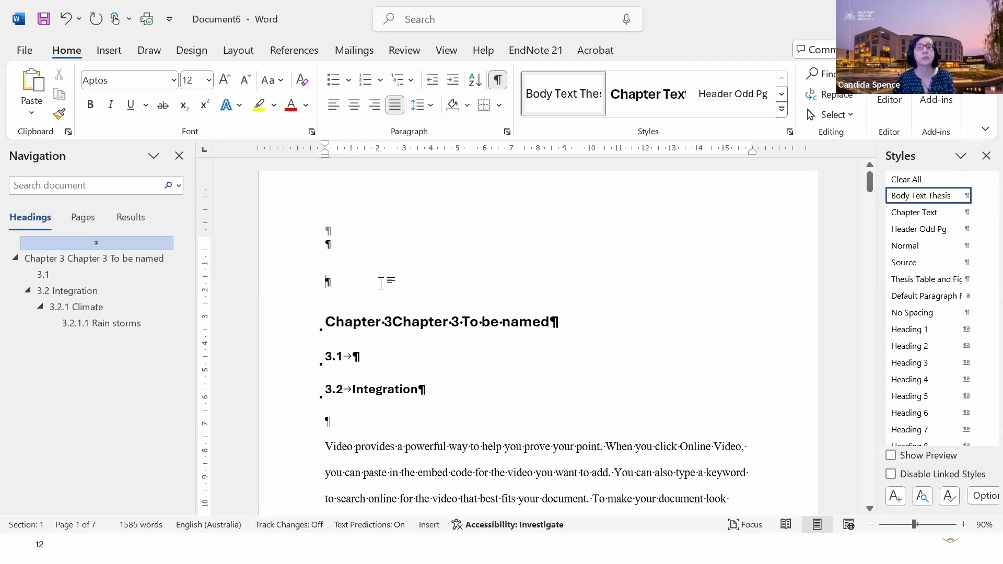
{"action": "key", "text": "Delete"}
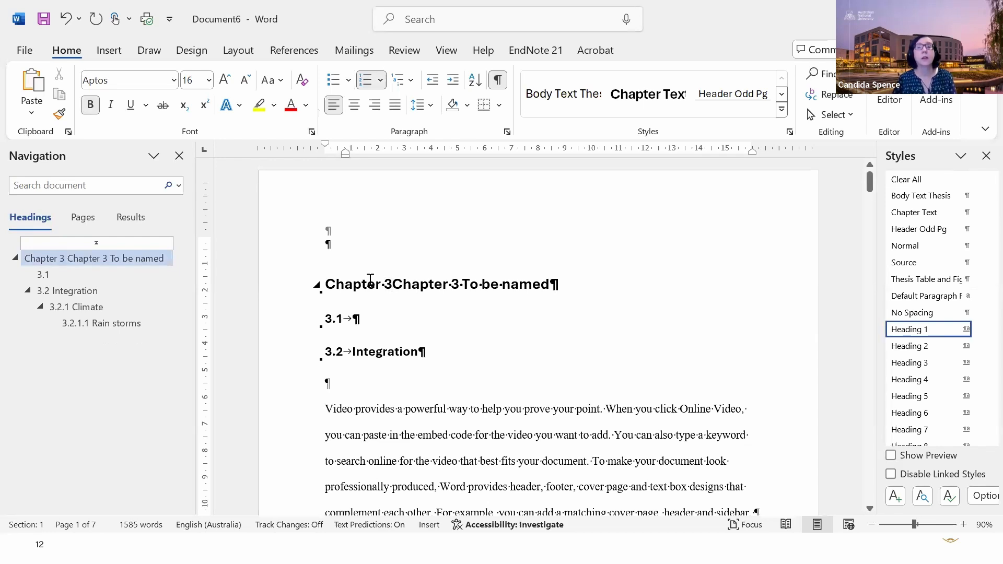
Remove the duplicated typed "Chapter 3" from the chapter heading, keeping the automatic chapter number and "To be named"
{"action": "left_click_drag", "start_coordinate": [370, 280], "coordinate": [387, 282]}
{"action": "left_click", "coordinate": [401, 284]}
{"action": "double_click", "coordinate": [425, 291]}
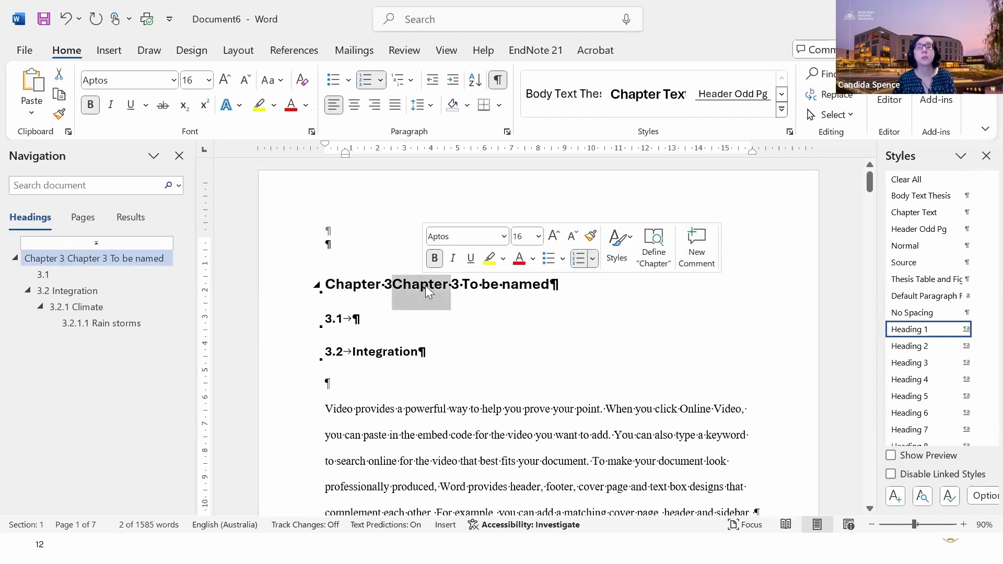
{"action": "left_click", "coordinate": [449, 286]}
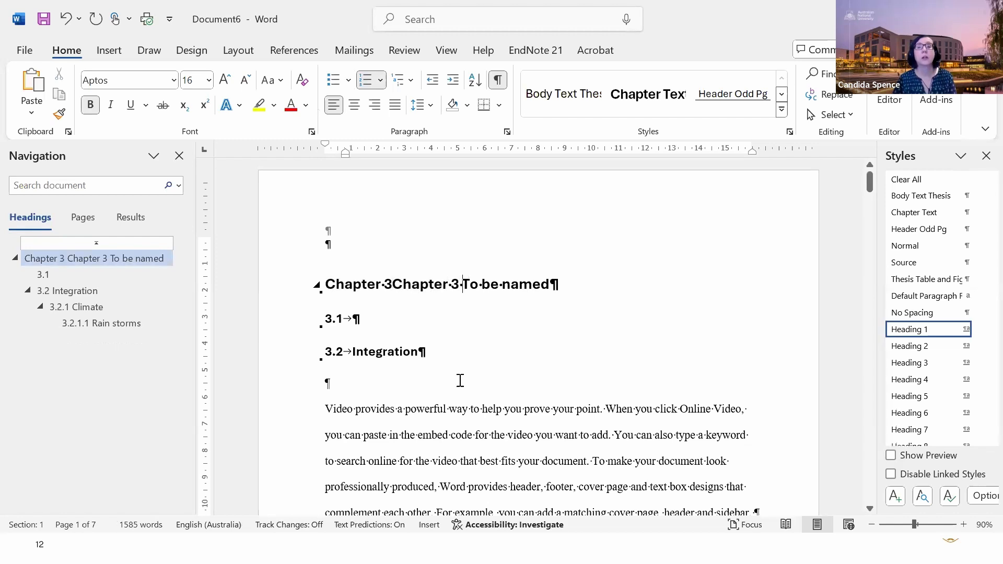
{"action": "key", "text": "BackSpace"}
{"action": "key", "text": "BackSpace"}
{"action": "key", "text": "BackSpace"}
{"action": "key", "text": "BackSpace"}
{"action": "key", "text": "BackSpace"}
{"action": "key", "text": "BackSpace"}
{"action": "key", "text": "BackSpace"}
{"action": "key", "text": "BackSpace"}
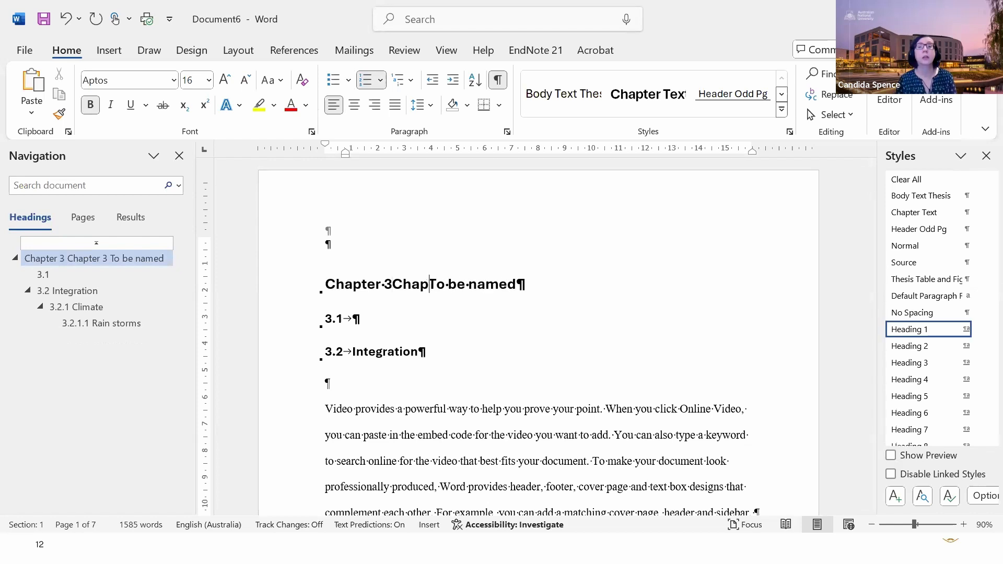
{"action": "key", "text": "BackSpace"}
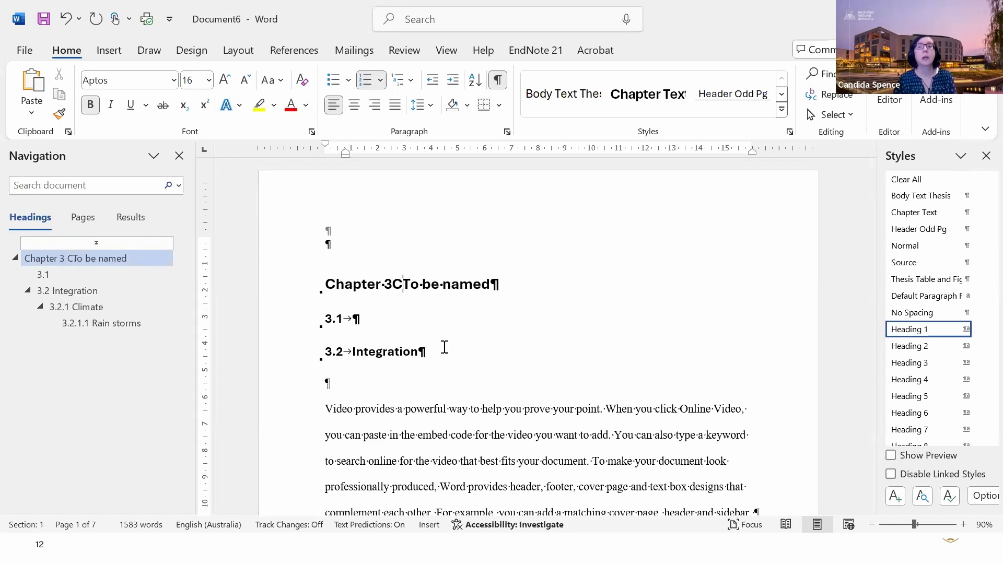
{"action": "double_click", "coordinate": [379, 285]}
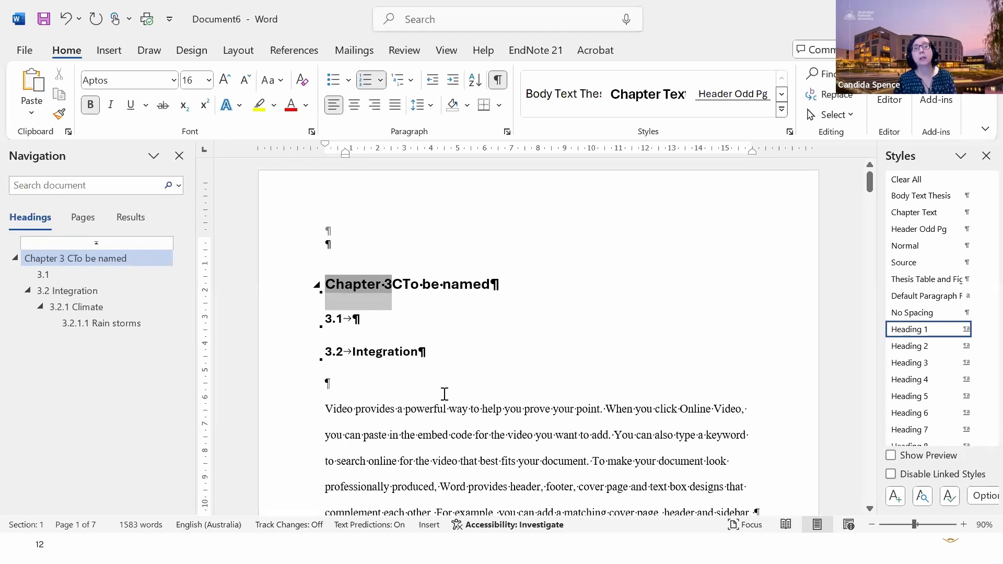
{"action": "key", "text": "Right"}
{"action": "key", "text": "BackSpace"}
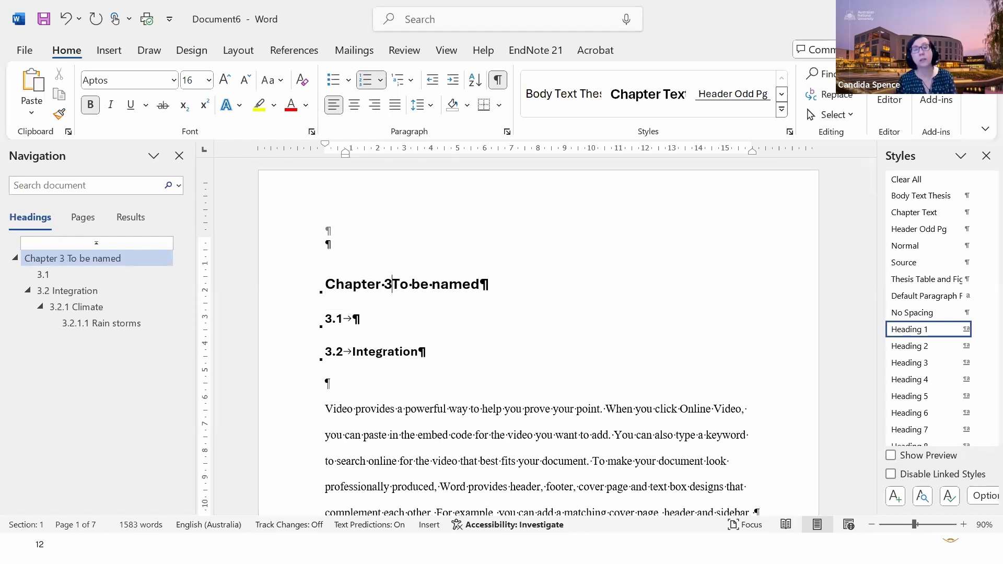
Remove the automatic chapter number from the "To be named" heading, and restore it by reapplying the Heading 1 style
{"action": "key", "text": "BackSpace"}
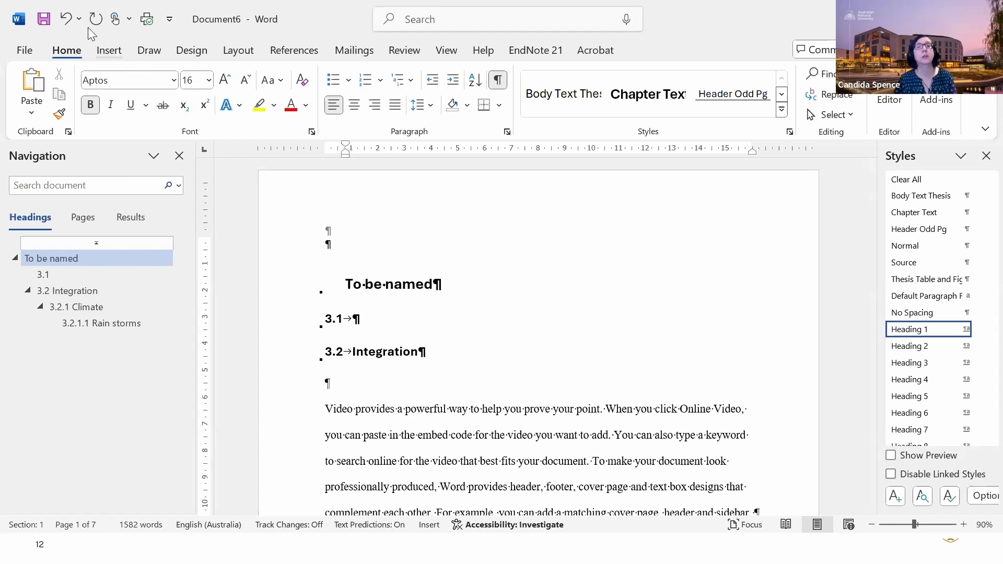
{"action": "left_click", "coordinate": [66, 19]}
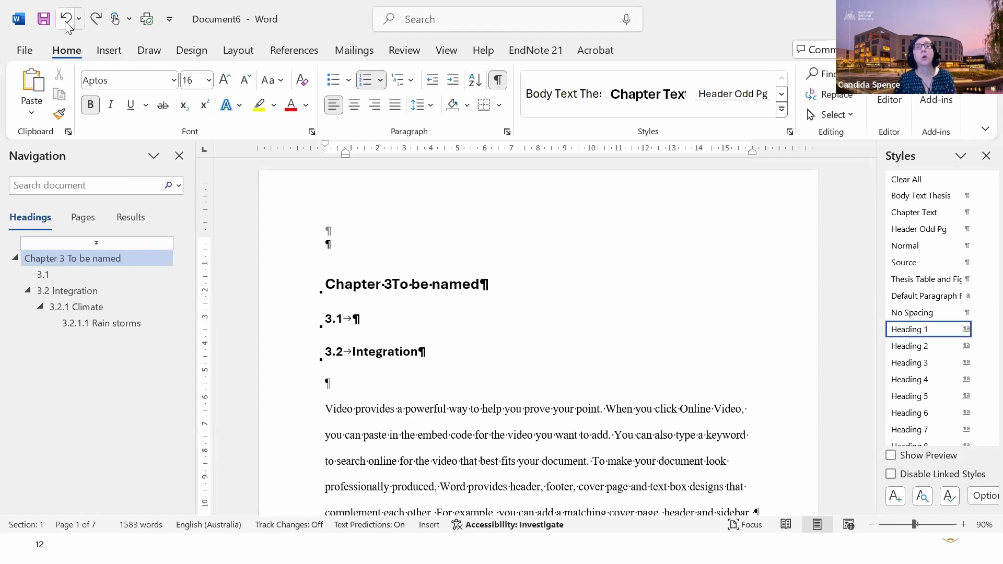
{"action": "key", "text": "ctrl+y"}
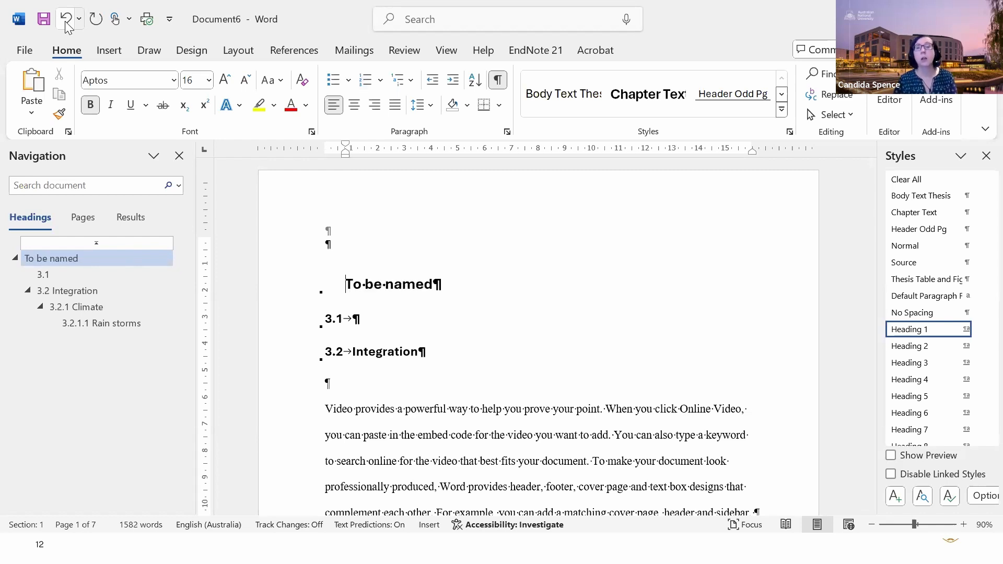
{"action": "left_click", "coordinate": [916, 334]}
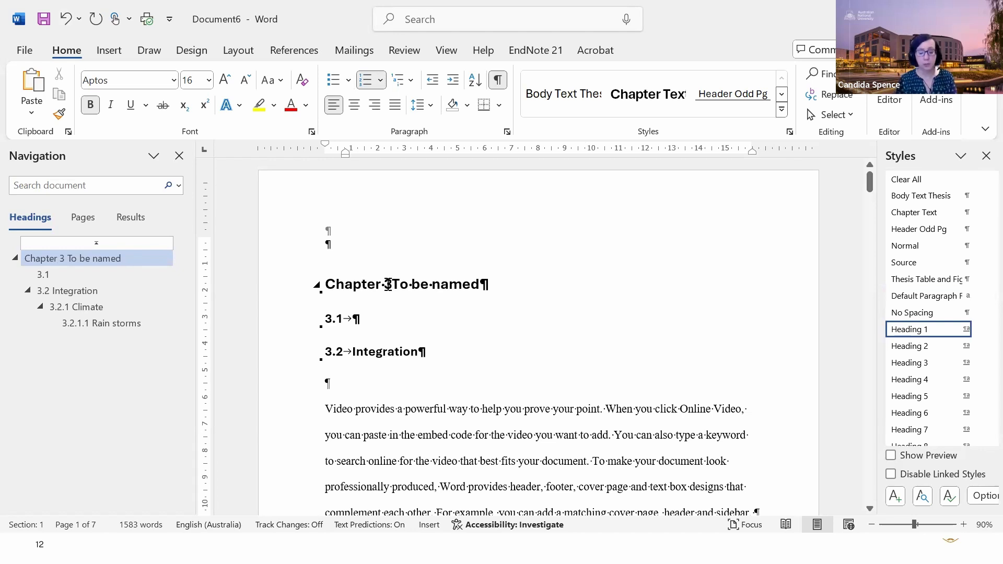
Add a colon after the automatic number in the chapter heading, and replace "To be named" with "Results"
{"action": "type", "text": ":"}
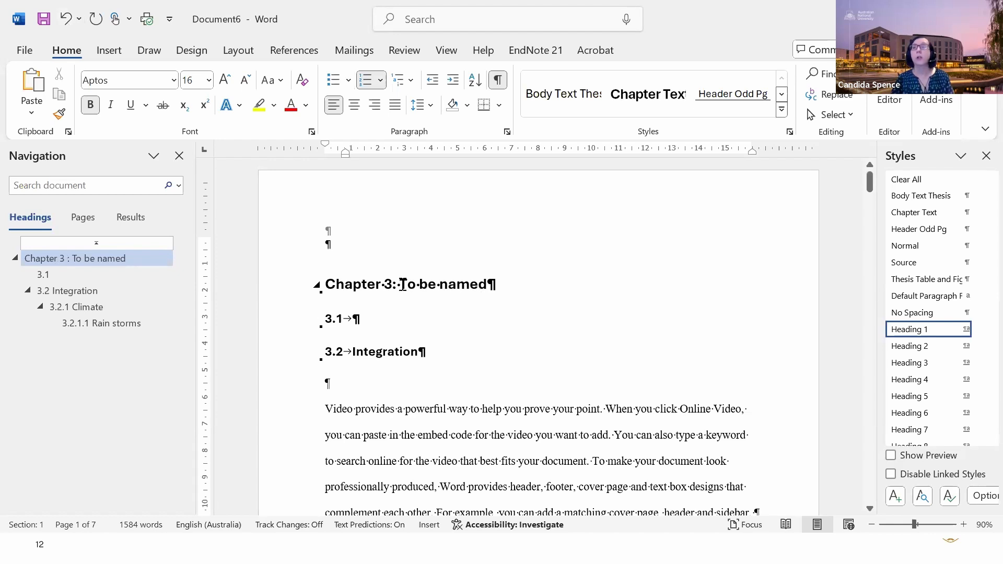
{"action": "left_click_drag", "start_coordinate": [401, 285], "coordinate": [486, 286]}
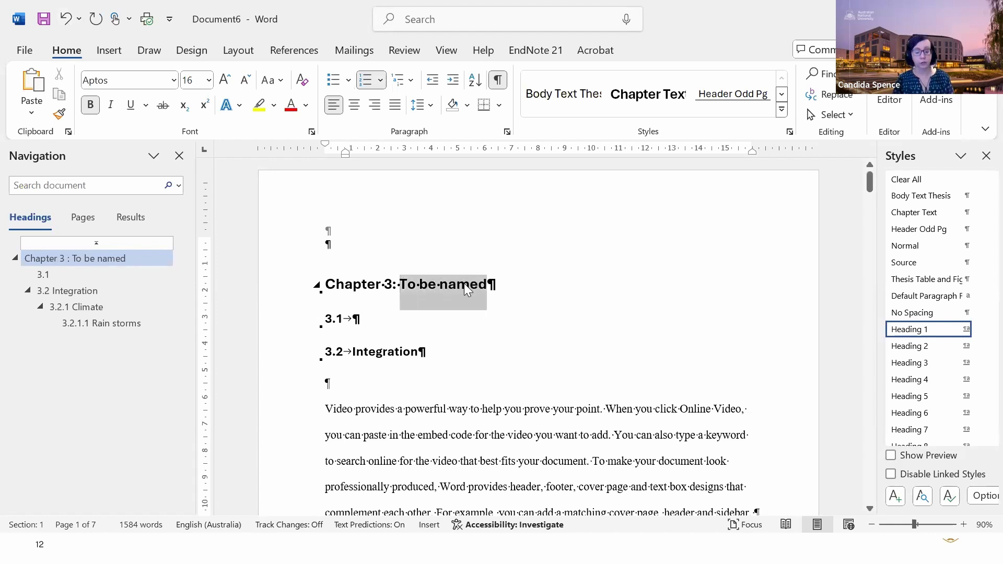
{"action": "type", "text": "Results"}
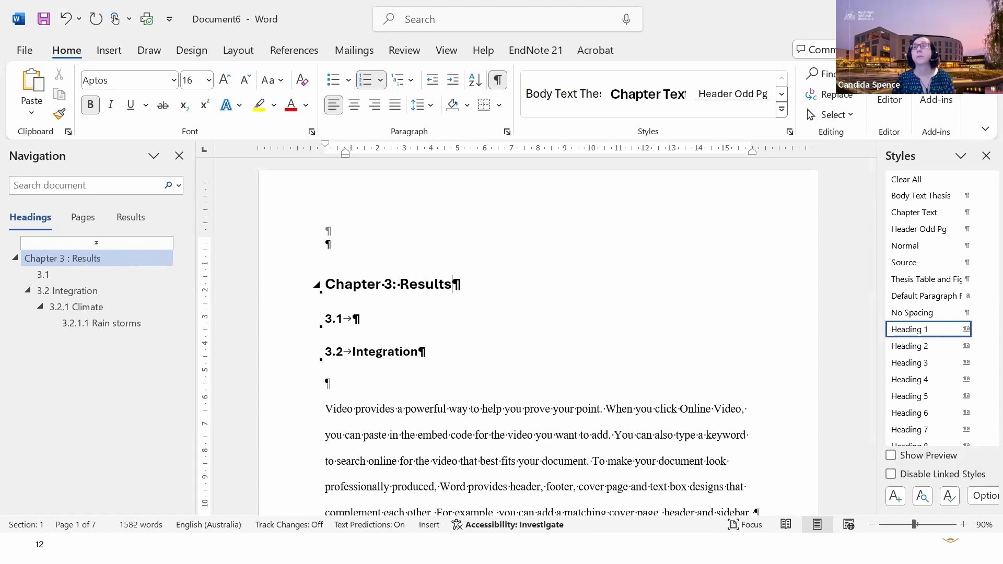
Apply the Body Text Thesis style to the empty 3.1 heading above Integration, and delete that empty paragraph
{"action": "left_click", "coordinate": [372, 319]}
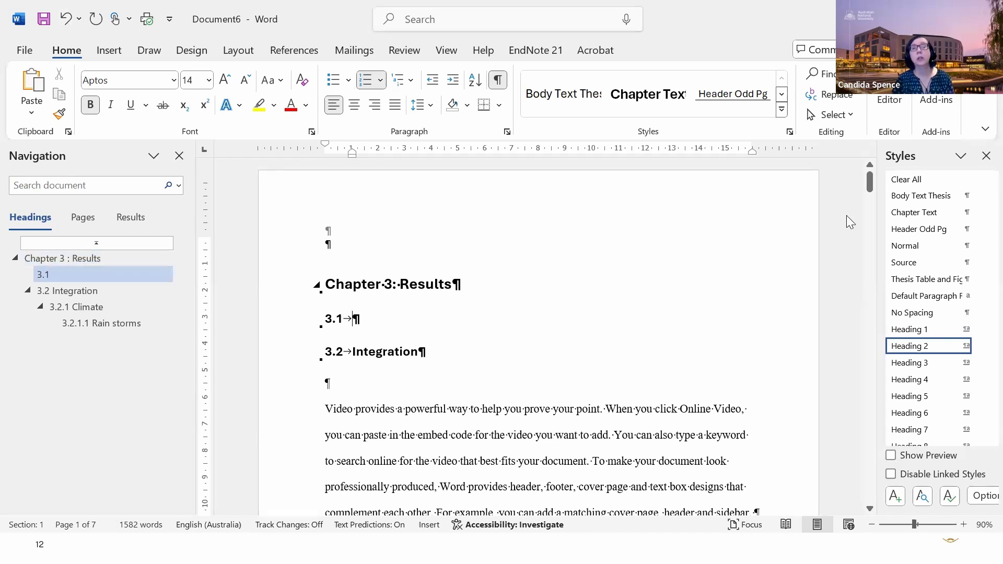
{"action": "left_click", "coordinate": [903, 197]}
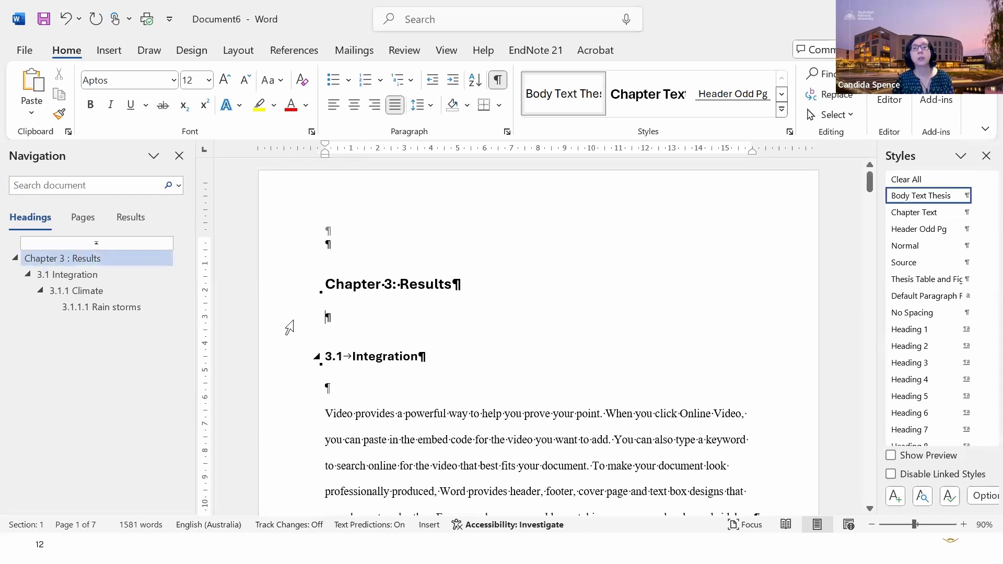
{"action": "left_click", "coordinate": [289, 327]}
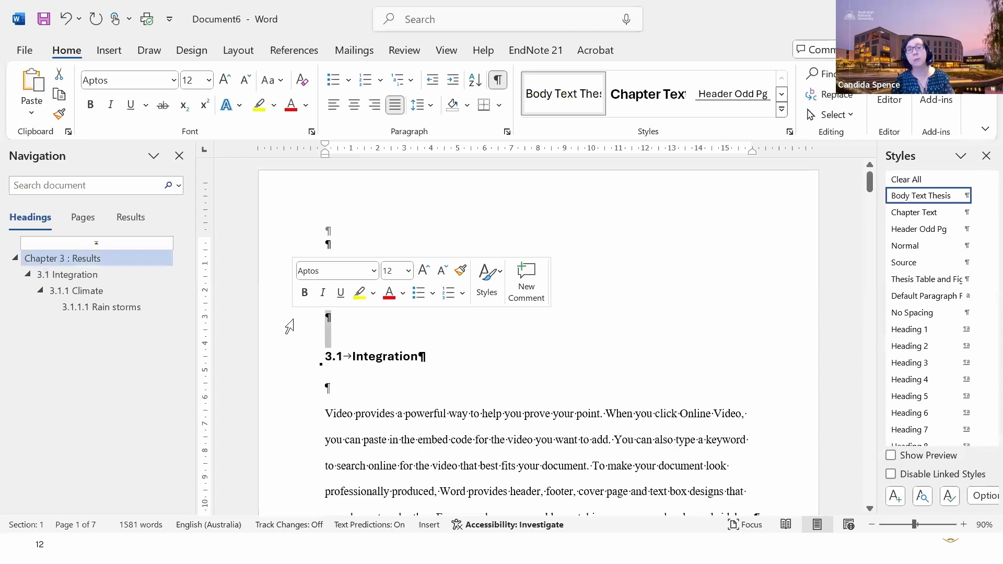
{"action": "key", "text": "Delete"}
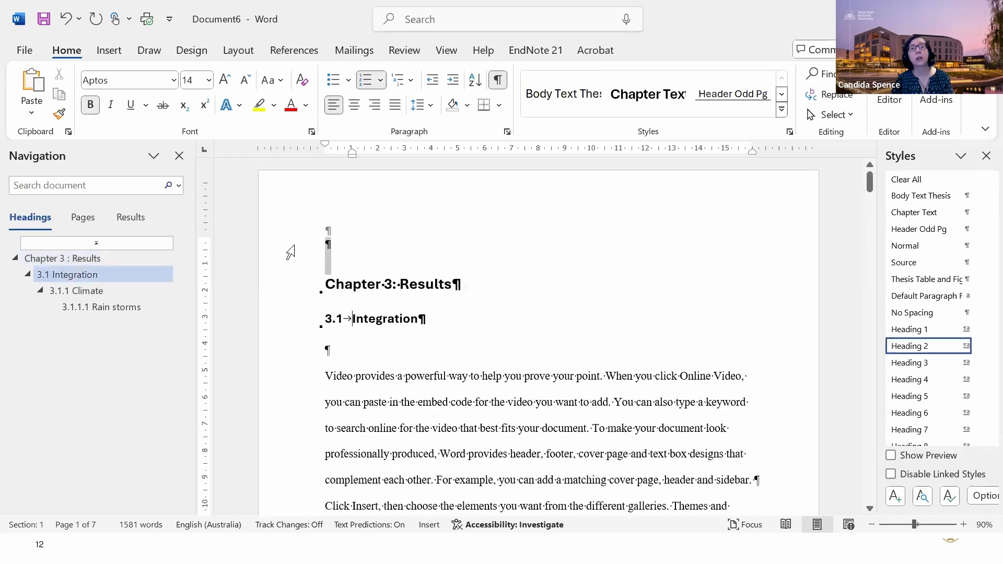
Delete the empty paragraph directly above the Chapter 3: Results heading
{"action": "left_click", "coordinate": [290, 253]}
{"action": "left_click", "coordinate": [325, 246]}
{"action": "left_click", "coordinate": [274, 256]}
{"action": "key", "text": "Delete"}
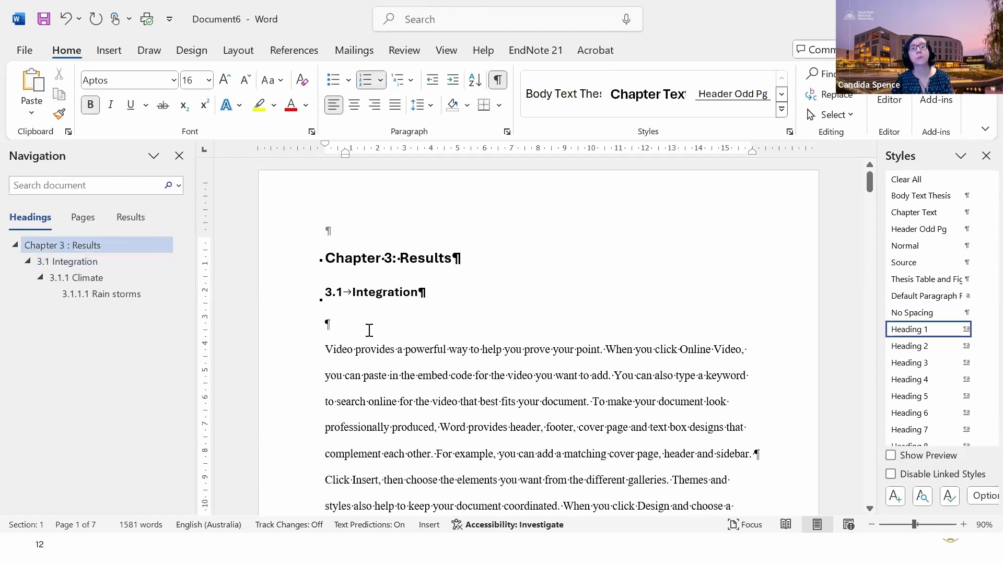
Delete the red "Find a figure to place here" placeholder line above the Climate heading
{"action": "scroll", "coordinate": [369, 330], "scroll_direction": "down", "scroll_amount": 5}
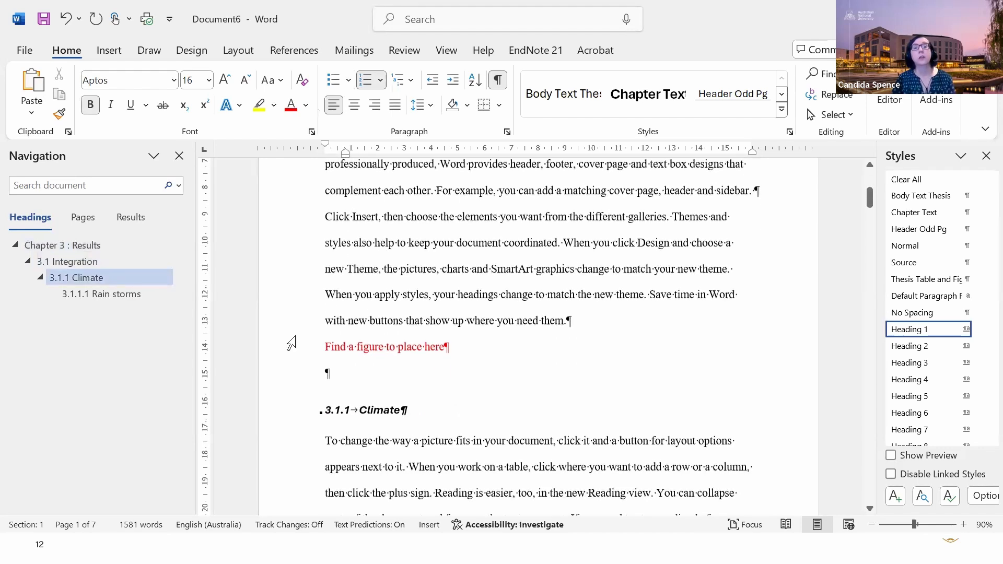
{"action": "left_click", "coordinate": [292, 351]}
{"action": "key", "text": "Delete"}
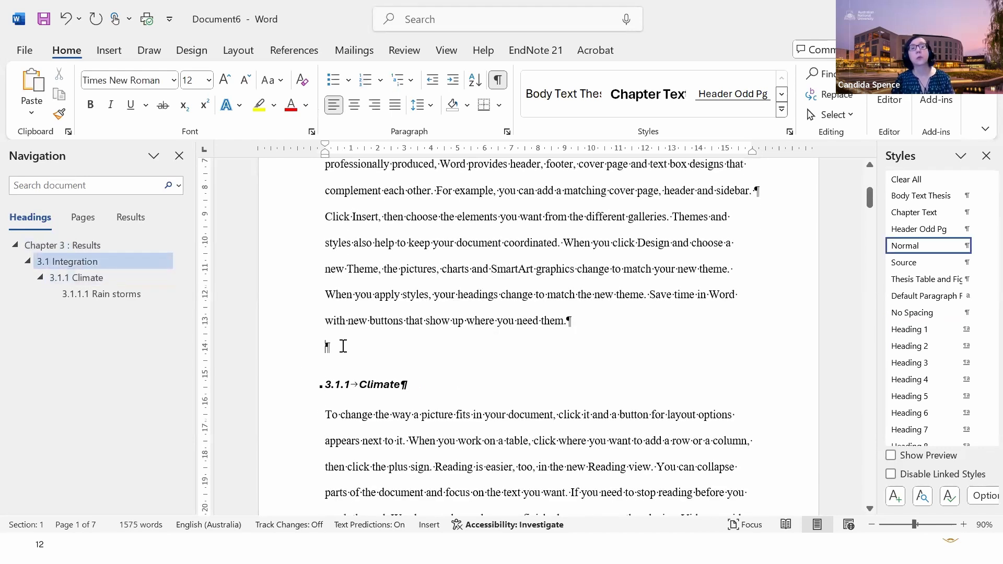
Apply the Body Text Thesis style to the first body paragraph under Integration, starting "Video provides a powerful way"
{"action": "scroll", "coordinate": [344, 346], "scroll_direction": "up", "scroll_amount": 4}
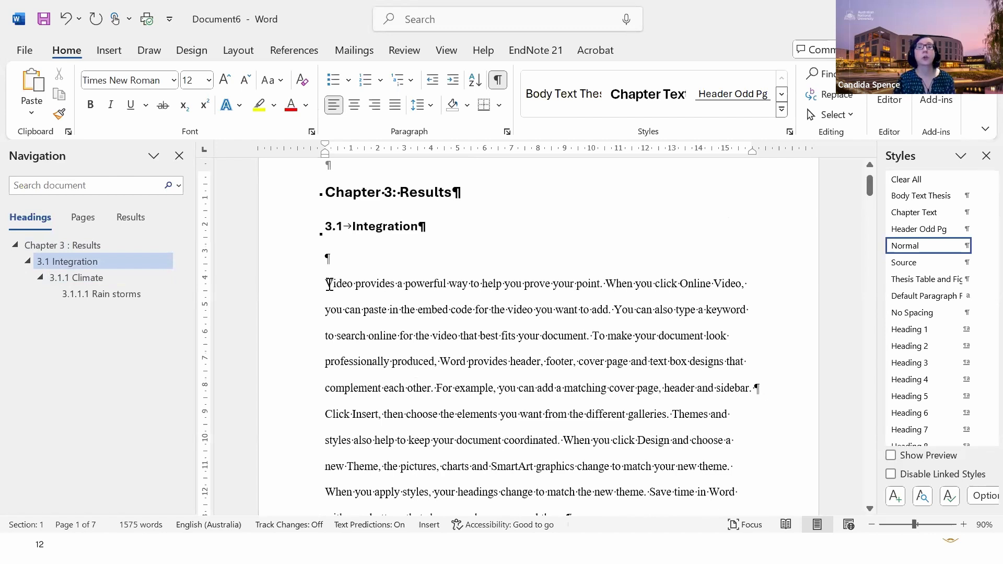
{"action": "left_click_drag", "start_coordinate": [507, 288], "coordinate": [326, 285]}
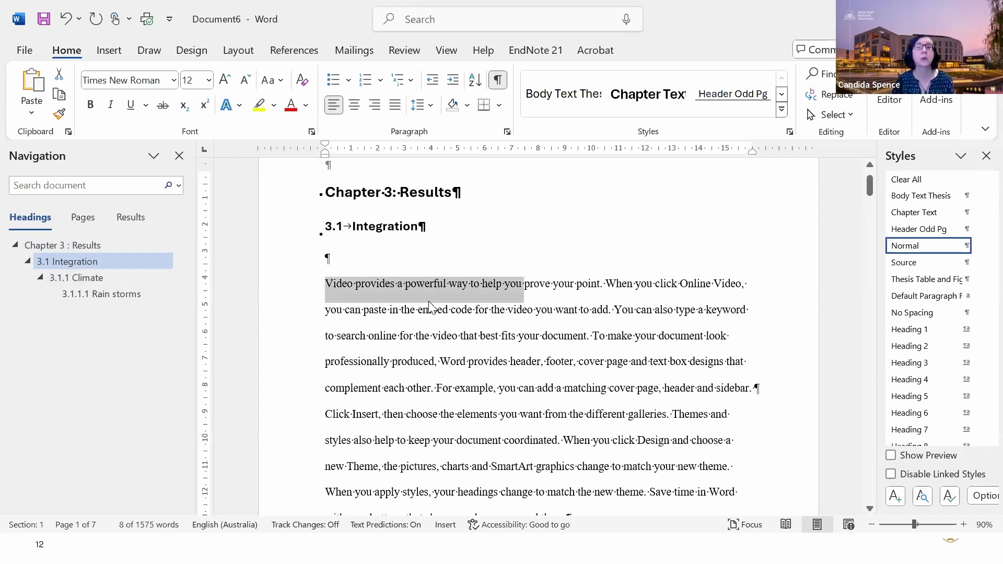
{"action": "left_click", "coordinate": [505, 287]}
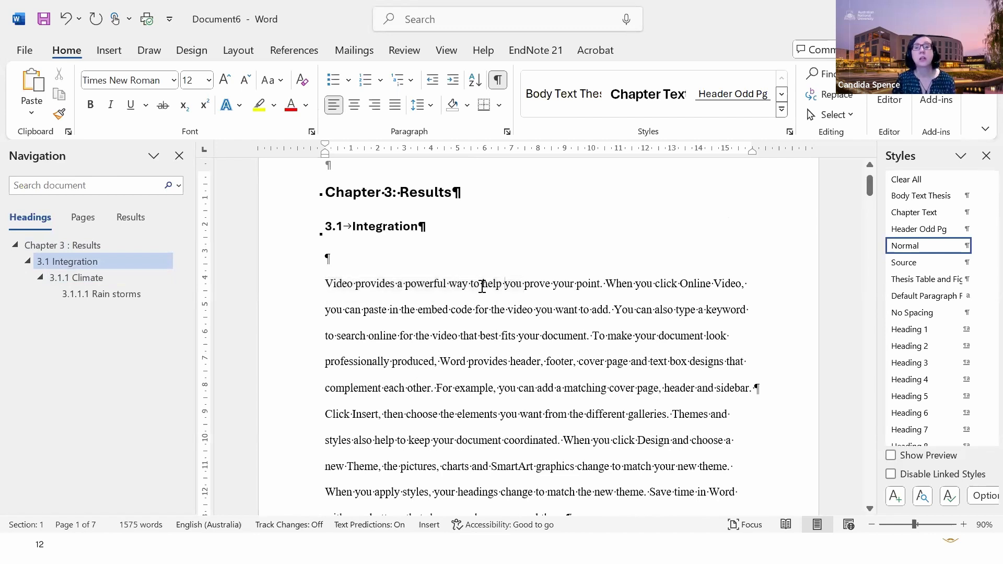
{"action": "left_click", "coordinate": [908, 196]}
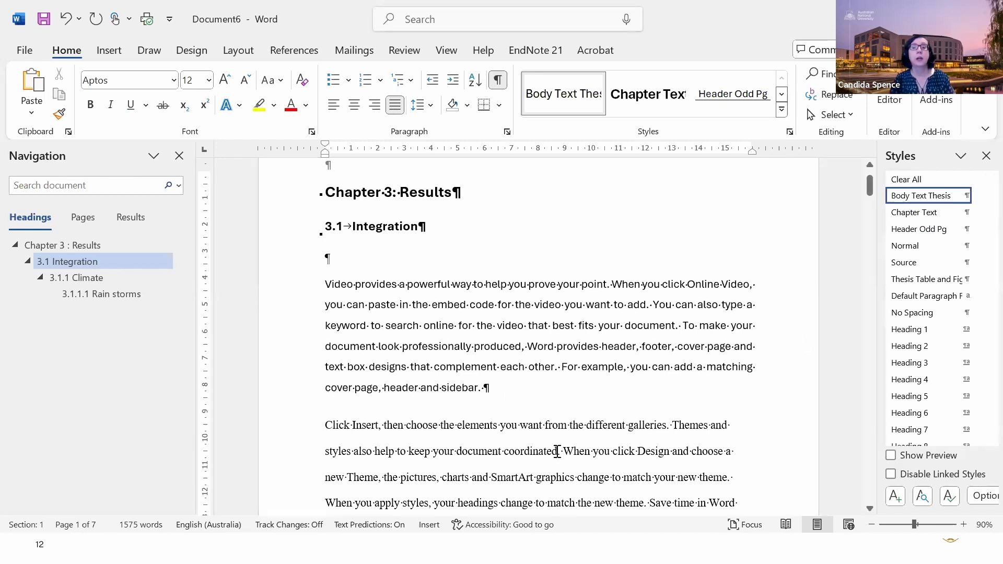
Italicise the words "coordinated" and "SmartArt" in the second body paragraph under Integration
{"action": "scroll", "coordinate": [557, 451], "scroll_direction": "down", "scroll_amount": 3}
{"action": "double_click", "coordinate": [523, 353]}
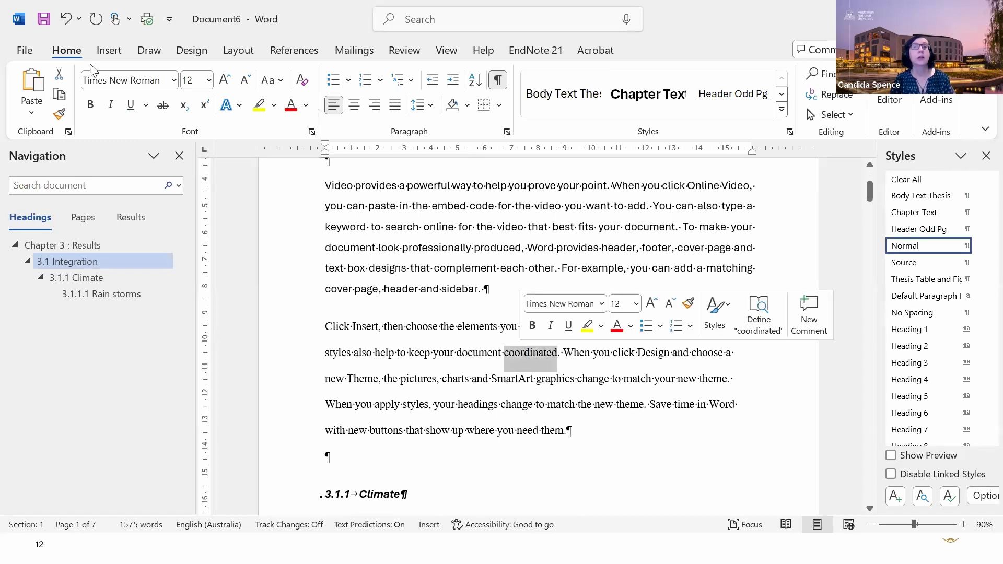
{"action": "left_click", "coordinate": [110, 104]}
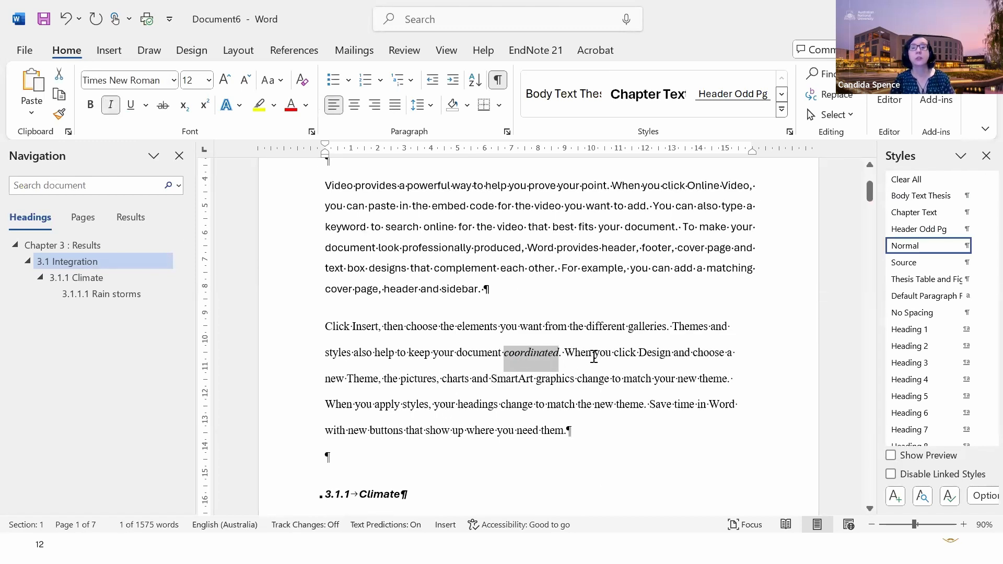
{"action": "double_click", "coordinate": [509, 381]}
{"action": "left_click", "coordinate": [111, 105]}
{"action": "key", "text": "Right"}
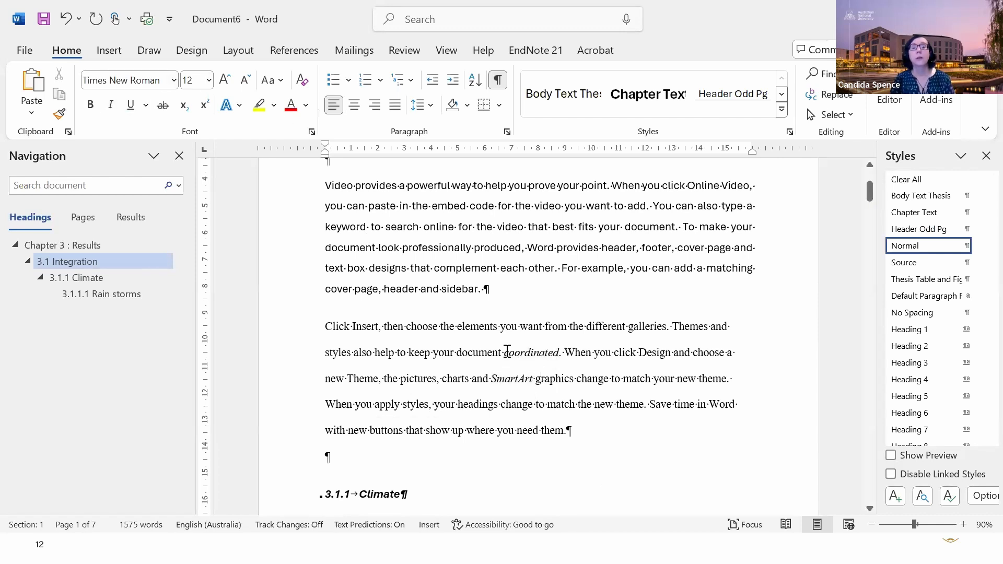
Try the Body Text Thesis style on the "Click Insert" paragraph, check its italic words, and undo the style change
{"action": "scroll", "coordinate": [507, 351], "scroll_direction": "down", "scroll_amount": 1}
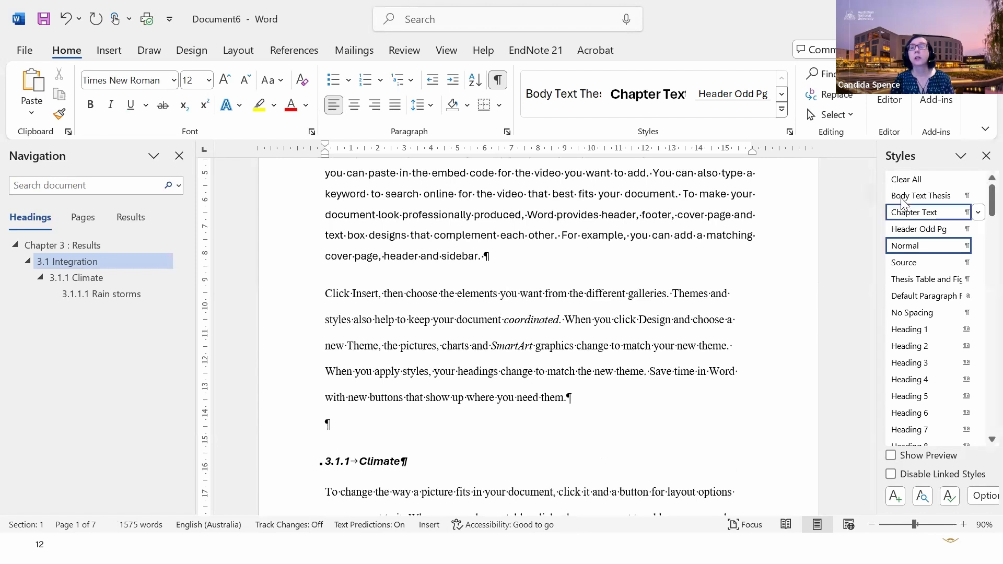
{"action": "left_click", "coordinate": [920, 196]}
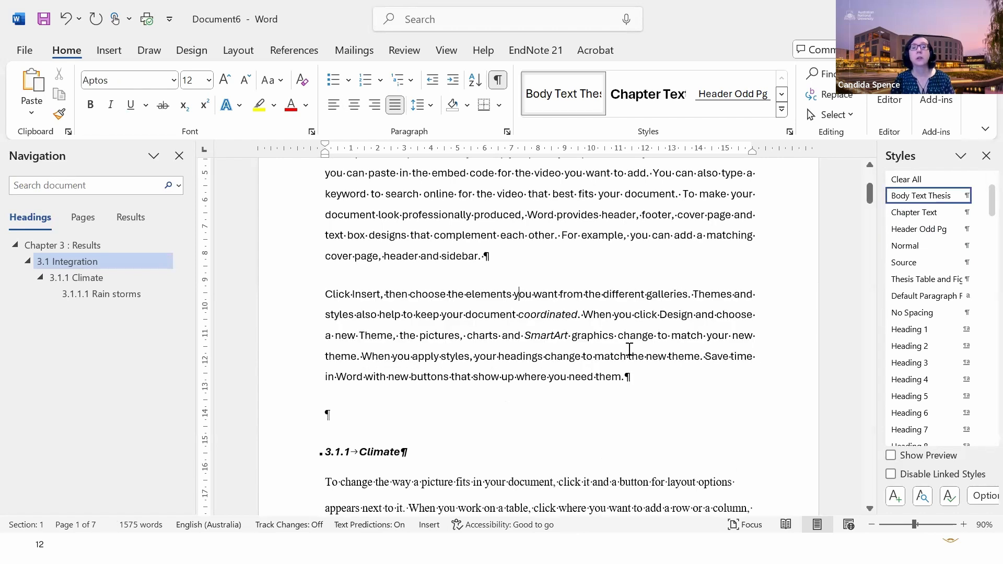
{"action": "double_click", "coordinate": [533, 313]}
{"action": "double_click", "coordinate": [546, 335]}
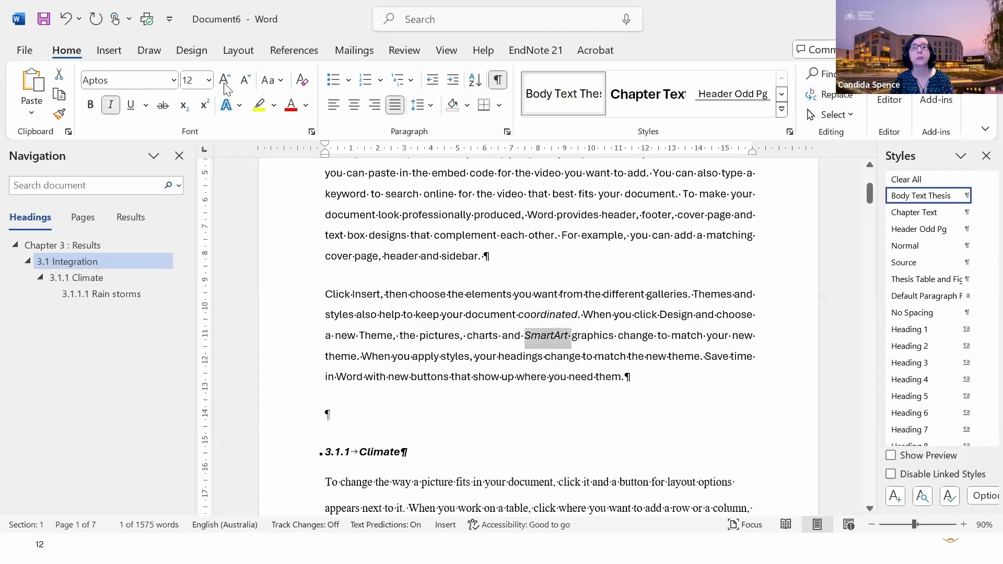
{"action": "left_click", "coordinate": [65, 19]}
Select the entire "Click Insert" paragraph, apply the Body Text Thesis style, and check the italics on "coordinated"
{"action": "left_click", "coordinate": [543, 321]}
{"action": "left_click_drag", "start_coordinate": [448, 311], "coordinate": [594, 398]}
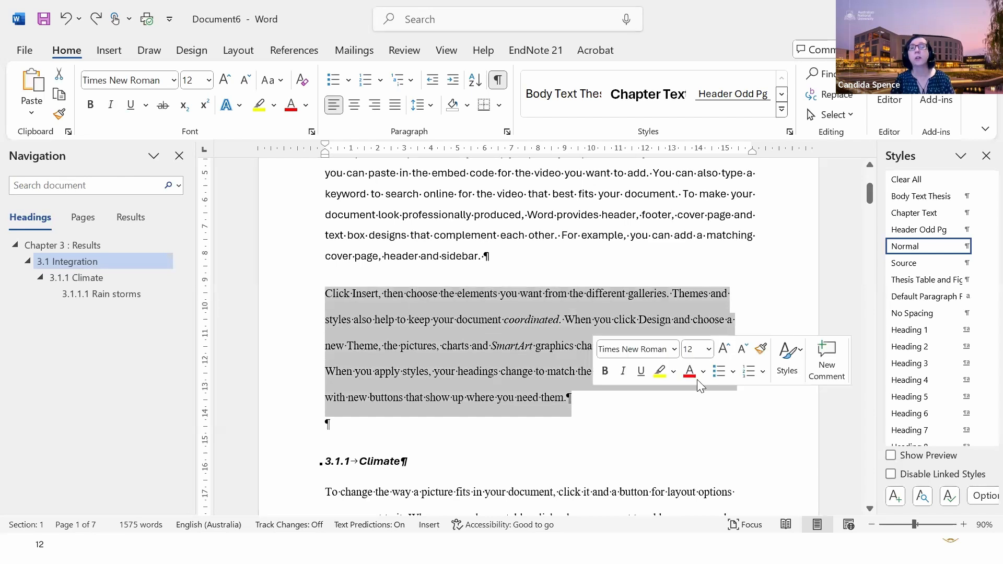
{"action": "left_click", "coordinate": [926, 198]}
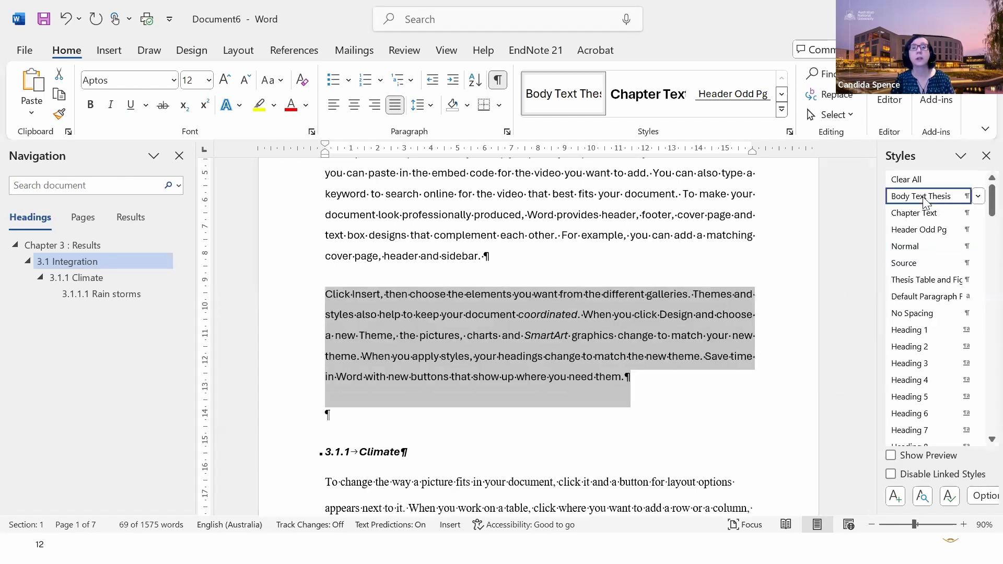
{"action": "left_click", "coordinate": [532, 316]}
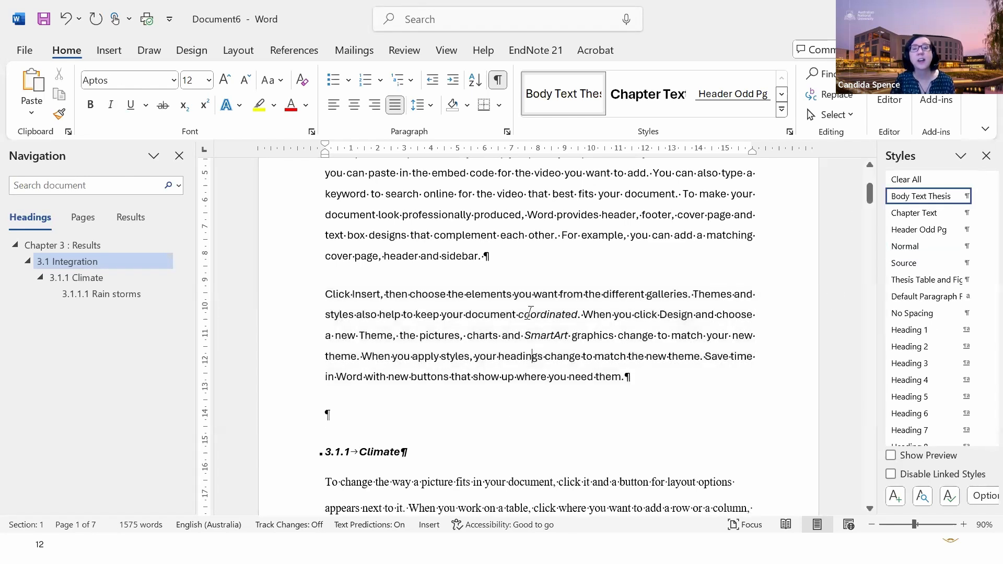
{"action": "double_click", "coordinate": [532, 316]}
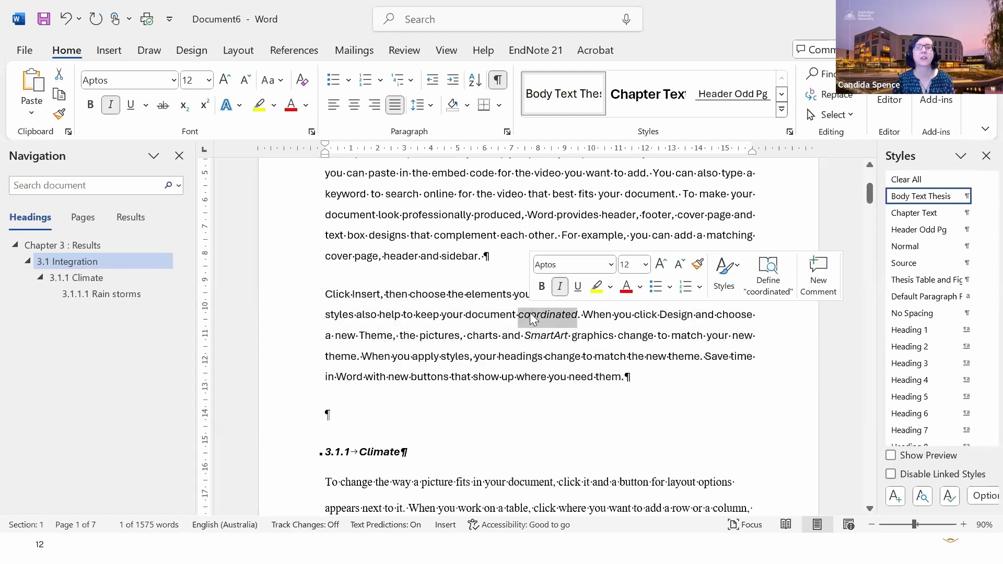
{"action": "left_click_drag", "start_coordinate": [652, 376], "coordinate": [393, 307]}
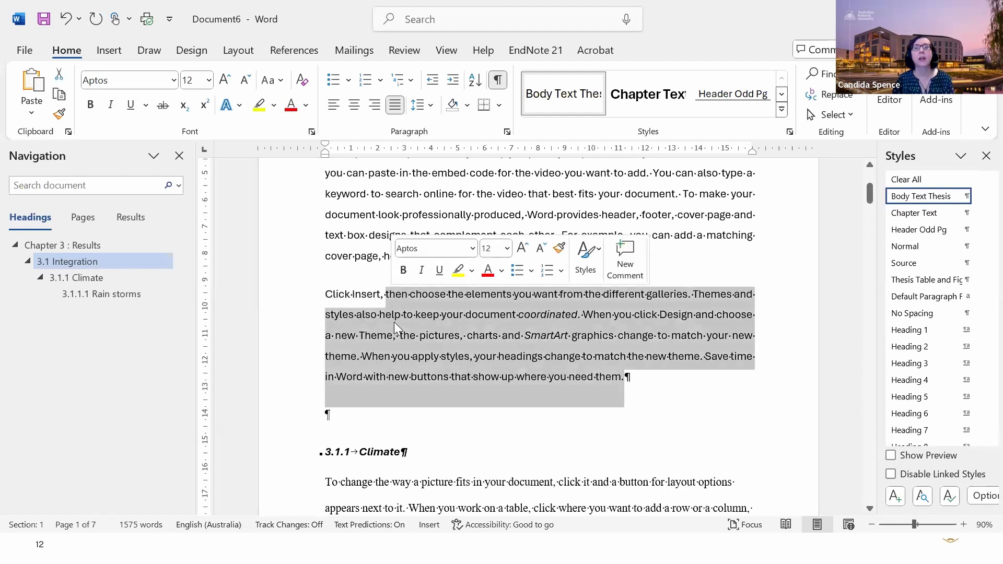
{"action": "left_click", "coordinate": [330, 297]}
{"action": "left_click_drag", "start_coordinate": [330, 297], "coordinate": [694, 396]}
{"action": "left_click", "coordinate": [429, 356]}
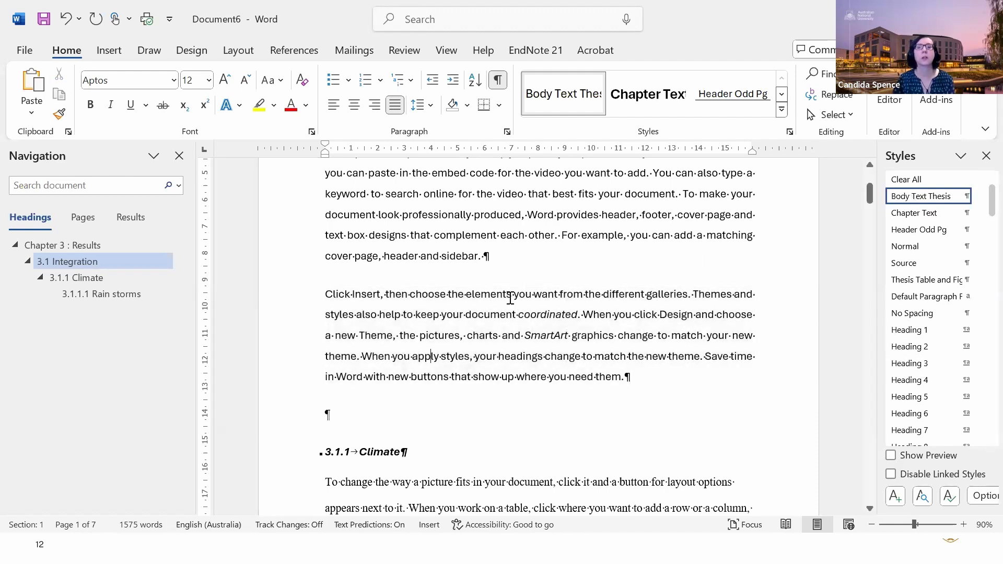
Apply the Body Text Thesis style to the paragraph under 3.1.1 Climate, starting "To change the way a picture fits"
{"action": "scroll", "coordinate": [405, 414], "scroll_direction": "down", "scroll_amount": 5}
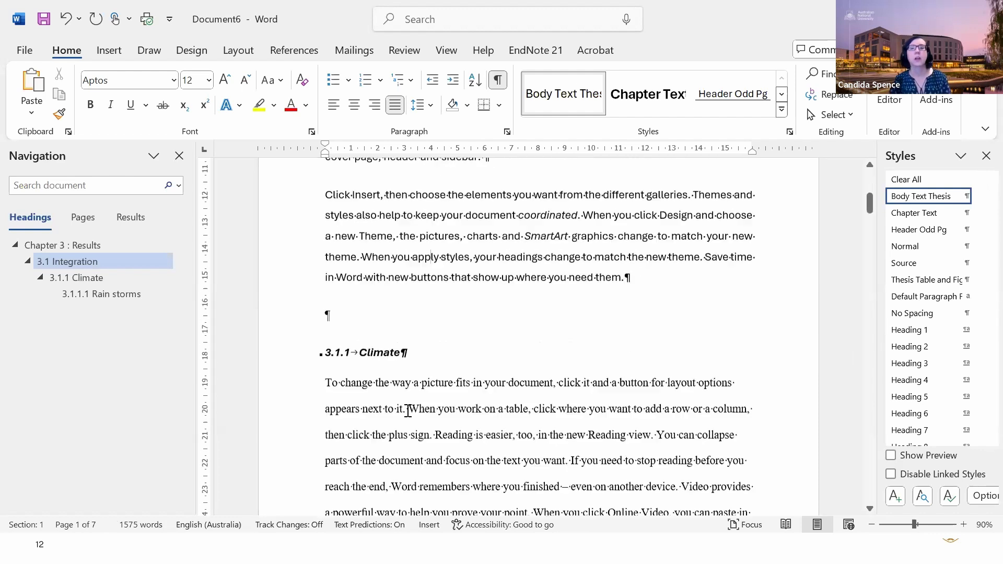
{"action": "left_click", "coordinate": [448, 376]}
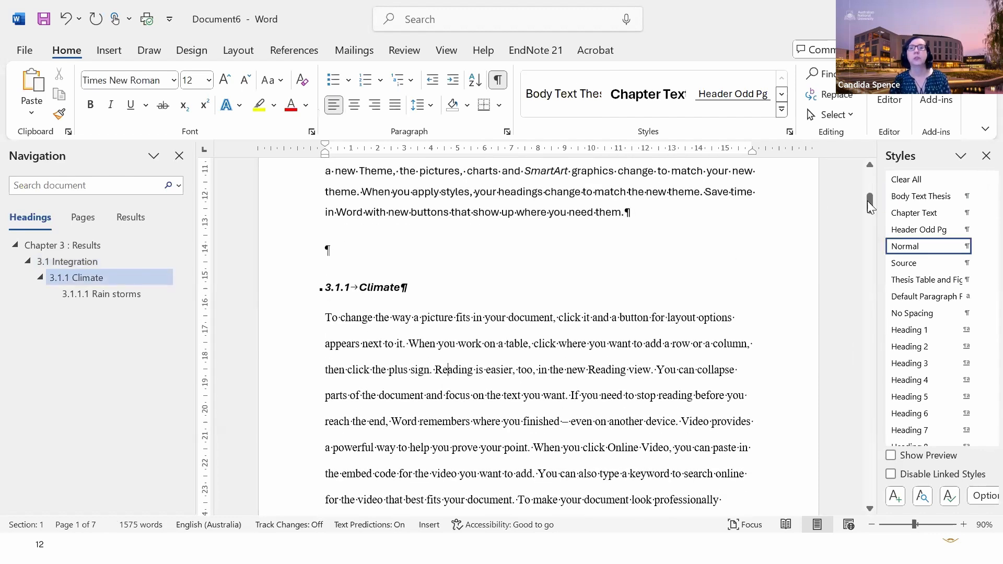
{"action": "left_click", "coordinate": [904, 196]}
{"action": "scroll", "coordinate": [522, 426], "scroll_direction": "down", "scroll_amount": 10}
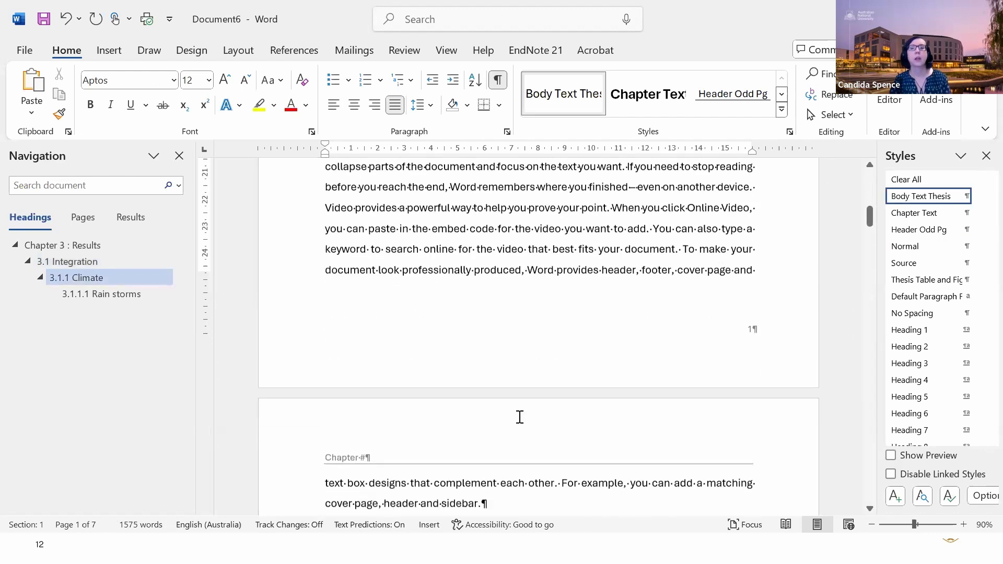
Apply the Body Text Thesis style to the first three body paragraphs under 3.1.1.1 Rain storms on page 2
{"action": "scroll", "coordinate": [844, 509], "scroll_direction": "down", "scroll_amount": 3}
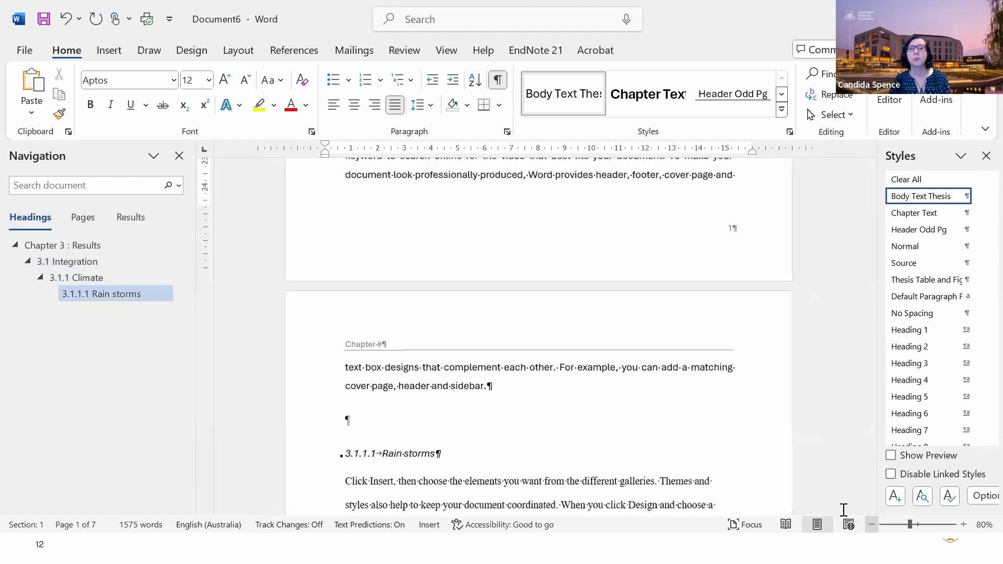
{"action": "scroll", "coordinate": [519, 426], "scroll_direction": "down", "scroll_amount": 5}
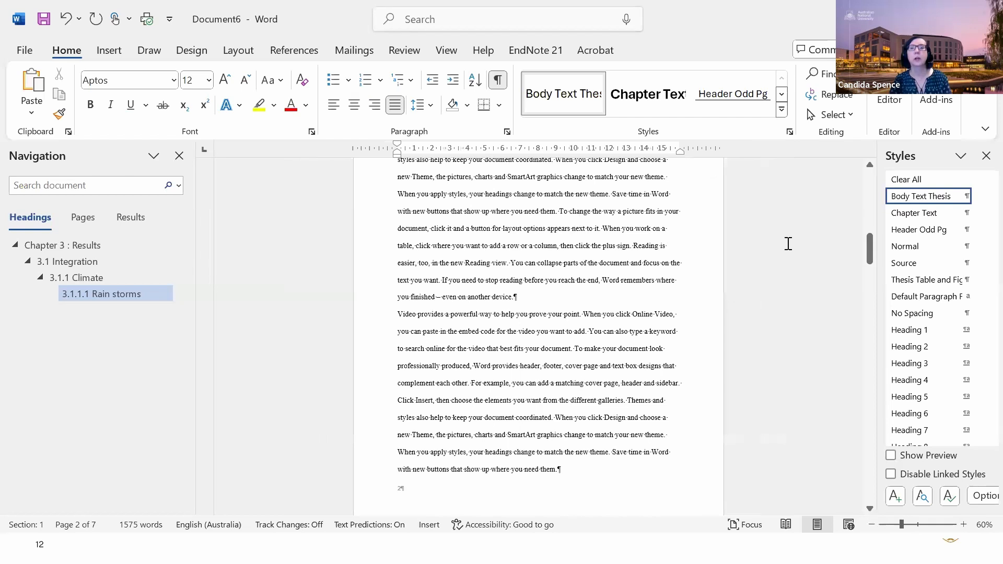
{"action": "left_click", "coordinate": [670, 236]}
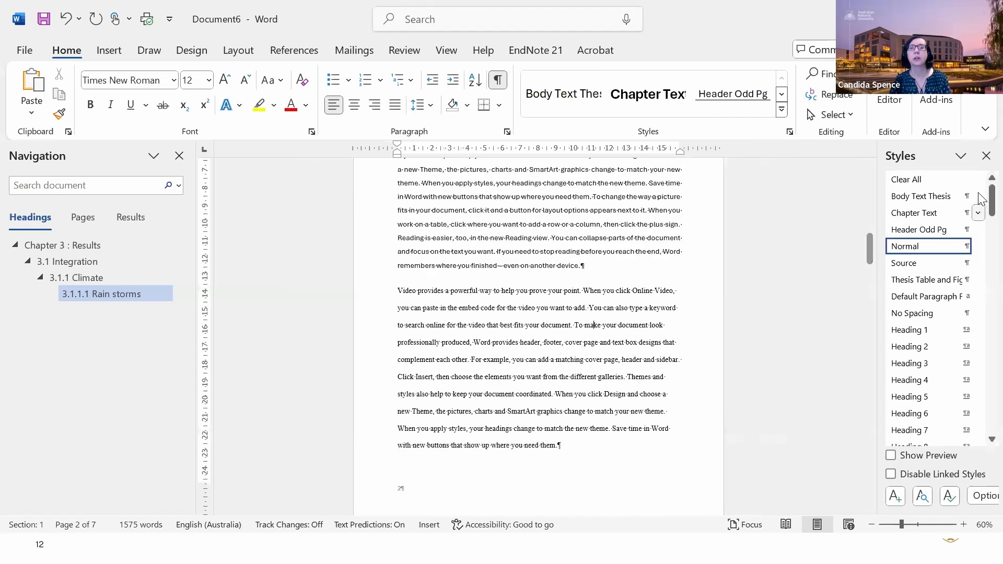
{"action": "left_click", "coordinate": [936, 197]}
{"action": "scroll", "coordinate": [537, 361], "scroll_direction": "down", "scroll_amount": 3}
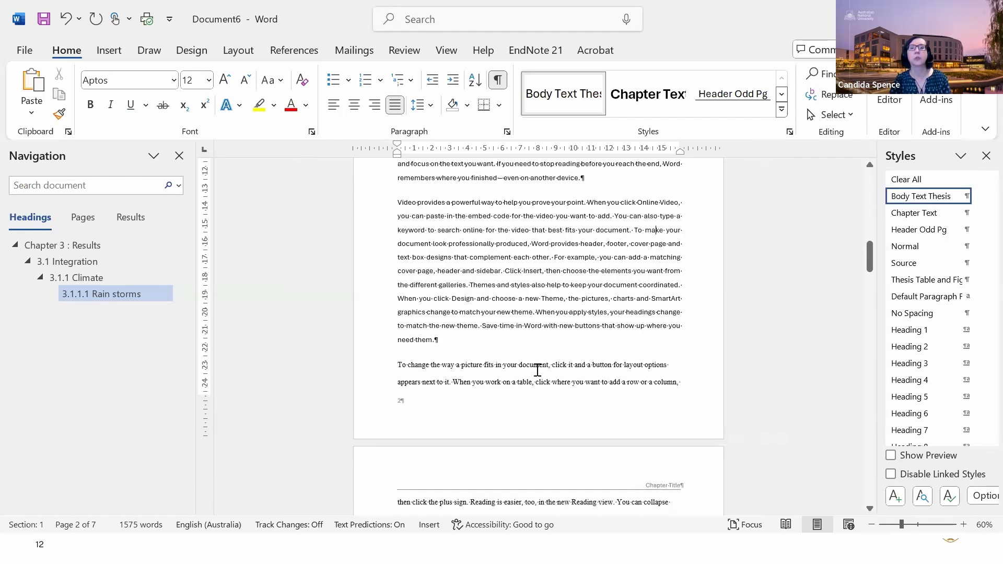
{"action": "left_click", "coordinate": [920, 196]}
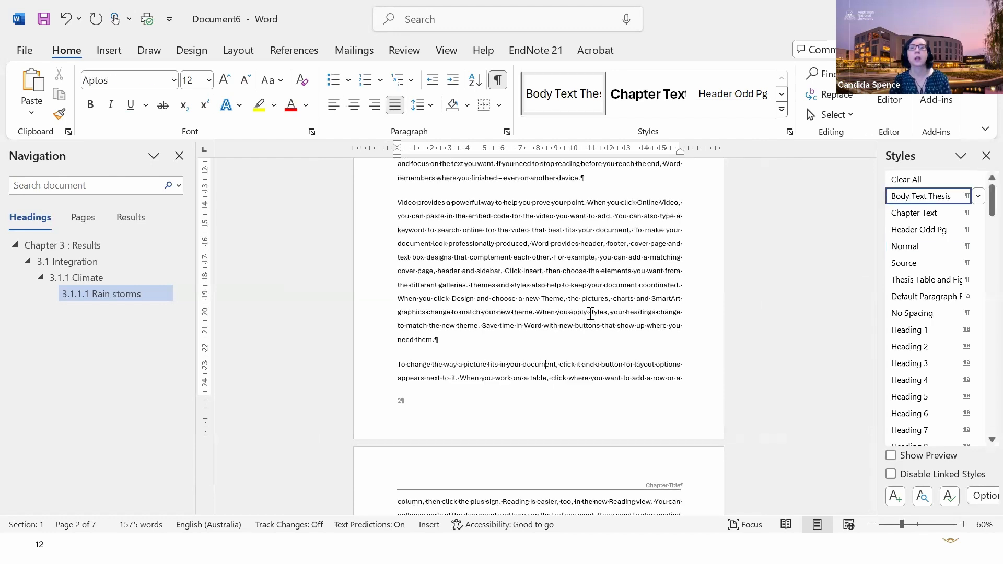
Apply the Body Text Thesis style to the "Click Insert" and "Video provides a powerful way" paragraphs on page 3
{"action": "scroll", "coordinate": [591, 317], "scroll_direction": "down", "scroll_amount": 1}
{"action": "scroll", "coordinate": [593, 319], "scroll_direction": "down", "scroll_amount": 10}
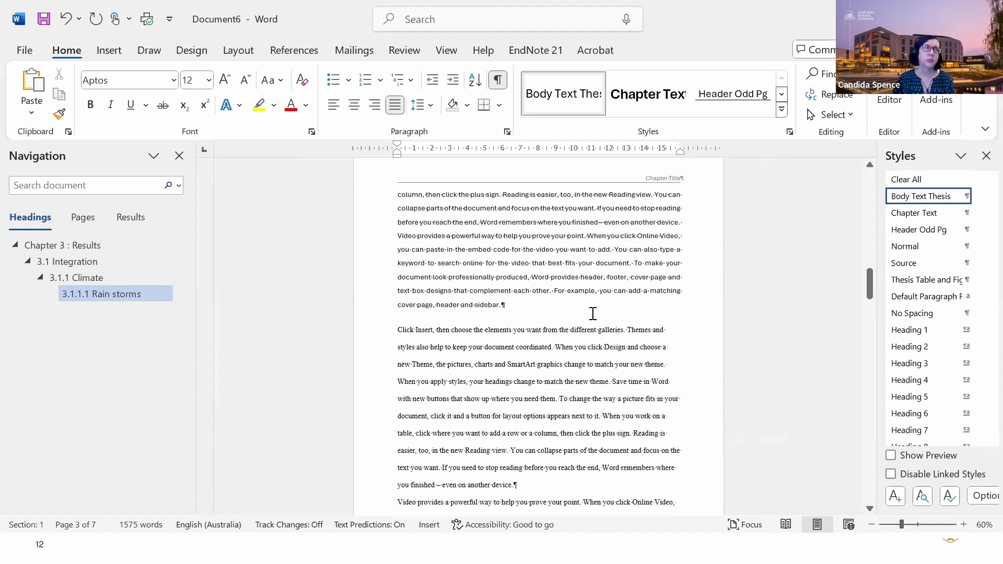
{"action": "scroll", "coordinate": [593, 315], "scroll_direction": "down", "scroll_amount": 2}
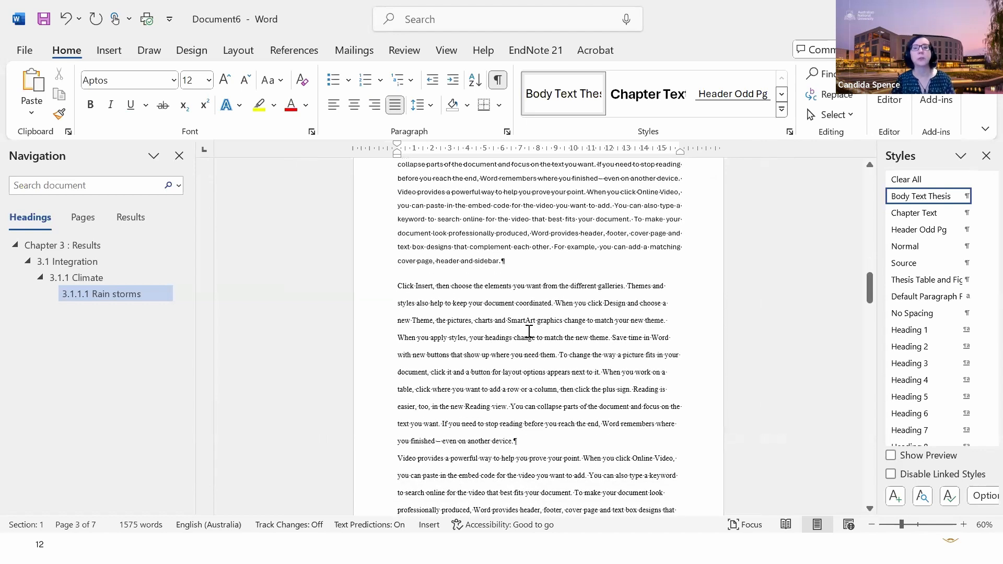
{"action": "scroll", "coordinate": [463, 332], "scroll_direction": "down", "scroll_amount": 3}
{"action": "left_click", "coordinate": [478, 223]}
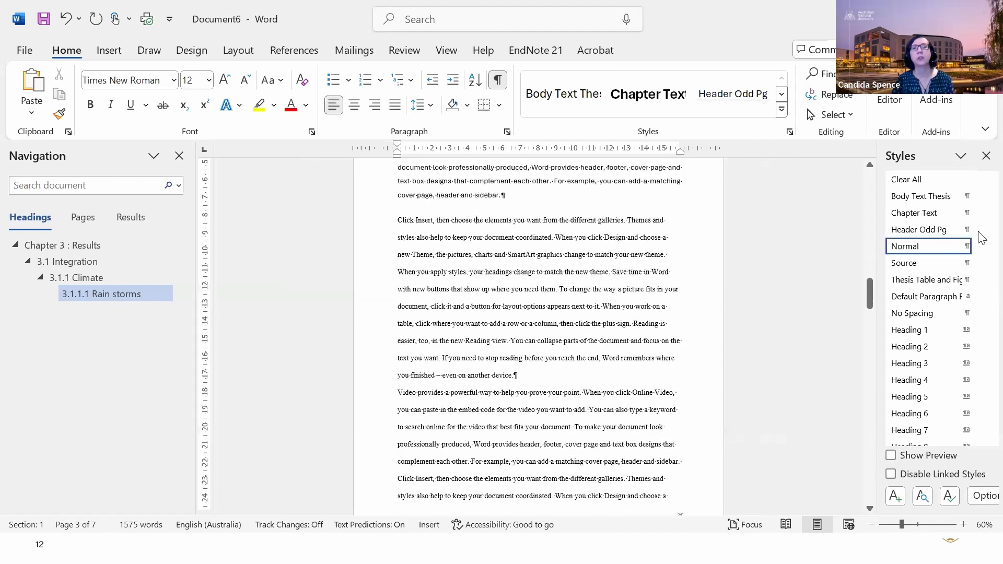
{"action": "left_click", "coordinate": [923, 196]}
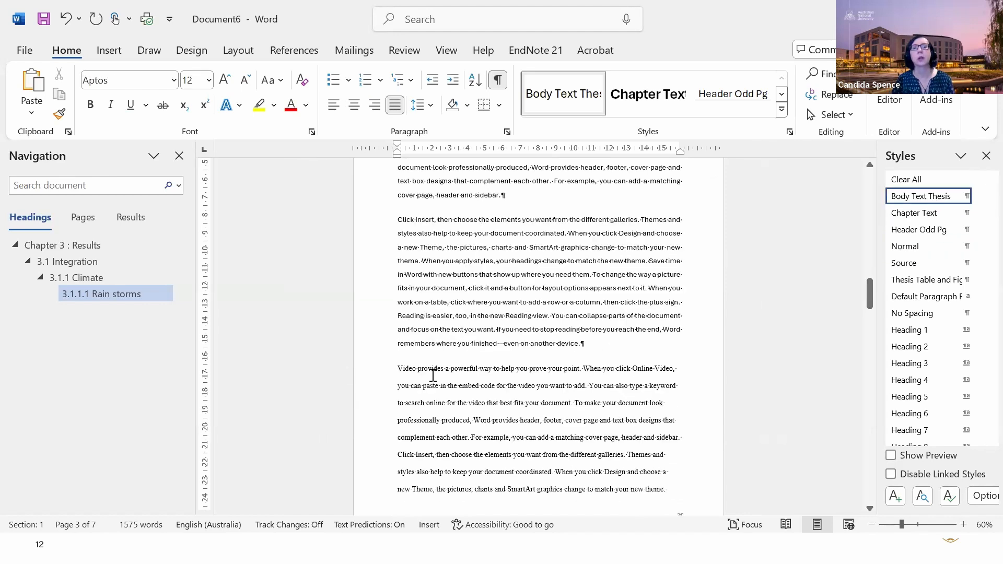
{"action": "left_click", "coordinate": [491, 369]}
{"action": "left_click", "coordinate": [914, 200]}
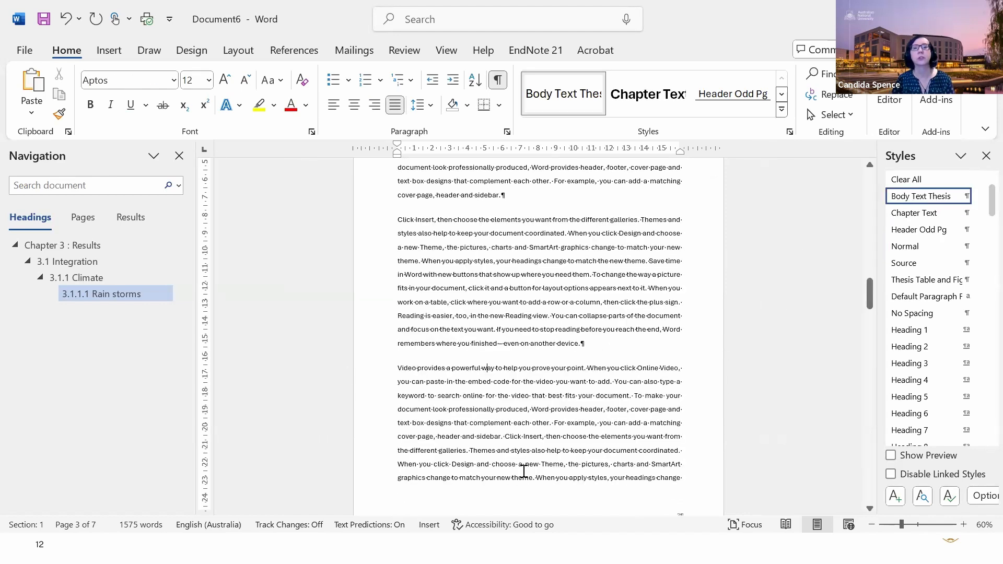
Apply the Body Text Thesis style to the "To change the way a picture fits" and "Click Insert" paragraphs on page 4
{"action": "scroll", "coordinate": [521, 469], "scroll_direction": "down", "scroll_amount": 5}
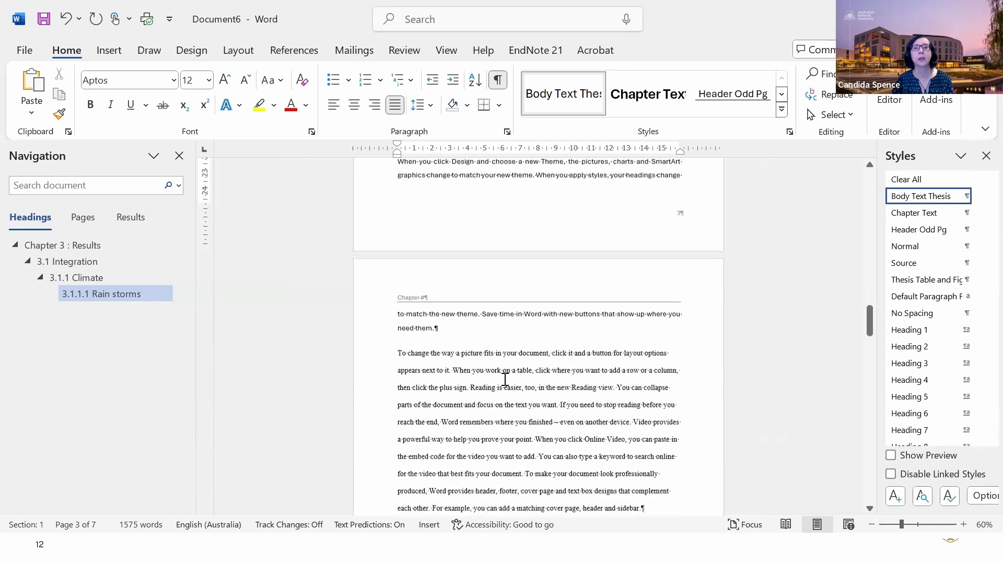
{"action": "left_click", "coordinate": [504, 383]}
{"action": "left_click", "coordinate": [919, 197]}
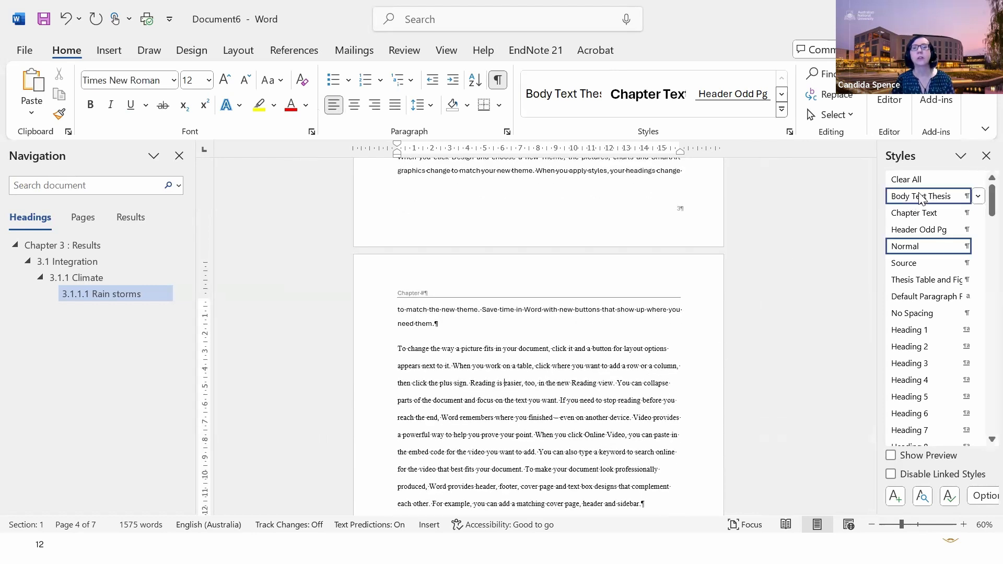
{"action": "scroll", "coordinate": [472, 423], "scroll_direction": "down", "scroll_amount": 3}
{"action": "left_click", "coordinate": [505, 427]}
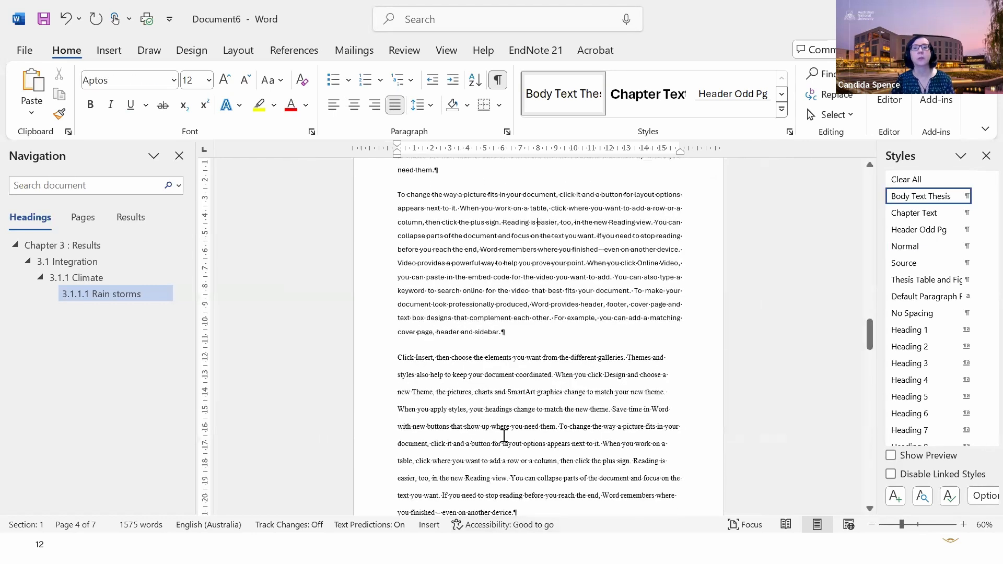
{"action": "left_click", "coordinate": [920, 196]}
Apply the Body Text Thesis style to the last "Video provides a powerful way" paragraph on page 4, and check the remaining pages
{"action": "scroll", "coordinate": [554, 345], "scroll_direction": "down", "scroll_amount": 3}
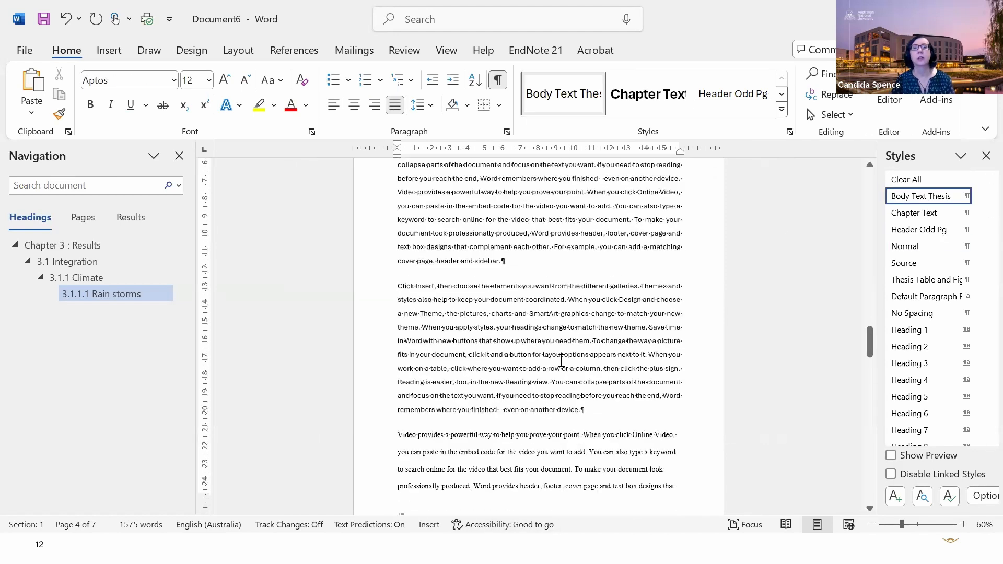
{"action": "left_click", "coordinate": [551, 324]}
{"action": "left_click", "coordinate": [911, 198]}
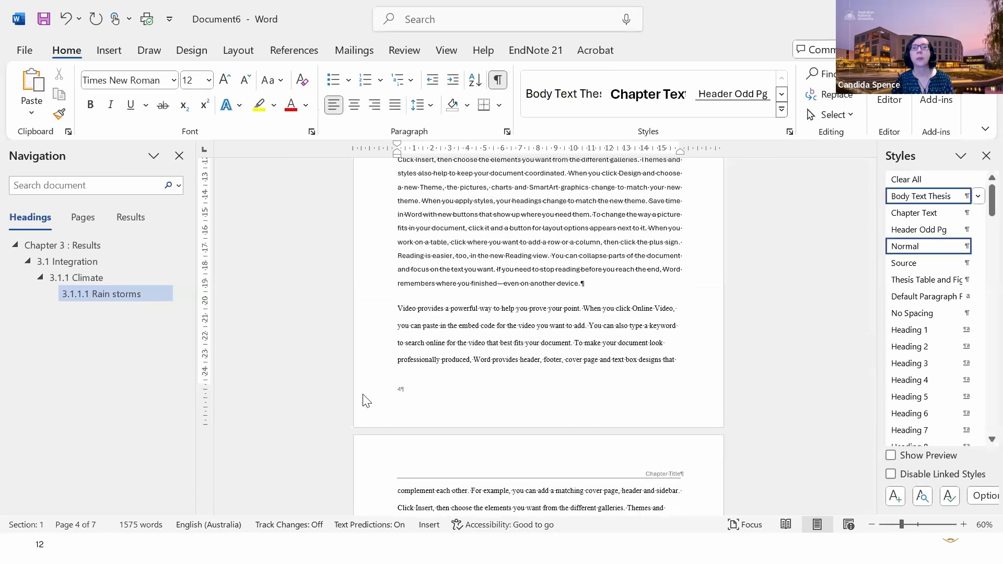
{"action": "scroll", "coordinate": [548, 366], "scroll_direction": "down", "scroll_amount": 4}
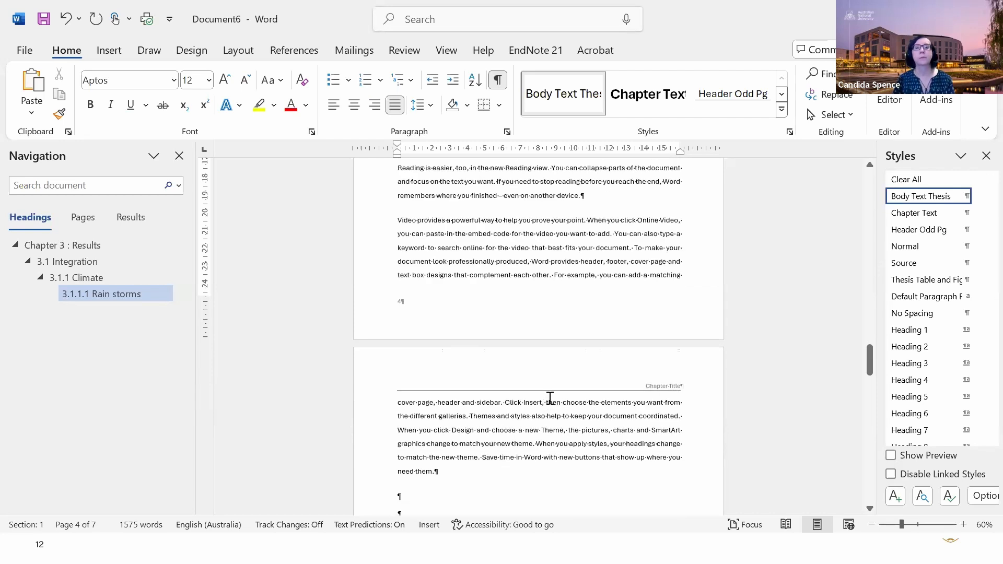
{"action": "scroll", "coordinate": [550, 397], "scroll_direction": "down", "scroll_amount": 9}
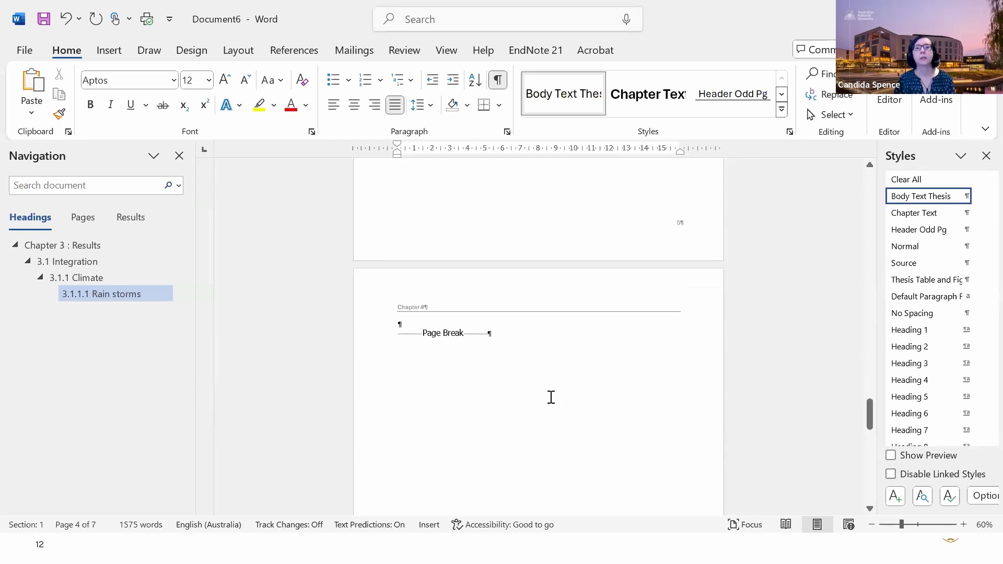
{"action": "scroll", "coordinate": [553, 402], "scroll_direction": "up", "scroll_amount": 3}
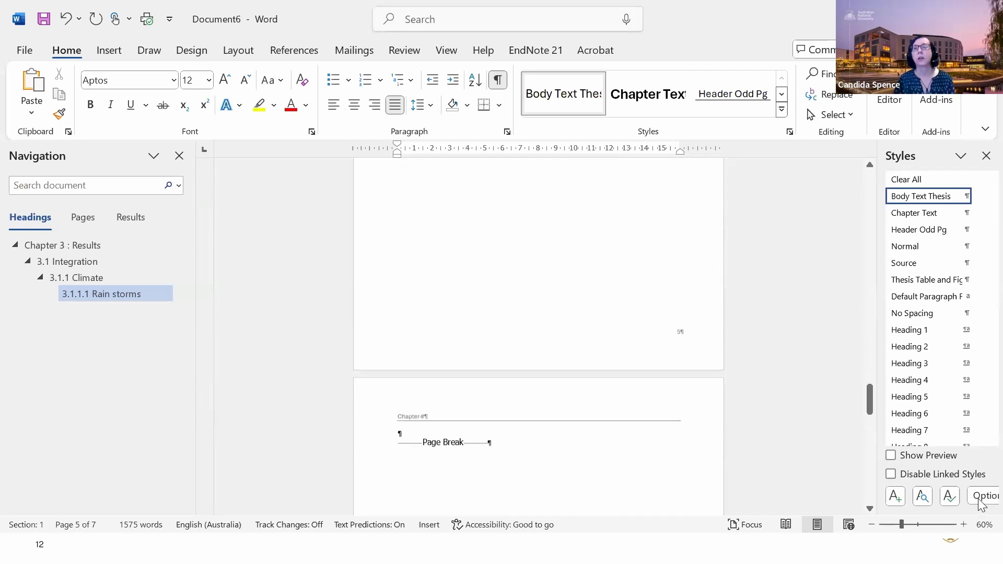
Return to the 3.1.1 Climate heading at 80% zoom and select the empty paragraph above it
{"action": "left_click", "coordinate": [964, 524]}
{"action": "left_click", "coordinate": [964, 525]}
{"action": "left_click", "coordinate": [68, 278]}
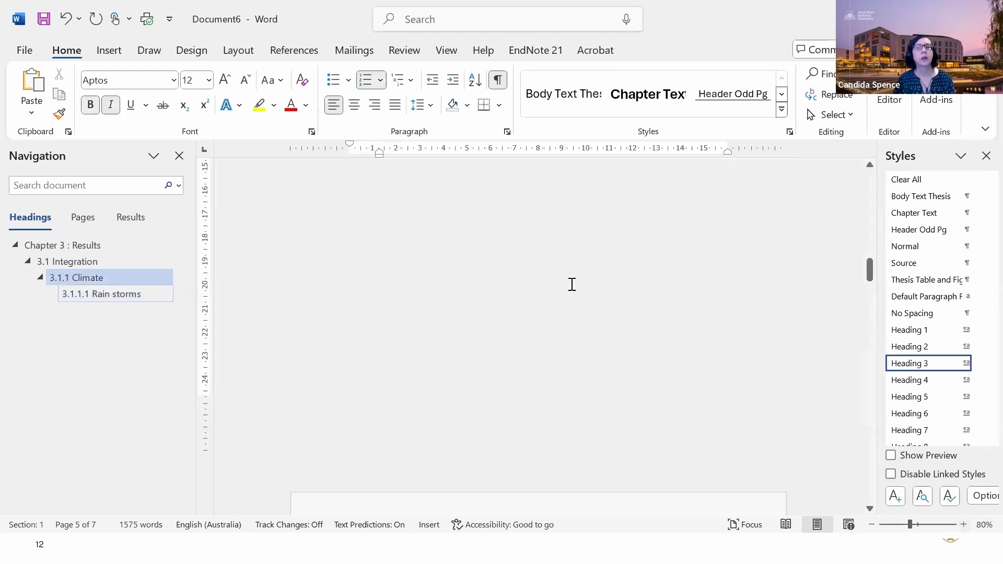
{"action": "scroll", "coordinate": [572, 284], "scroll_direction": "up", "scroll_amount": 2}
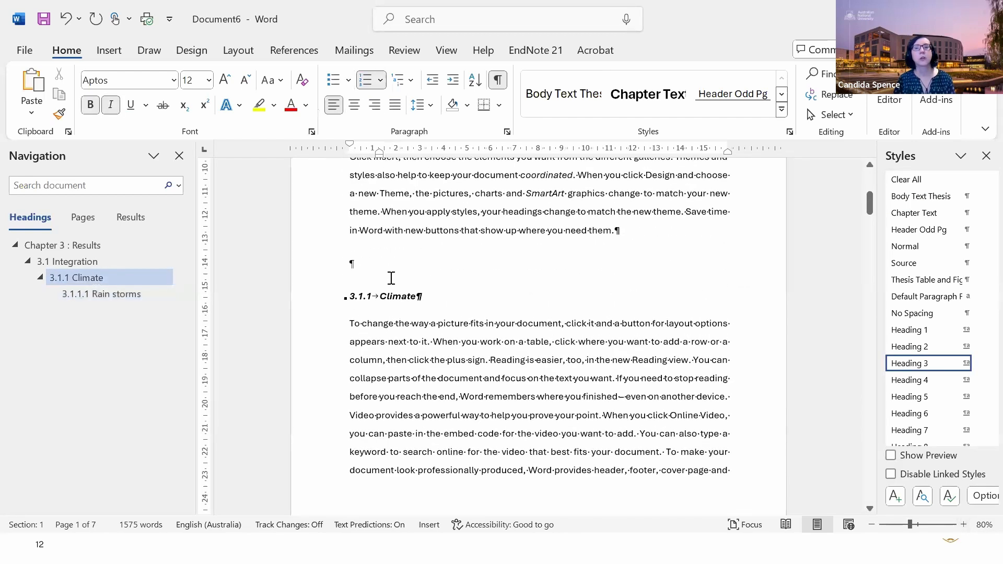
{"action": "scroll", "coordinate": [391, 278], "scroll_direction": "up", "scroll_amount": 2}
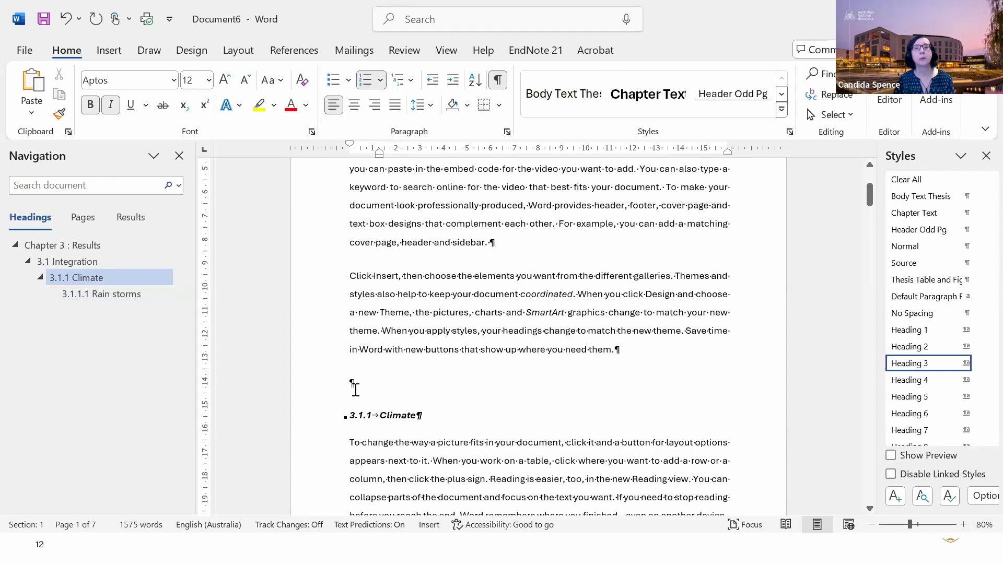
{"action": "left_click", "coordinate": [312, 388]}
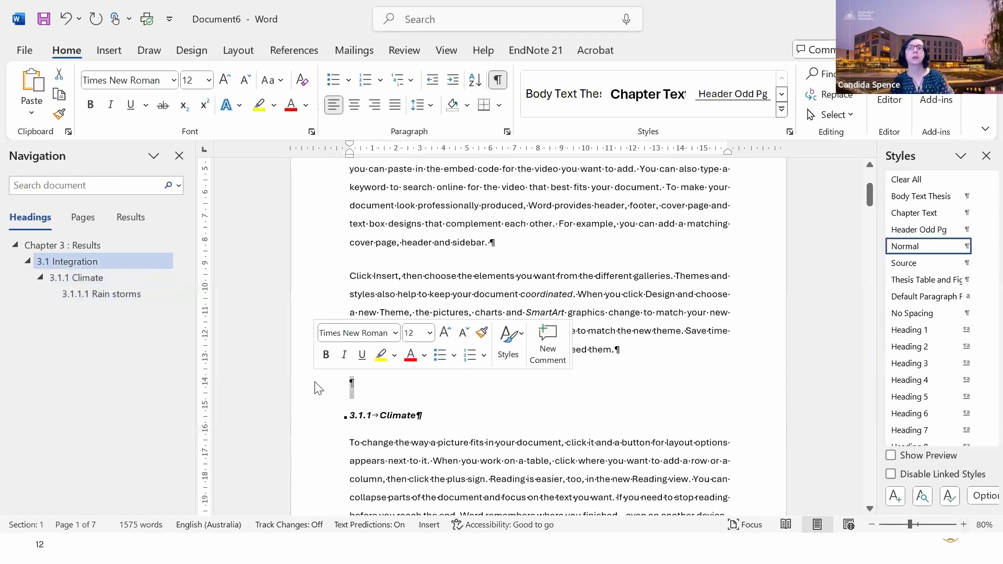
Delete the empty paragraph between the 3.1 Integration heading and its first body paragraph
{"action": "scroll", "coordinate": [441, 291], "scroll_direction": "up", "scroll_amount": 3}
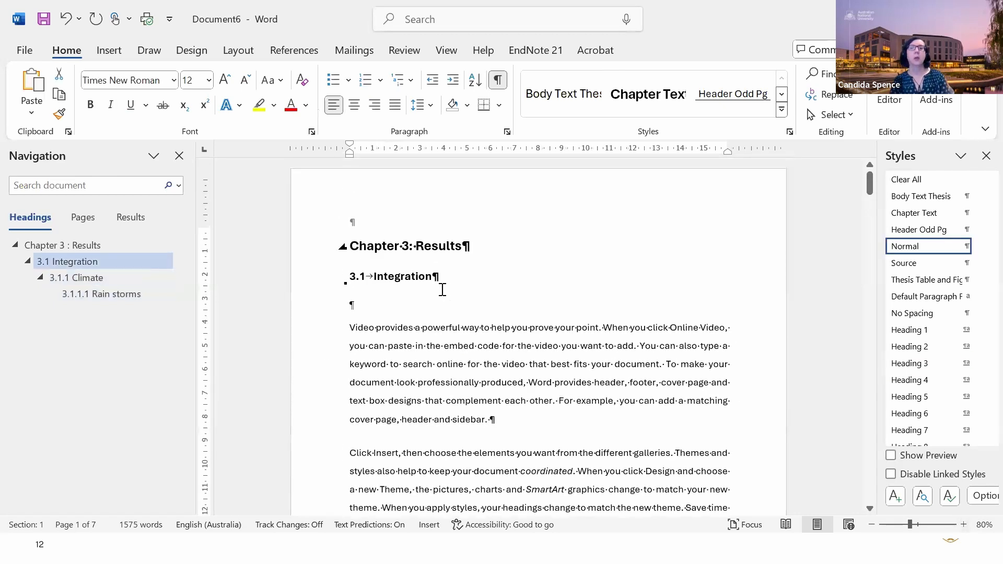
{"action": "double_click", "coordinate": [416, 293]}
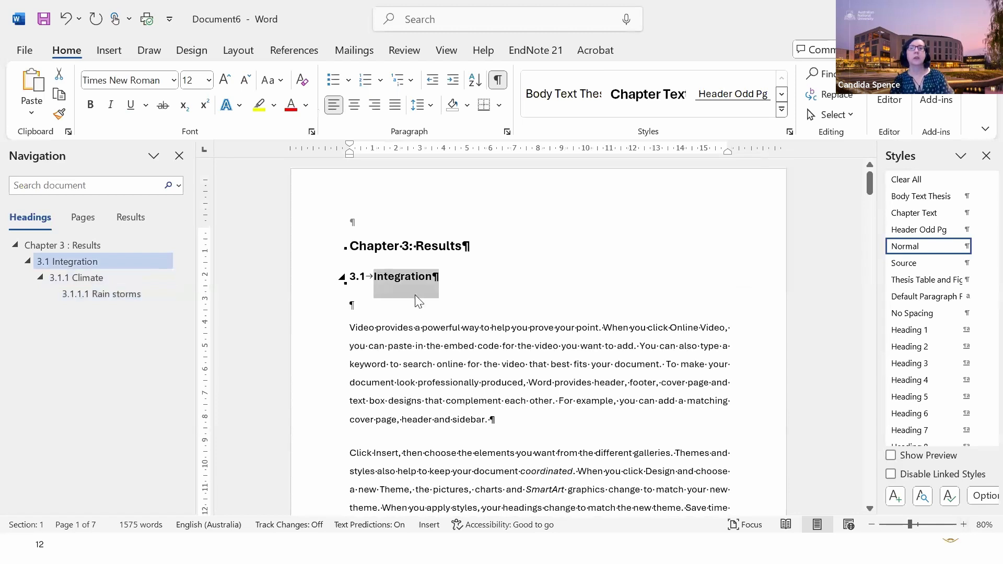
{"action": "left_click", "coordinate": [350, 308]}
{"action": "left_click_drag", "start_coordinate": [349, 307], "coordinate": [394, 312]}
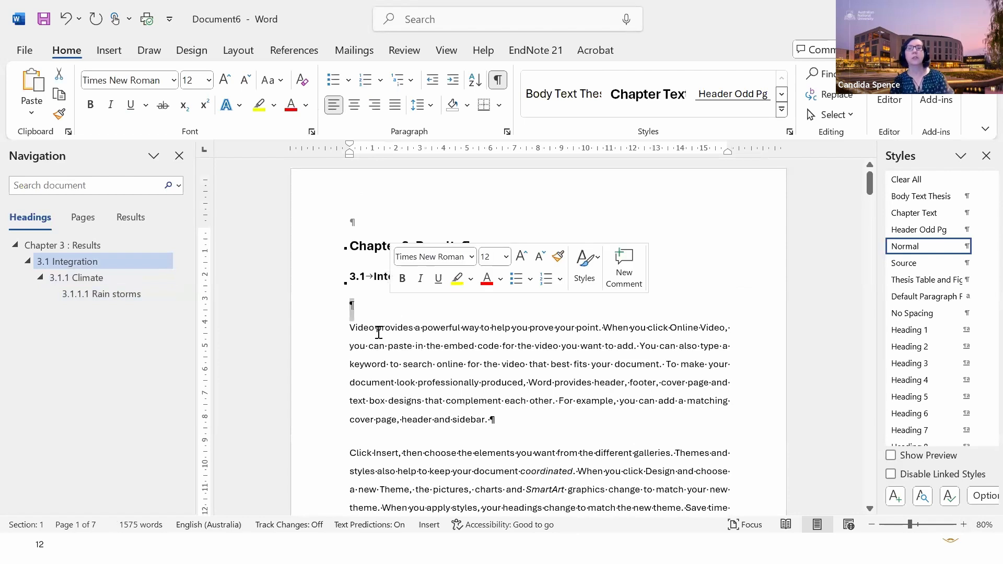
{"action": "key", "text": "Delete"}
Delete the empty paragraph directly above the 3.1.1 Climate heading
{"action": "scroll", "coordinate": [408, 372], "scroll_direction": "down", "scroll_amount": 1}
{"action": "scroll", "coordinate": [408, 372], "scroll_direction": "down", "scroll_amount": 1}
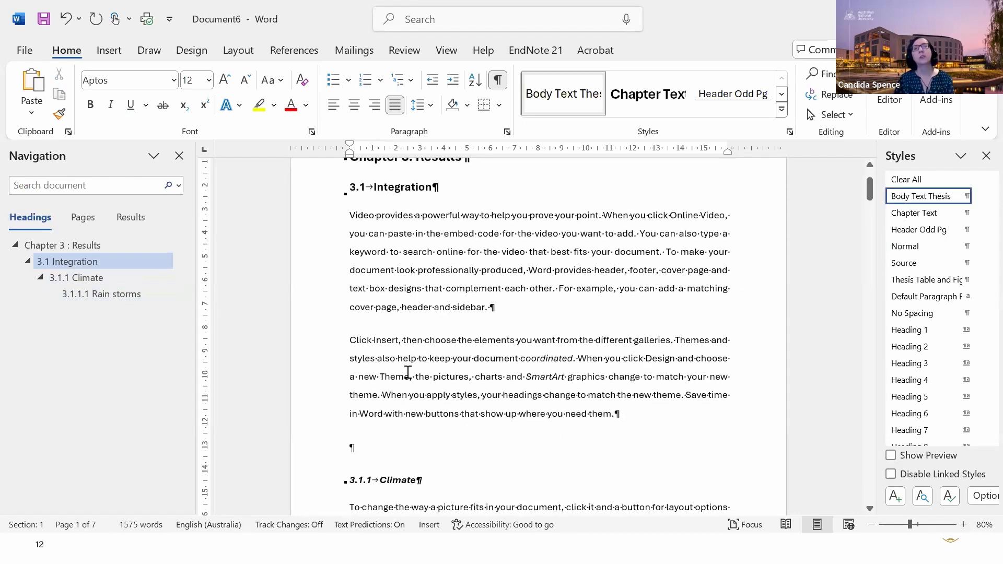
{"action": "left_click", "coordinate": [379, 443]}
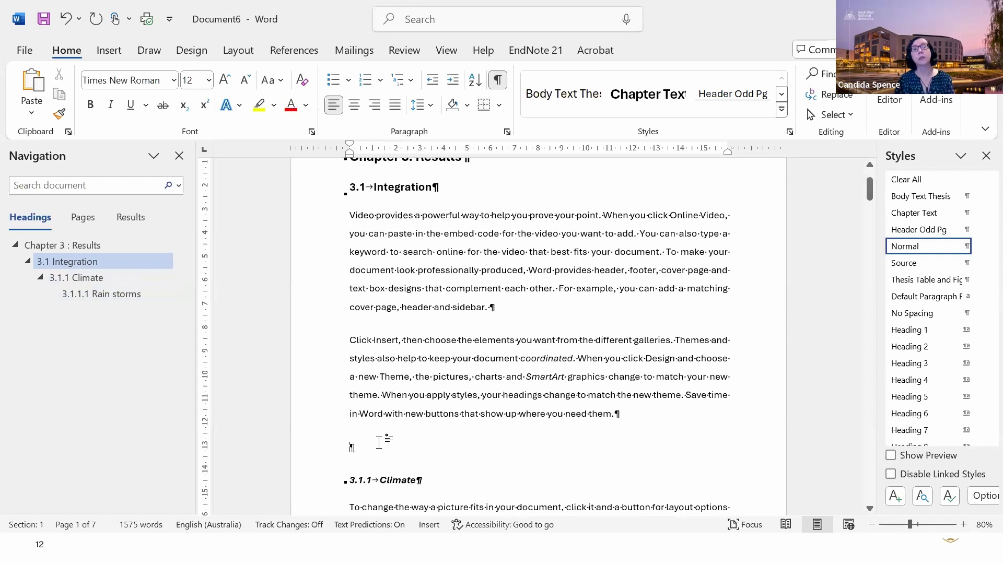
{"action": "scroll", "coordinate": [379, 443], "scroll_direction": "down", "scroll_amount": 2}
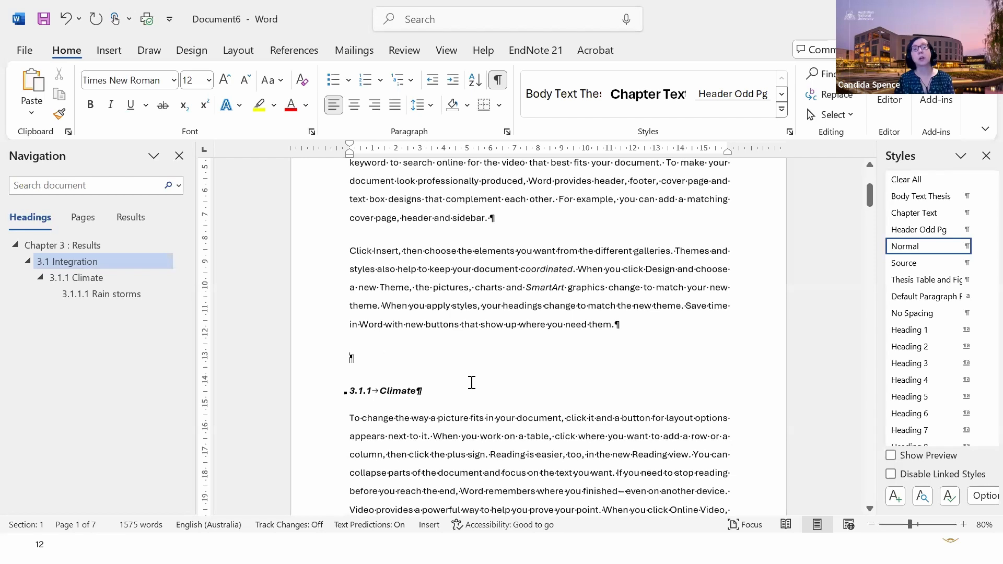
{"action": "scroll", "coordinate": [454, 384], "scroll_direction": "down", "scroll_amount": 3}
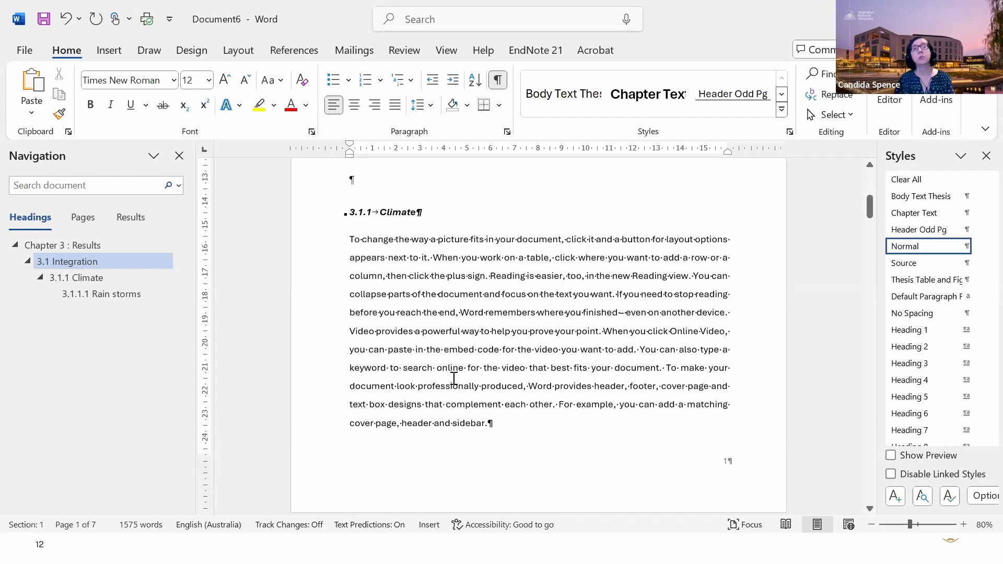
{"action": "scroll", "coordinate": [452, 374], "scroll_direction": "up", "scroll_amount": 2}
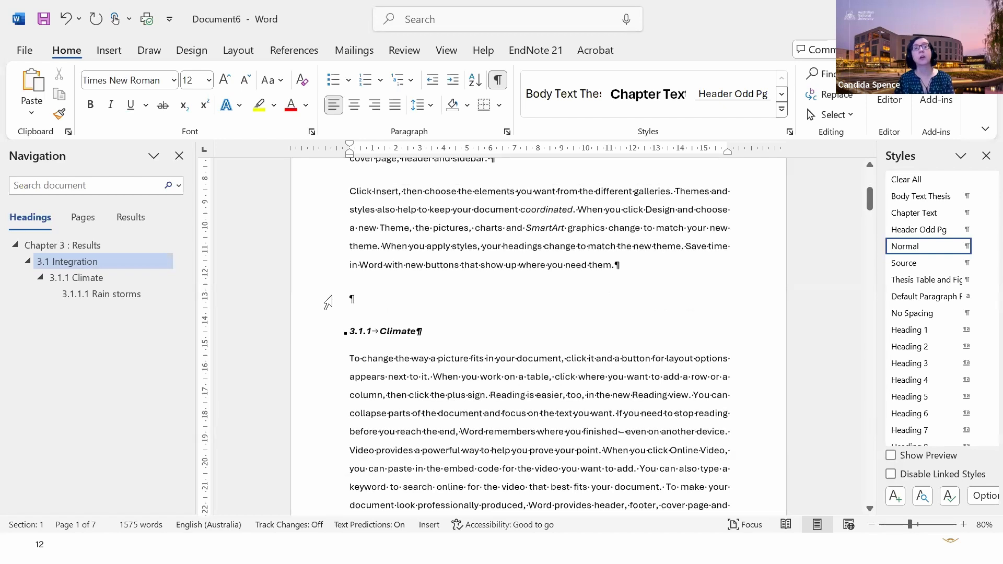
{"action": "key", "text": "Delete"}
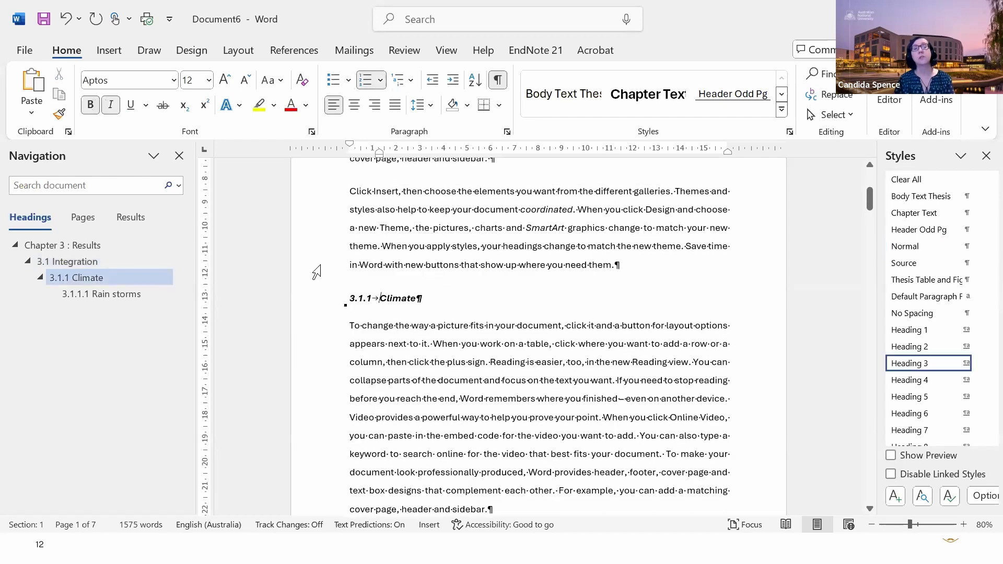
Delete the empty paragraph between the 3.1.1 Climate body text and the 3.1.1.1 Rain storms heading
{"action": "left_click", "coordinate": [317, 272]}
{"action": "left_click", "coordinate": [648, 257]}
{"action": "left_click", "coordinate": [439, 302]}
{"action": "double_click", "coordinate": [440, 299]}
{"action": "scroll", "coordinate": [451, 348], "scroll_direction": "down", "scroll_amount": 3}
{"action": "left_click", "coordinate": [485, 424]}
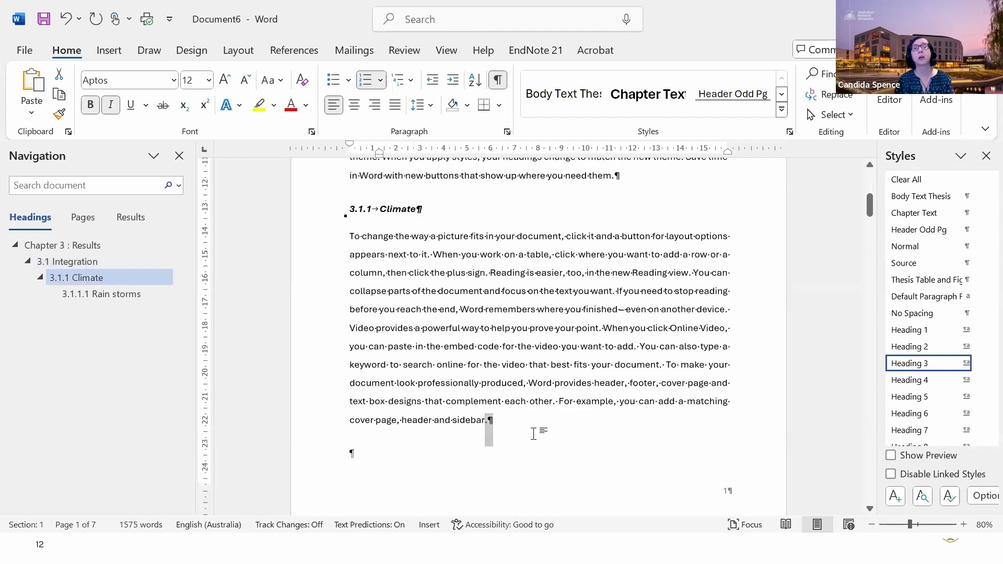
{"action": "left_click", "coordinate": [392, 454]}
{"action": "scroll", "coordinate": [386, 376], "scroll_direction": "down", "scroll_amount": 2}
{"action": "key", "text": "Delete"}
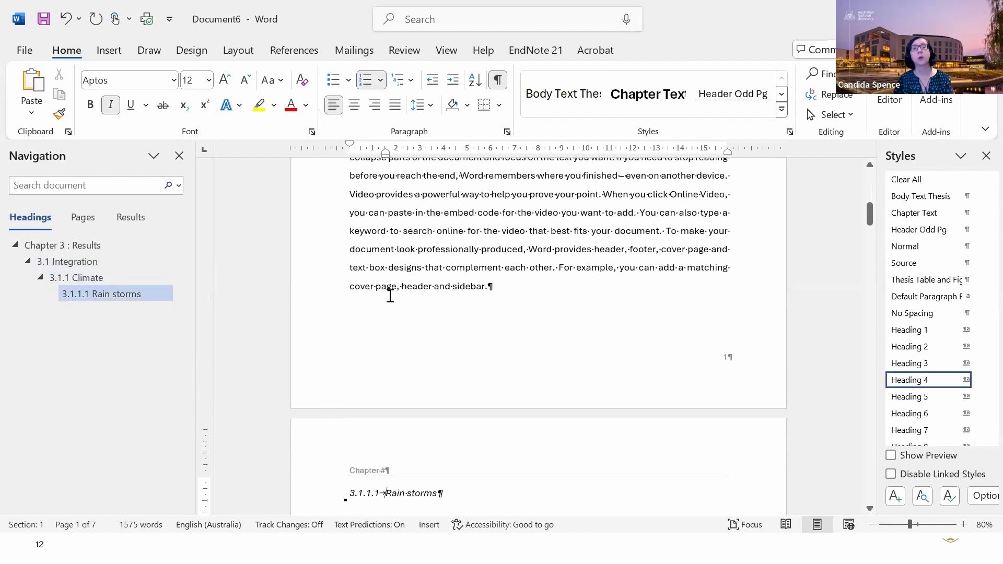
Check the body paragraphs from the 3.1.1.1 Rain storms section to the end of the text for surplus empty paragraphs
{"action": "scroll", "coordinate": [403, 316], "scroll_direction": "down", "scroll_amount": 7}
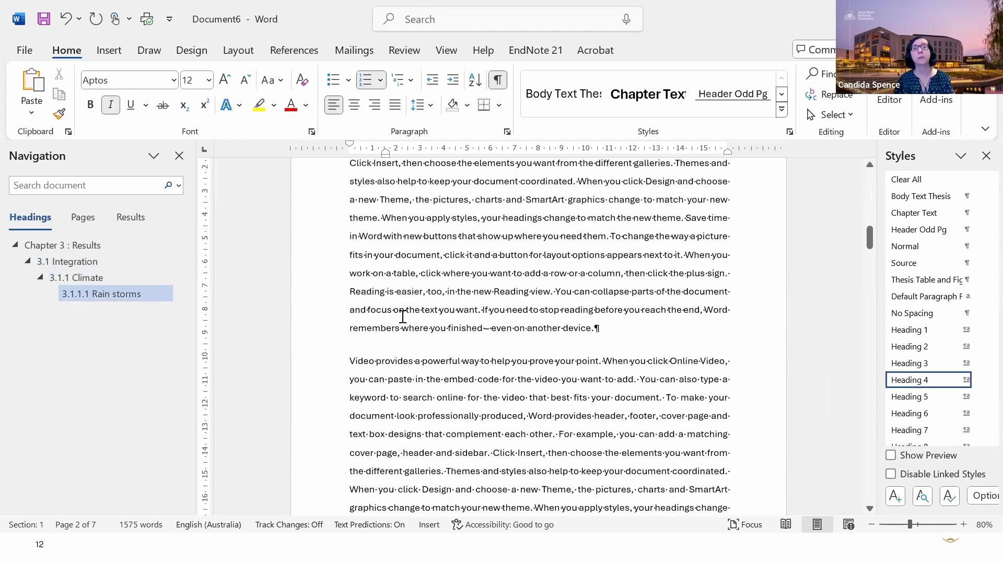
{"action": "left_click_drag", "start_coordinate": [671, 321], "coordinate": [485, 329]}
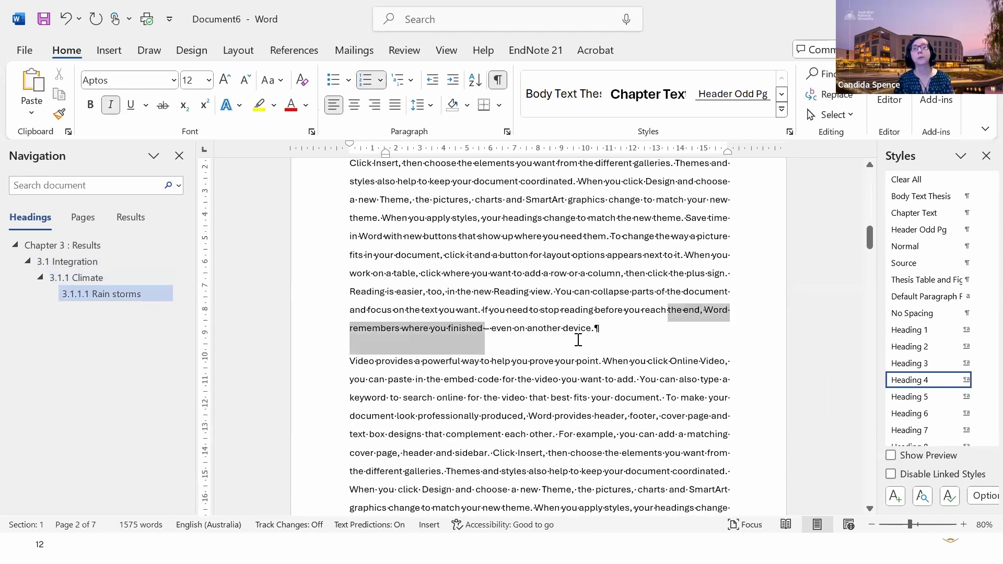
{"action": "left_click", "coordinate": [605, 328]}
{"action": "scroll", "coordinate": [512, 379], "scroll_direction": "down", "scroll_amount": 2}
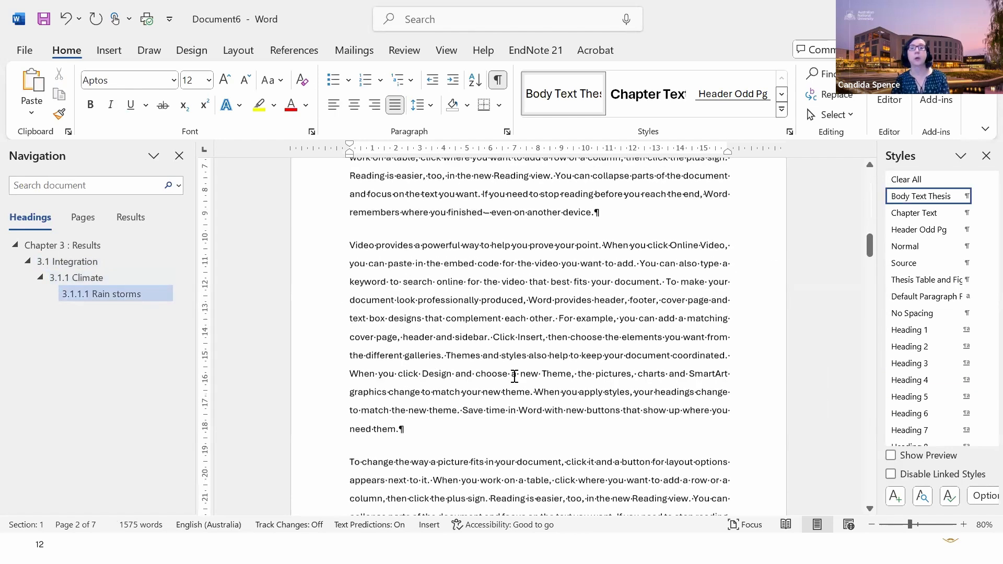
{"action": "scroll", "coordinate": [514, 376], "scroll_direction": "down", "scroll_amount": 8}
{"action": "scroll", "coordinate": [514, 376], "scroll_direction": "down", "scroll_amount": 6}
{"action": "scroll", "coordinate": [515, 376], "scroll_direction": "down", "scroll_amount": 7}
{"action": "scroll", "coordinate": [514, 376], "scroll_direction": "down", "scroll_amount": 7}
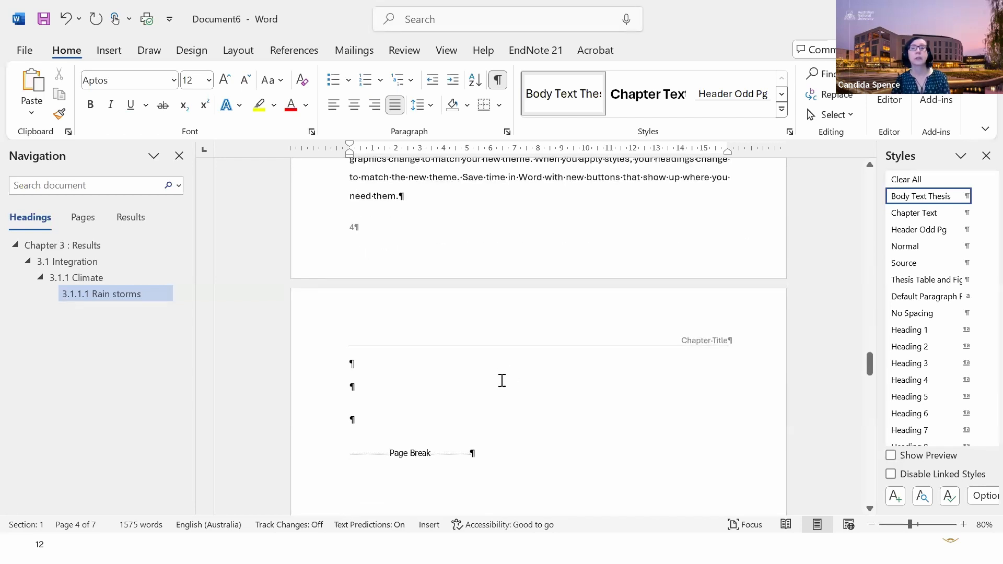
Delete the page break and all empty paragraphs after the last body paragraph on page 4
{"action": "scroll", "coordinate": [502, 380], "scroll_direction": "down", "scroll_amount": 2}
{"action": "left_click", "coordinate": [527, 336]}
{"action": "key", "text": "BackSpace"}
{"action": "key", "text": "BackSpace"}
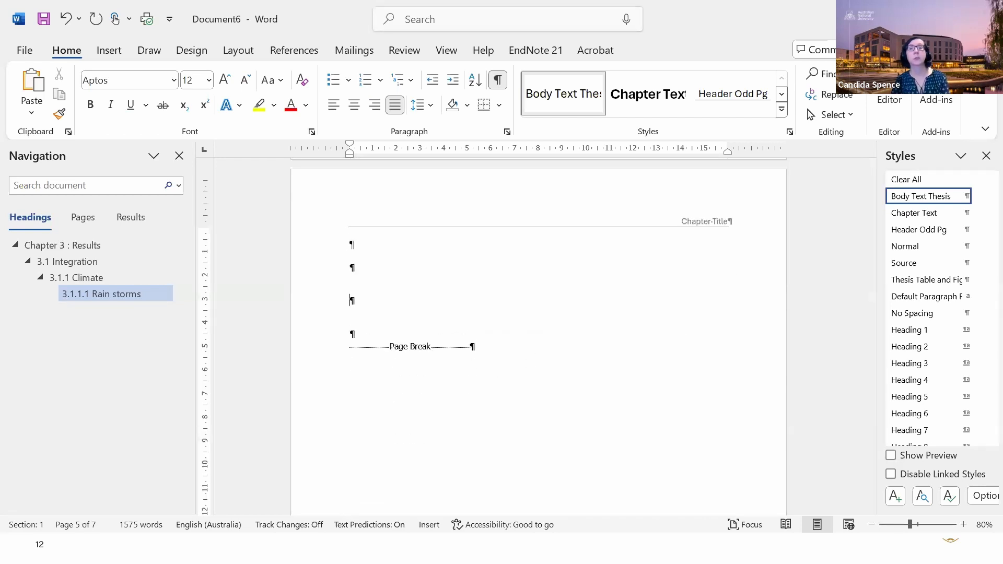
{"action": "key", "text": "BackSpace"}
{"action": "key", "text": "BackSpace"}
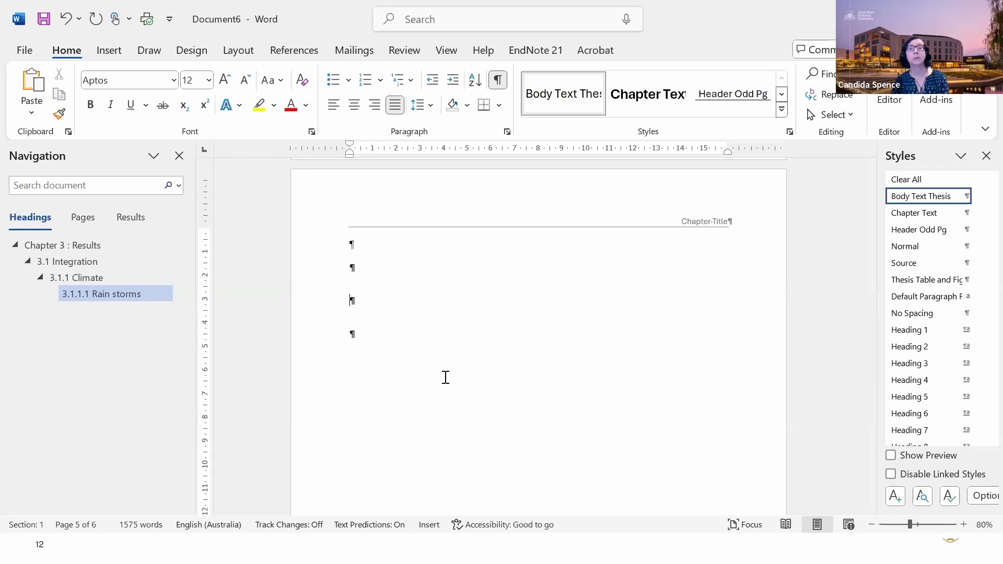
{"action": "key", "text": "BackSpace"}
{"action": "key", "text": "BackSpace"}
{"action": "key", "text": "BackSpace"}
{"action": "key", "text": "BackSpace"}
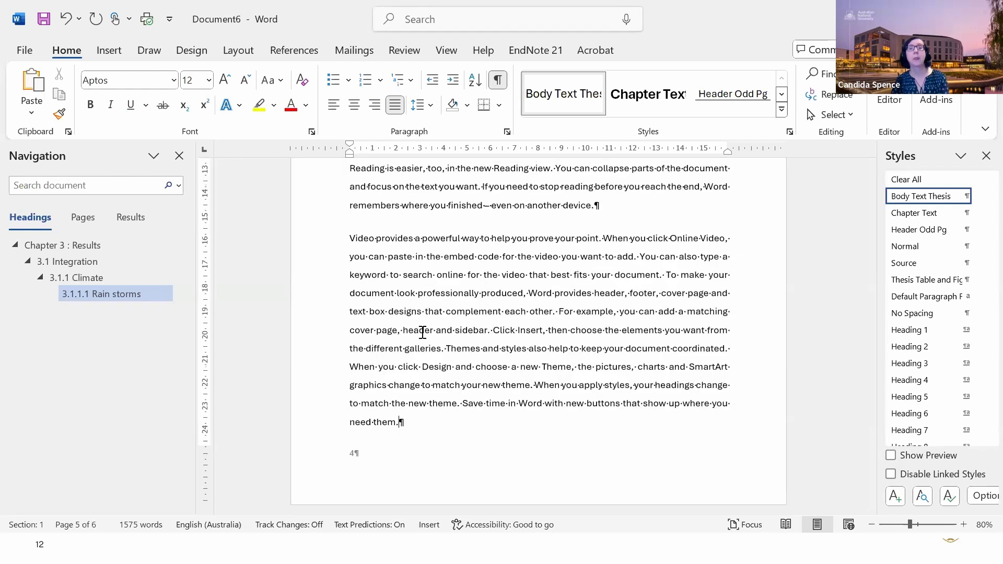
{"action": "key", "text": "BackSpace"}
{"action": "key", "text": "BackSpace"}
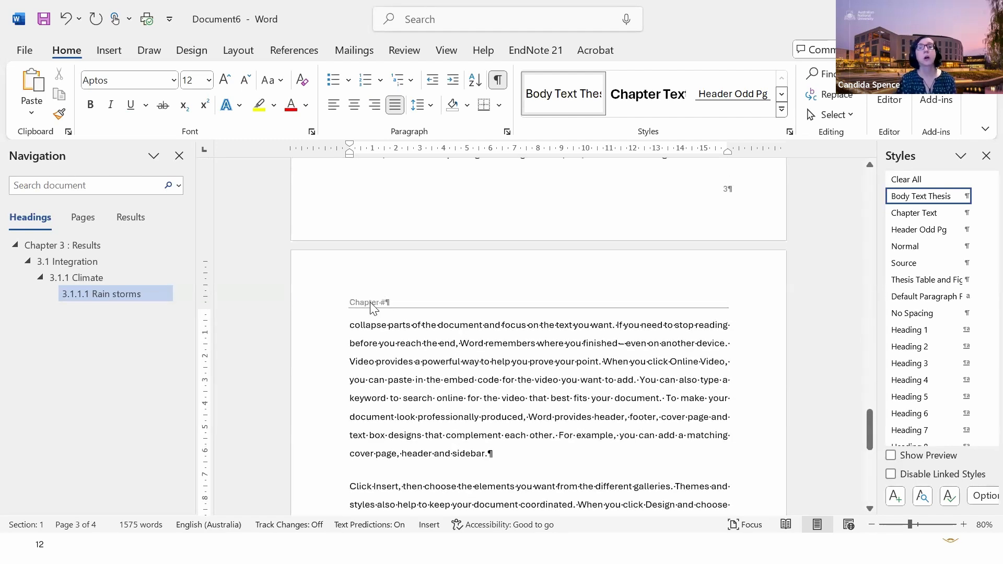
Zoom to 90% and replace the # placeholder in the even page header with 3 so it reads "Chapter 3"
{"action": "left_click", "coordinate": [964, 524]}
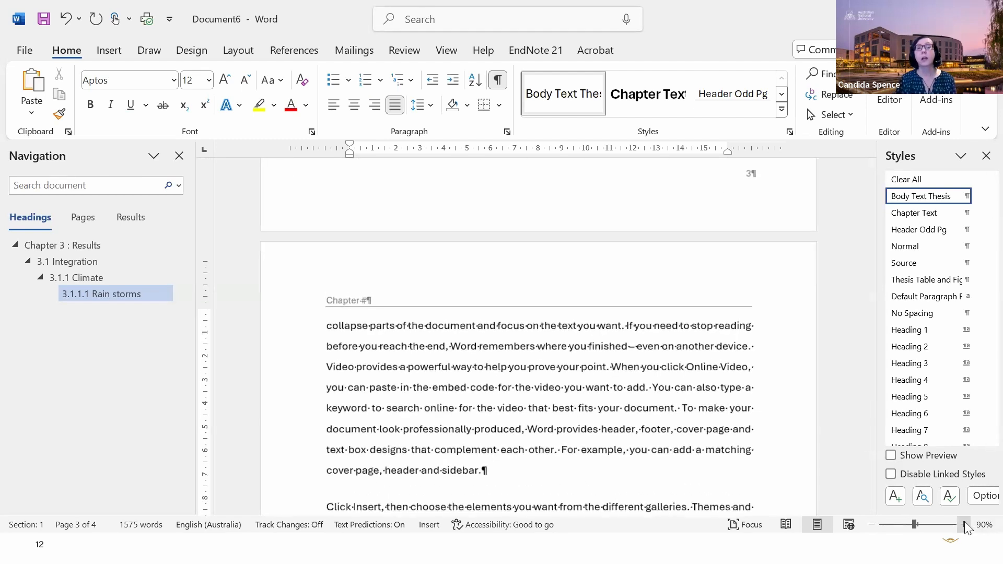
{"action": "double_click", "coordinate": [357, 298]}
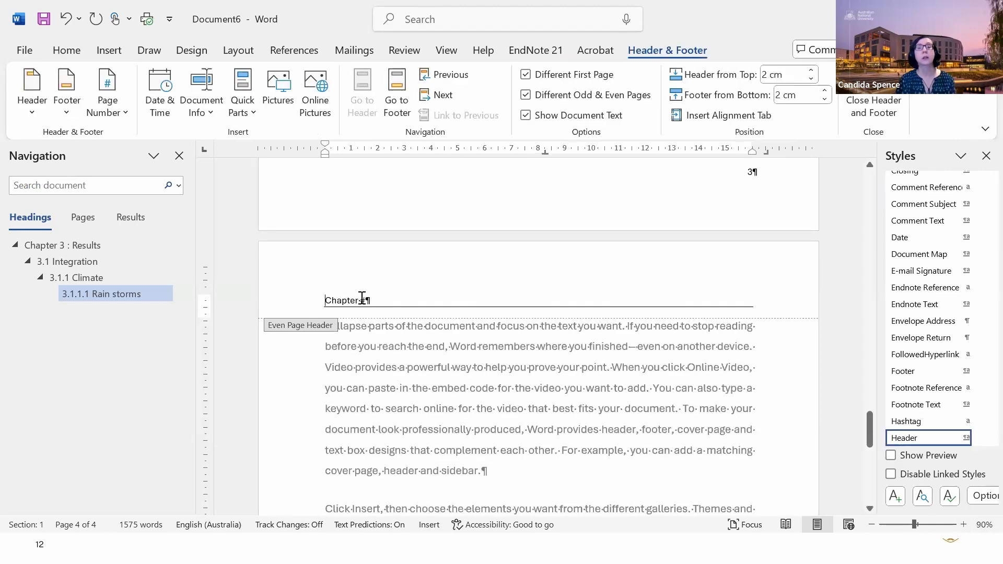
{"action": "double_click", "coordinate": [368, 295]}
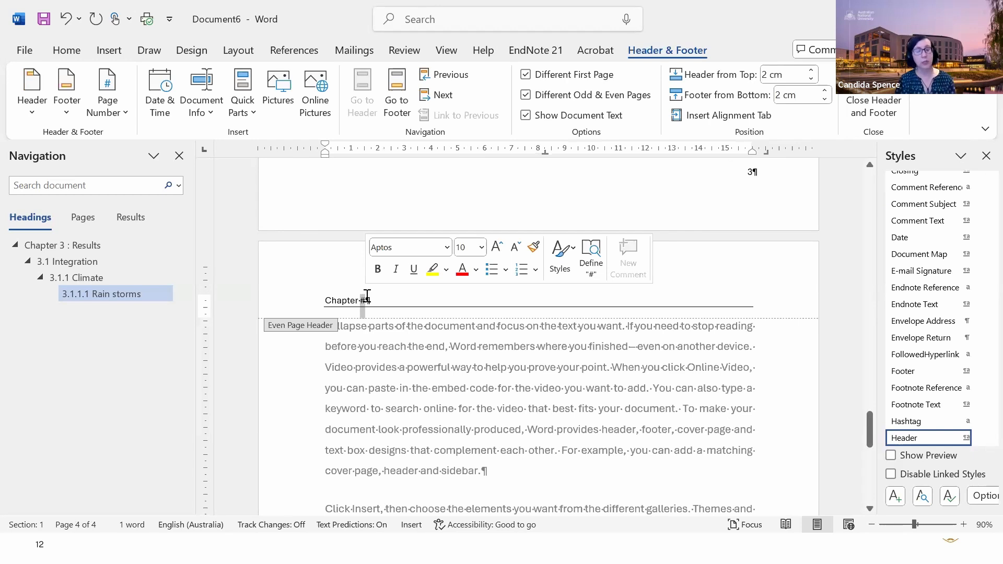
{"action": "type", "text": "3"}
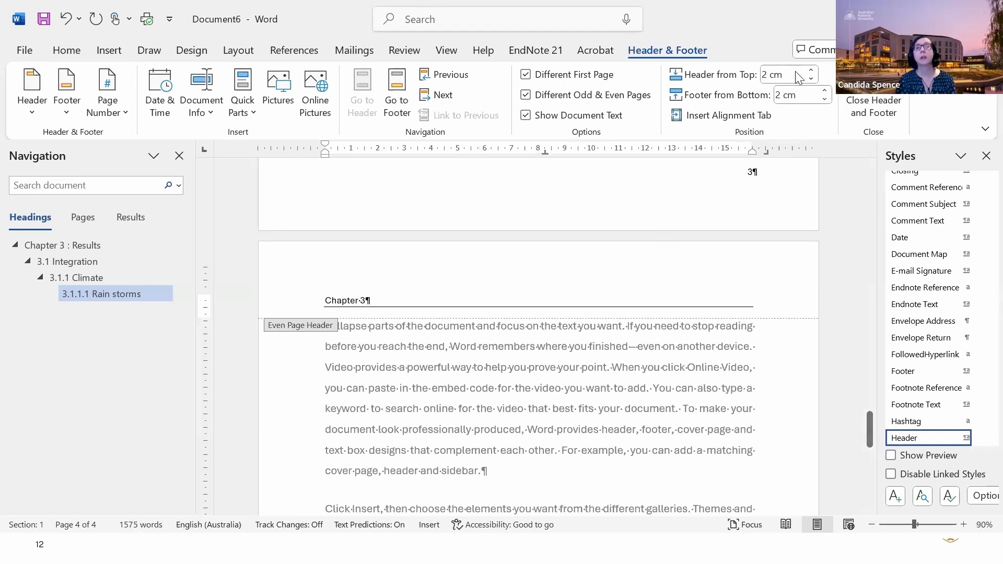
{"action": "key", "text": "Escape"}
Replace the "Chapter Title" placeholder in the odd page header with "Results" and return to the body text
{"action": "scroll", "coordinate": [465, 276], "scroll_direction": "up", "scroll_amount": 10}
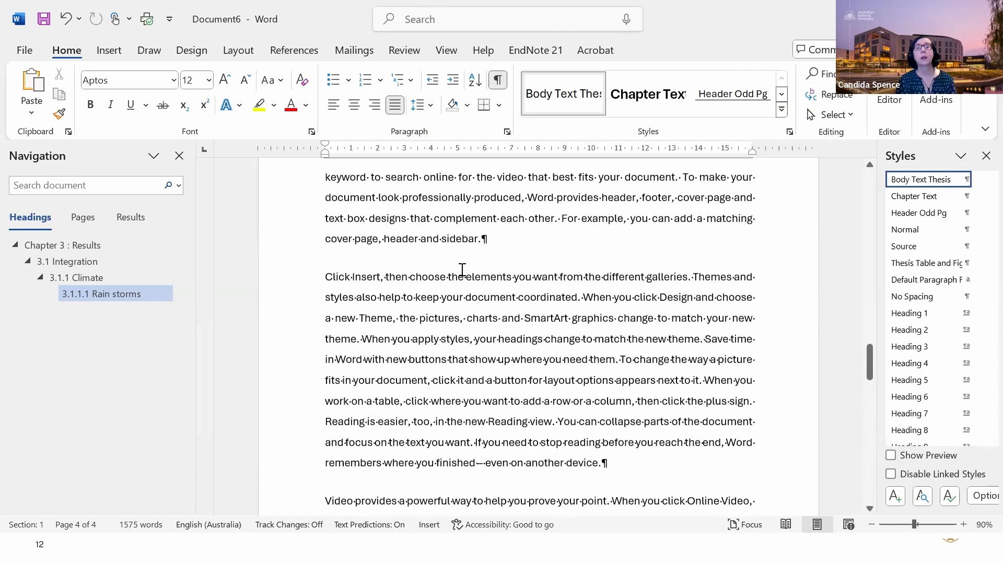
{"action": "scroll", "coordinate": [465, 275], "scroll_direction": "up", "scroll_amount": 1}
{"action": "double_click", "coordinate": [720, 321]}
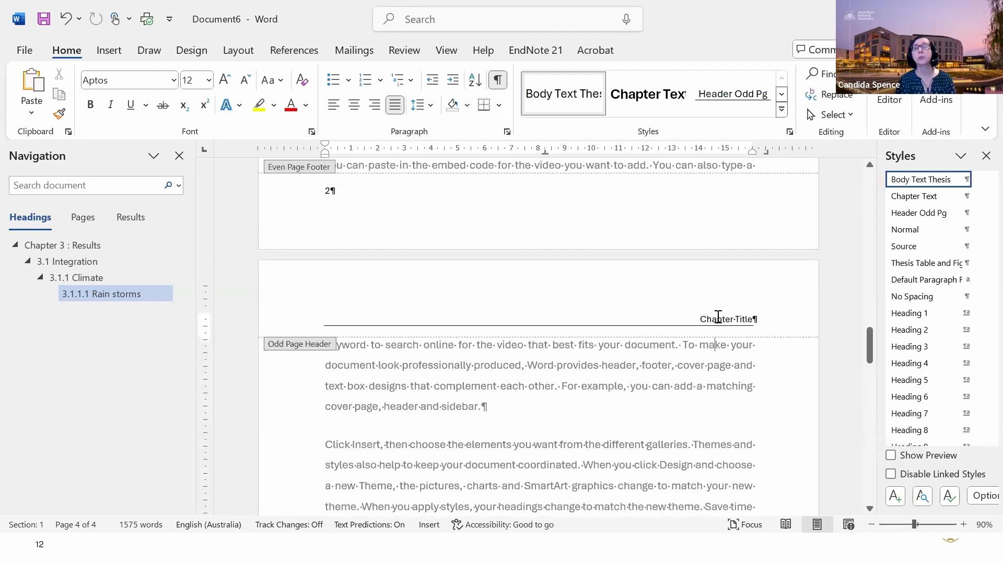
{"action": "triple_click", "coordinate": [735, 319]}
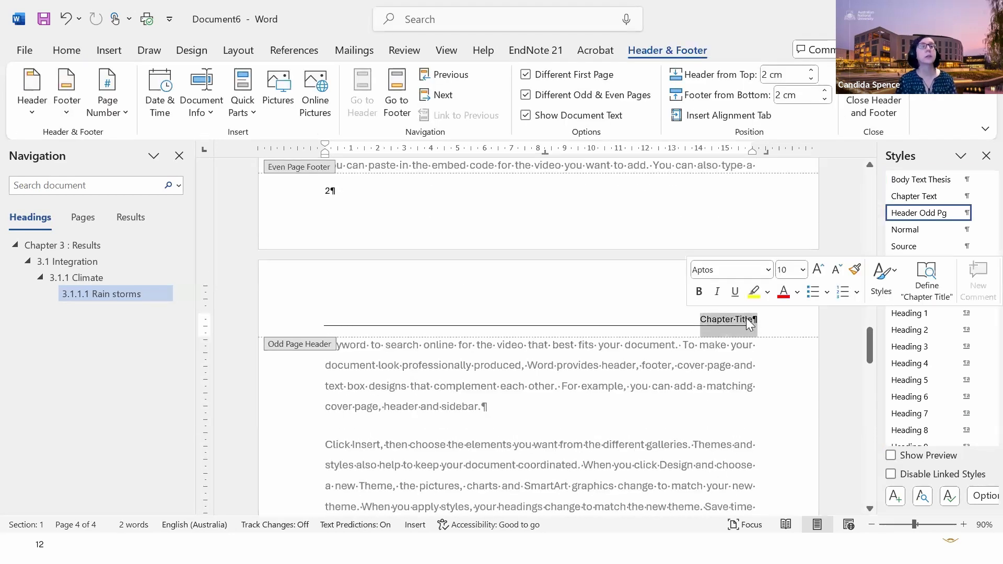
{"action": "type", "text": "Results"}
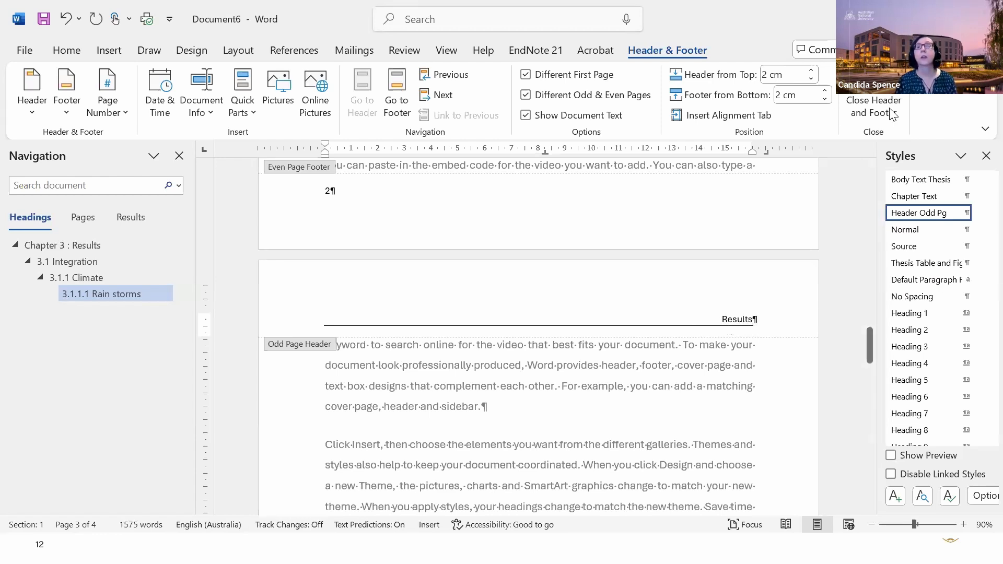
{"action": "left_click", "coordinate": [874, 106]}
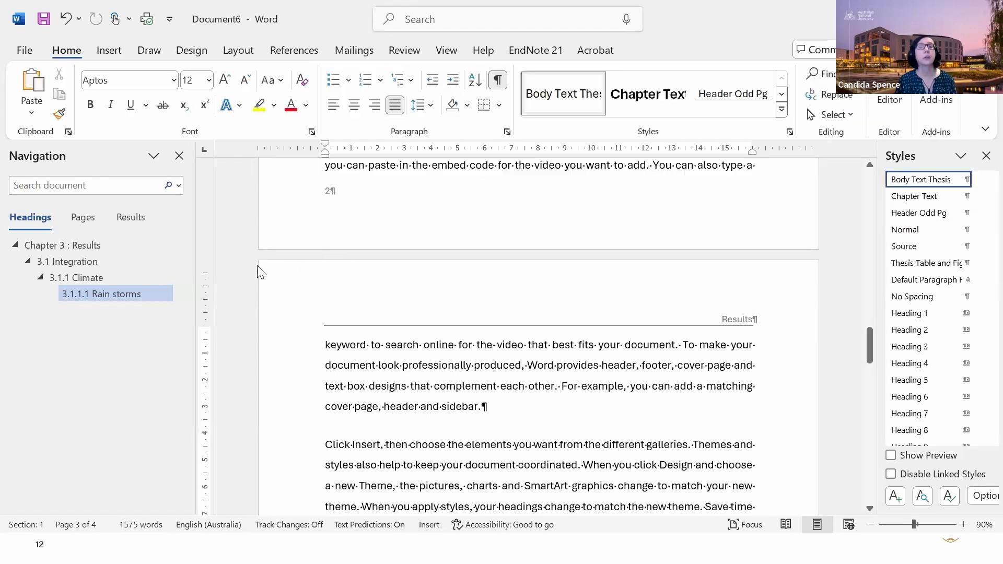
Review the chapter from the Chapter 3: Results heading through page 3, checking headings, spacing and page headers, and return to the start
{"action": "left_click", "coordinate": [78, 243]}
{"action": "scroll", "coordinate": [468, 247], "scroll_direction": "up", "scroll_amount": 4}
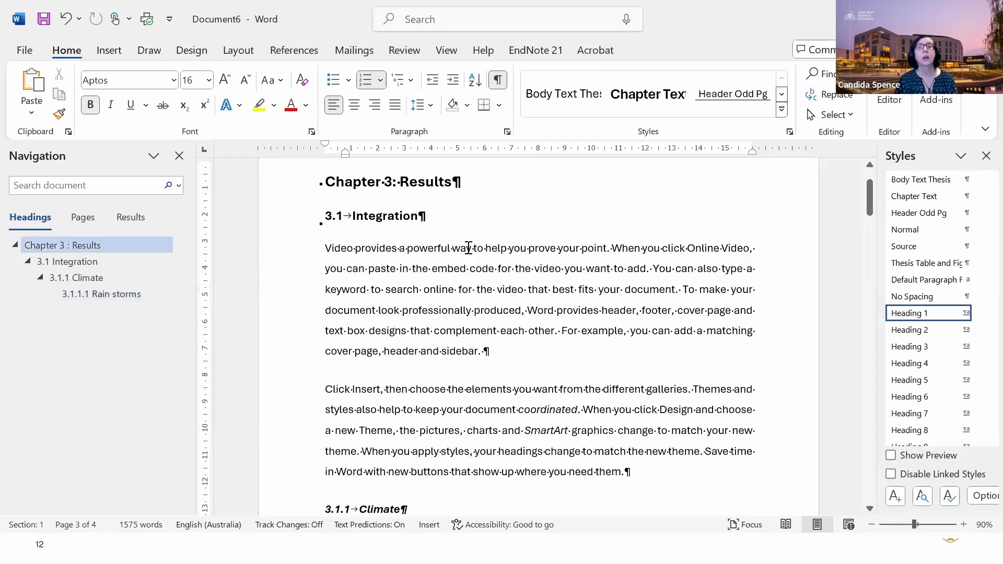
{"action": "left_click", "coordinate": [506, 351]}
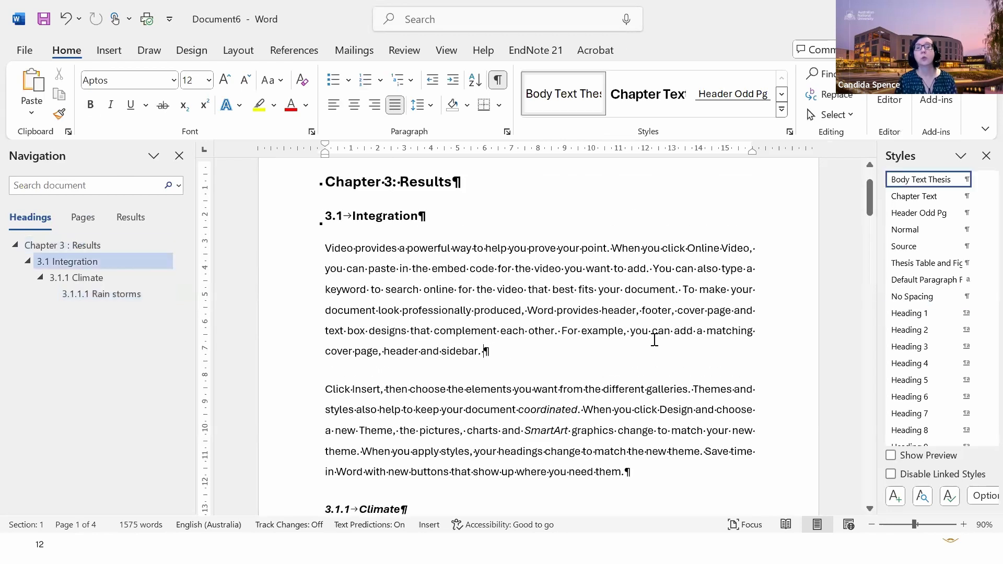
{"action": "scroll", "coordinate": [429, 290], "scroll_direction": "down", "scroll_amount": 6}
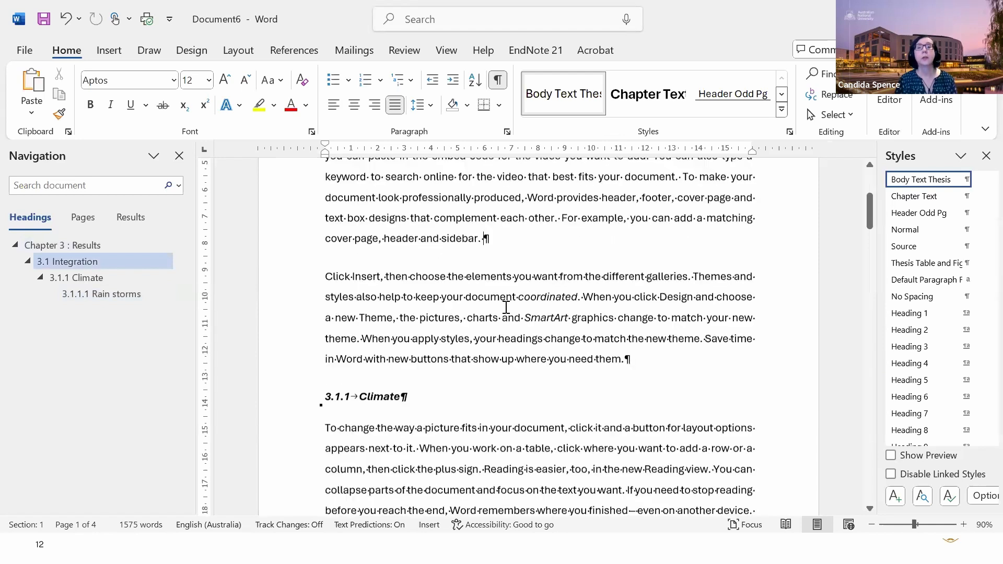
{"action": "scroll", "coordinate": [470, 280], "scroll_direction": "down", "scroll_amount": 8}
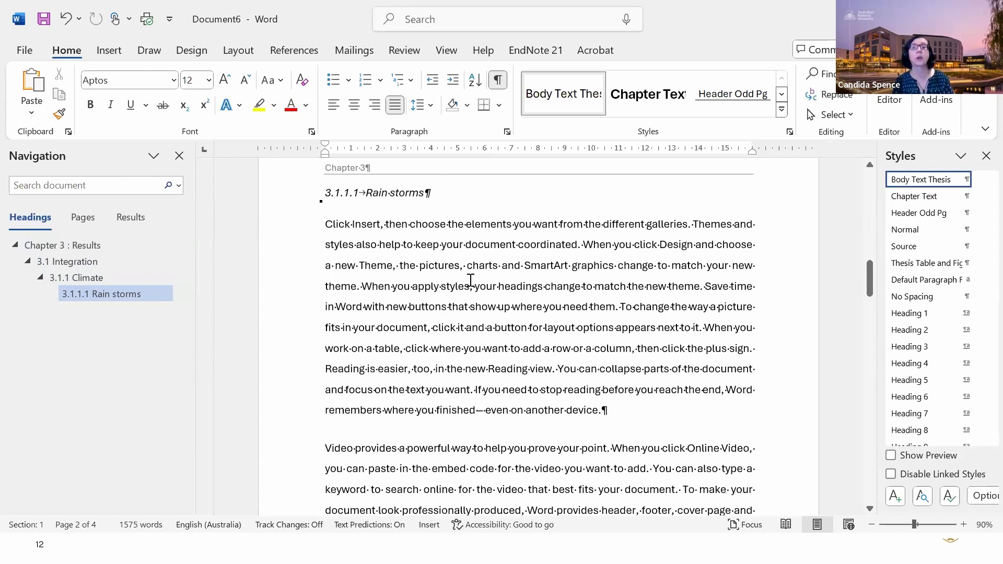
{"action": "scroll", "coordinate": [470, 280], "scroll_direction": "down", "scroll_amount": 6}
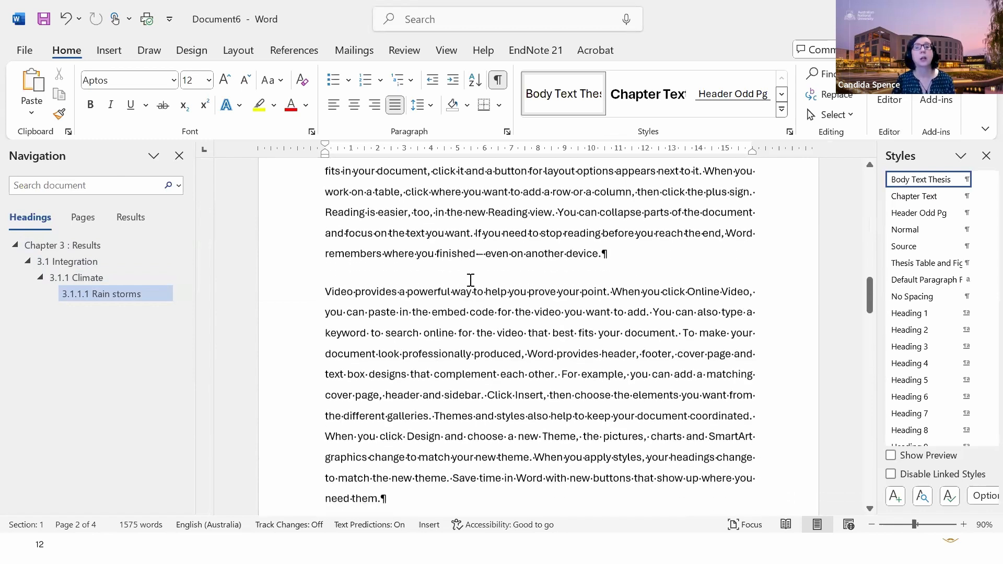
{"action": "scroll", "coordinate": [470, 281], "scroll_direction": "down", "scroll_amount": 7}
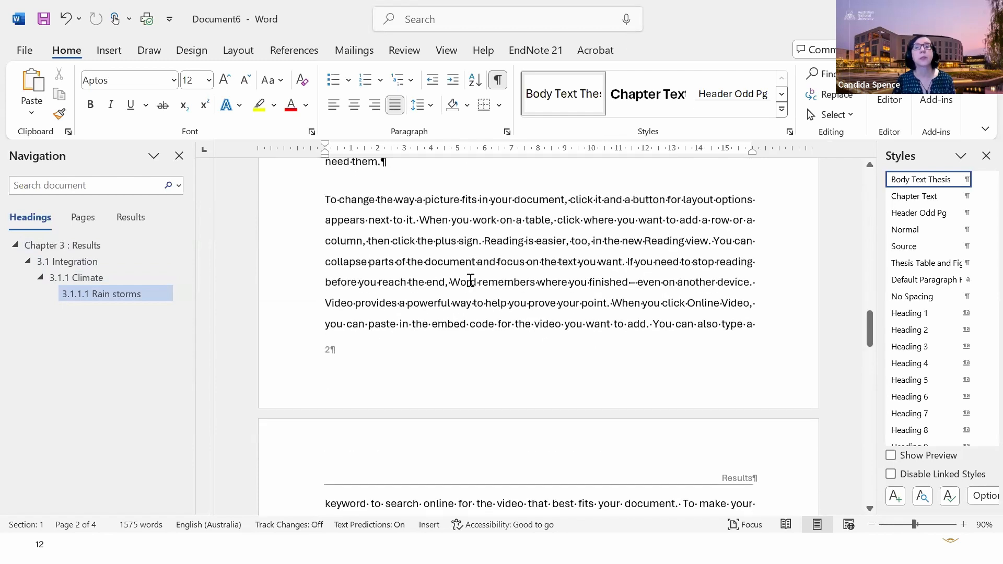
{"action": "scroll", "coordinate": [470, 281], "scroll_direction": "down", "scroll_amount": 3}
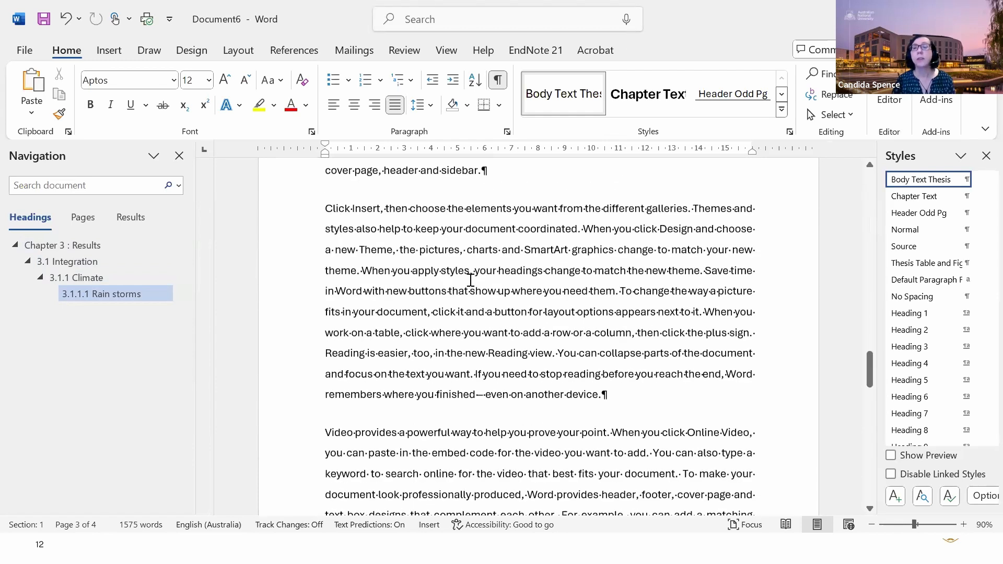
{"action": "scroll", "coordinate": [470, 280], "scroll_direction": "up", "scroll_amount": 10}
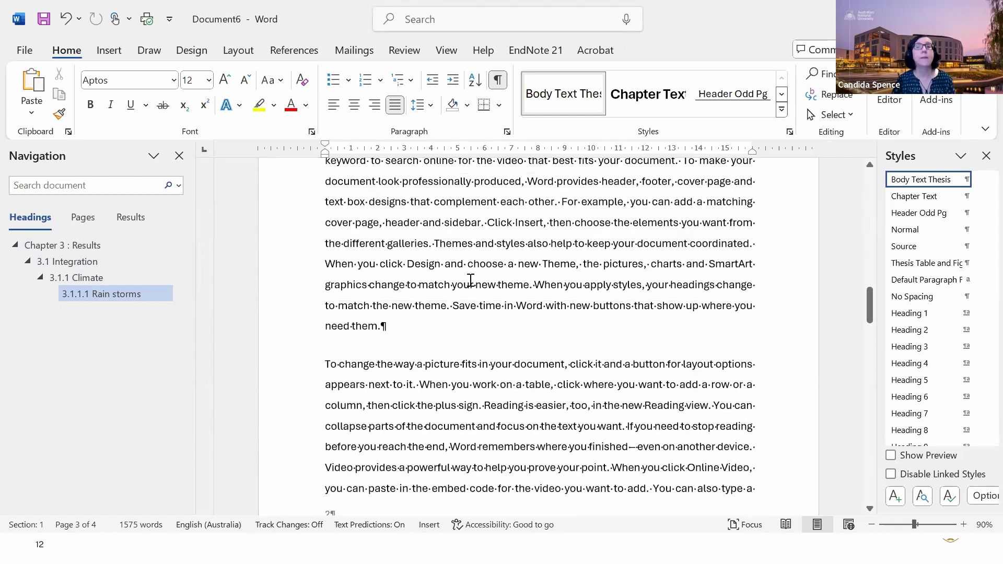
{"action": "scroll", "coordinate": [470, 281], "scroll_direction": "up", "scroll_amount": 10}
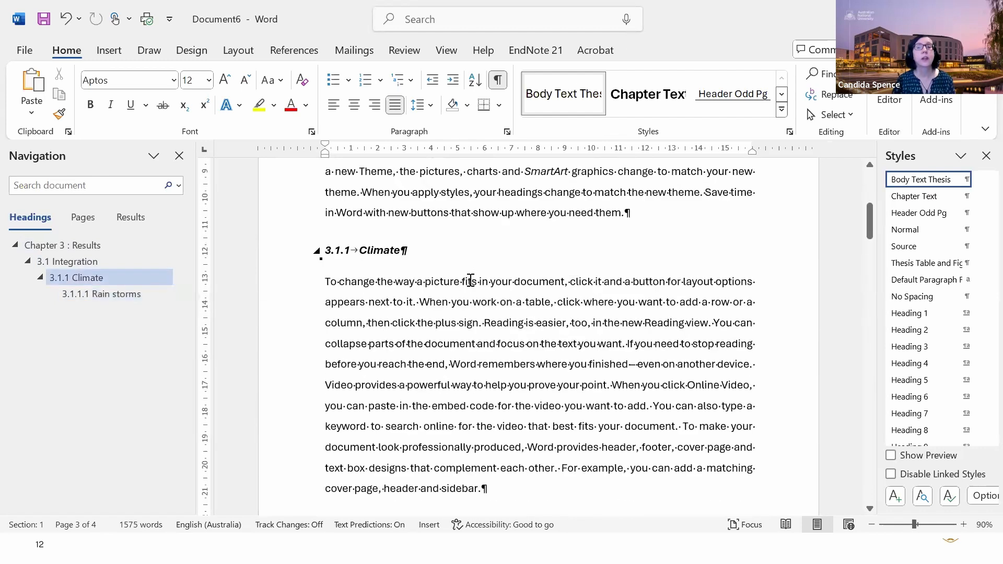
{"action": "scroll", "coordinate": [470, 280], "scroll_direction": "up", "scroll_amount": 4}
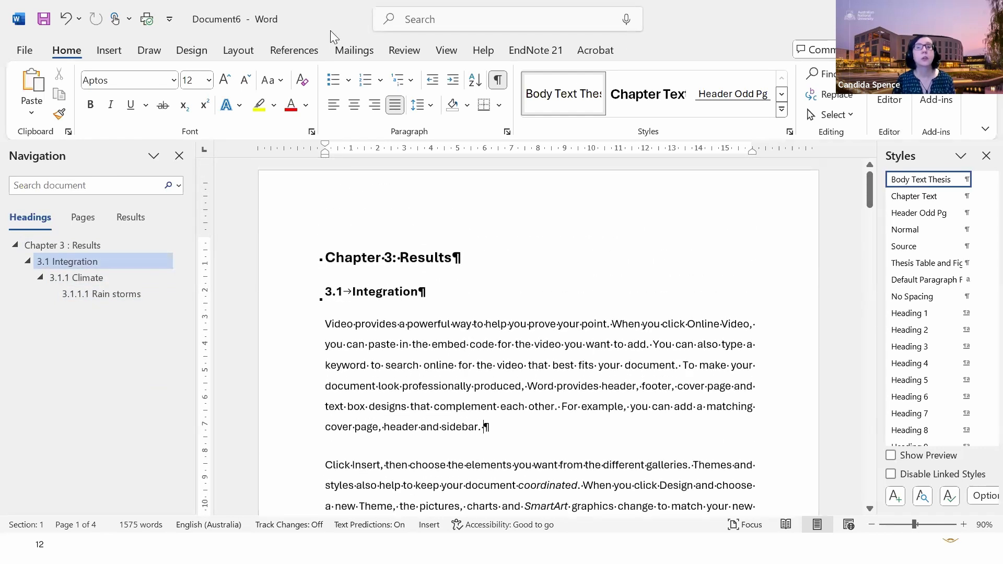
Hide the formatting marks and view the clean text down to the 3.1.1 Climate section
{"action": "left_click", "coordinate": [498, 80]}
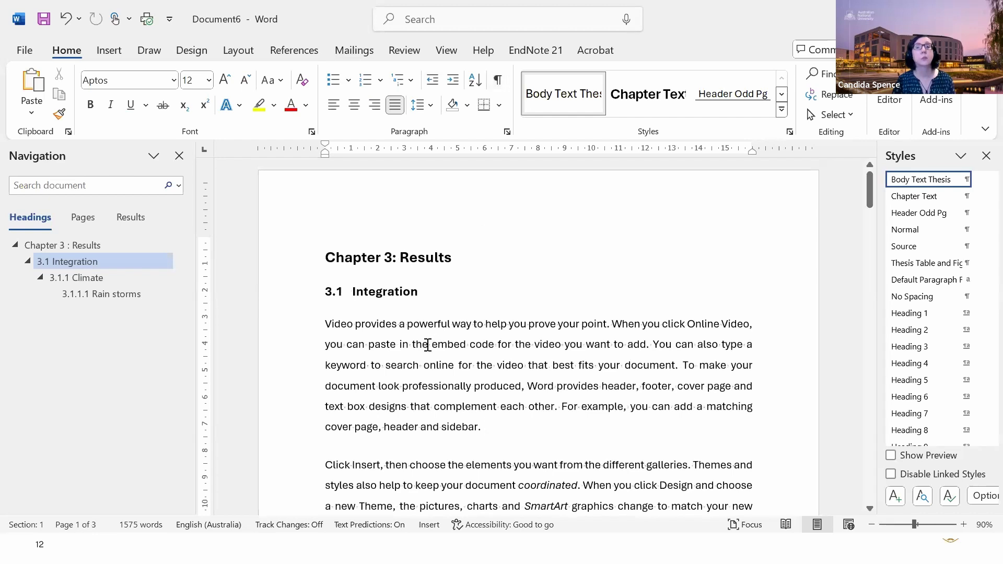
{"action": "scroll", "coordinate": [428, 345], "scroll_direction": "down", "scroll_amount": 5}
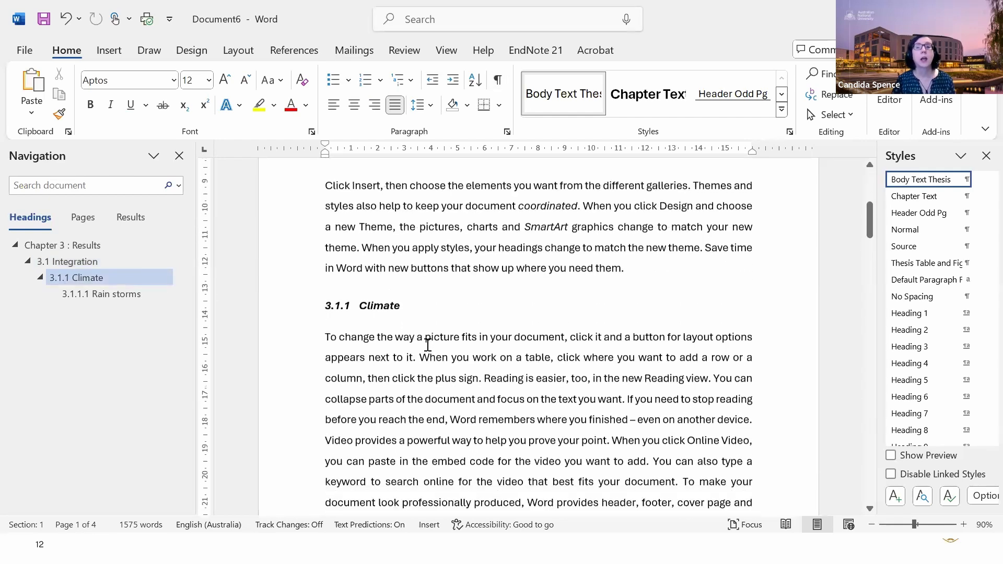